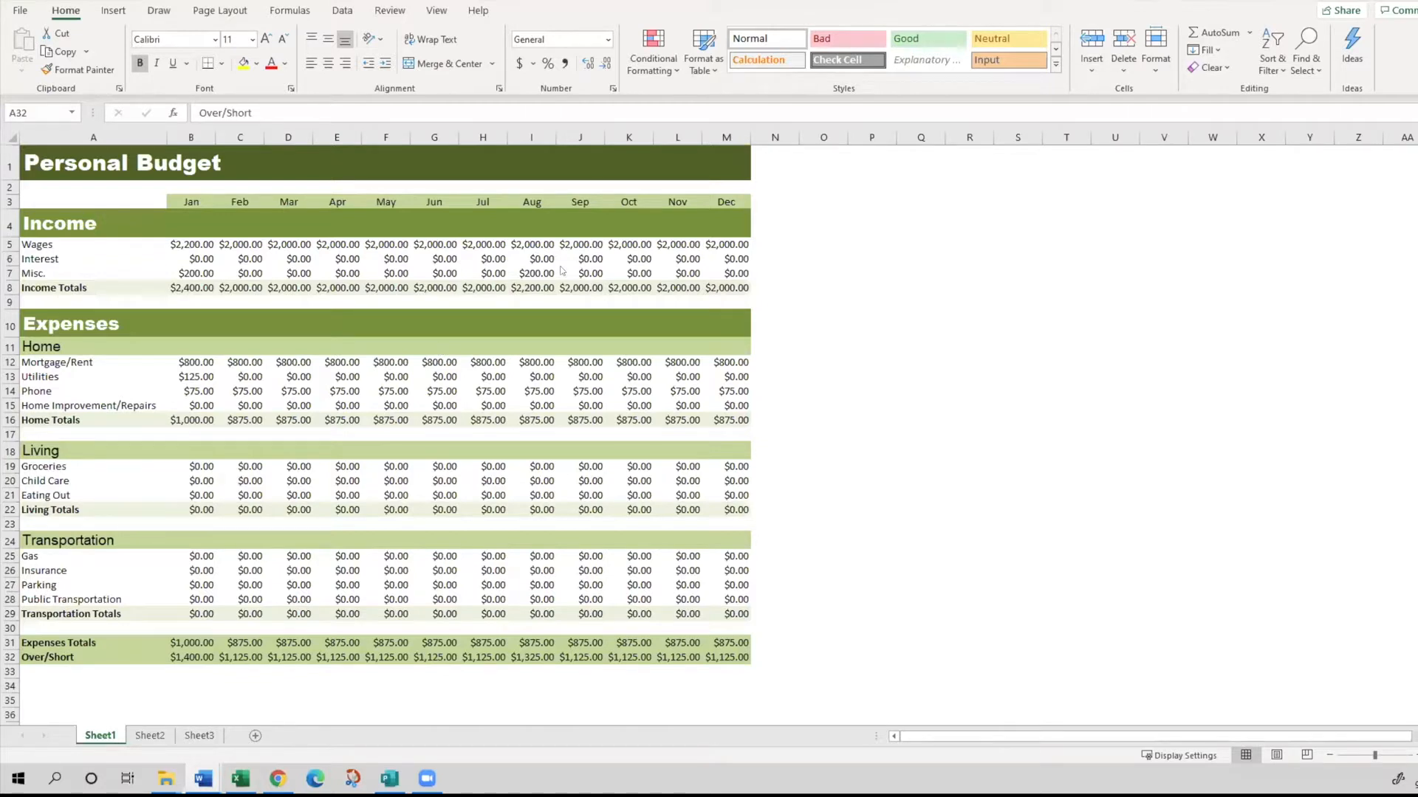
click(794, 225)
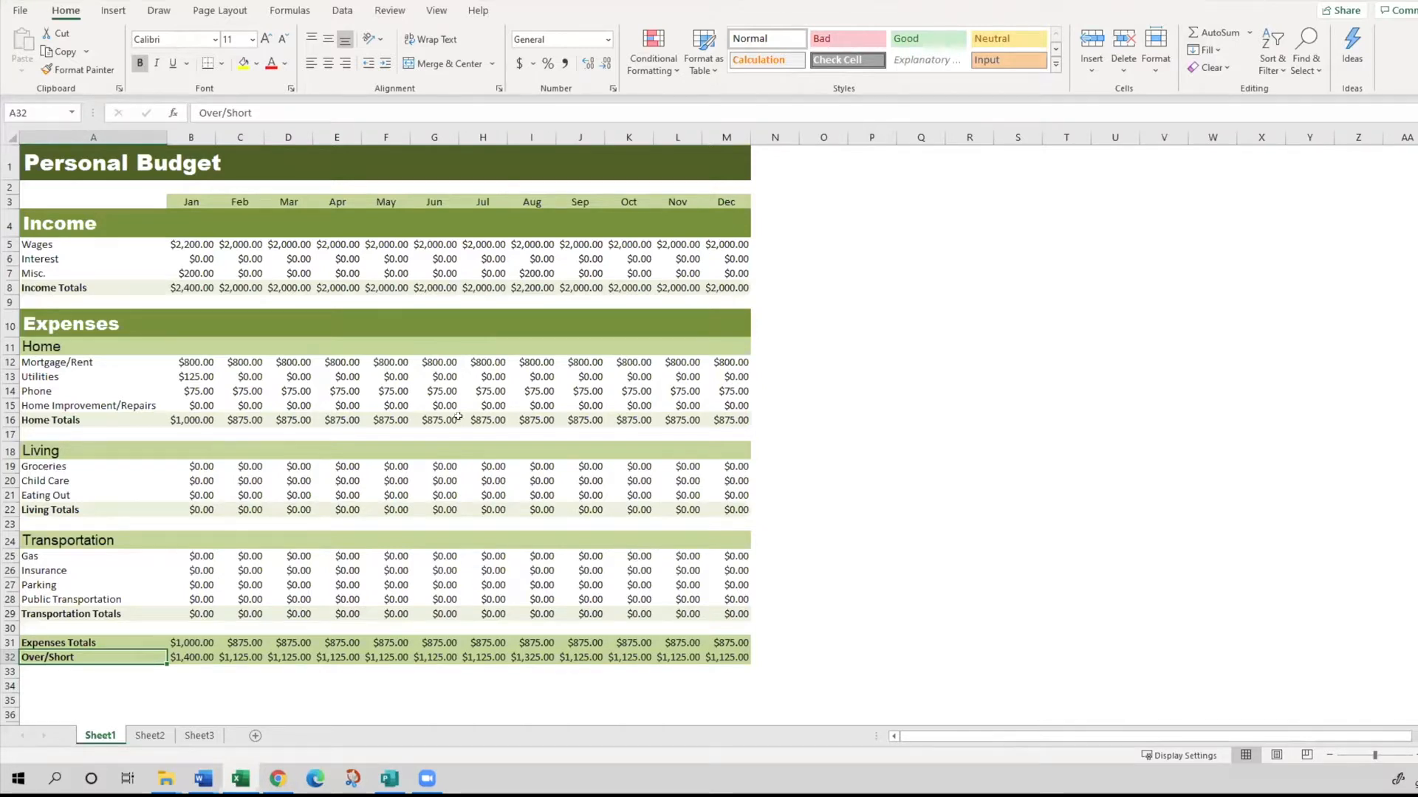
key(alt+Tab)
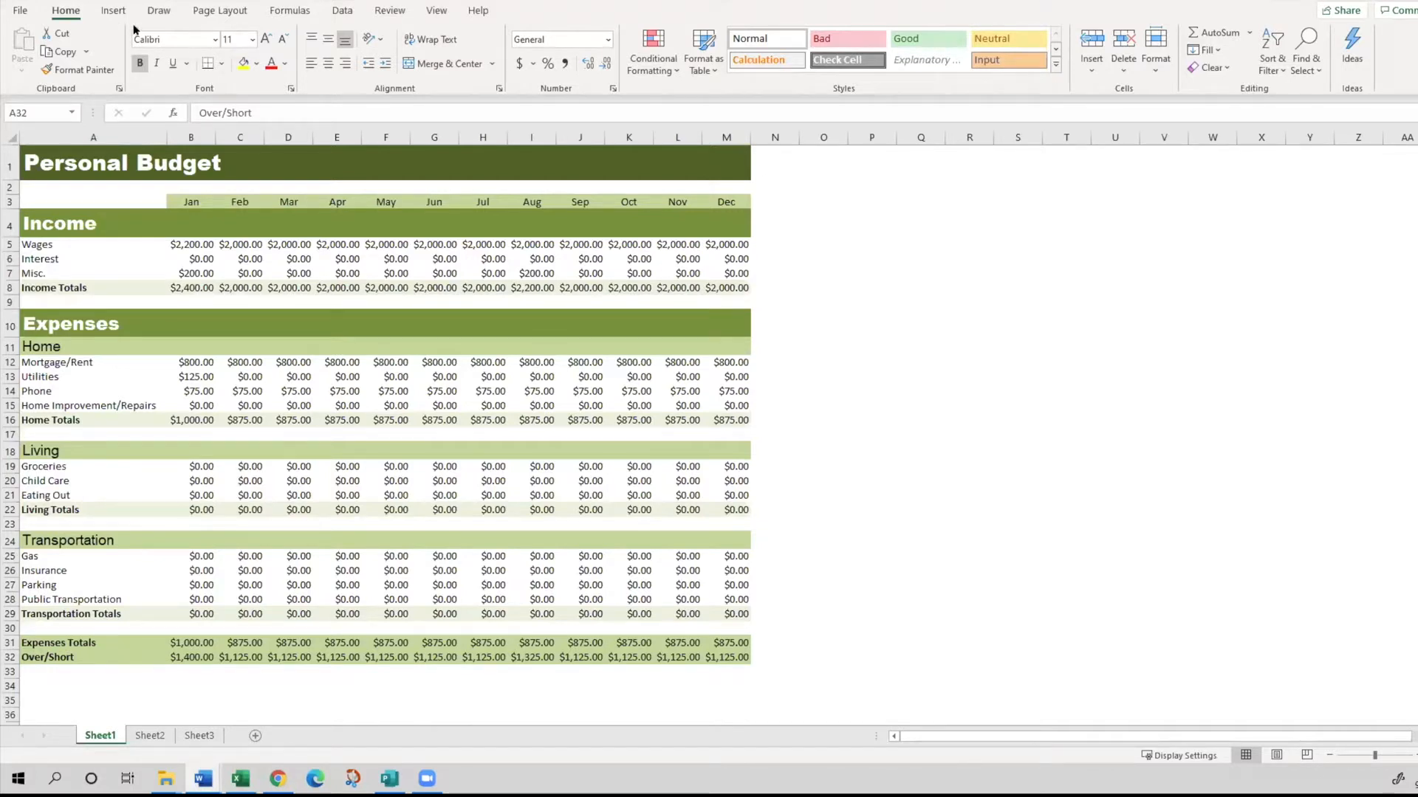
- Survey all the ribbon's command categories from Home through Help, and return to the Home commands
click(63, 9)
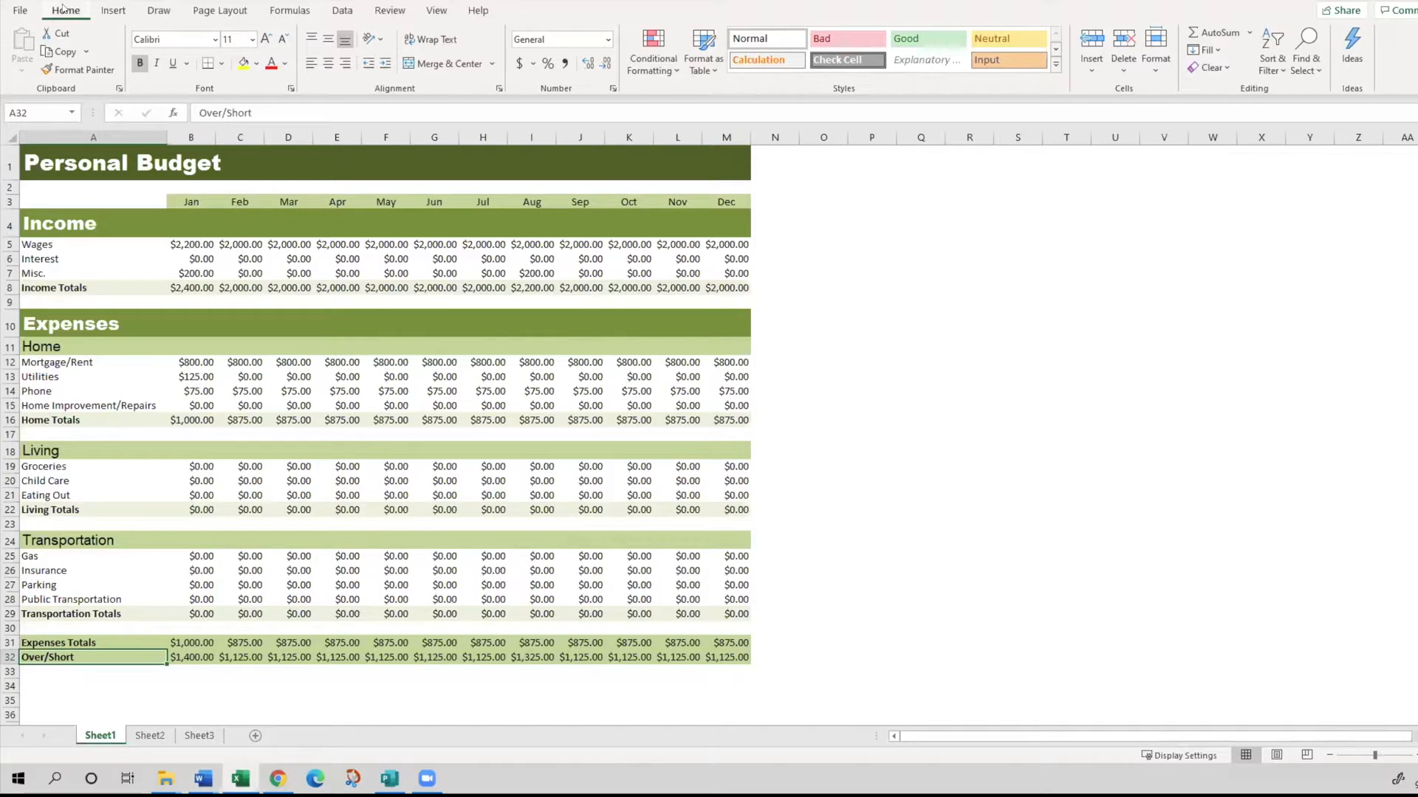
click(113, 10)
click(159, 10)
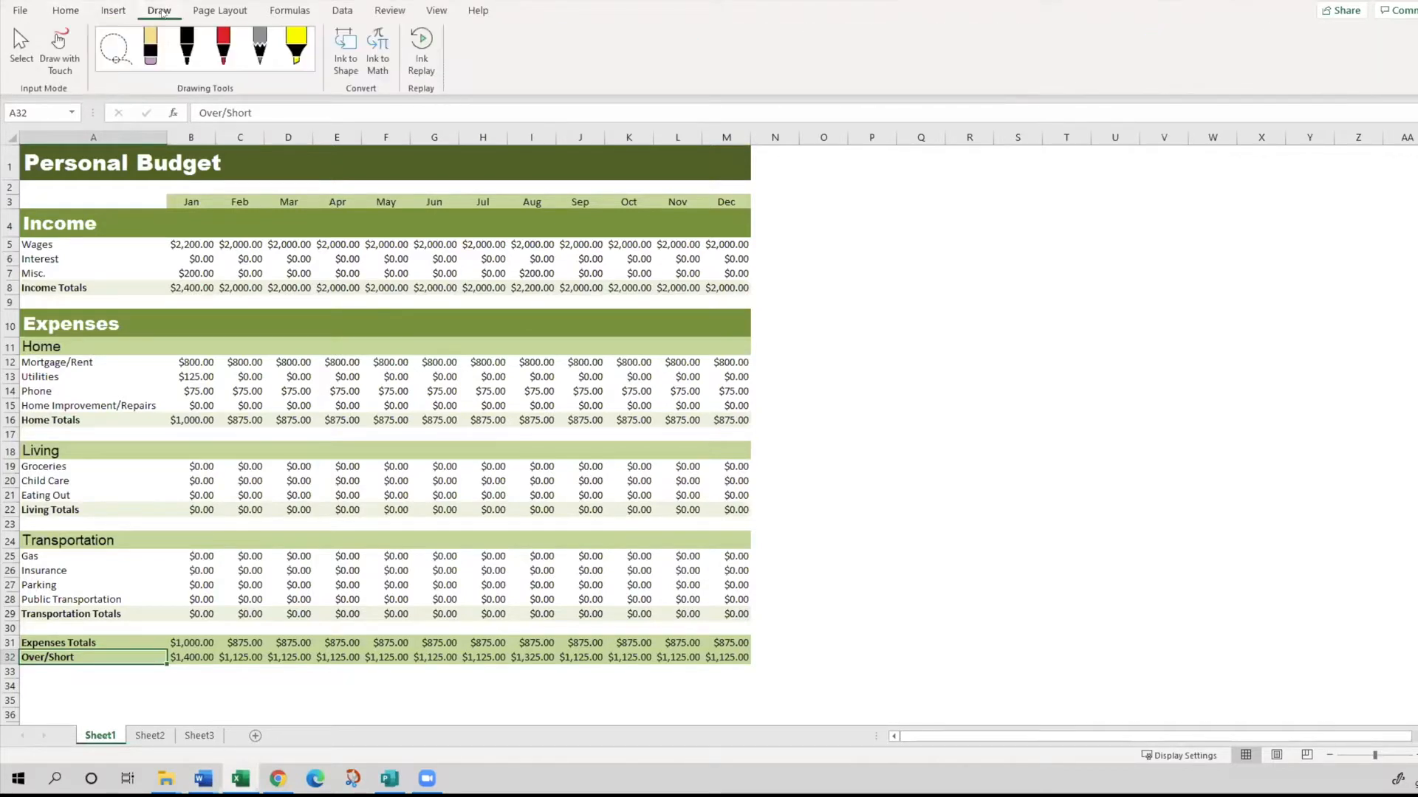
click(220, 11)
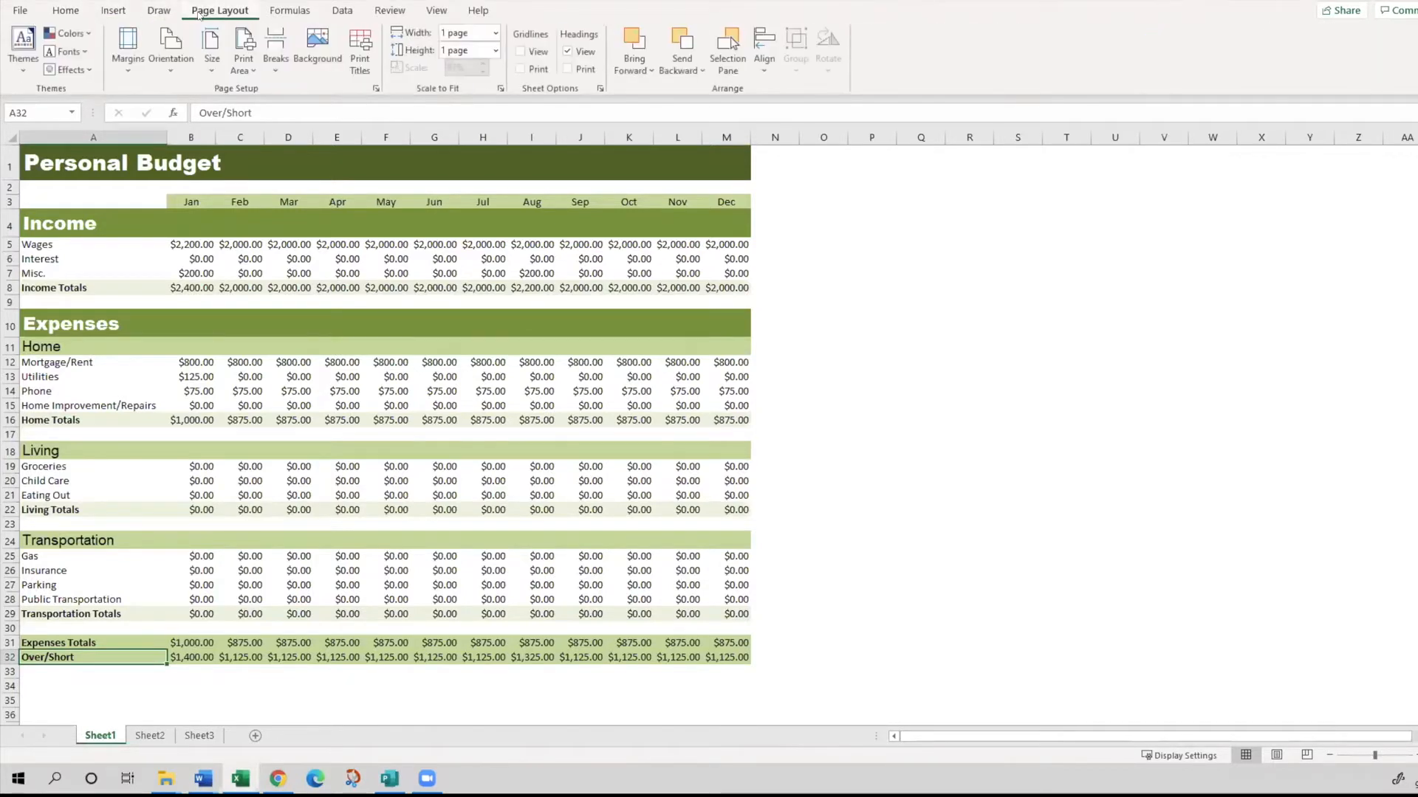
click(293, 11)
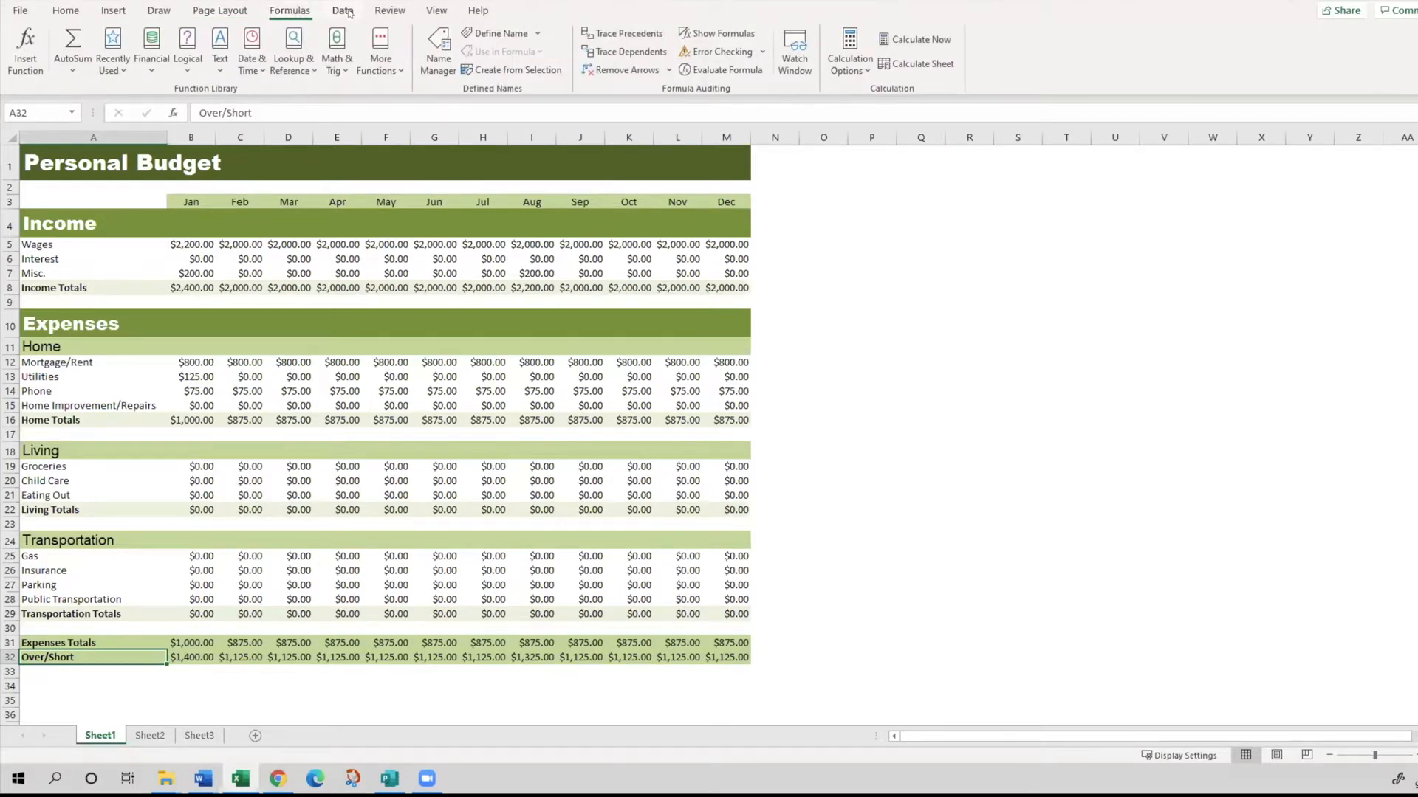
click(344, 11)
click(390, 10)
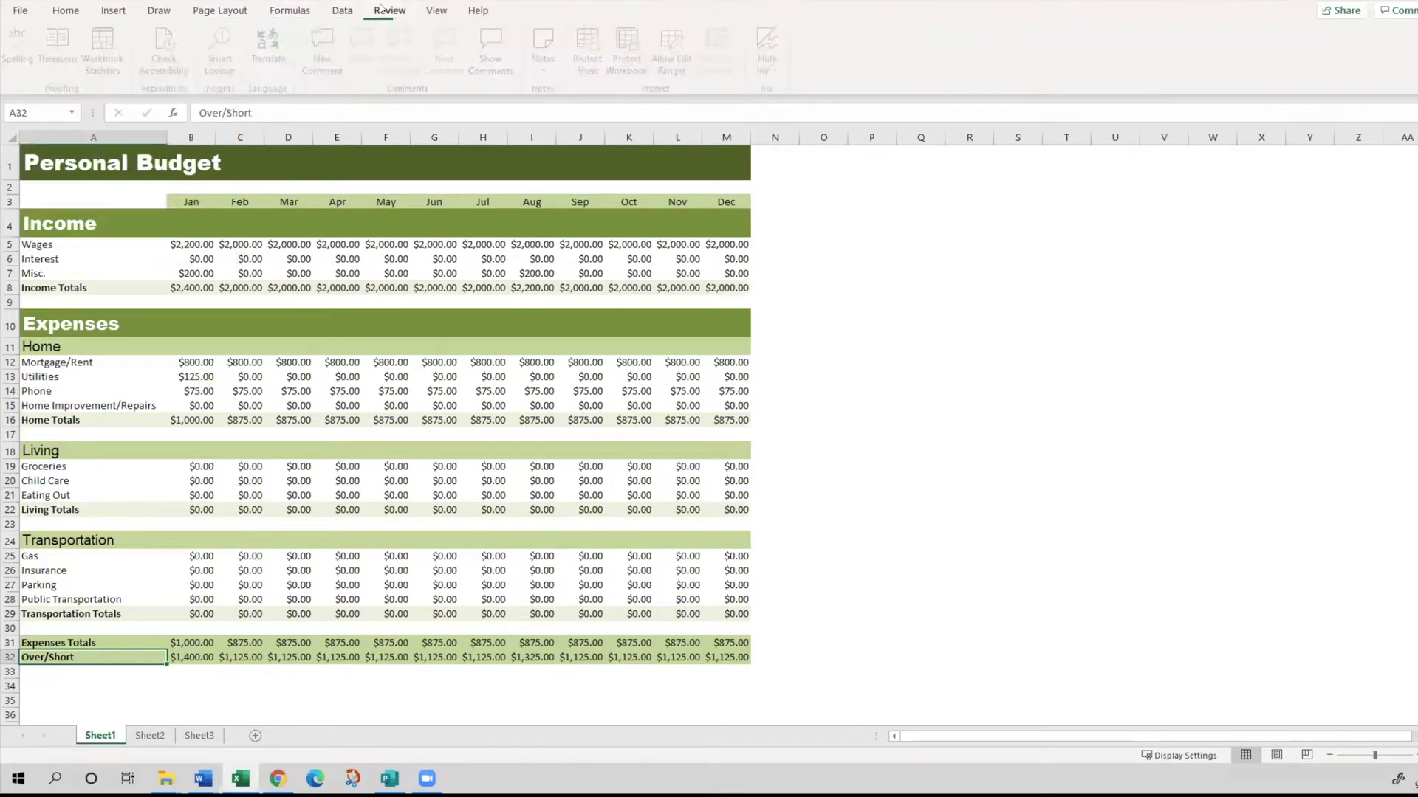
click(436, 11)
click(478, 11)
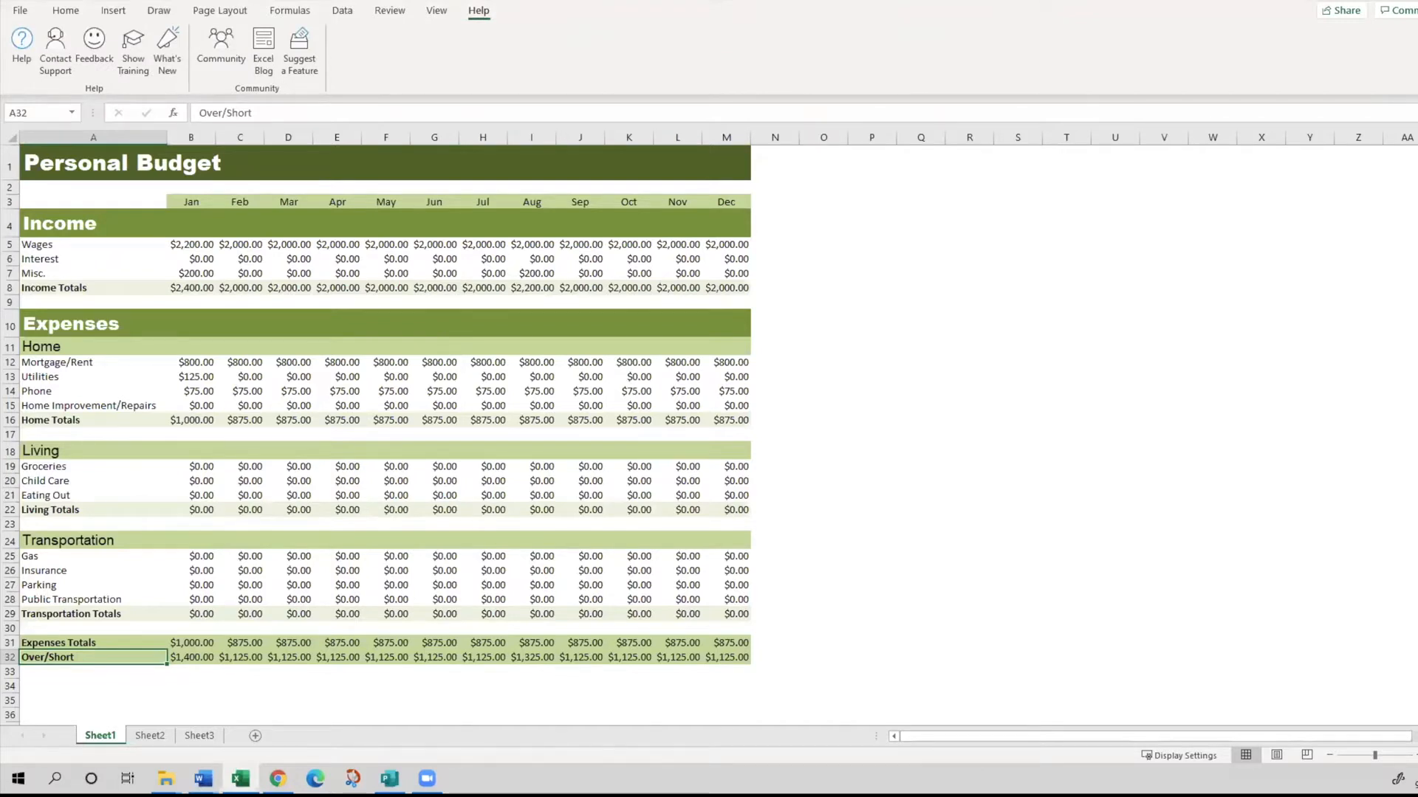
click(66, 11)
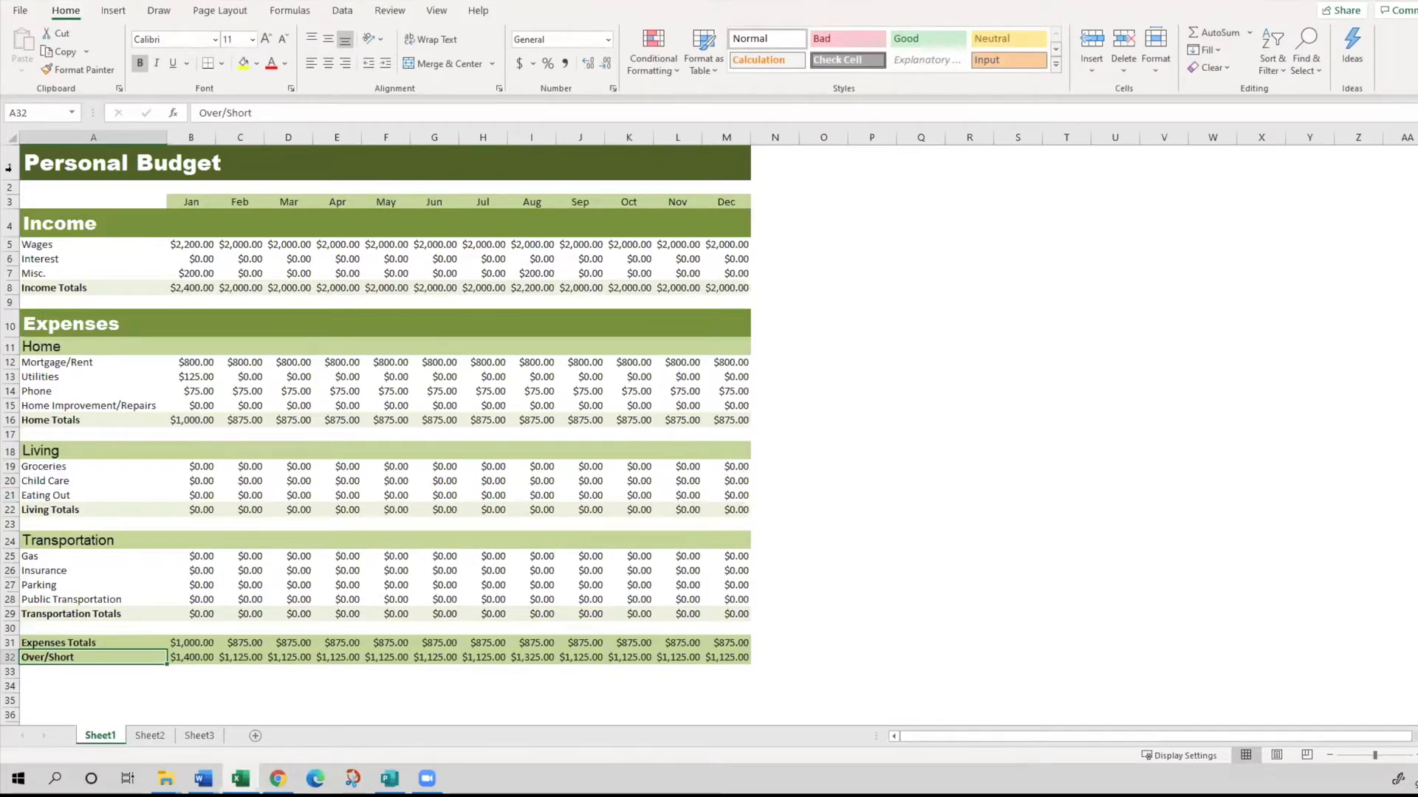
- Examine the ribbon's insertion, drawing, page layout, formula, data, review and view commands in turn
click(112, 10)
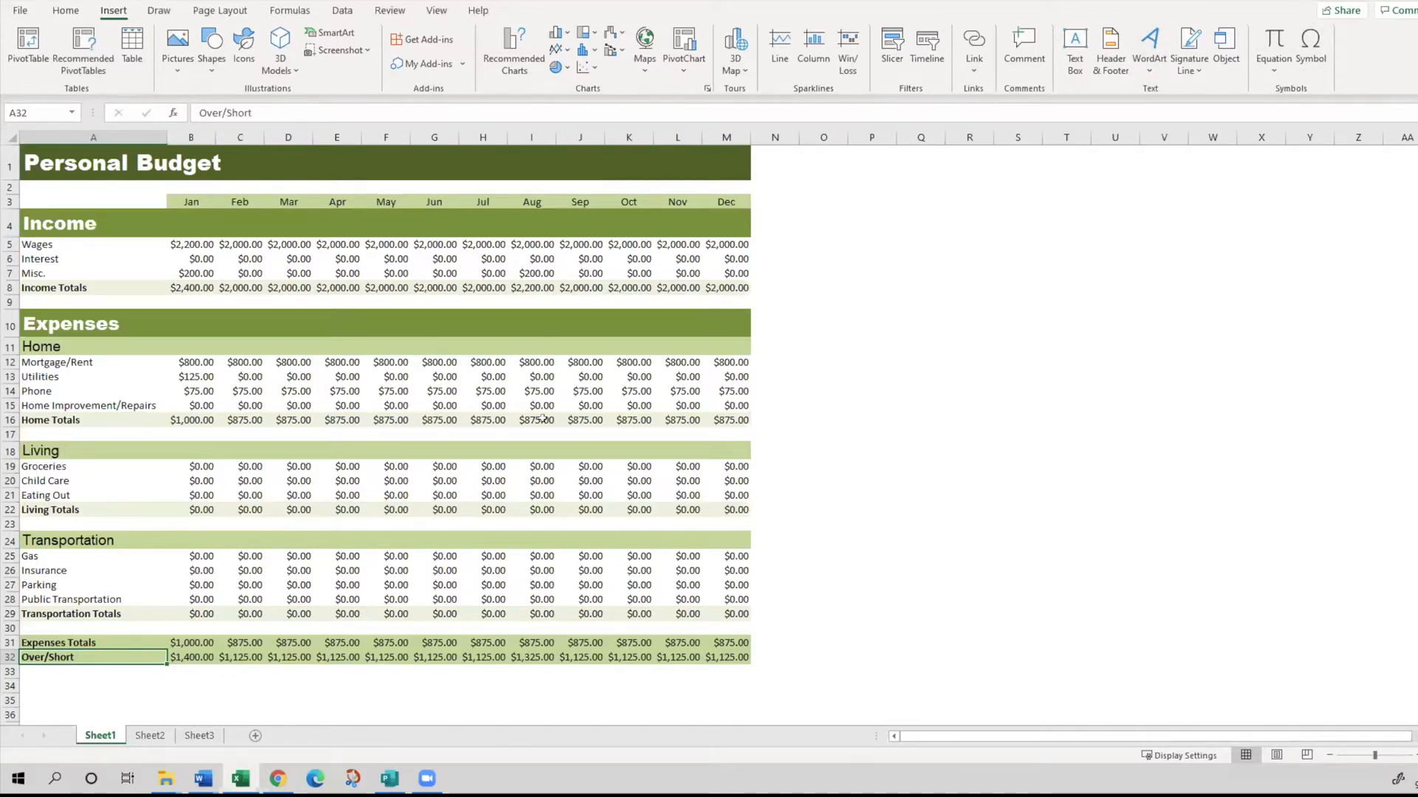
click(159, 12)
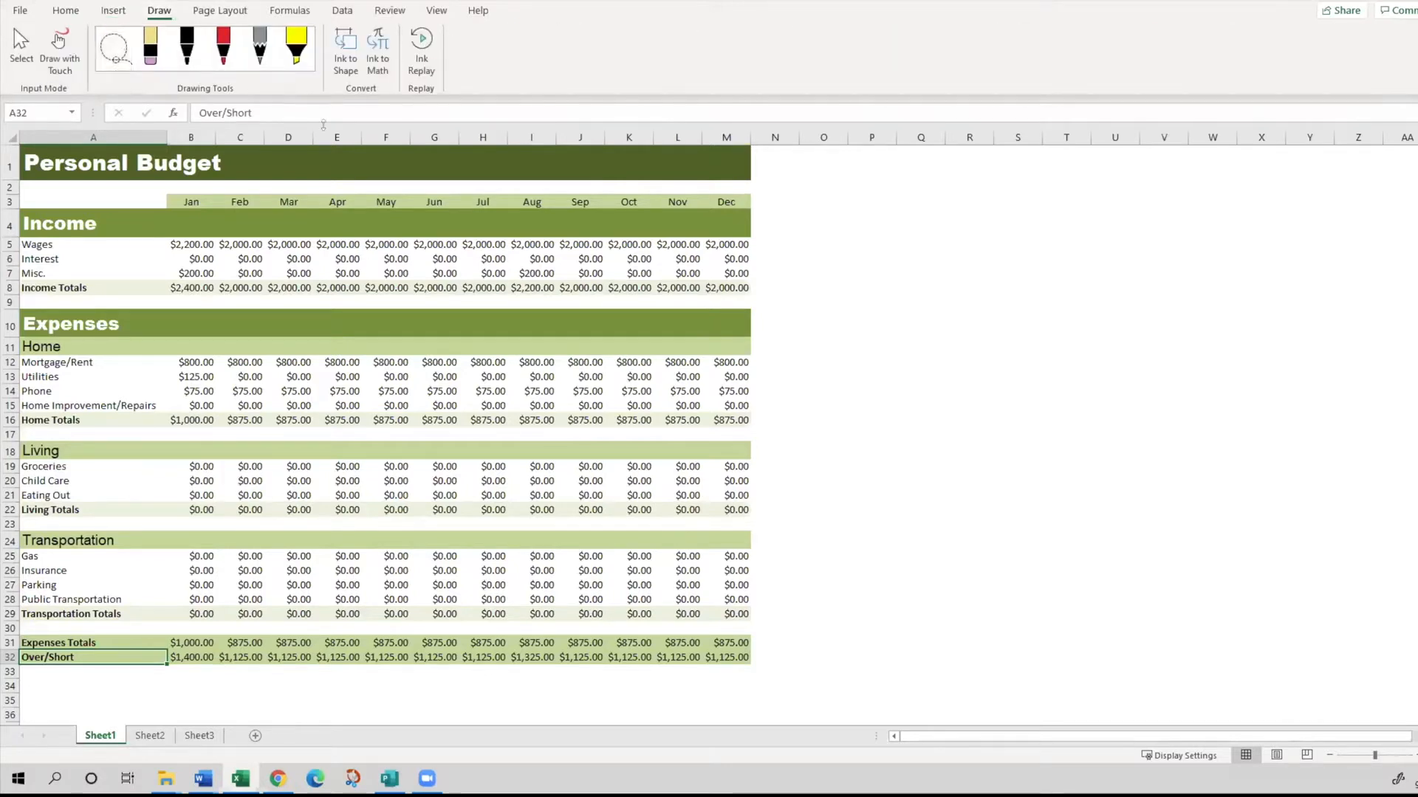
click(242, 12)
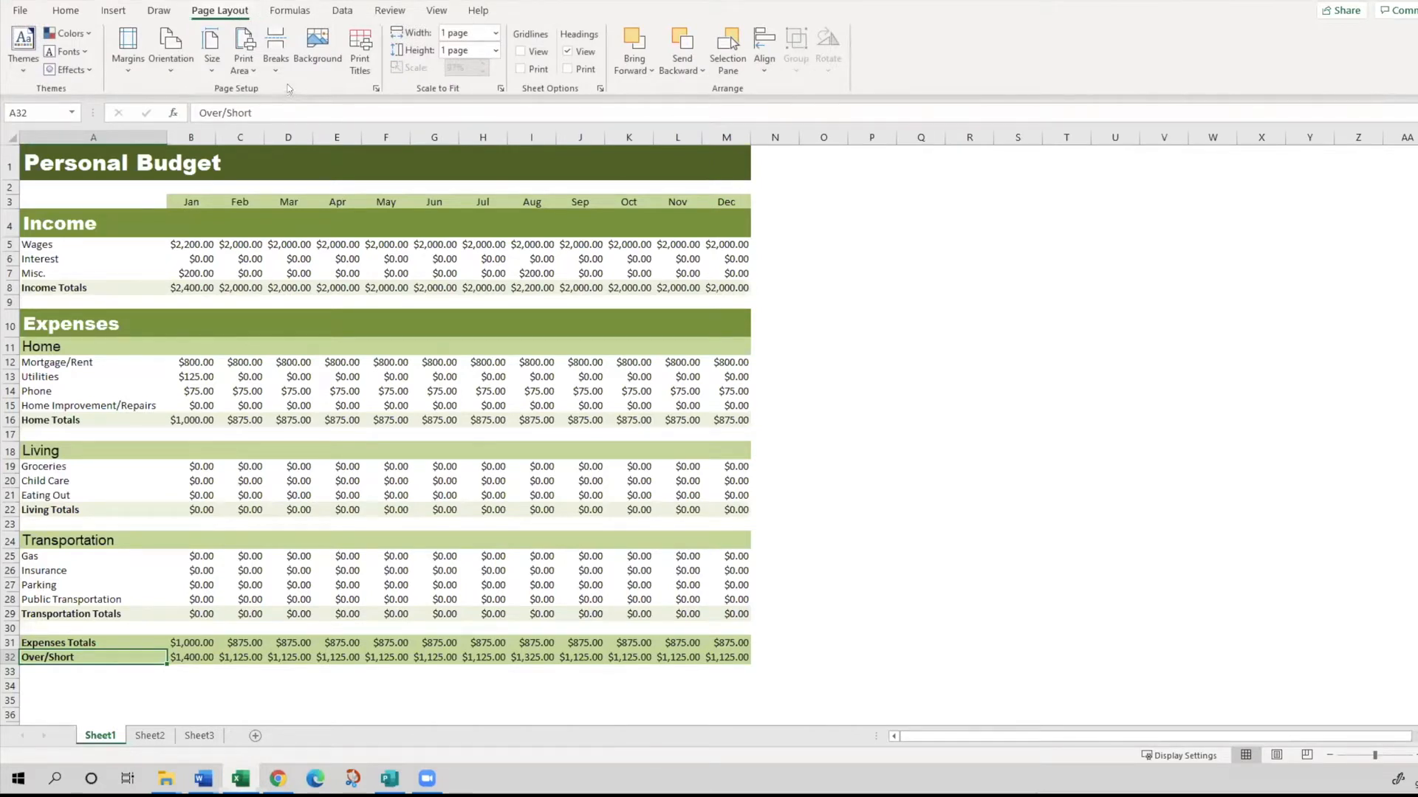
click(281, 11)
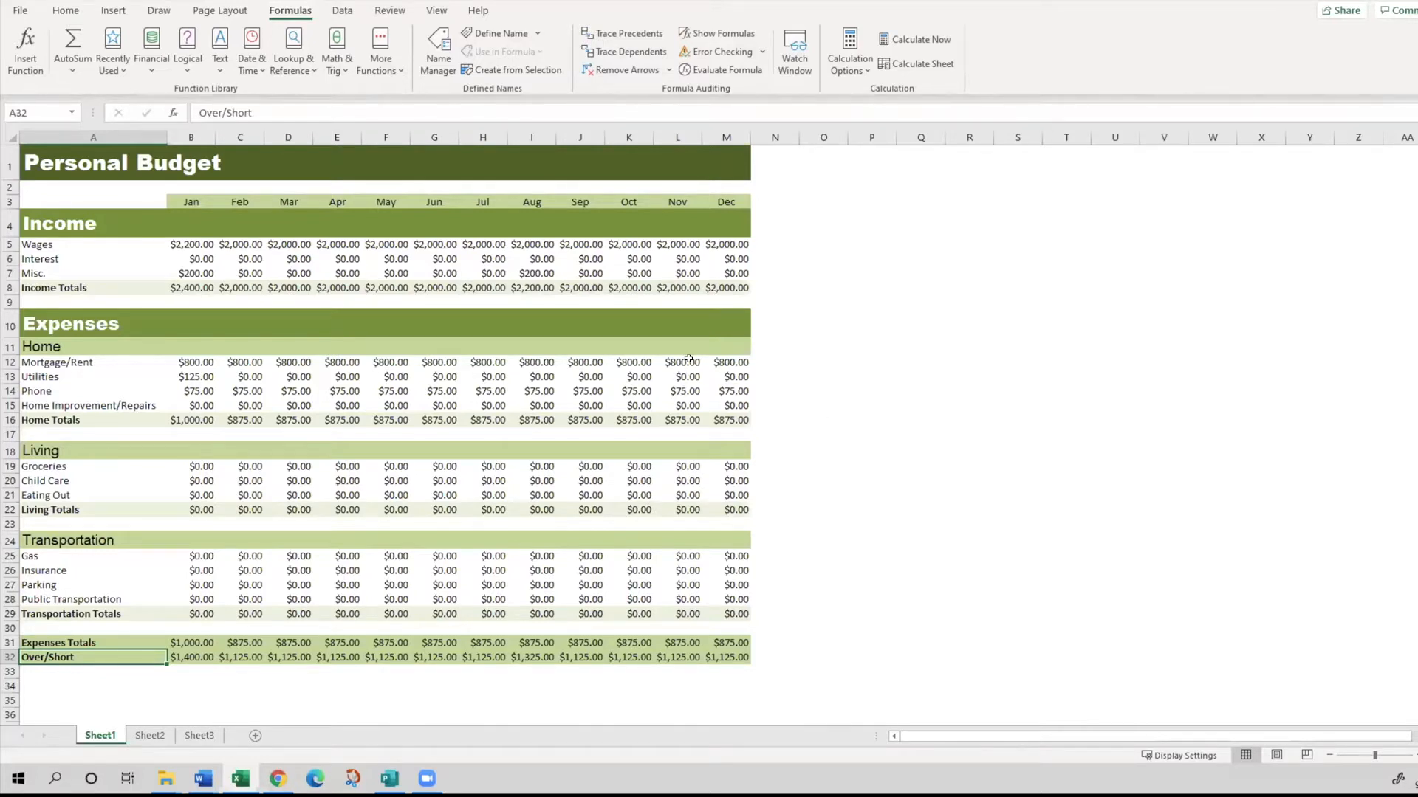
click(343, 10)
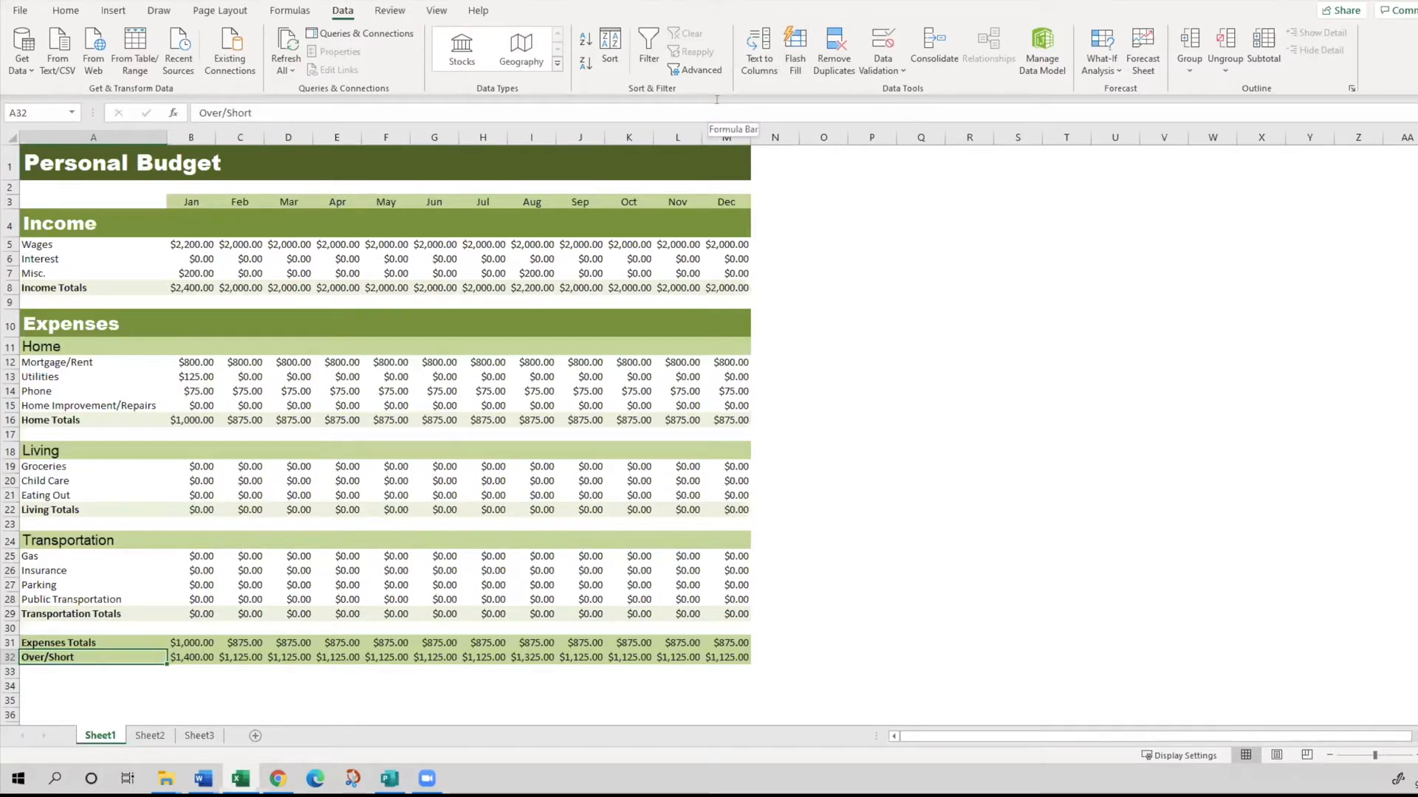
click(390, 10)
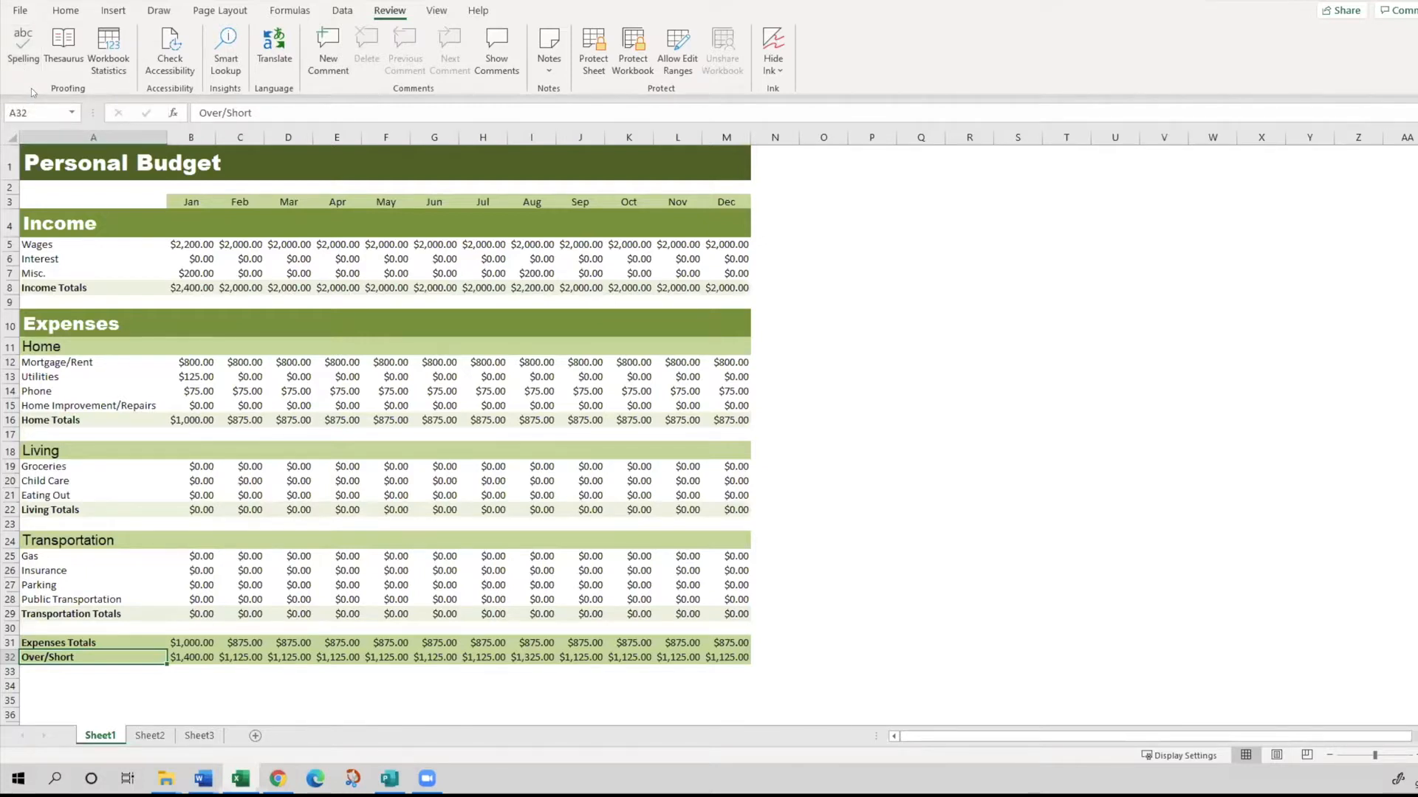
click(436, 10)
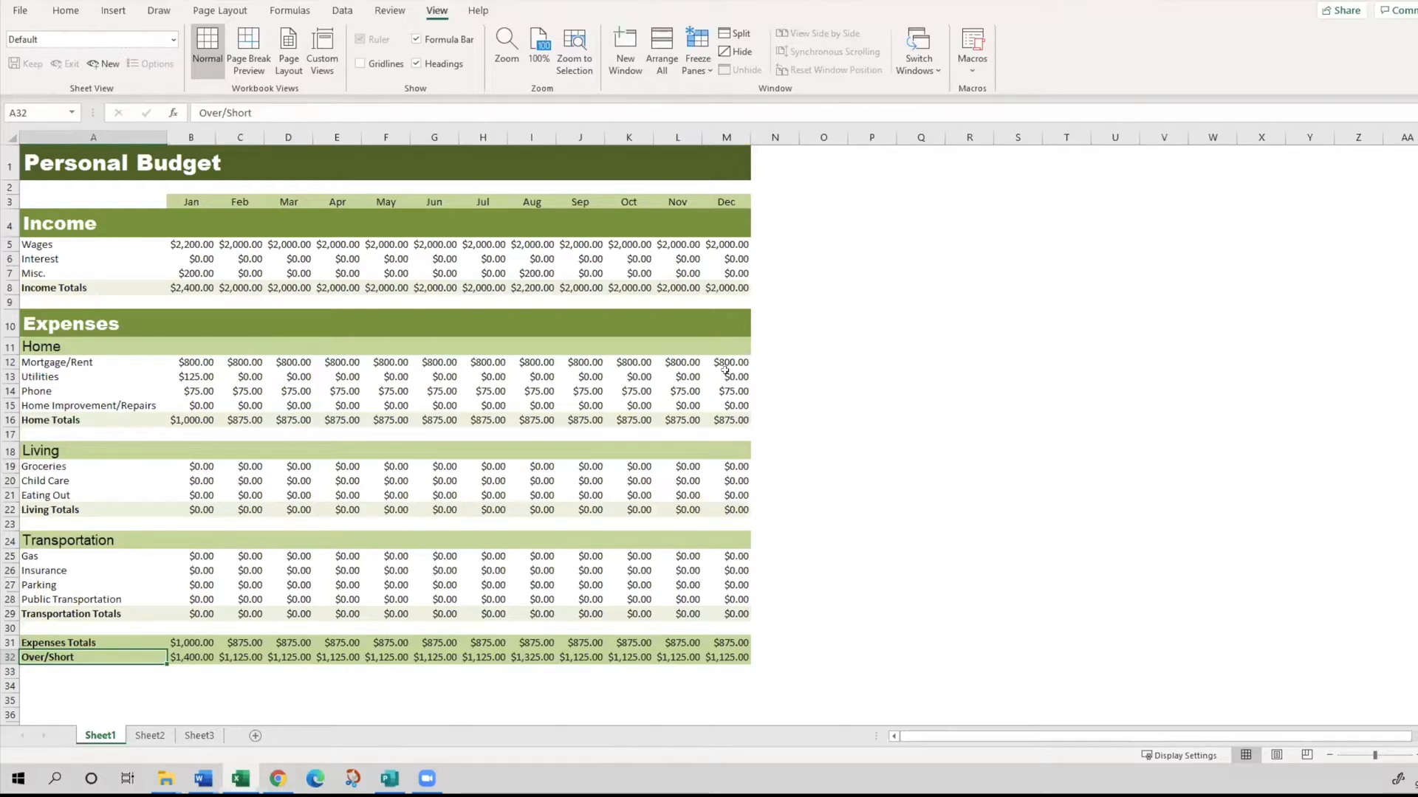
click(63, 11)
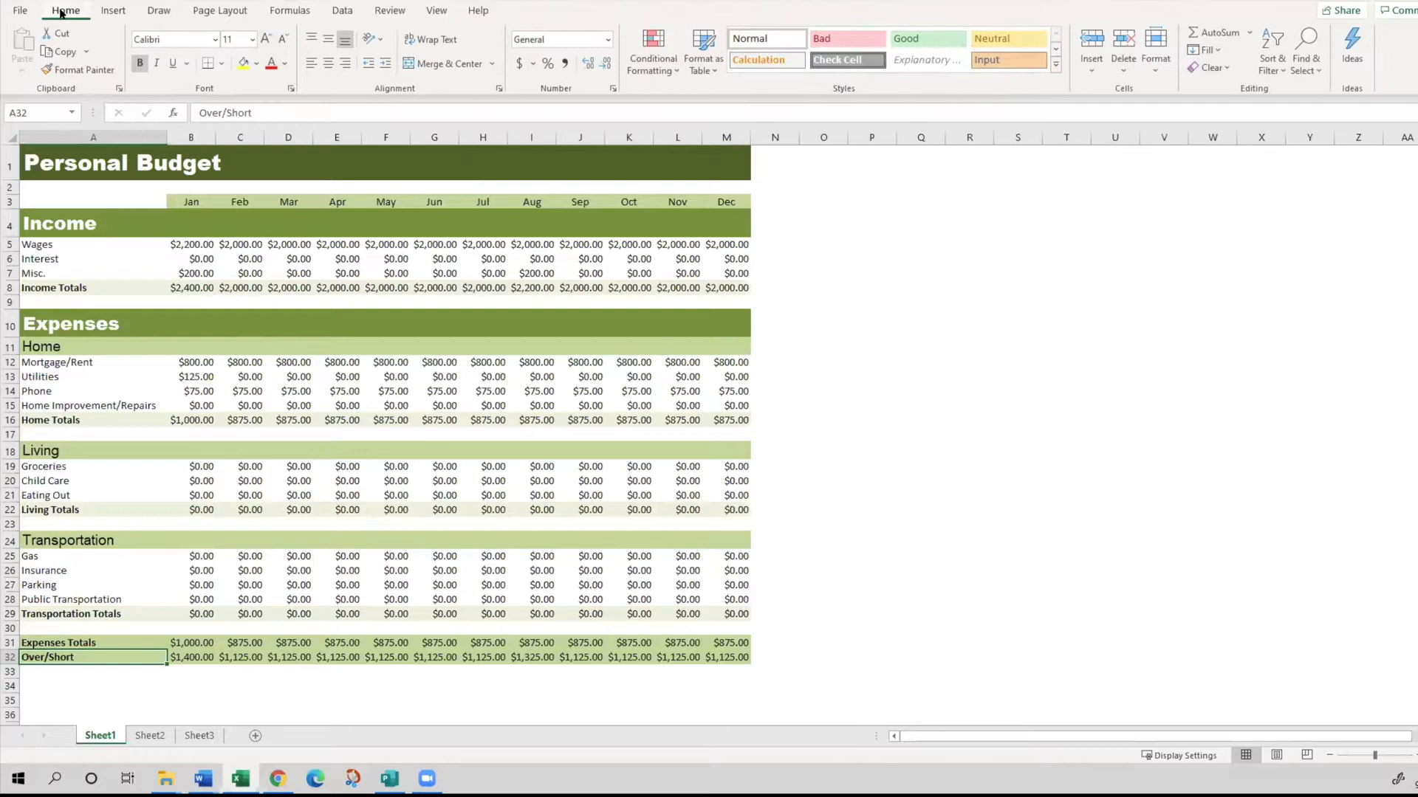
click(113, 10)
click(67, 8)
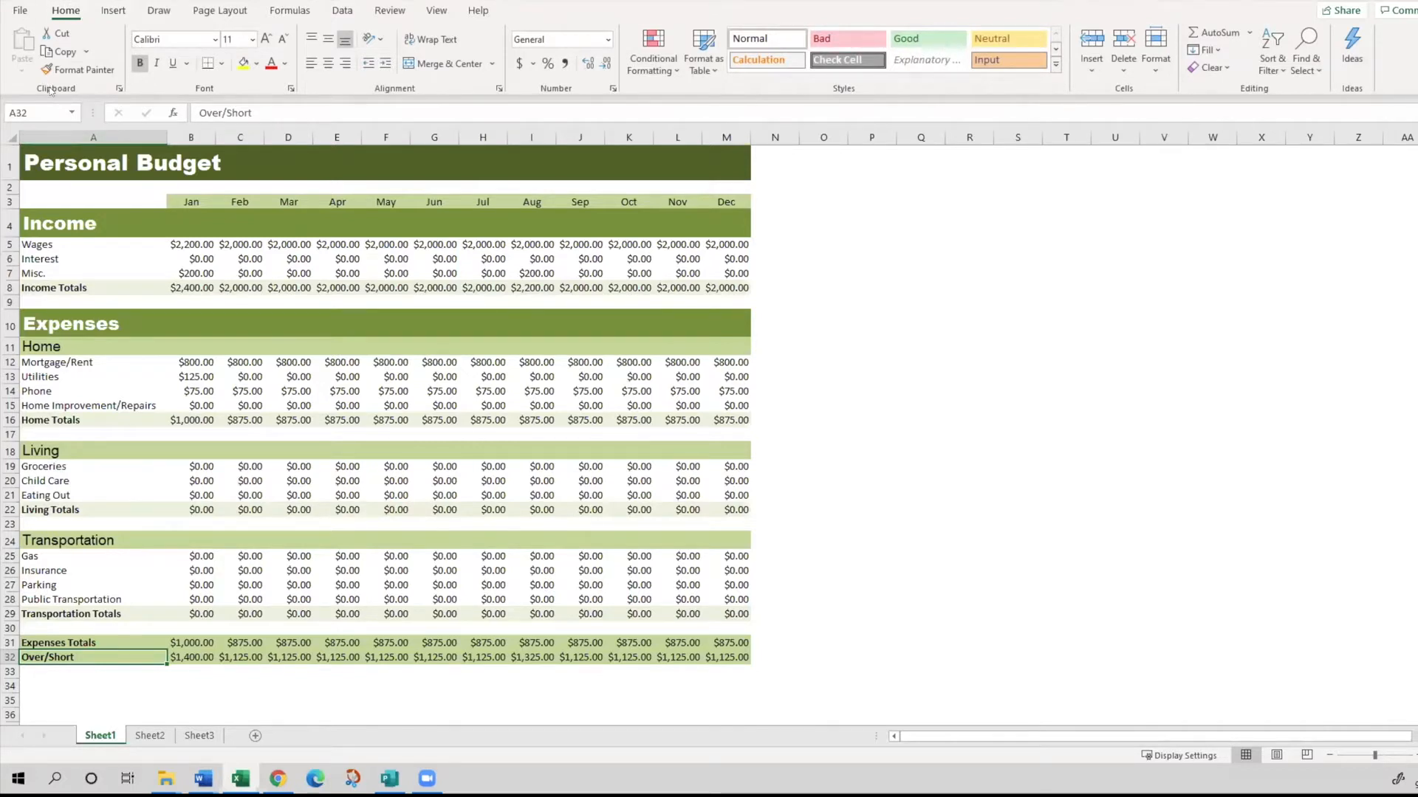
key(alt+Tab)
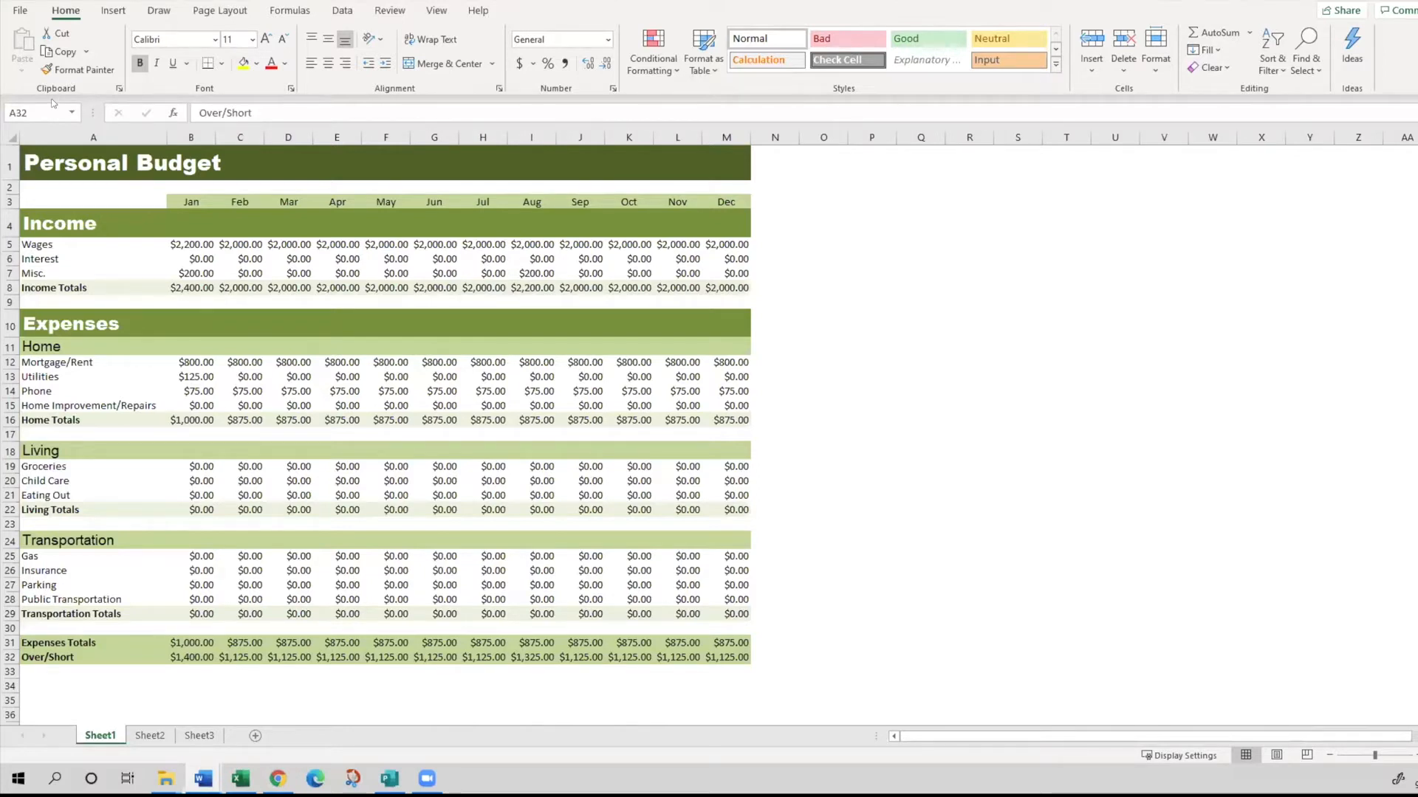
click(63, 15)
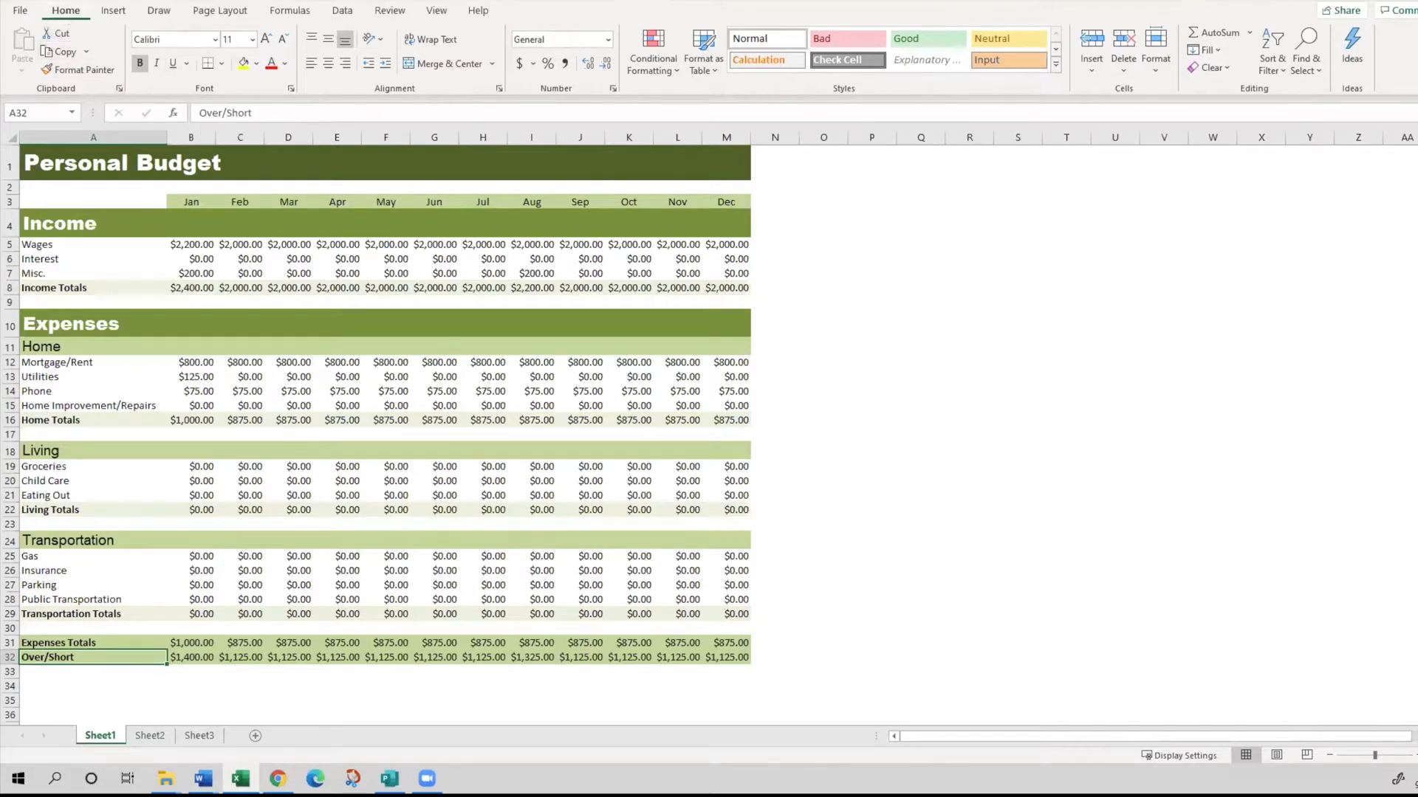
key(alt+Tab)
- Highlight row 3 and column C of the Personal Budget sheet, and select the Feb cell where they meet
click(9, 200)
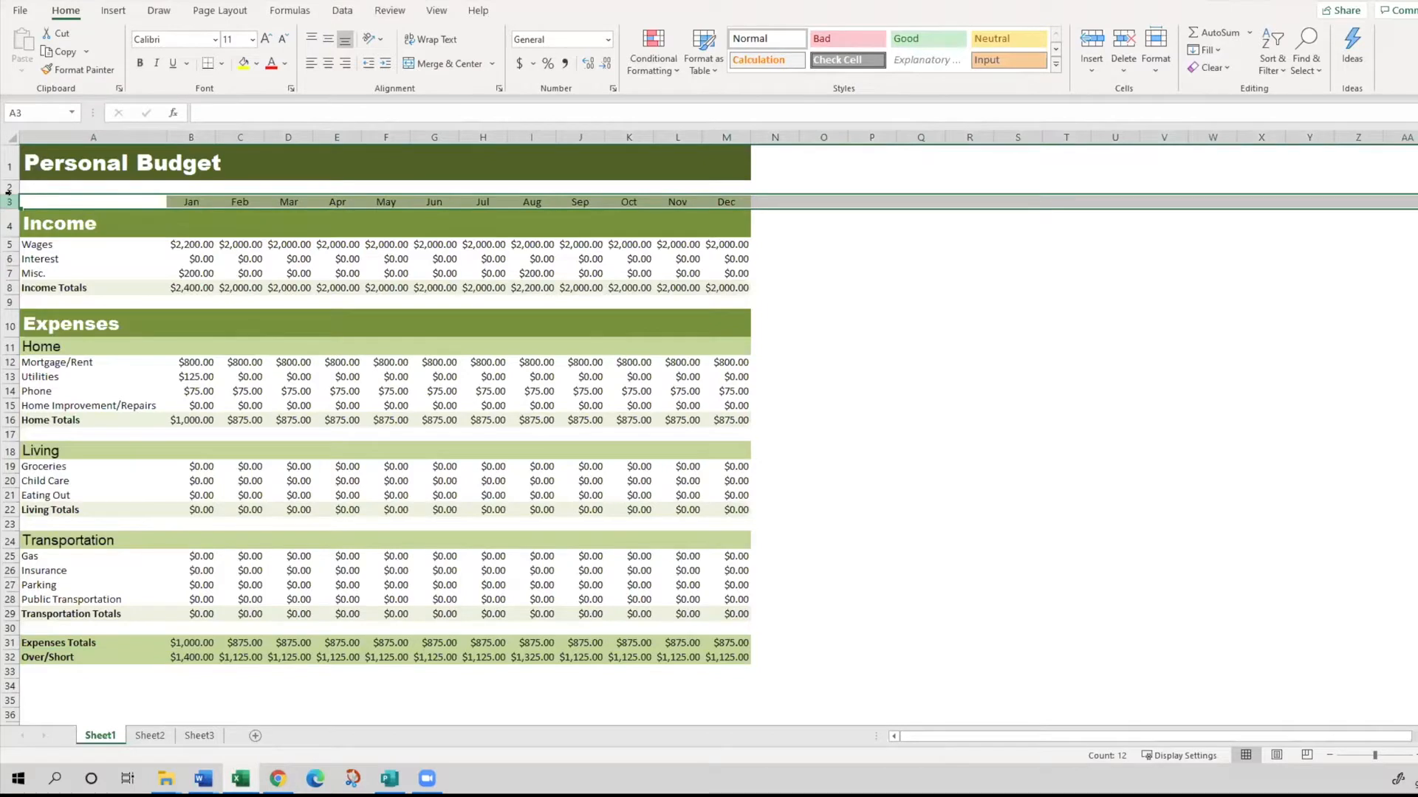
click(243, 131)
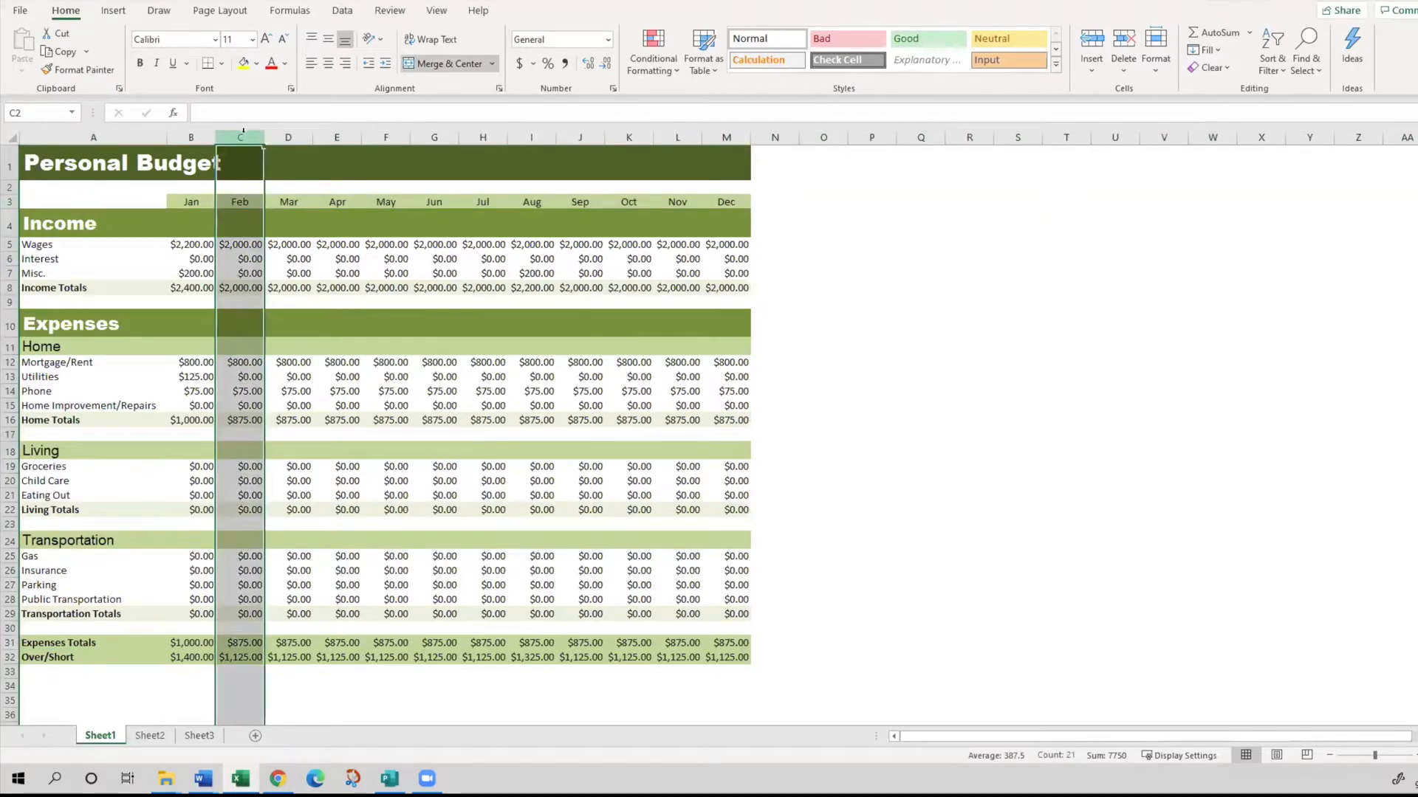
click(235, 186)
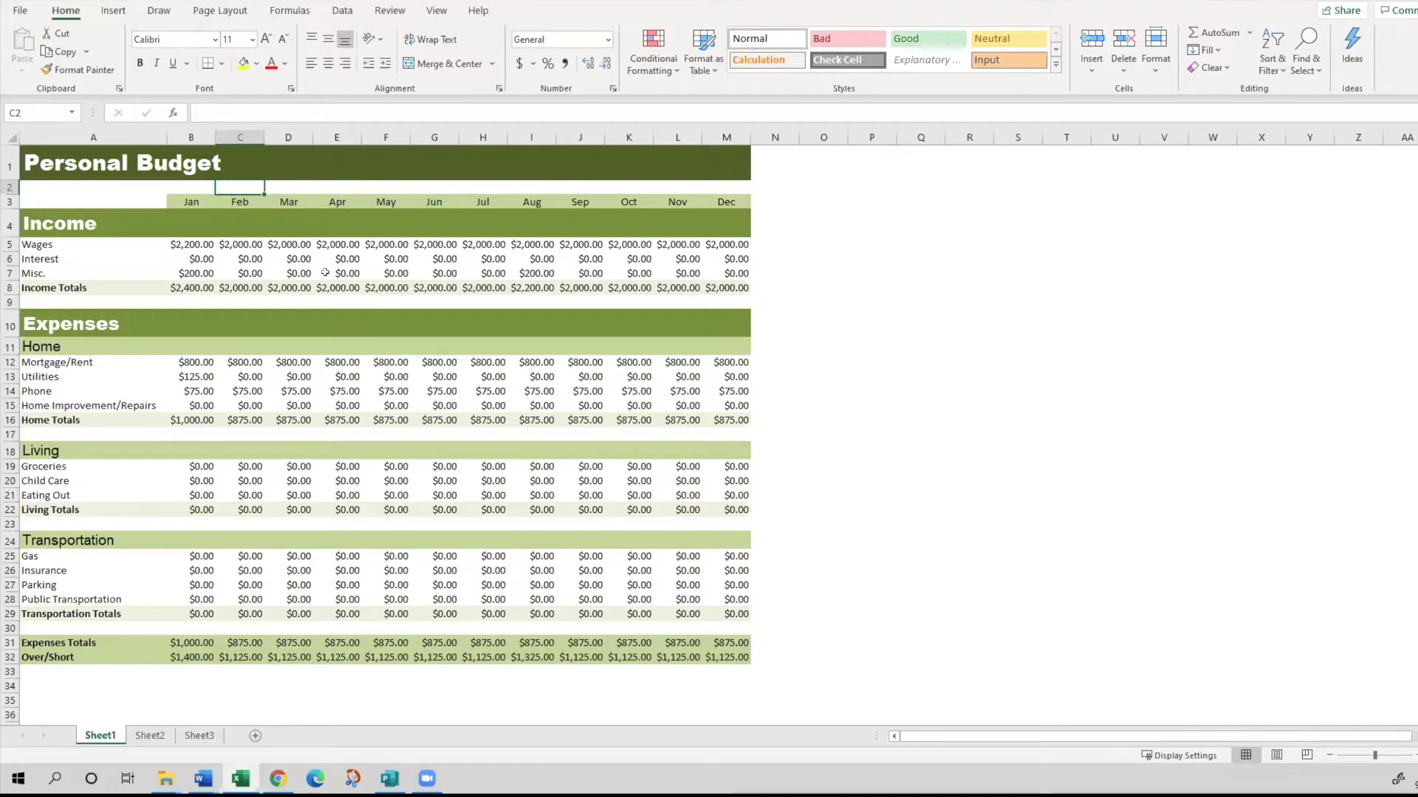
click(236, 201)
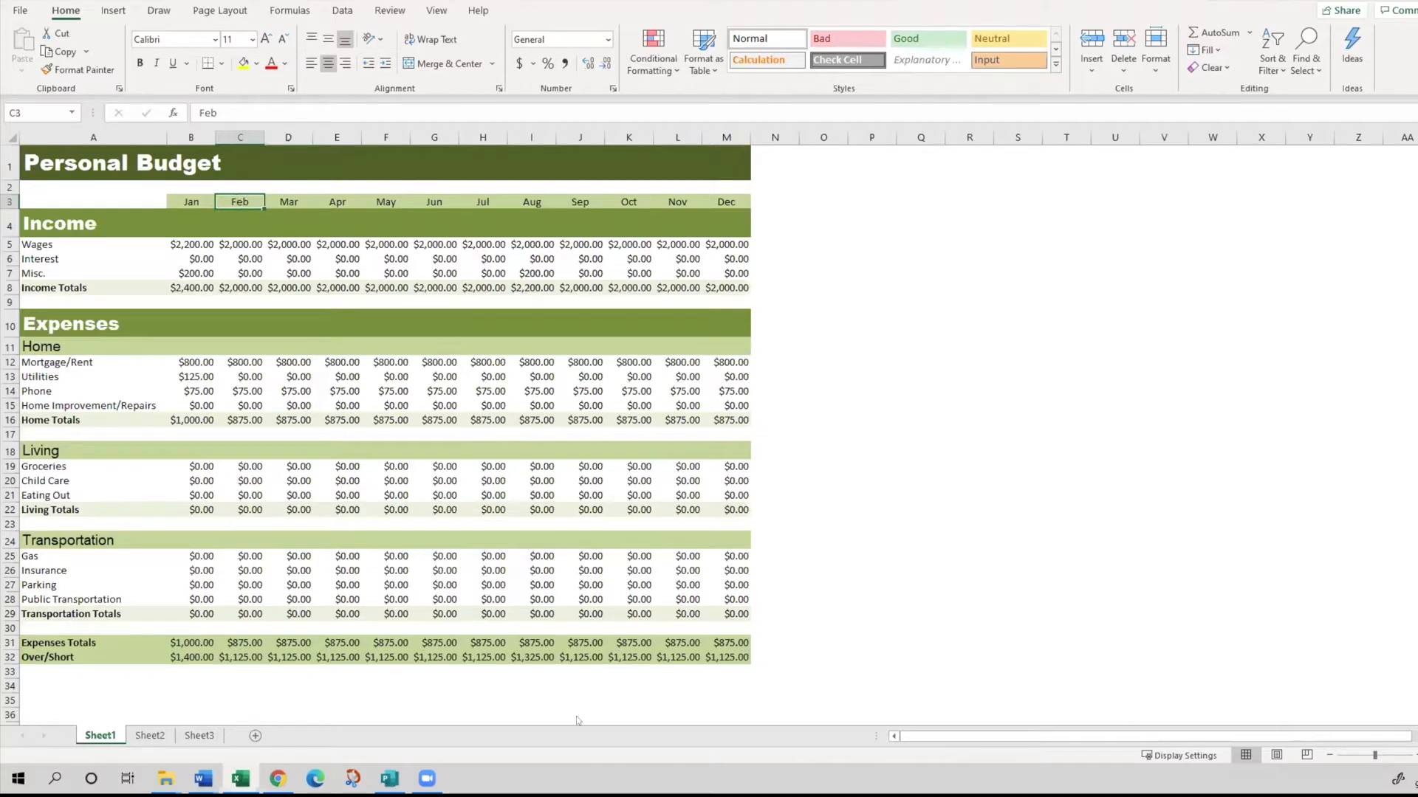
- Select the Personal Budget title on Sheet1 and the whole budget block up from cell N33, and clear the selection at cell B33
key(alt+Tab)
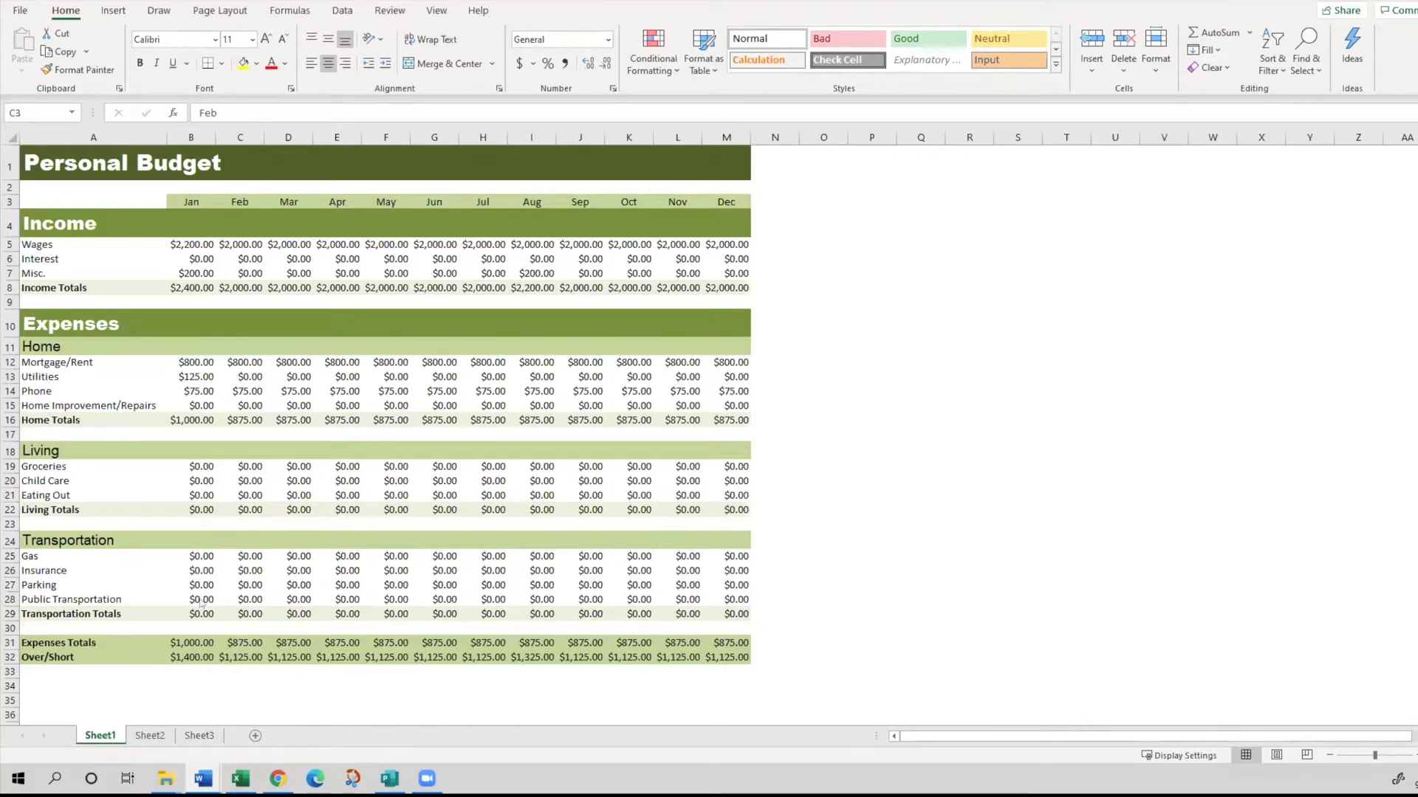
click(102, 736)
click(267, 313)
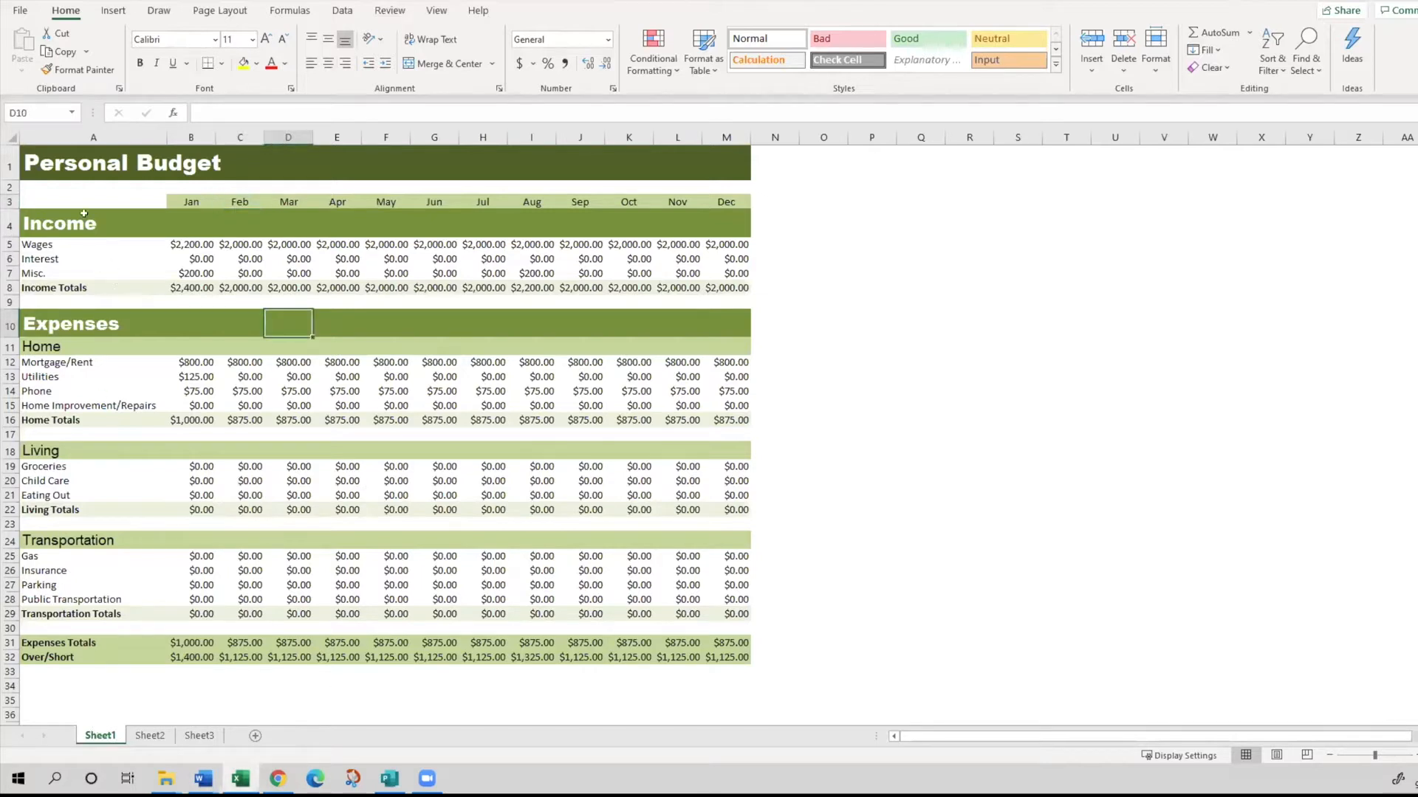
click(40, 152)
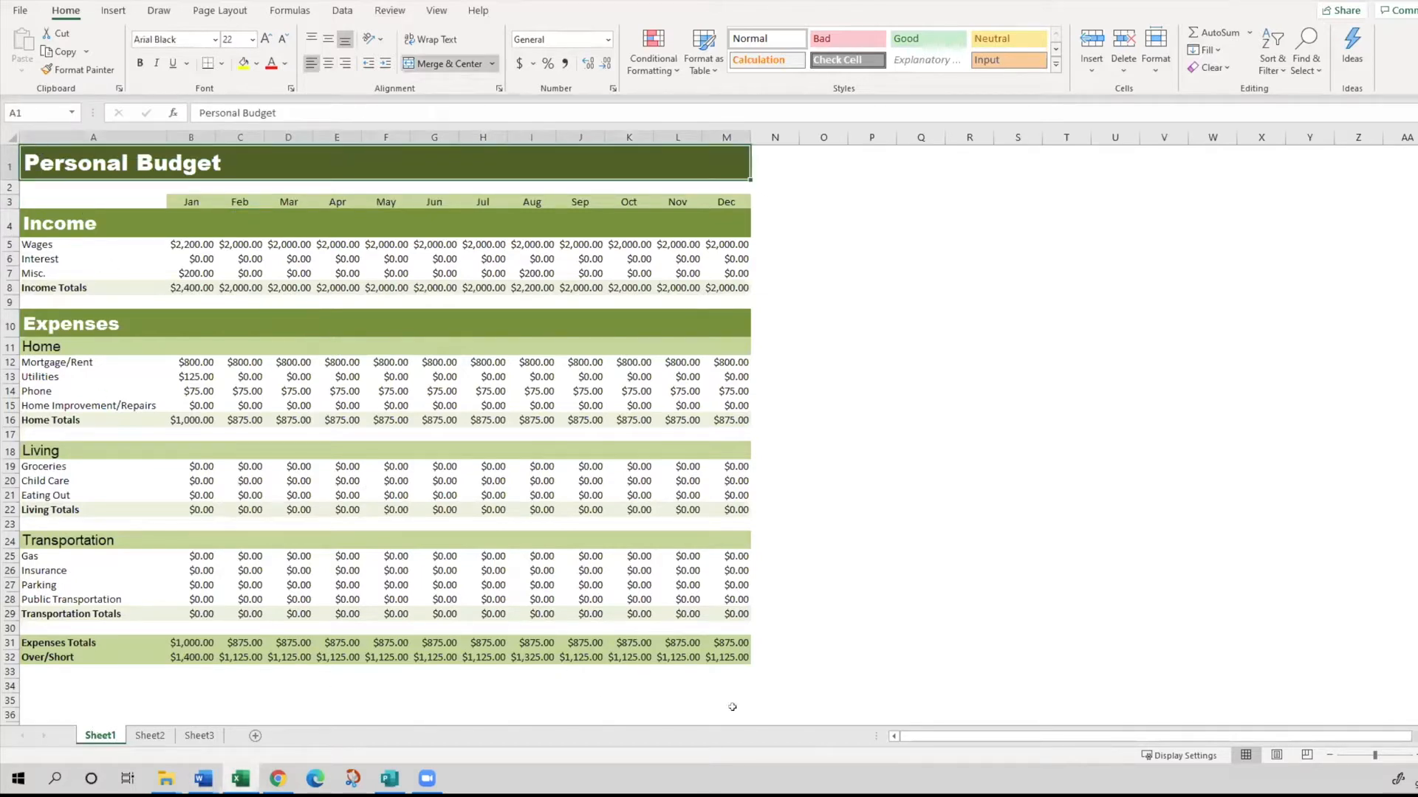
drag(752, 675, 54, 165)
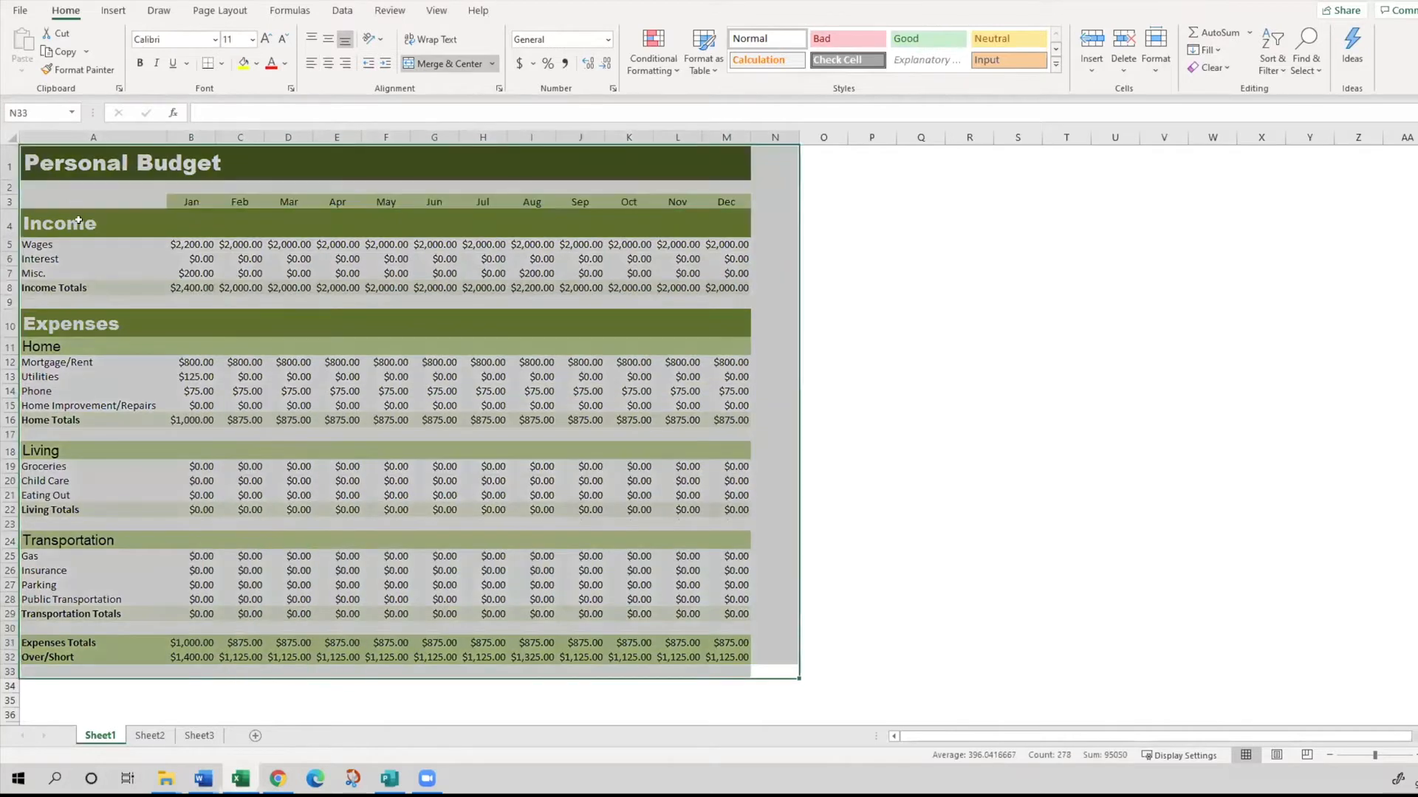
click(191, 671)
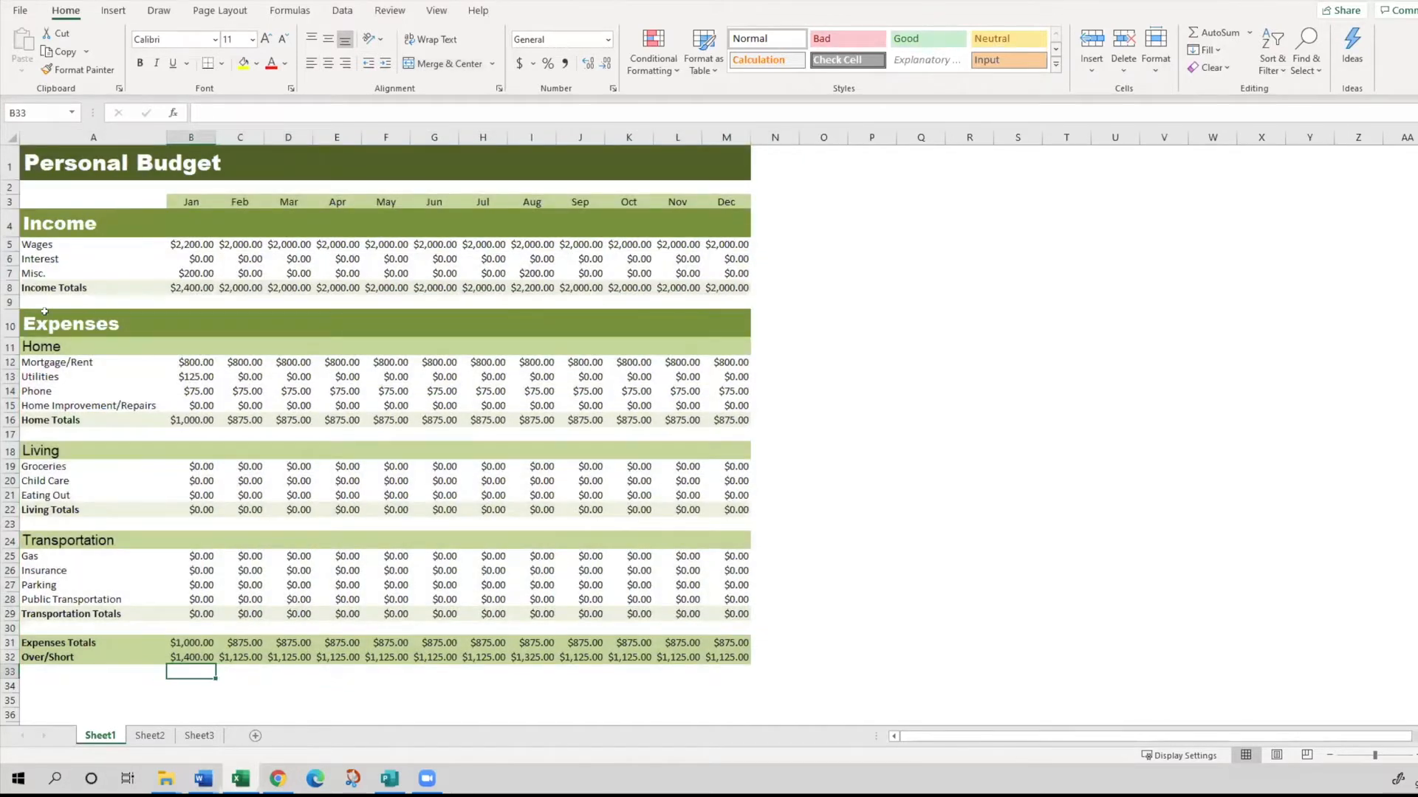
- Open Sheet2, select cell B2, and move the active cell one row down and one column across to C3
click(162, 742)
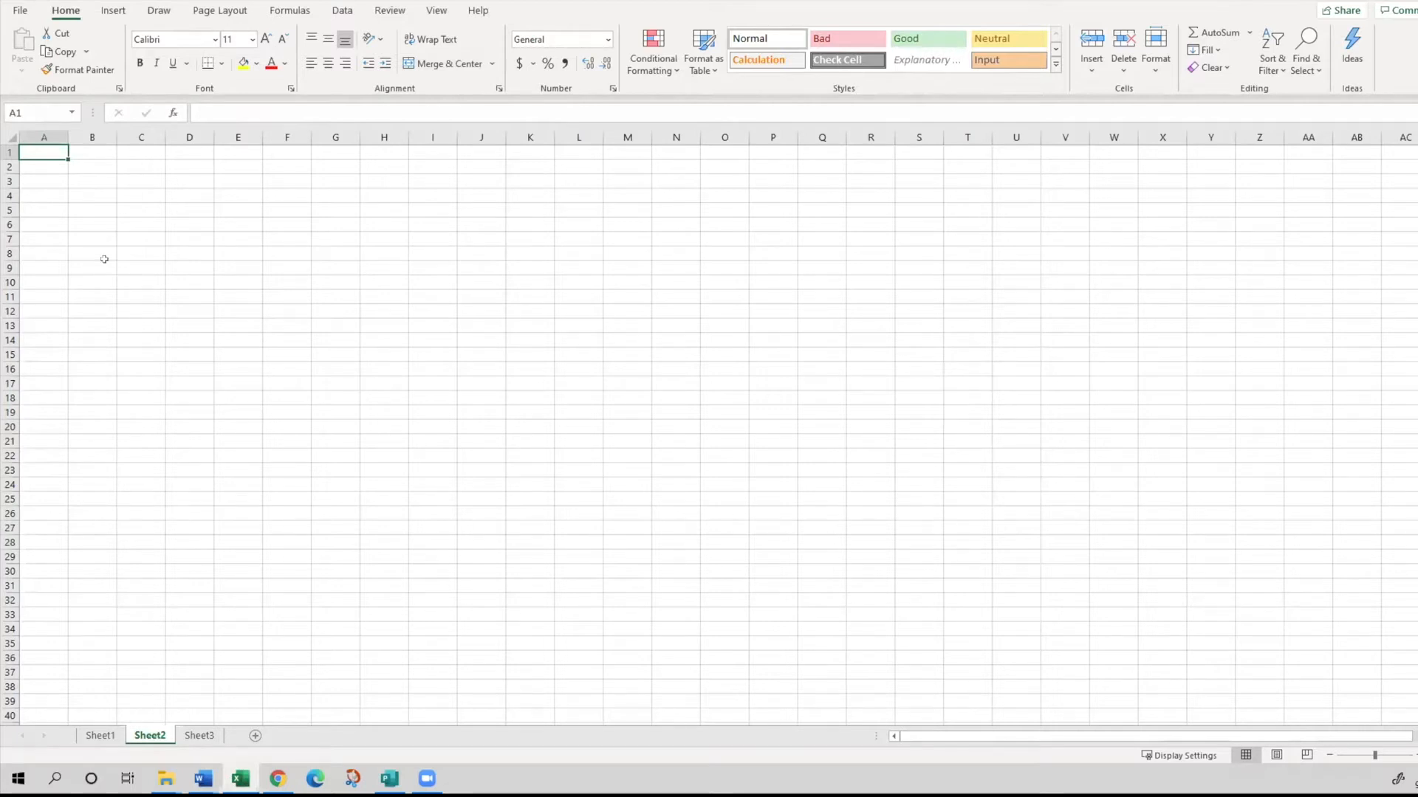
click(86, 167)
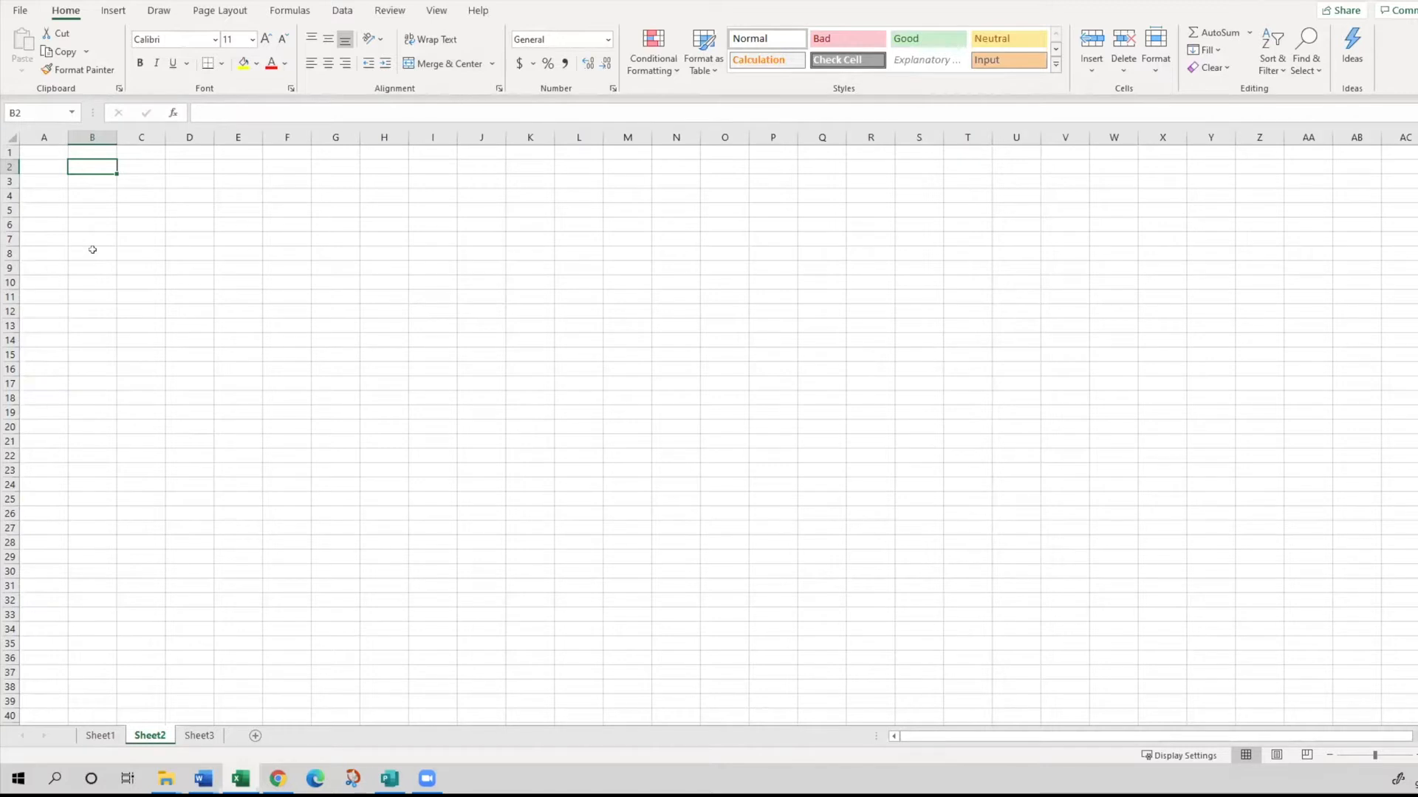
key(Down)
key(Right)
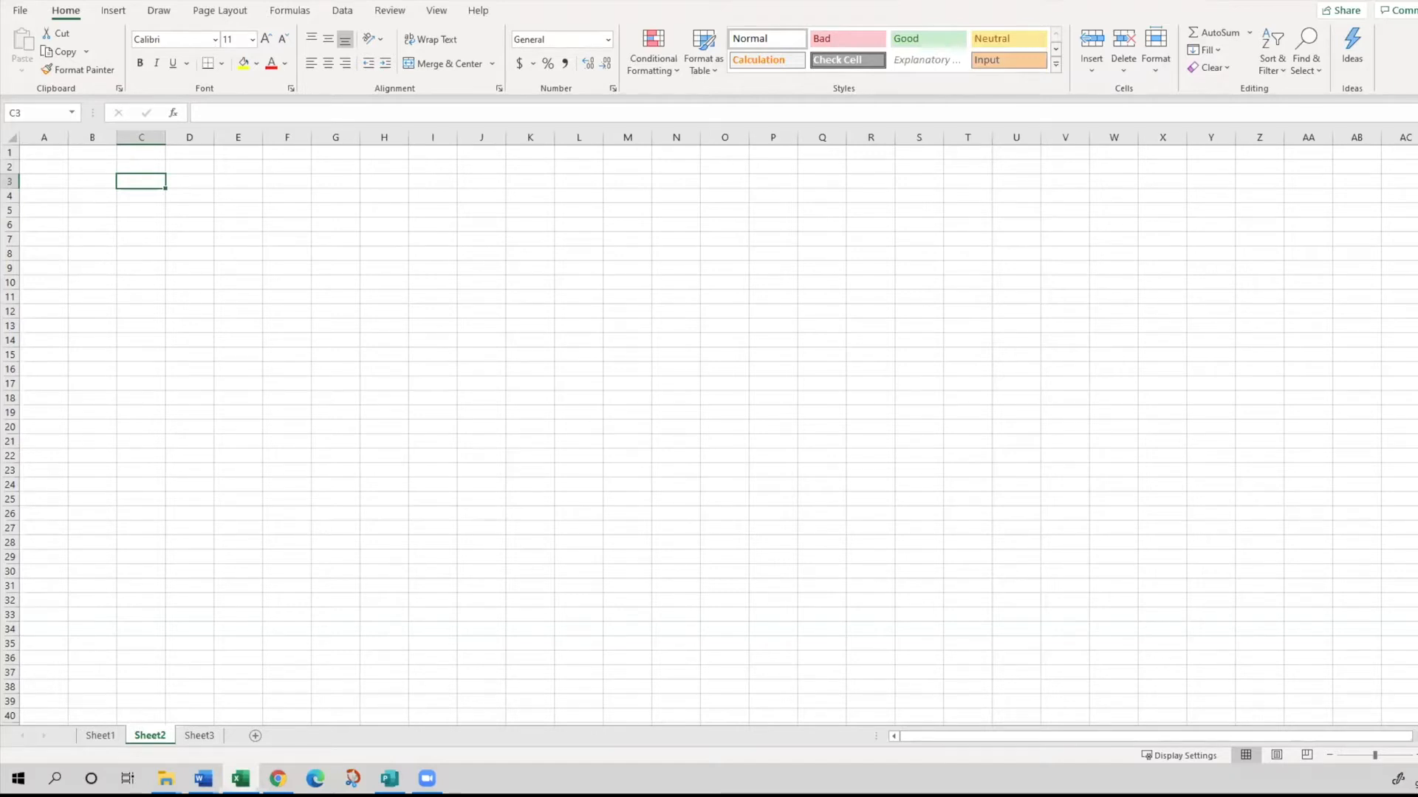
click(203, 779)
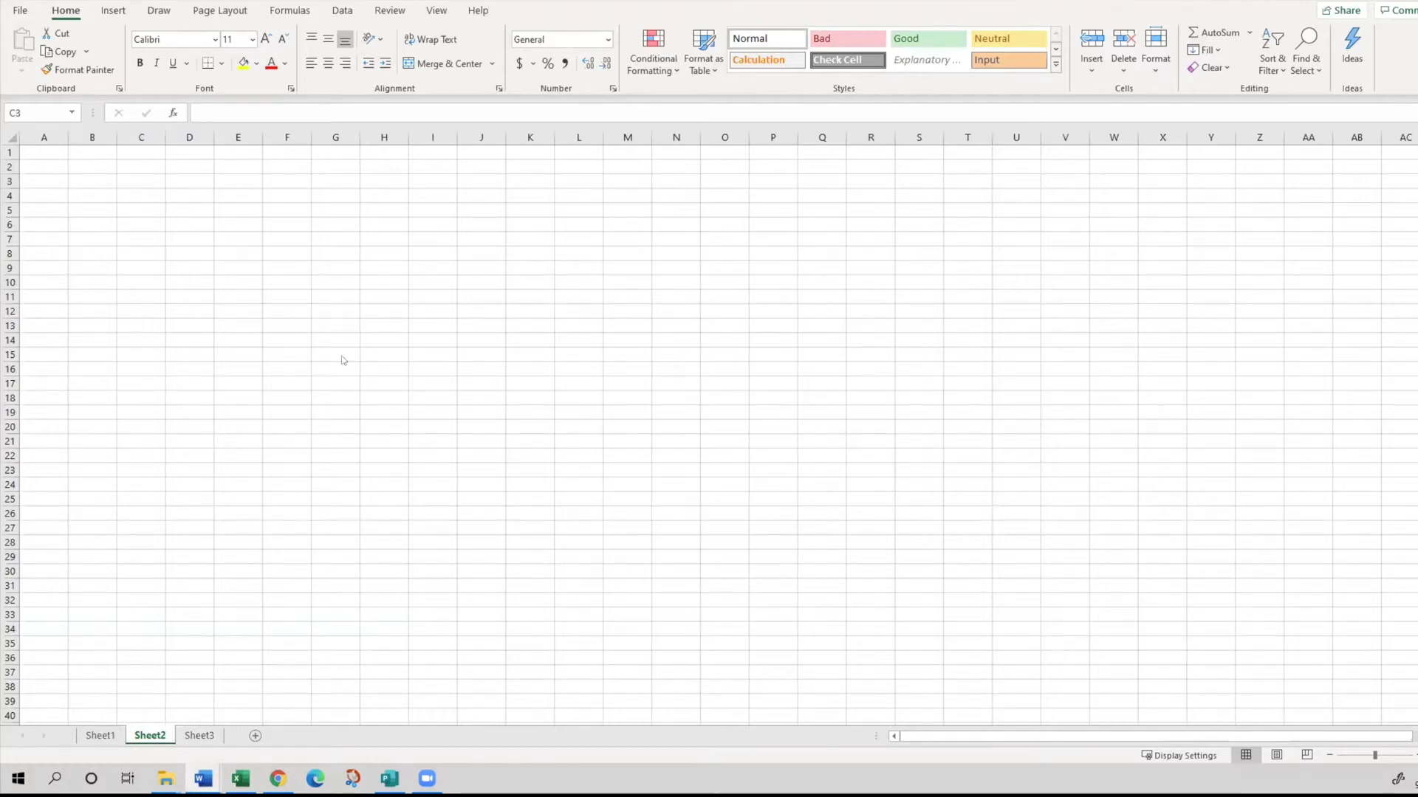
click(142, 189)
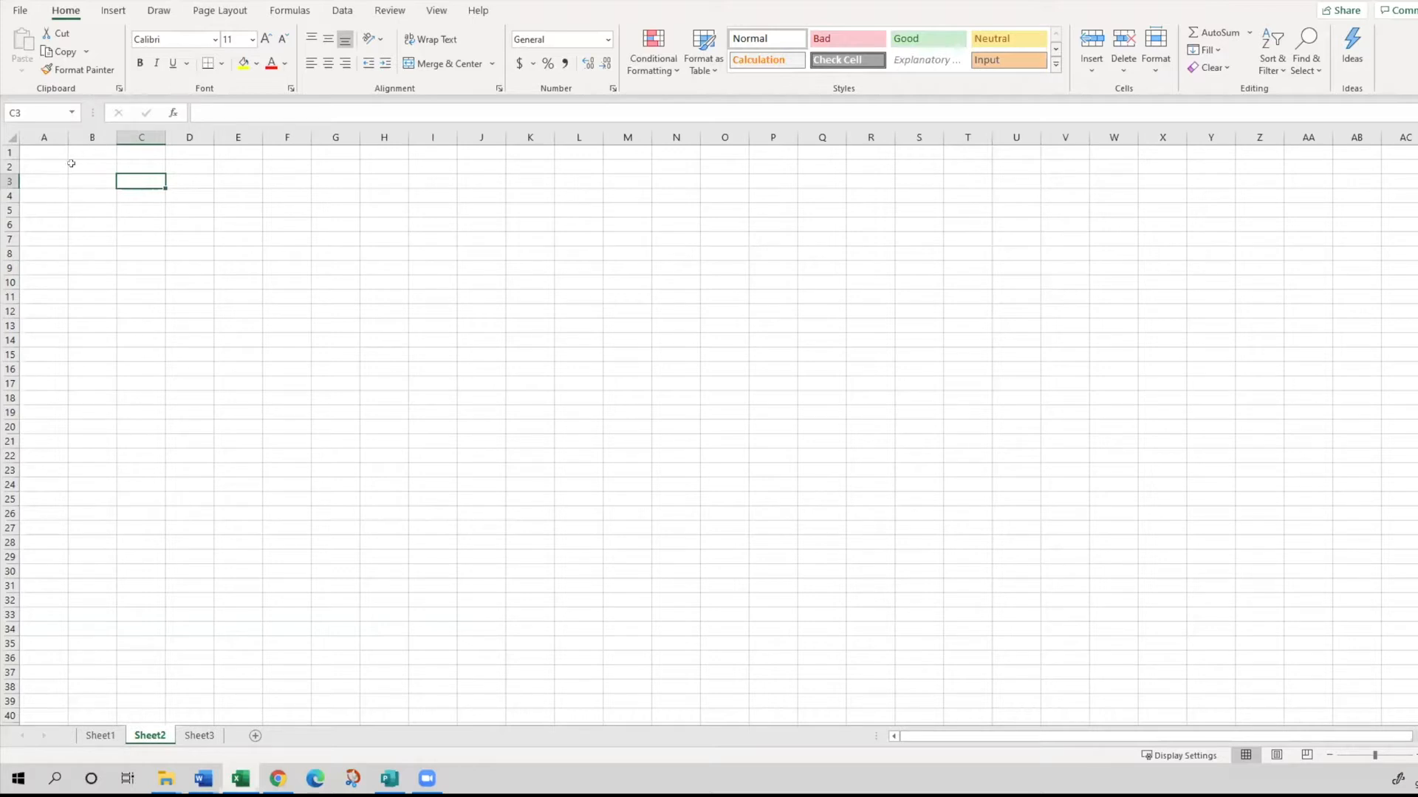
- Enter the title "Personal Budget" in cell A1 of Sheet2 and reselect that cell
click(34, 151)
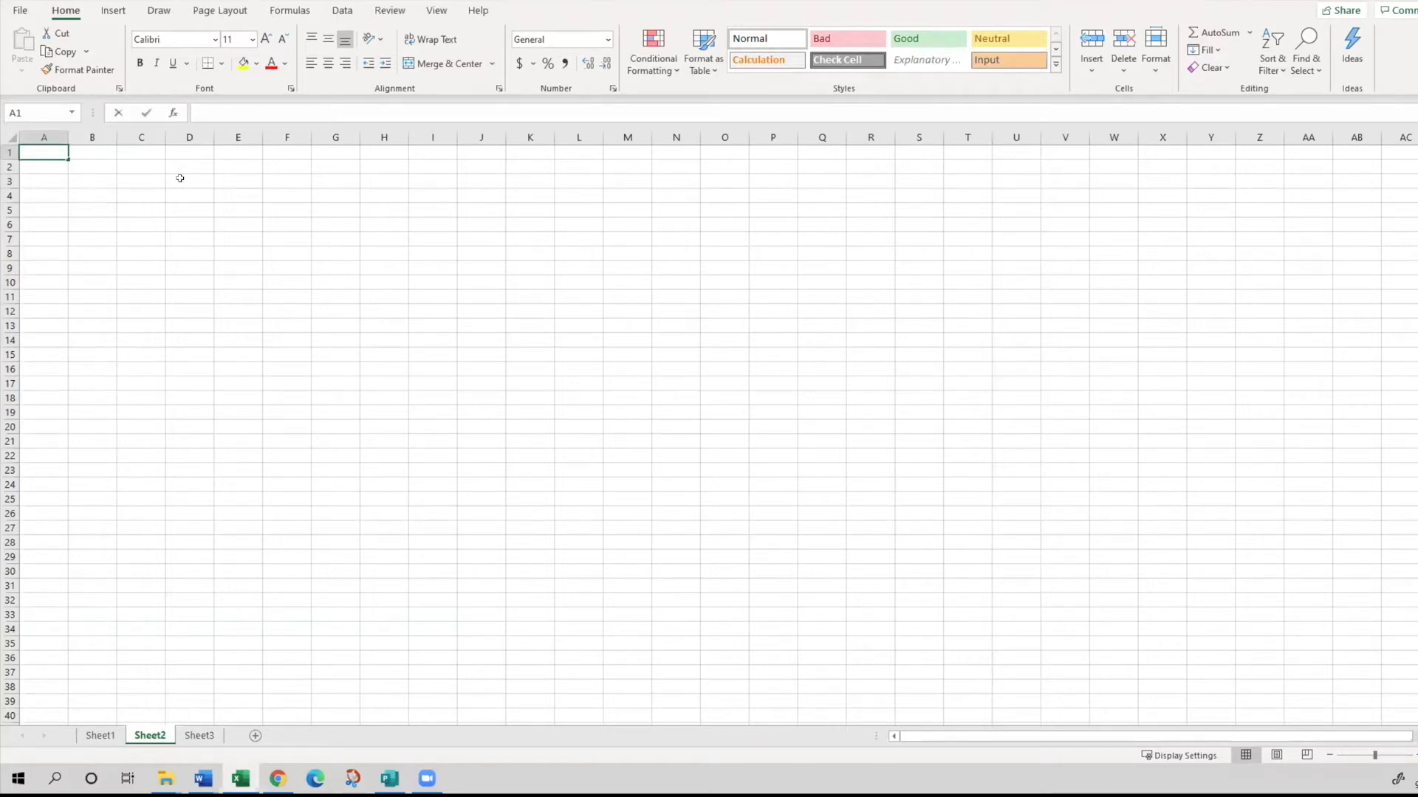
text(Personal Budget)
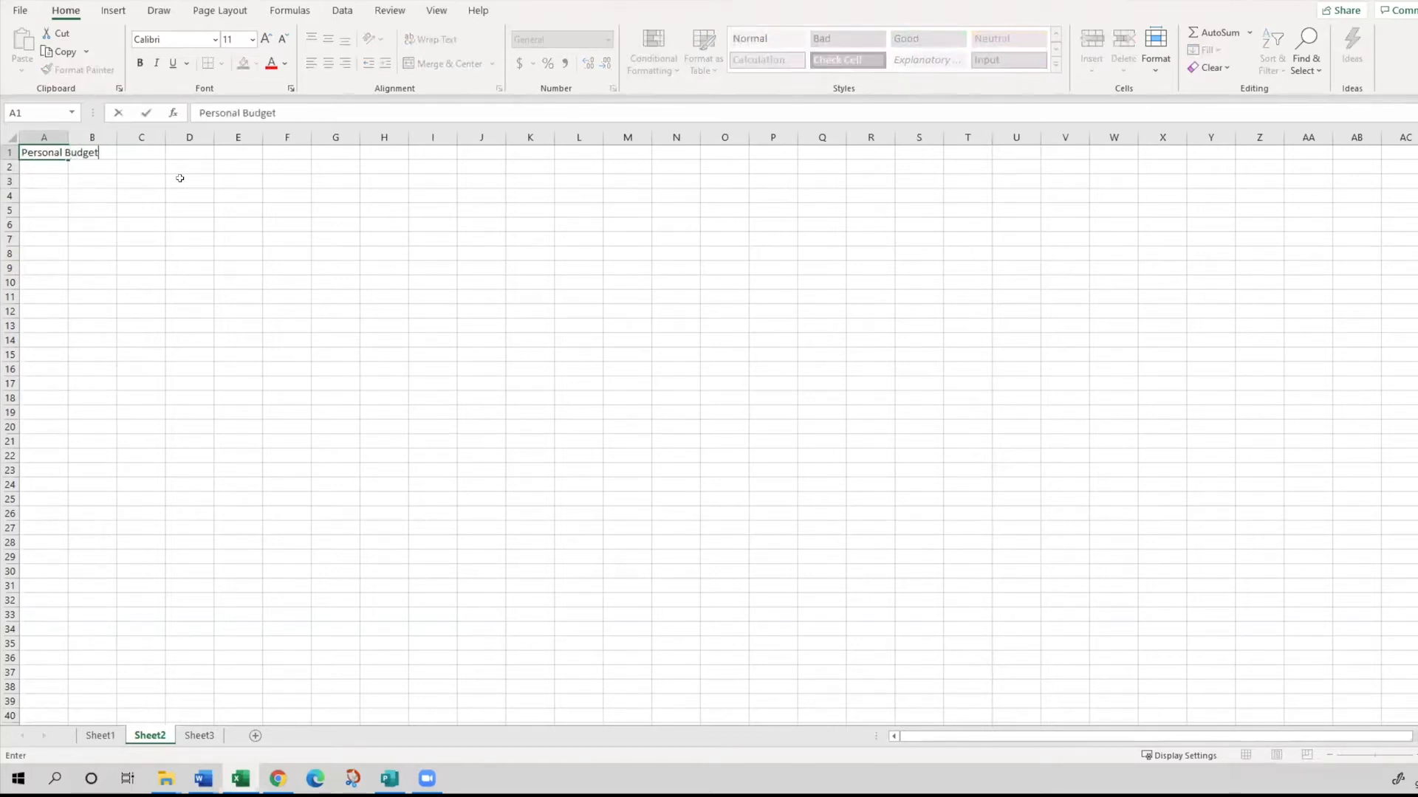
key(Return)
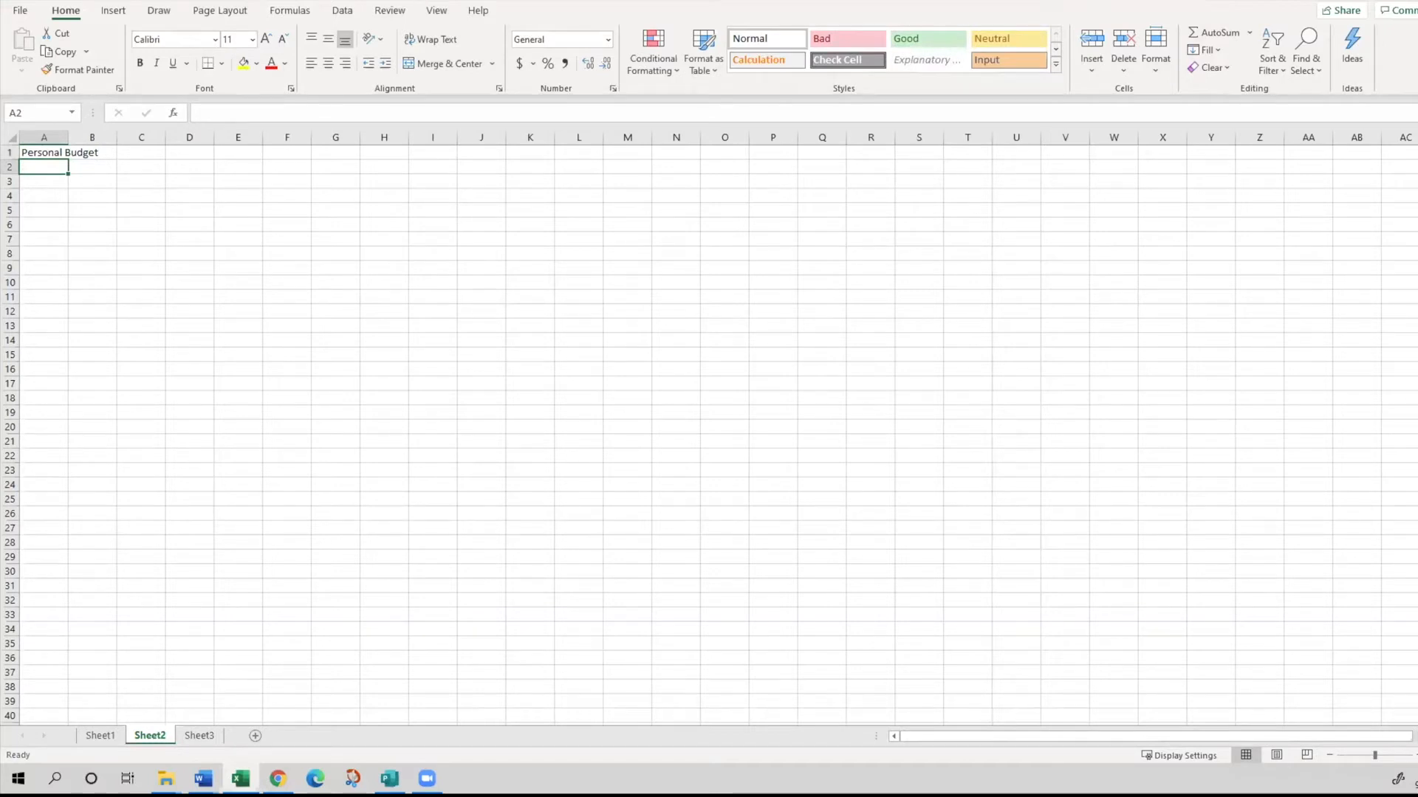
click(60, 151)
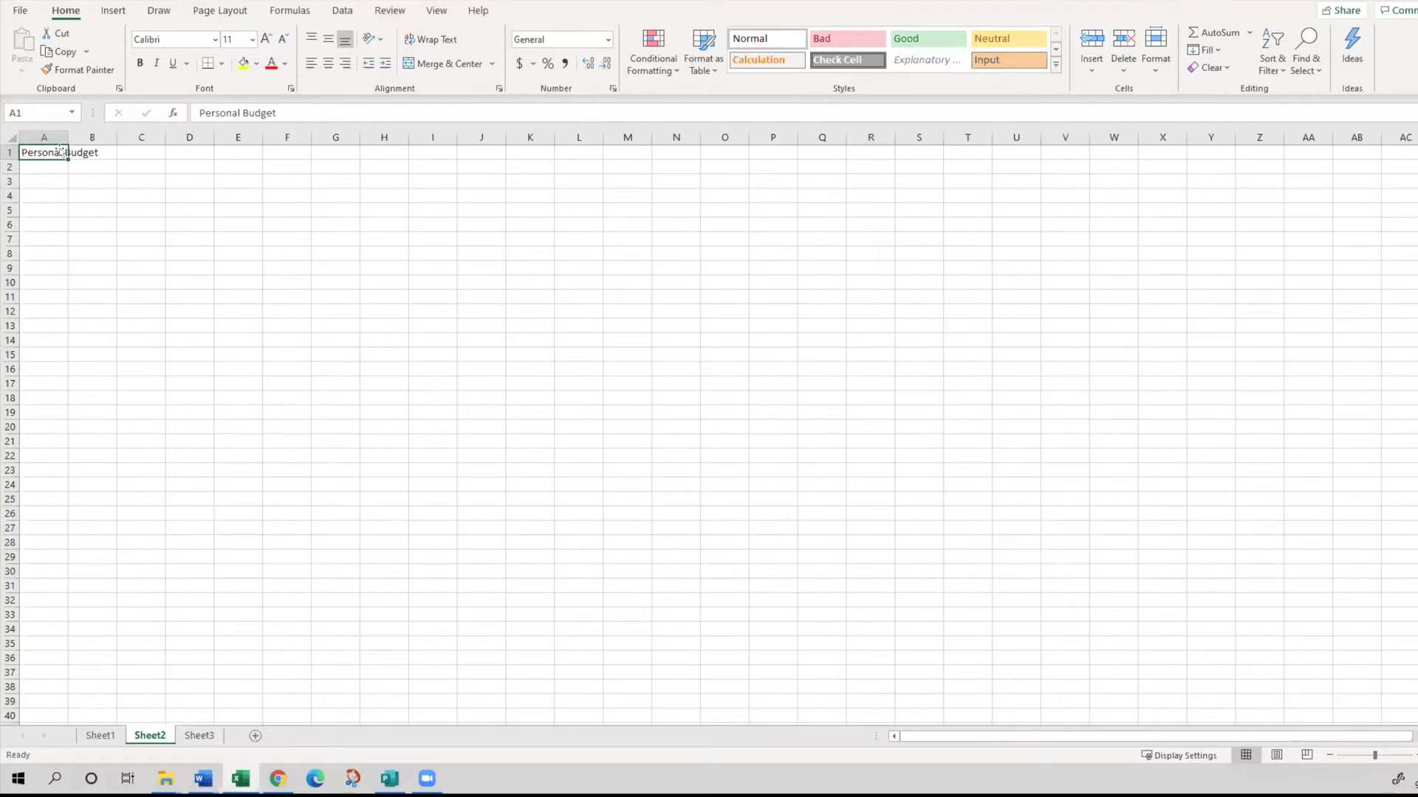
- Enter the heading "Income" in cell A4, leaving rows 2 and 3 blank under the title
key(Return)
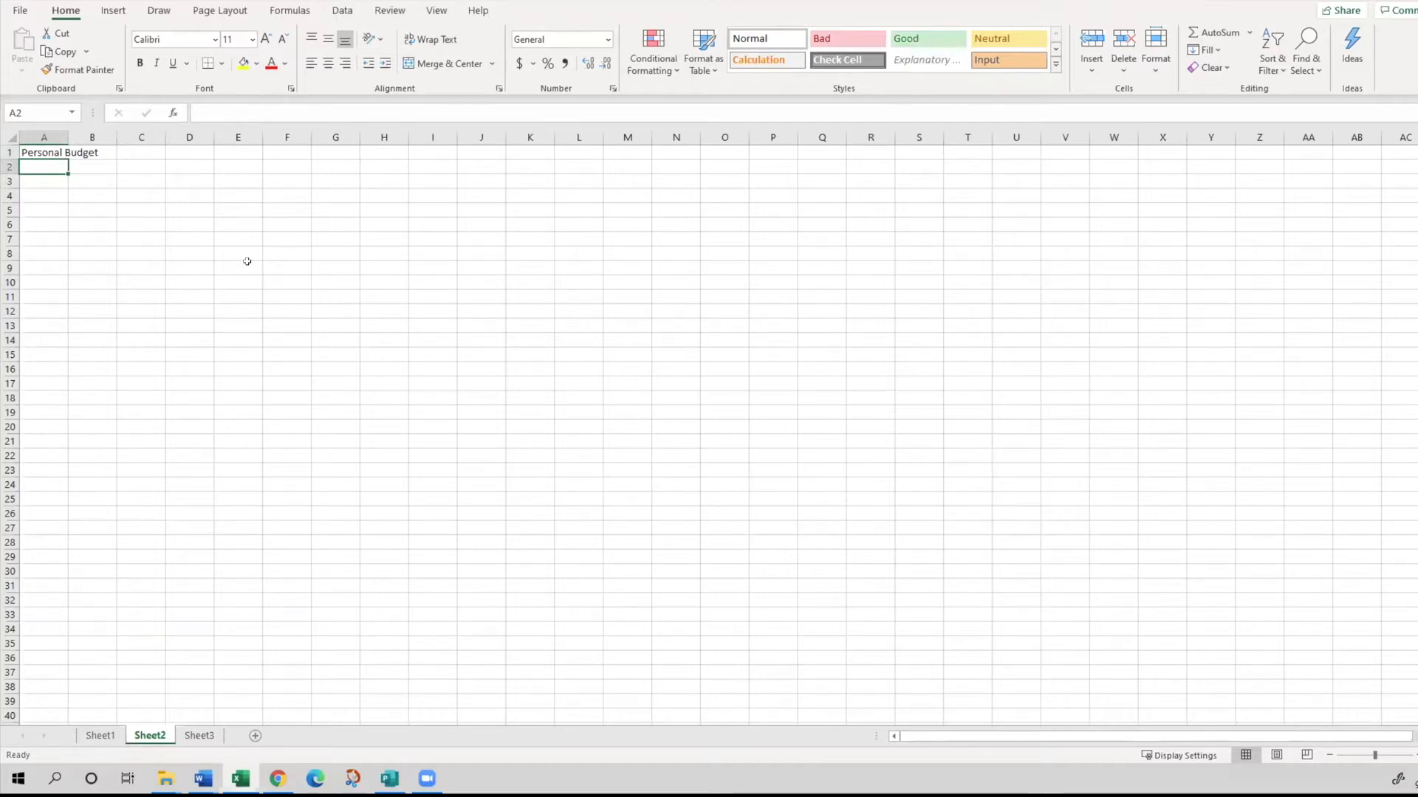
key(Return)
key(Return)
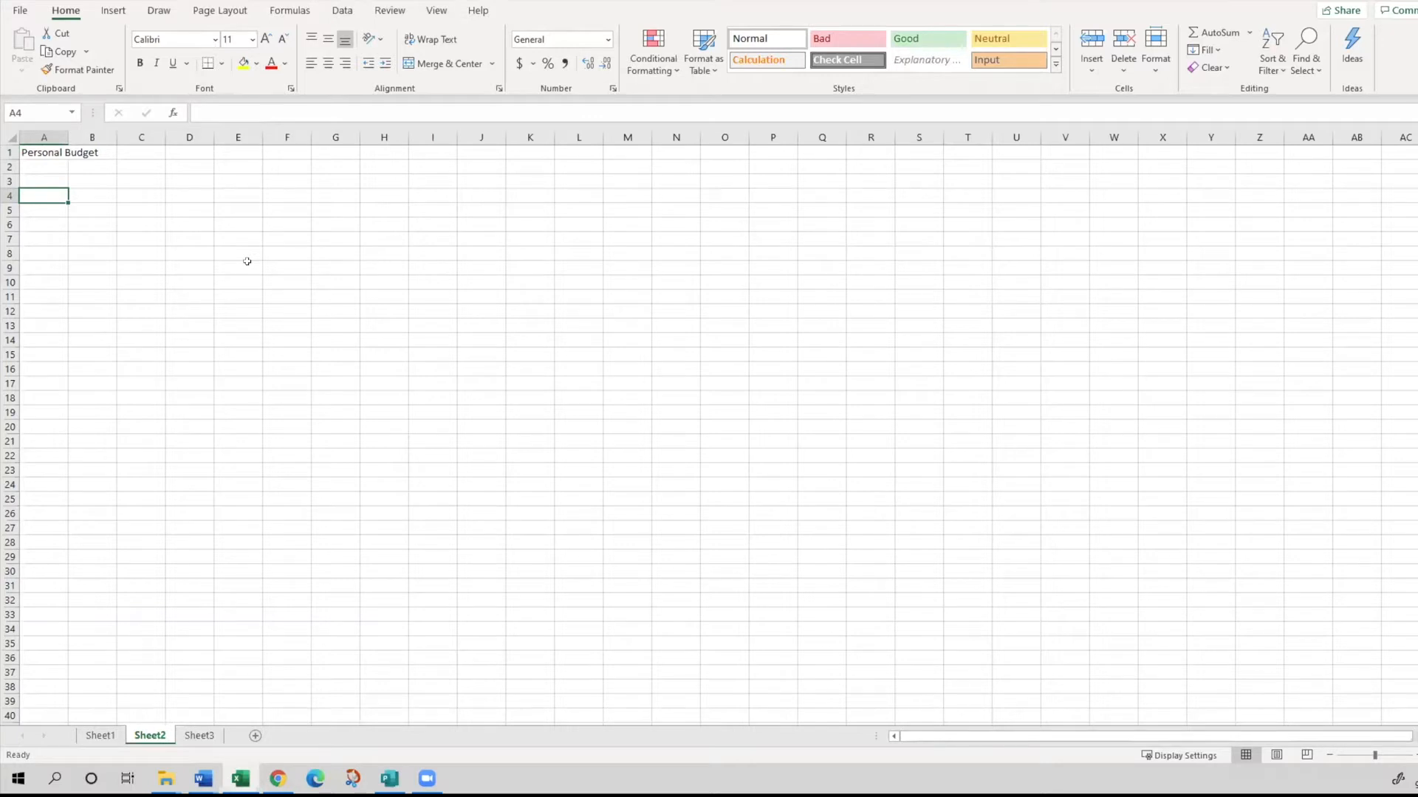
text(Income)
key(Return)
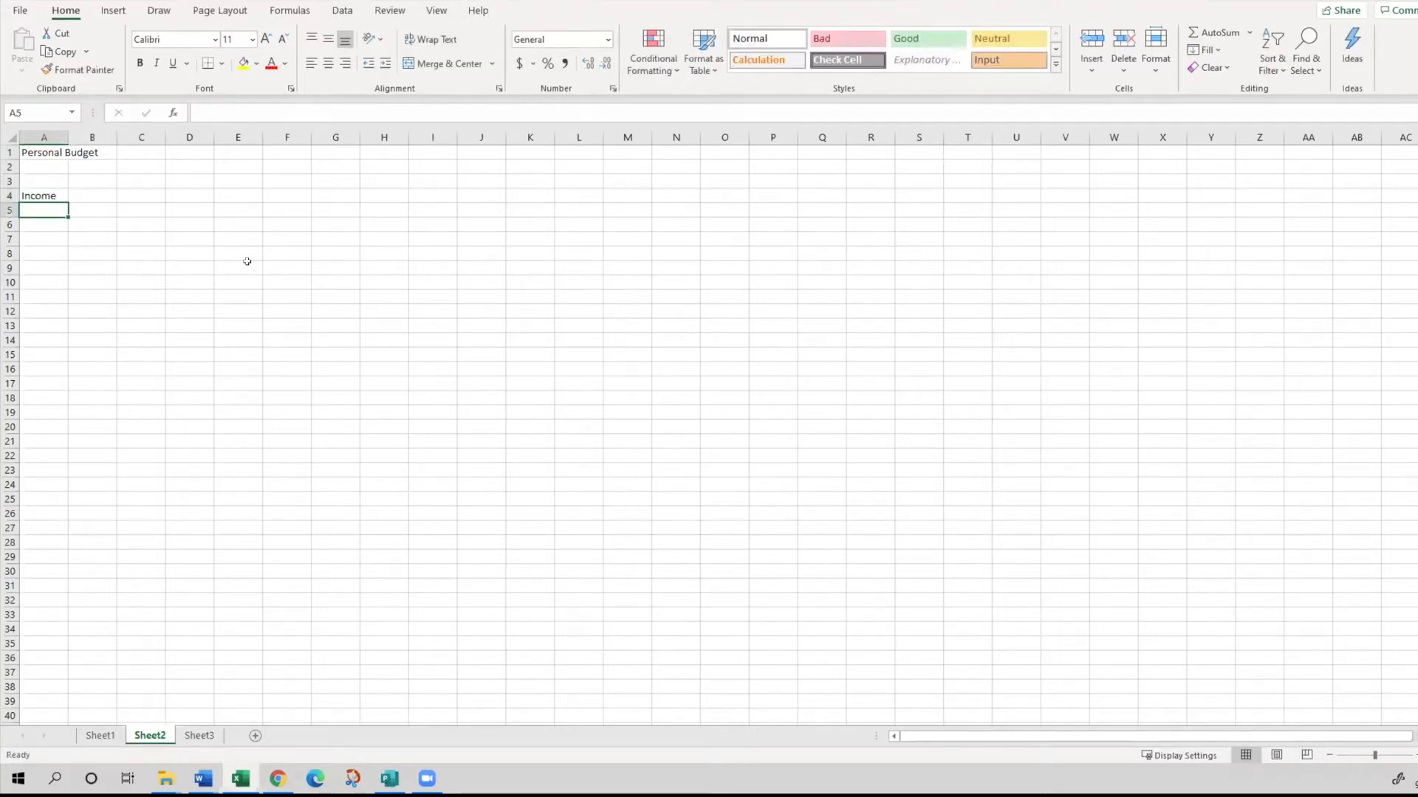
- List the income categories "Wages", "Interest" and "Misc" in cells A5 to A7
text(Wages)
key(Return)
text(Int)
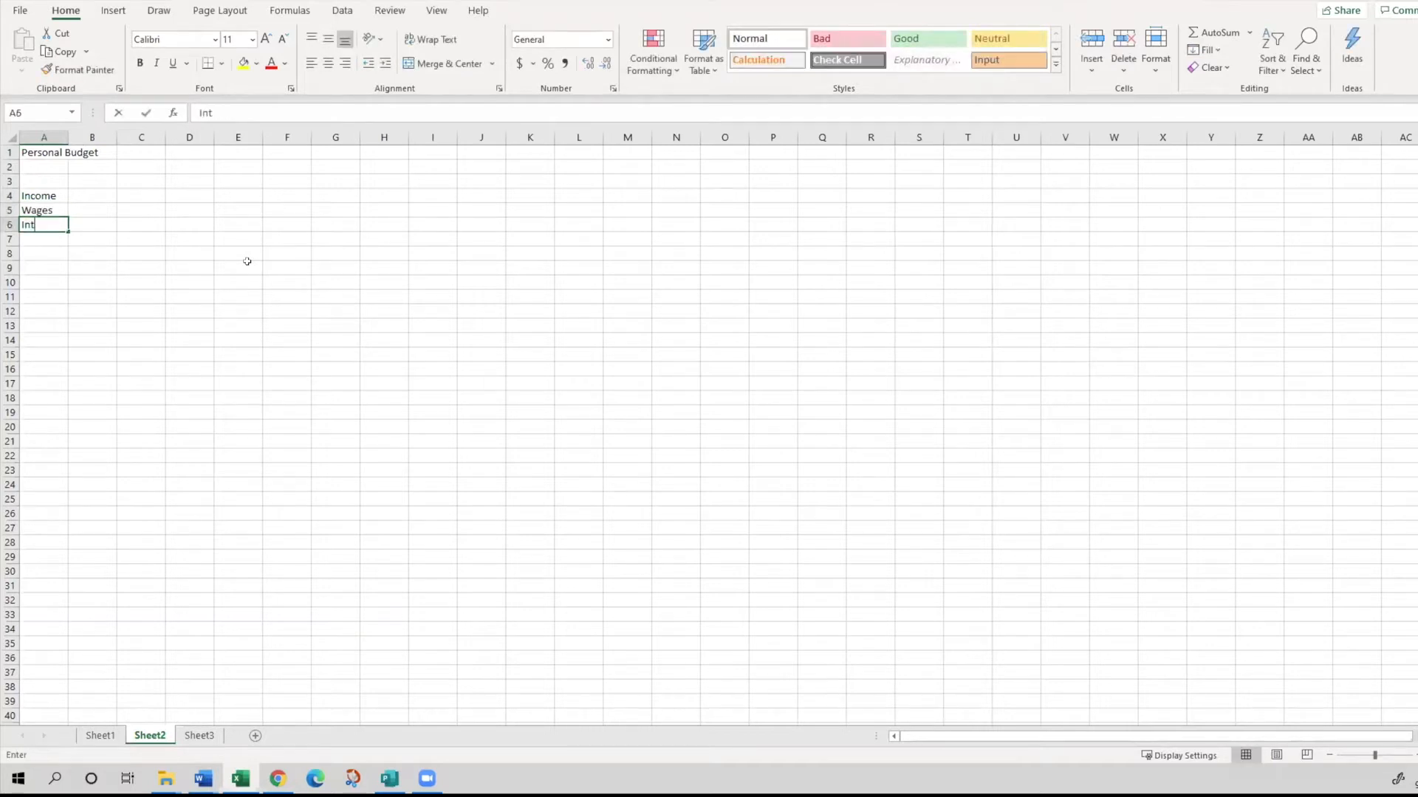
text(erest)
key(Return)
text(Misc)
key(Return)
- Enter the label "Income Tota" in cell A8, directly below the income categories
text(Income)
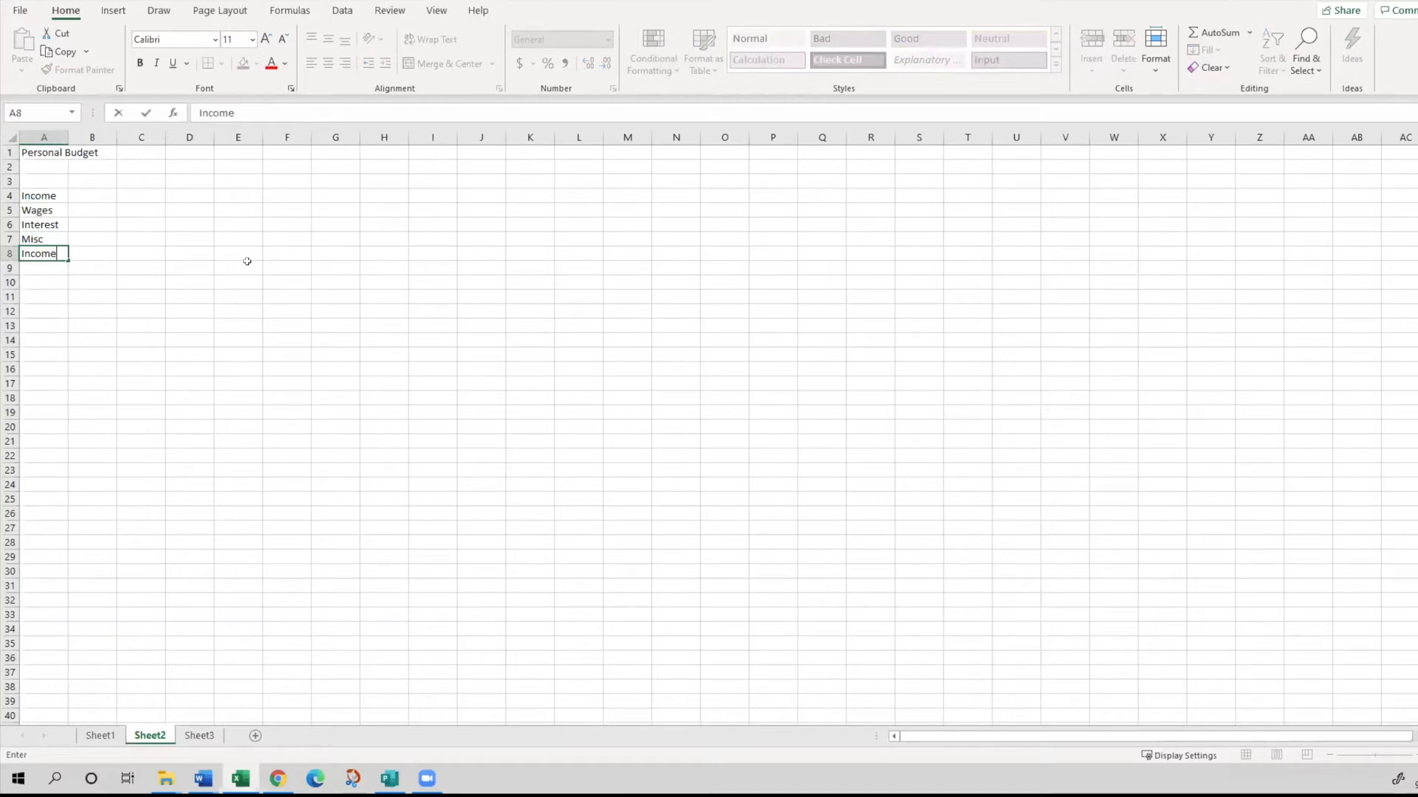
text( Tota)
key(Return)
key(Return)
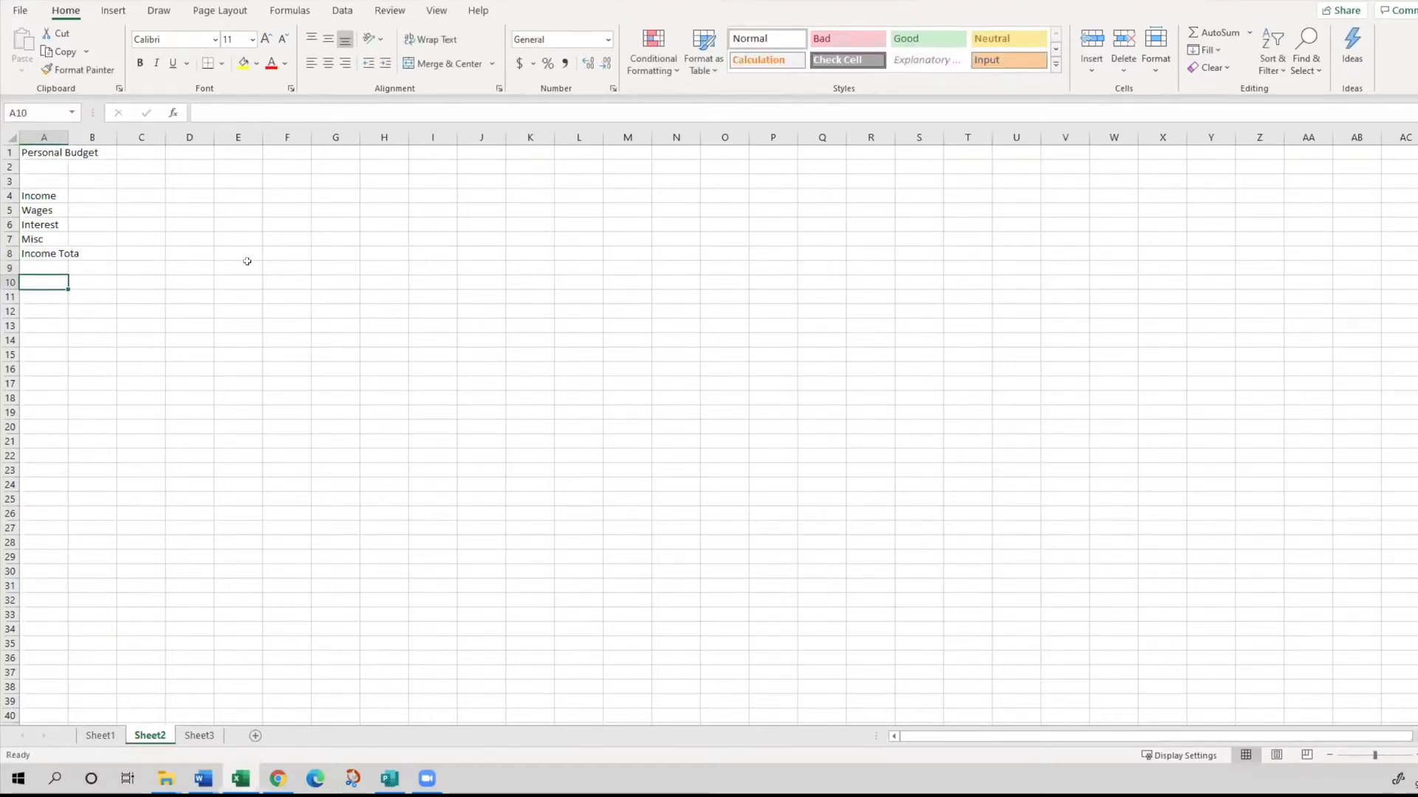
- Enter the heading "Expense" in cell A10 after a blank row, and the subheading "Home" in A11
text(Expense)
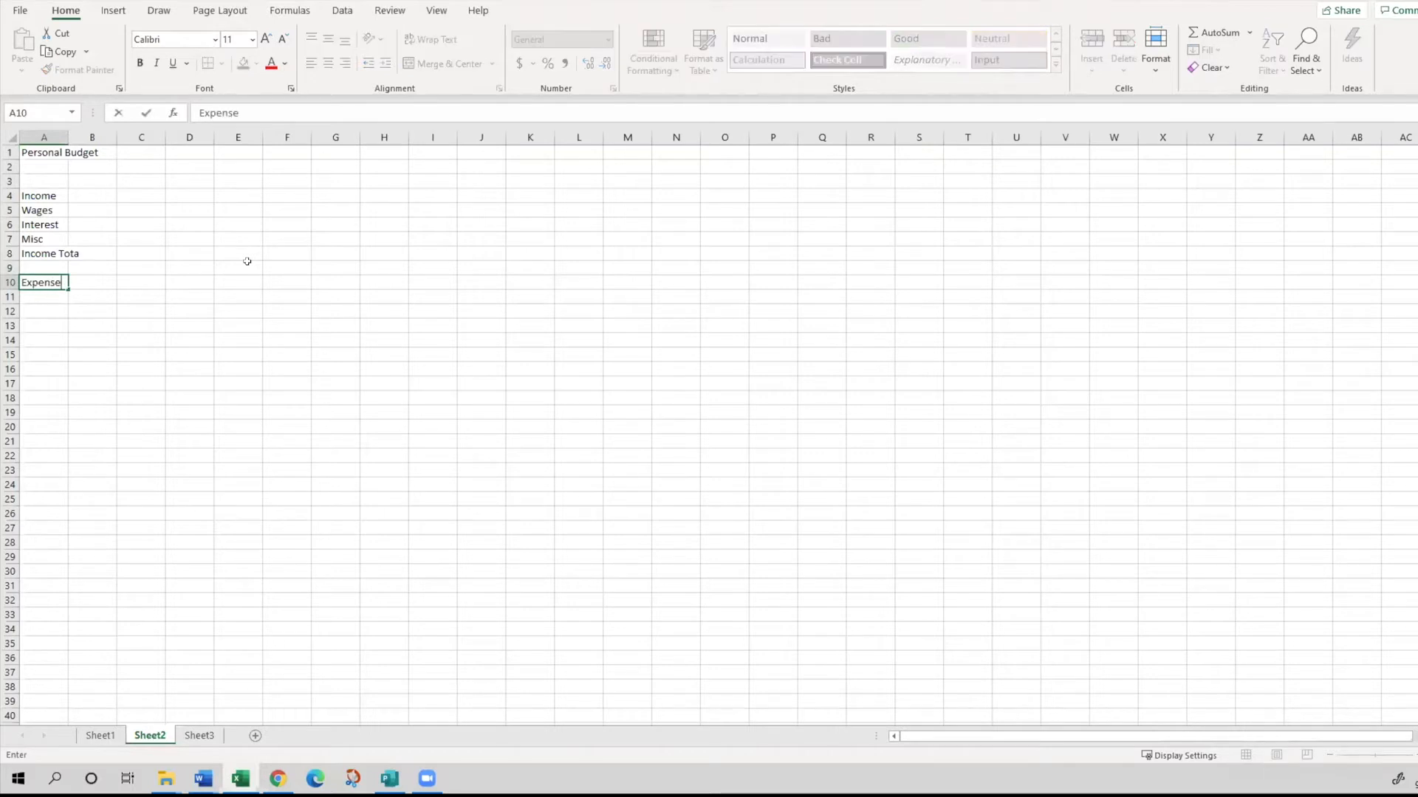
key(Return)
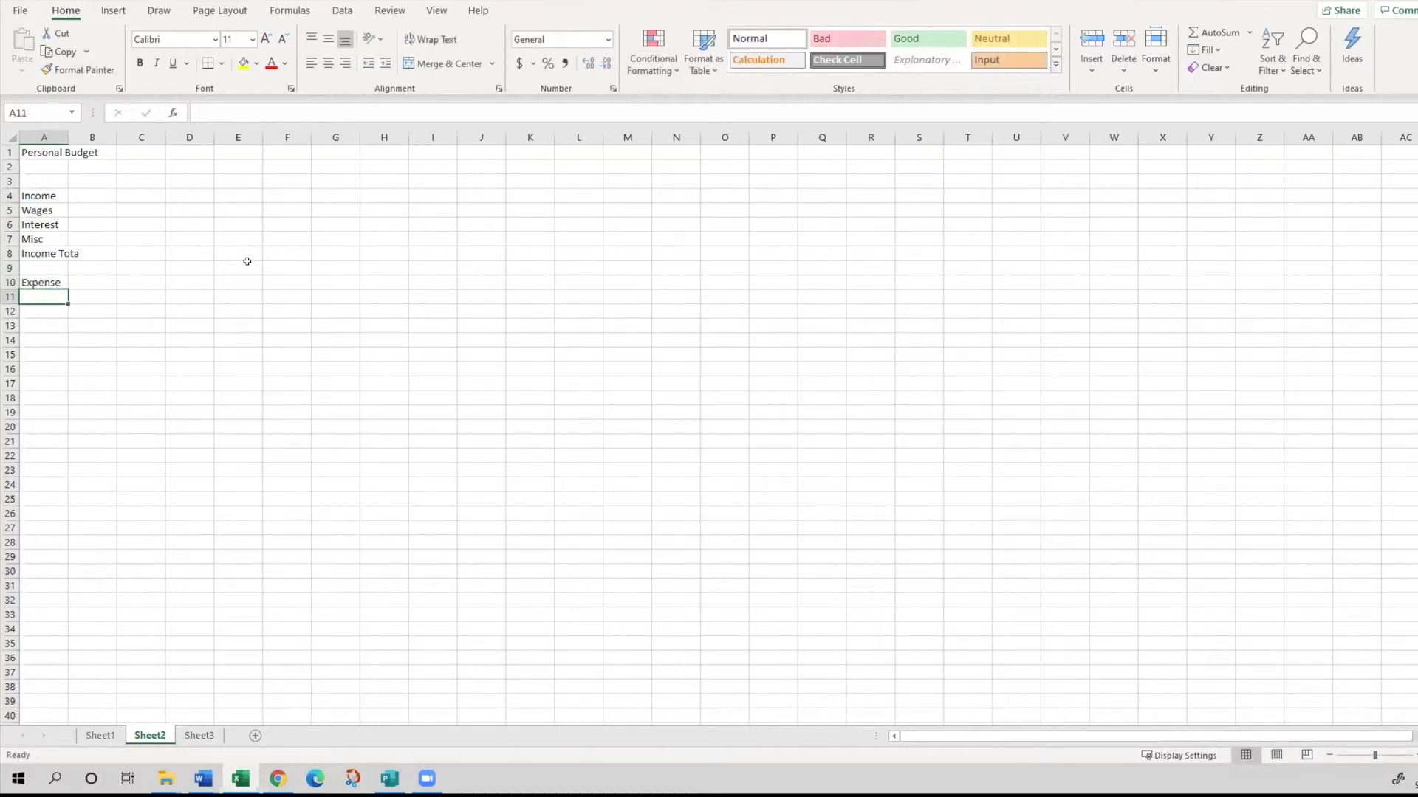
text(Home)
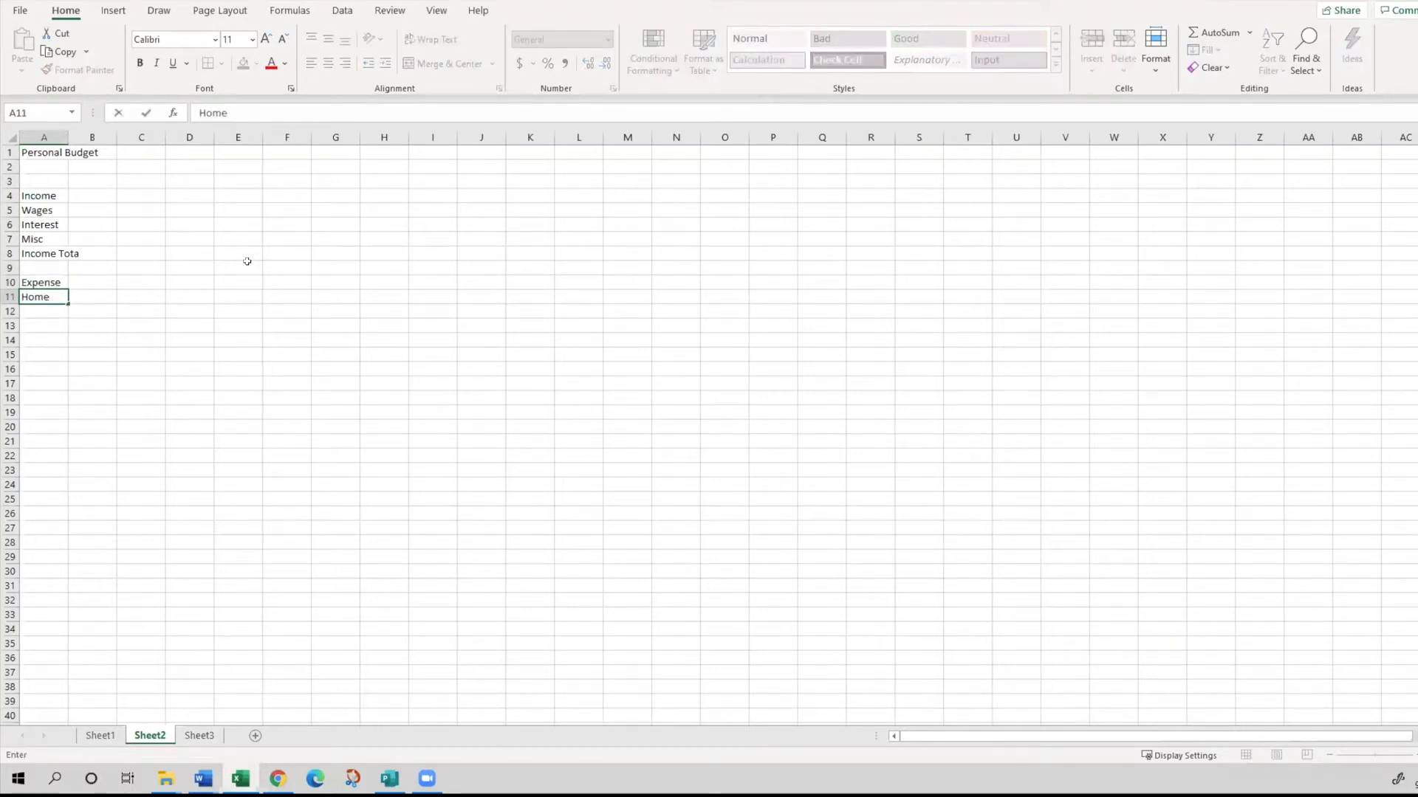
key(Return)
- Enter the home expense label "Mortagage/Rent" in cell A12
text(Mortage)
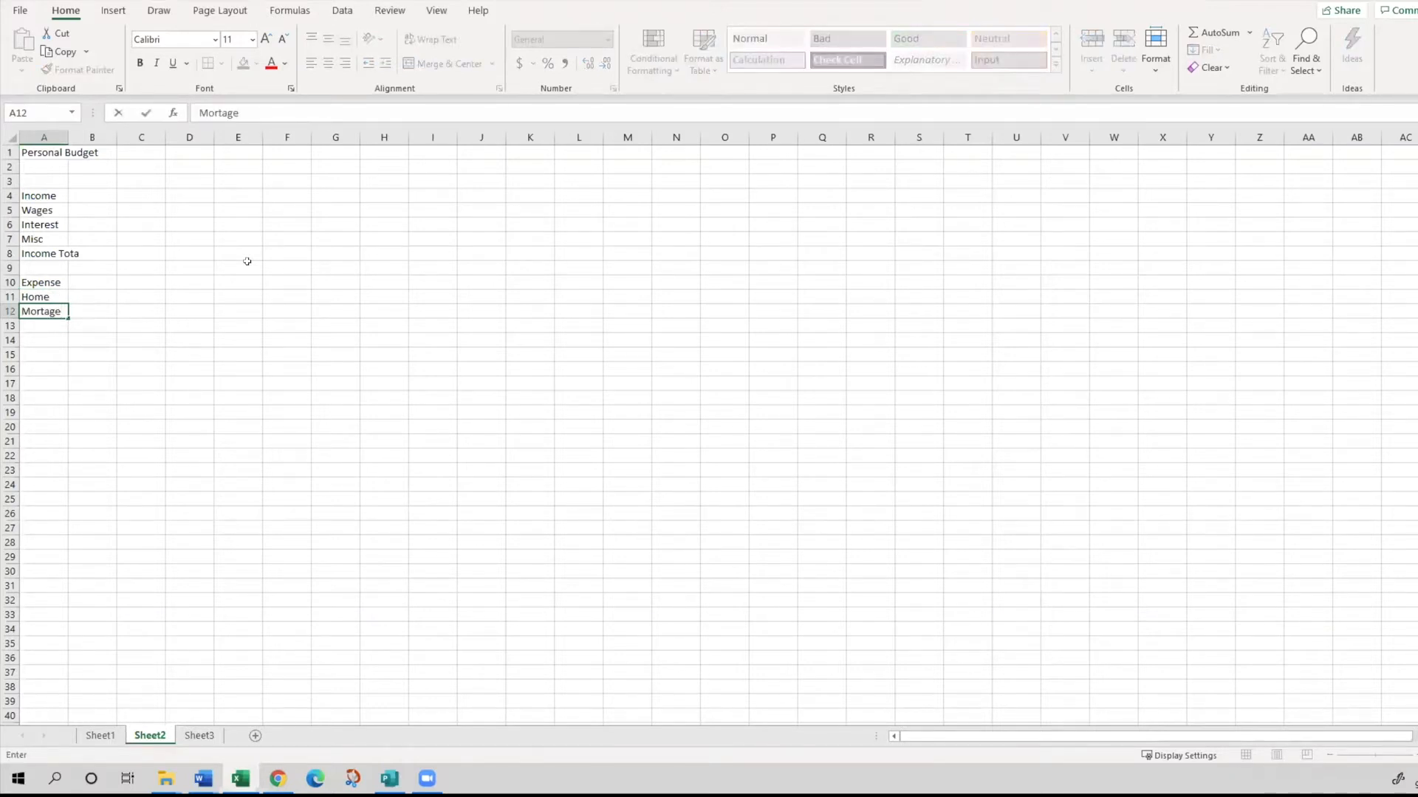
key(BackSpace)
key(BackSpace)
text(gage/Rent)
key(Return)
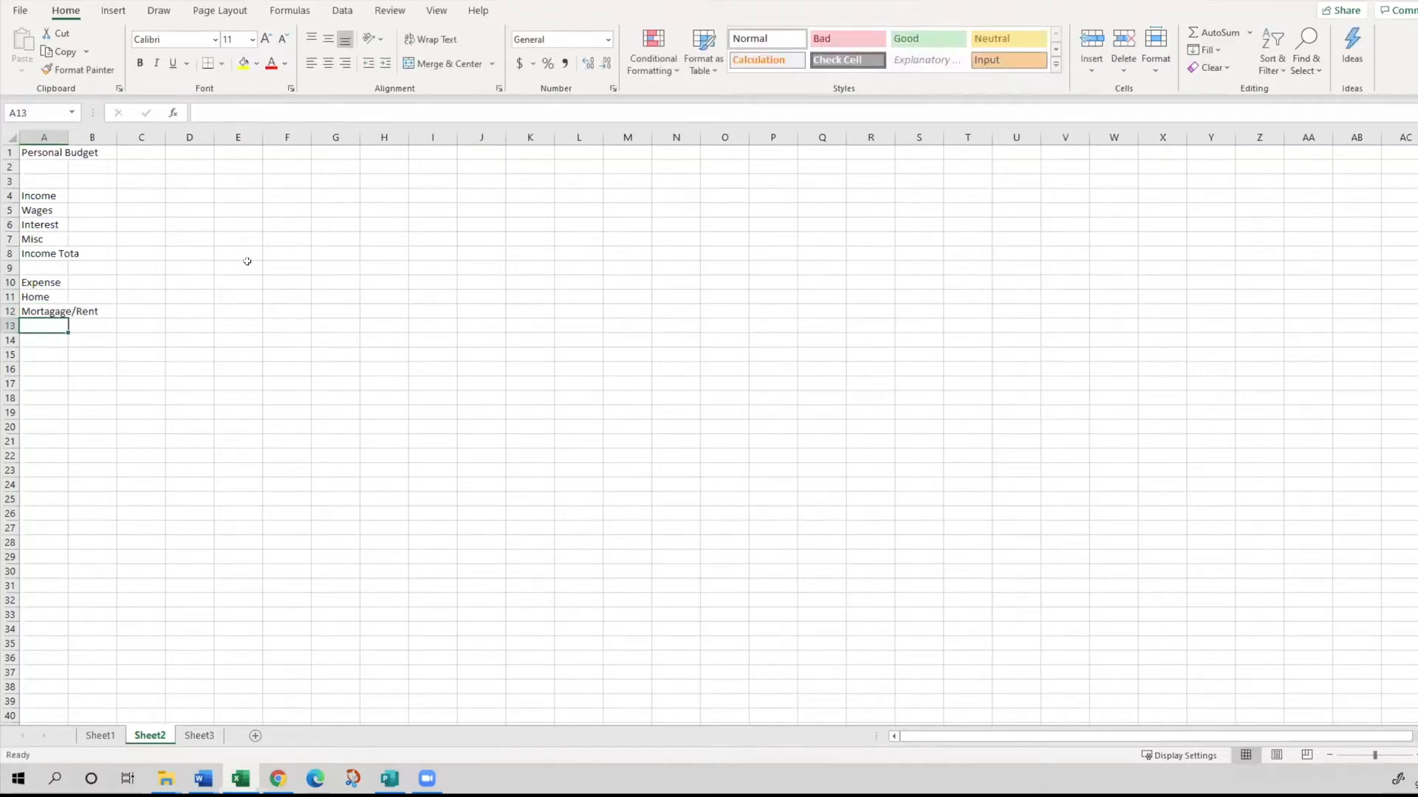
- Add the home expense labels "Utilities" in cell A13 and "Phone" in cell A14
text(Utilities)
key(Return)
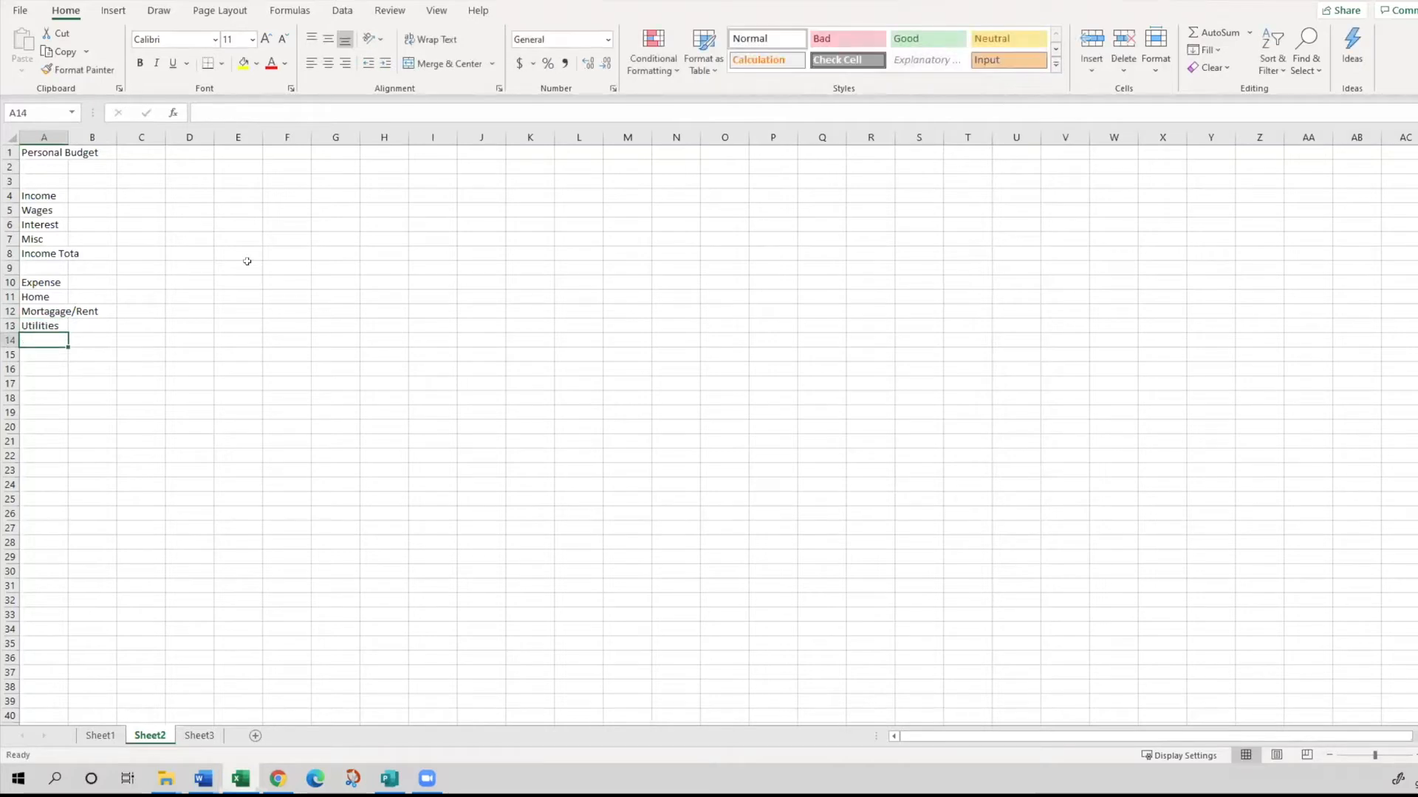
text(Phone)
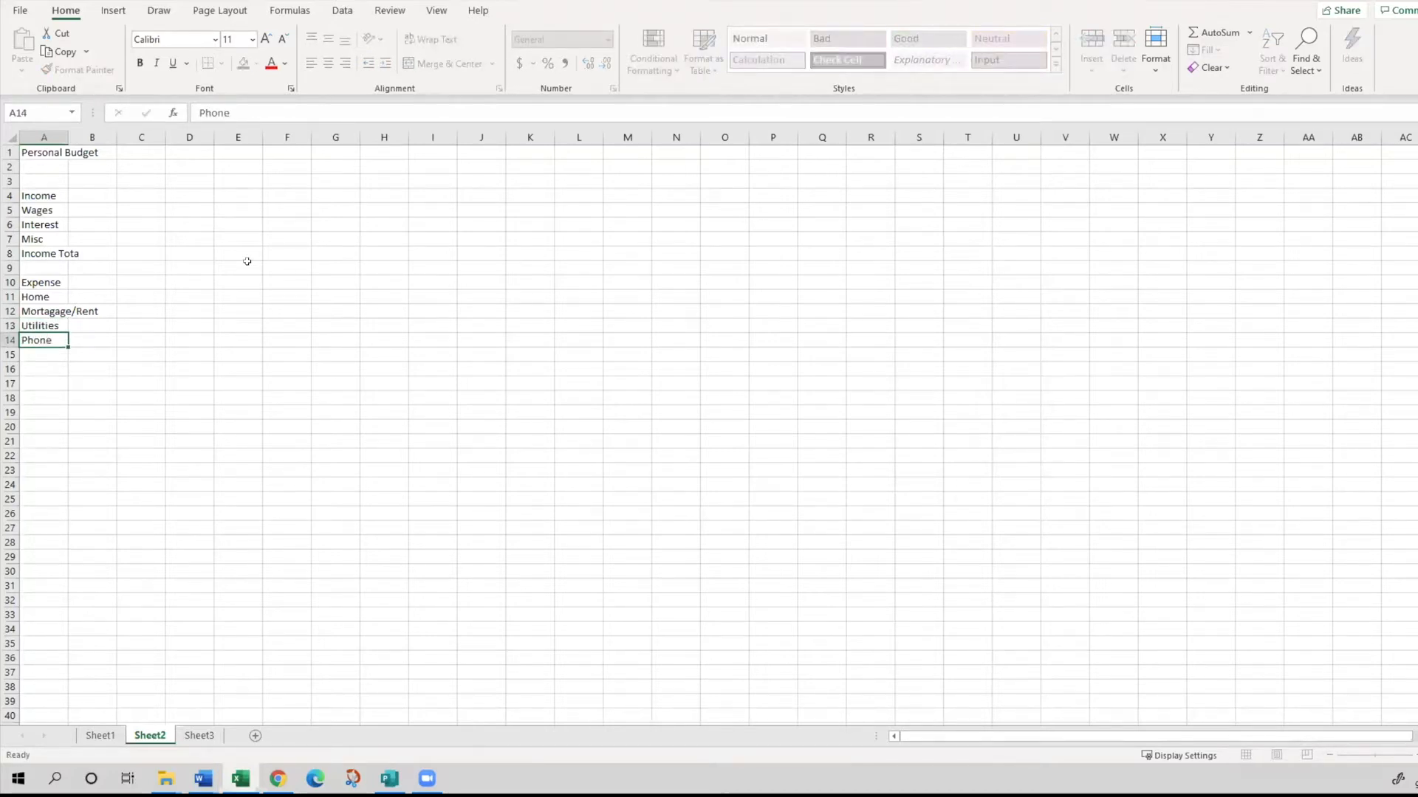
key(Return)
- Enter the home expense label "Home Improvement/Repairs" in cell A15
text(Hop Imp)
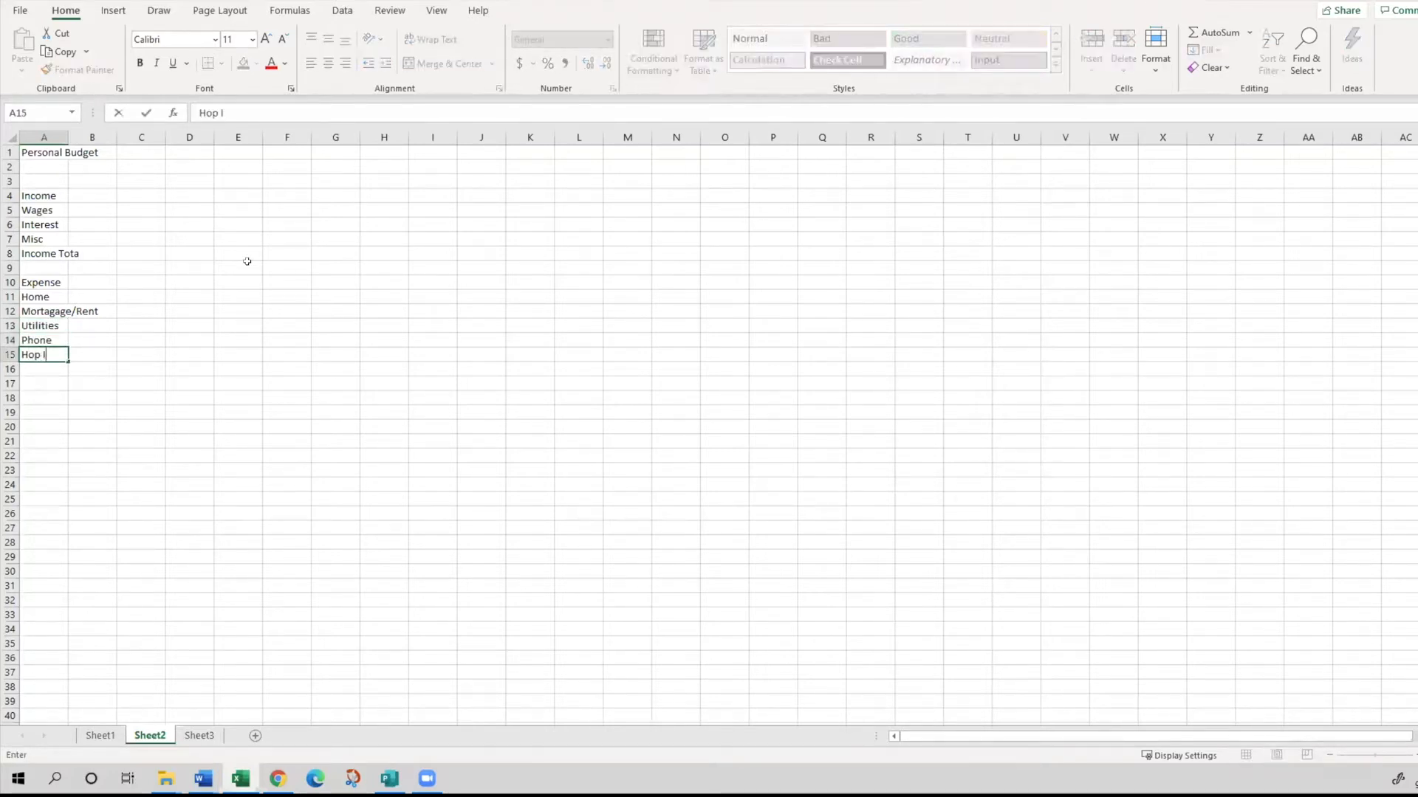
key(BackSpace)
key(BackSpace)
key(BackSpace)
key(BackSpace)
key(BackSpace)
text(me Improvement/)
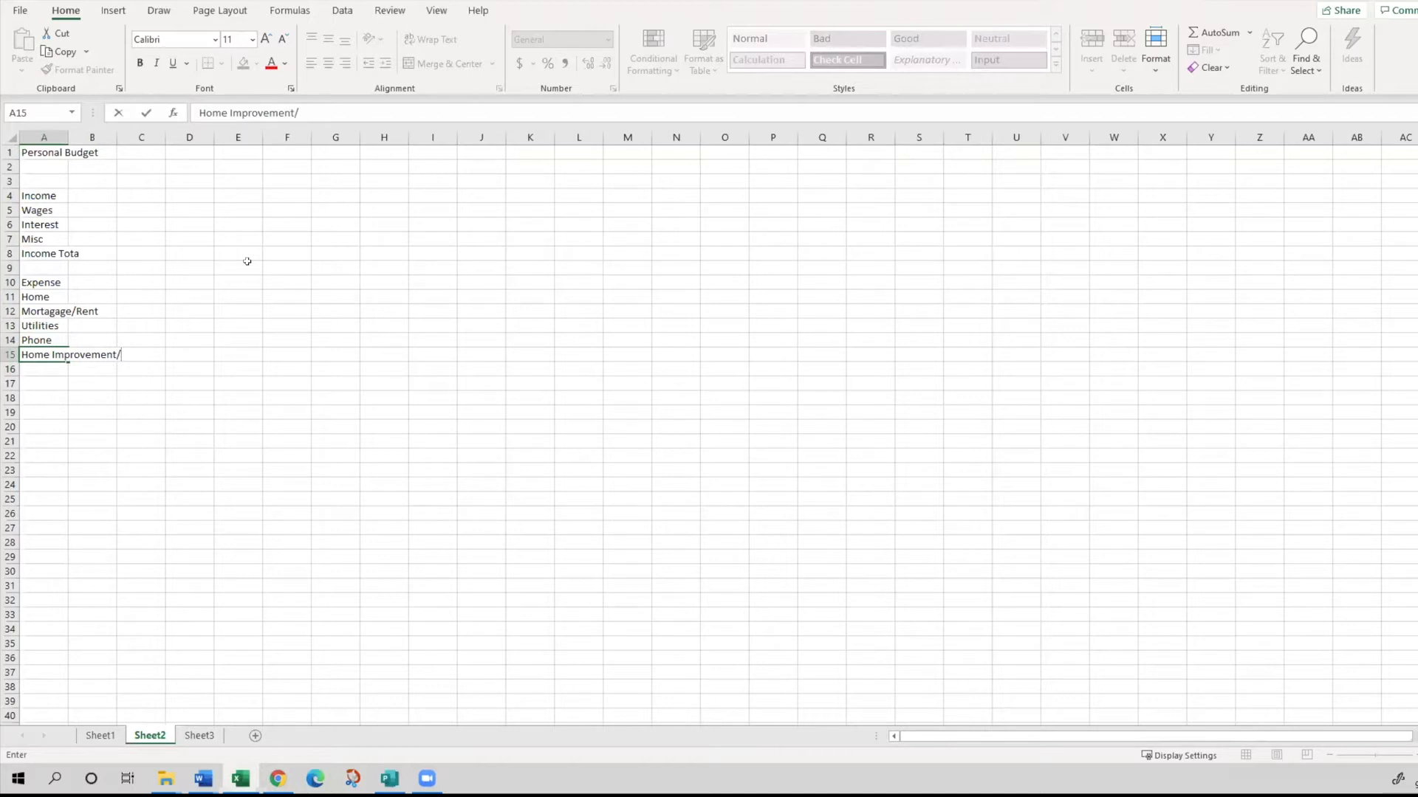
text(Repairs)
key(Return)
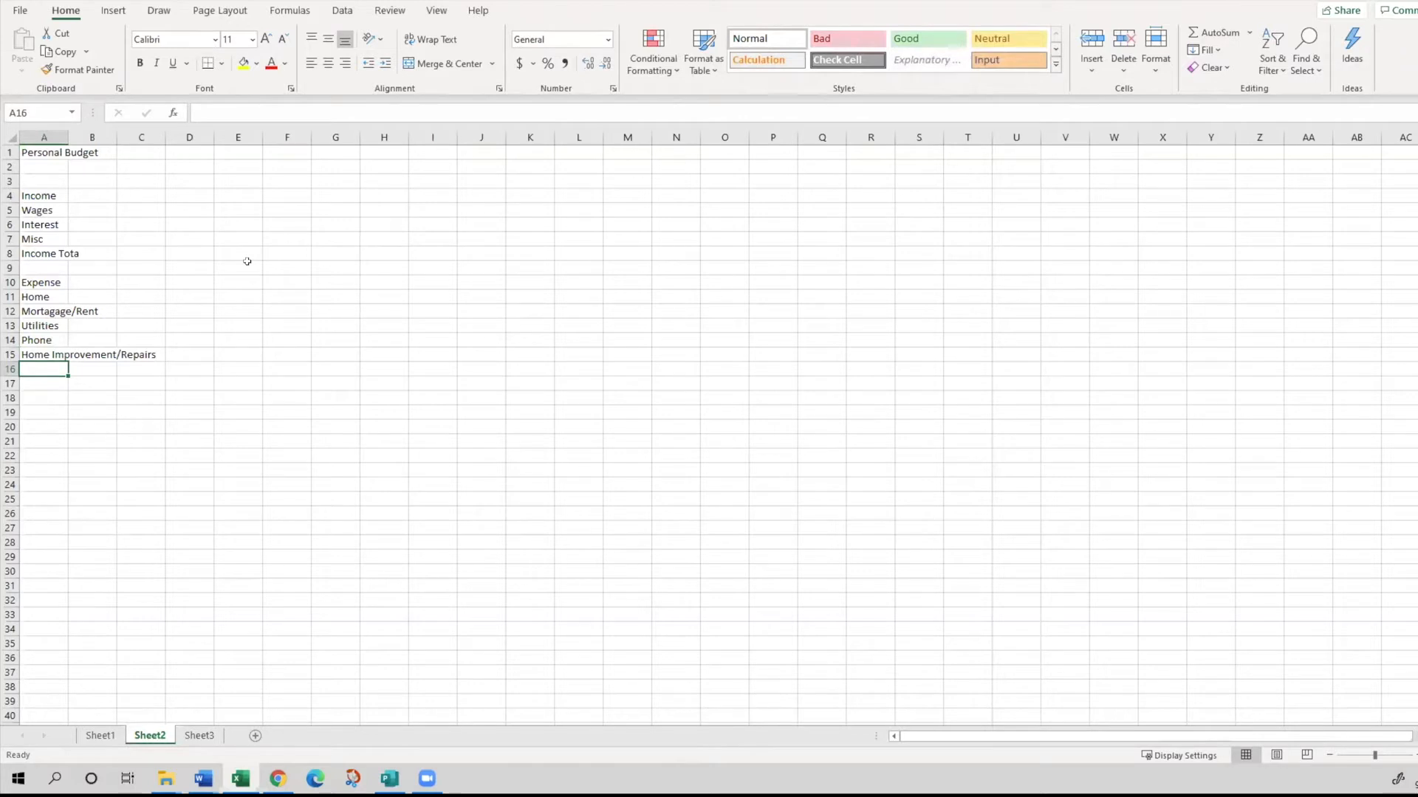
- Enter "Home Total" in cell A16 and, after a blank row, the subheading "Living" in A18
text(Home )
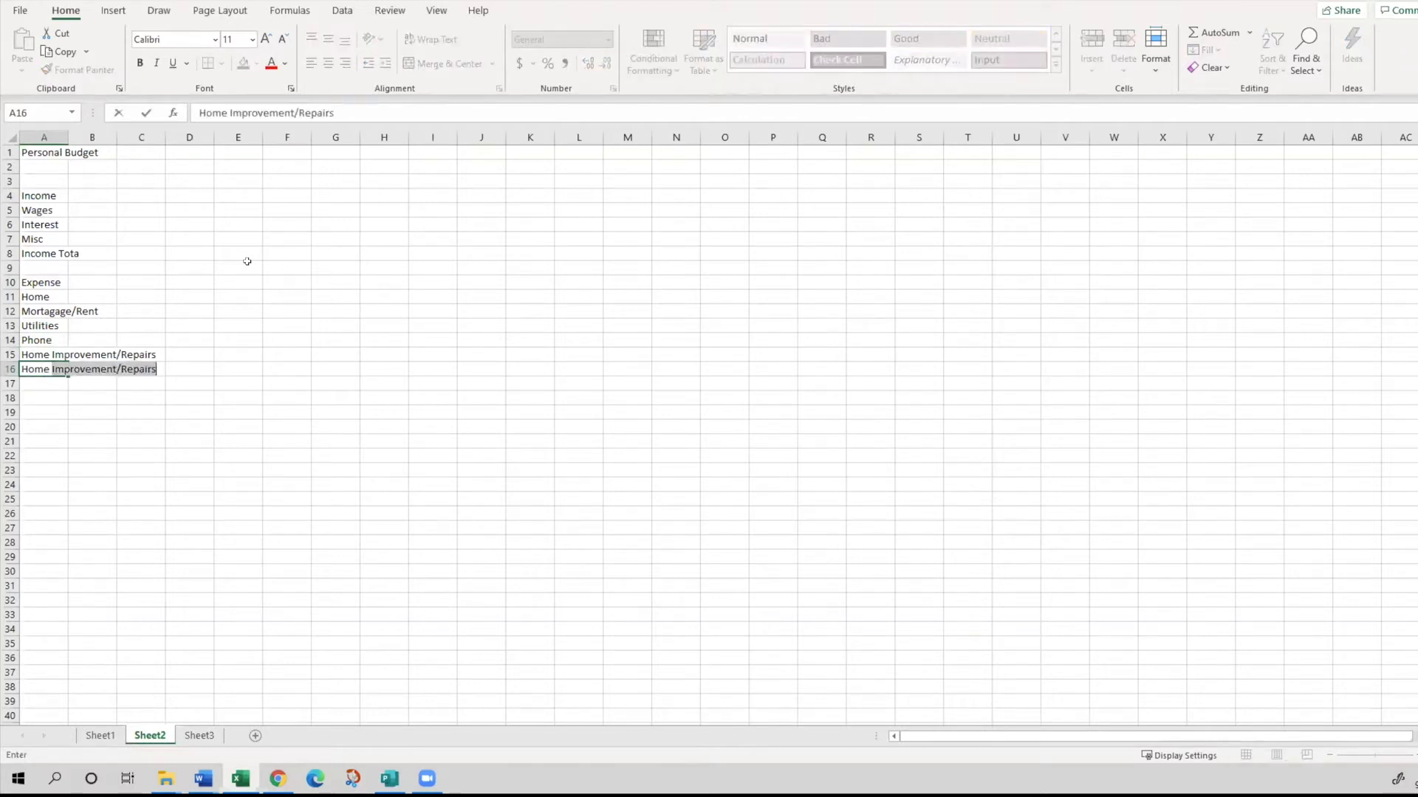
text(Total)
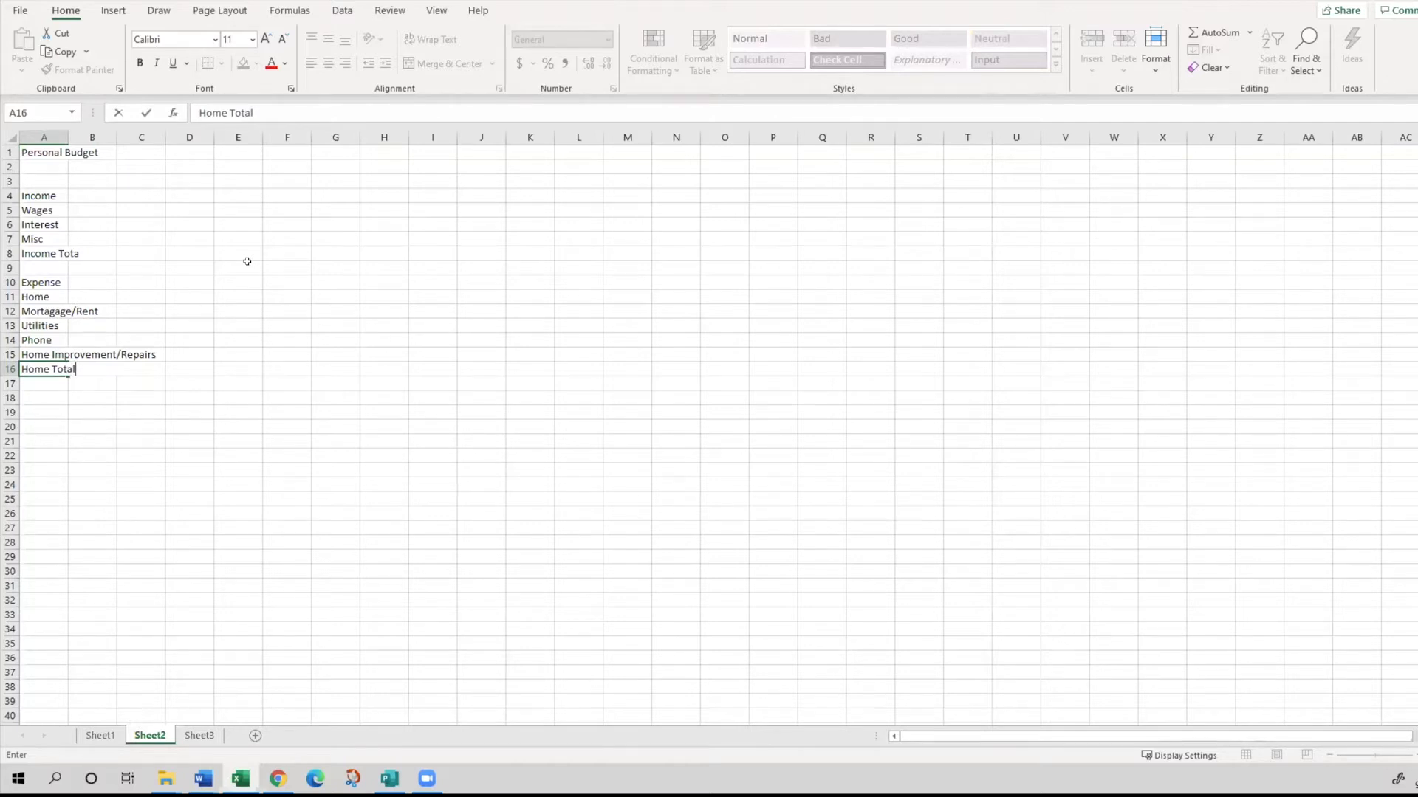
key(Return)
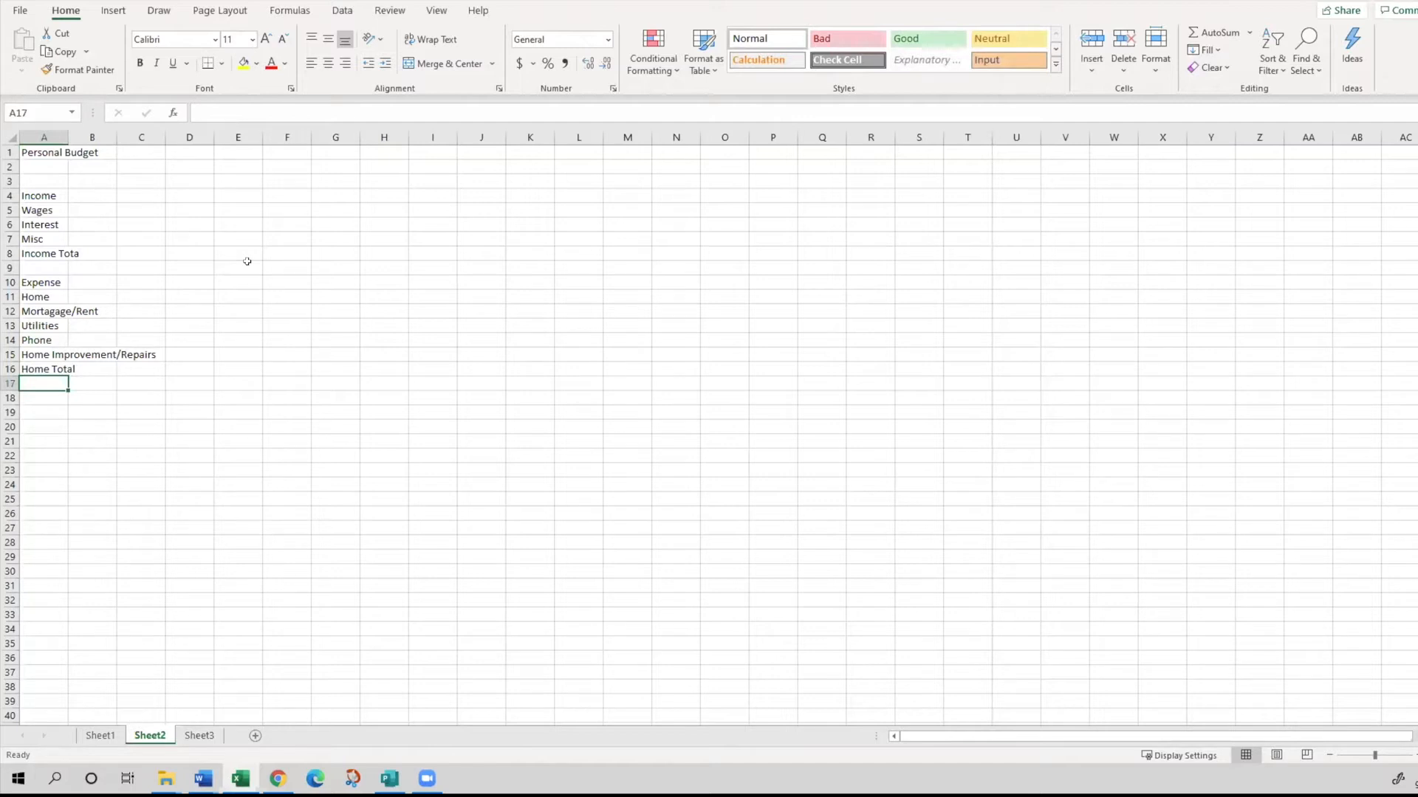
key(Return)
text(Living)
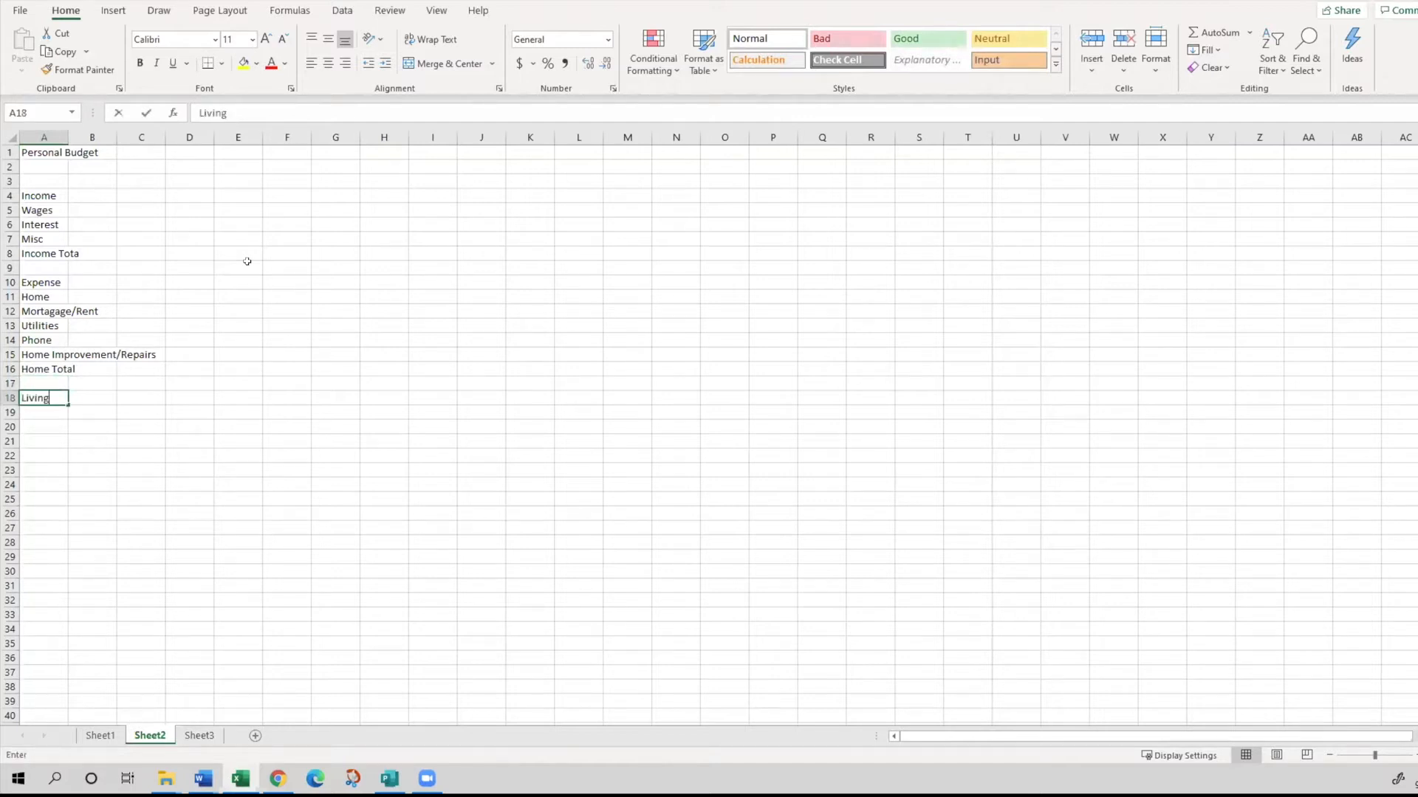
key(Return)
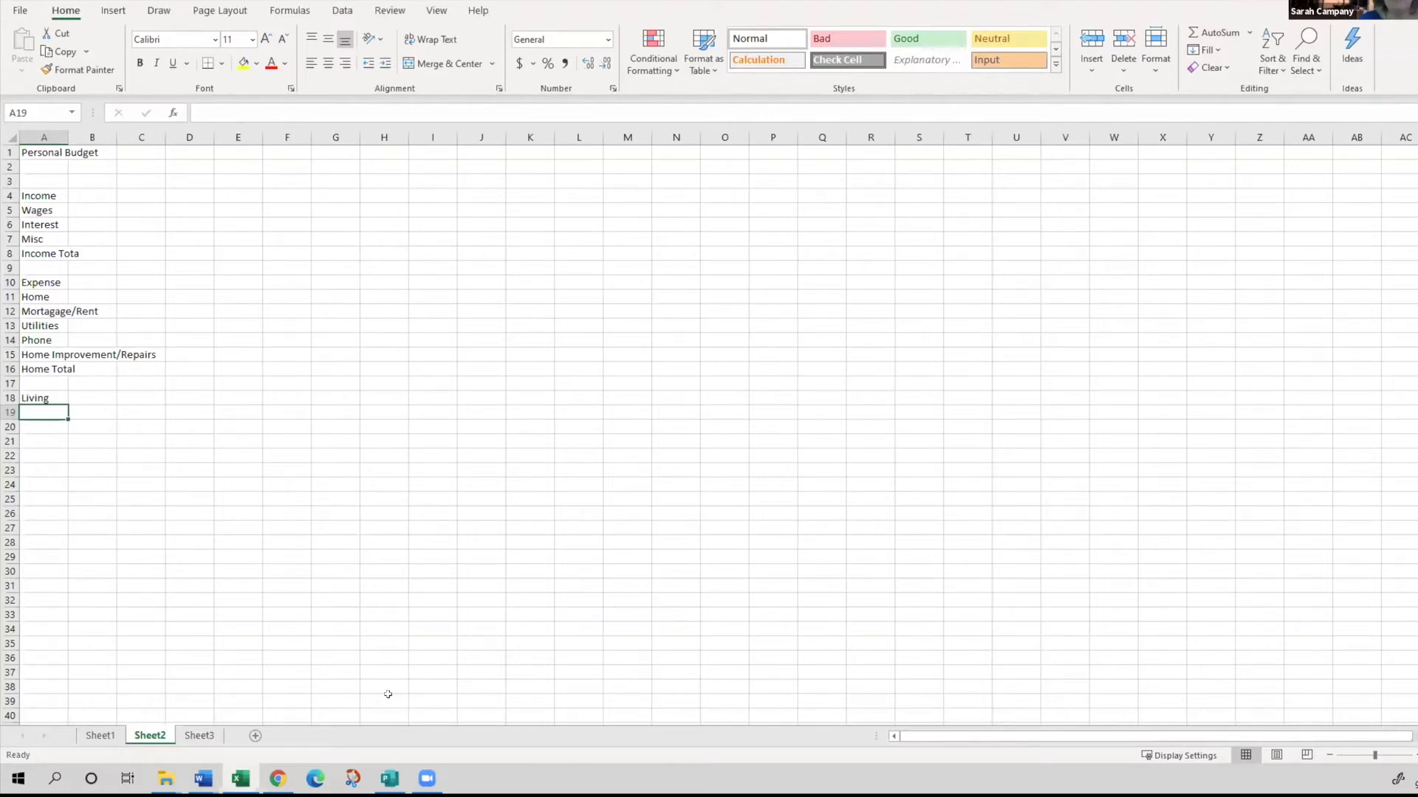
- List the living expenses "Groceries", "Child Care" and "Eating Out" in cells A19 to A21
text(Groceries)
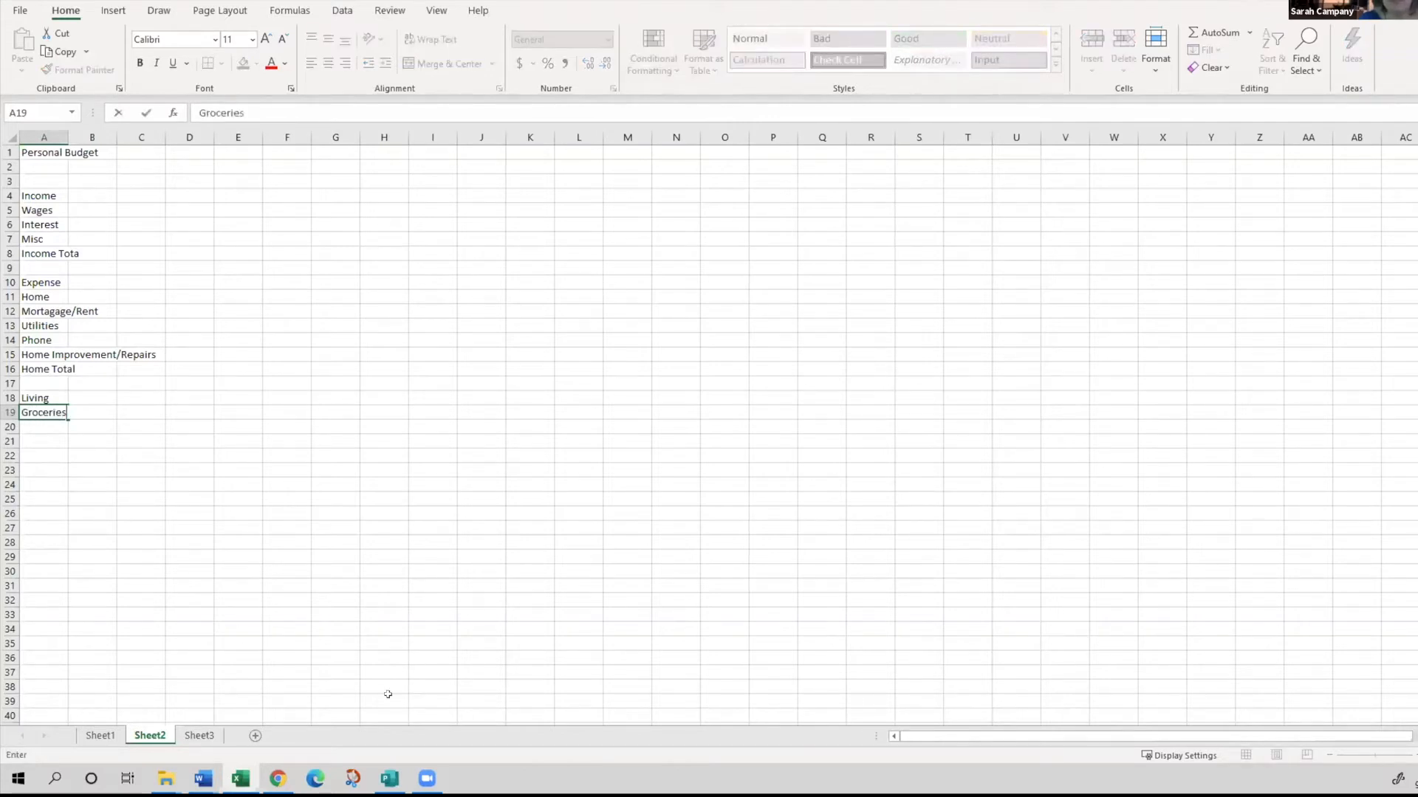
key(Return)
text(Child Care)
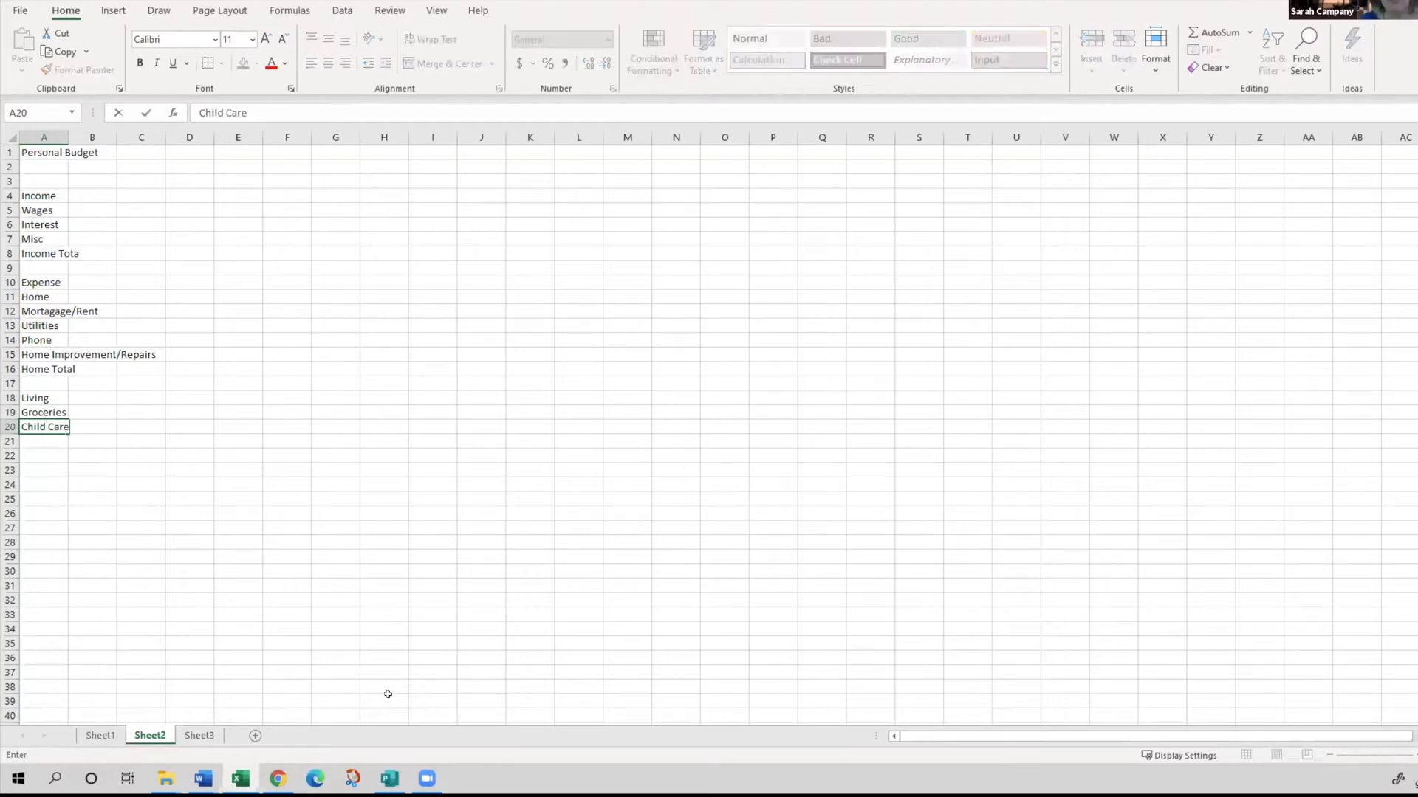
key(Return)
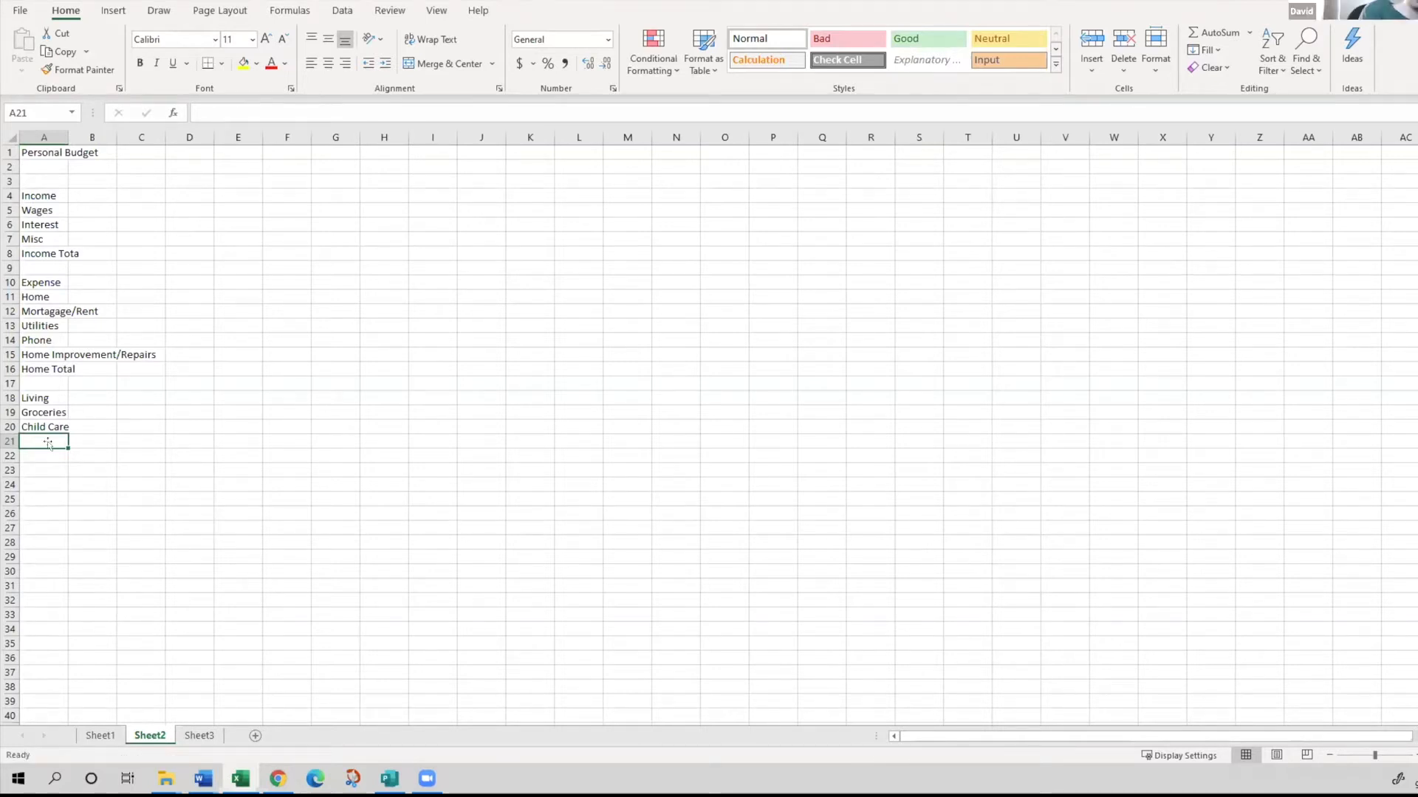
text(Ea)
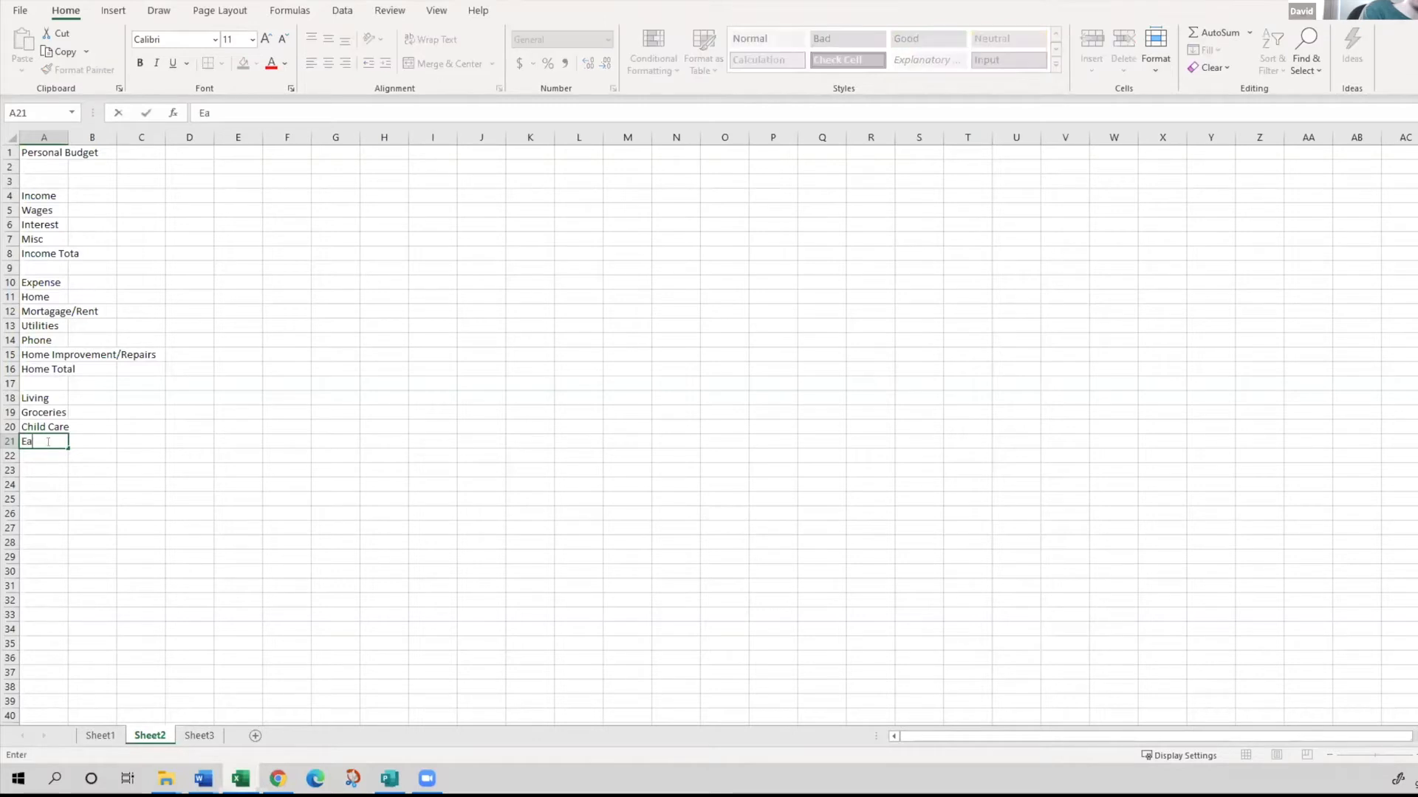
text(ting Out)
key(Return)
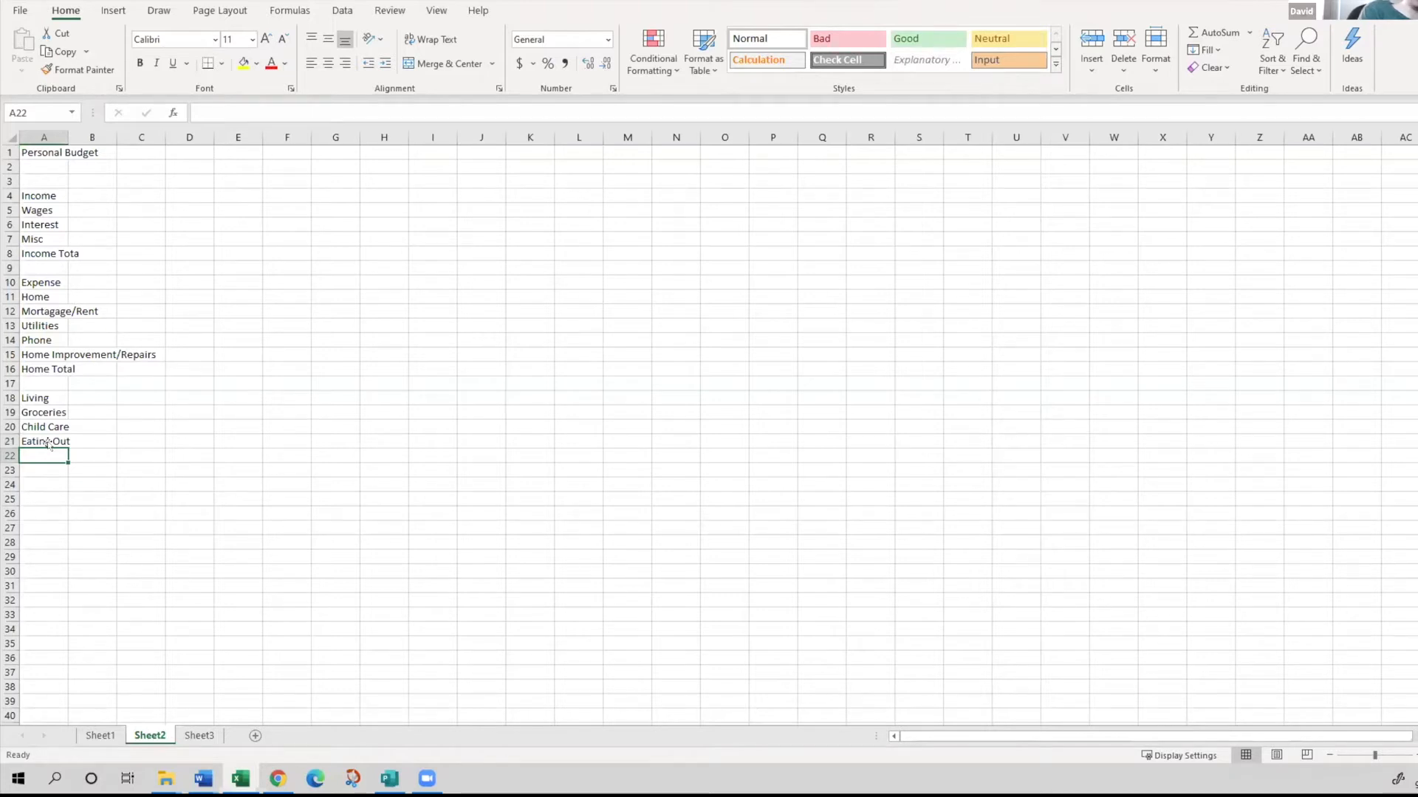
- Enter "Living Total" in cell A22 and, after a blank row, the subheading "Transportation" in A24
text(Living Total)
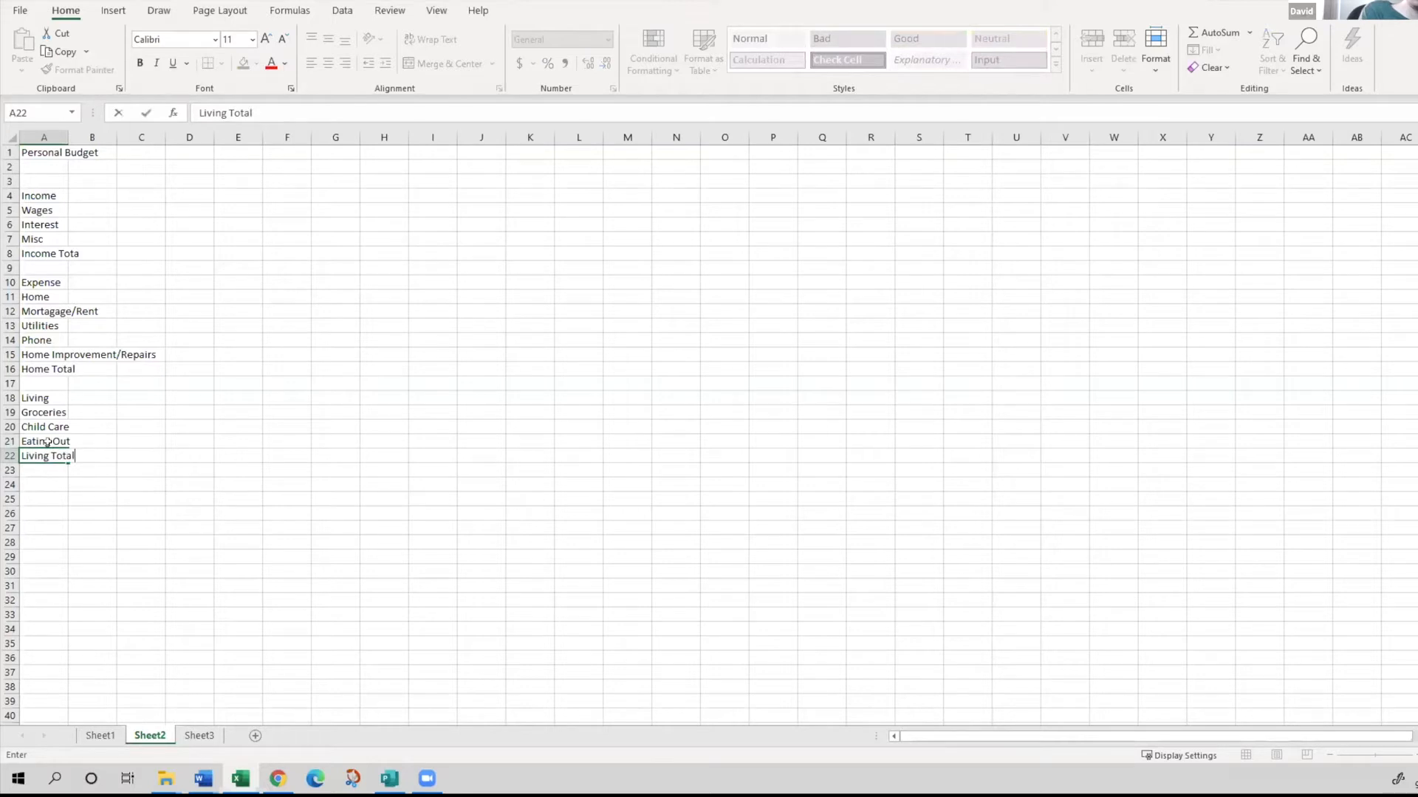
key(Return)
key(Return)
text(Tran)
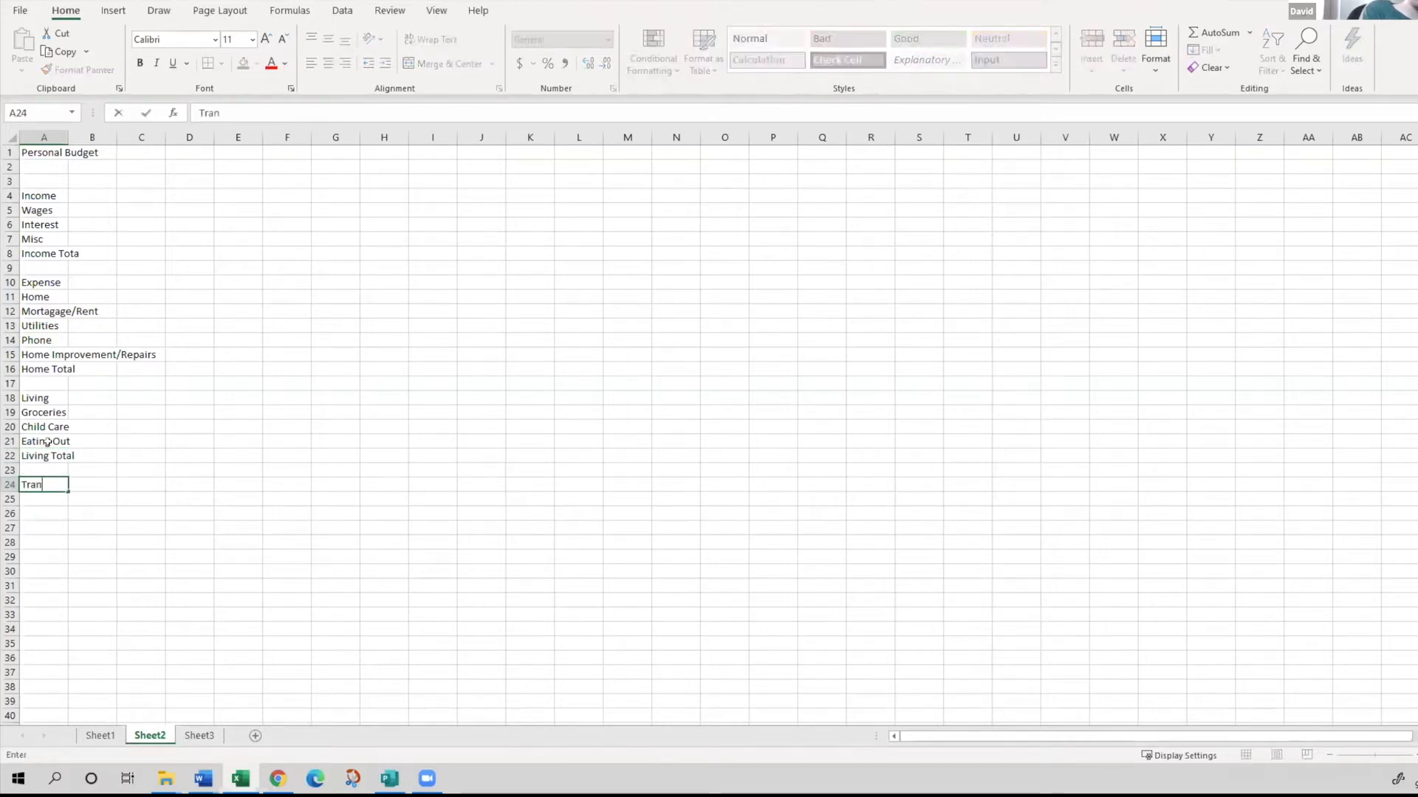
text(sportation)
key(Return)
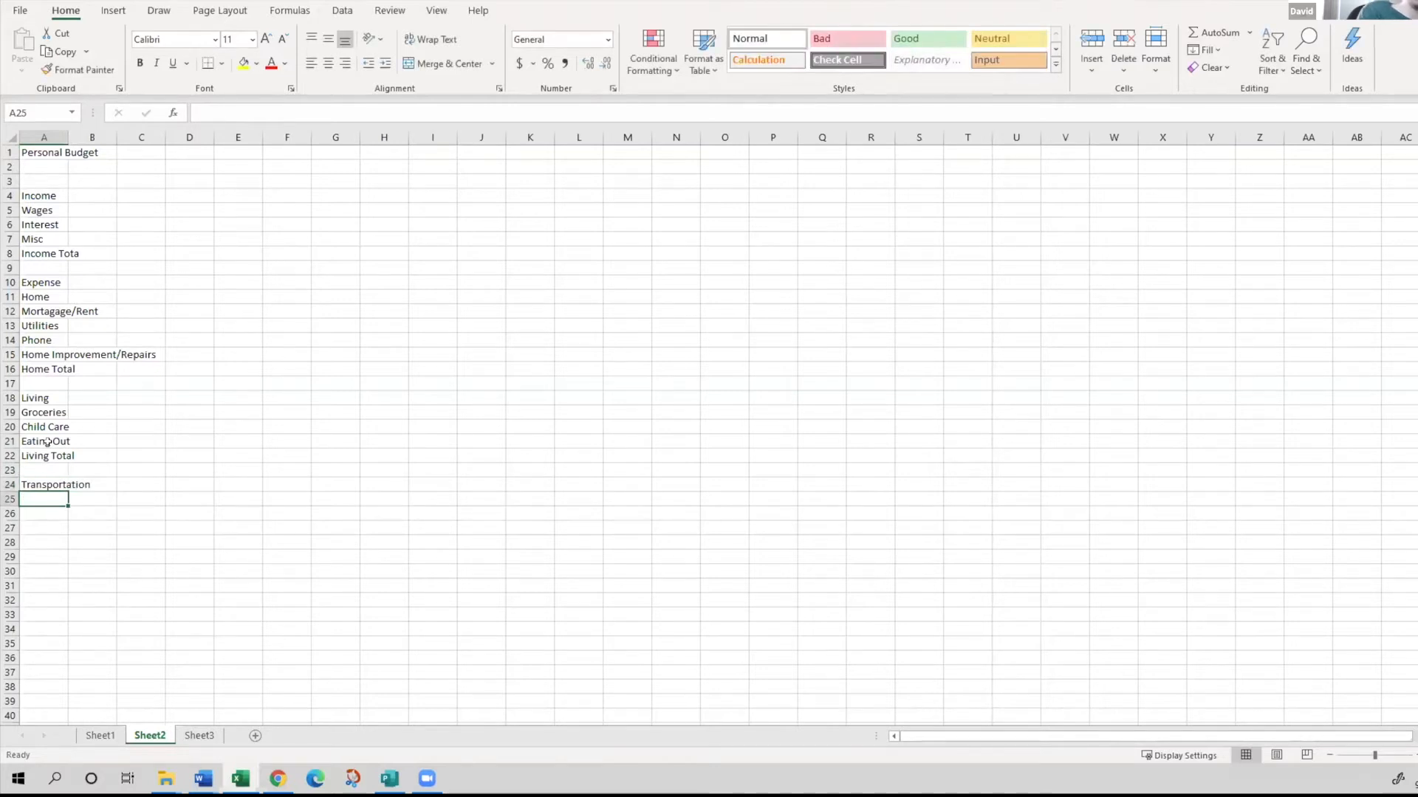
- List the transportation expenses "Gas", "Insurance", "Parking" and "Public Transportation" in cells A25 to A28
text(Gas)
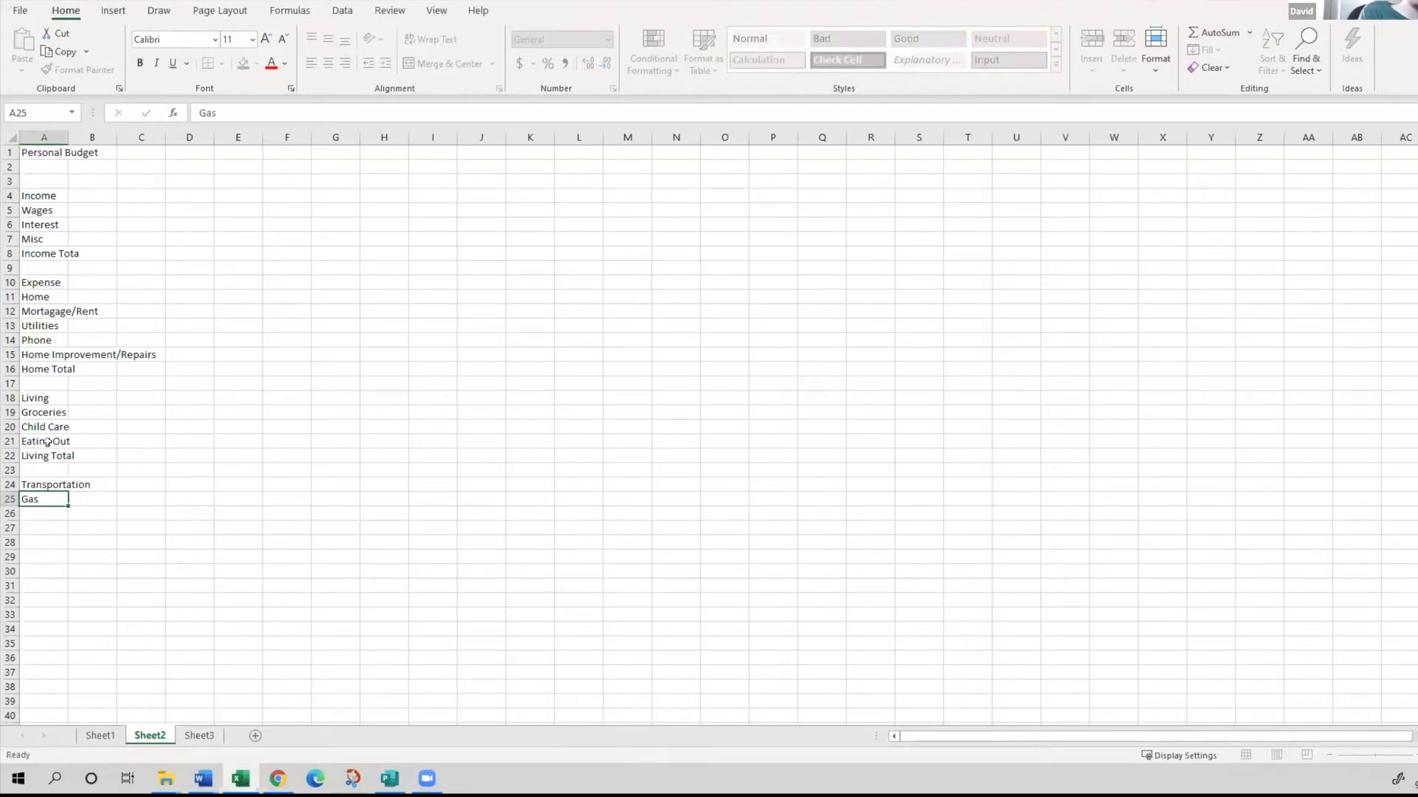
key(Return)
text(Insurance)
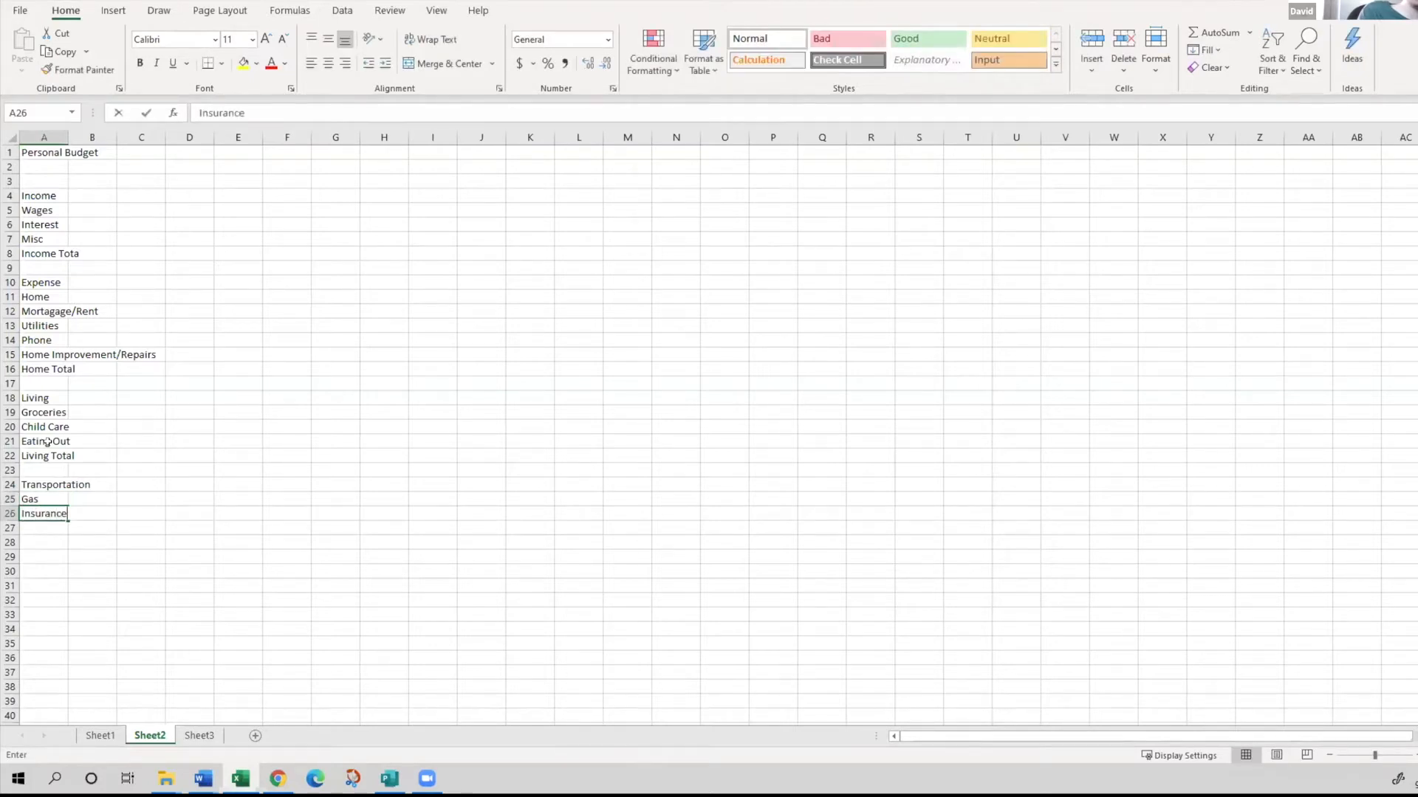
key(Return)
text(Parking)
key(Return)
text(Public)
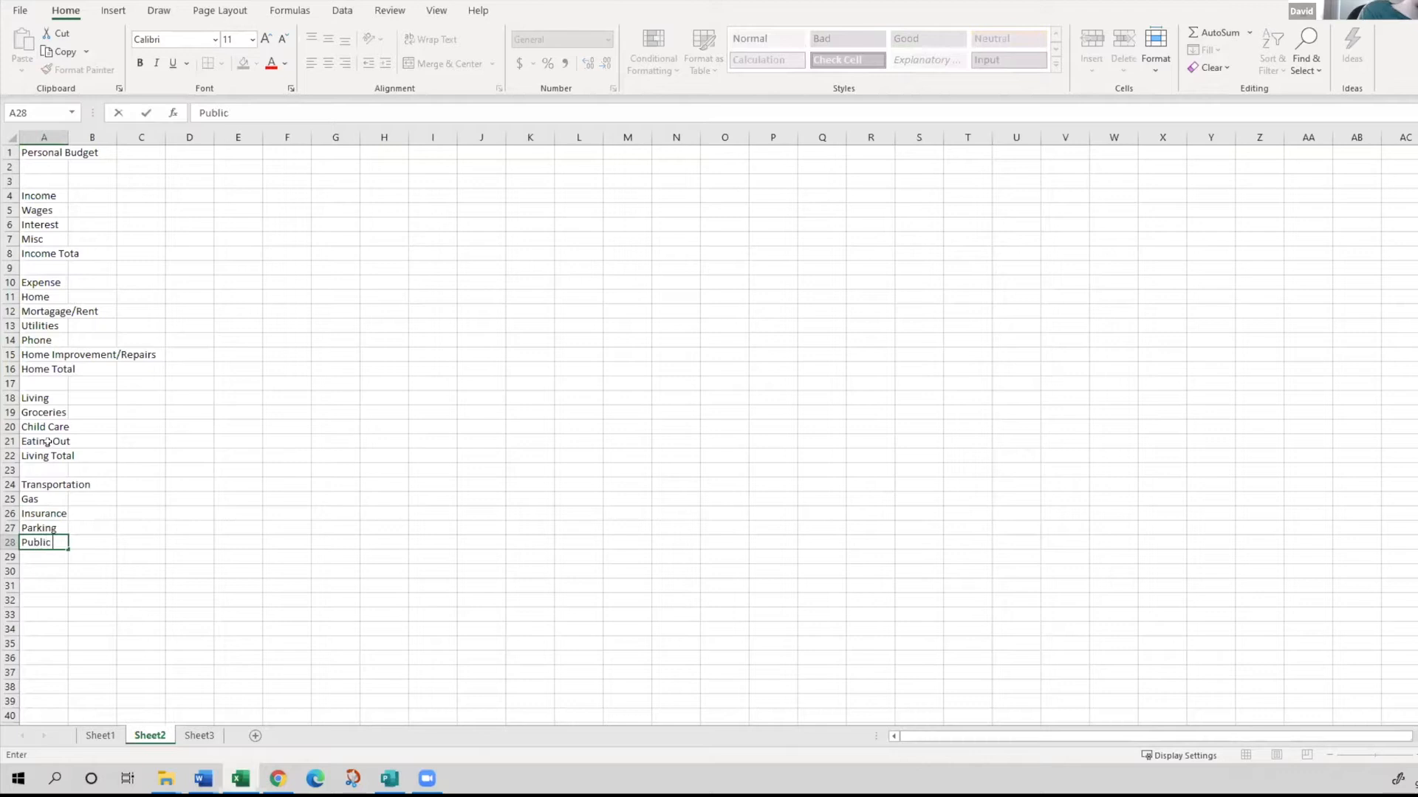
text( Transportation)
key(Return)
- Enter "Transportation Total" in cell A29 and leave the row beneath it blank
text(Transportation)
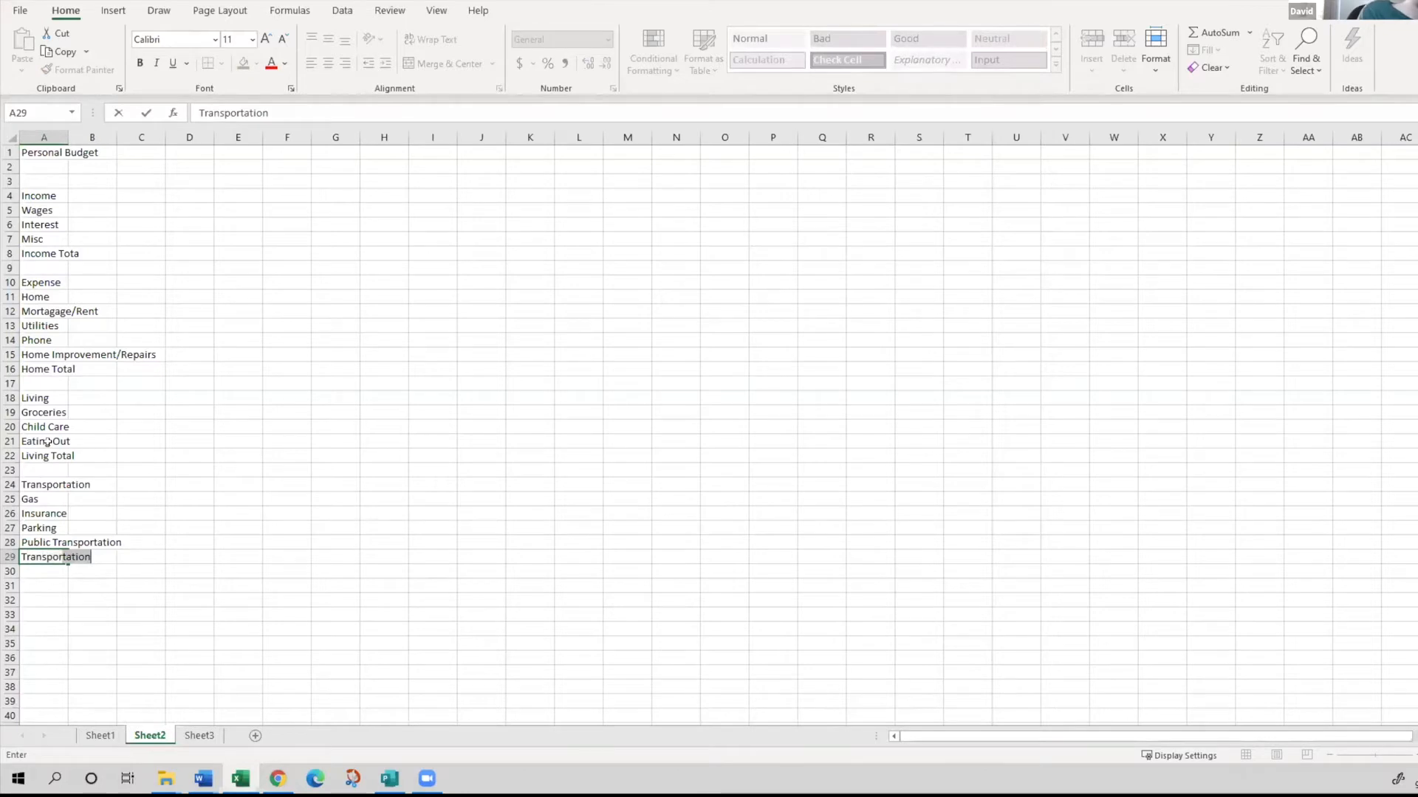
text( Total)
key(Return)
key(Return)
- Enter the label "Expenses Total" in cell A31, correcting any misspelling in it
scroll(47, 442, up, 3)
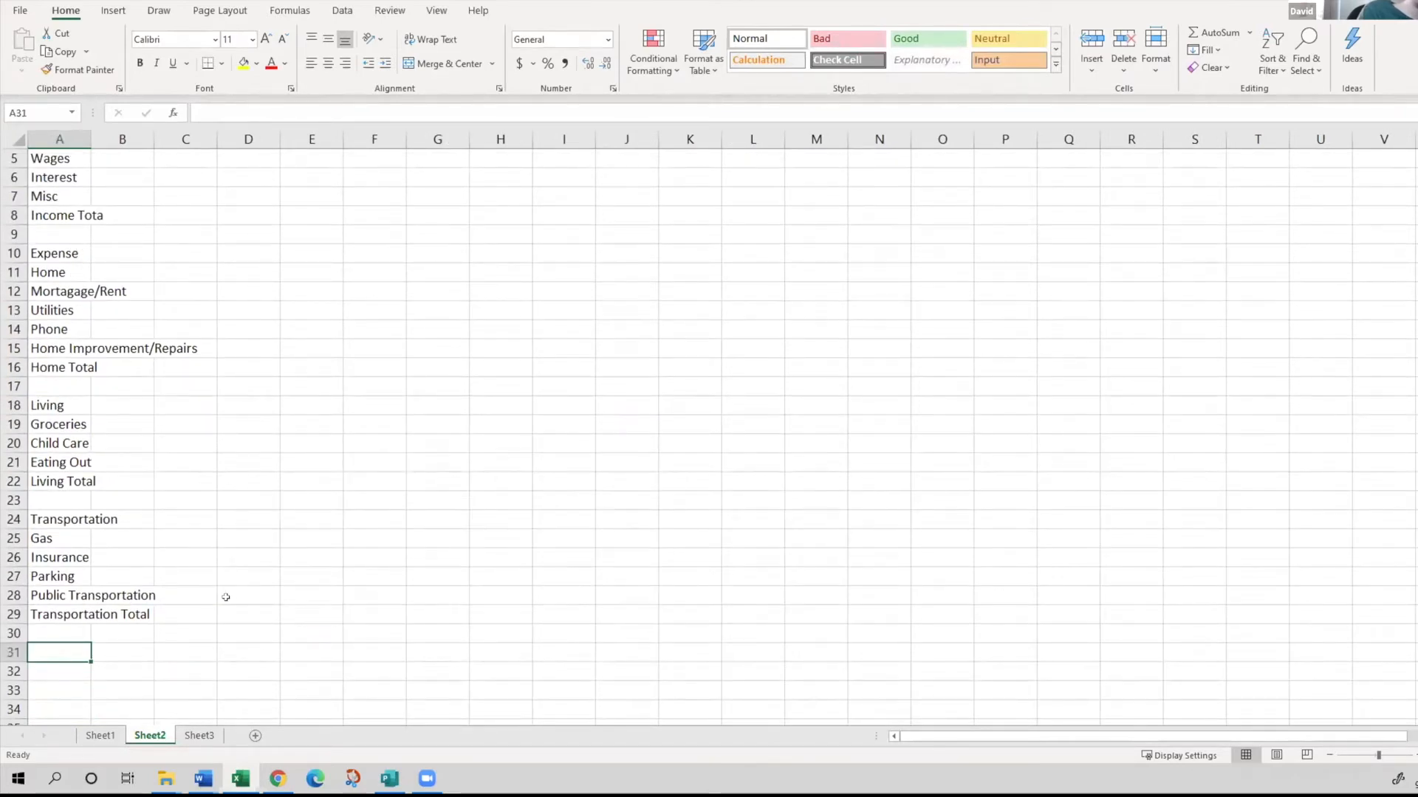
text(Expe)
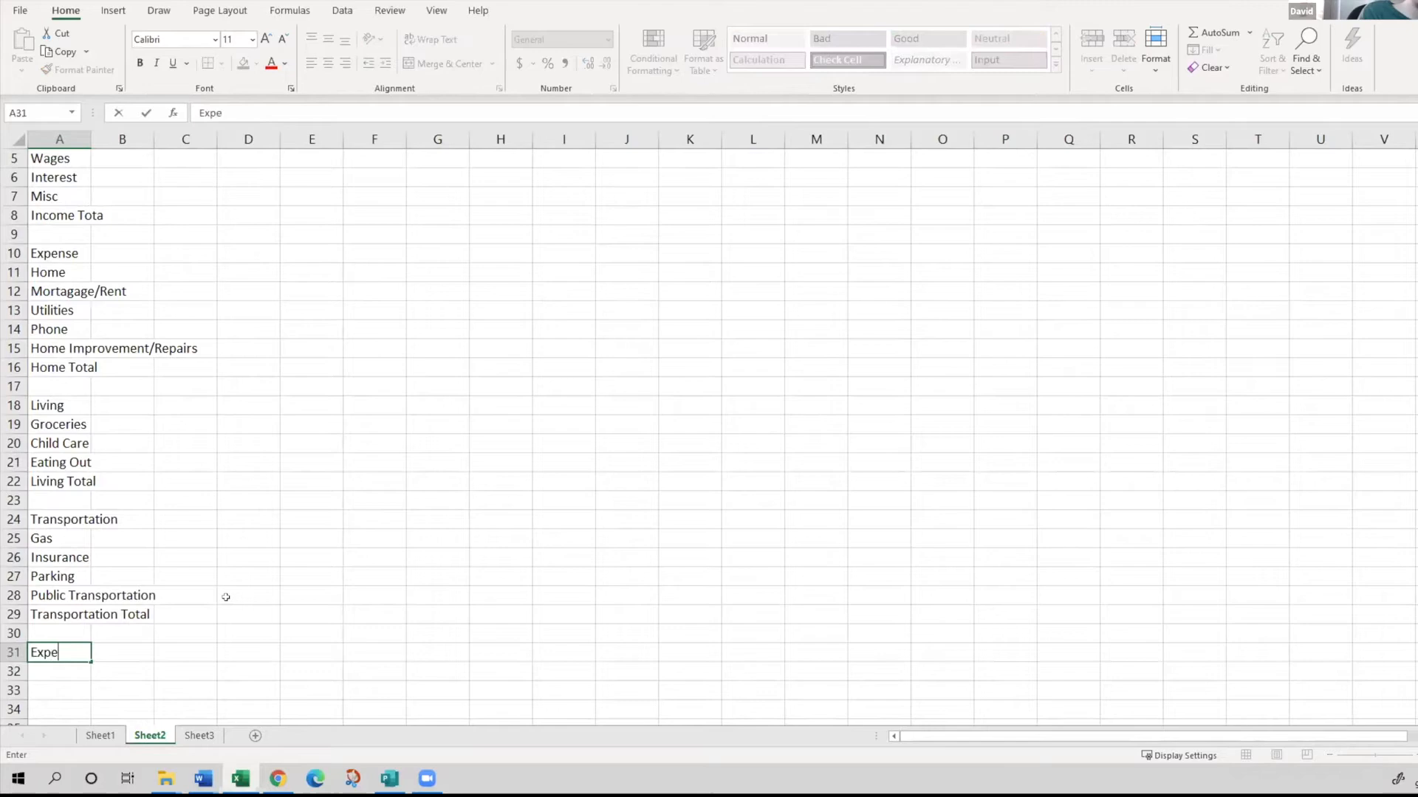
text(nses Ottal)
key(Return)
key(Up)
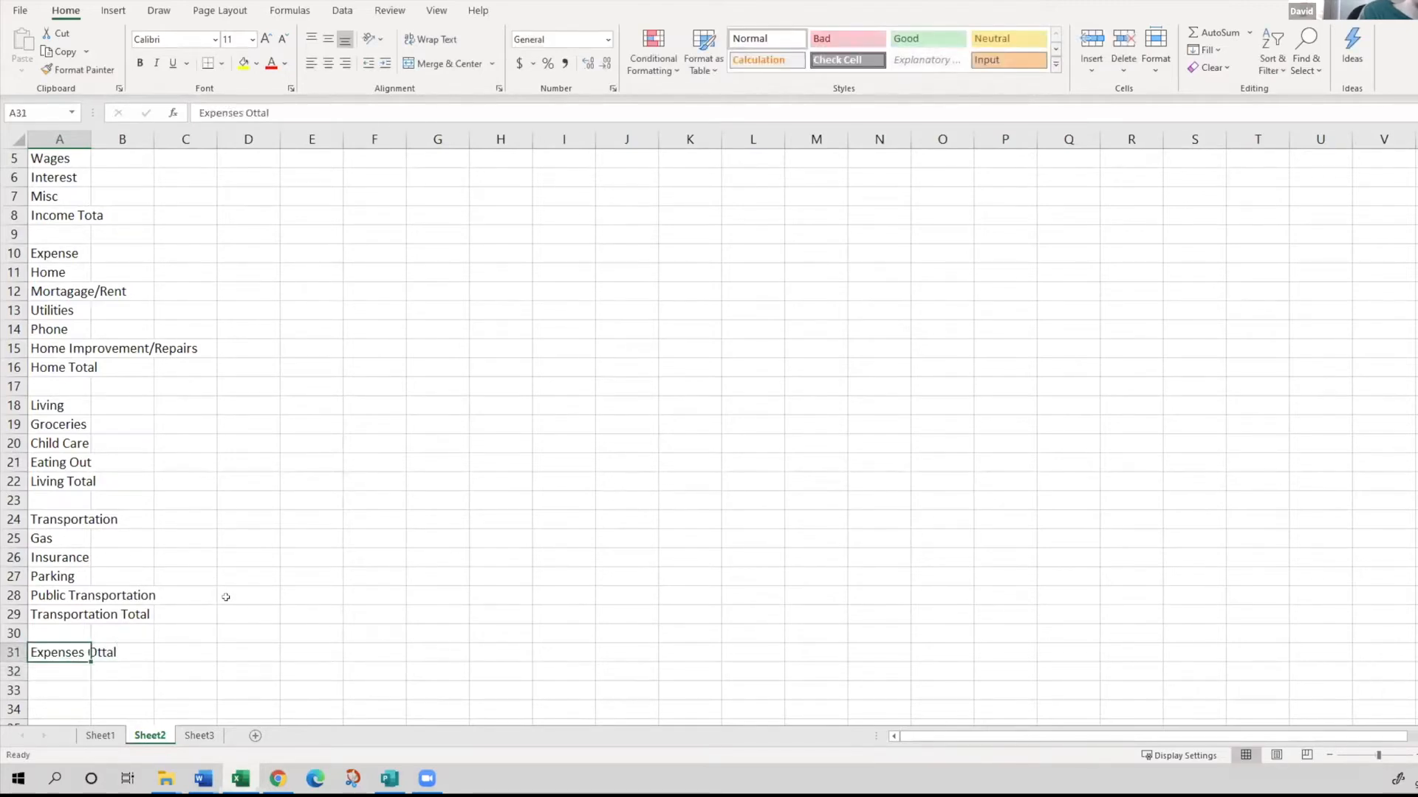
click(252, 110)
key(BackSpace)
key(BackSpace)
text(To)
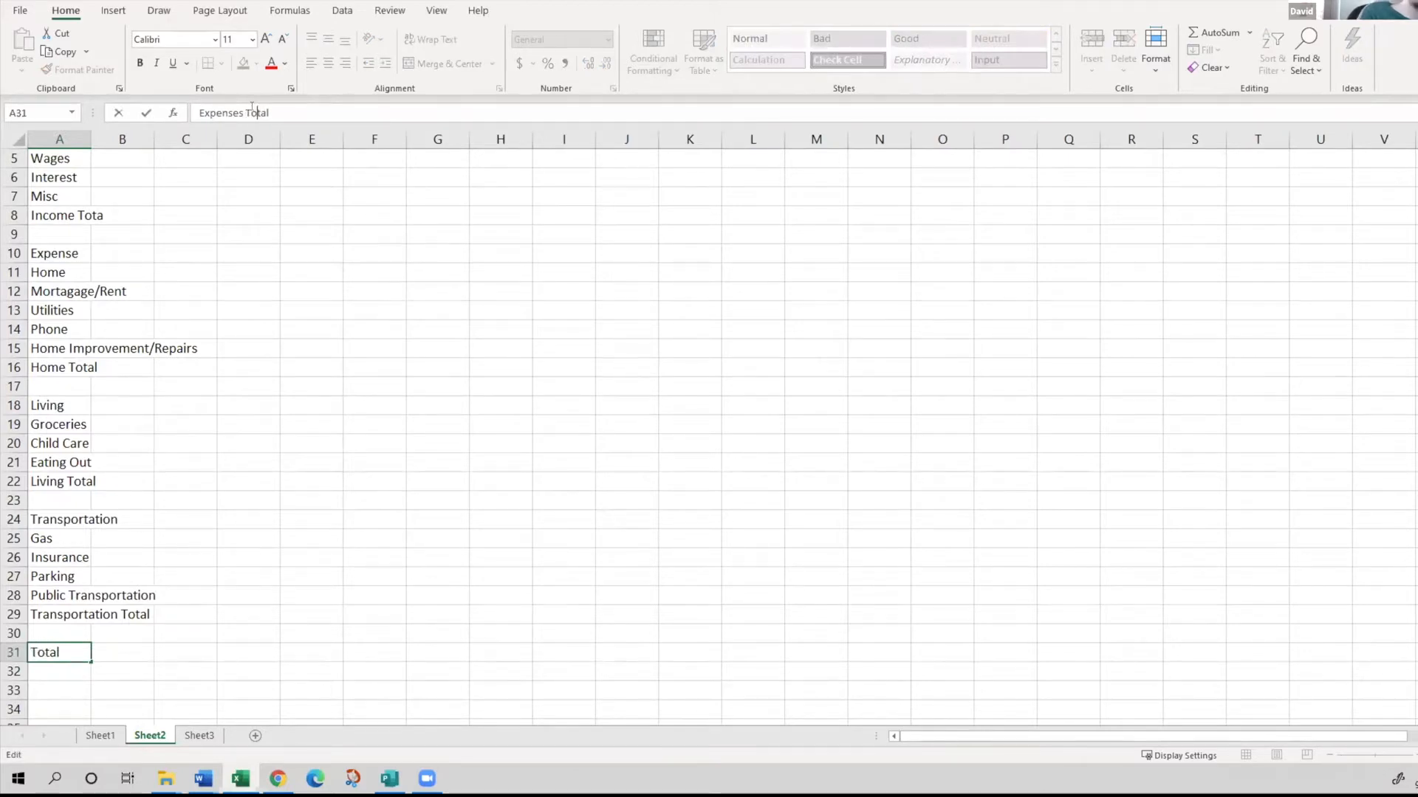
key(Return)
- Enter the closing row label "Over/Short" in cell A32
text(Over/Short)
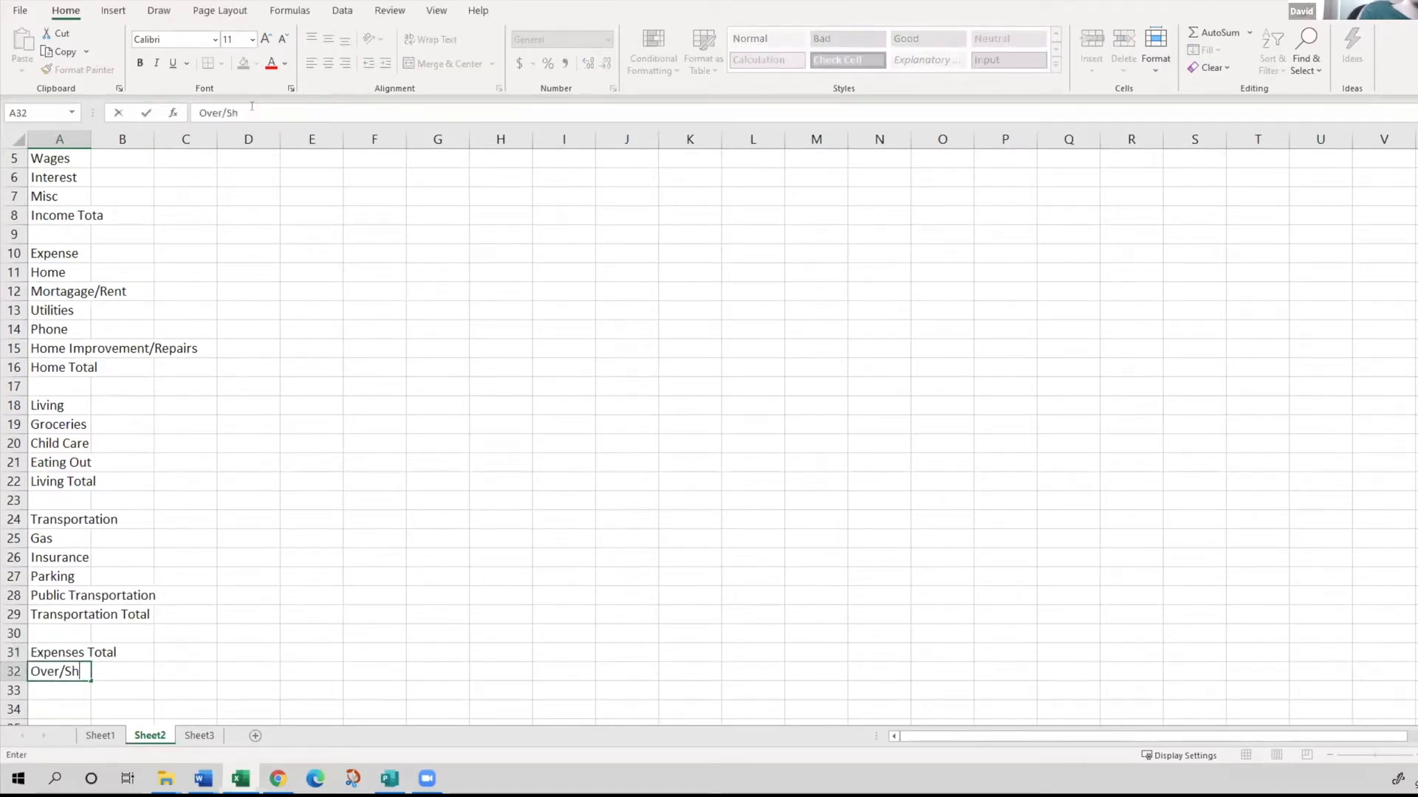
key(Return)
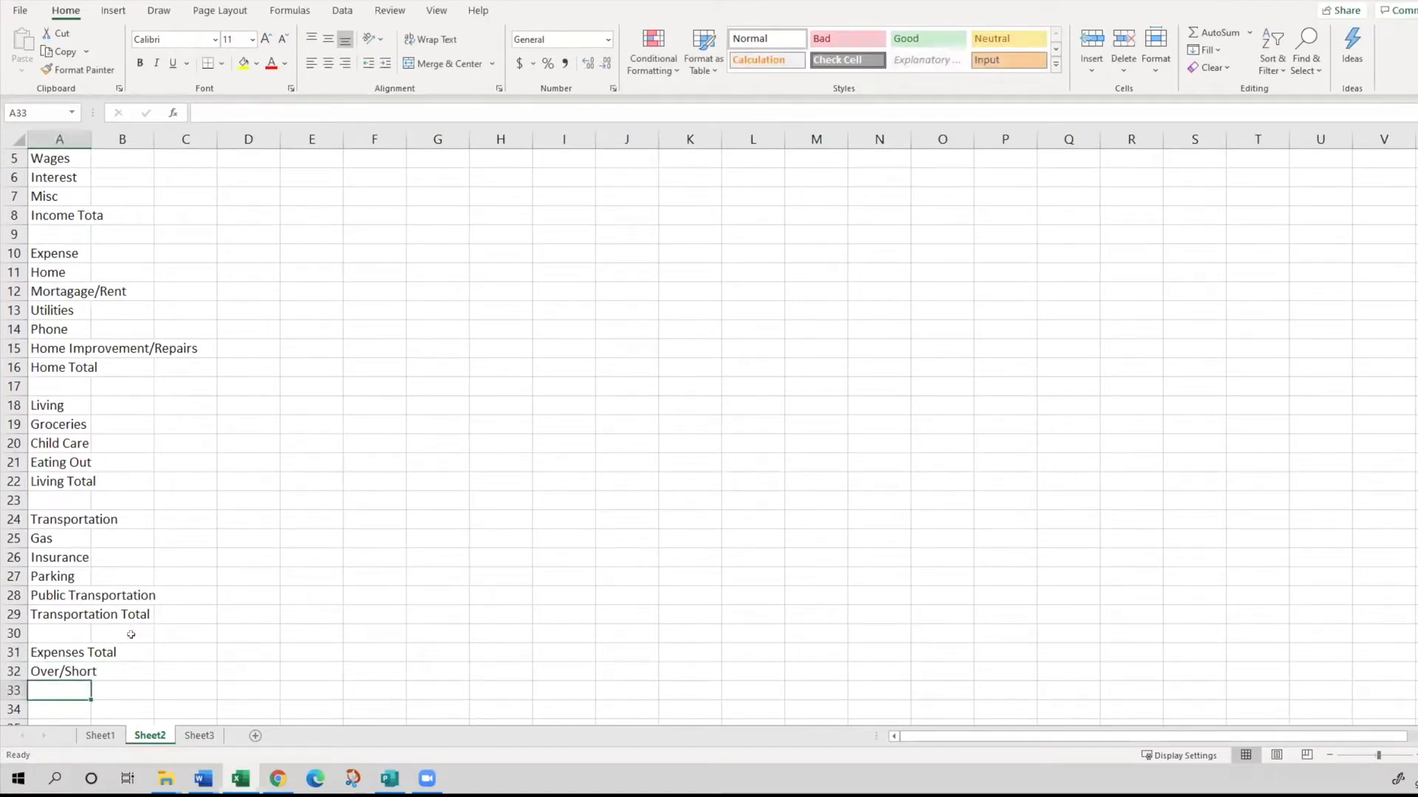
scroll(140, 649, up, 2)
scroll(177, 622, down, 3)
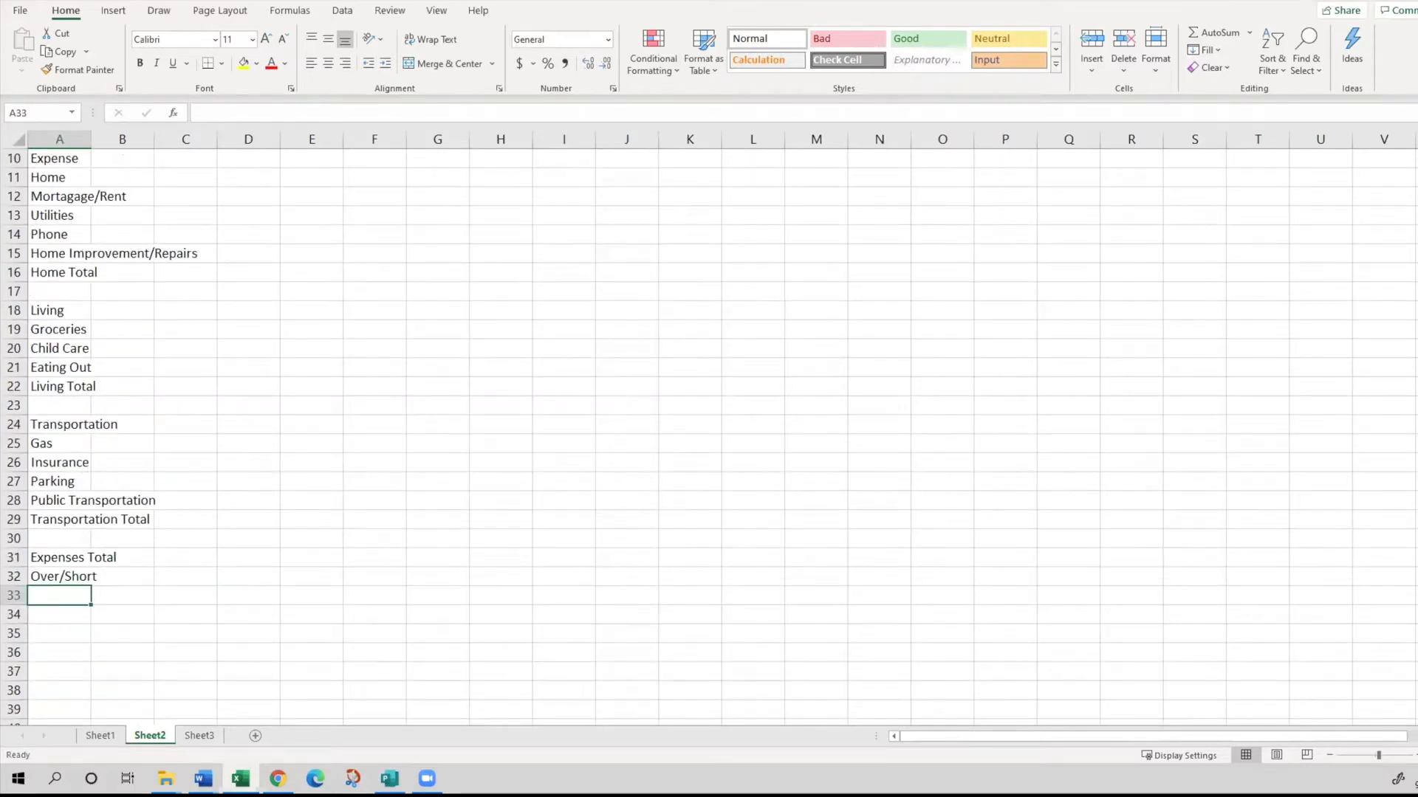
click(203, 779)
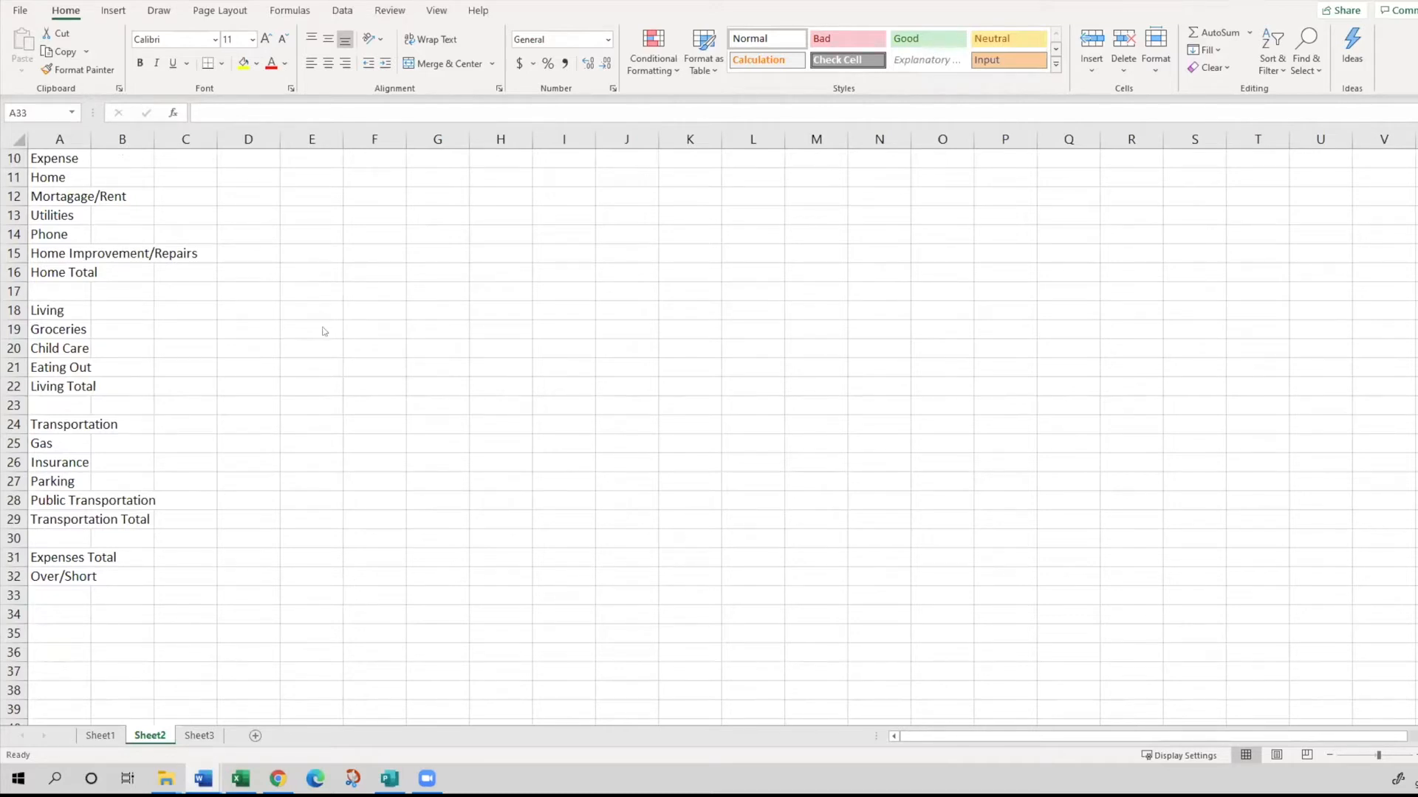
- Increase the font size of the "Personal Budget" title in cell A1 to 16
scroll(326, 332, up, 3)
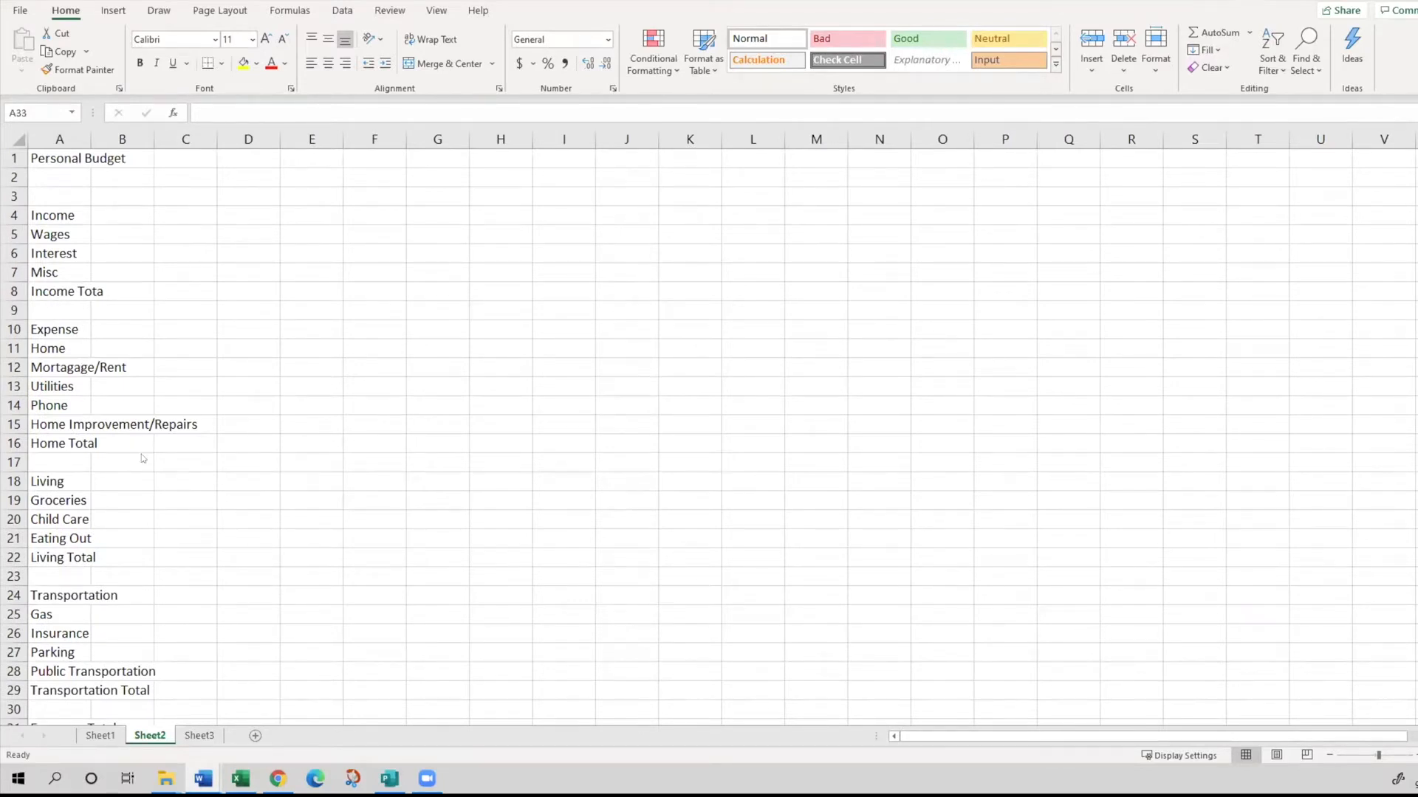
click(66, 155)
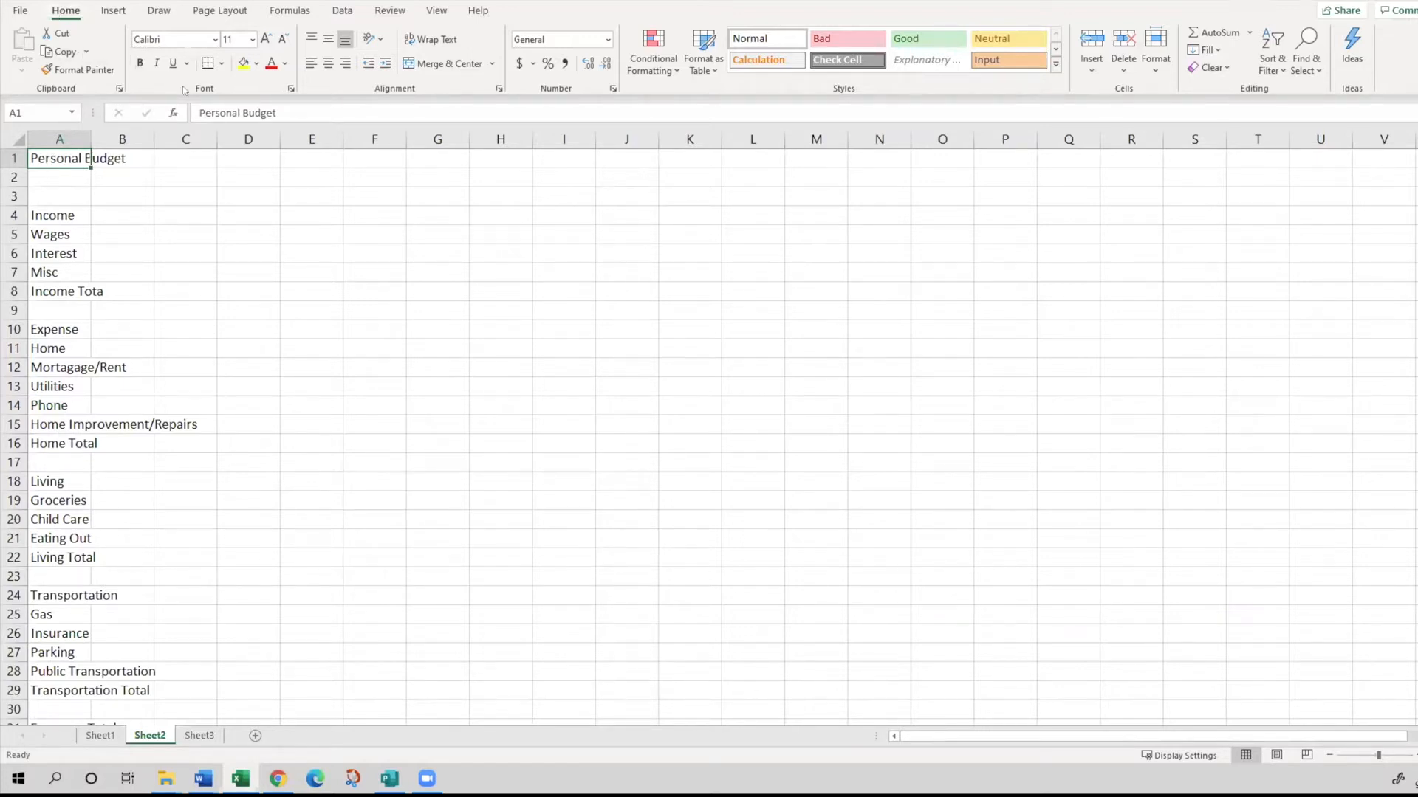
click(265, 38)
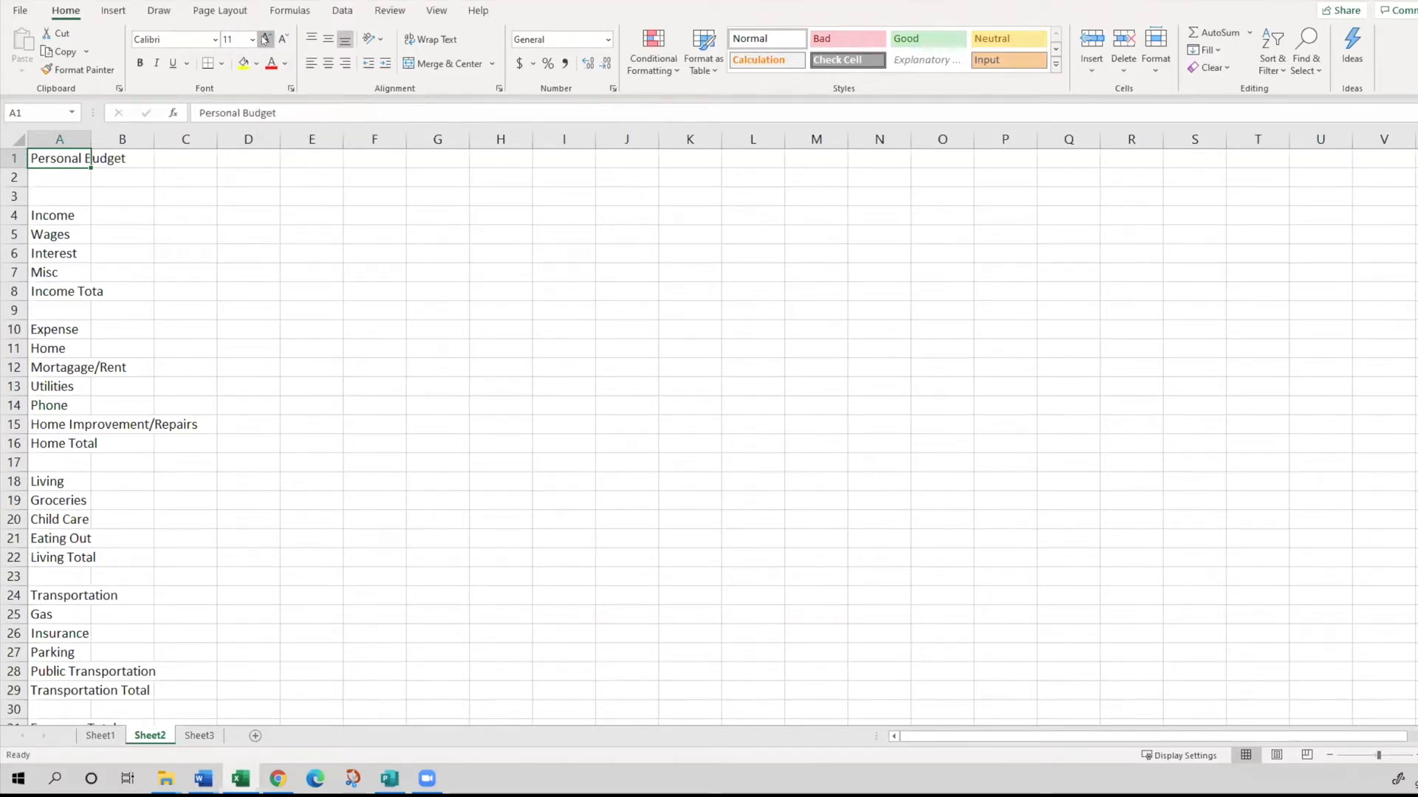
click(265, 37)
click(265, 38)
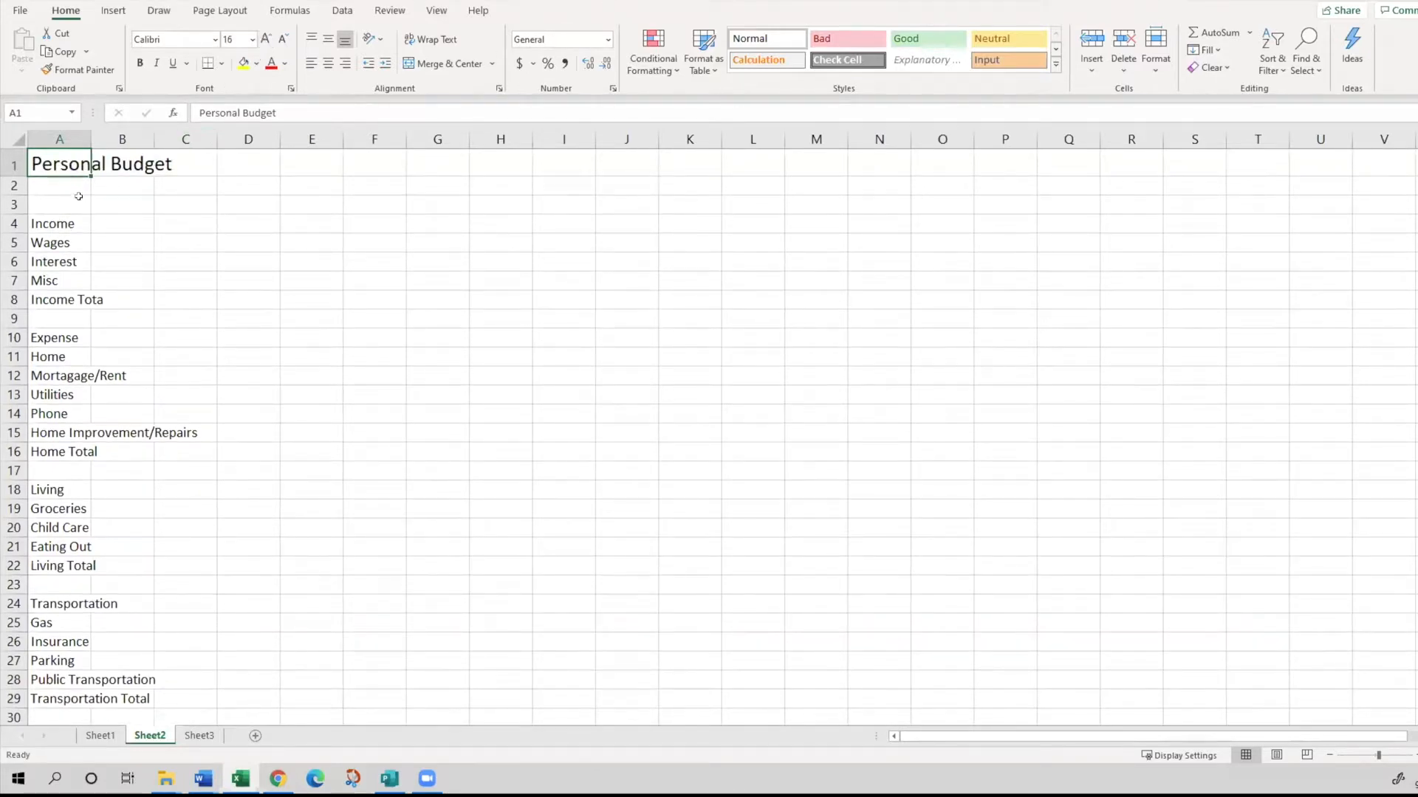
- Widen column A by hand until the label "Home Improvement/Repairs" fits inside it
click(103, 214)
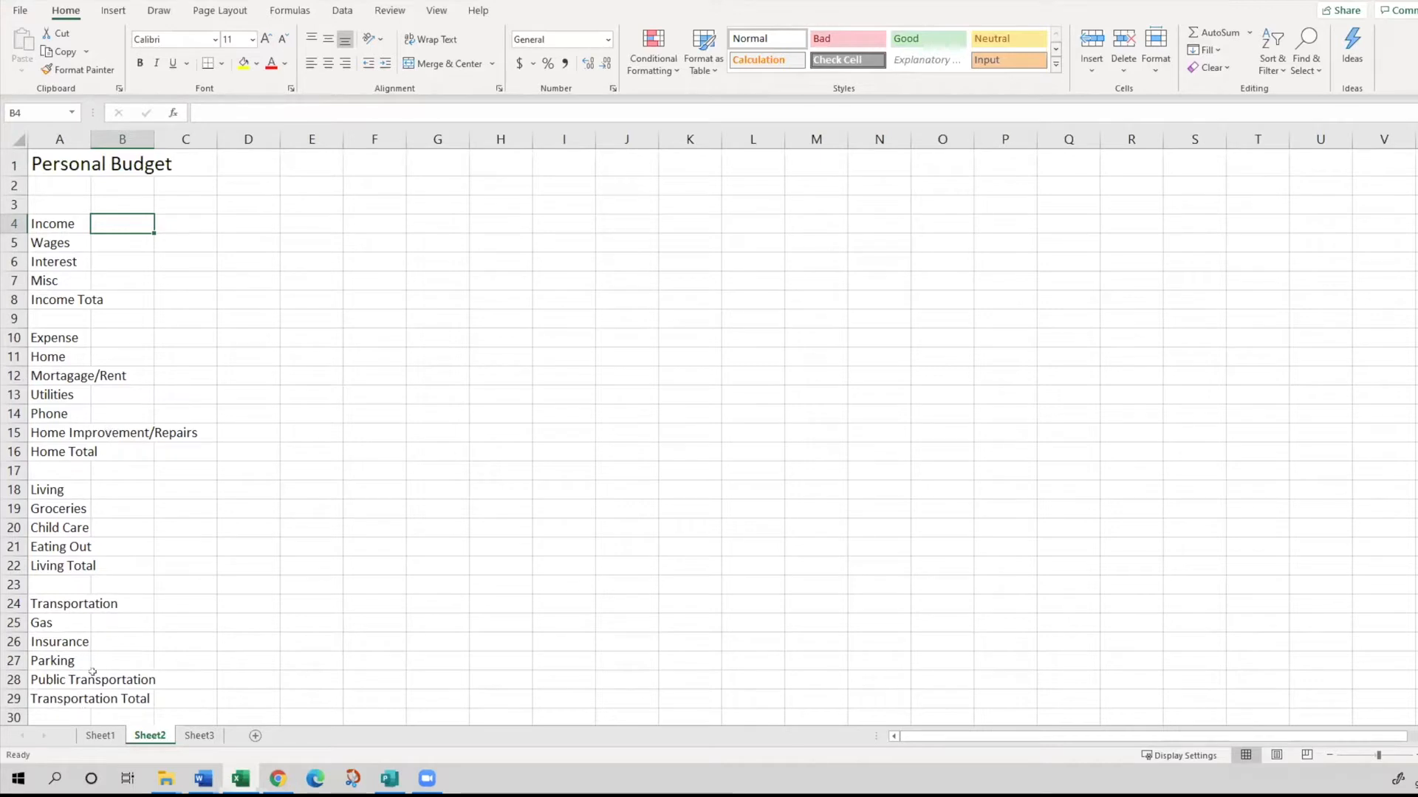
click(56, 226)
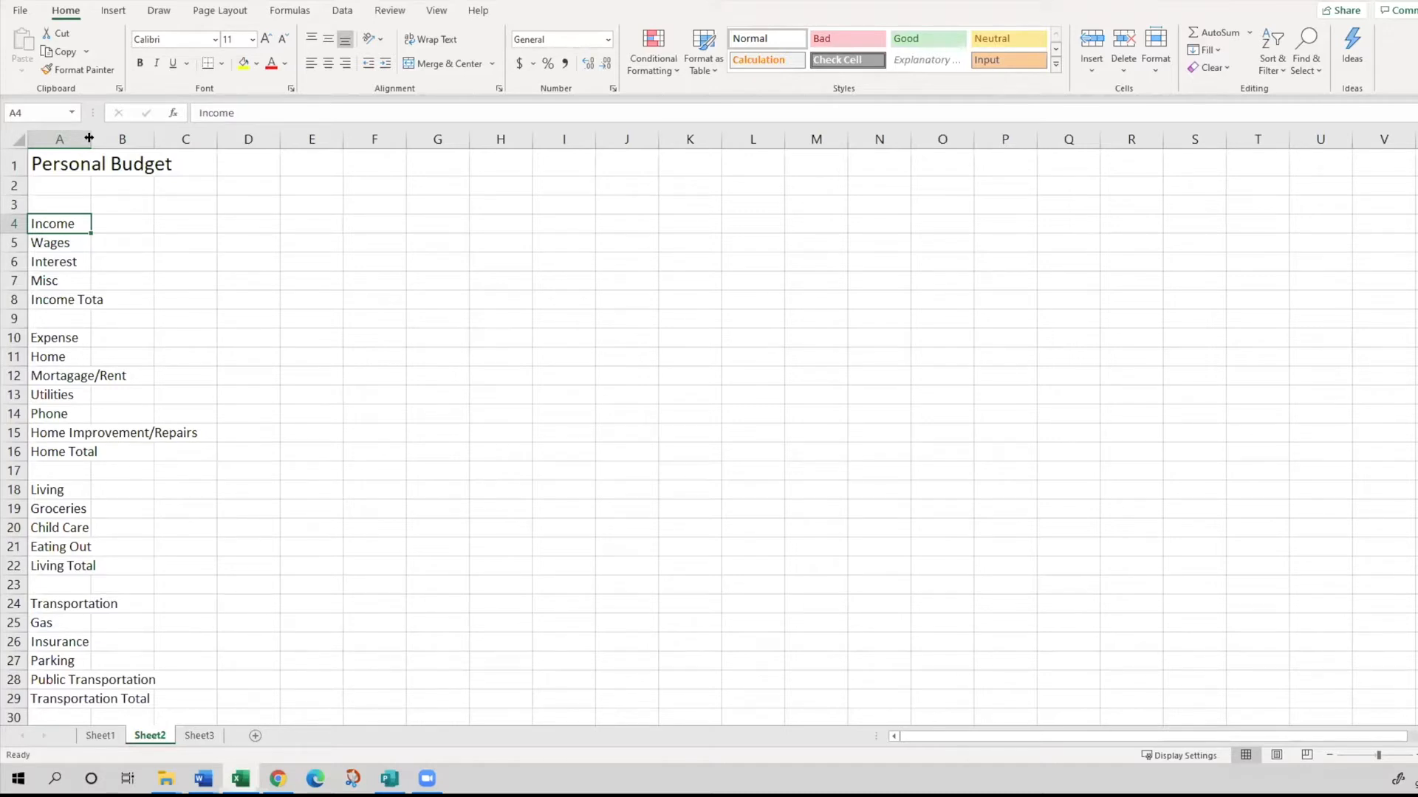
drag(89, 138, 89, 137)
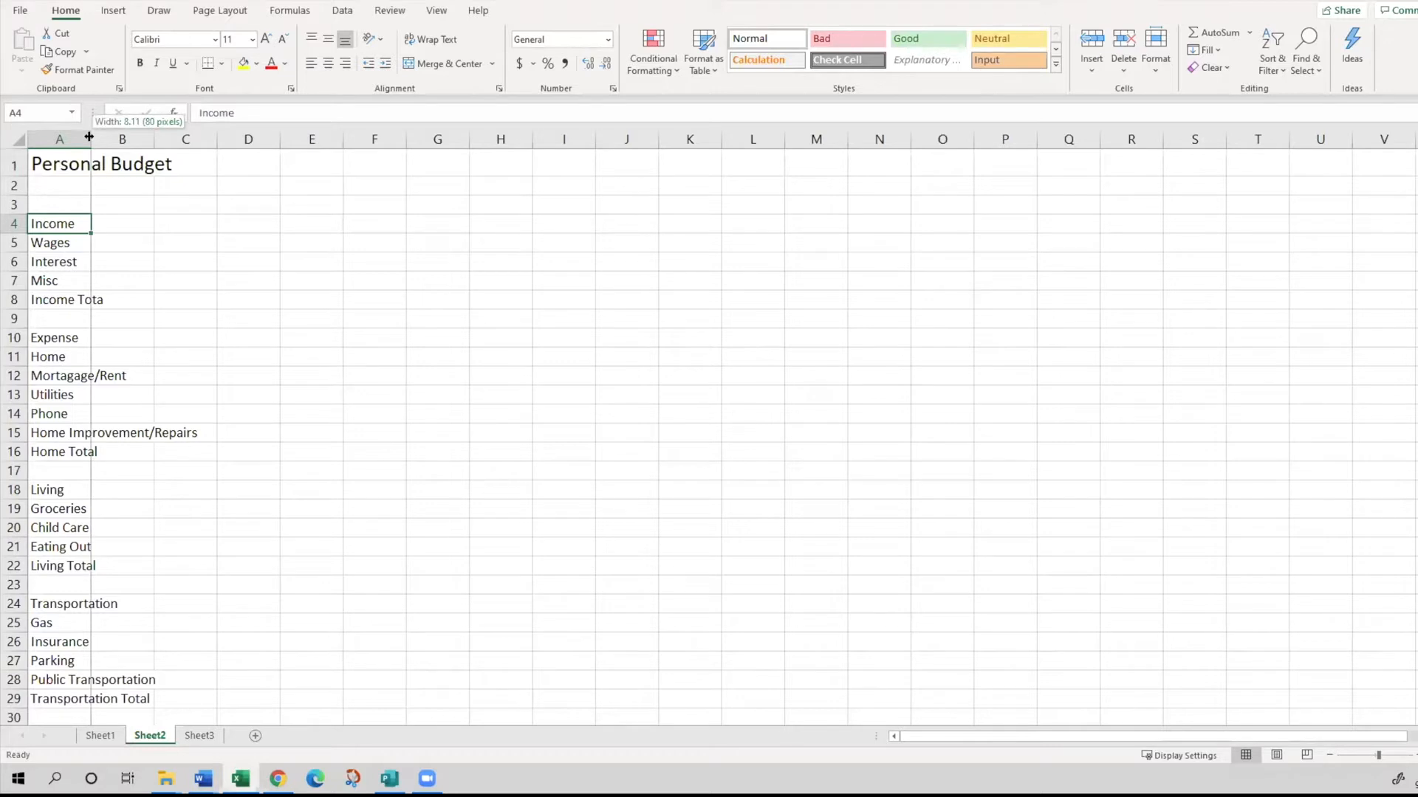
drag(88, 138, 201, 185)
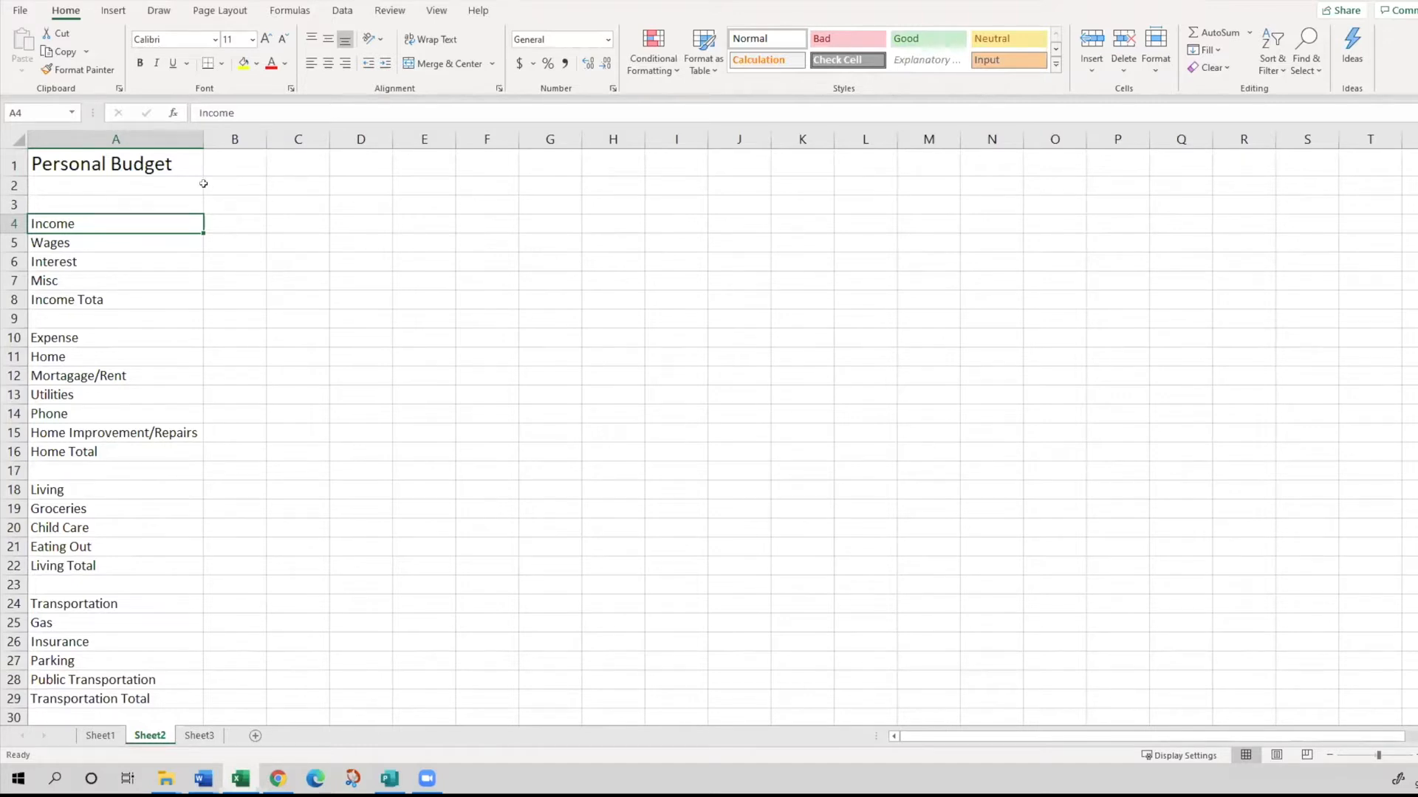
- Narrow column A again and AutoFit its width to the longest label
drag(203, 130, 109, 140)
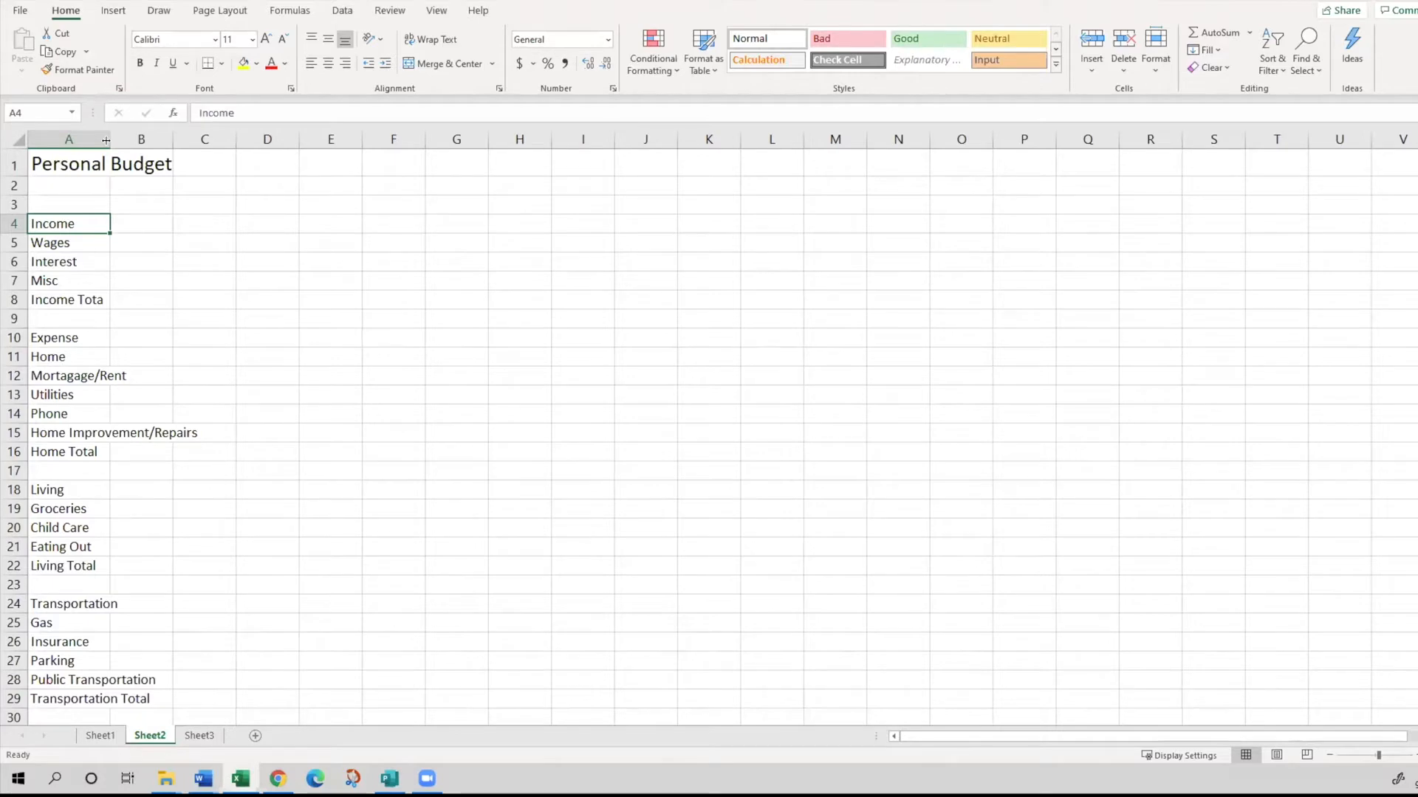
double_click(106, 140)
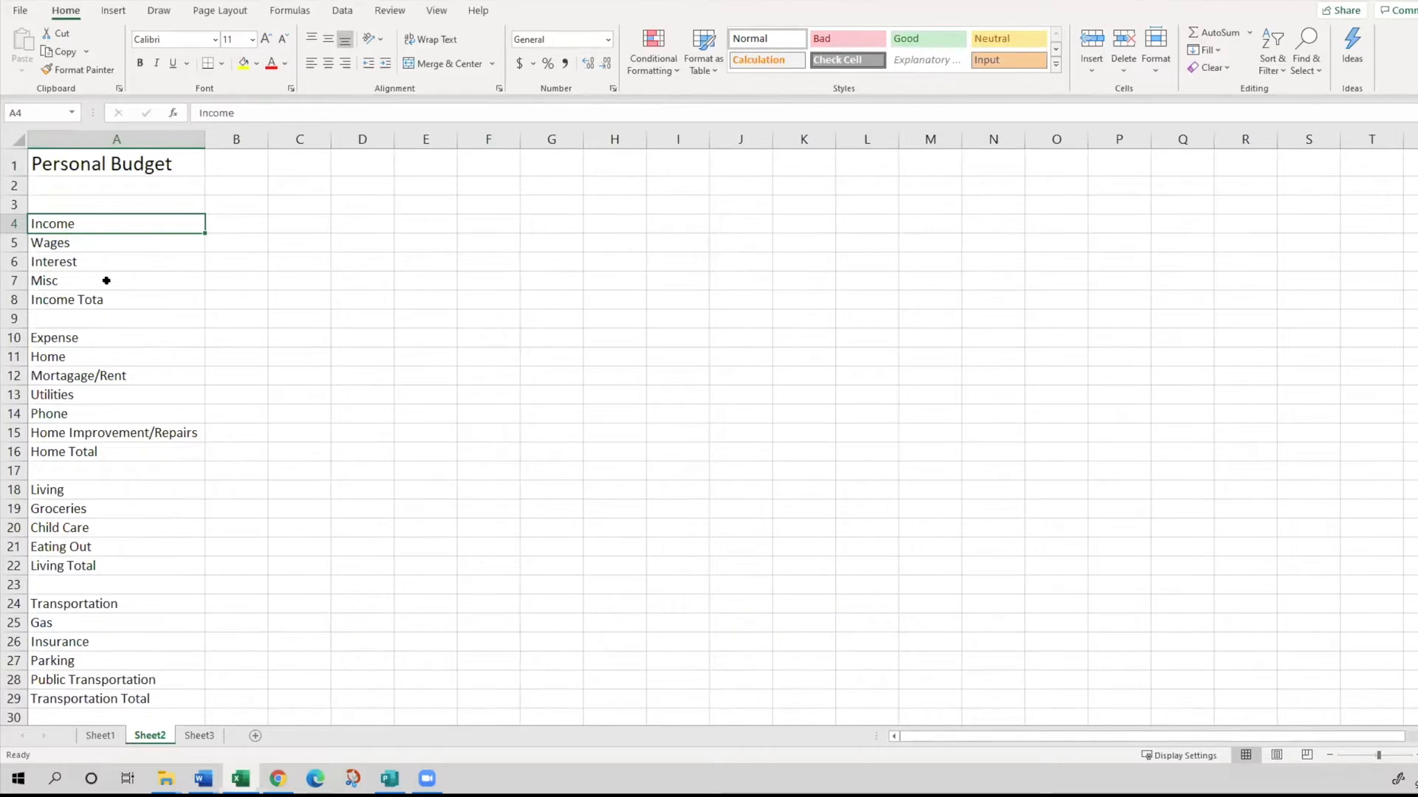
key(alt+Tab)
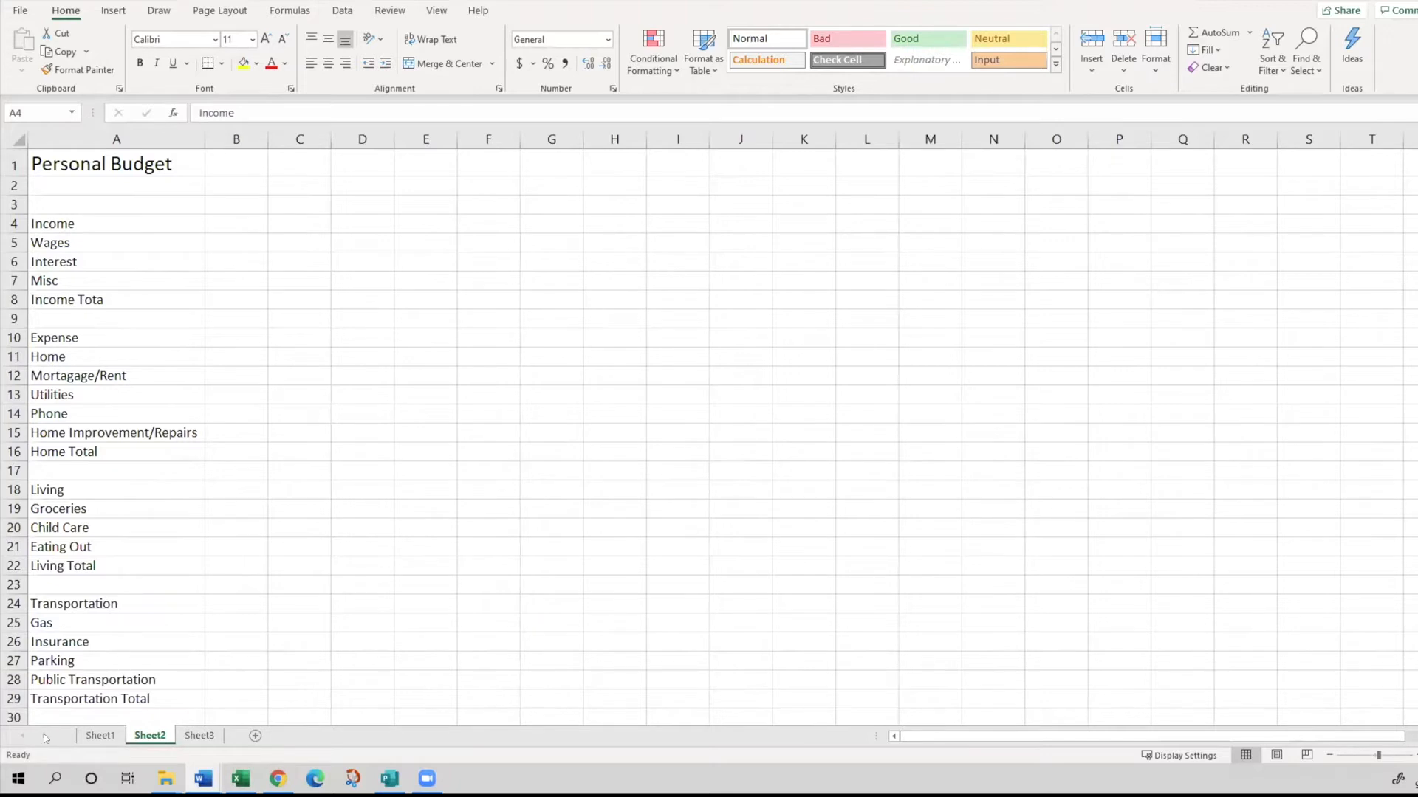
click(104, 610)
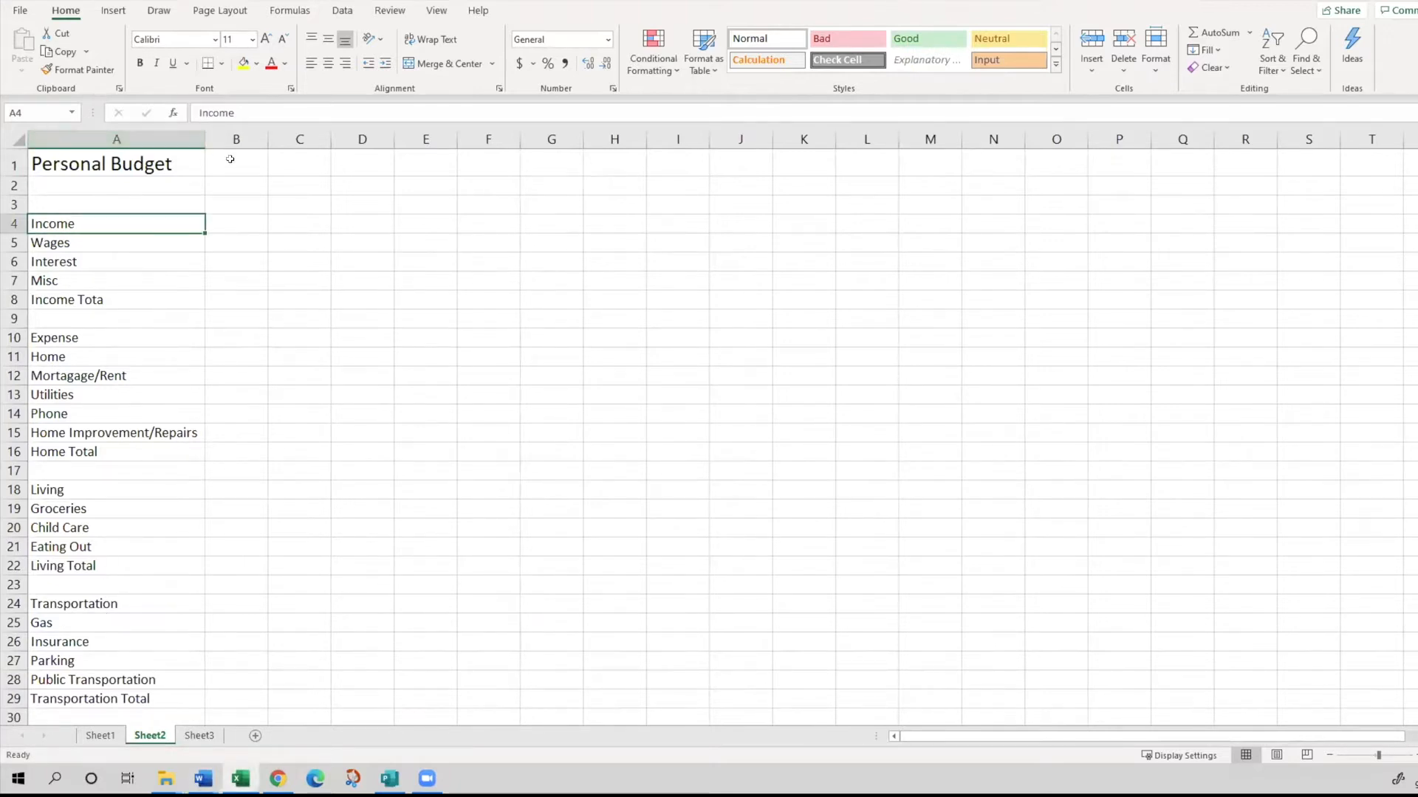
key(alt+Tab)
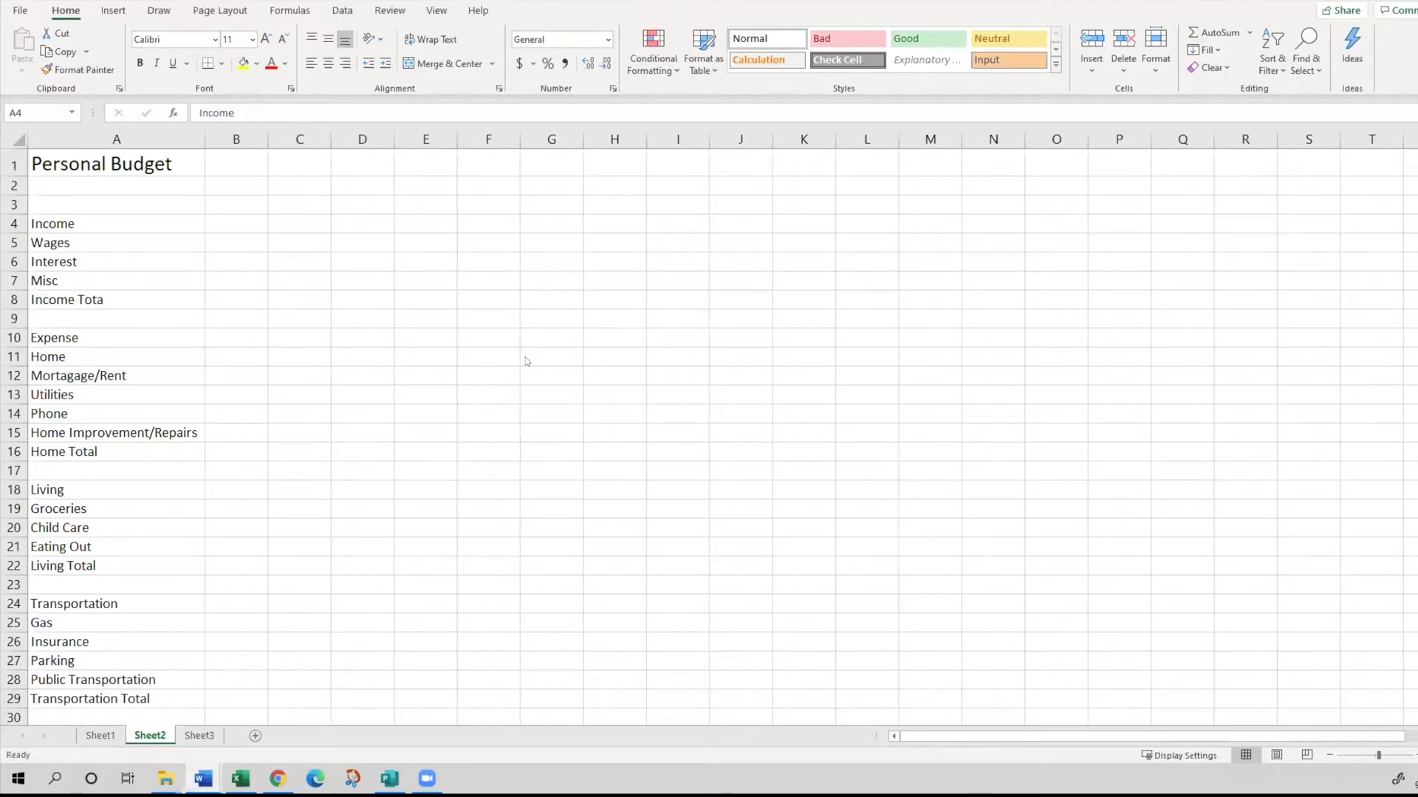
click(393, 322)
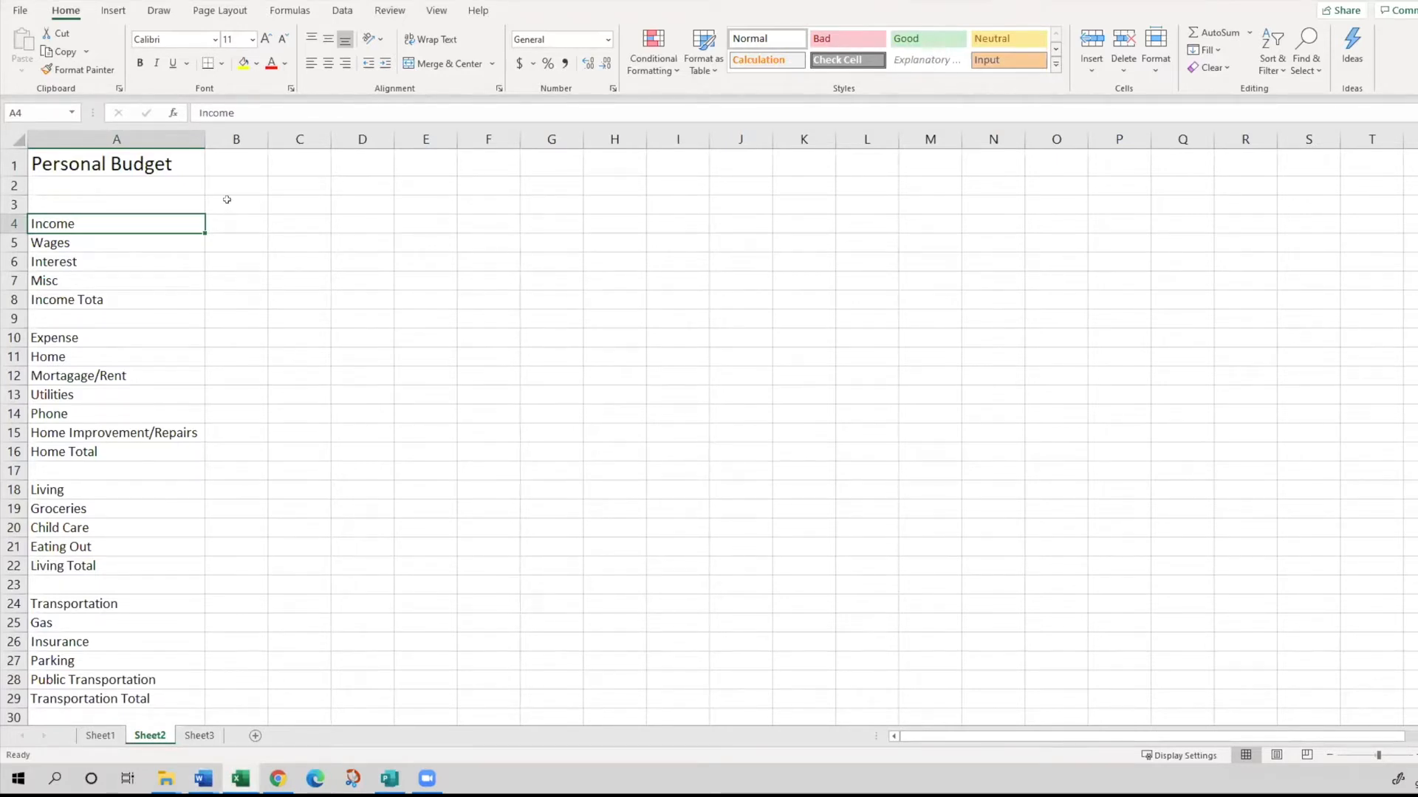
- Enter "Jan" in cell B3 and autofill the month headings across row 3 through "Dec" in M3
click(227, 199)
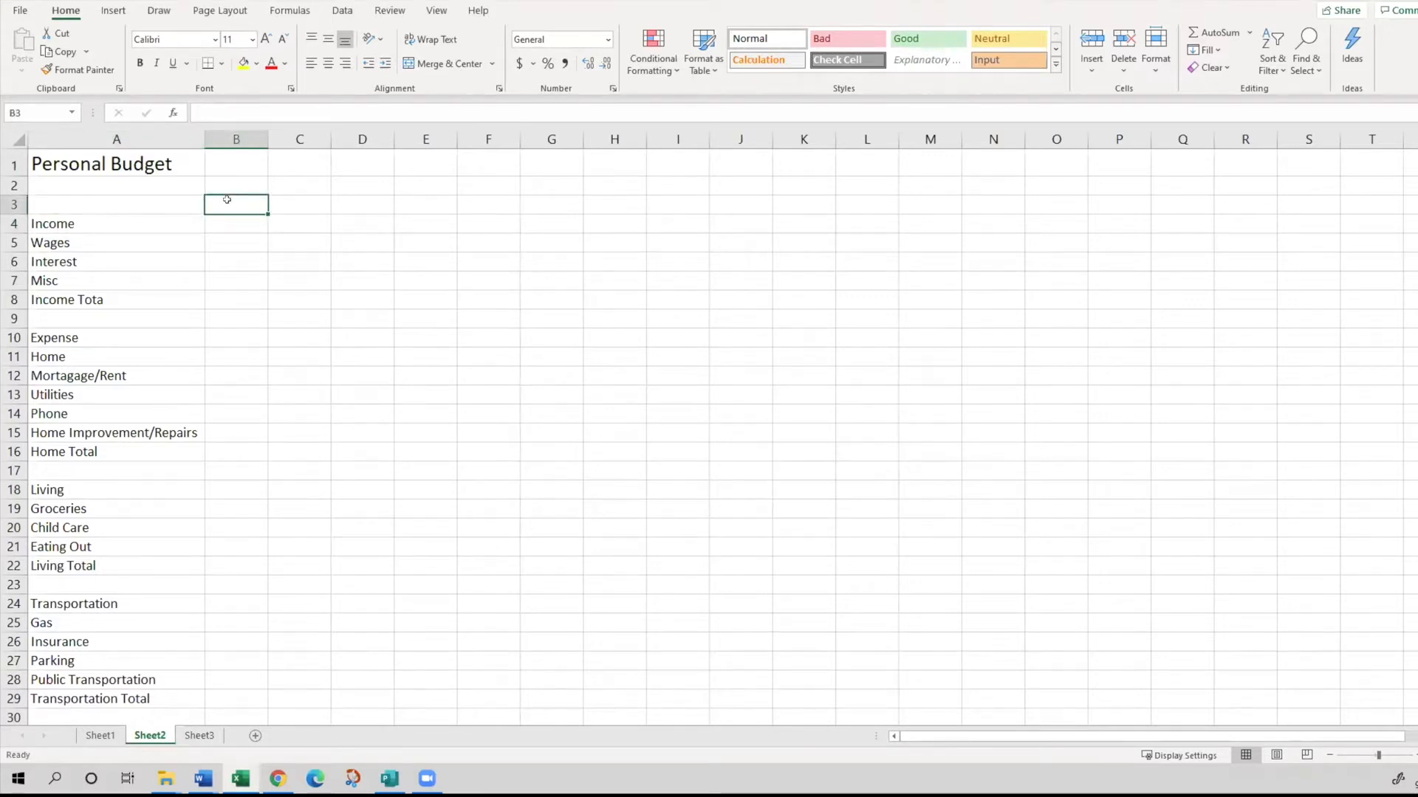
text(Jan)
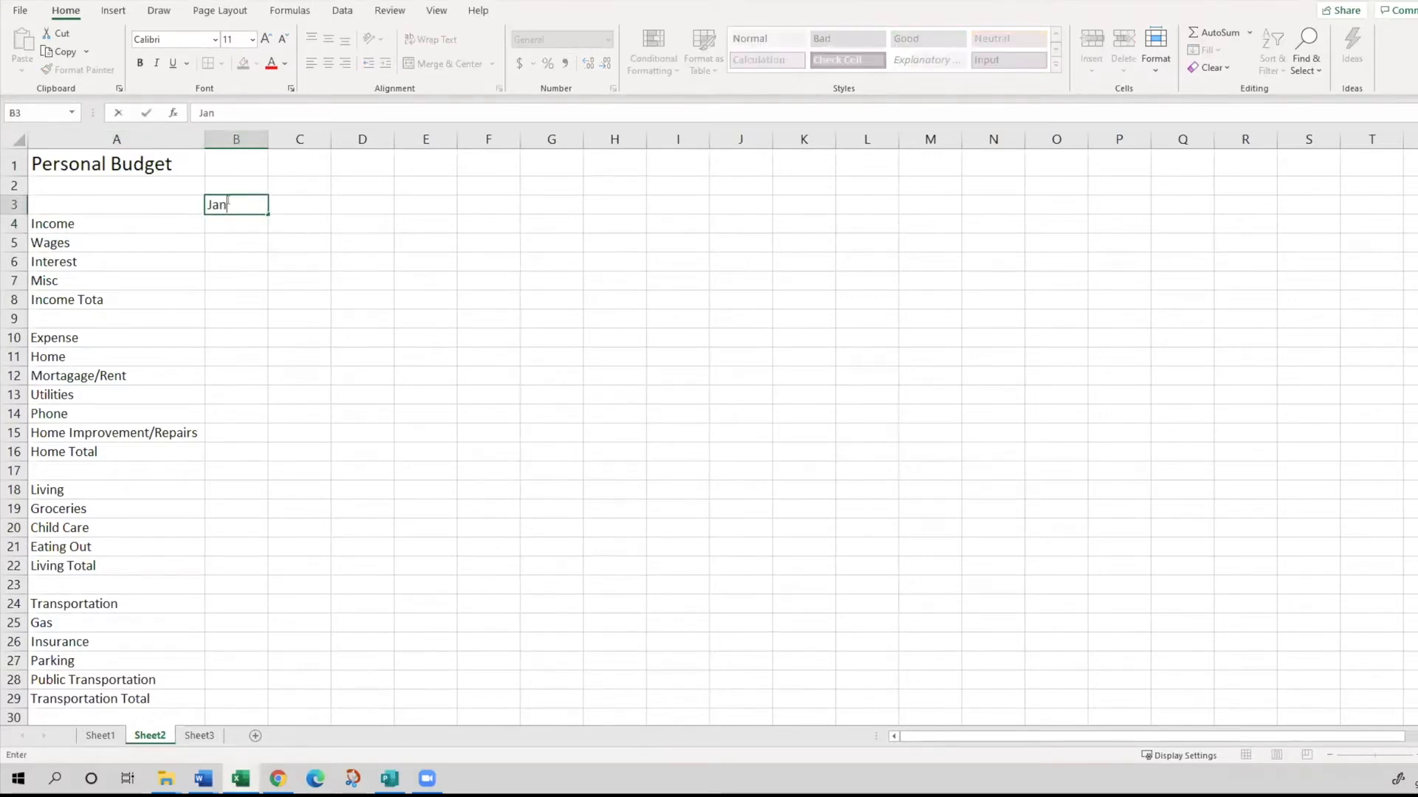
key(Return)
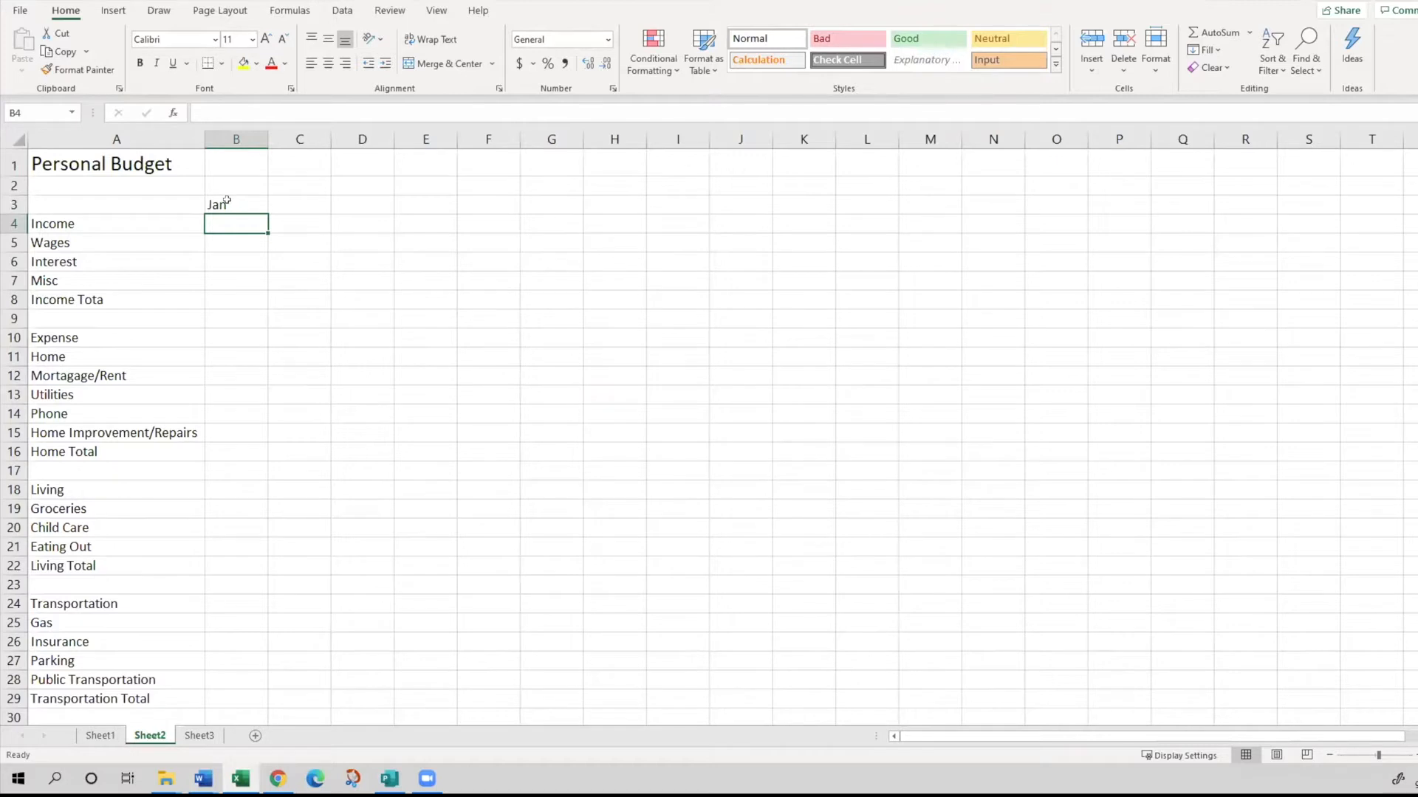
click(227, 200)
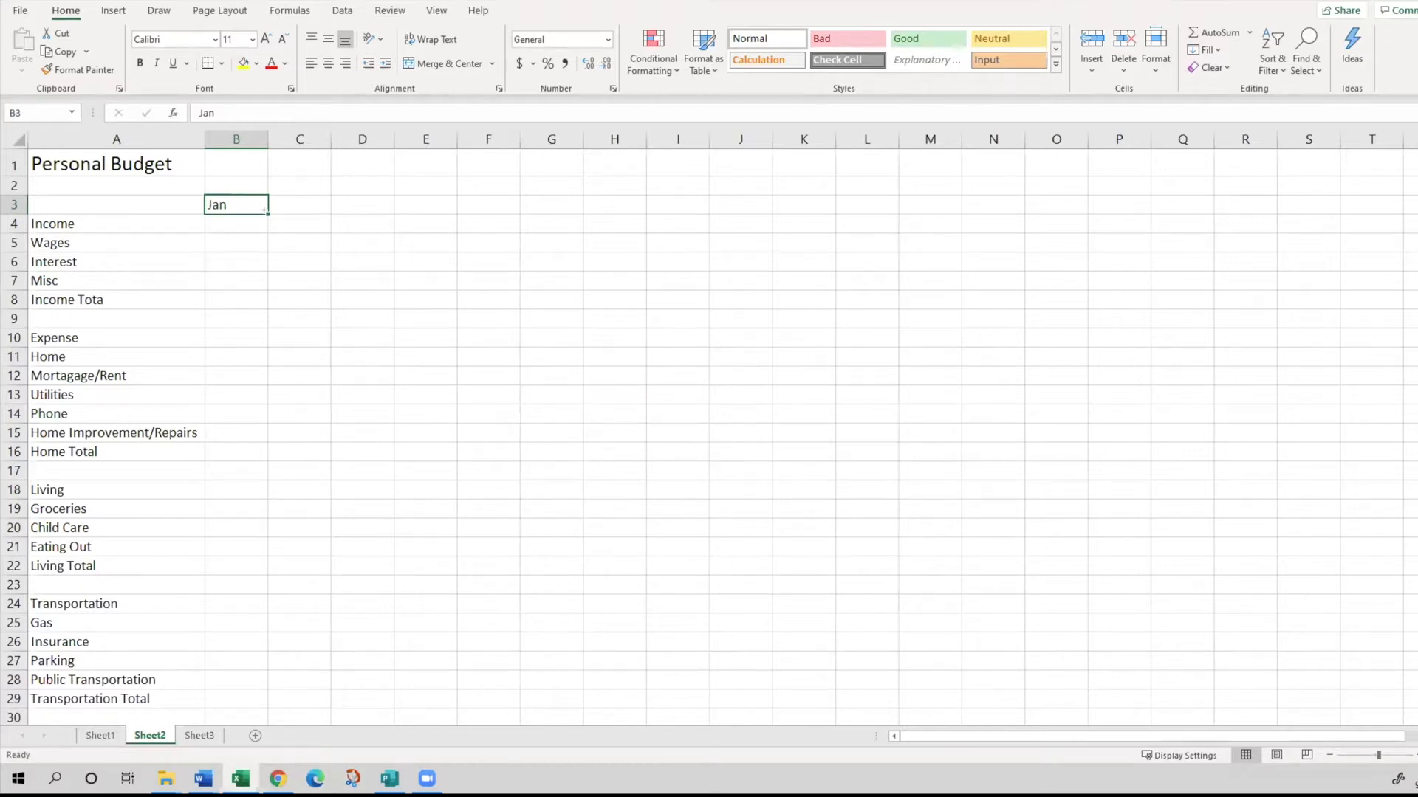
drag(264, 210, 263, 210)
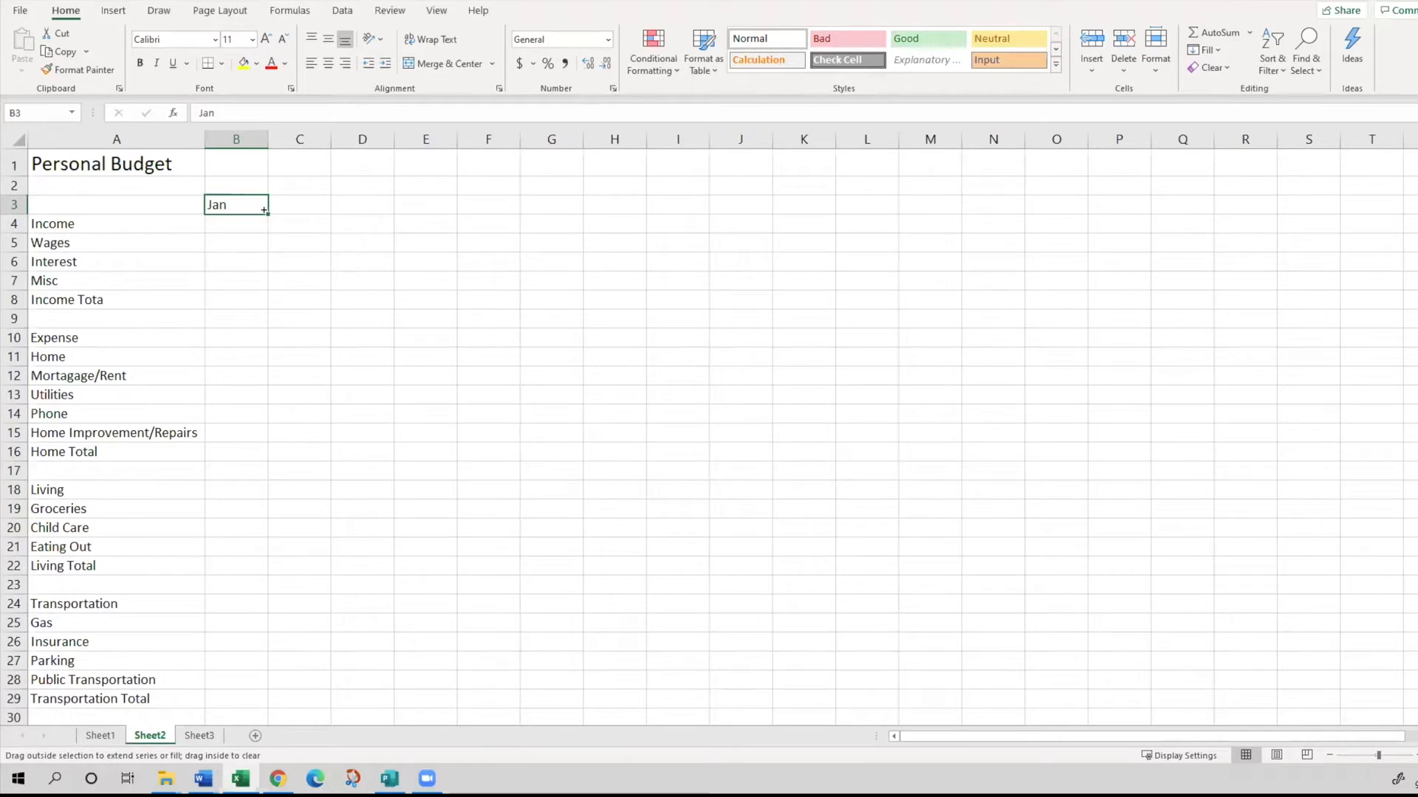
drag(264, 211, 393, 211)
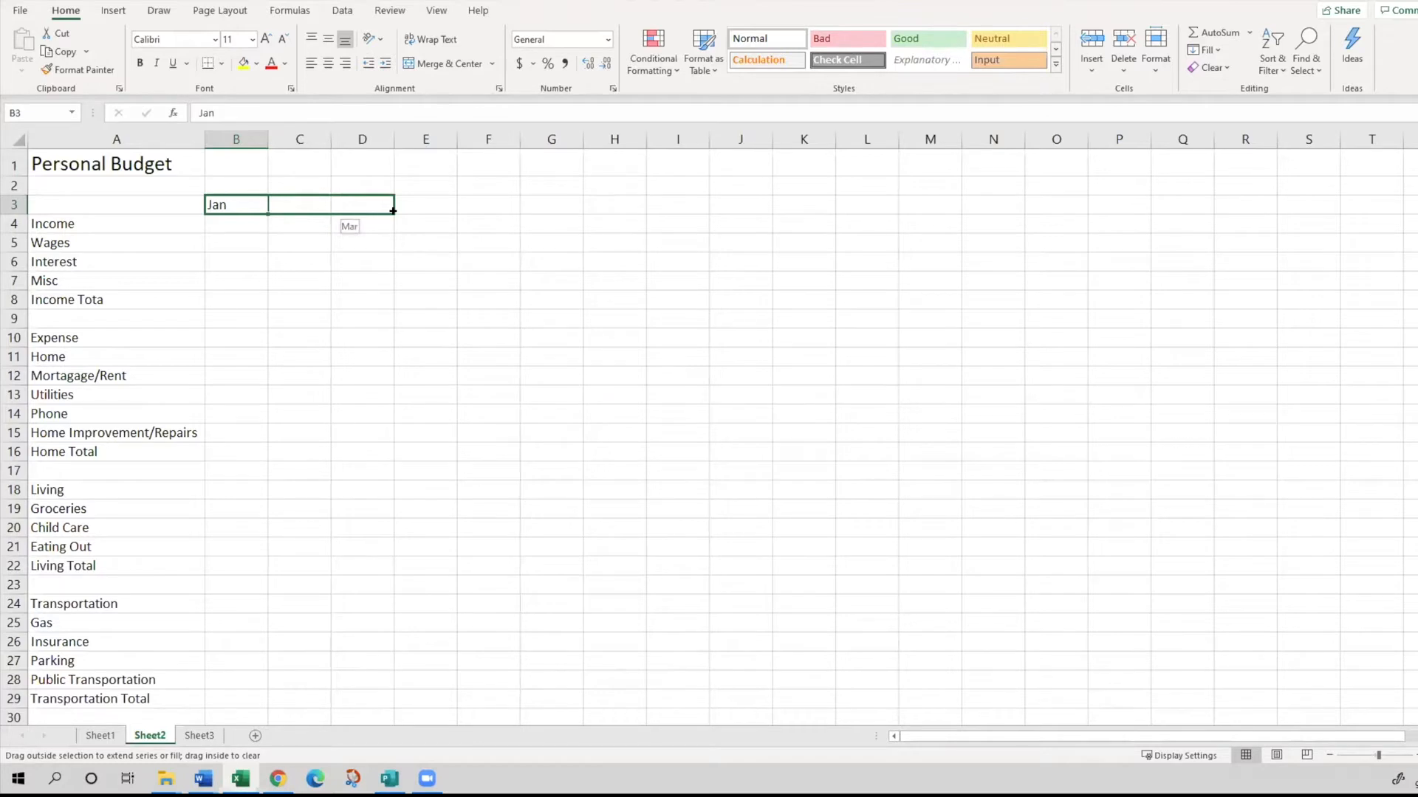
drag(392, 211, 942, 203)
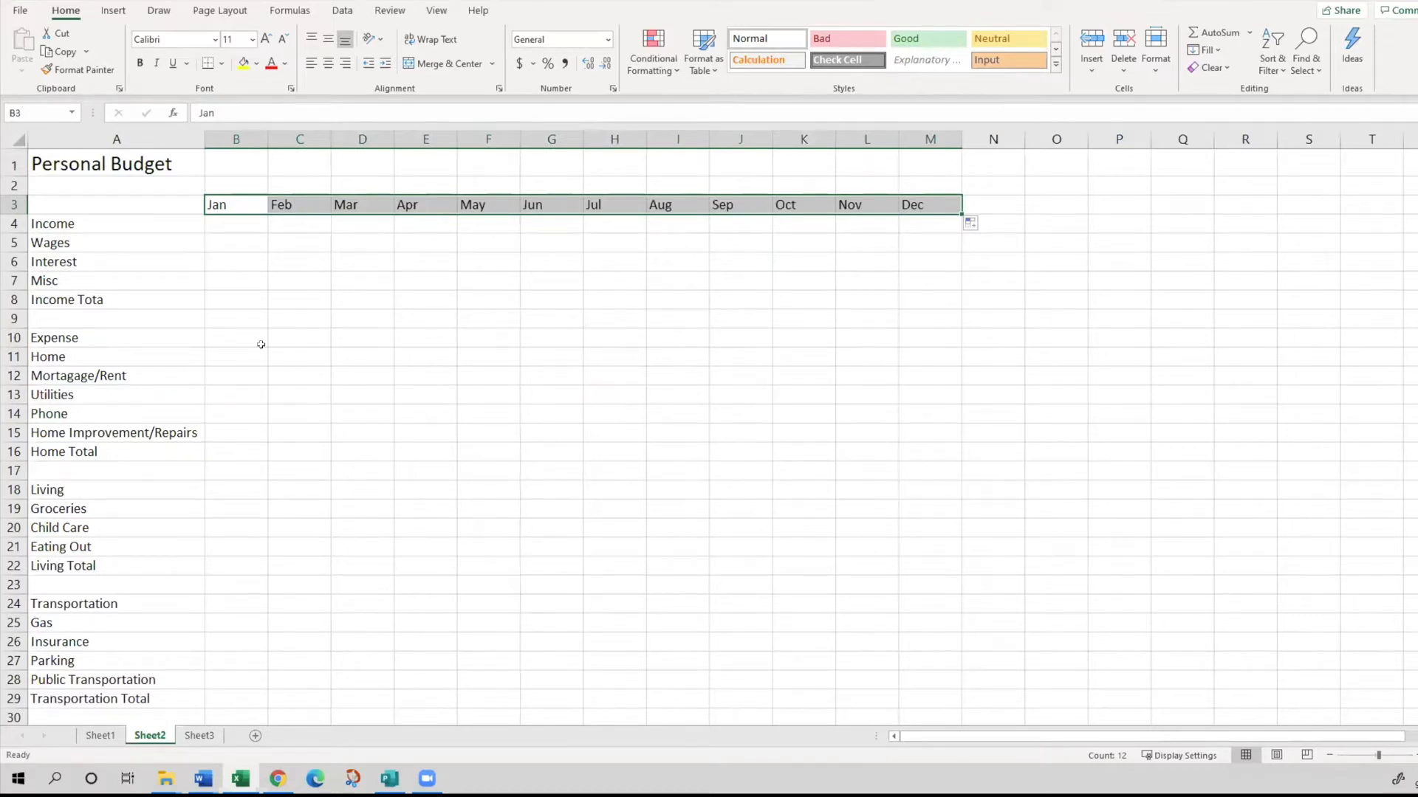
click(223, 207)
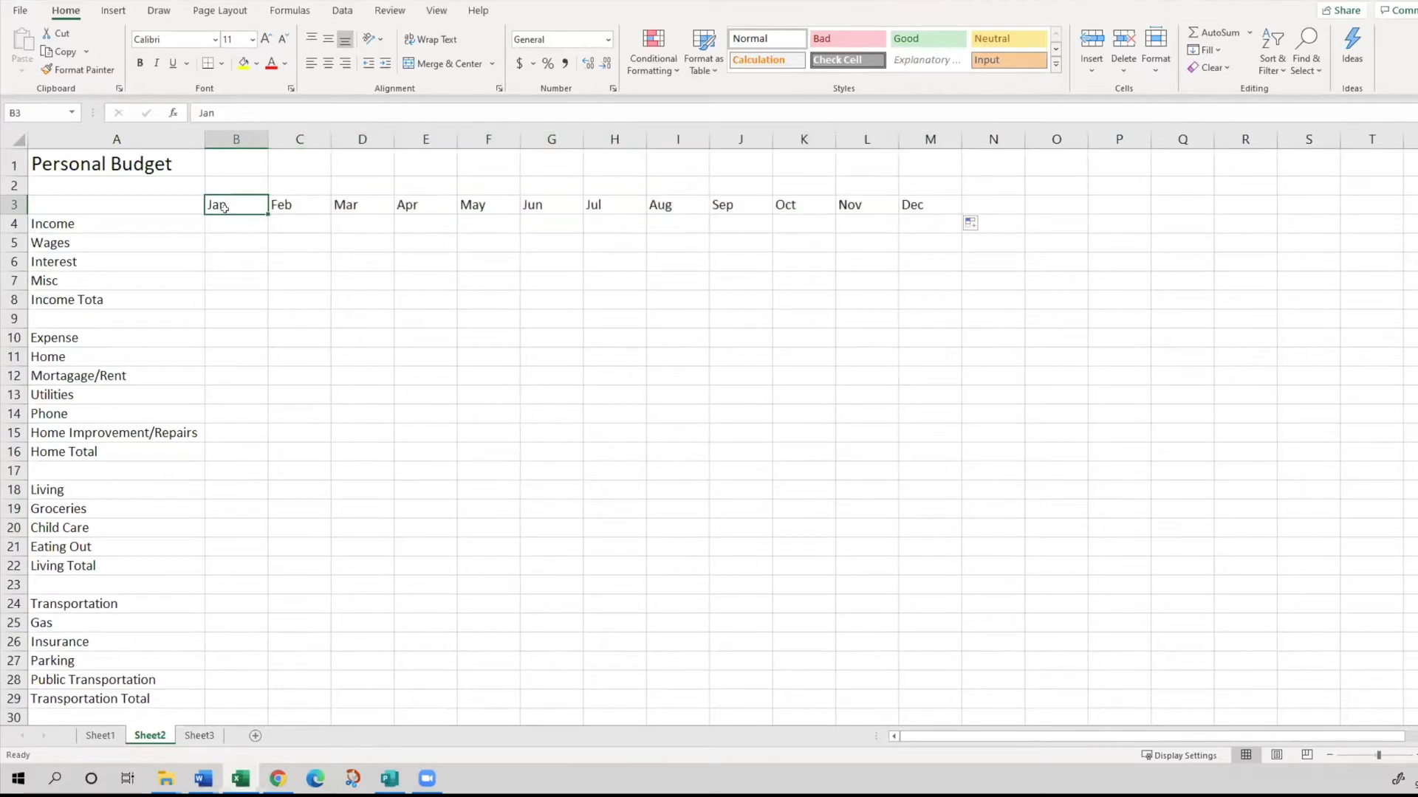
key(alt+Tab)
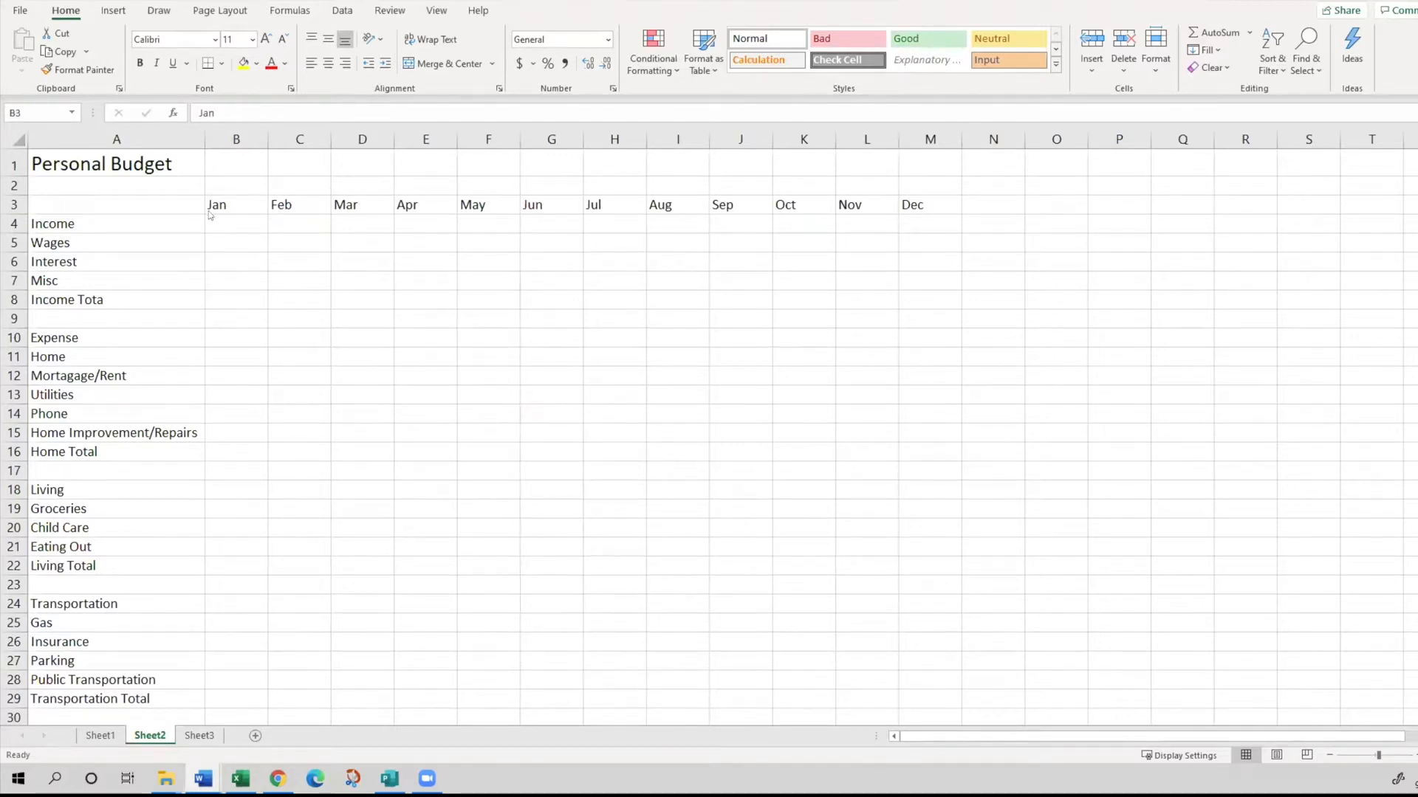
- Narrow column B slightly by hand, keeping the "Jan" heading fully inside it
click(229, 222)
click(233, 222)
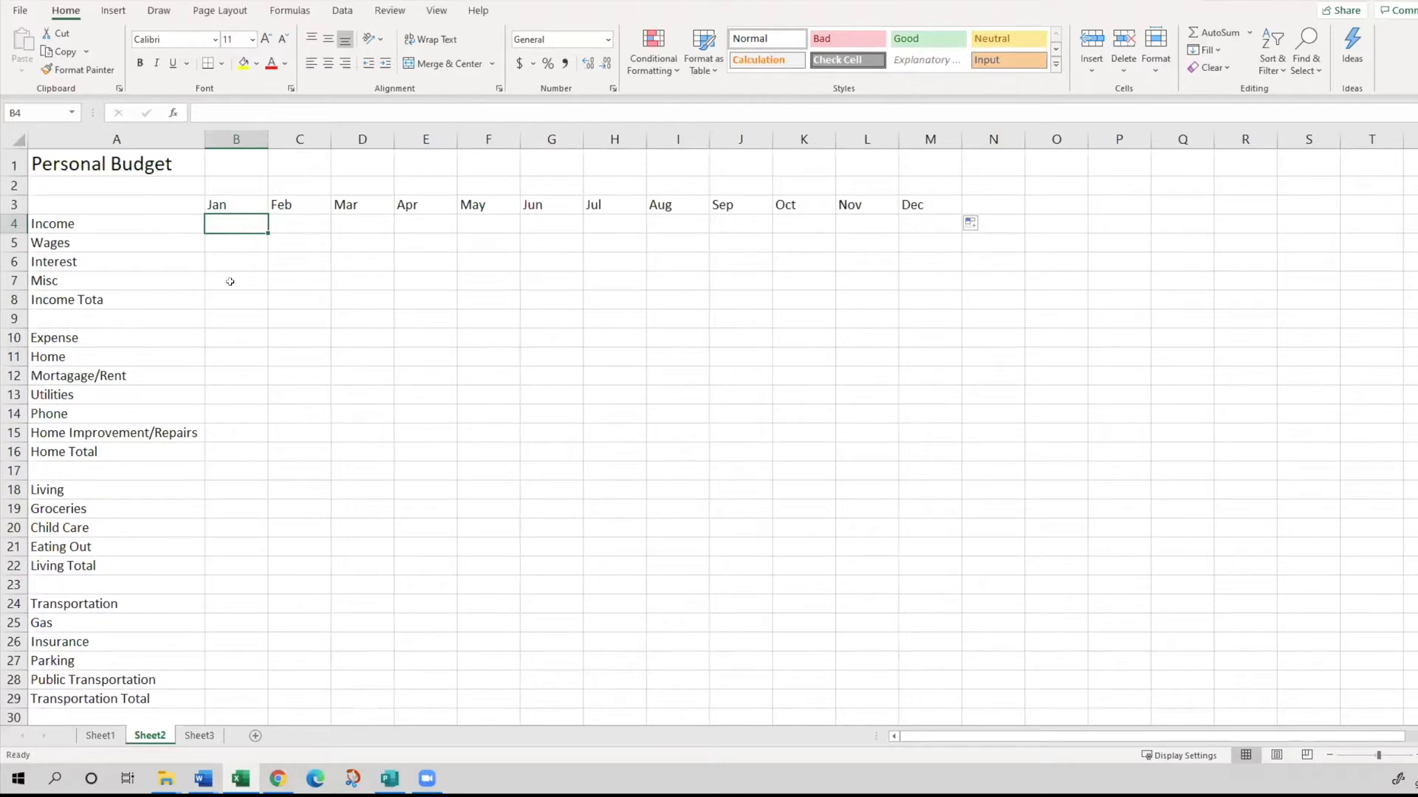
click(237, 202)
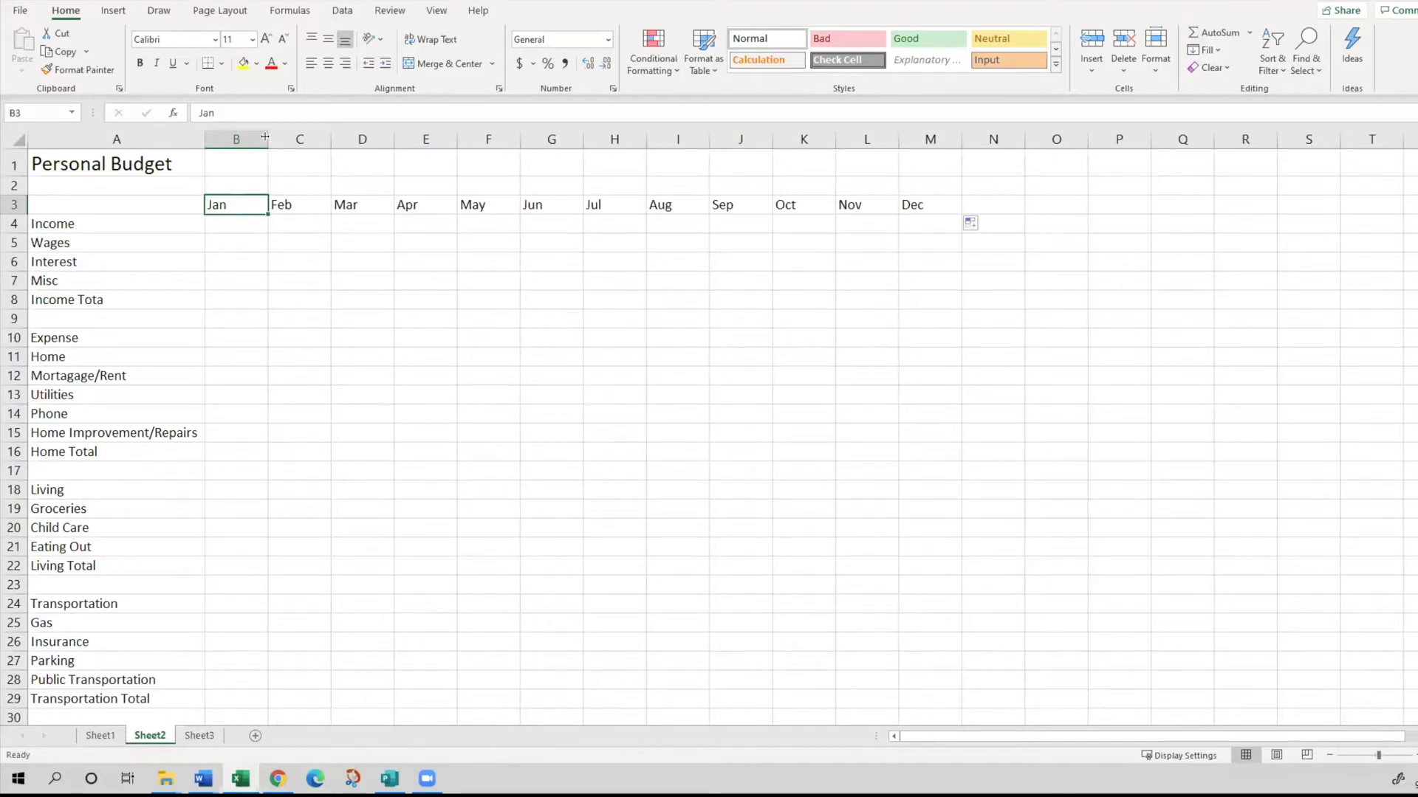
mouse_move(265, 137)
mouse_down()
mouse_move(285, 140)
mouse_move(265, 140)
mouse_up()
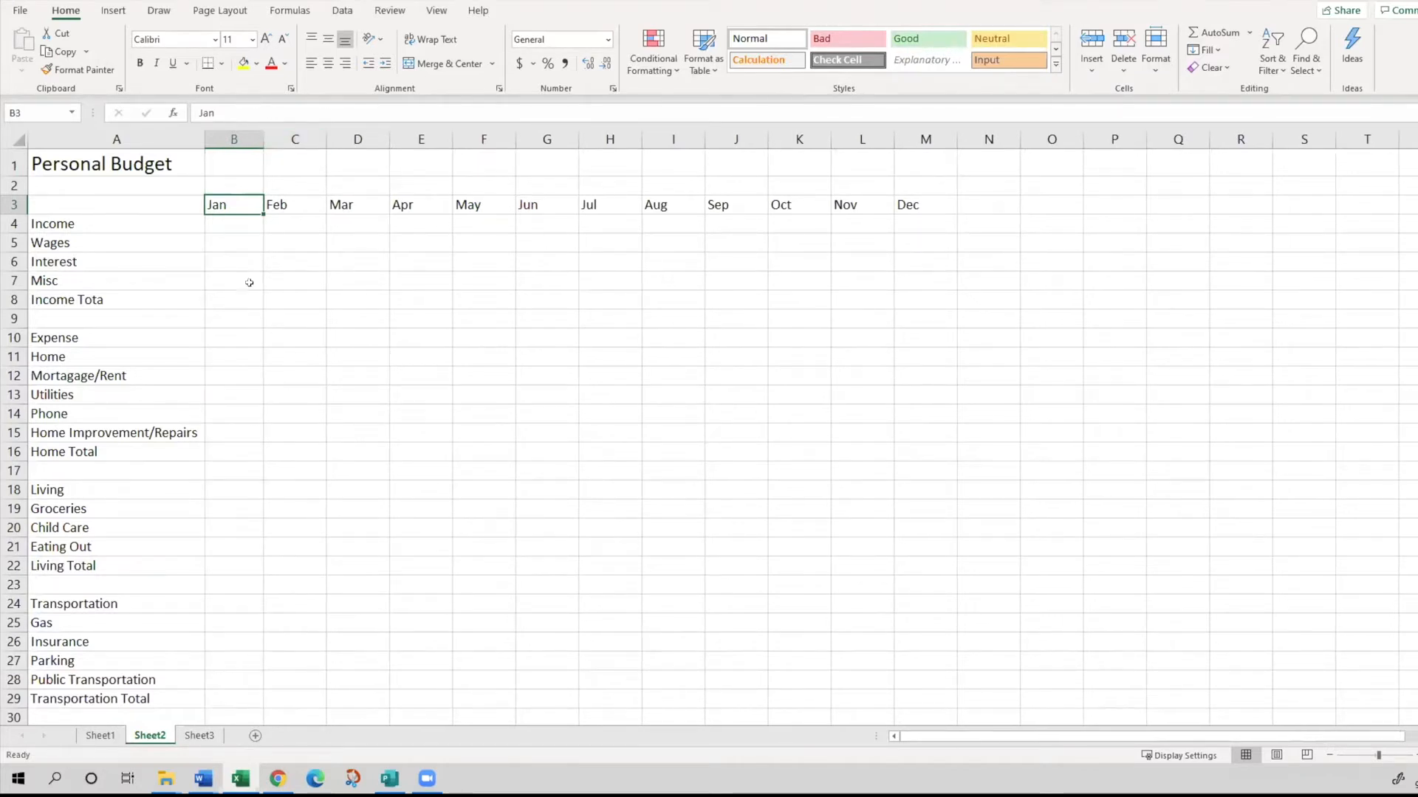
click(275, 203)
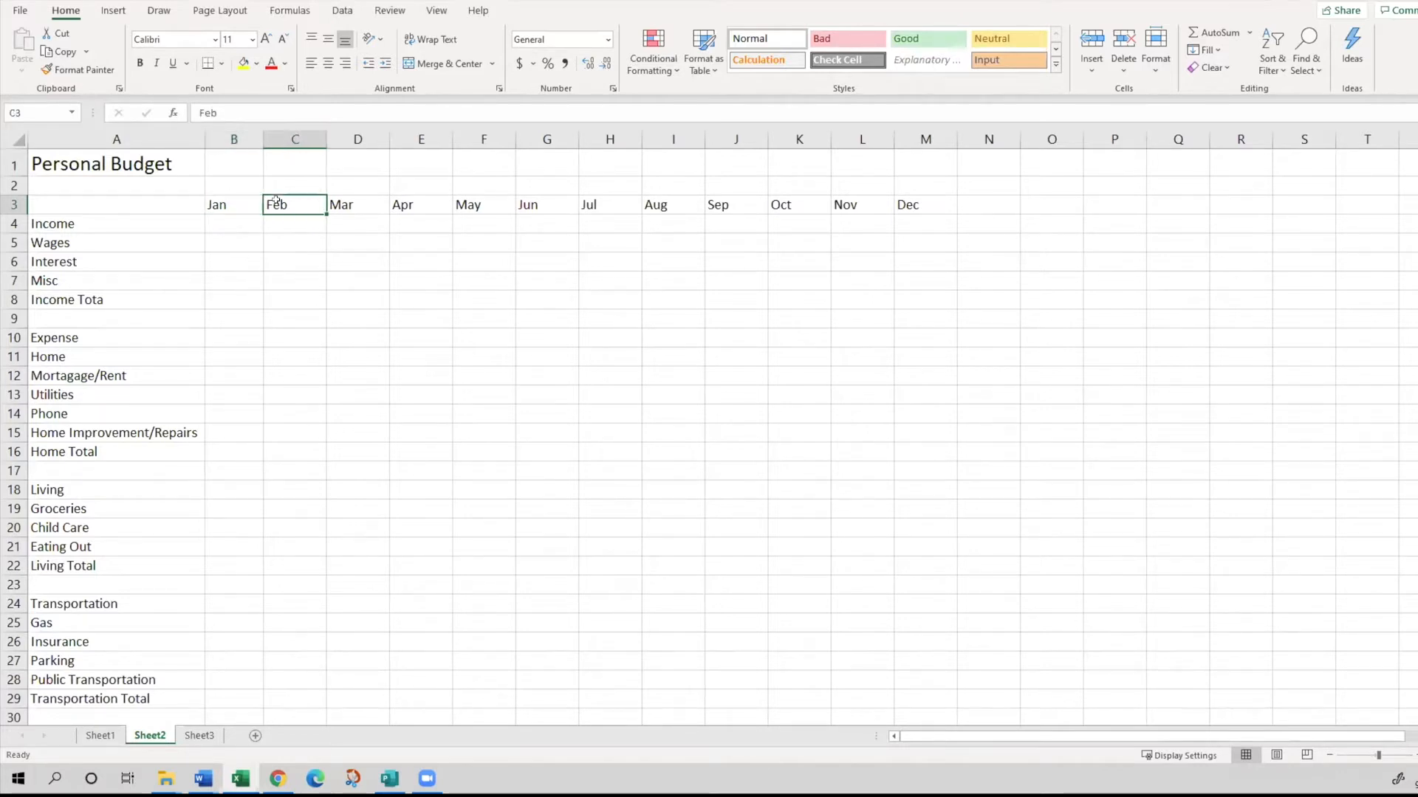
click(216, 206)
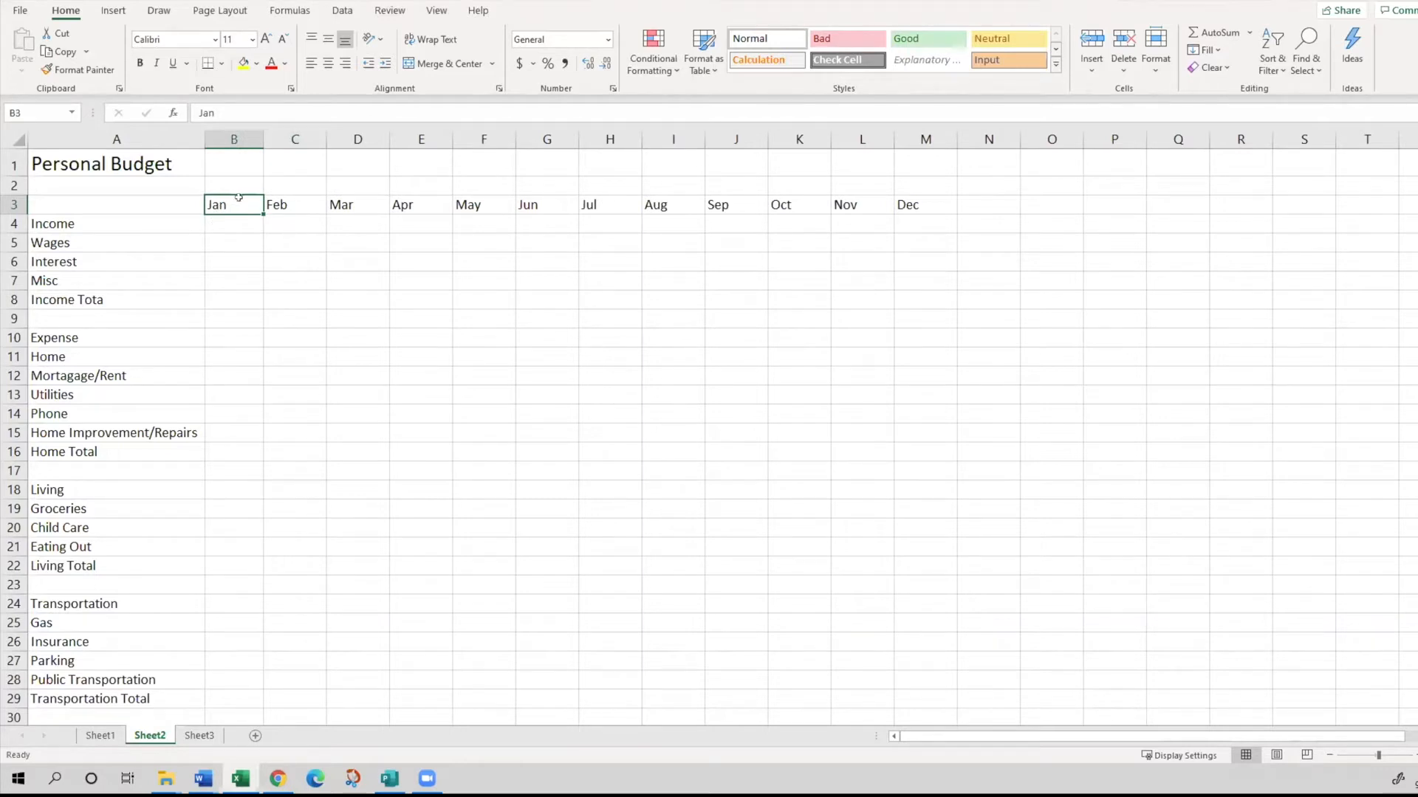
key(alt+Tab)
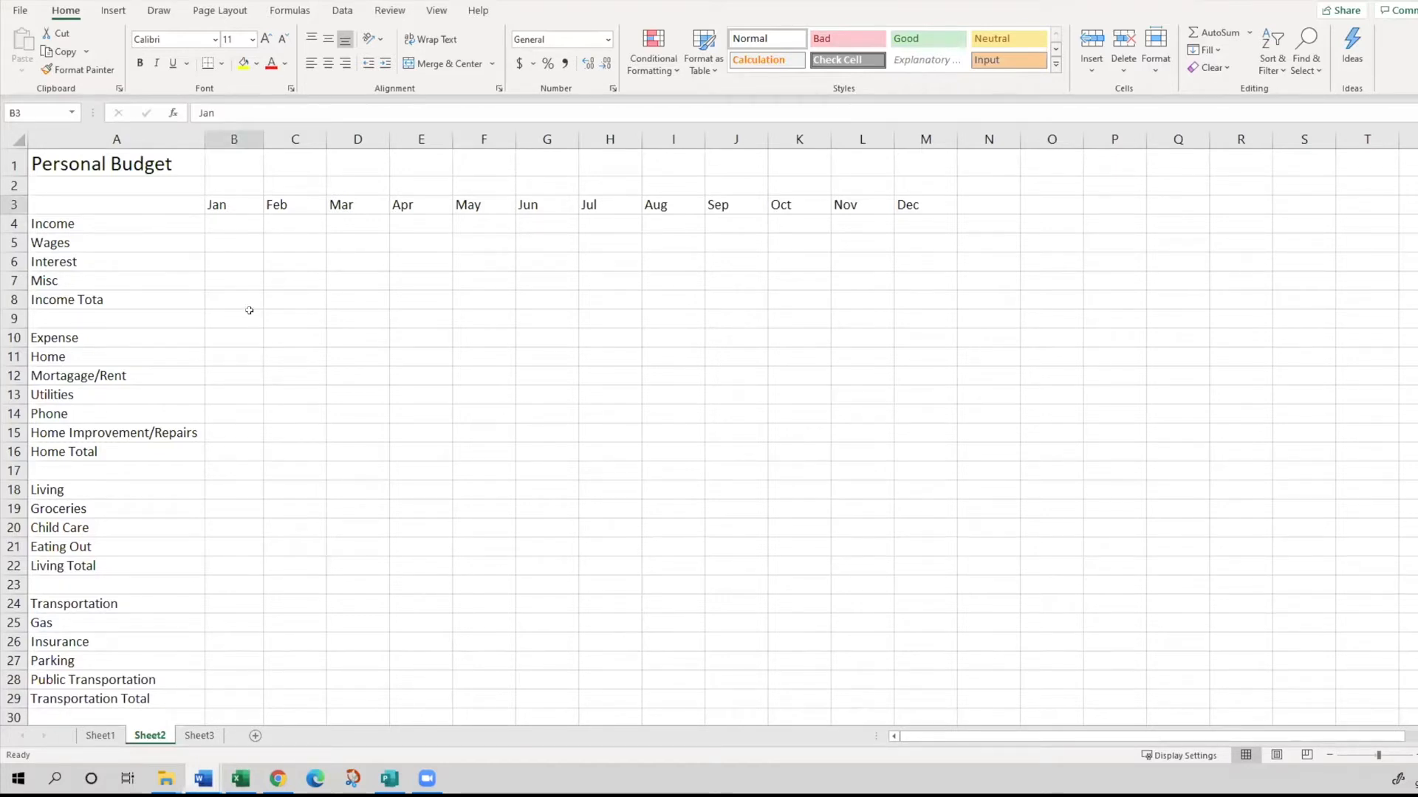
- Enter 2000 as the January wages in B5 and fill the amount across the row through December in M5
click(214, 223)
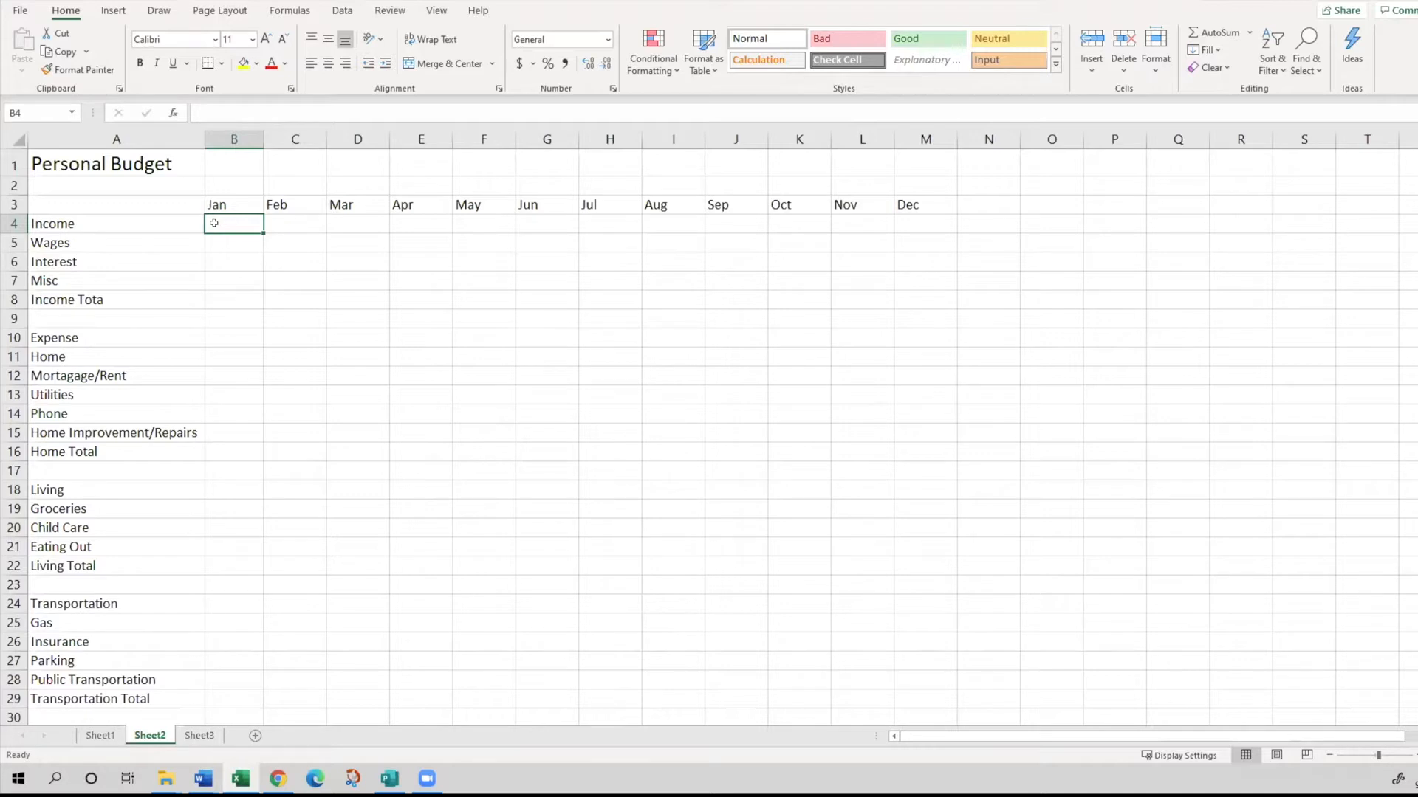
key(Return)
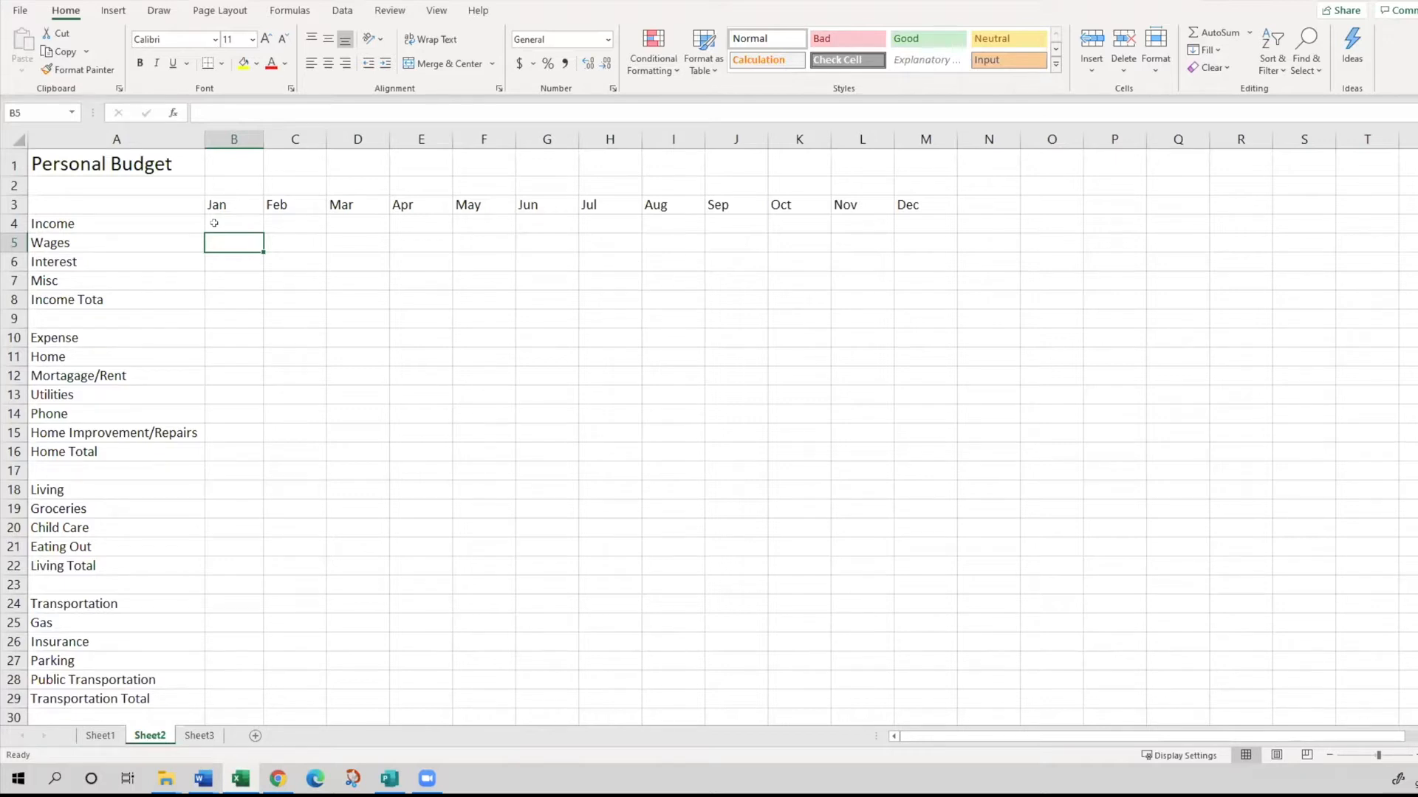
text(2000)
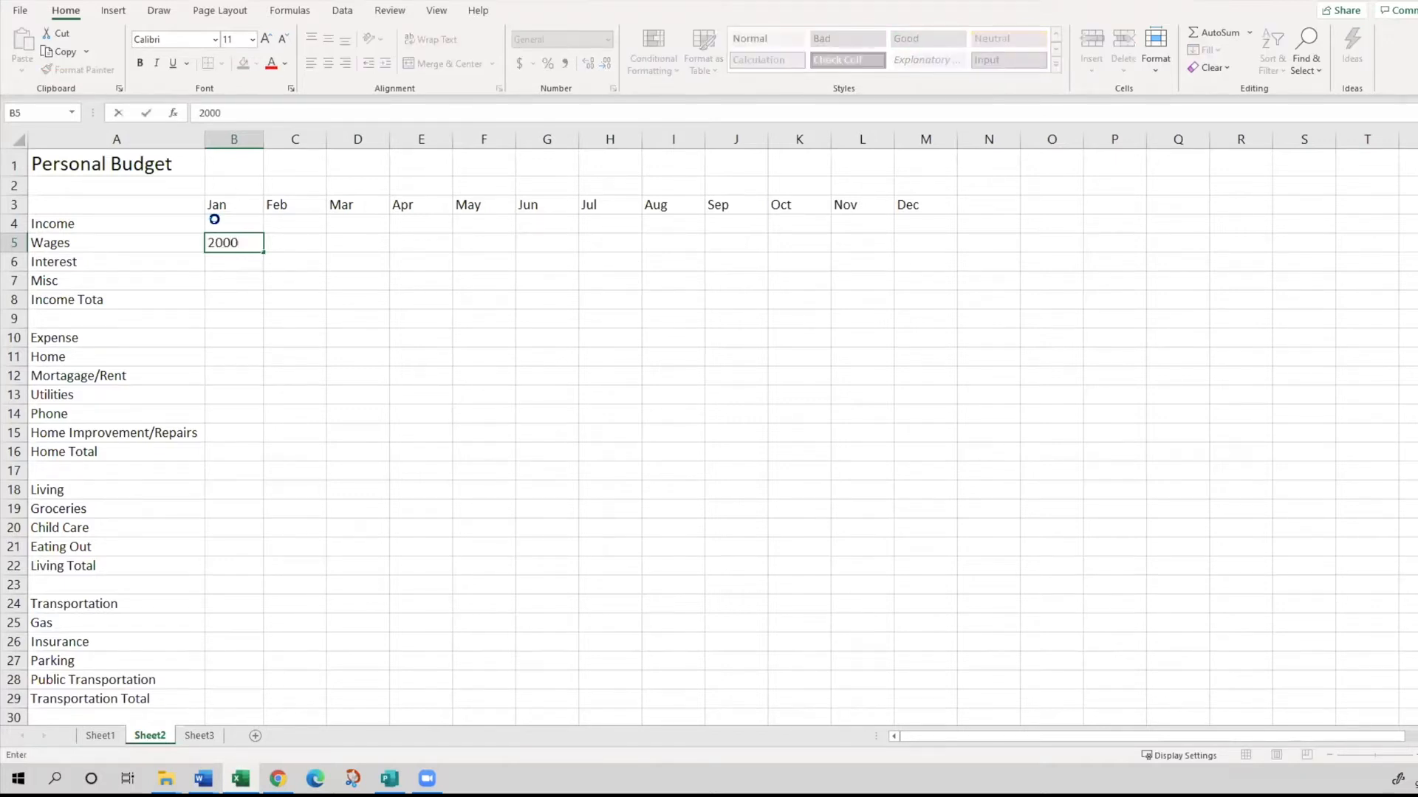
key(Return)
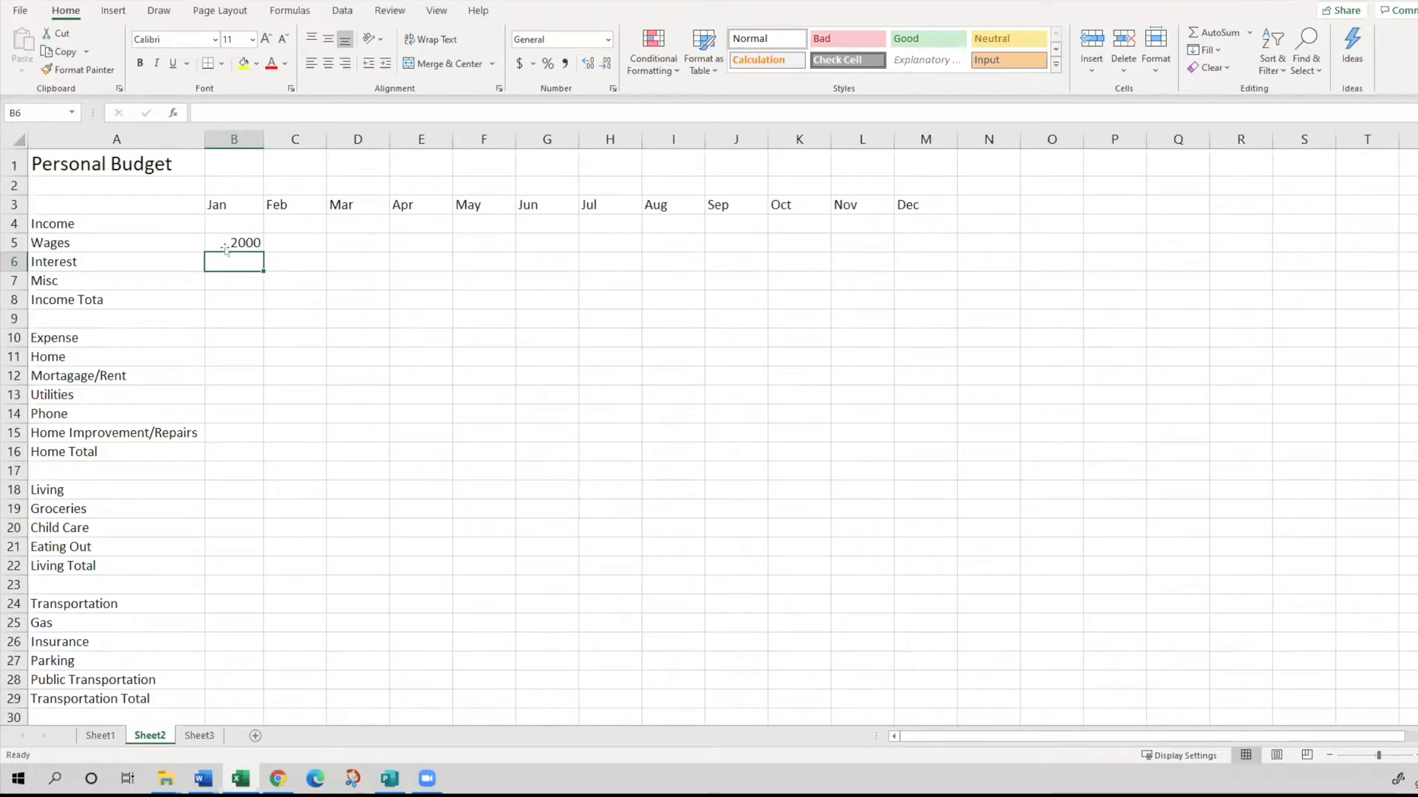
click(222, 237)
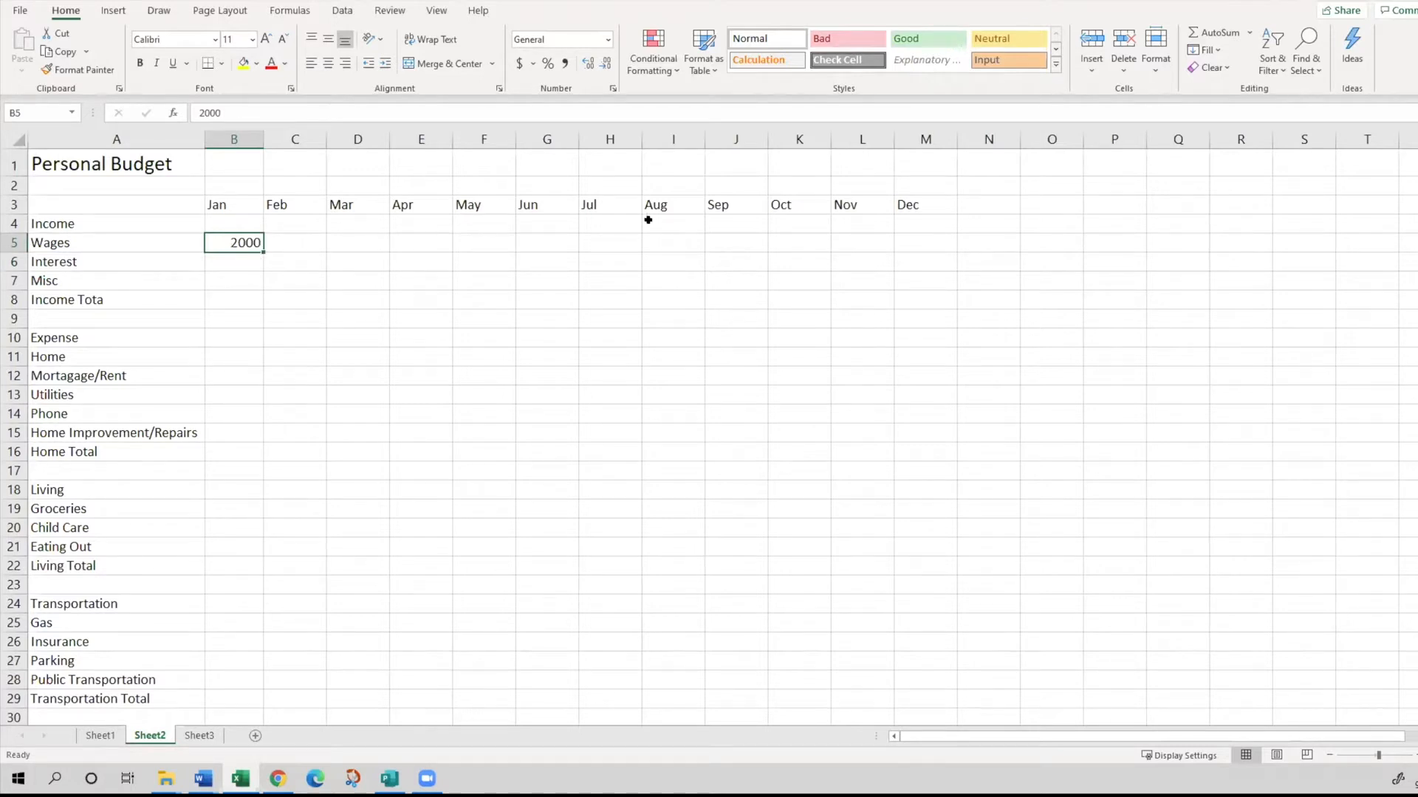
drag(260, 248, 260, 247)
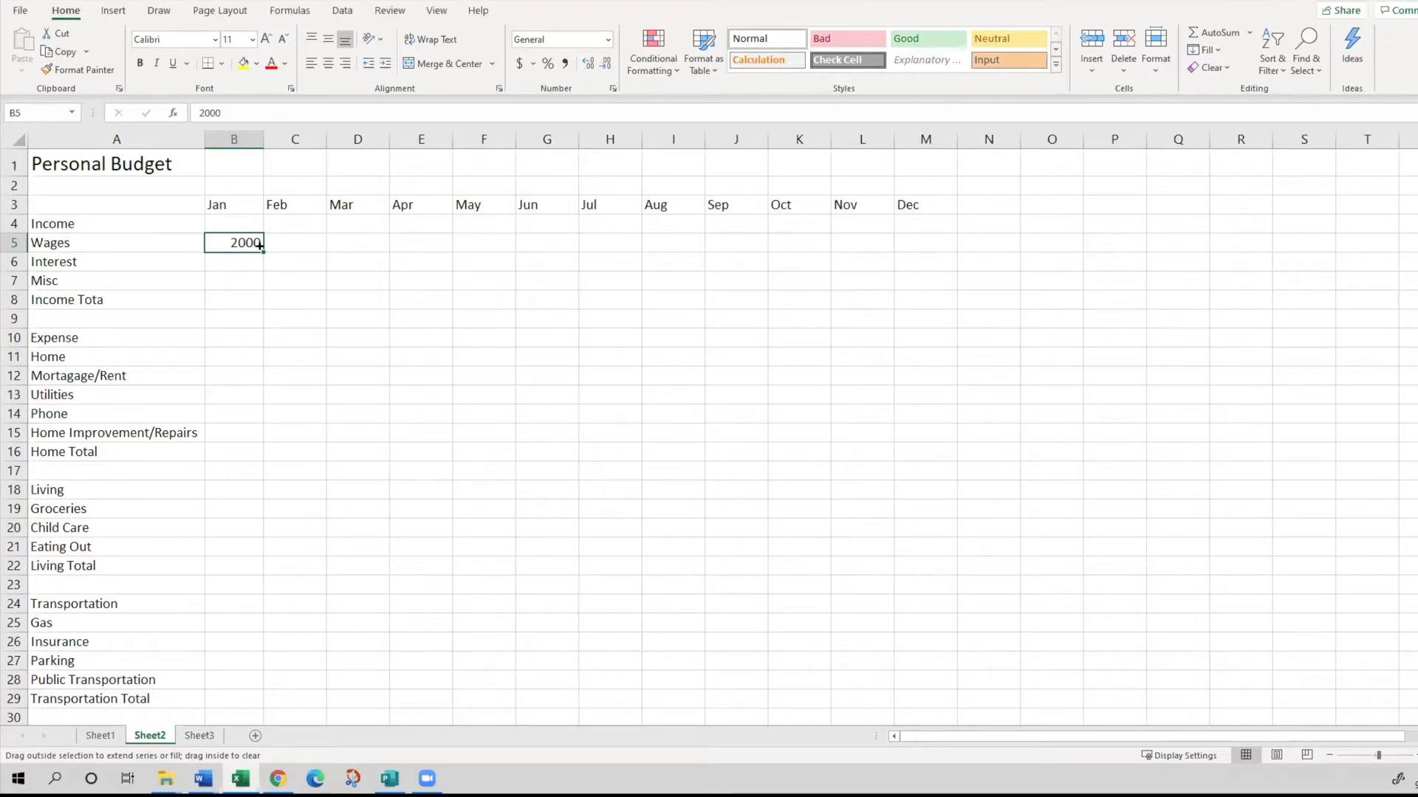
drag(259, 246, 260, 248)
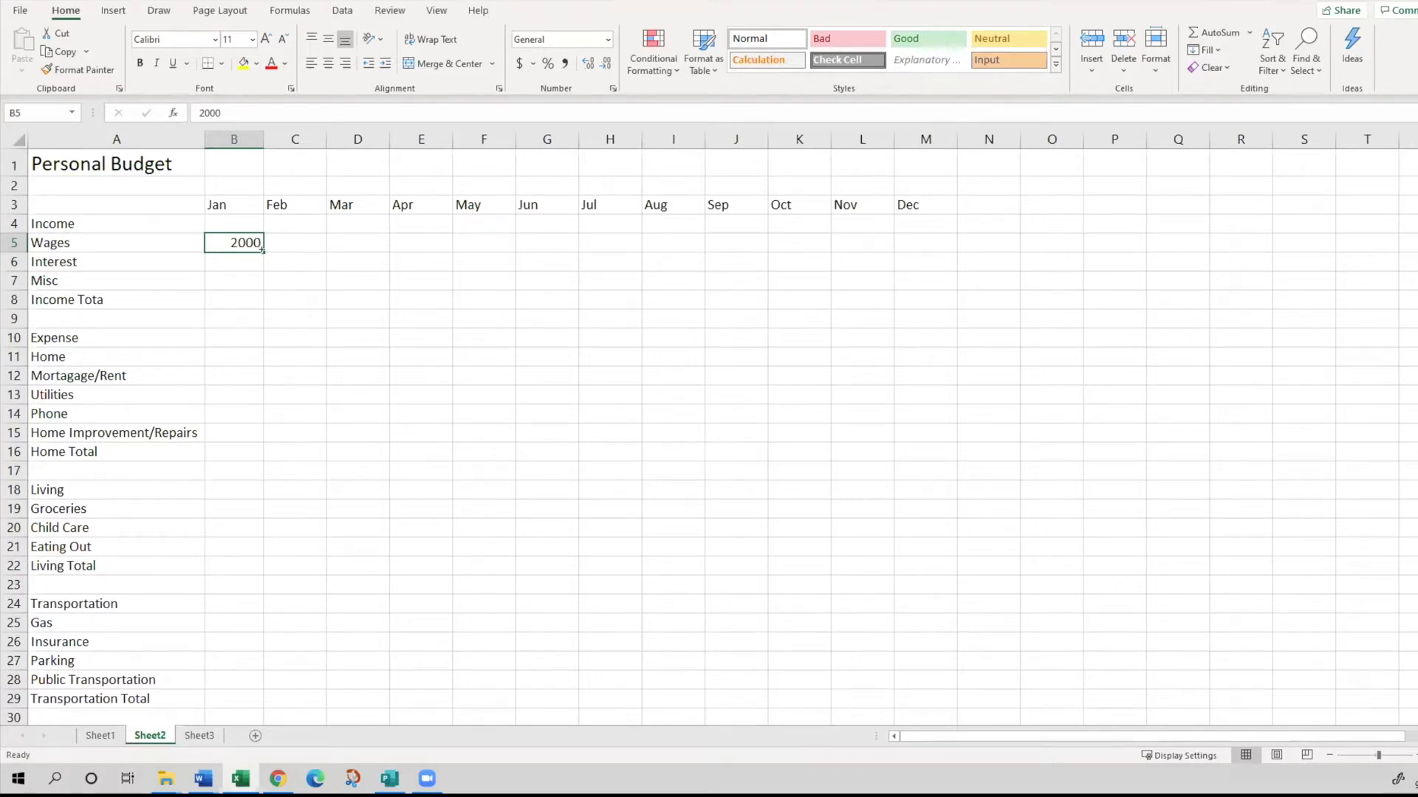
drag(262, 249, 945, 237)
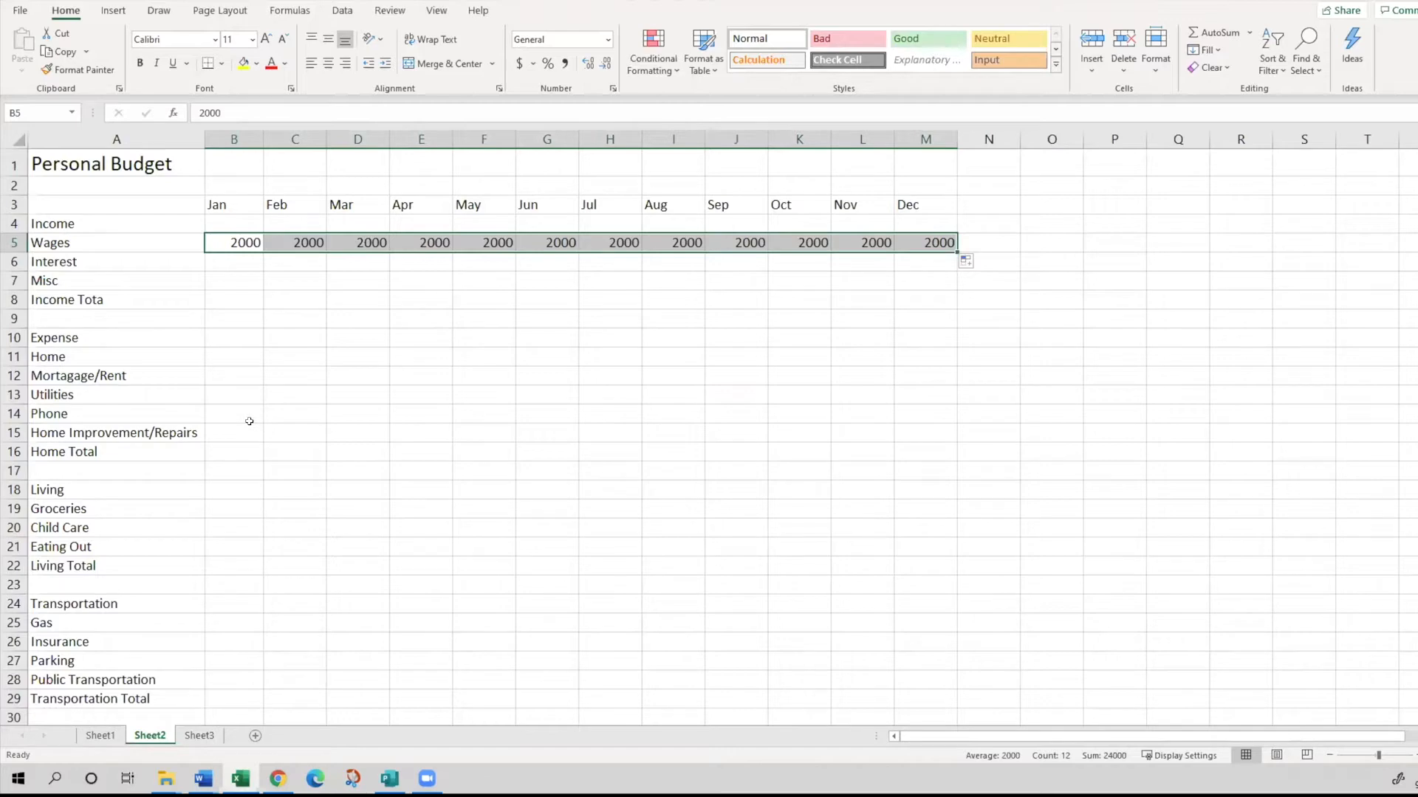
- Enter 0 as the January interest in B6 and fill it across through December in M6
click(222, 259)
text(0)
key(Return)
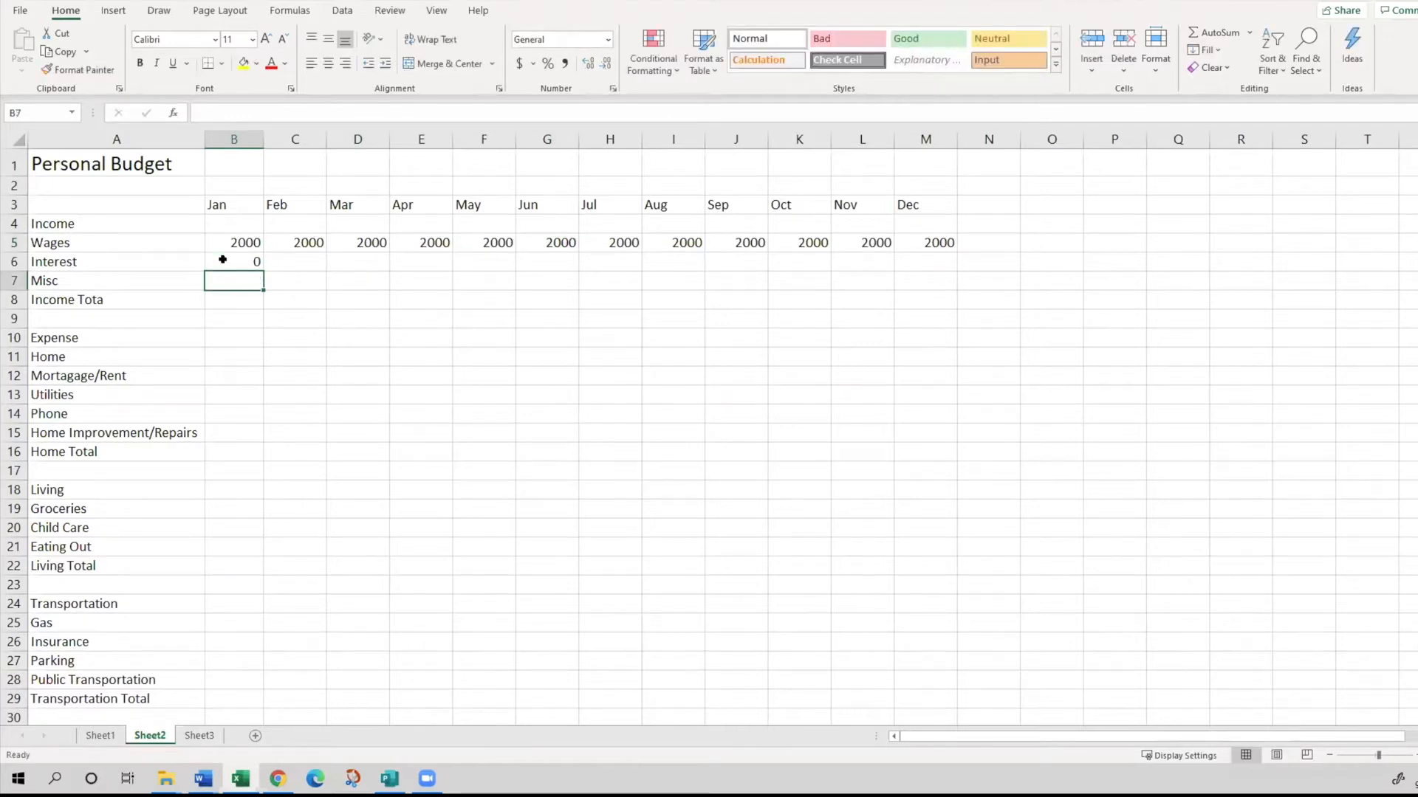
click(222, 259)
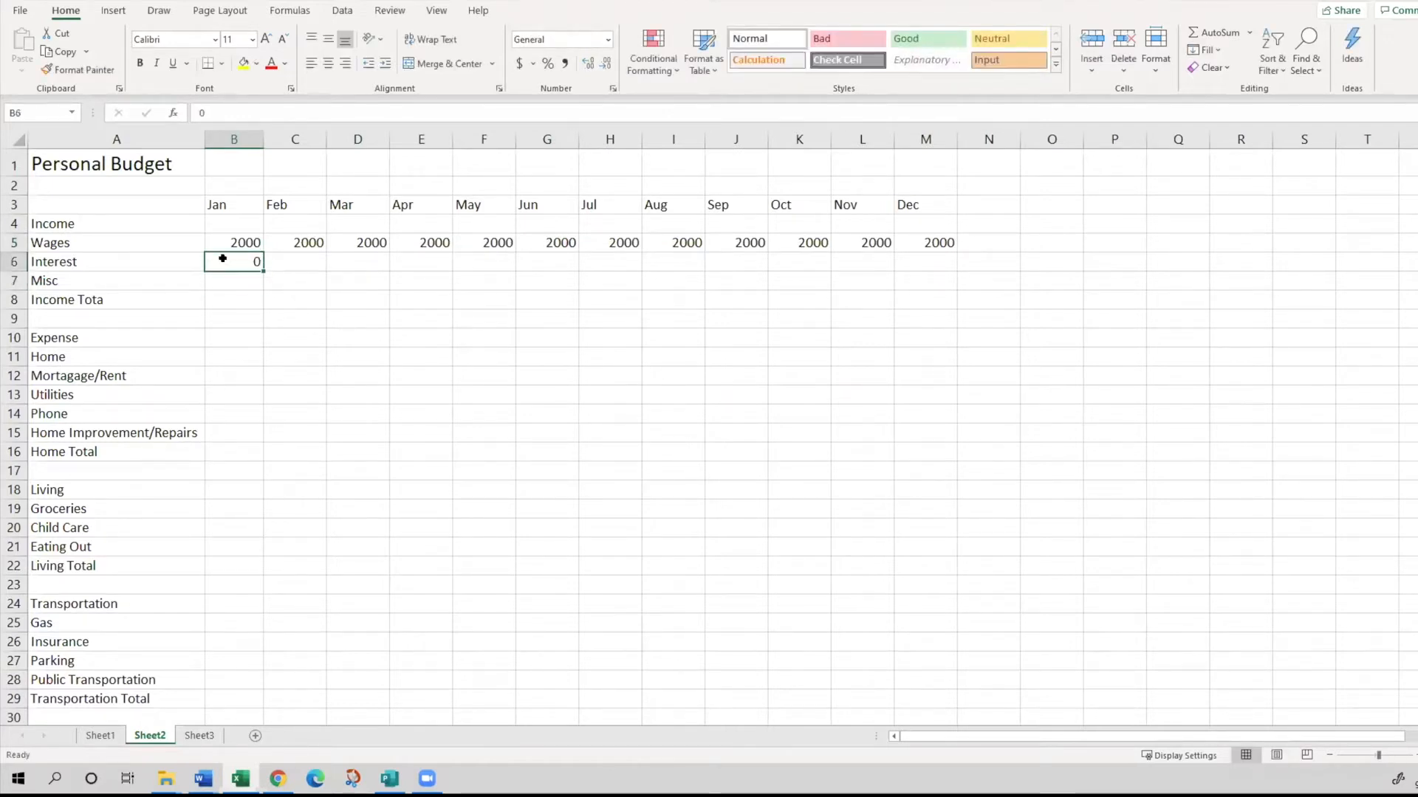
drag(264, 271, 939, 262)
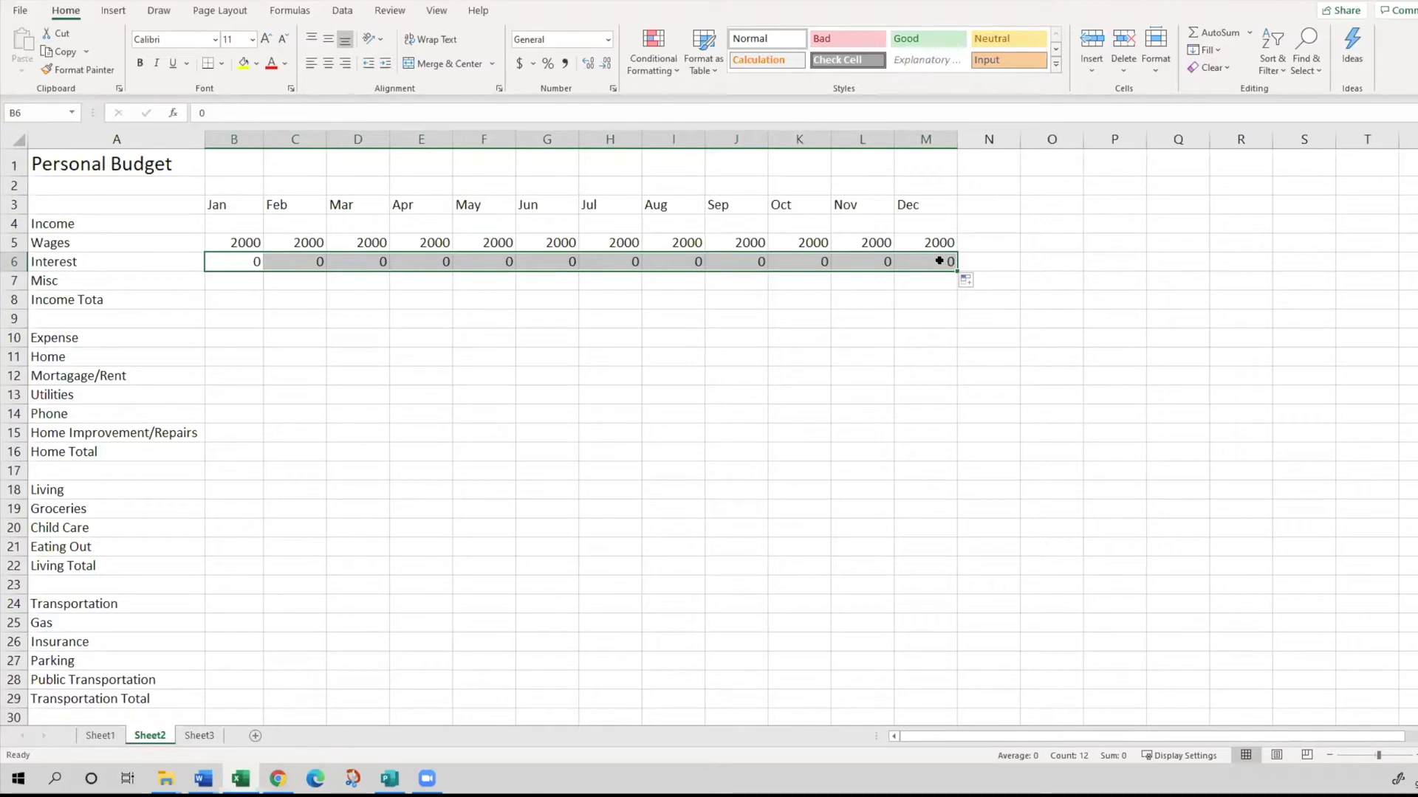
- Enter 0 as the January miscellaneous income in B7 and fill it across through December in M7
click(237, 274)
text(0)
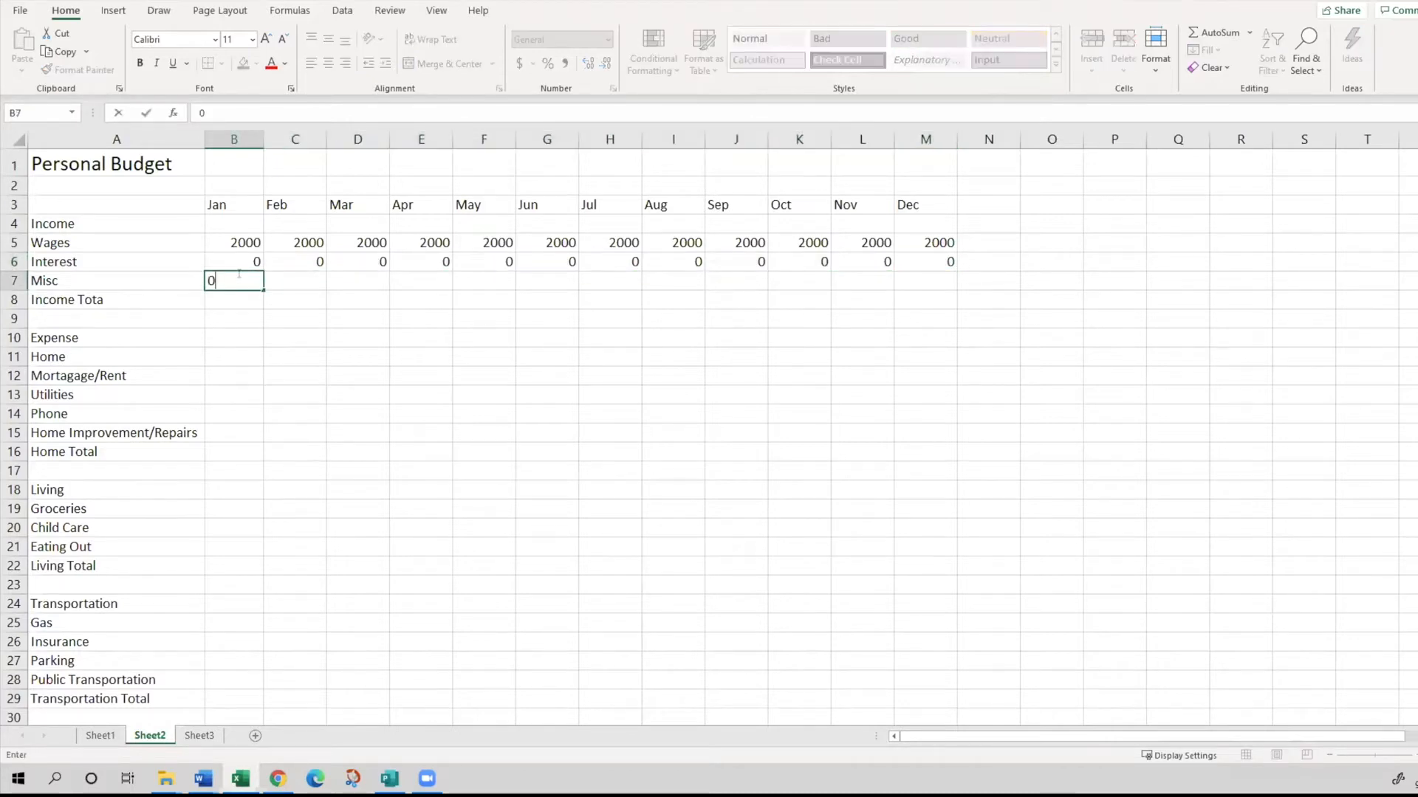
key(Return)
click(244, 282)
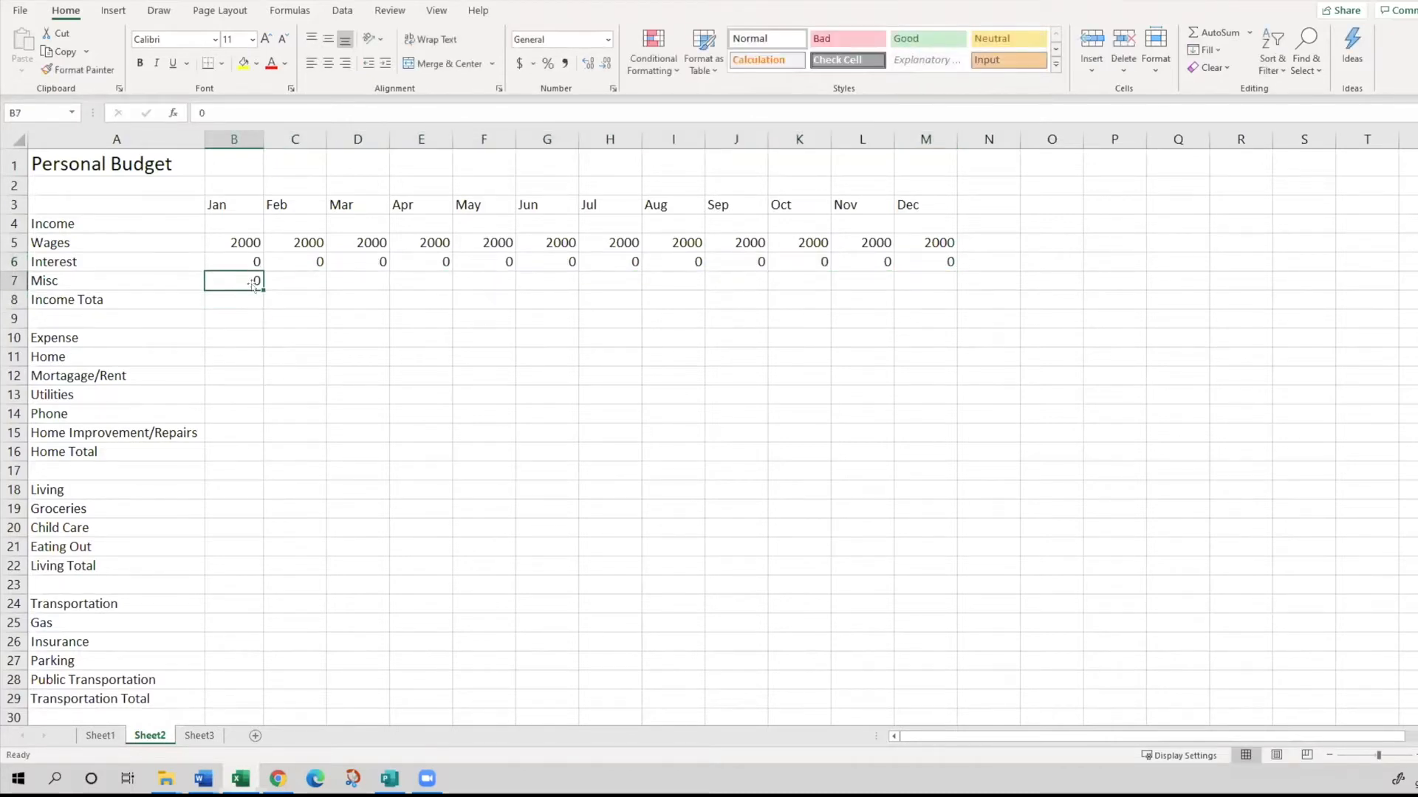
drag(263, 290, 952, 287)
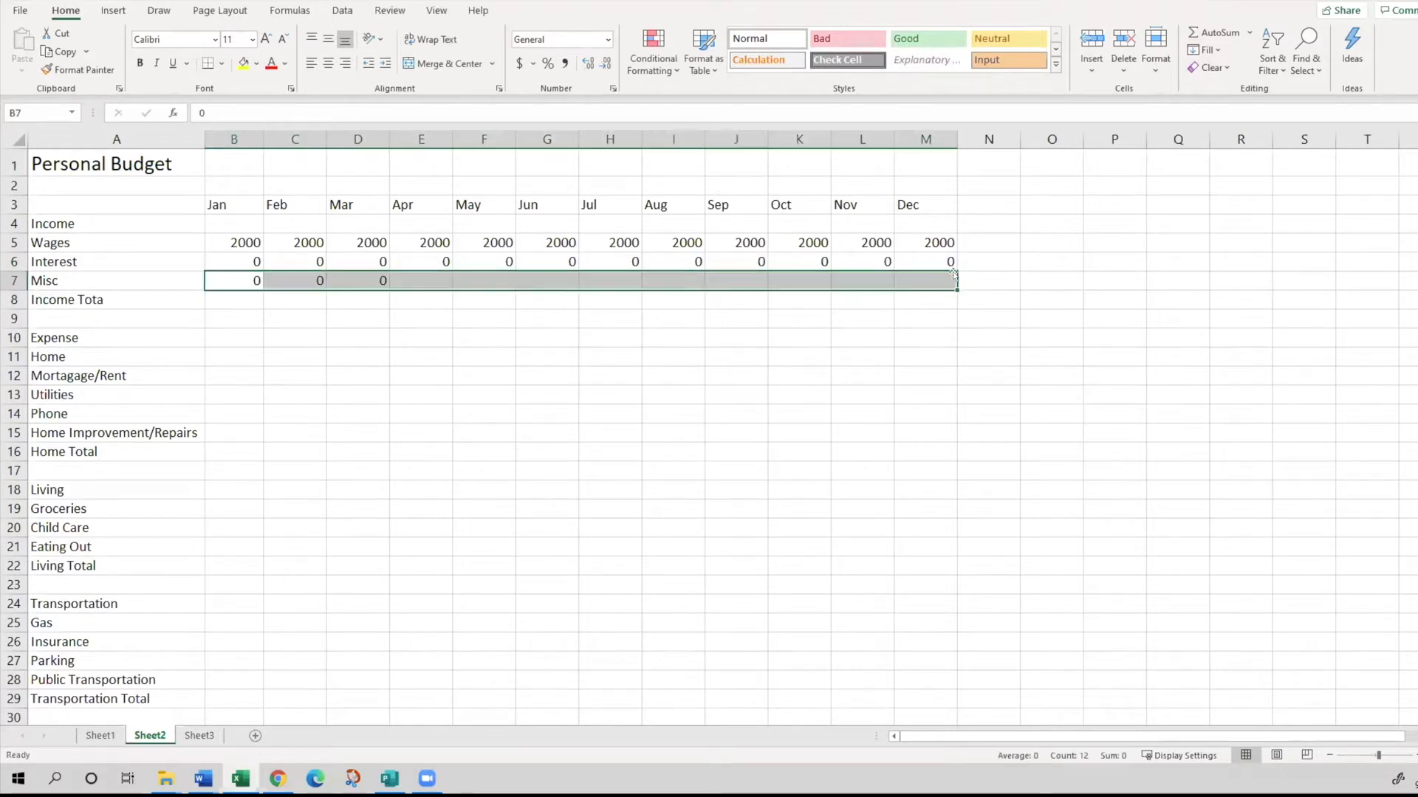
- Try entering 1+1 without an equals sign in the January income total cell B8, and clear the cell
click(236, 292)
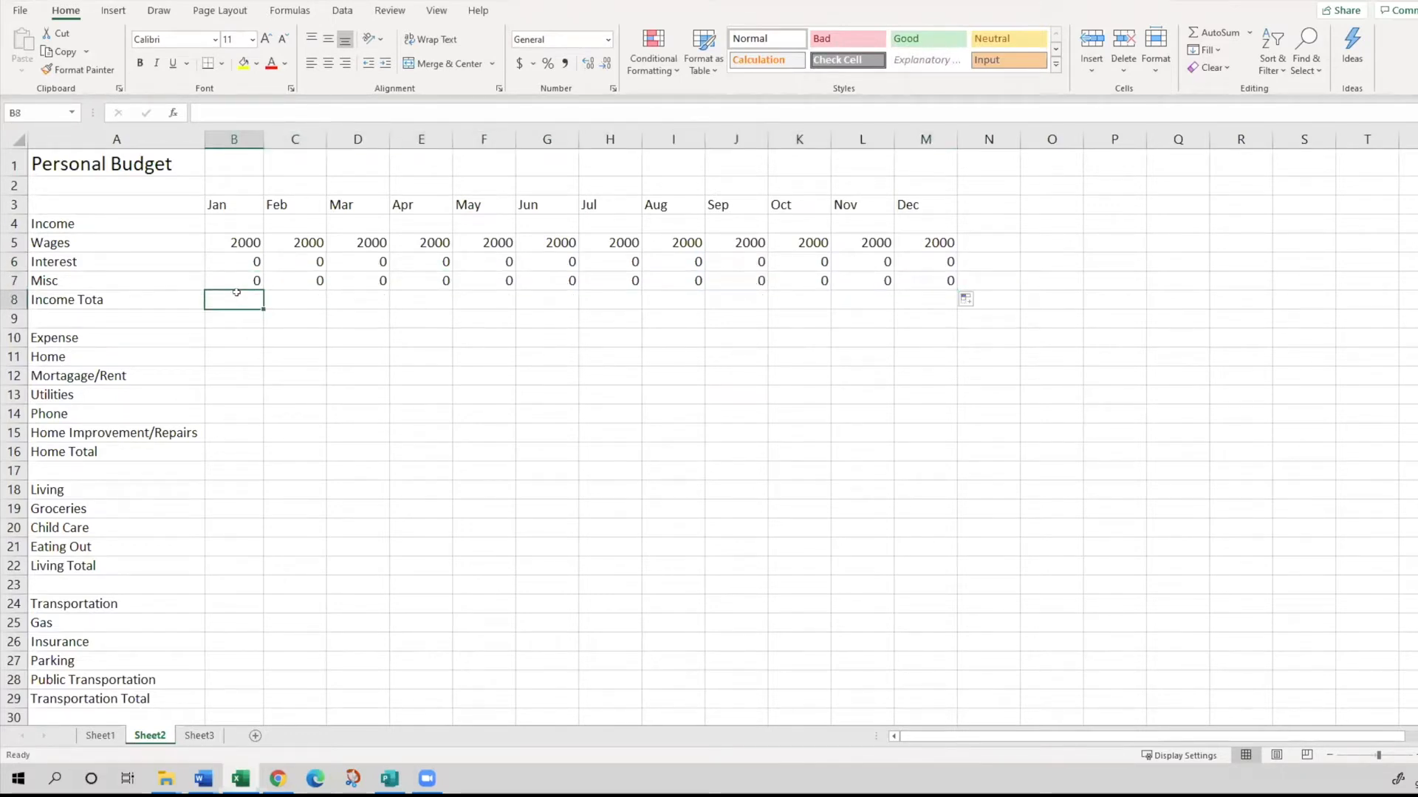
key(alt+Tab)
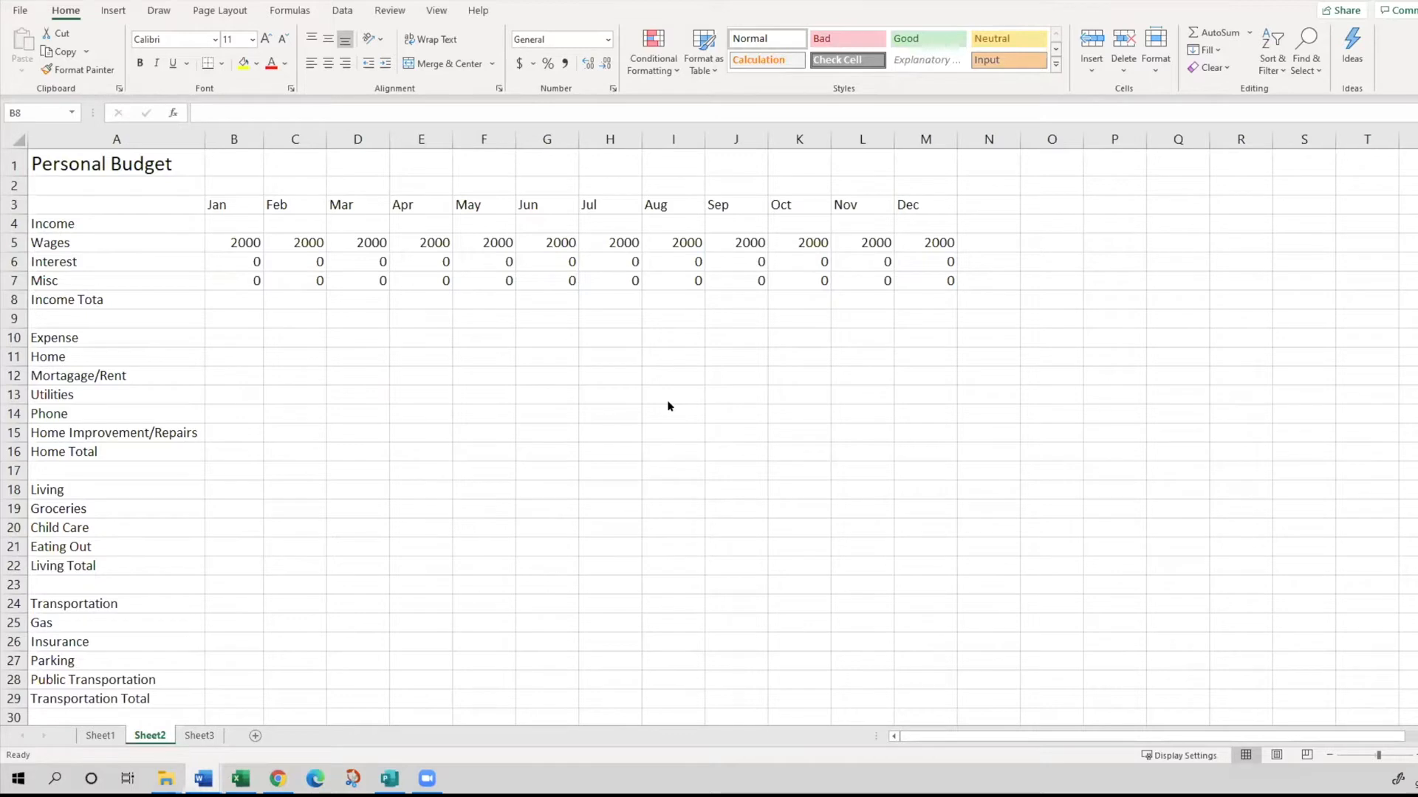
click(218, 103)
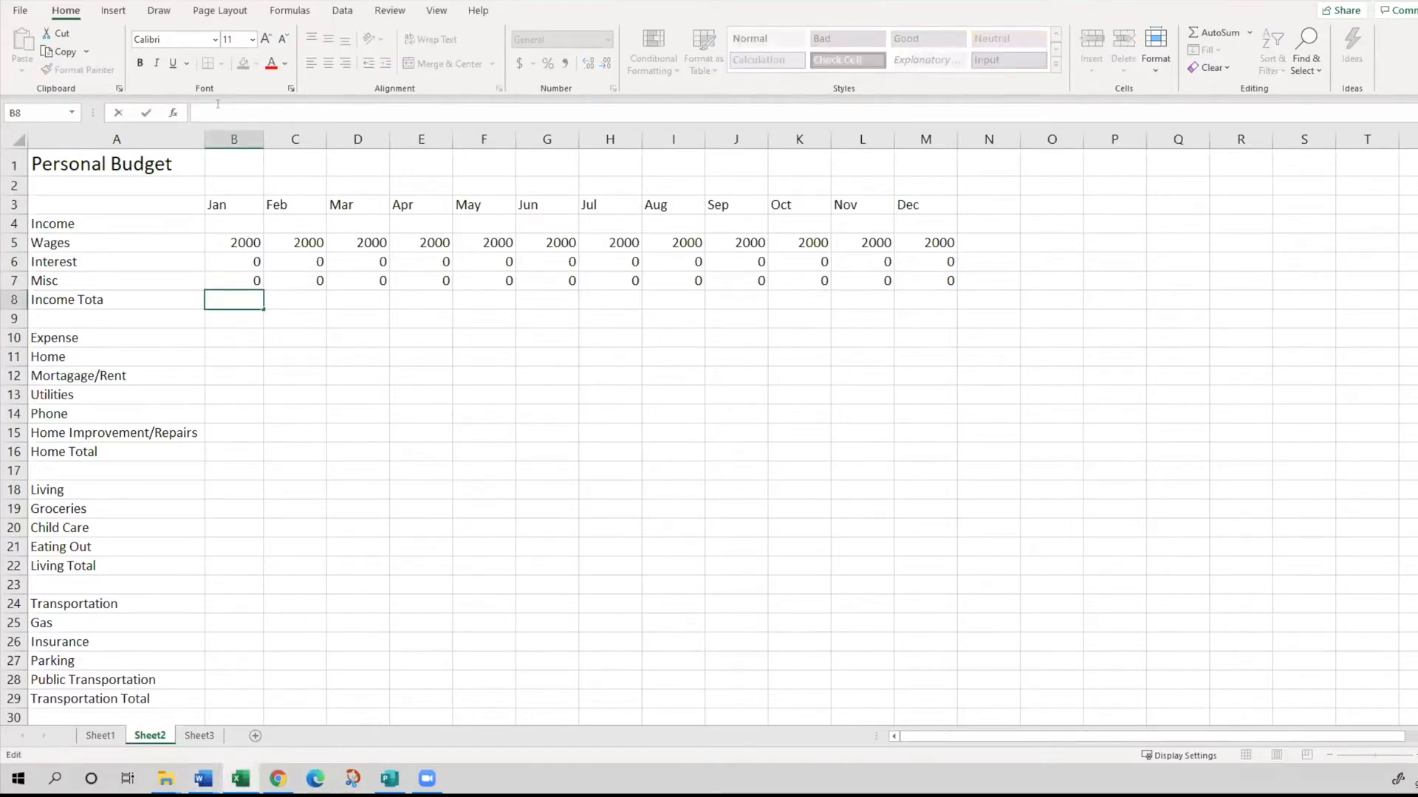
text(11)
key(BackSpace)
text(+1=x)
right_click(253, 317)
key(Escape)
click(226, 296)
key(Delete)
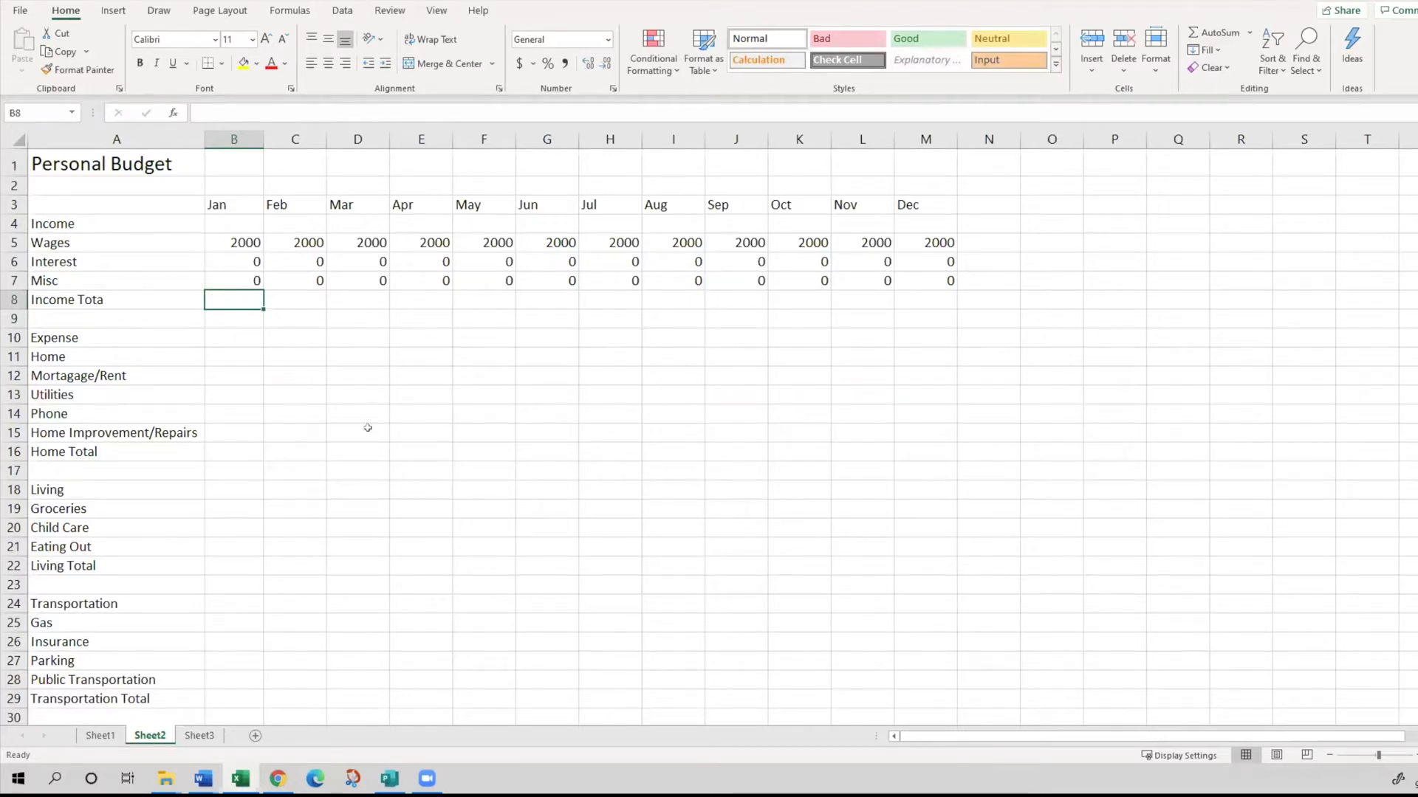
- Try totalling January income in B8 with the literal-number formula =2000+0+0, and clear the cell
text(=)
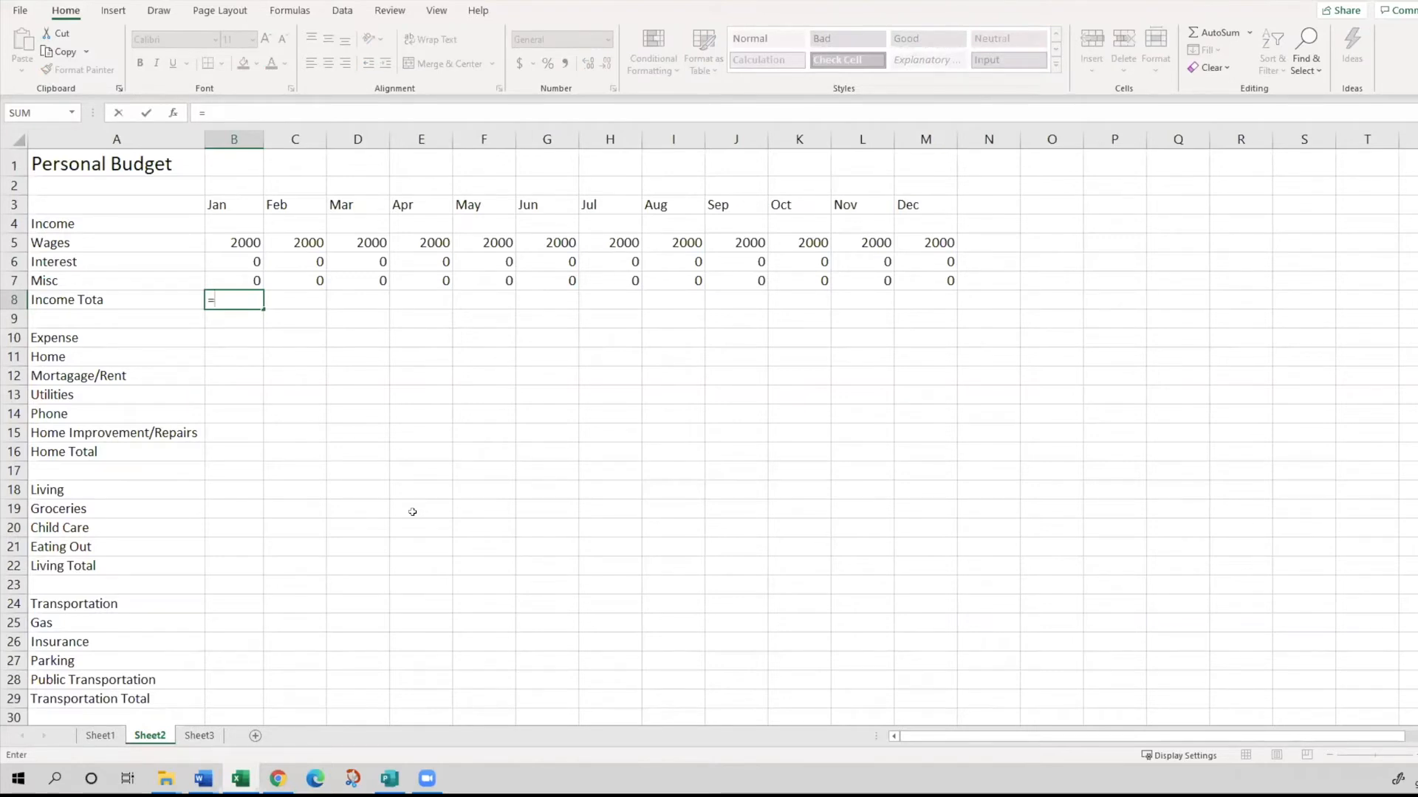
text(2)
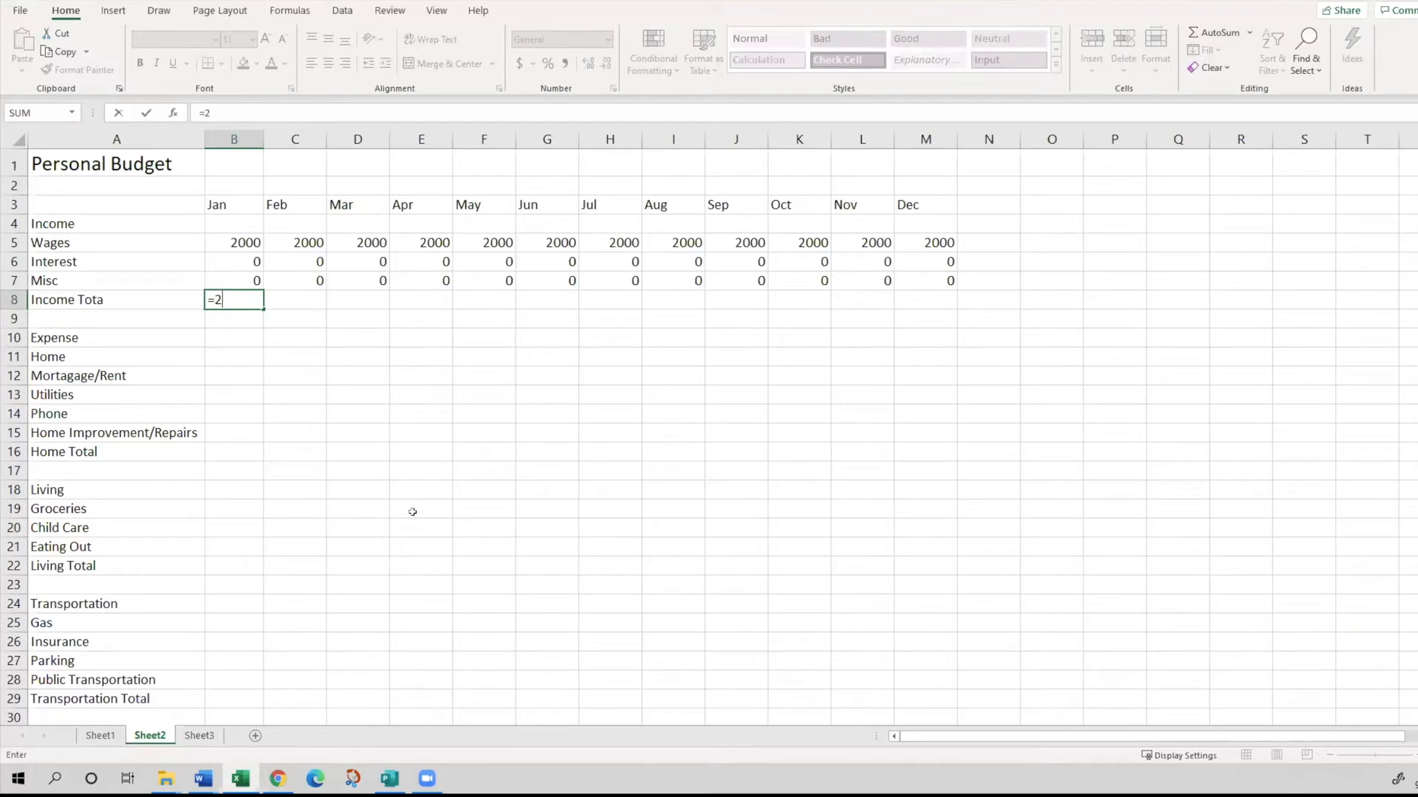
text(000+0+0)
key(Return)
key(Up)
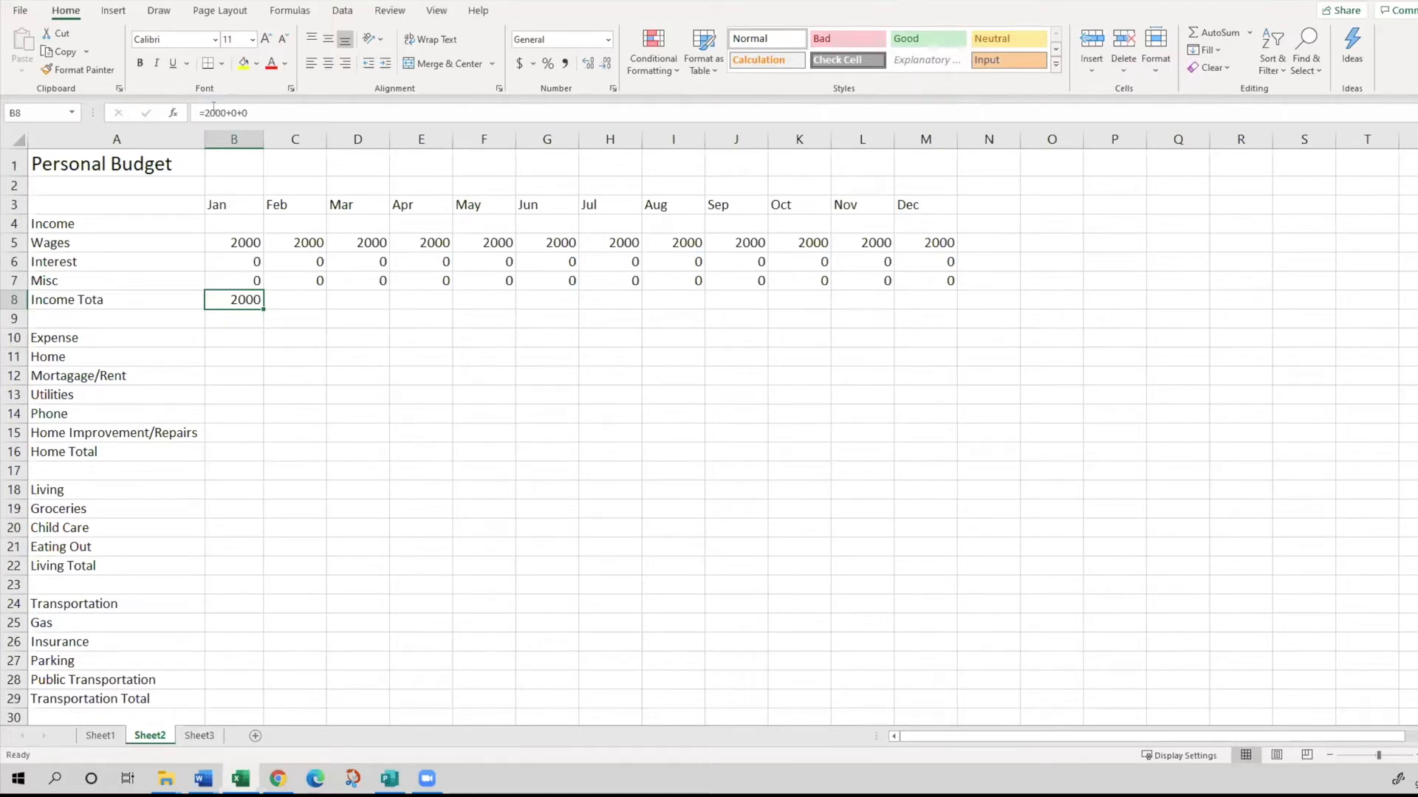
drag(251, 112, 204, 112)
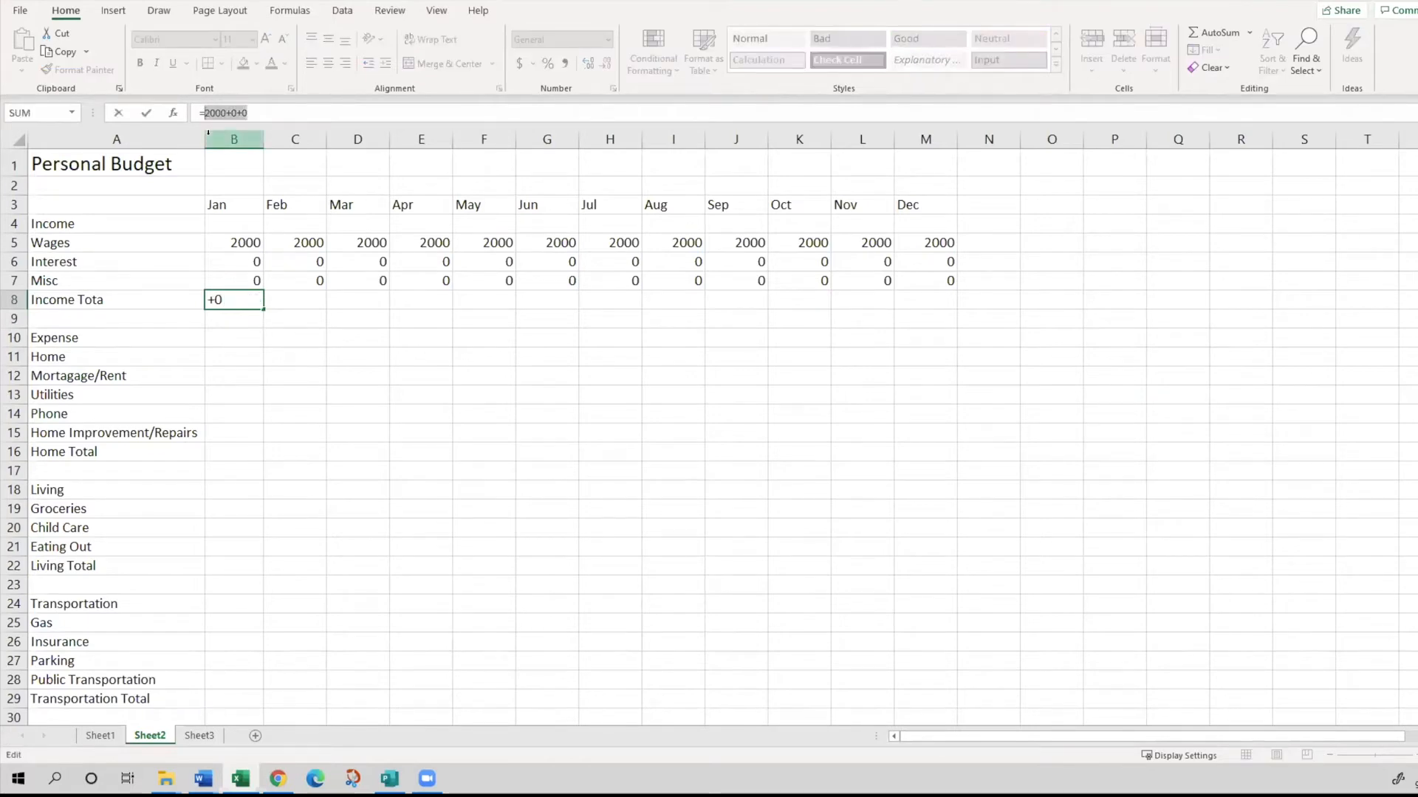
key(Escape)
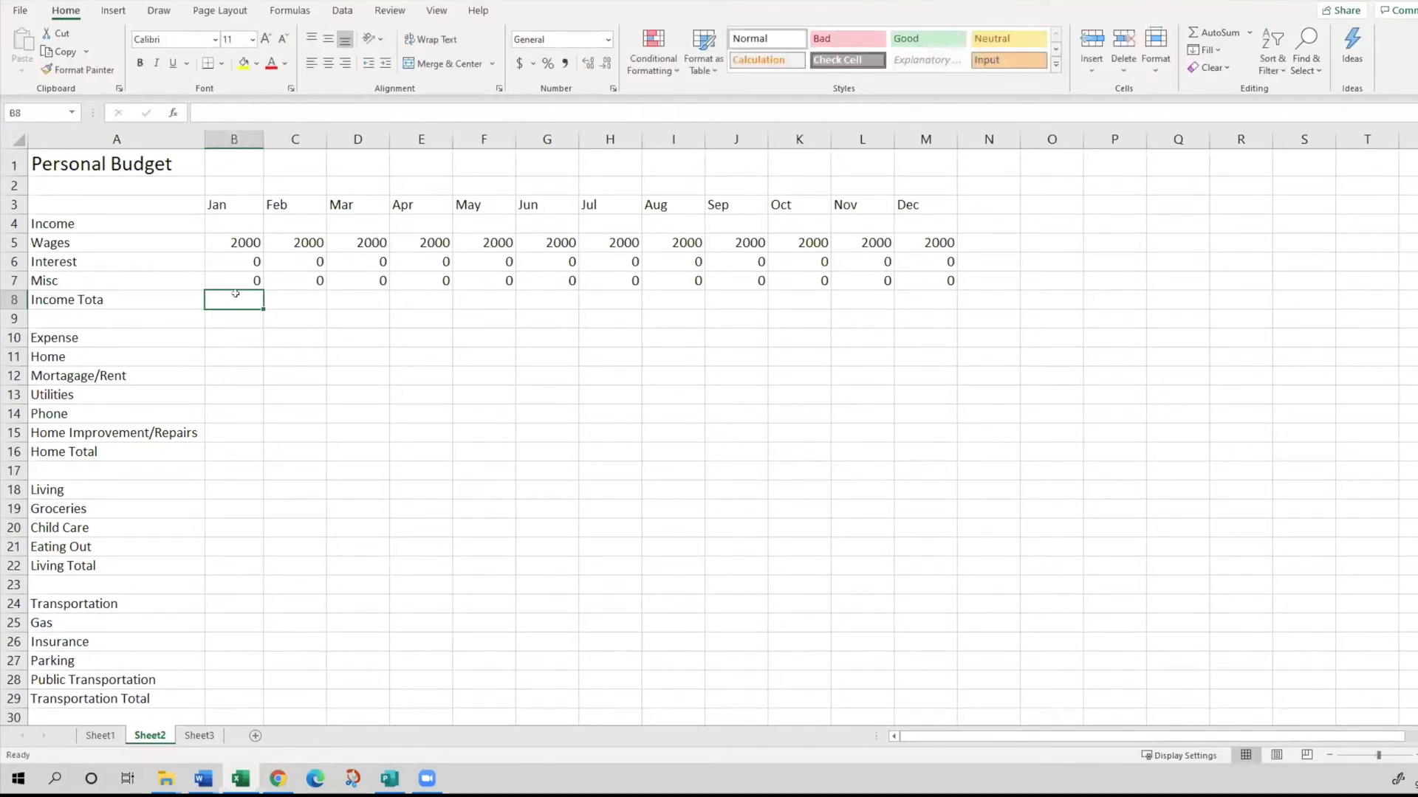
- Total January income in B8 with the cell-reference formula =B5+B6+B7
text(=)
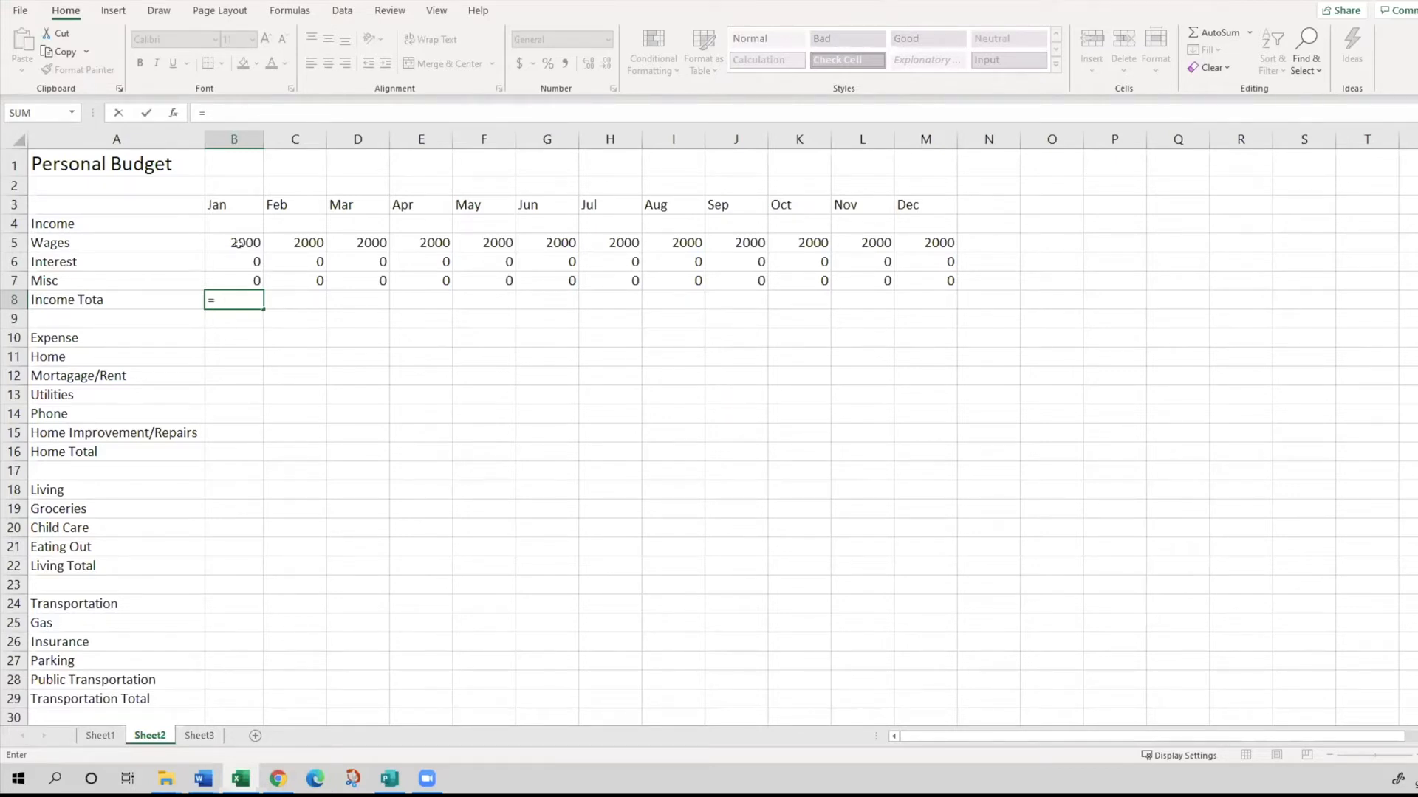
text(B)
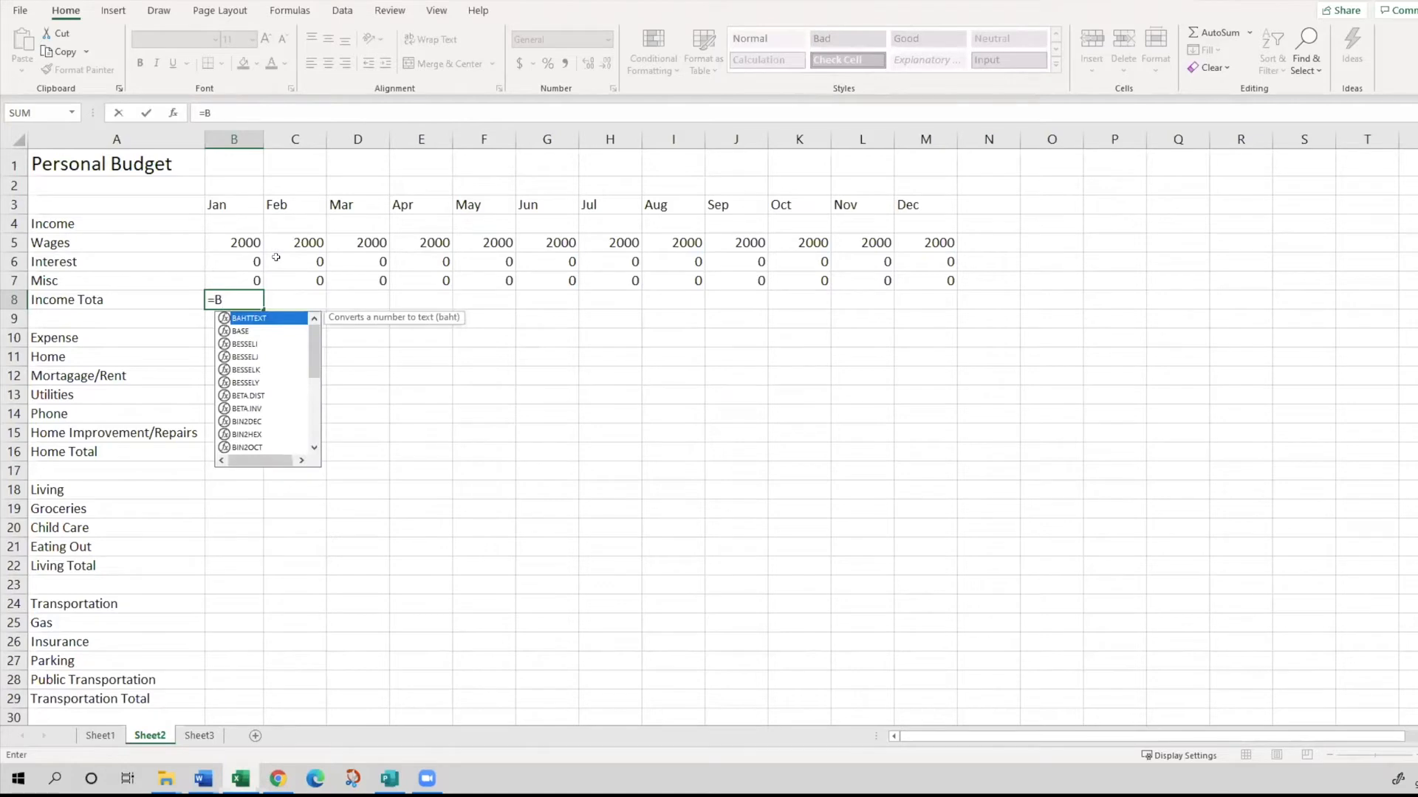
text(5+)
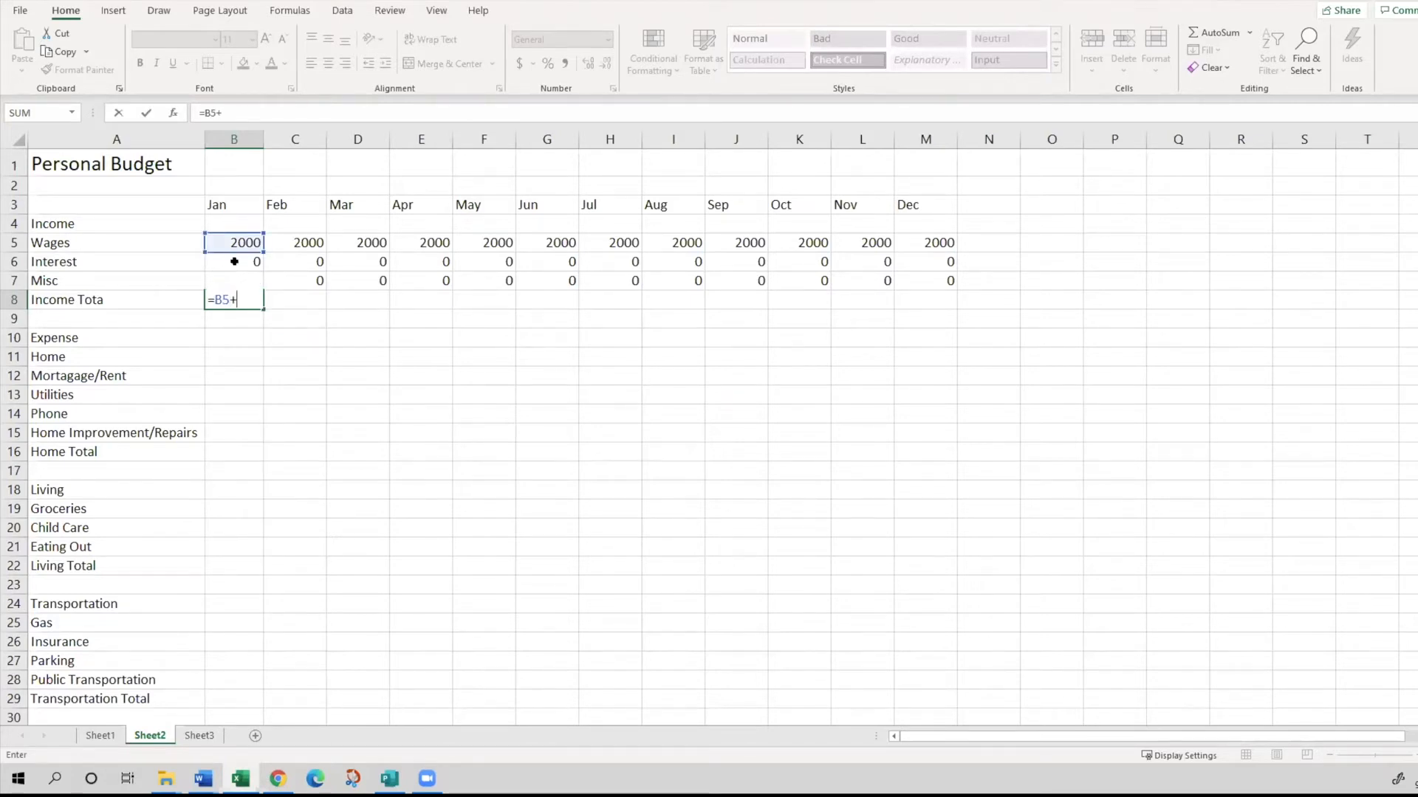
text(B)
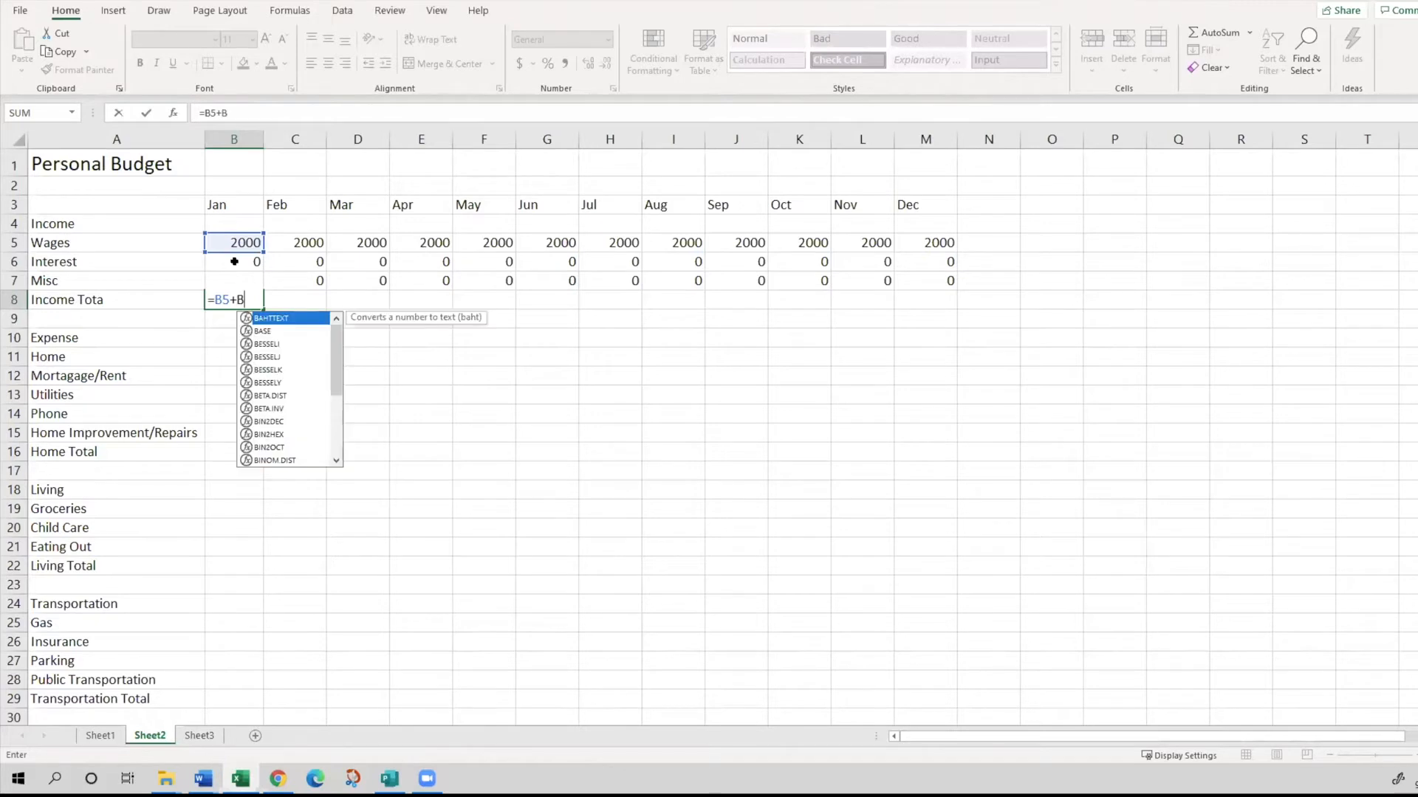
text(6)
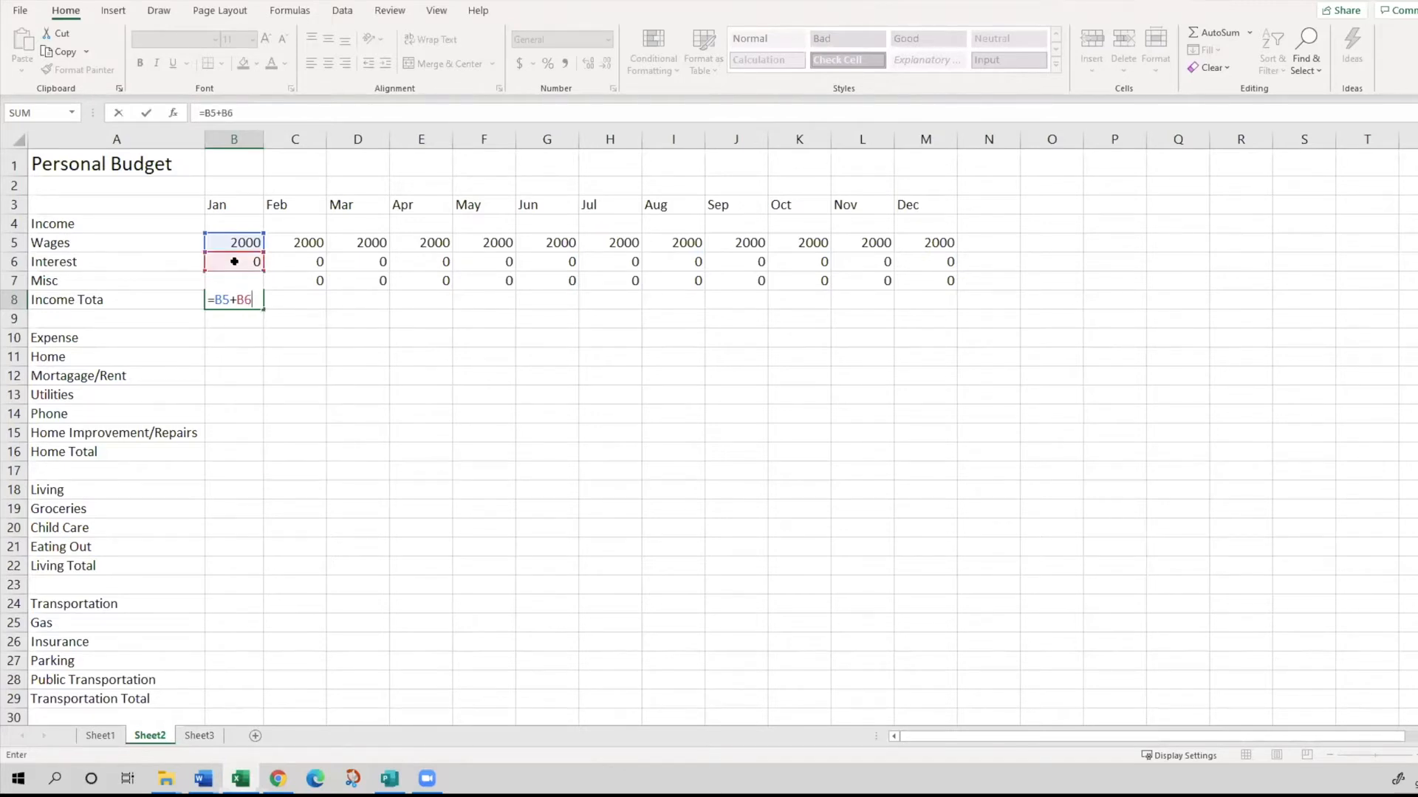
text(+)
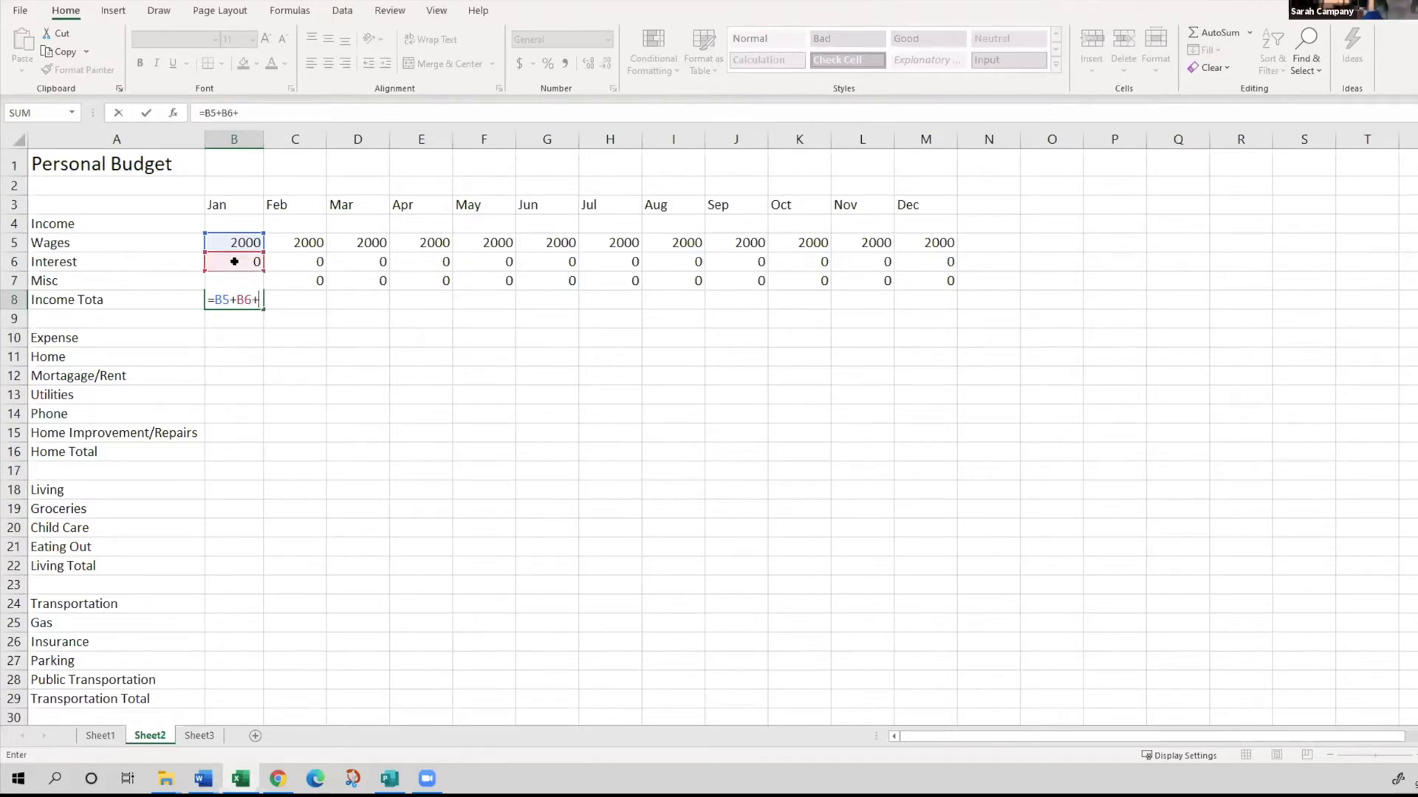
text(B)
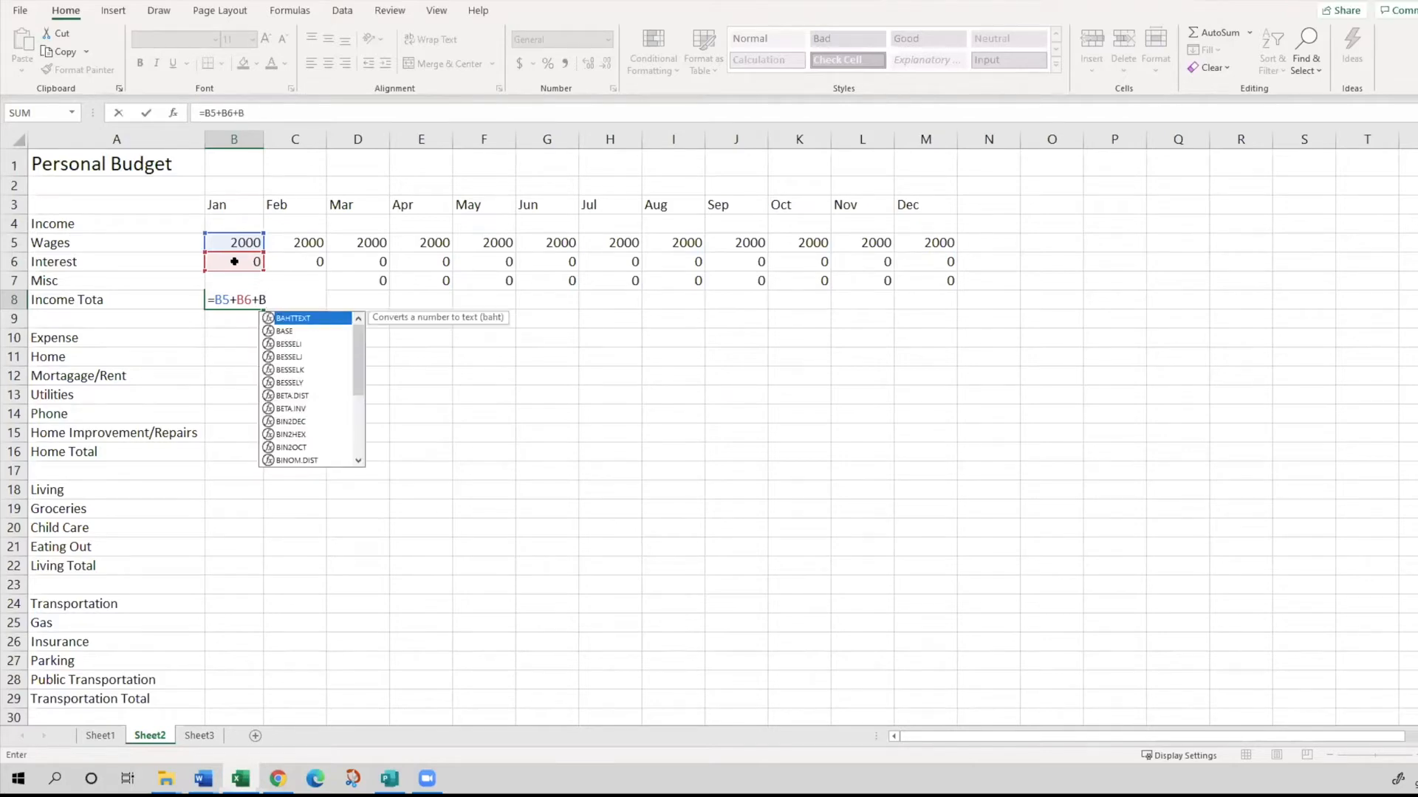
text(7)
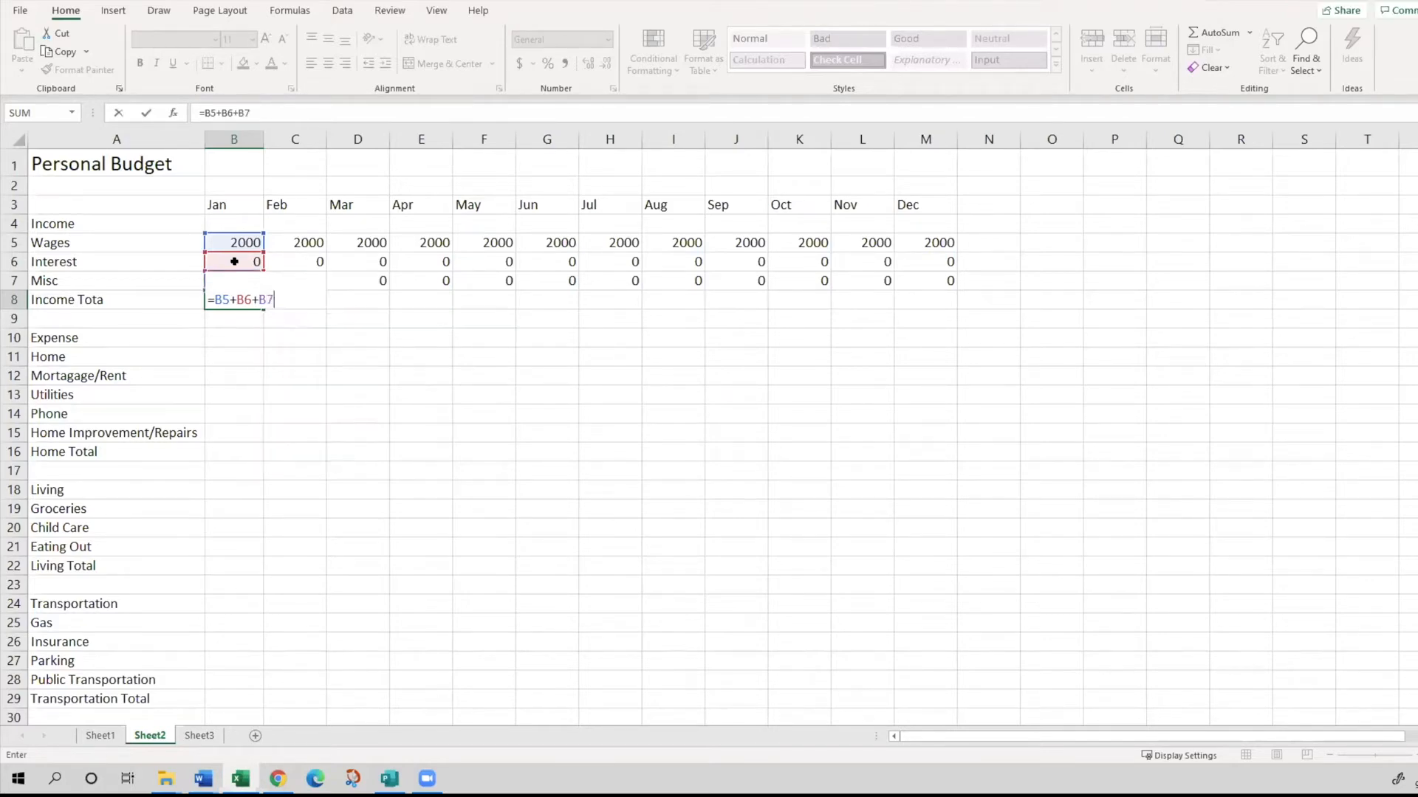
key(Return)
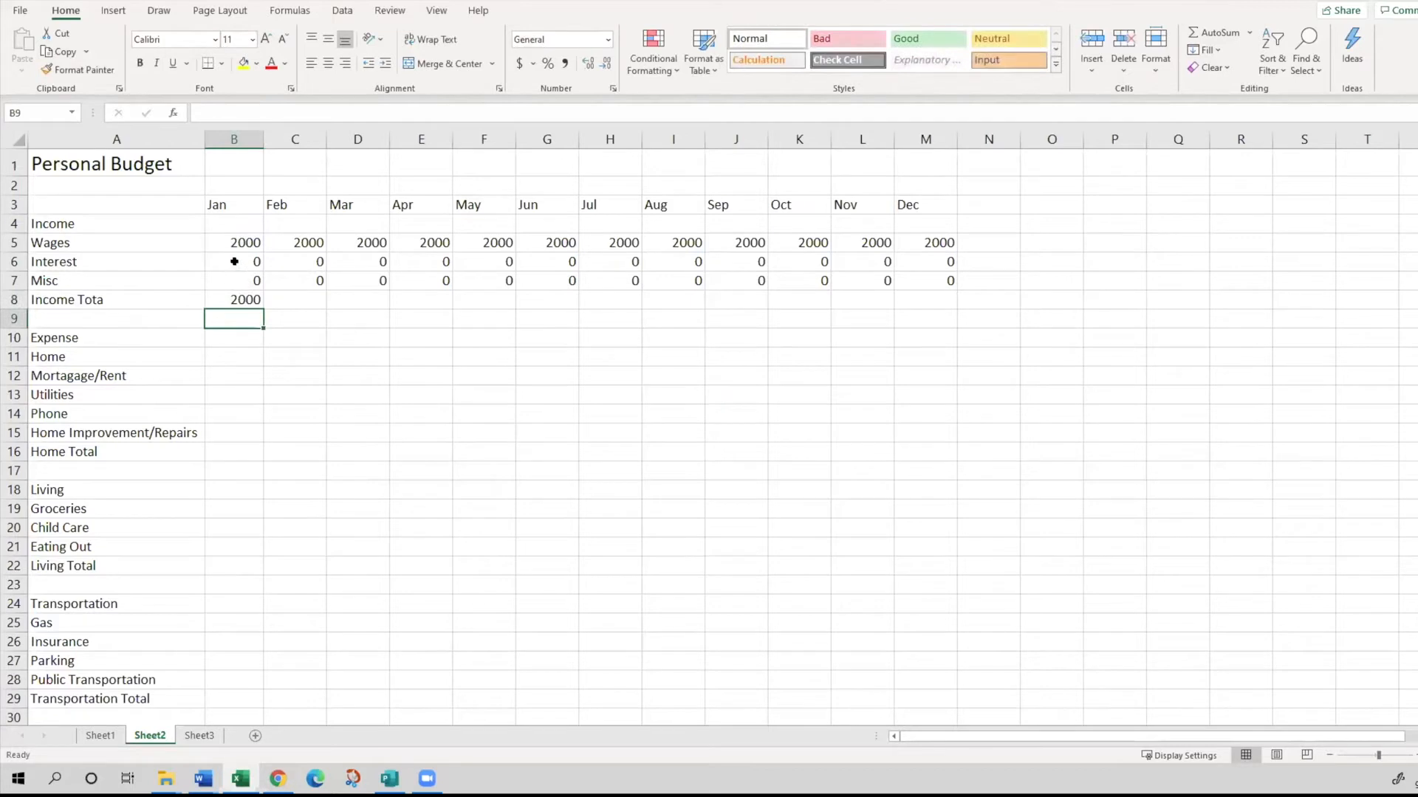
key(Up)
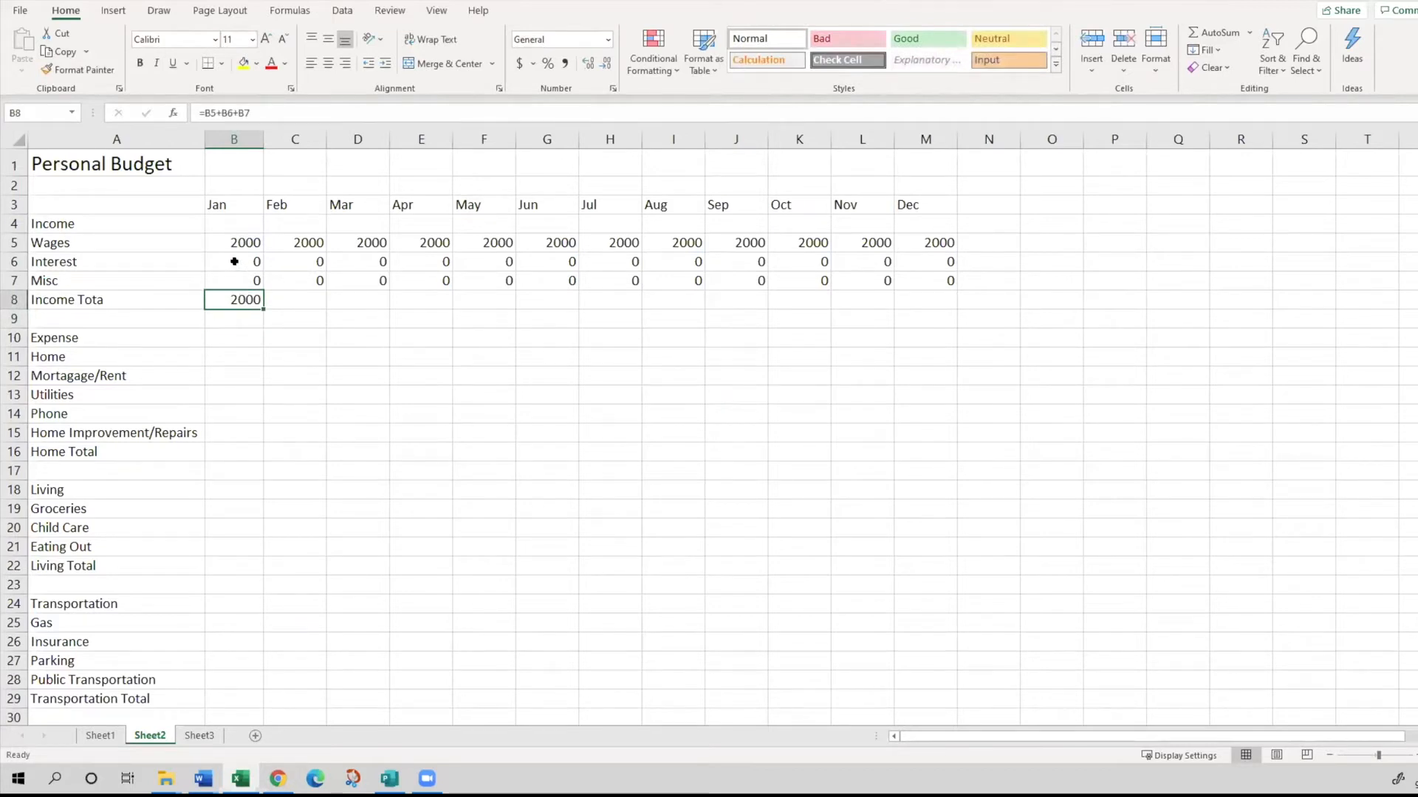
key(alt+Tab)
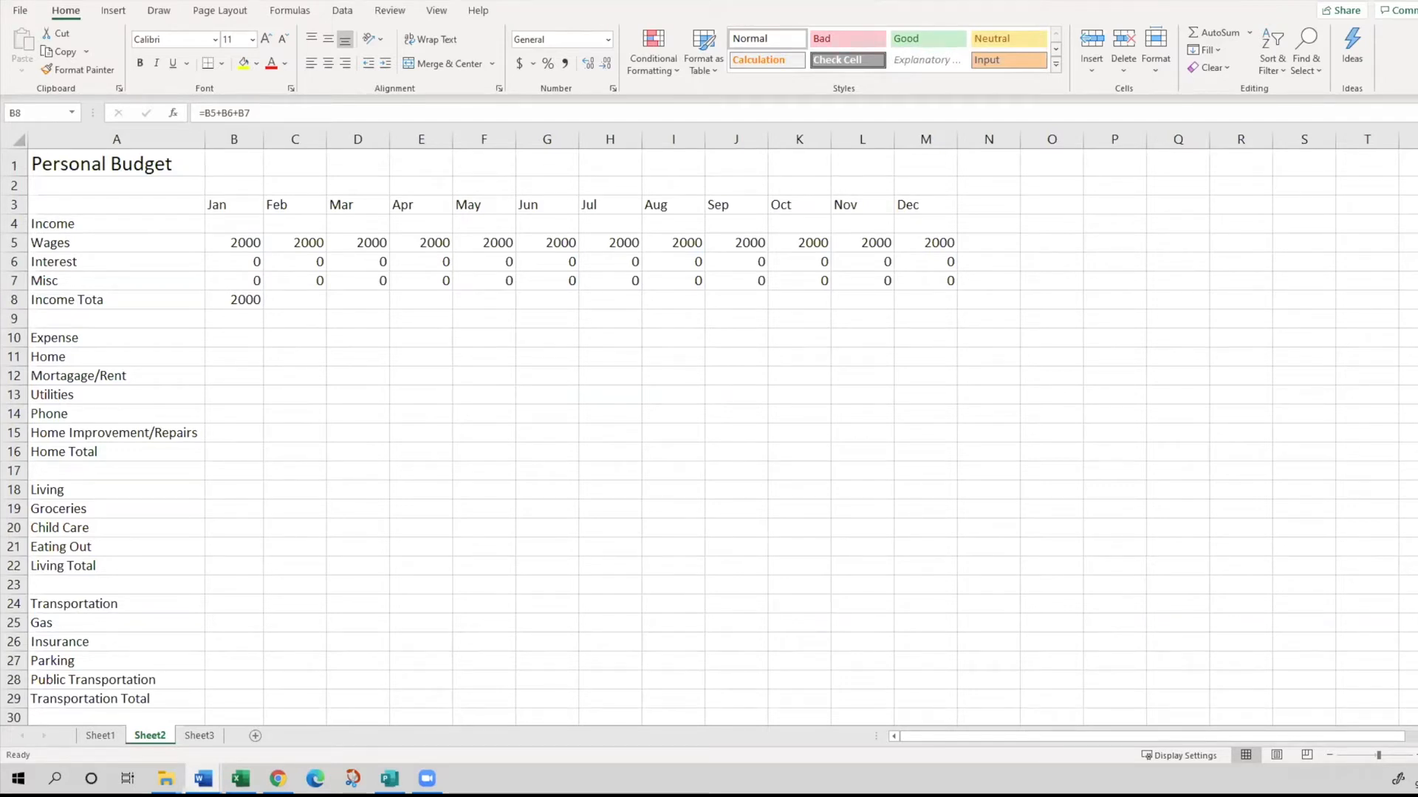
click(222, 299)
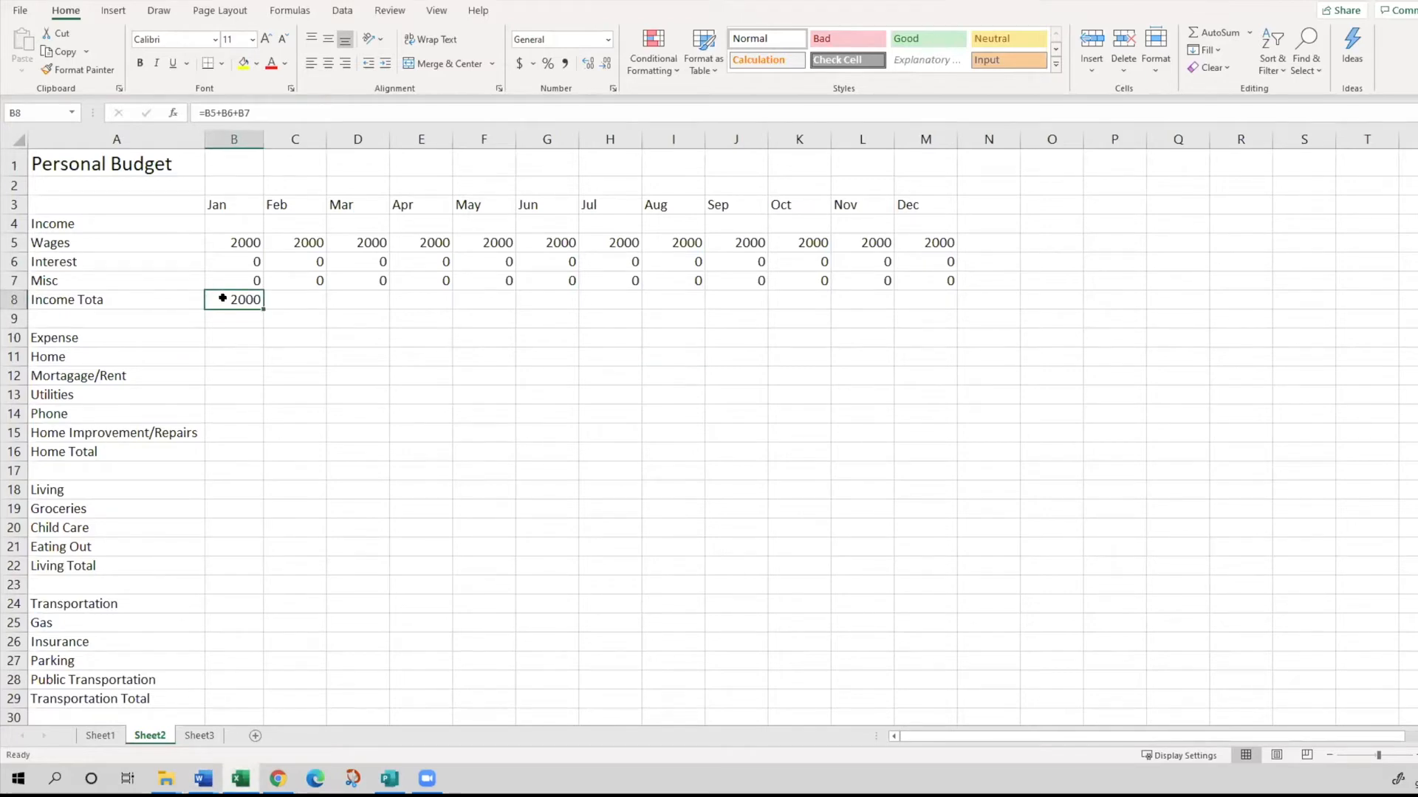
key(alt+Tab)
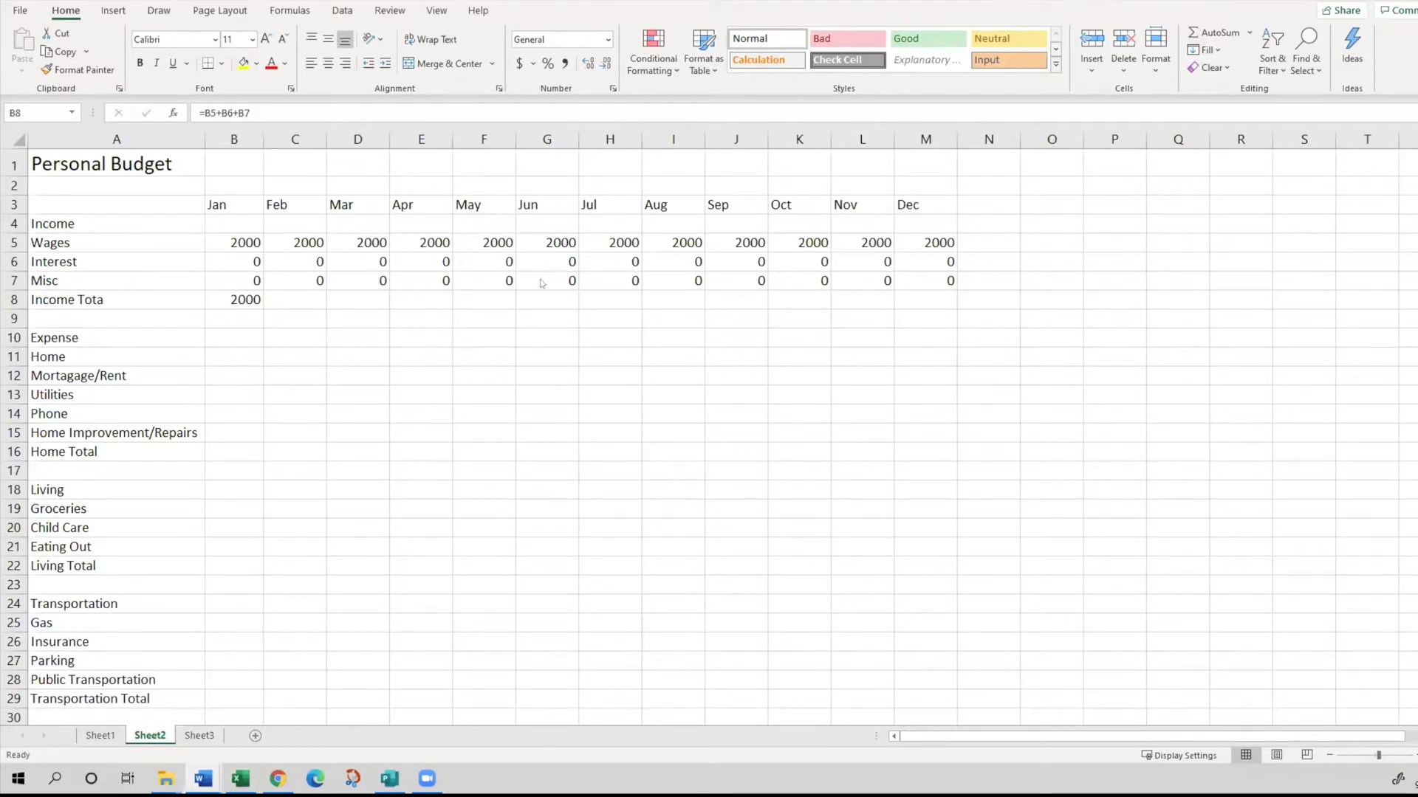
- Fill the January income total formula from B8 across through December in M8
click(235, 300)
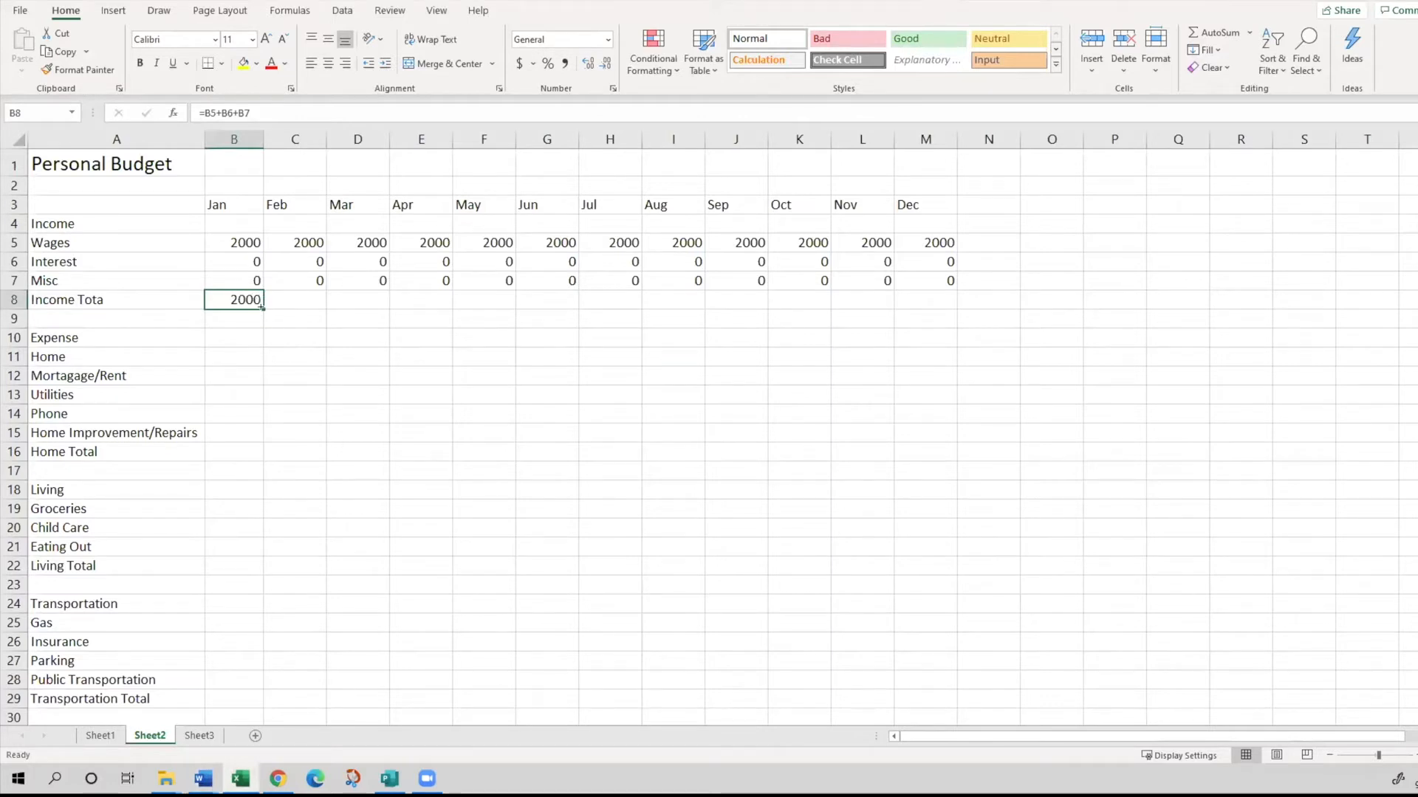
drag(262, 308, 261, 308)
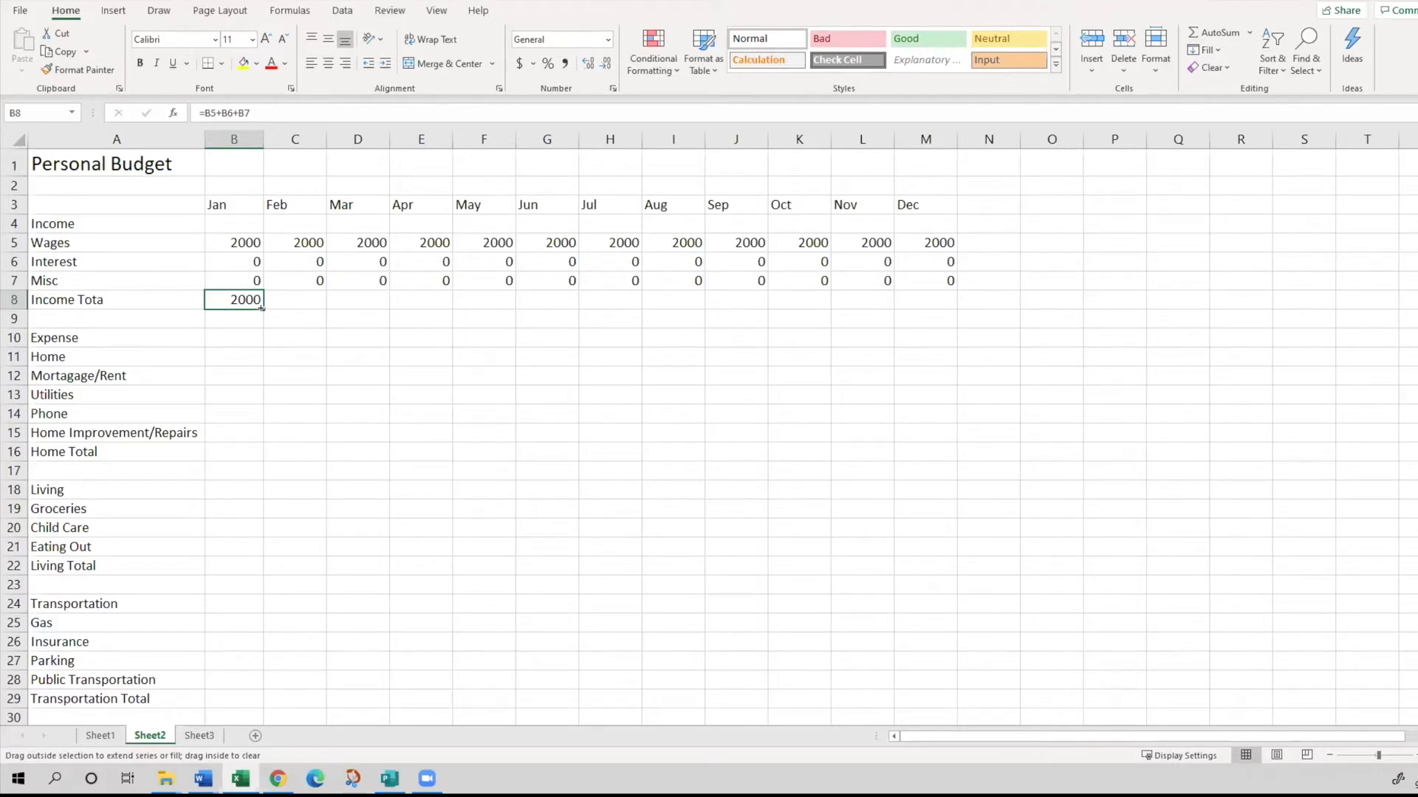
drag(264, 309, 955, 288)
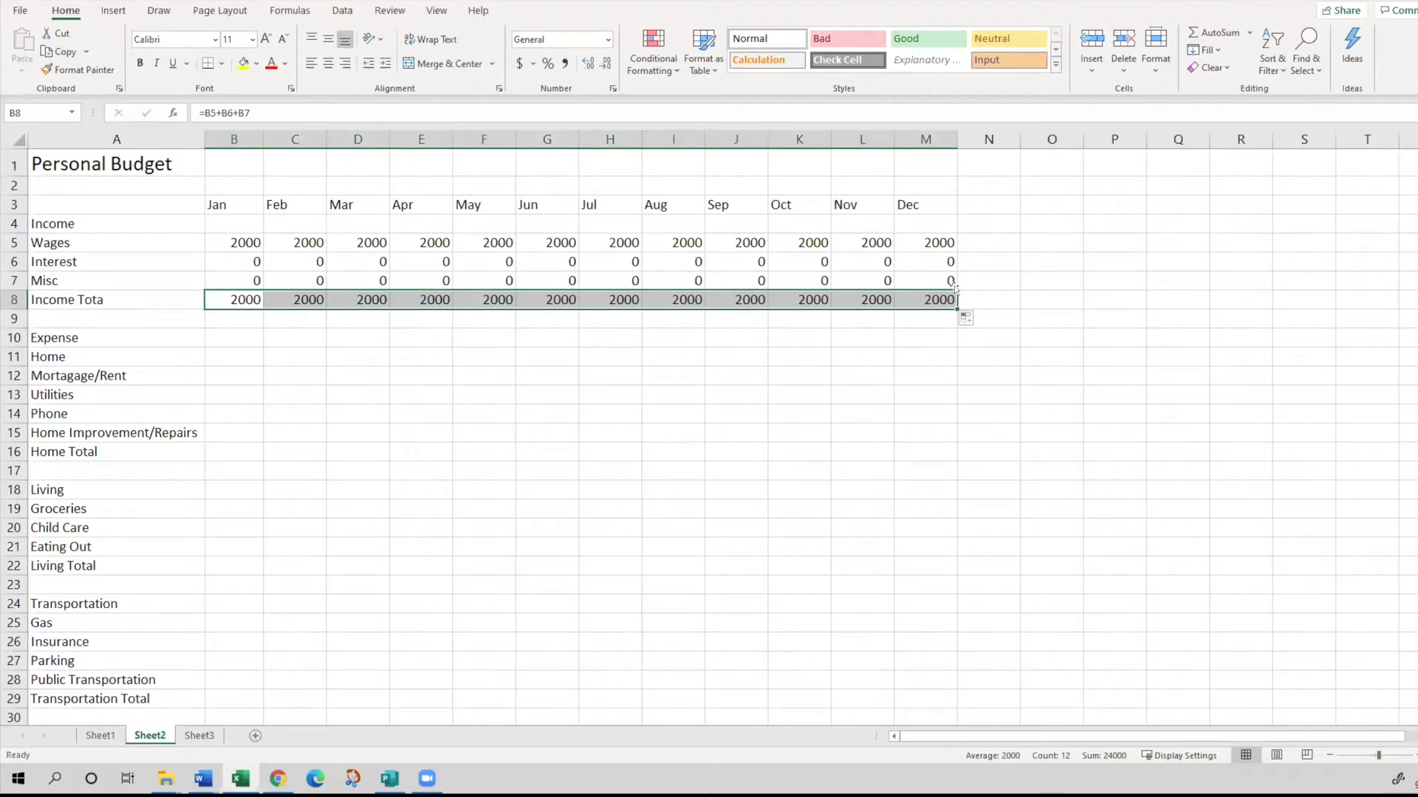
- Compare the income total formulas in the January cell B8 and the February cell C8
click(300, 296)
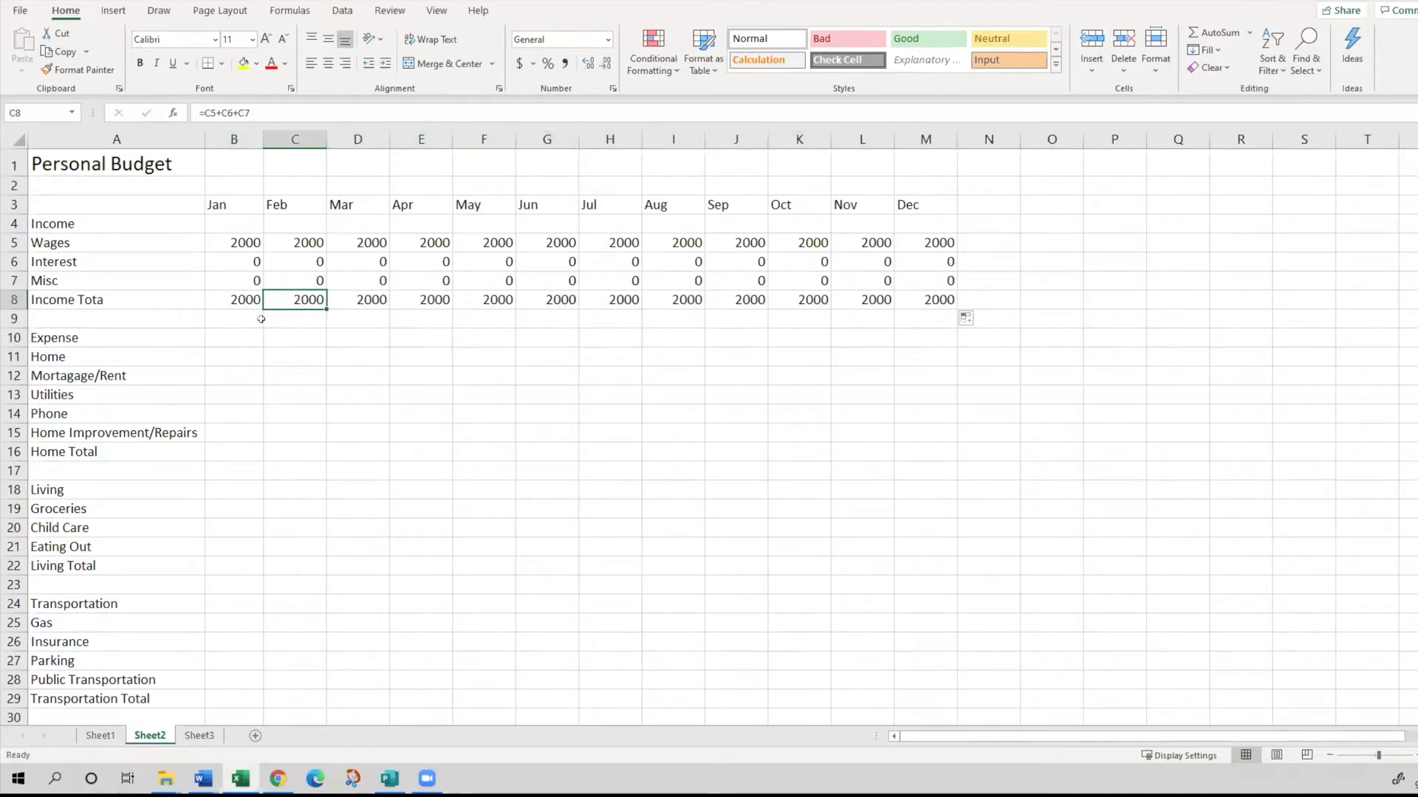
click(229, 296)
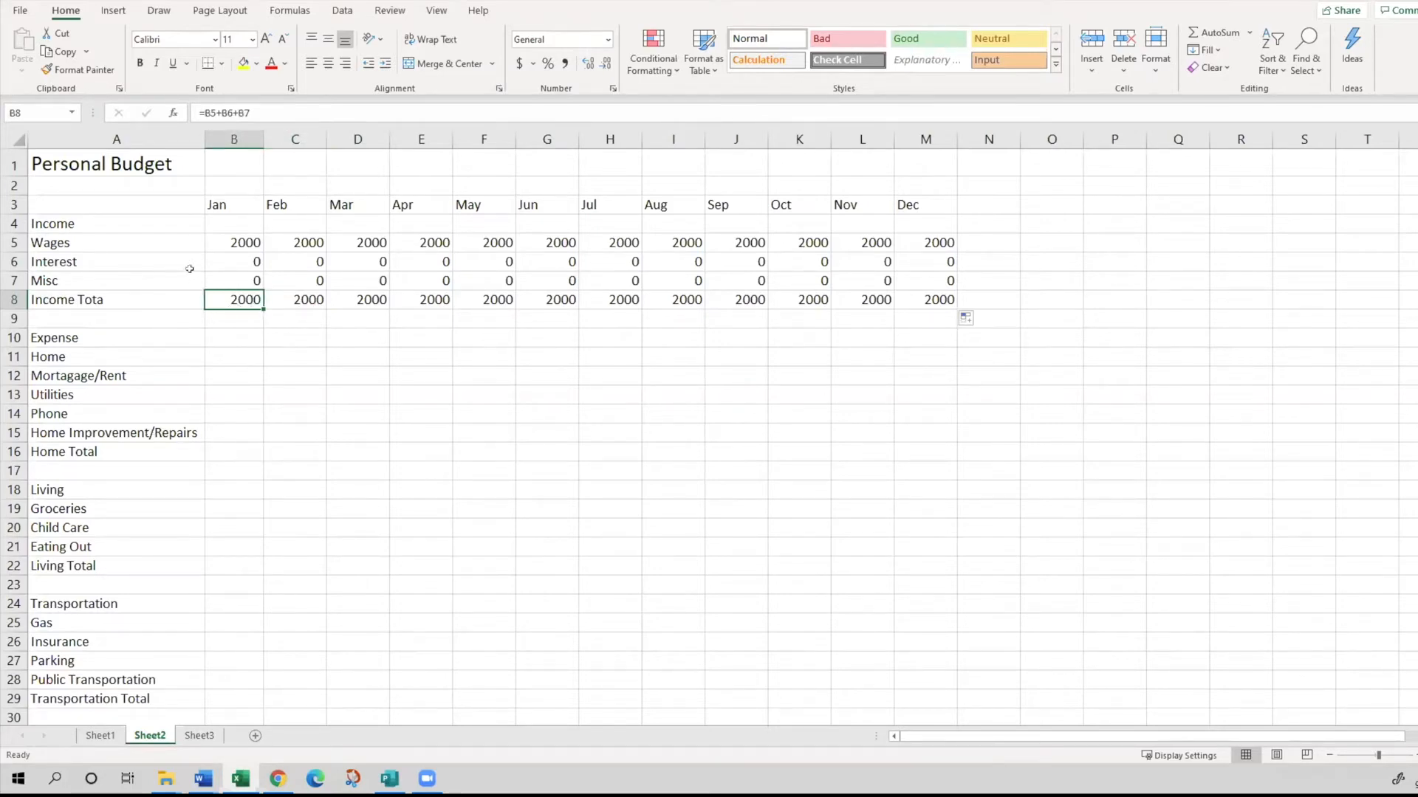
click(301, 297)
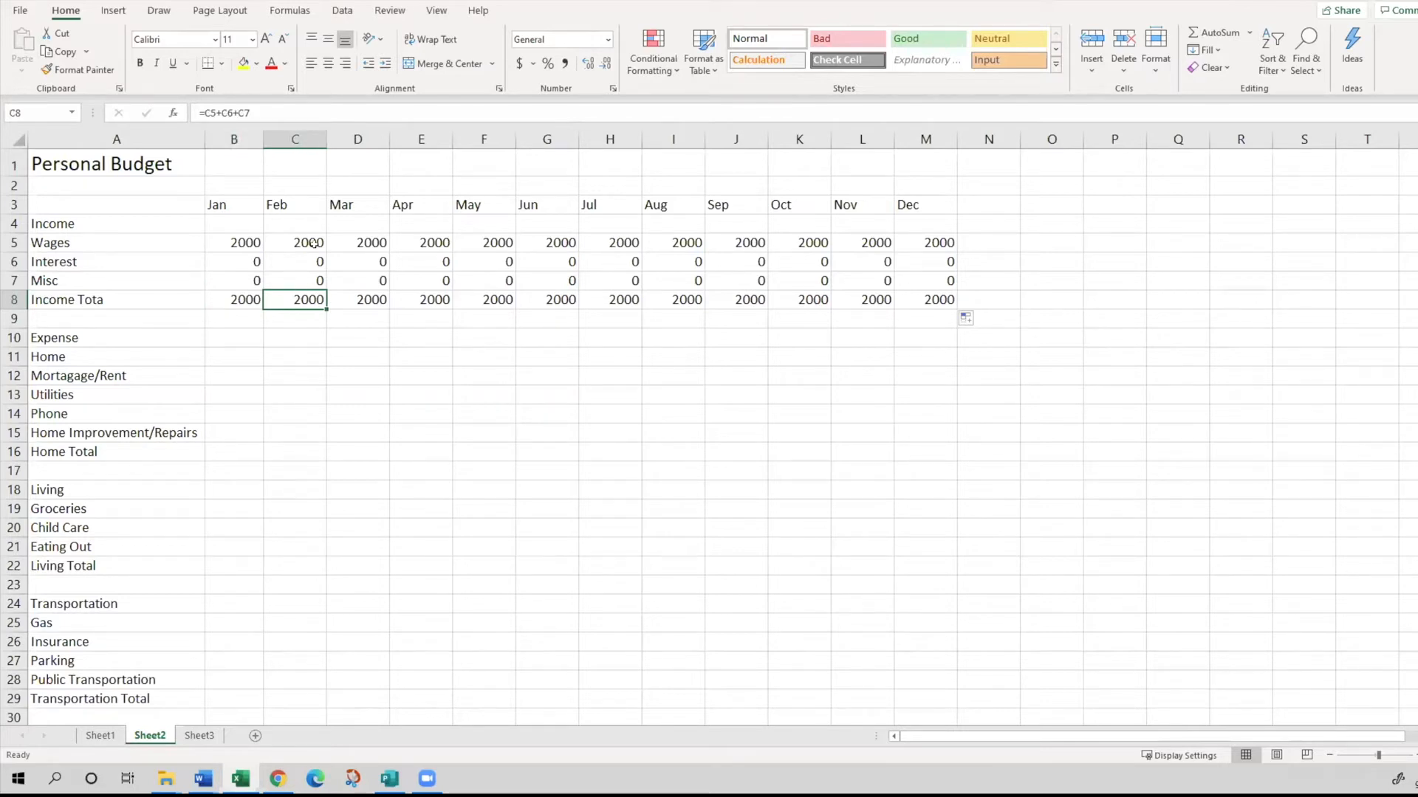
click(236, 298)
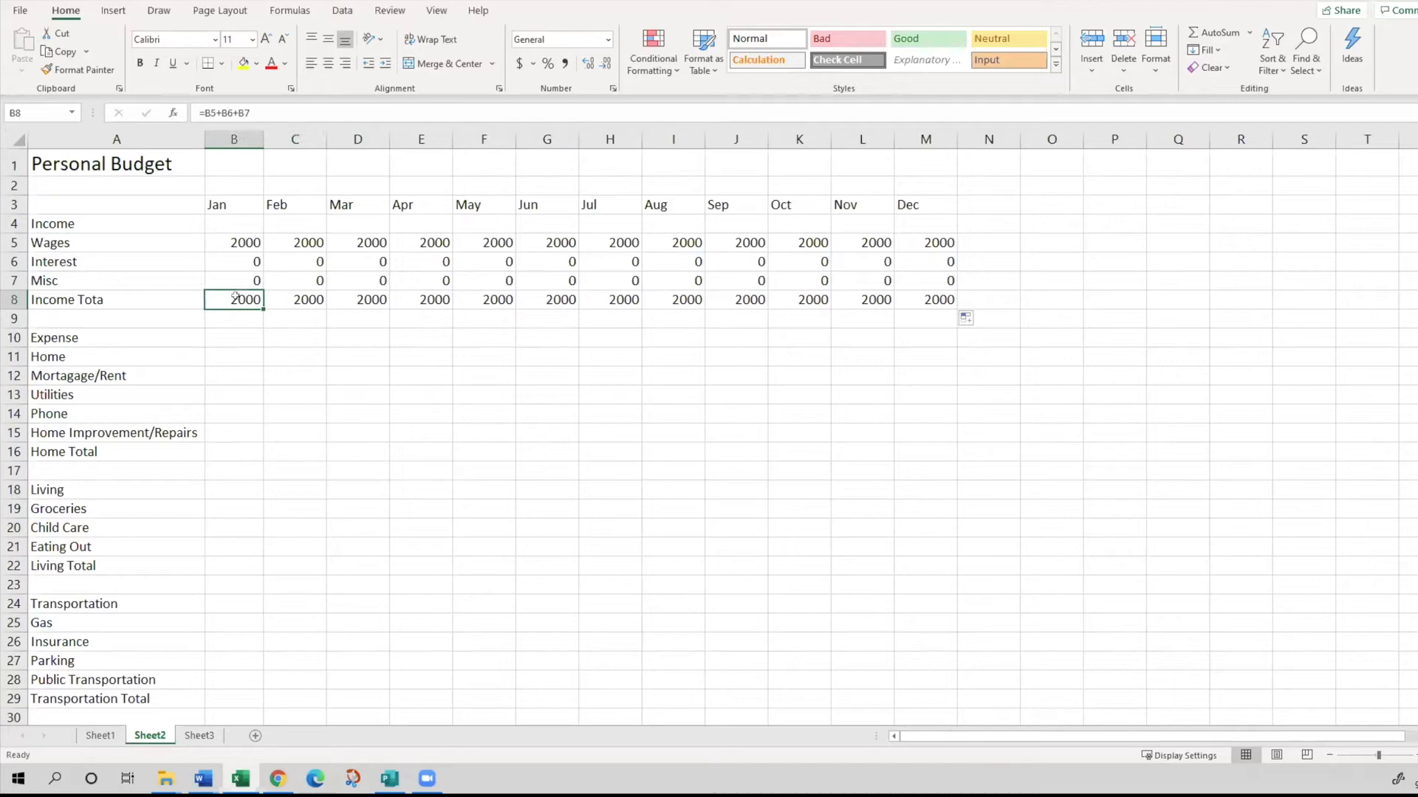
click(274, 298)
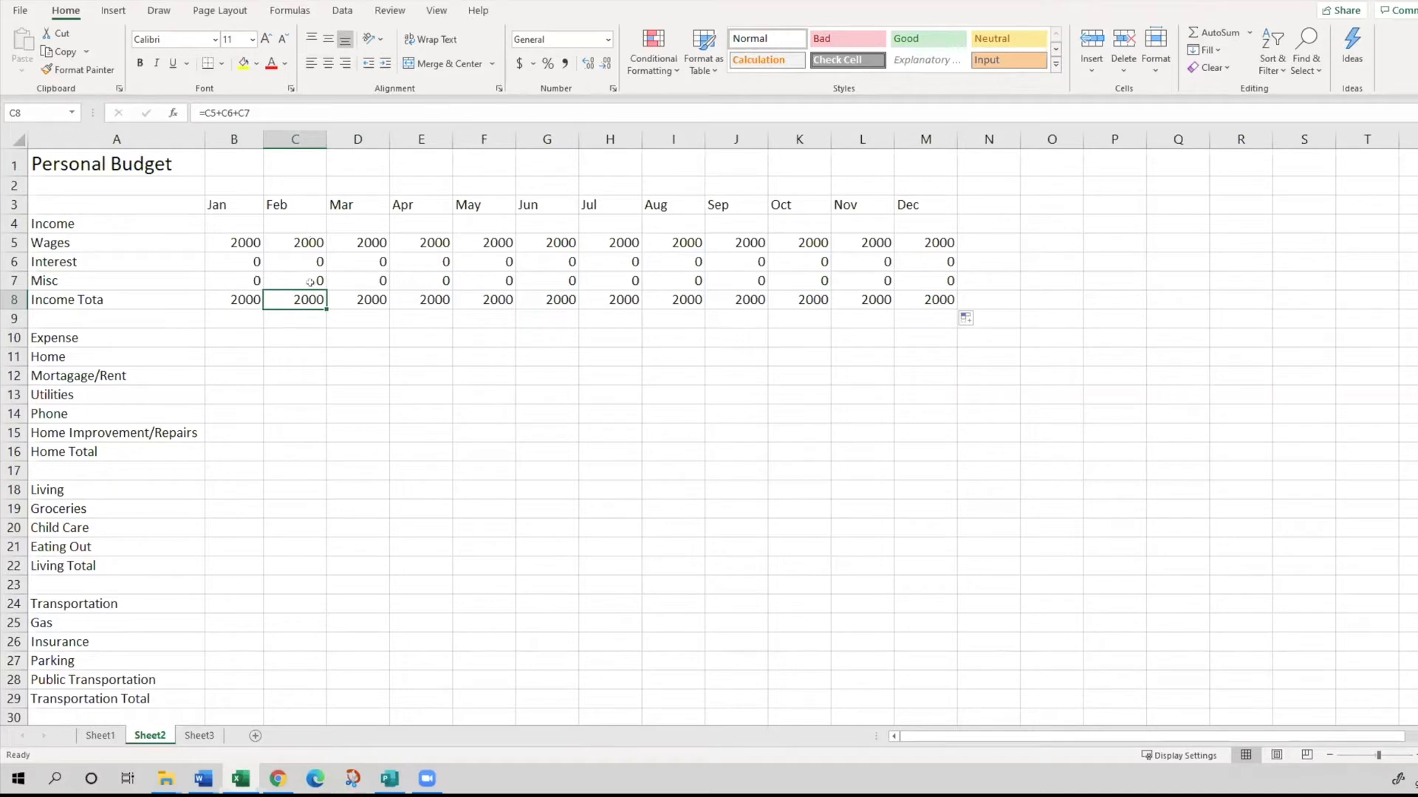
click(239, 297)
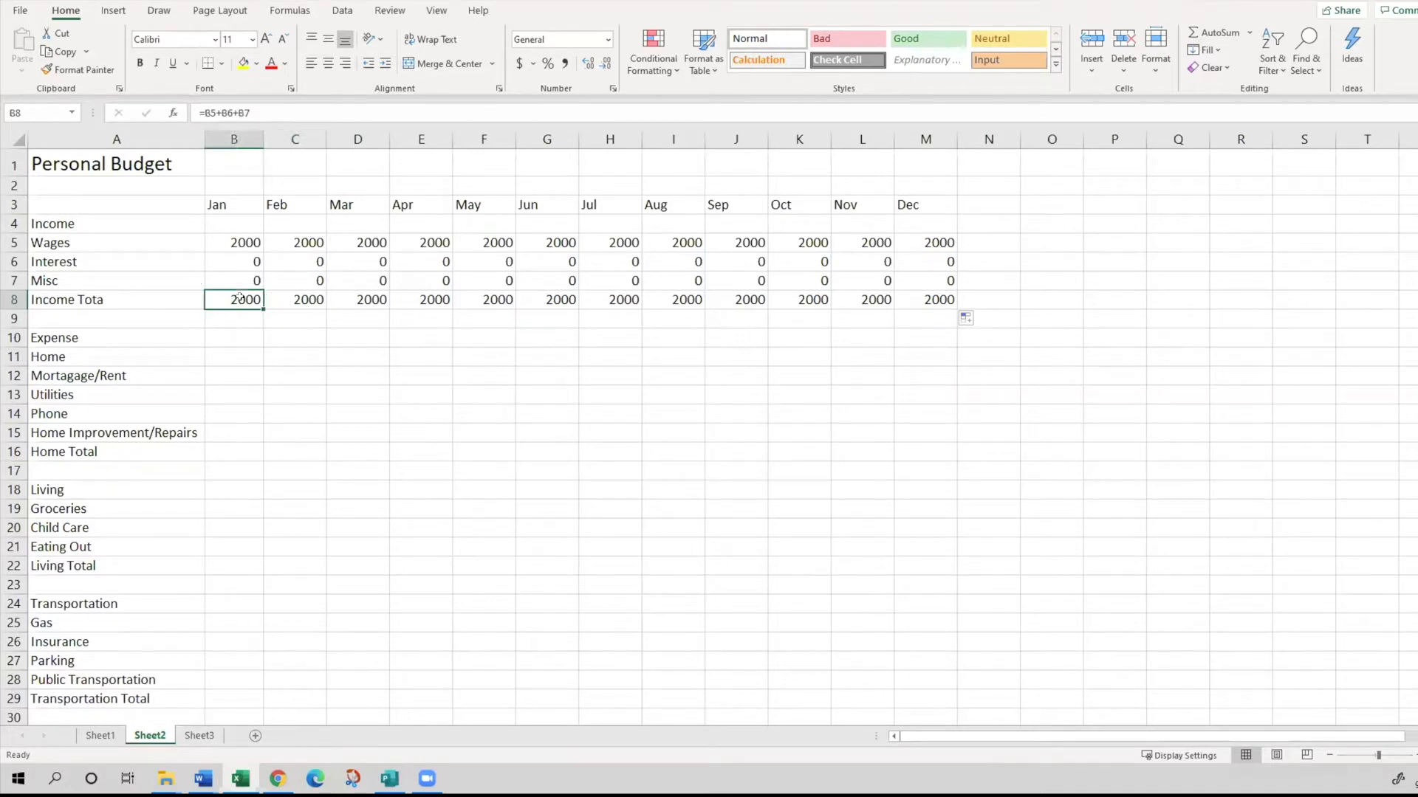
key(alt+Tab)
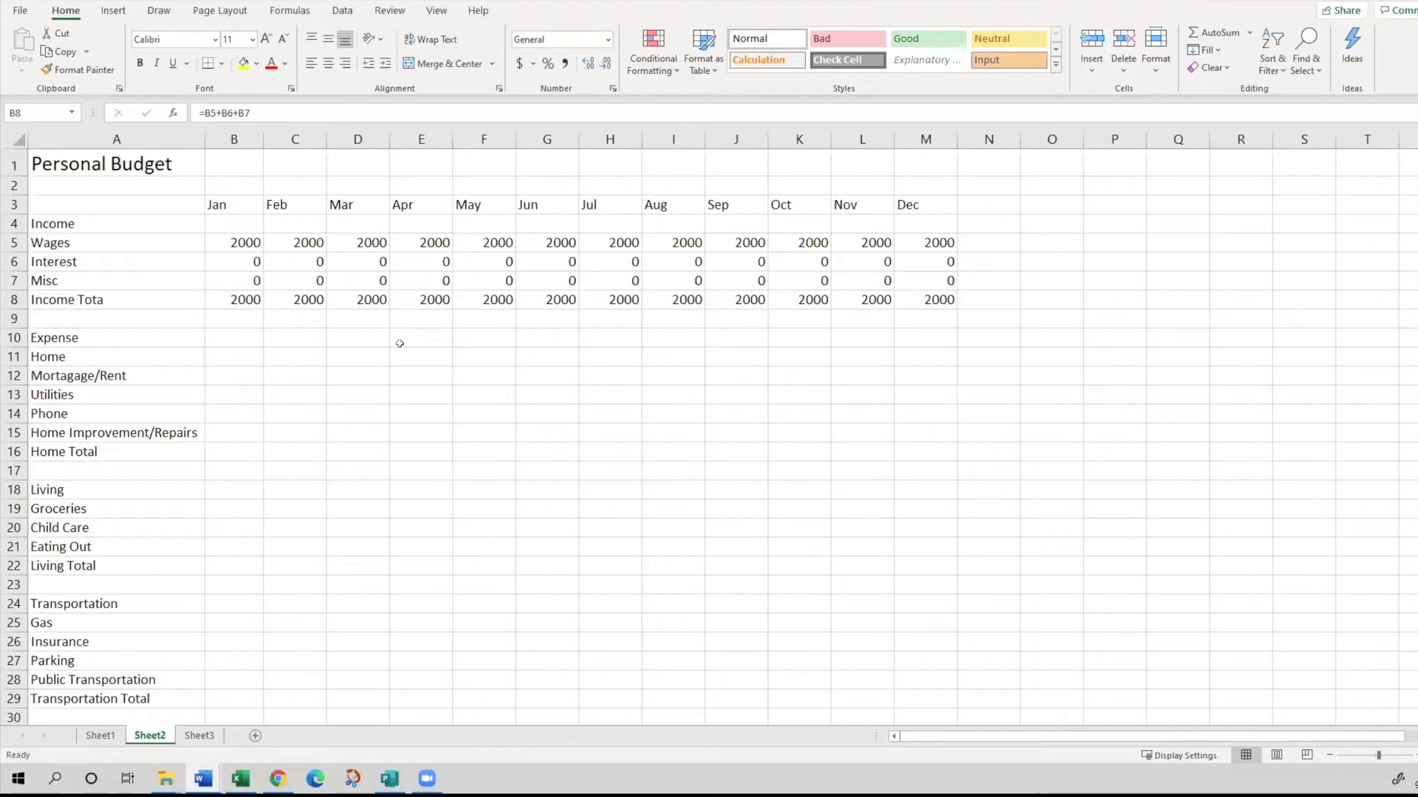
key(alt+Tab)
click(217, 362)
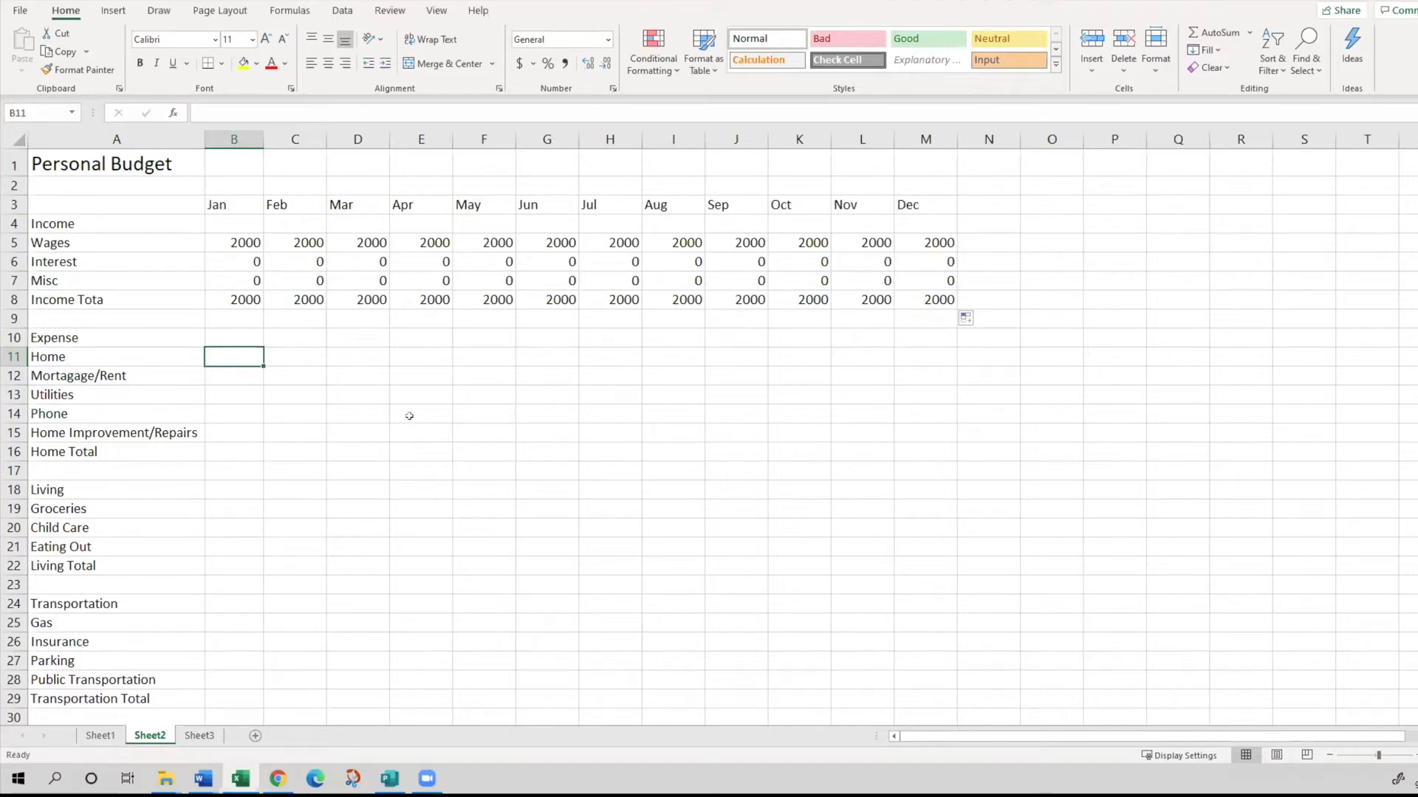
click(235, 298)
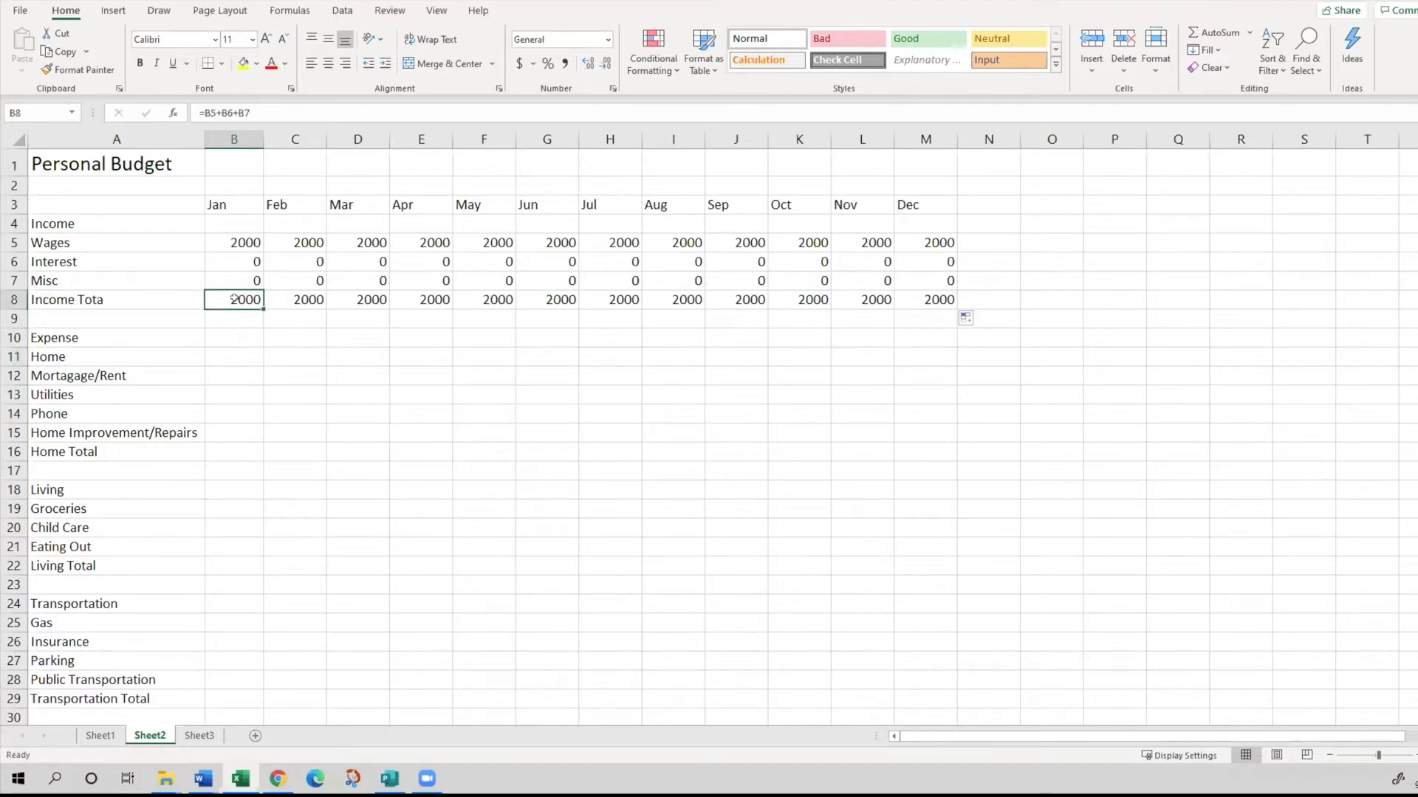
- Format all monthly income amounts and totals in B5:M8 as Currency
click(223, 237)
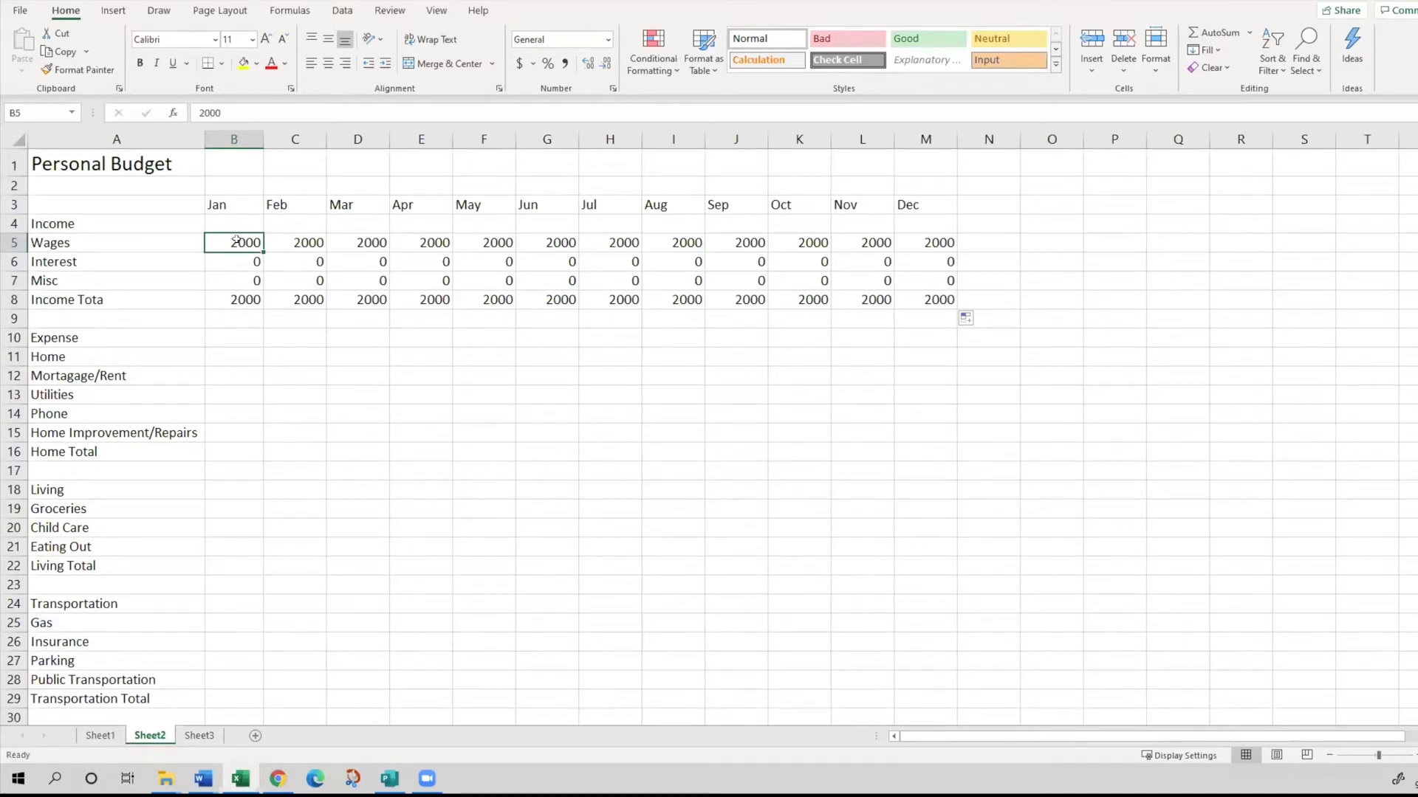
drag(236, 241, 930, 295)
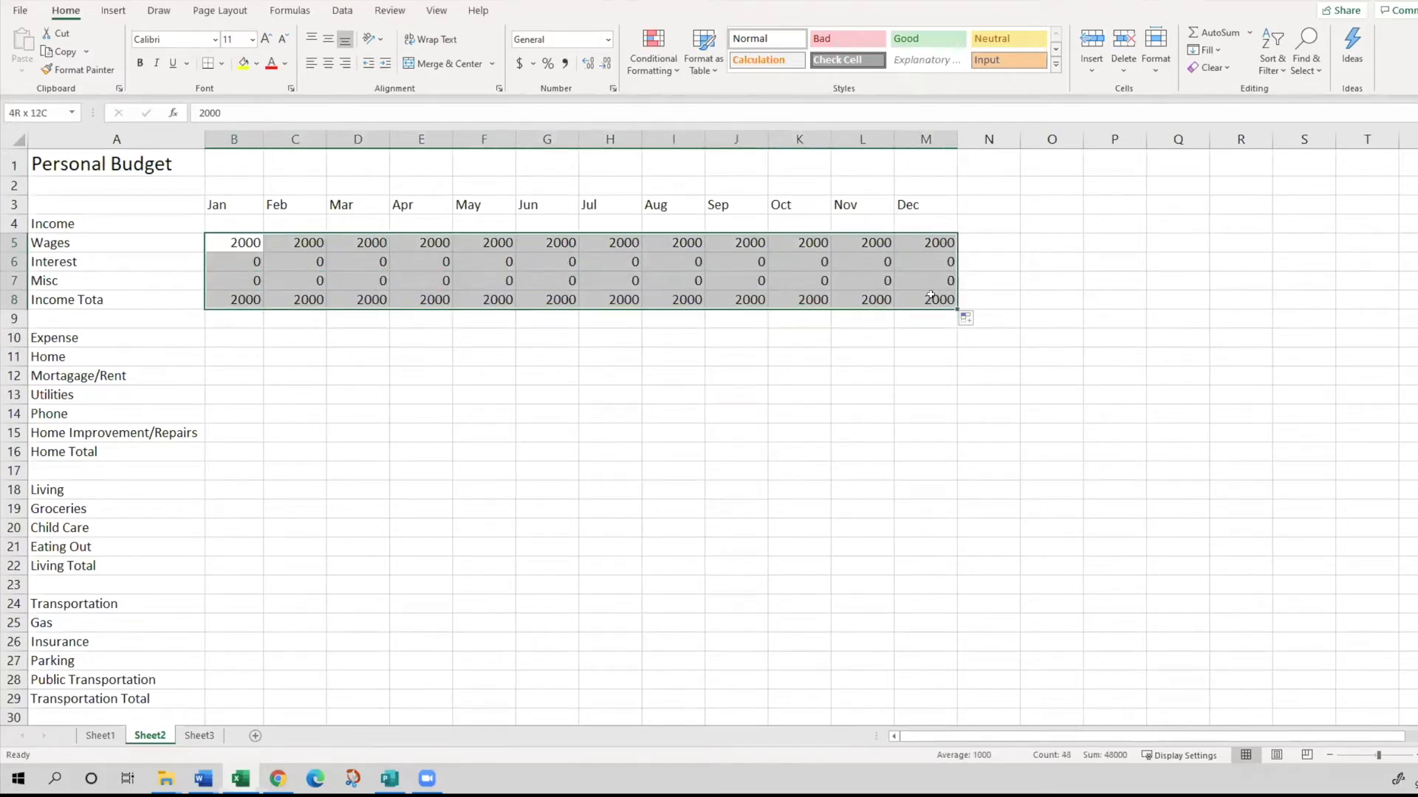
drag(931, 296, 931, 296)
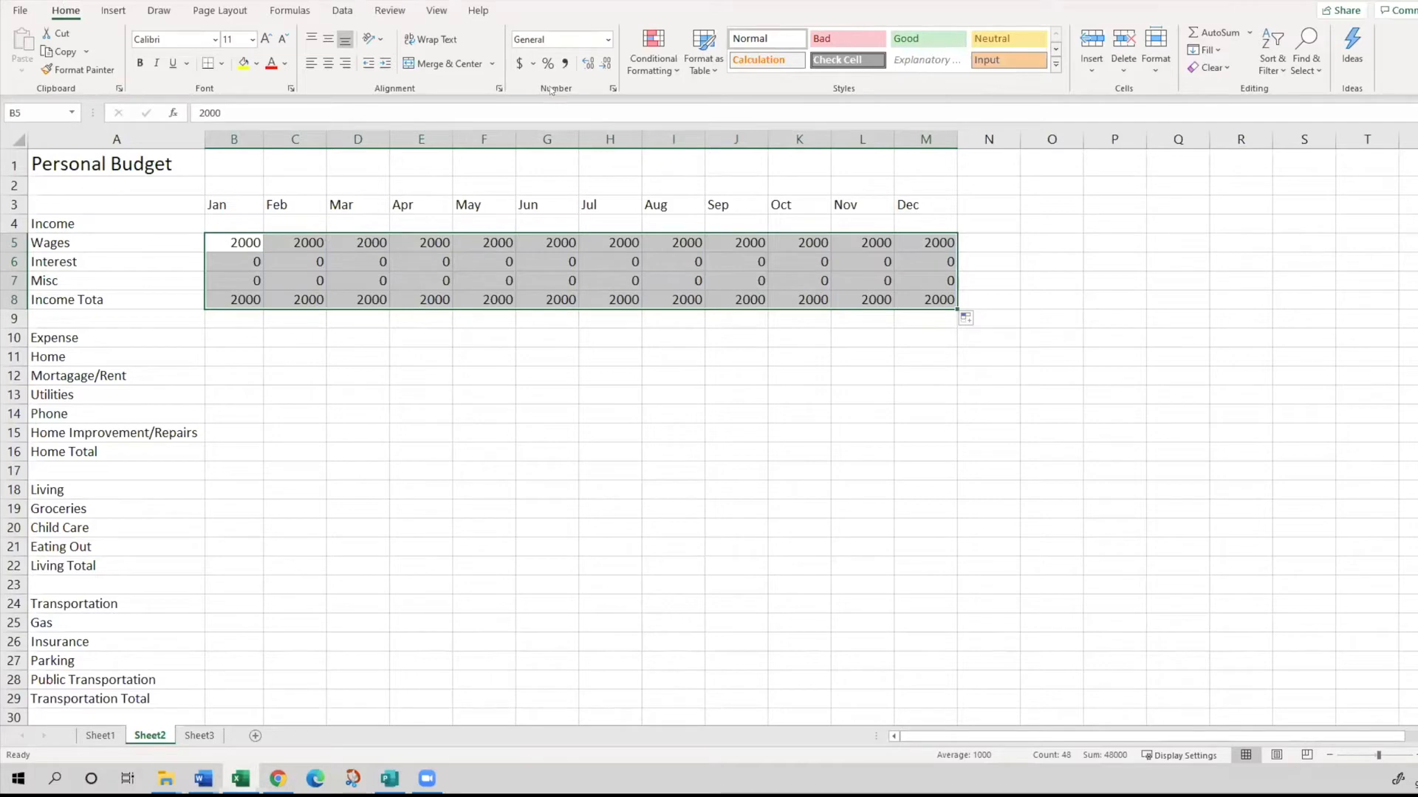
click(606, 41)
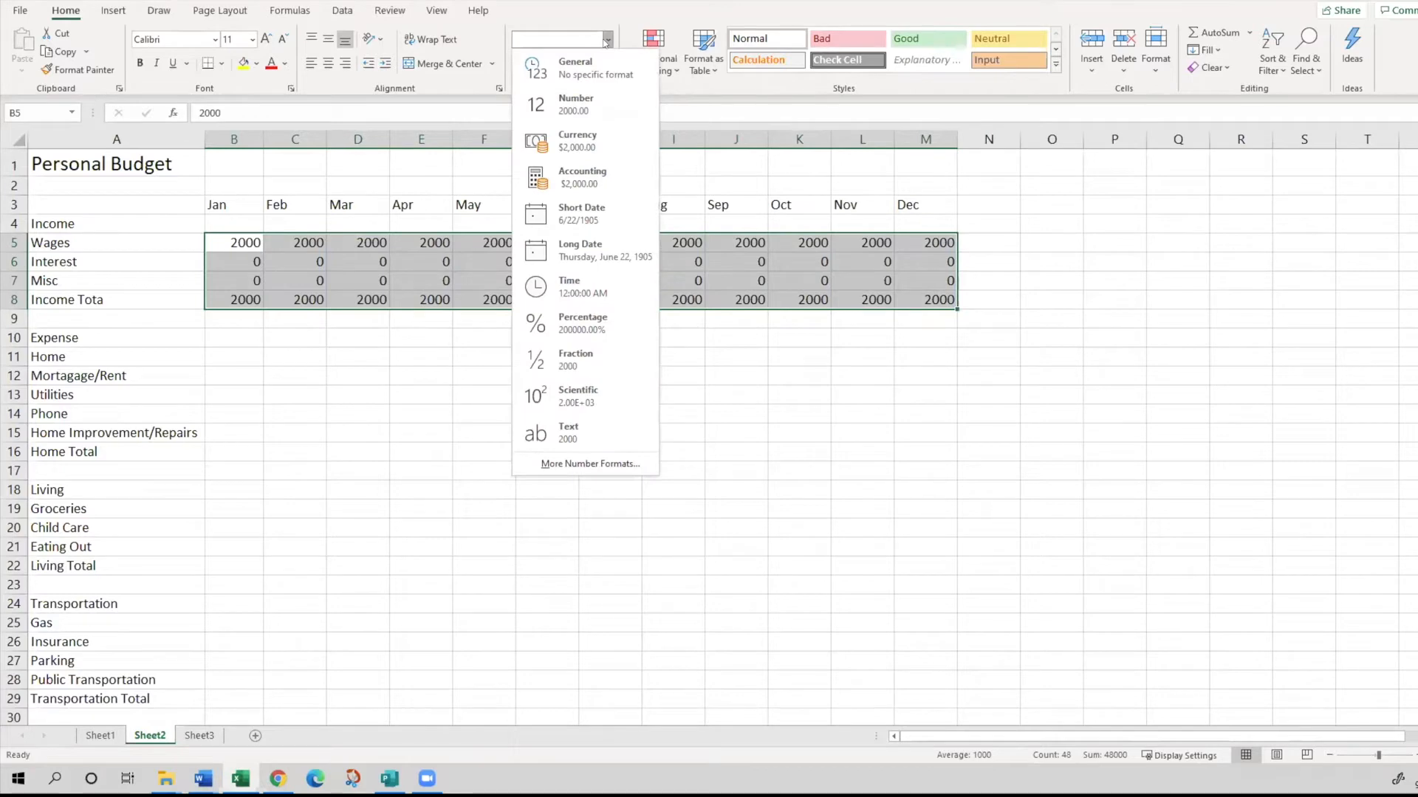
click(572, 143)
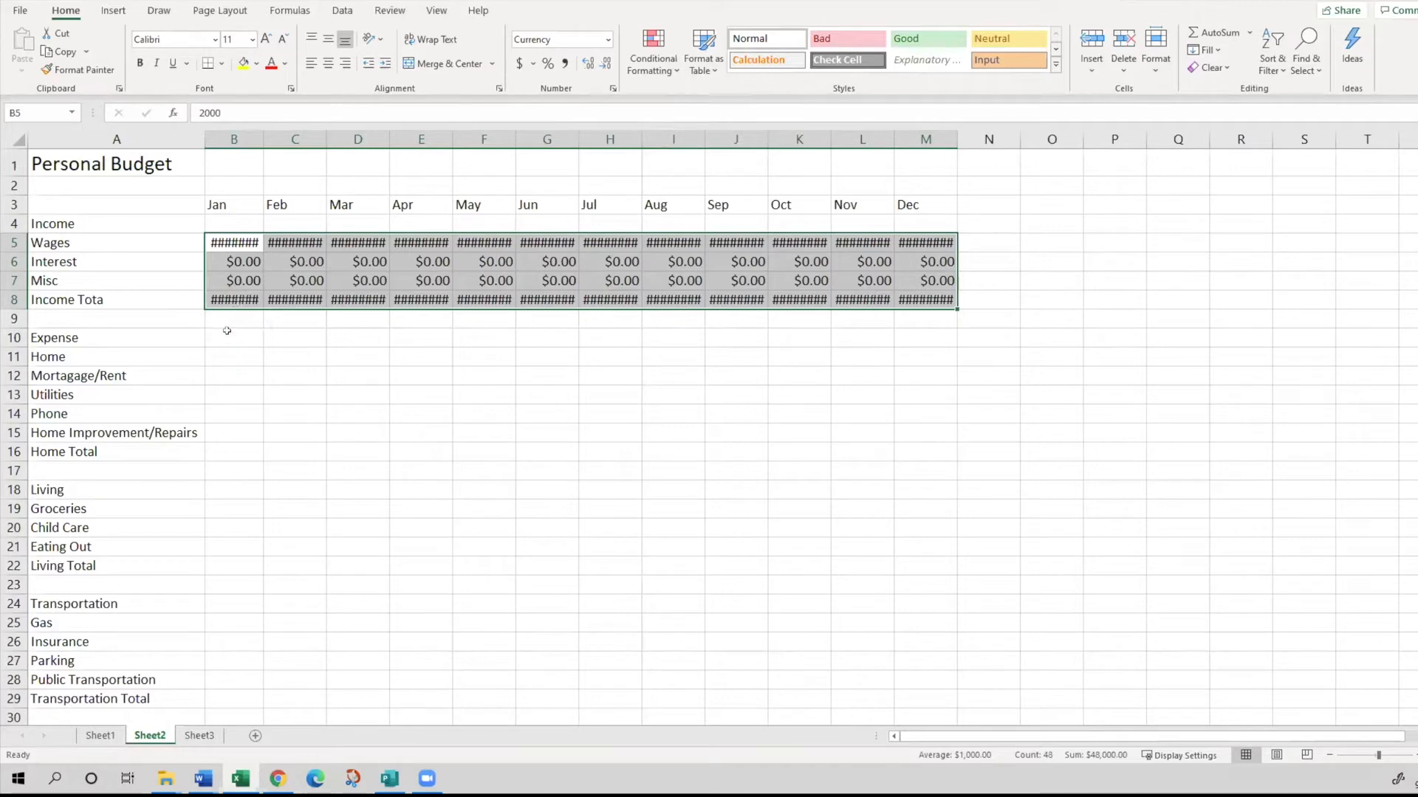
- Try the Number format on the income range B5:M8, and return it to Currency
click(609, 40)
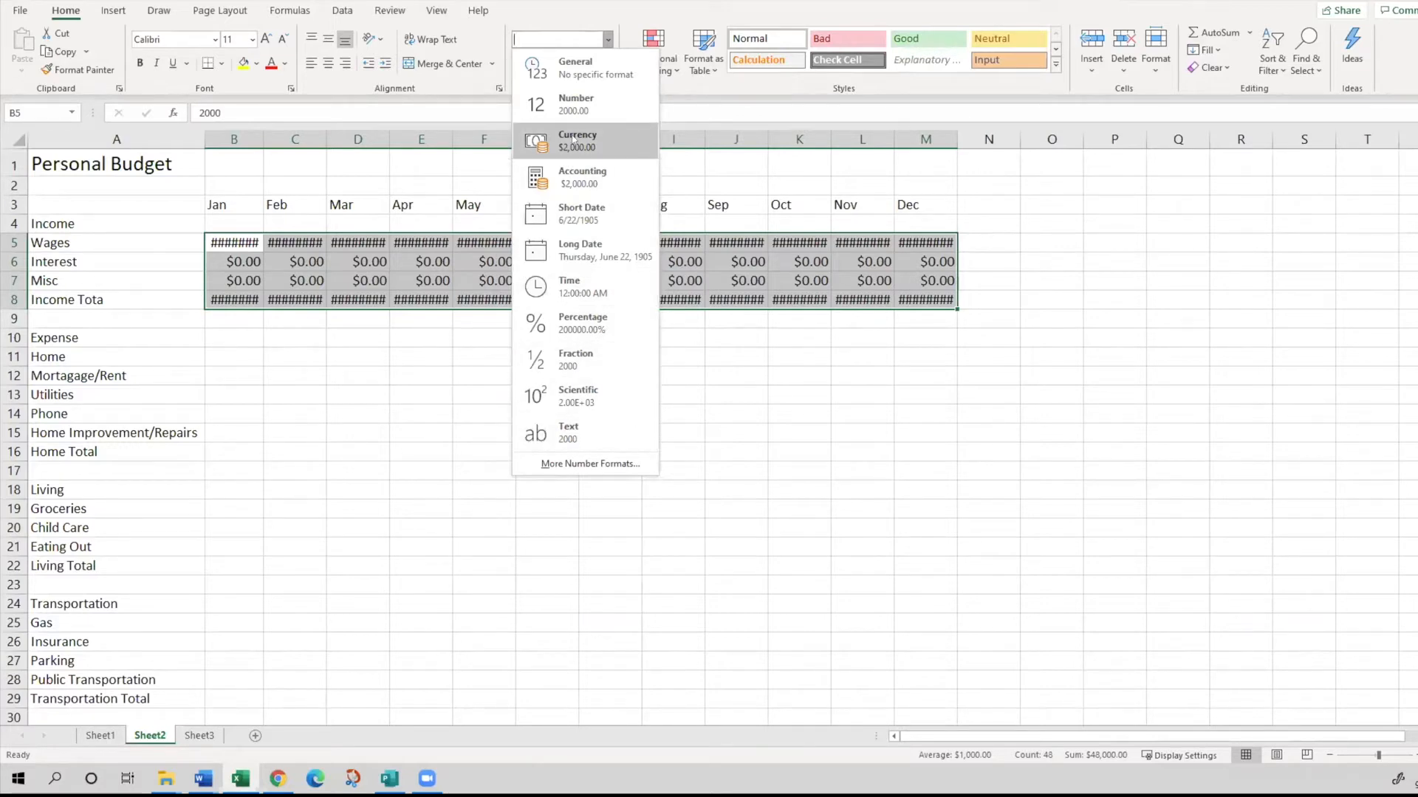
click(574, 108)
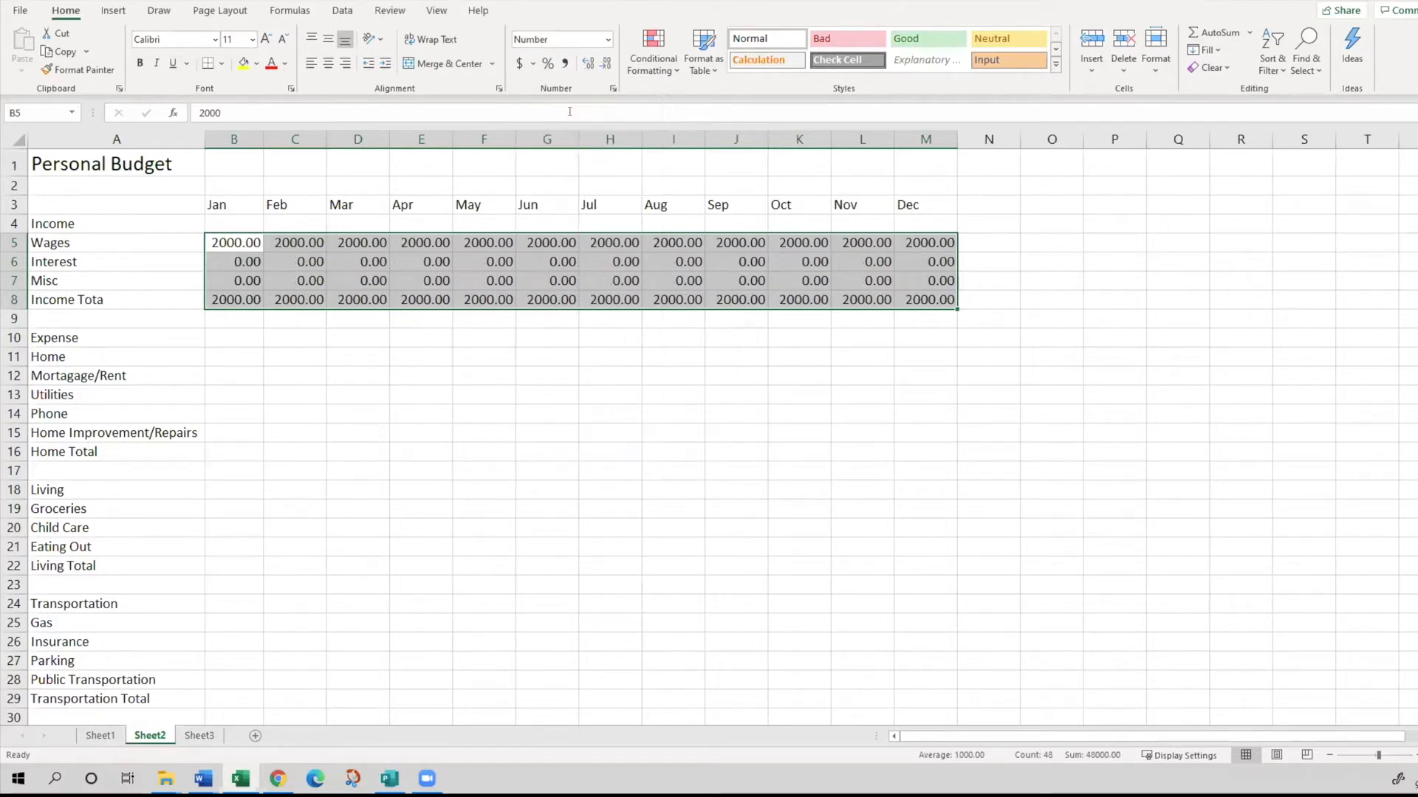
click(608, 39)
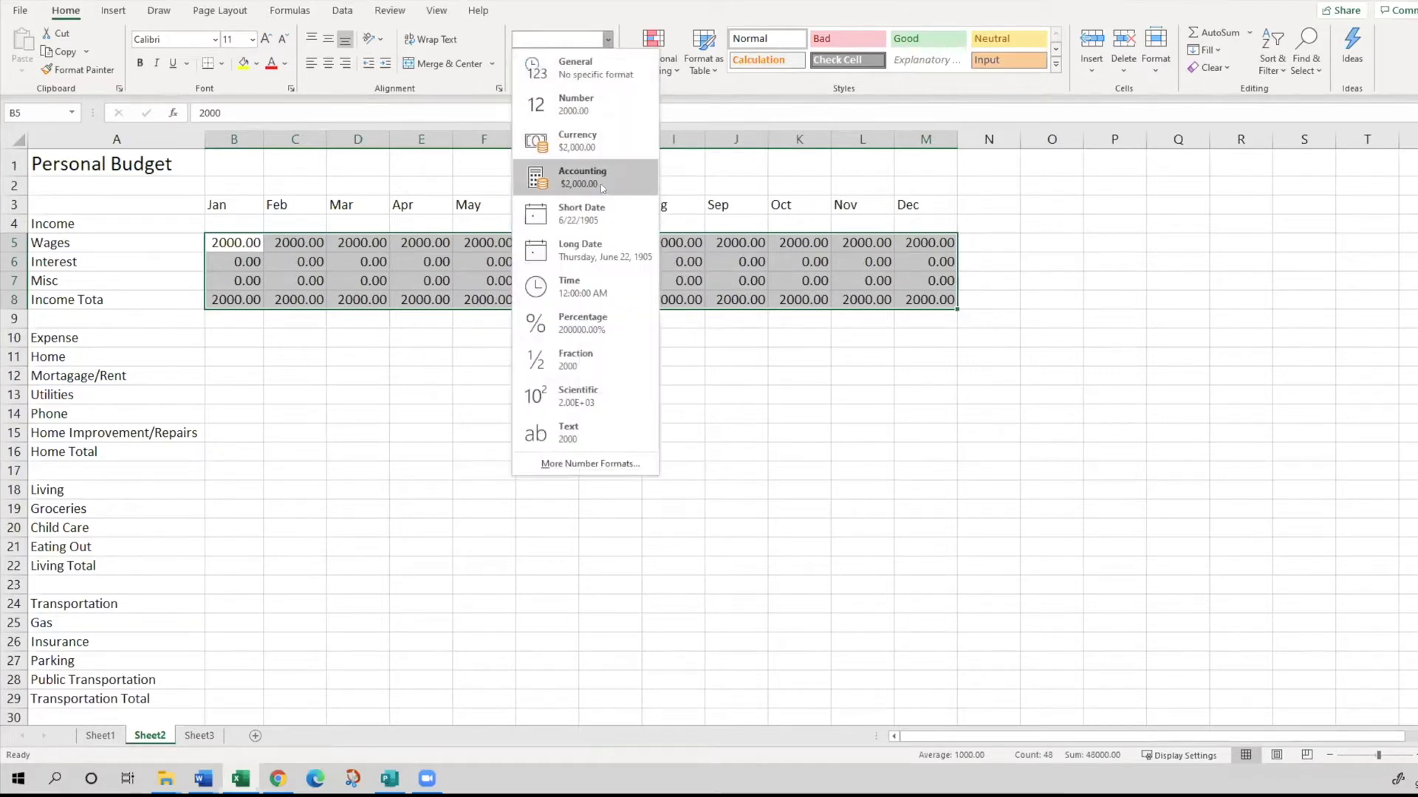
click(589, 147)
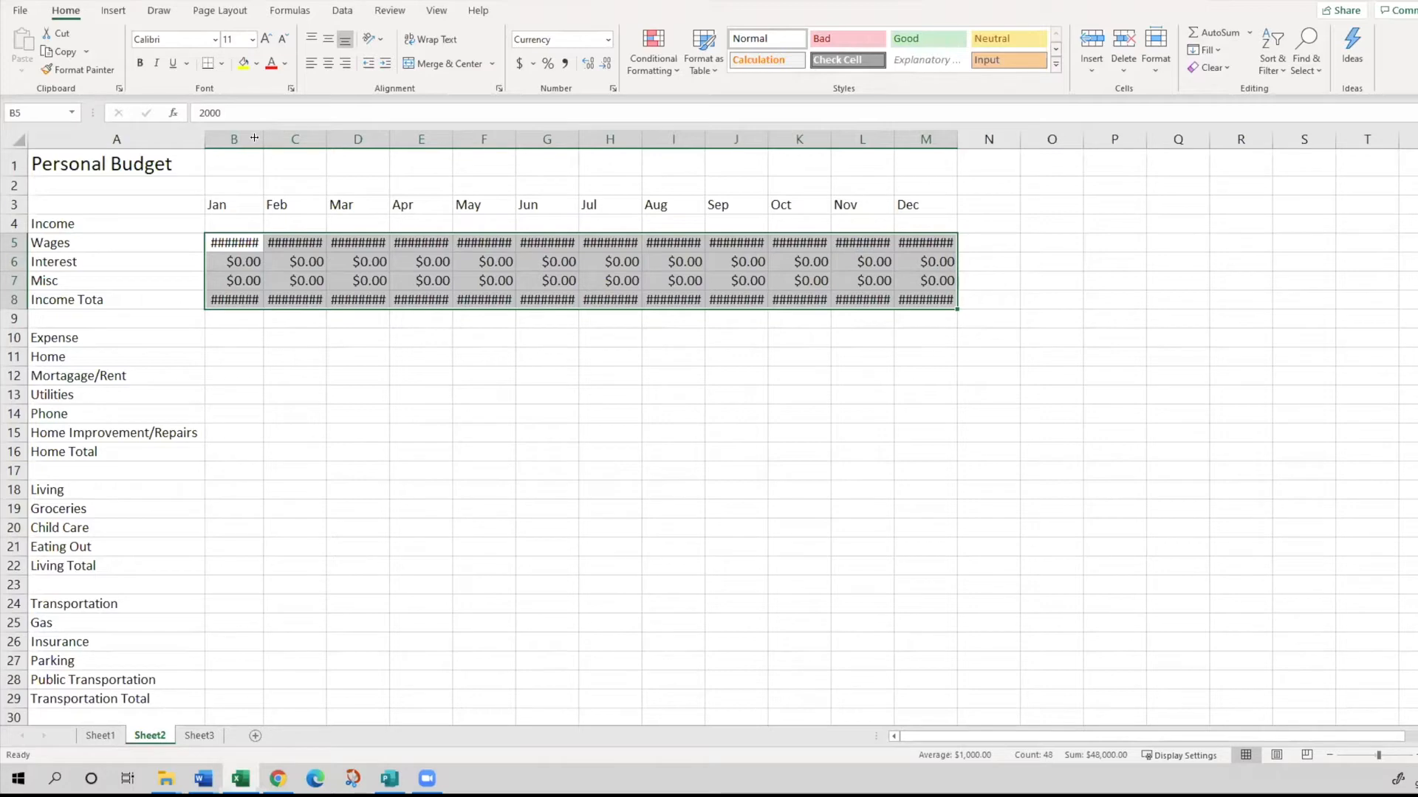
- Fit the widths of the January through December columns B to M to their currency amounts
double_click(254, 138)
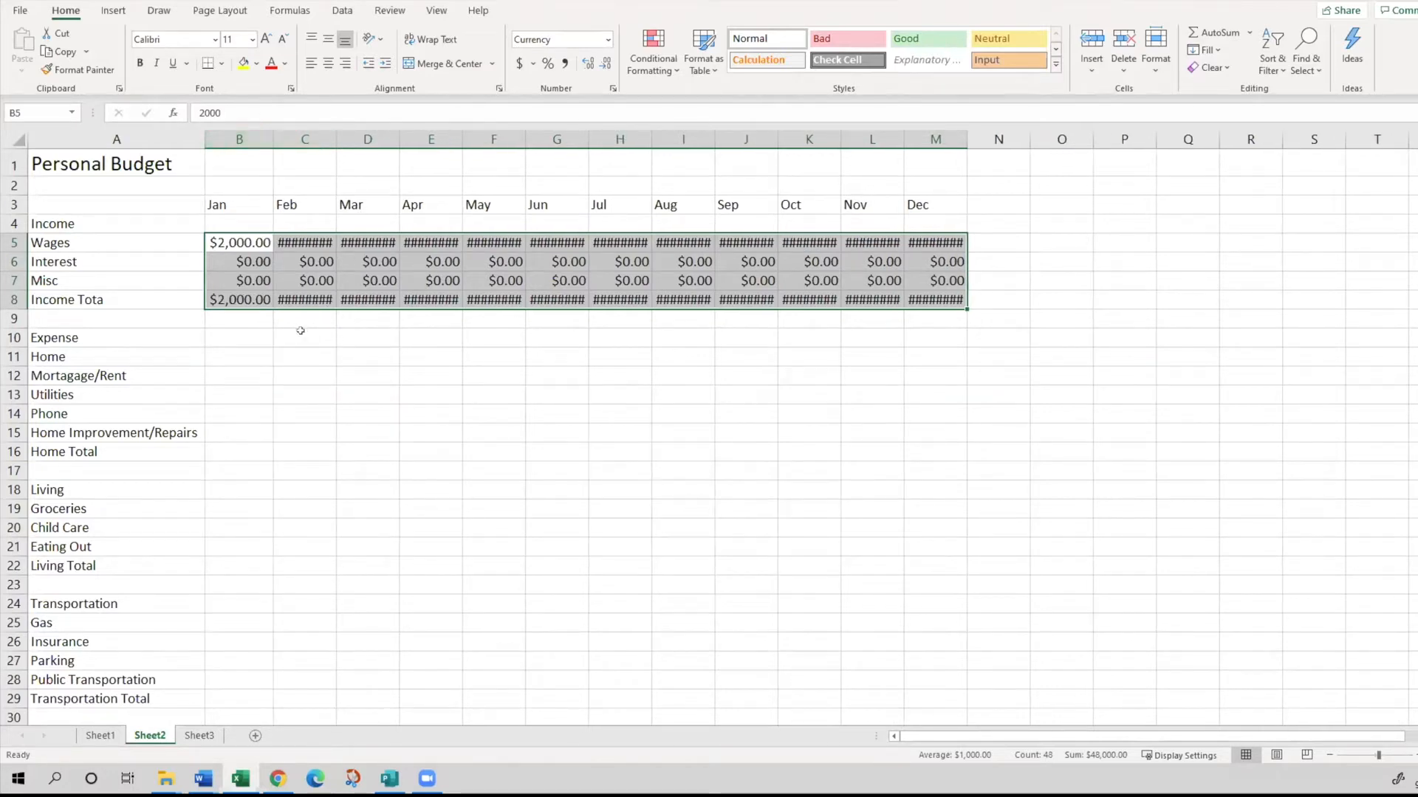
double_click(335, 137)
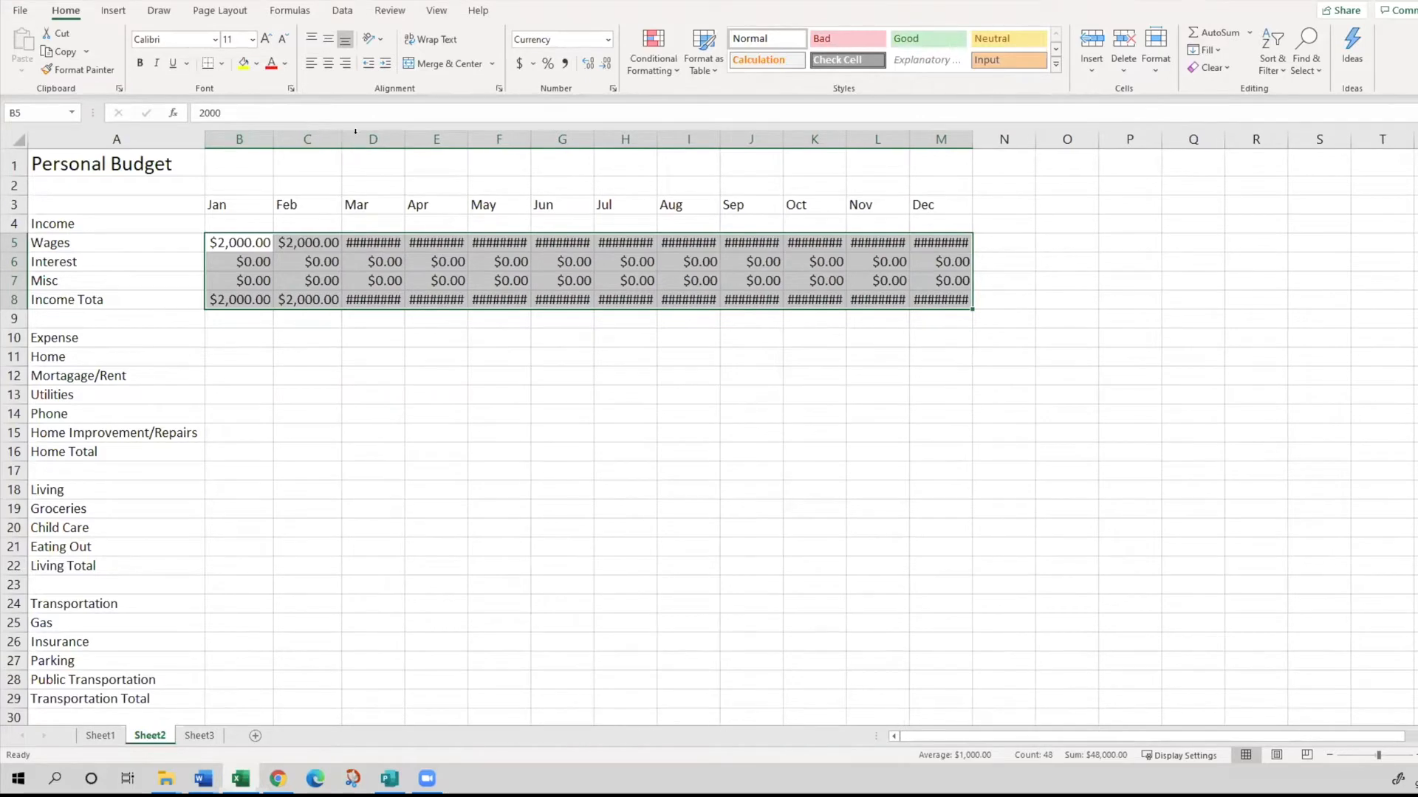
double_click(405, 139)
double_click(472, 139)
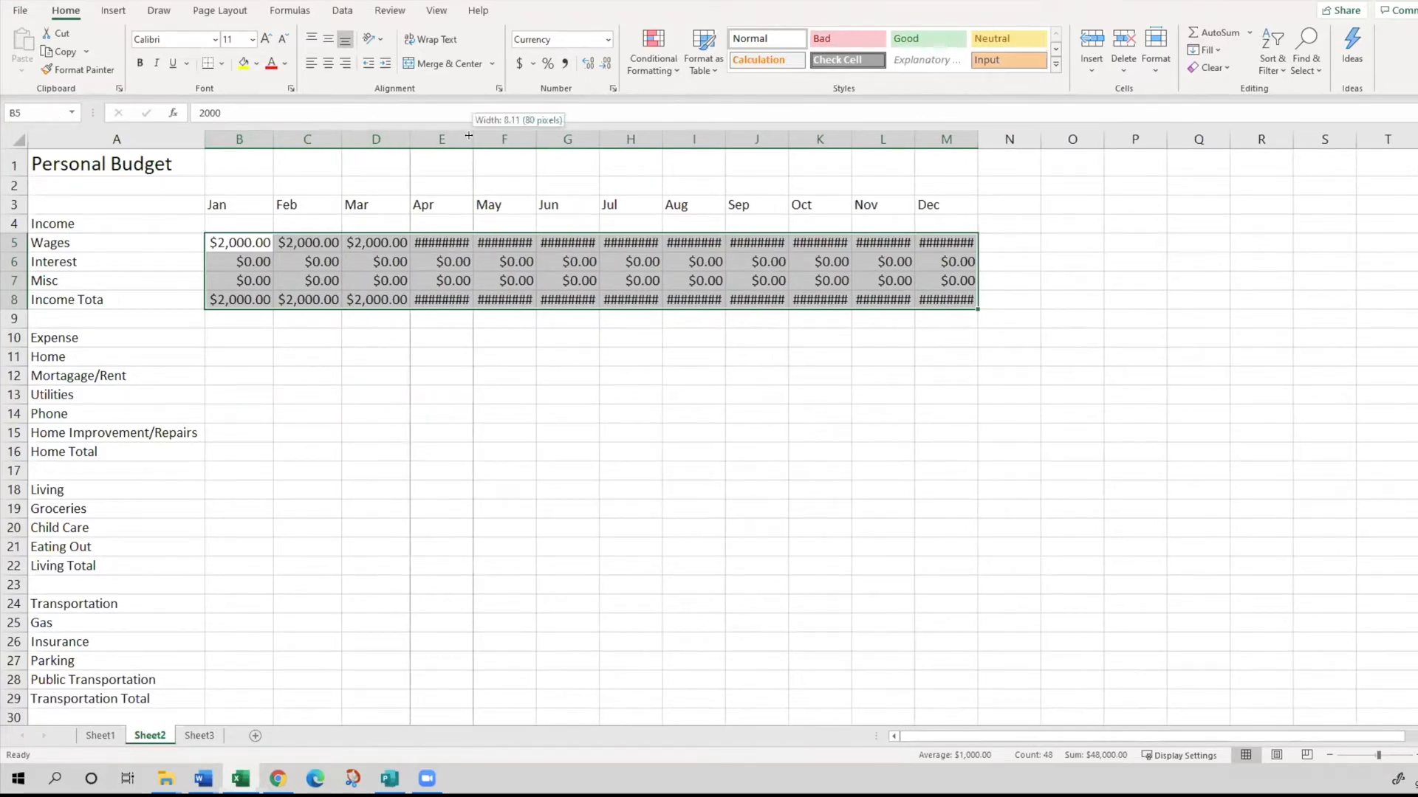
double_click(532, 139)
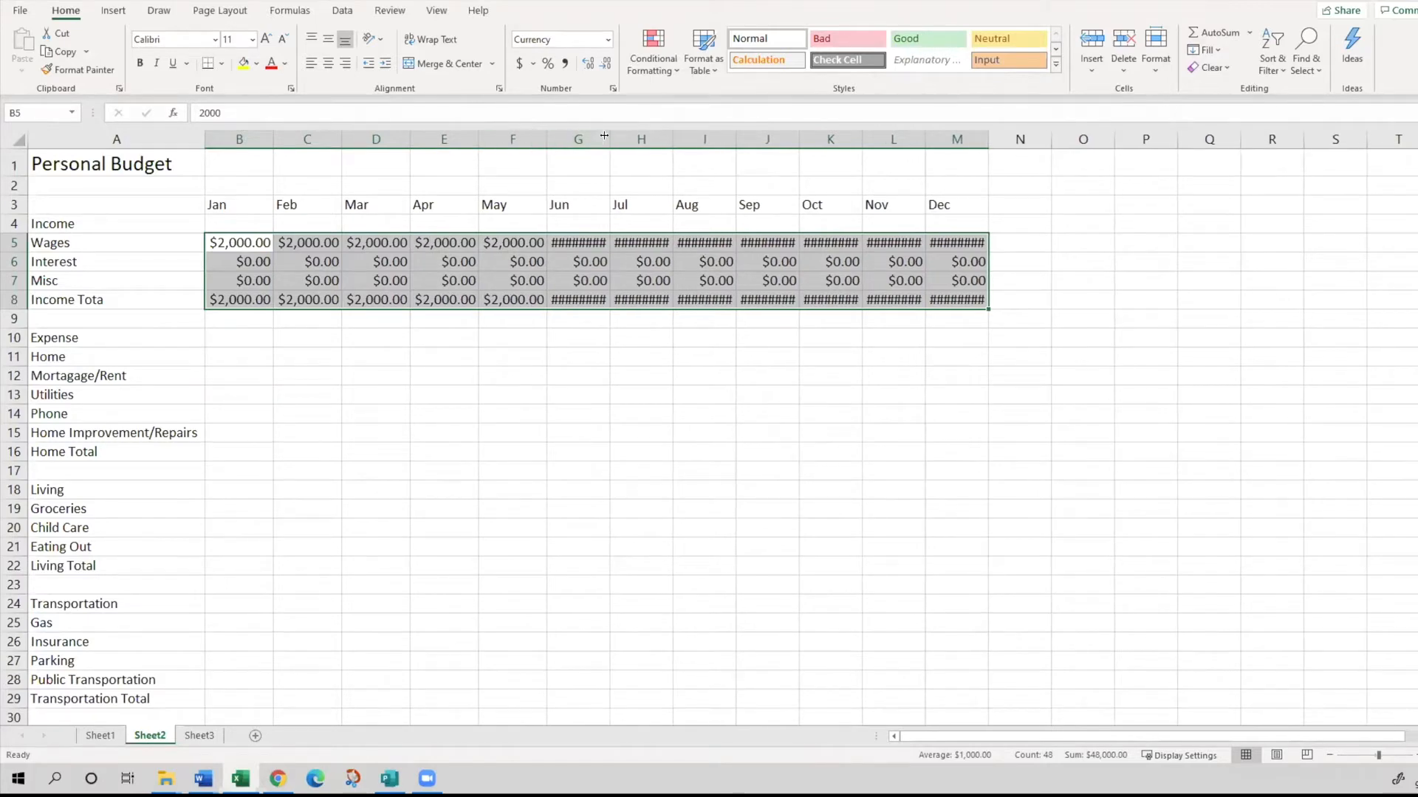
double_click(610, 139)
double_click(678, 138)
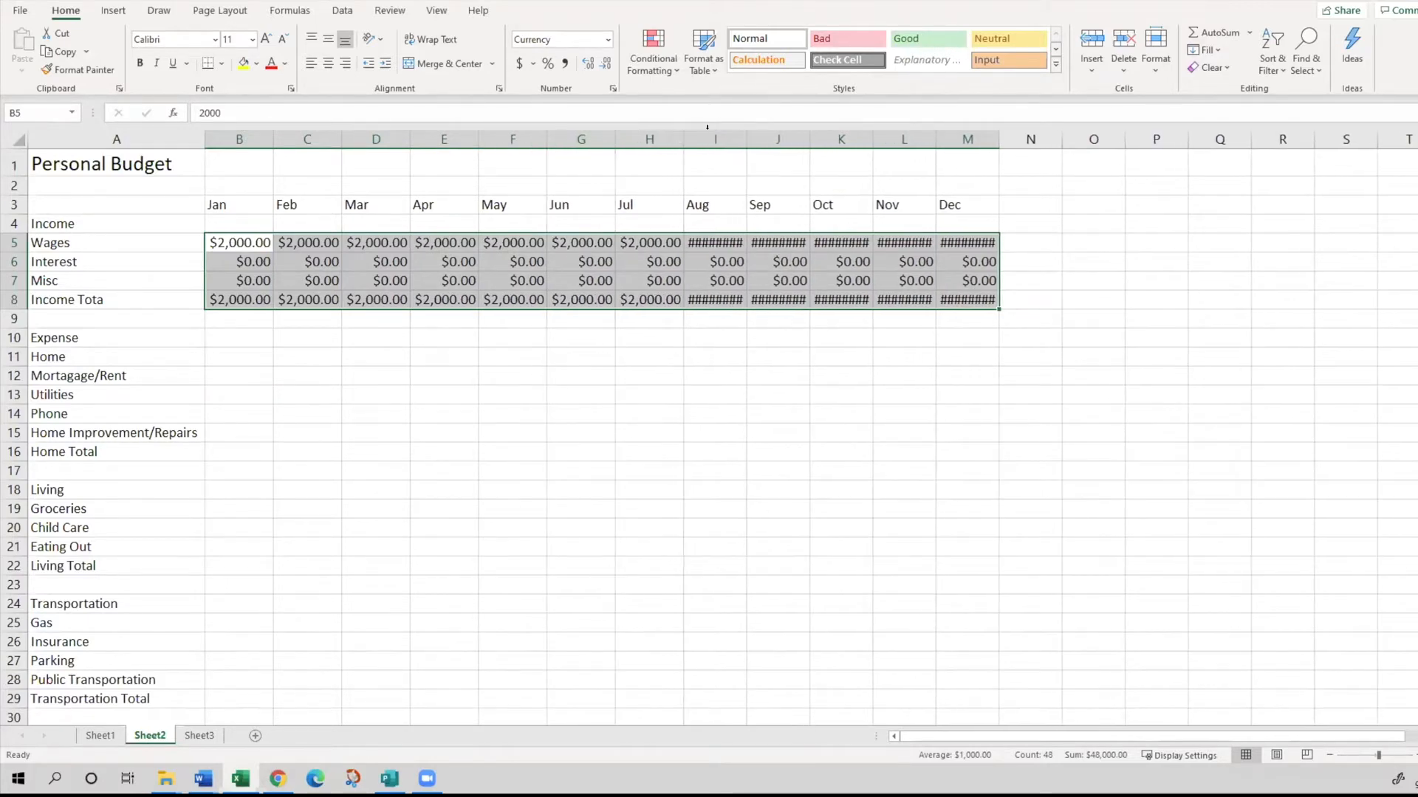
double_click(748, 138)
double_click(815, 138)
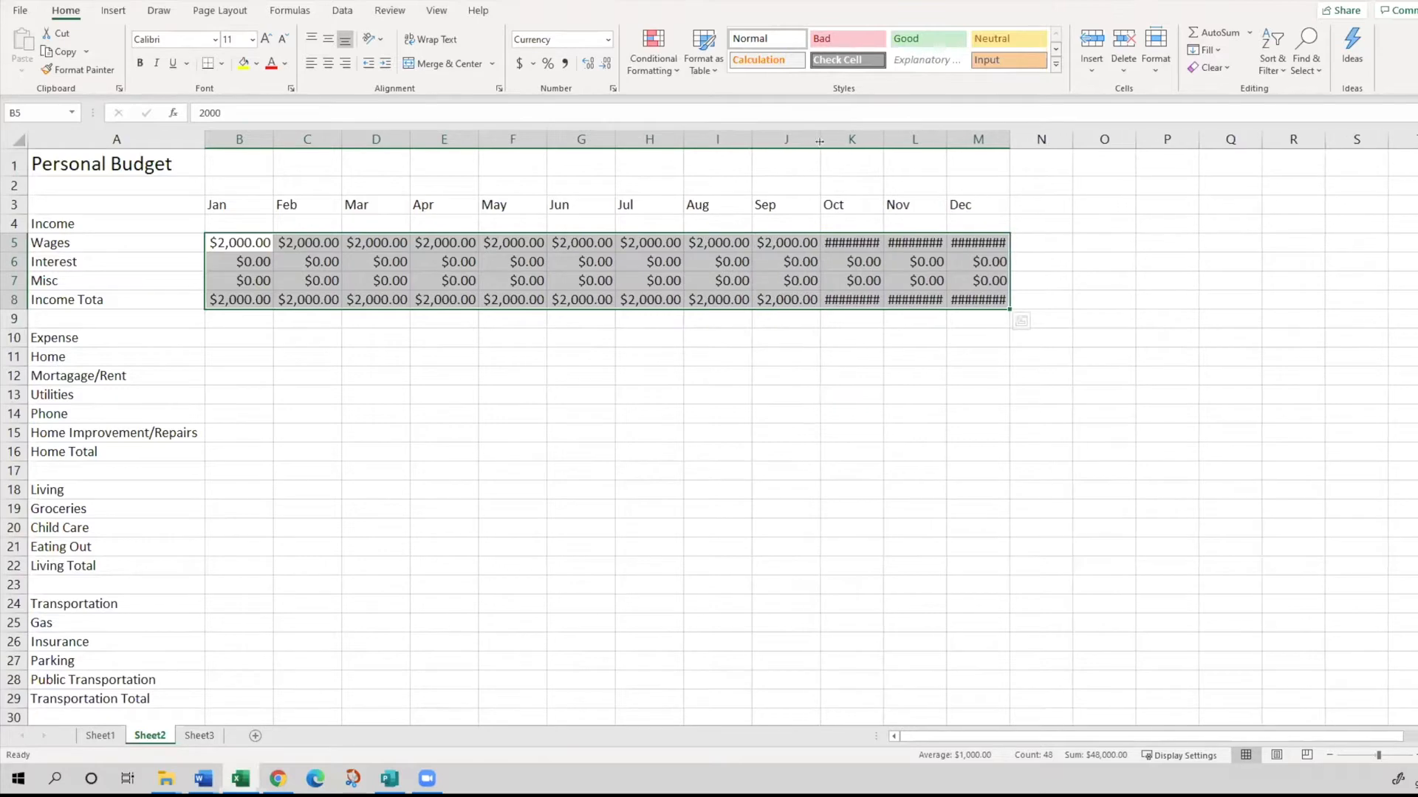
double_click(883, 139)
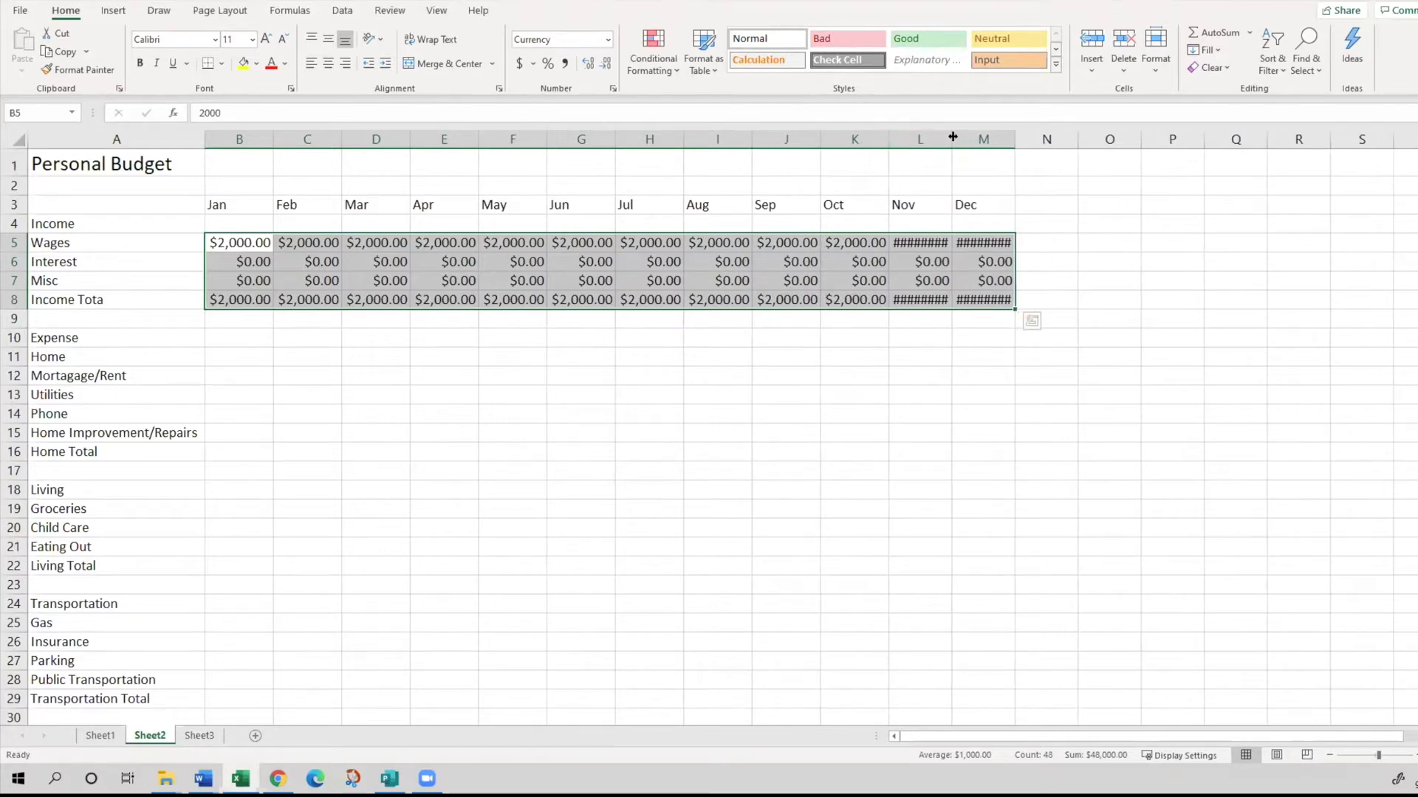
double_click(957, 138)
double_click(1021, 135)
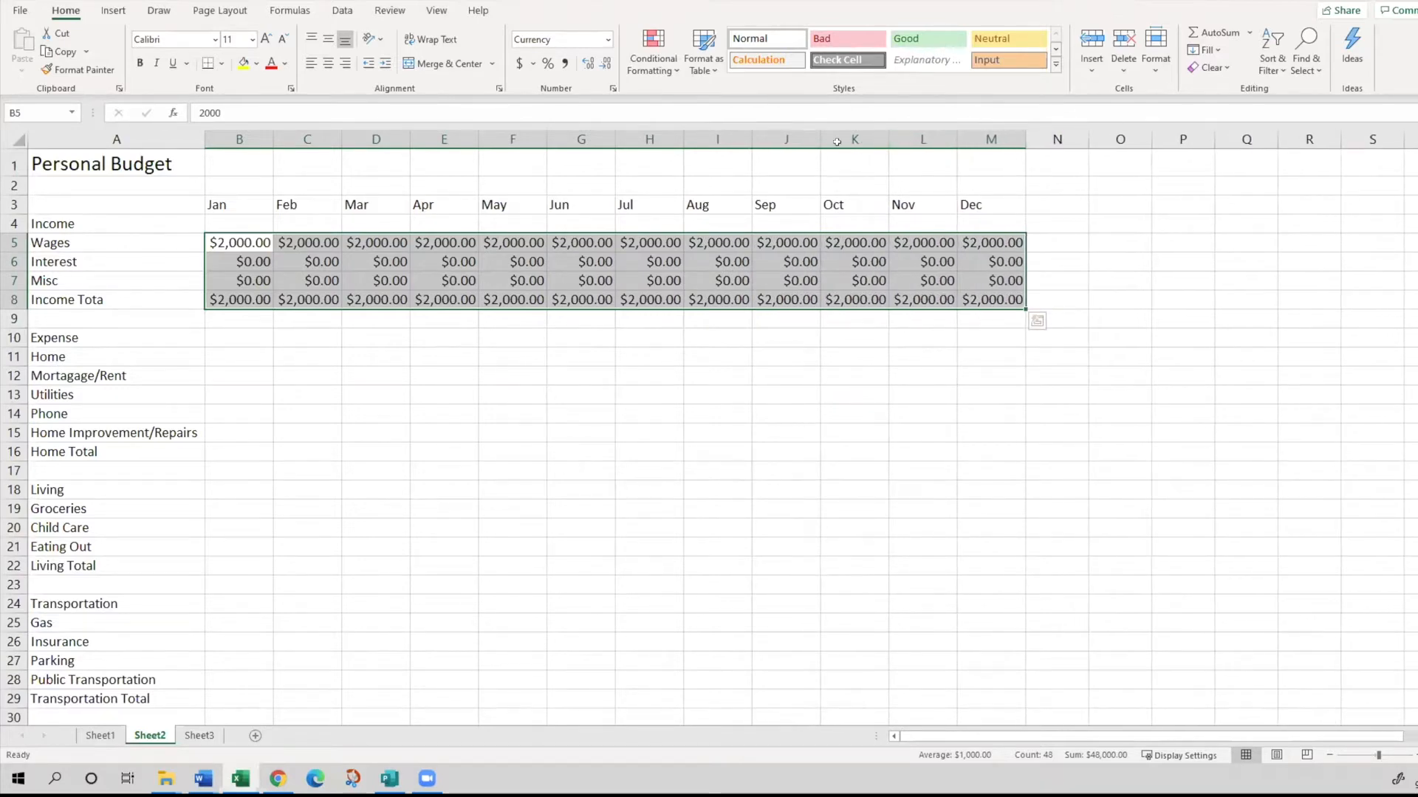
- Enter the January home expenses in B12:B15: Mortgage/Rent 750, Utilities 100, Phone 80 and Home Improvement/Repairs 100
key(alt+Tab)
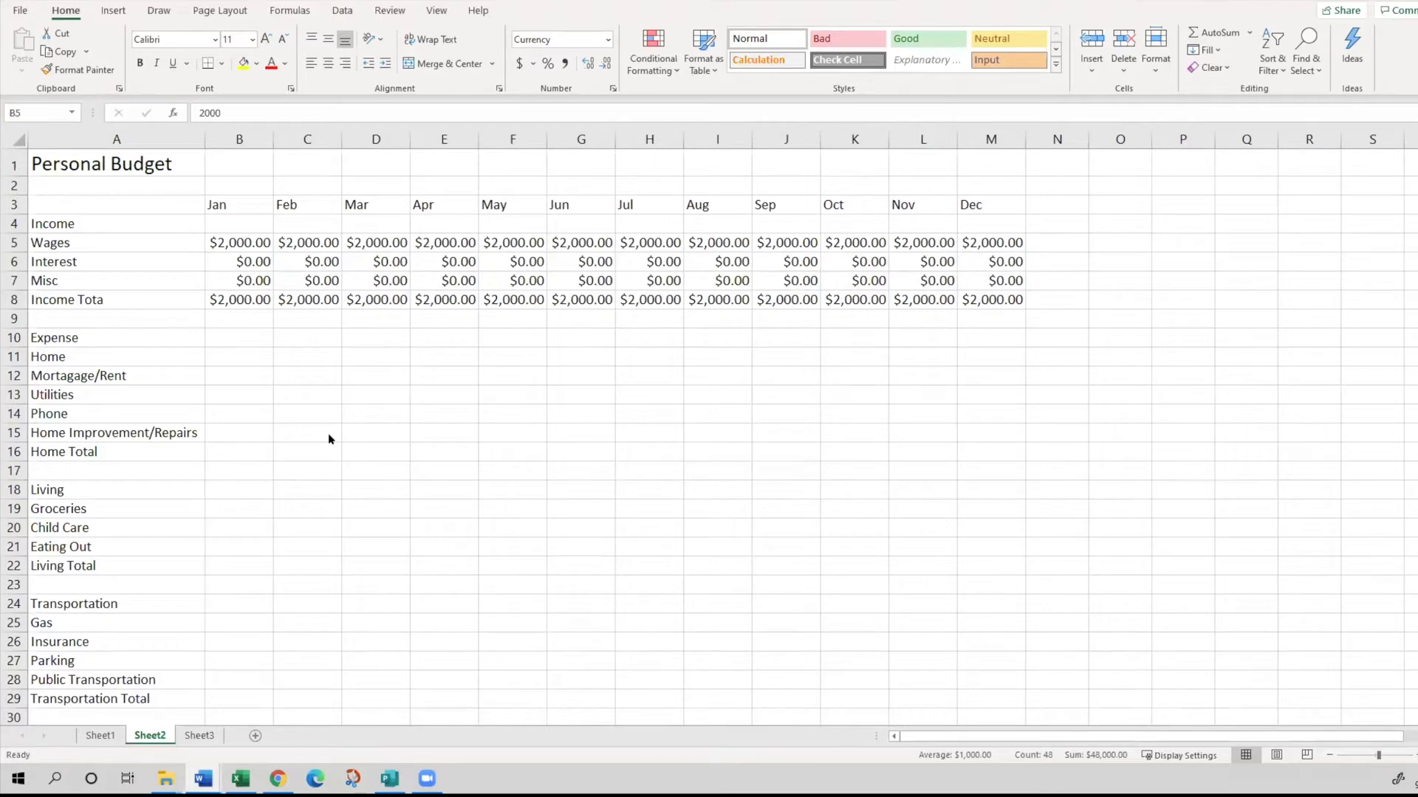
click(226, 347)
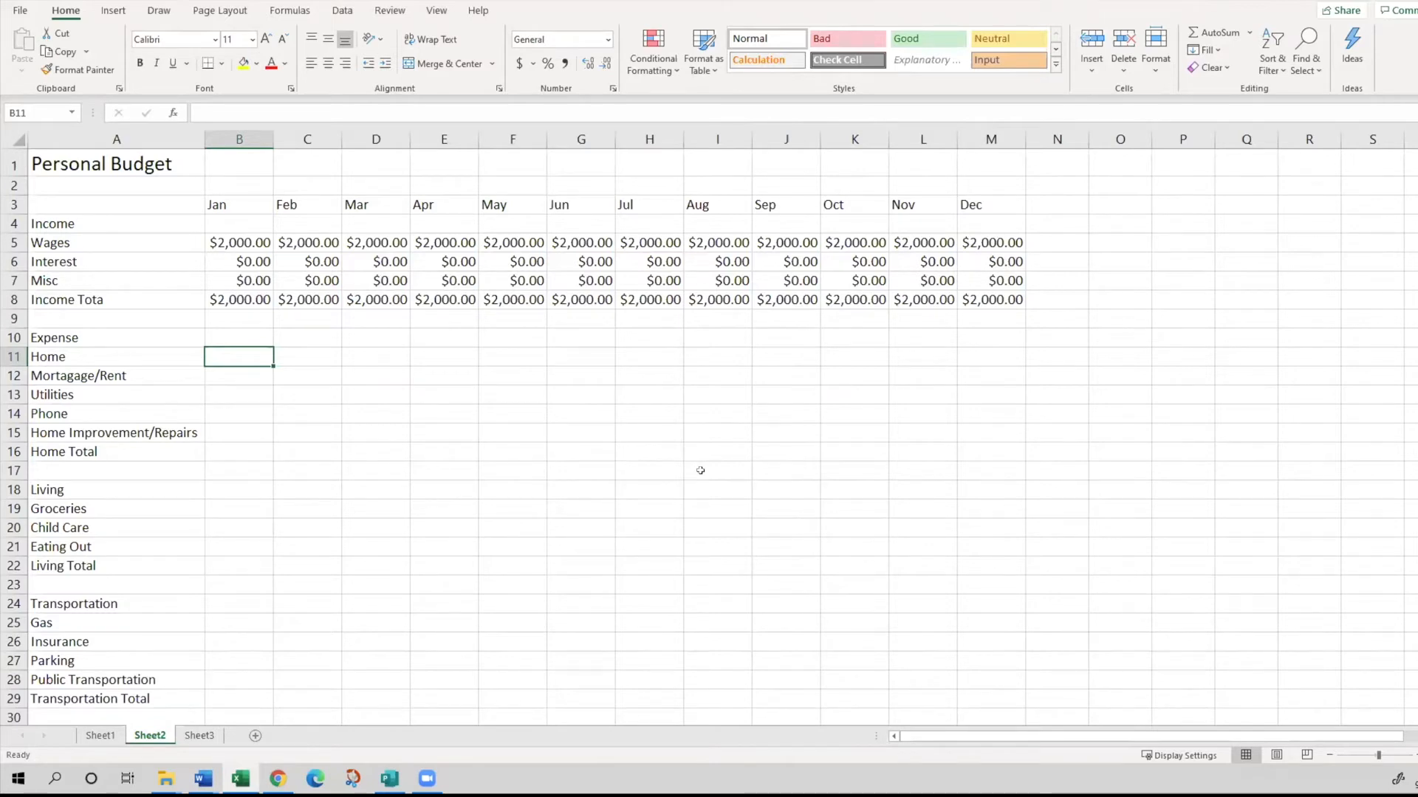
key(Down)
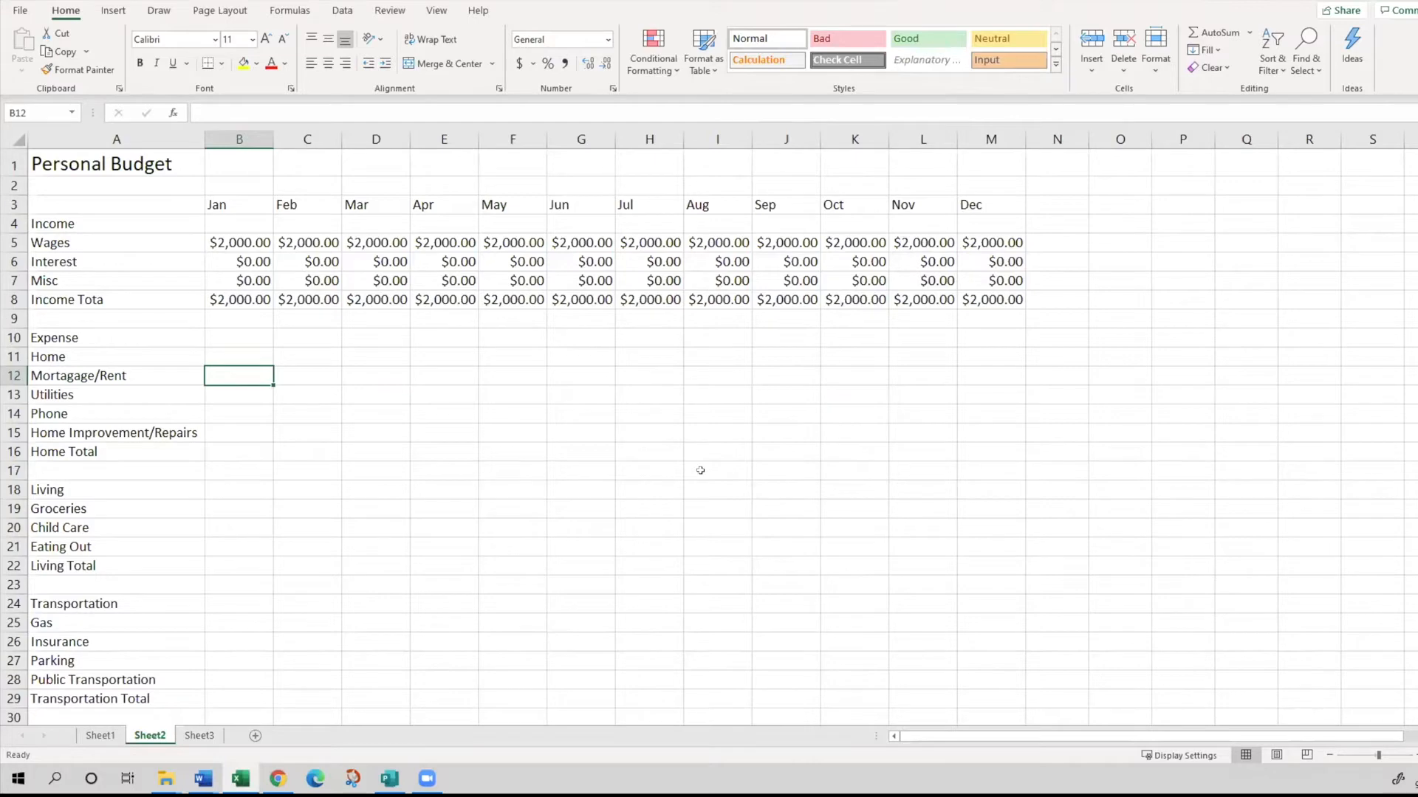
key(F2)
text(750)
key(Return)
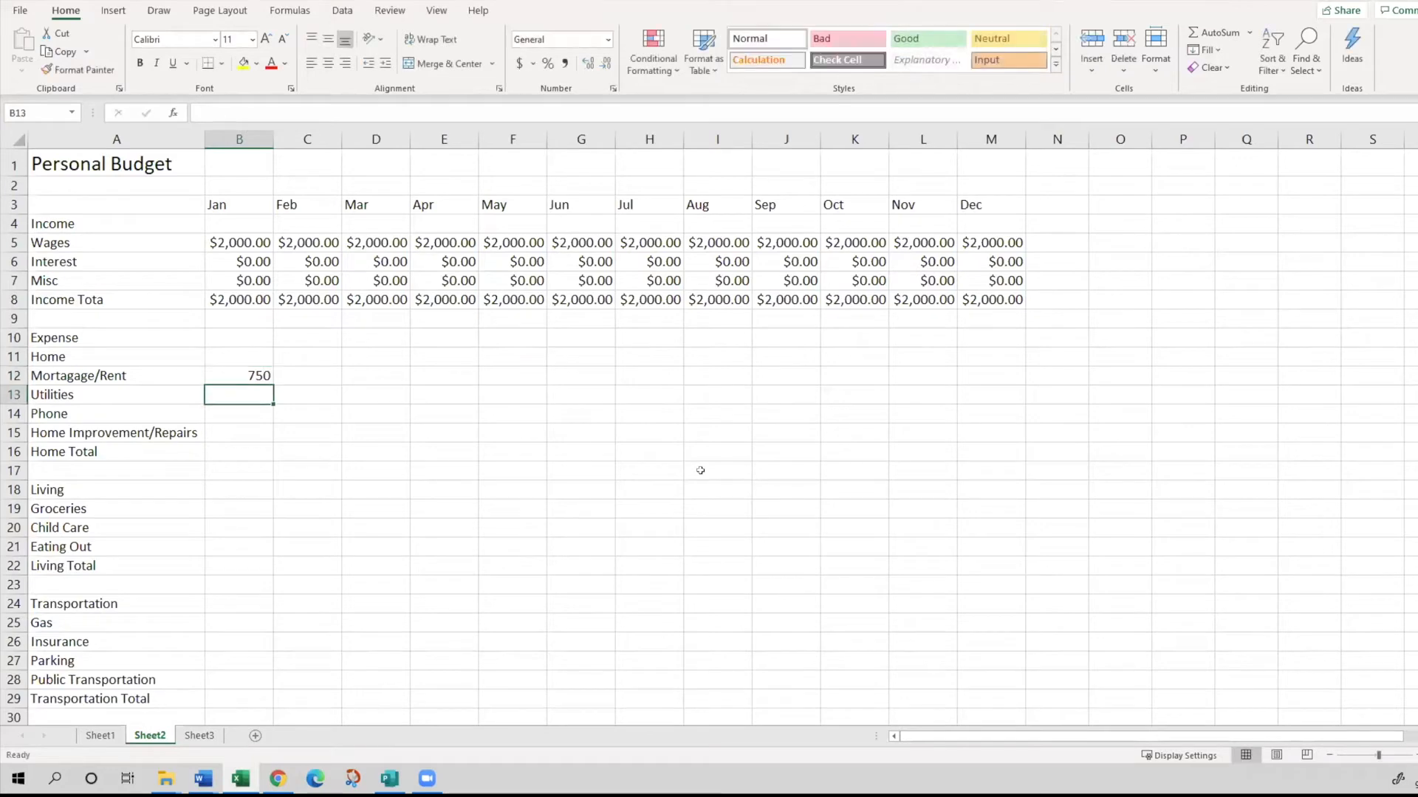
text(100)
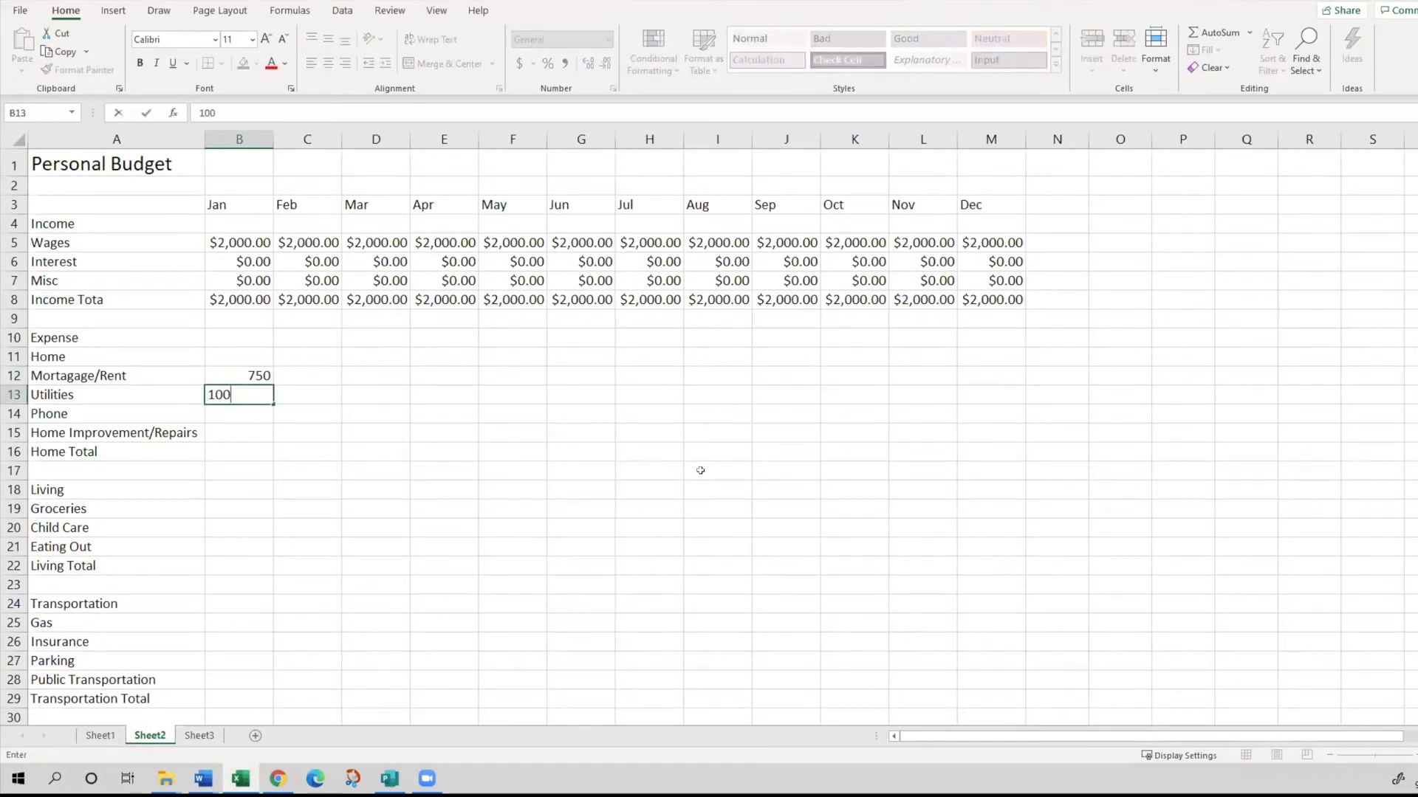
key(Return)
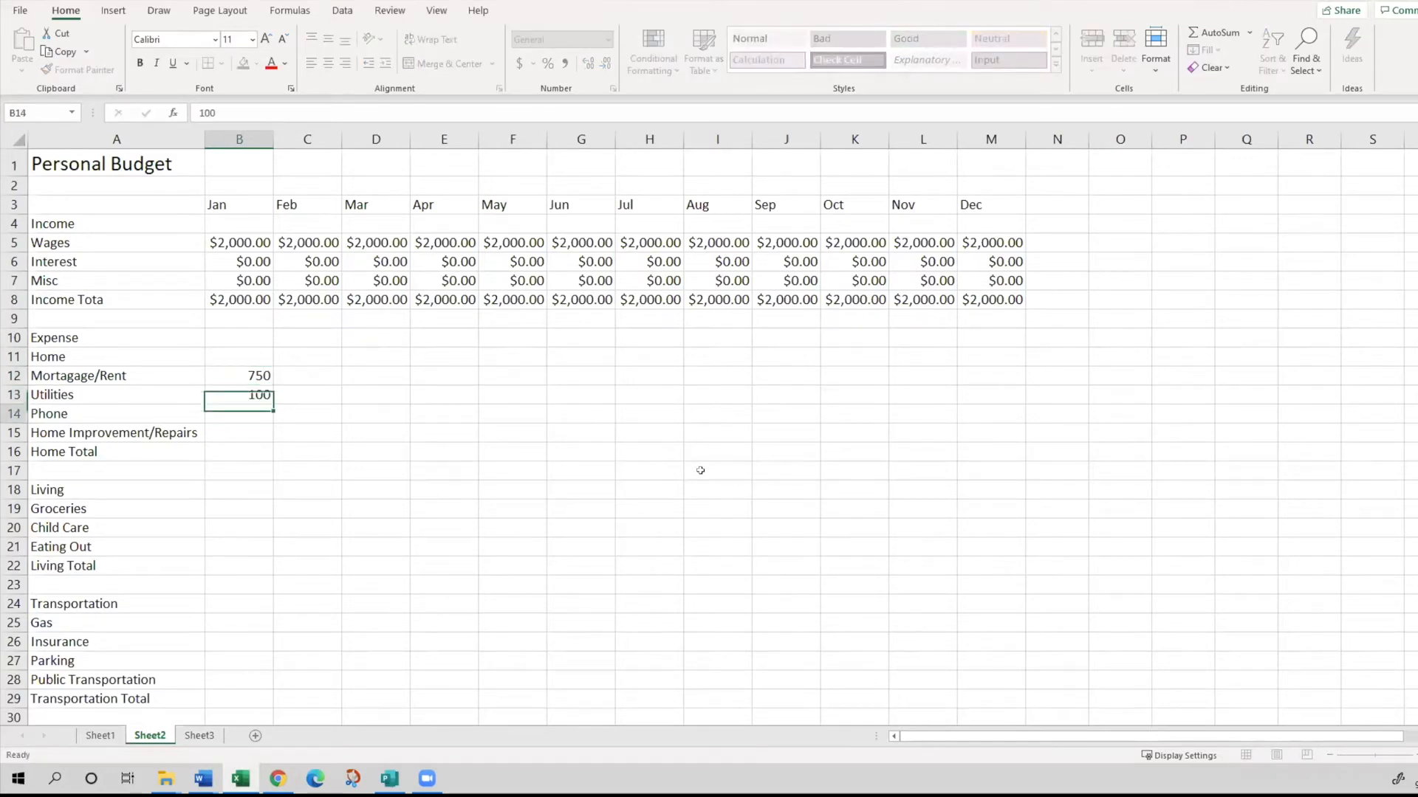
text(80)
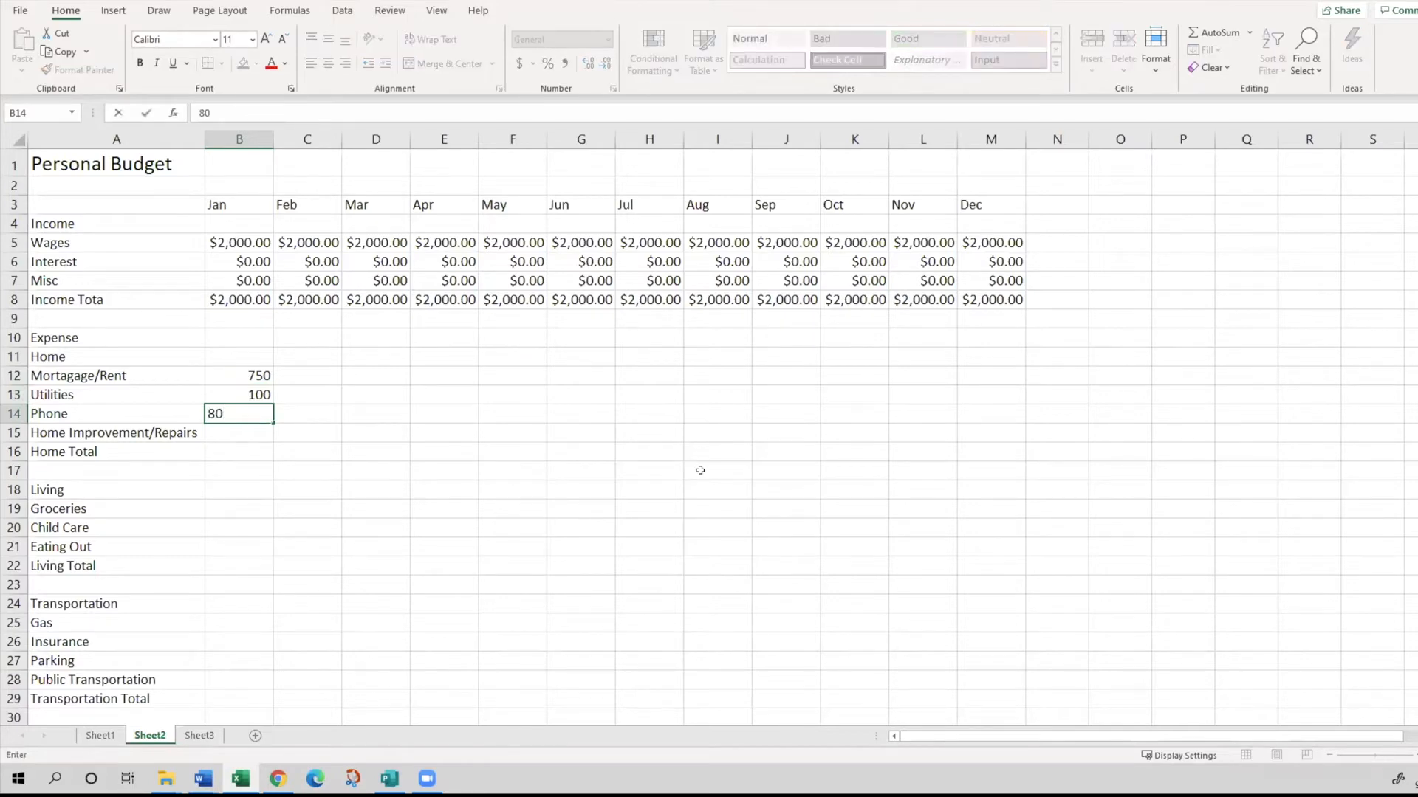
key(Return)
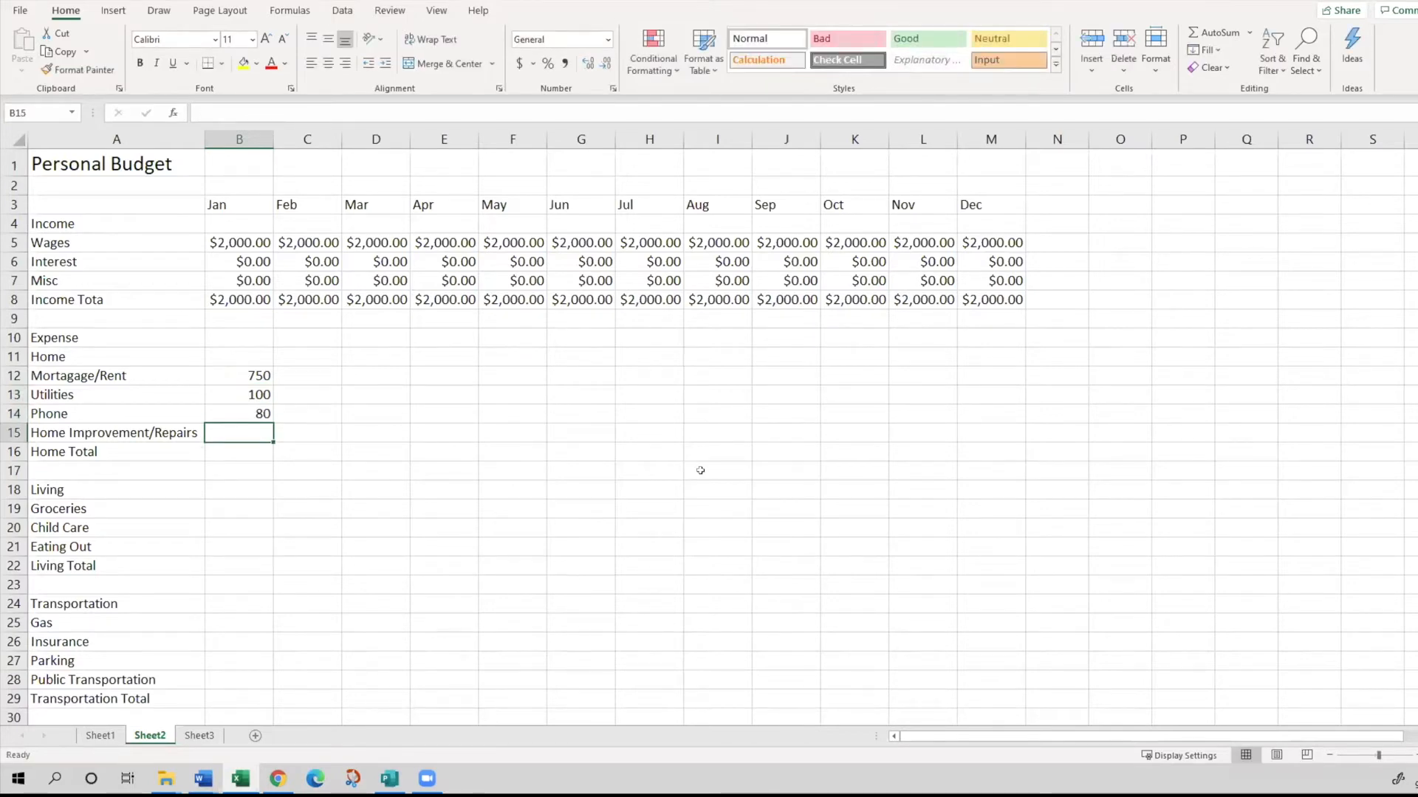
text(1)
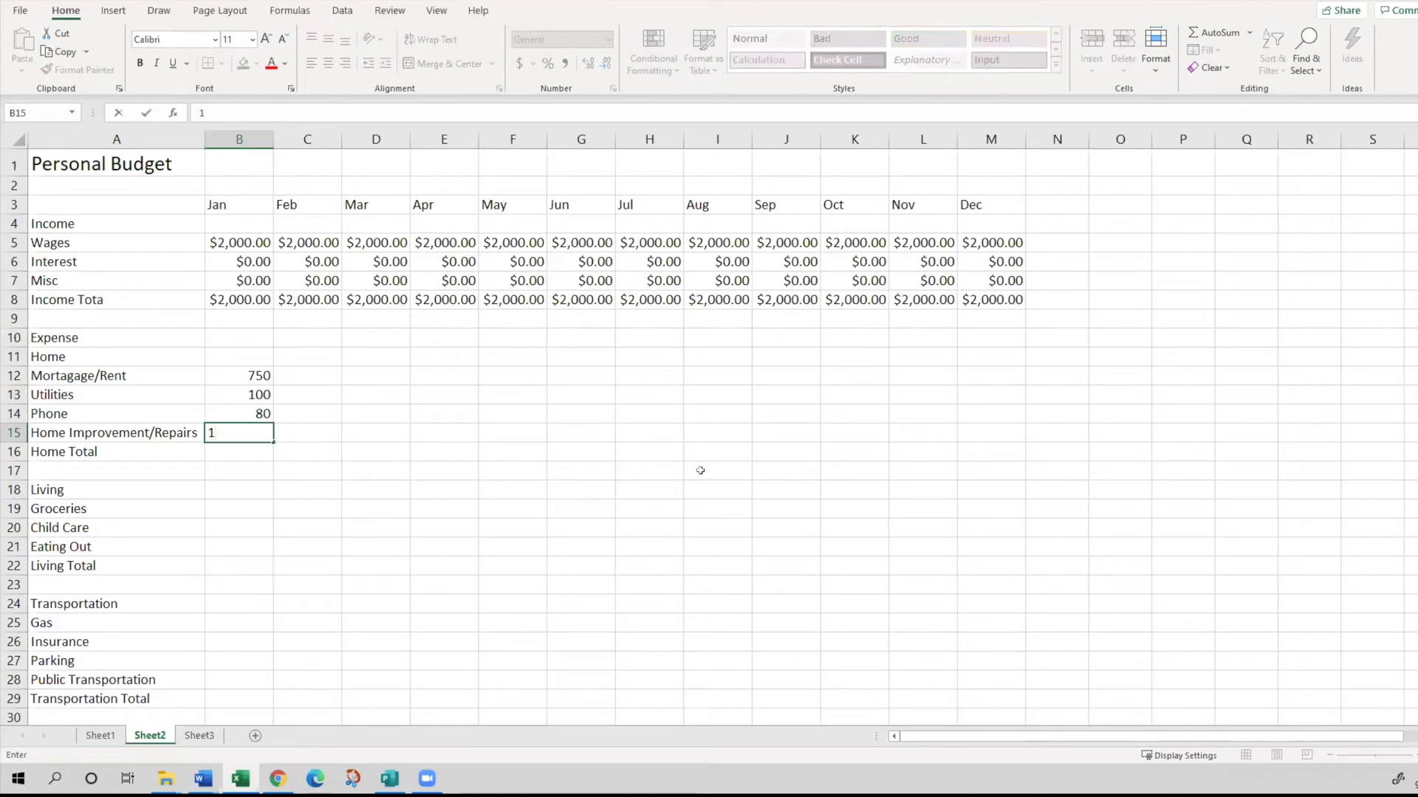
text(00)
key(Return)
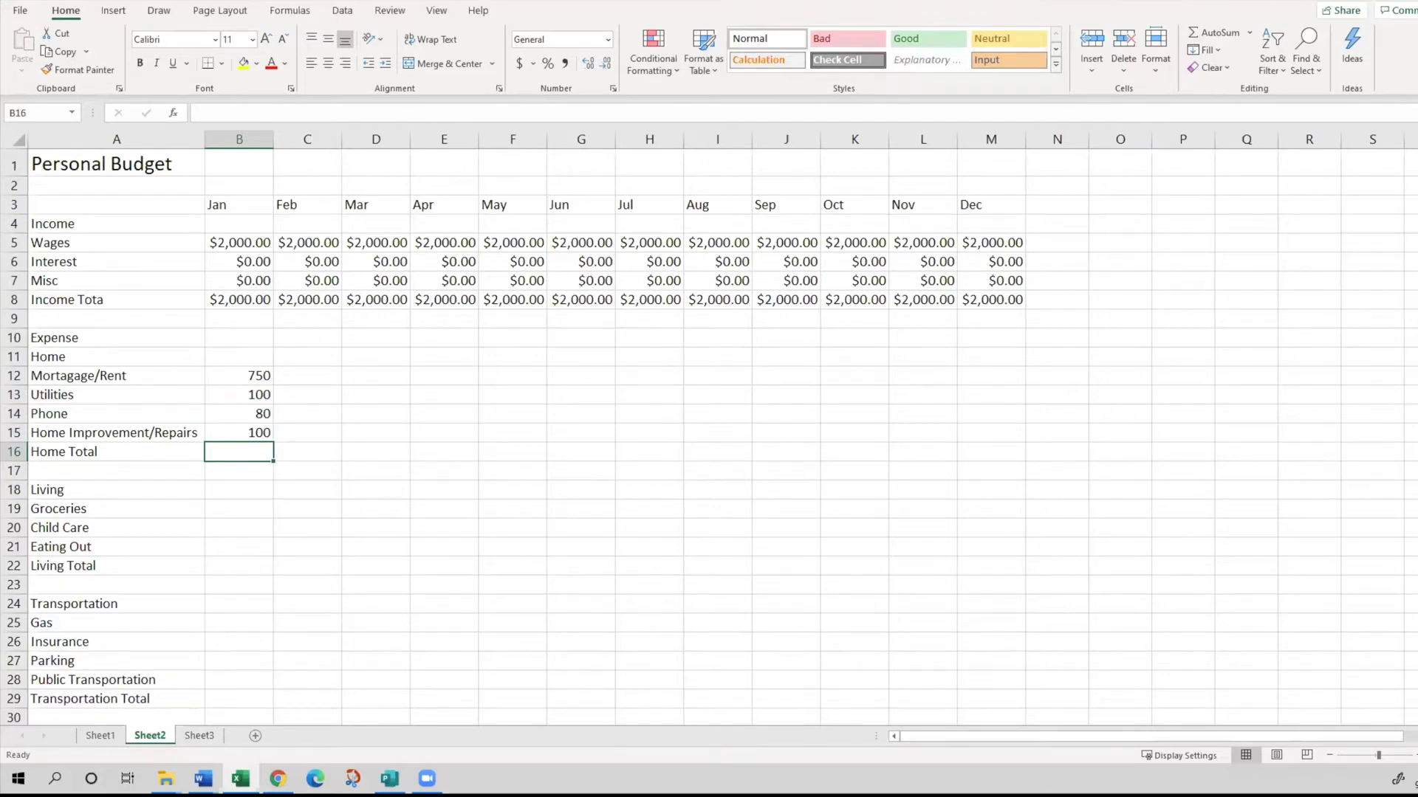
- Enter the January living expenses in B19:B21: Groceries 150, Child Care 200 and Eating Out 60
key(alt+Tab)
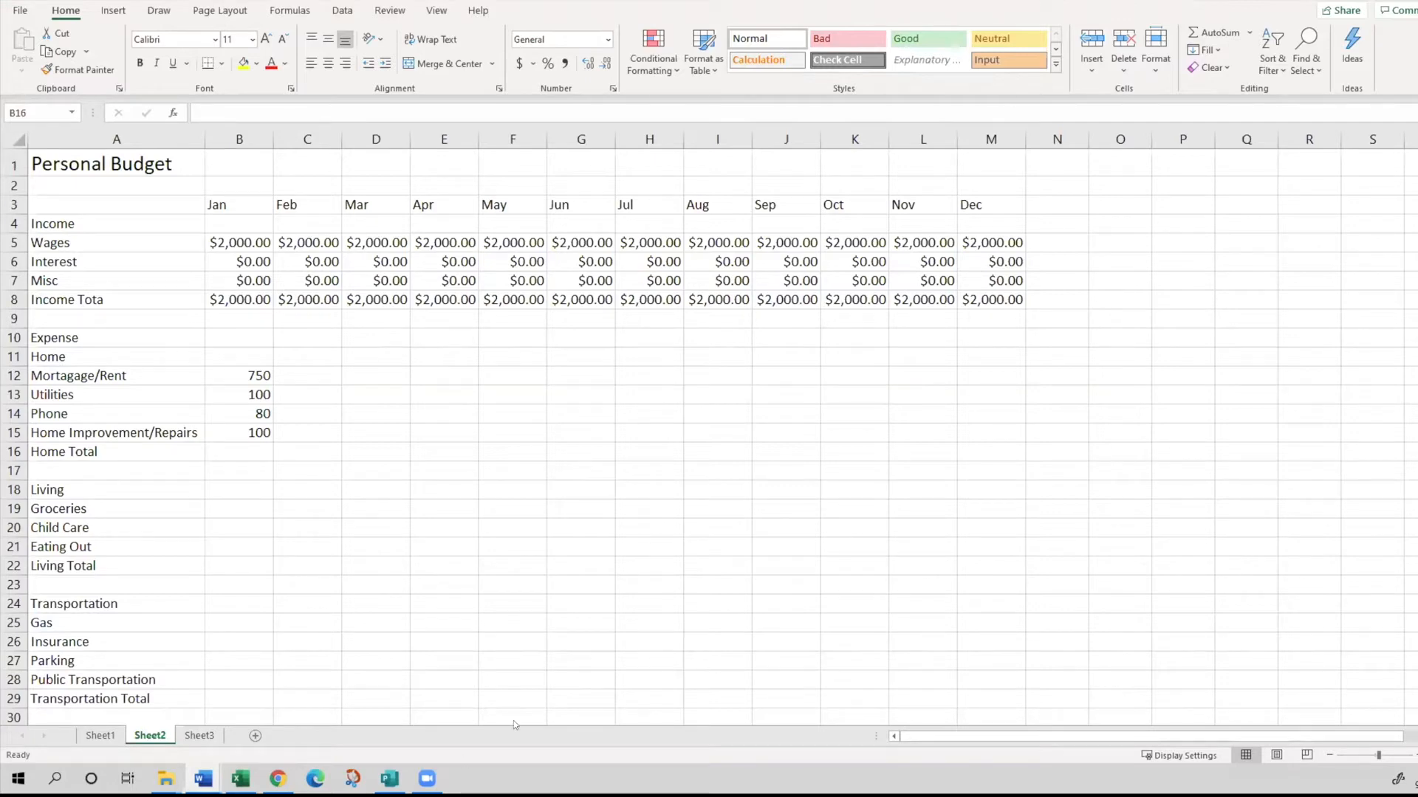
click(216, 507)
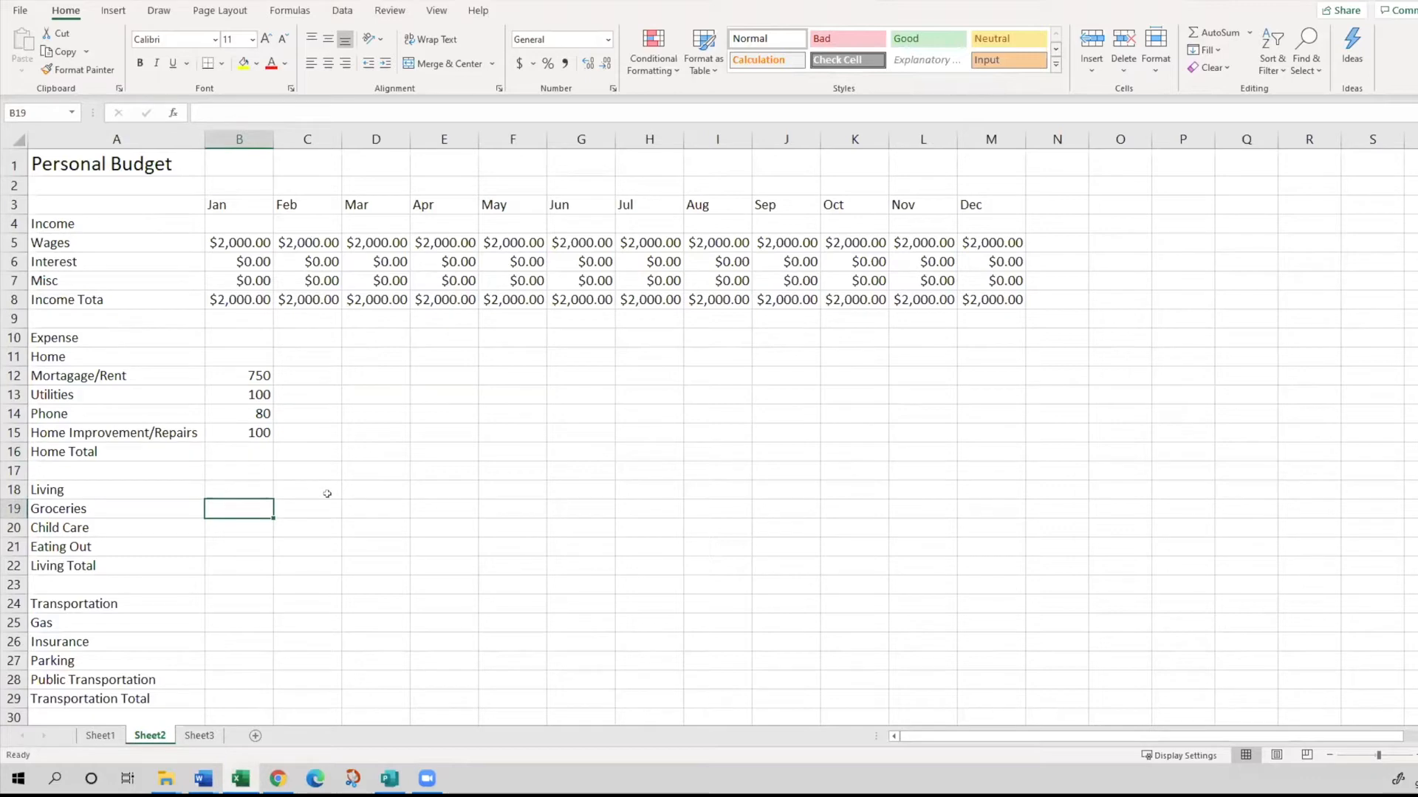
text(150)
key(Return)
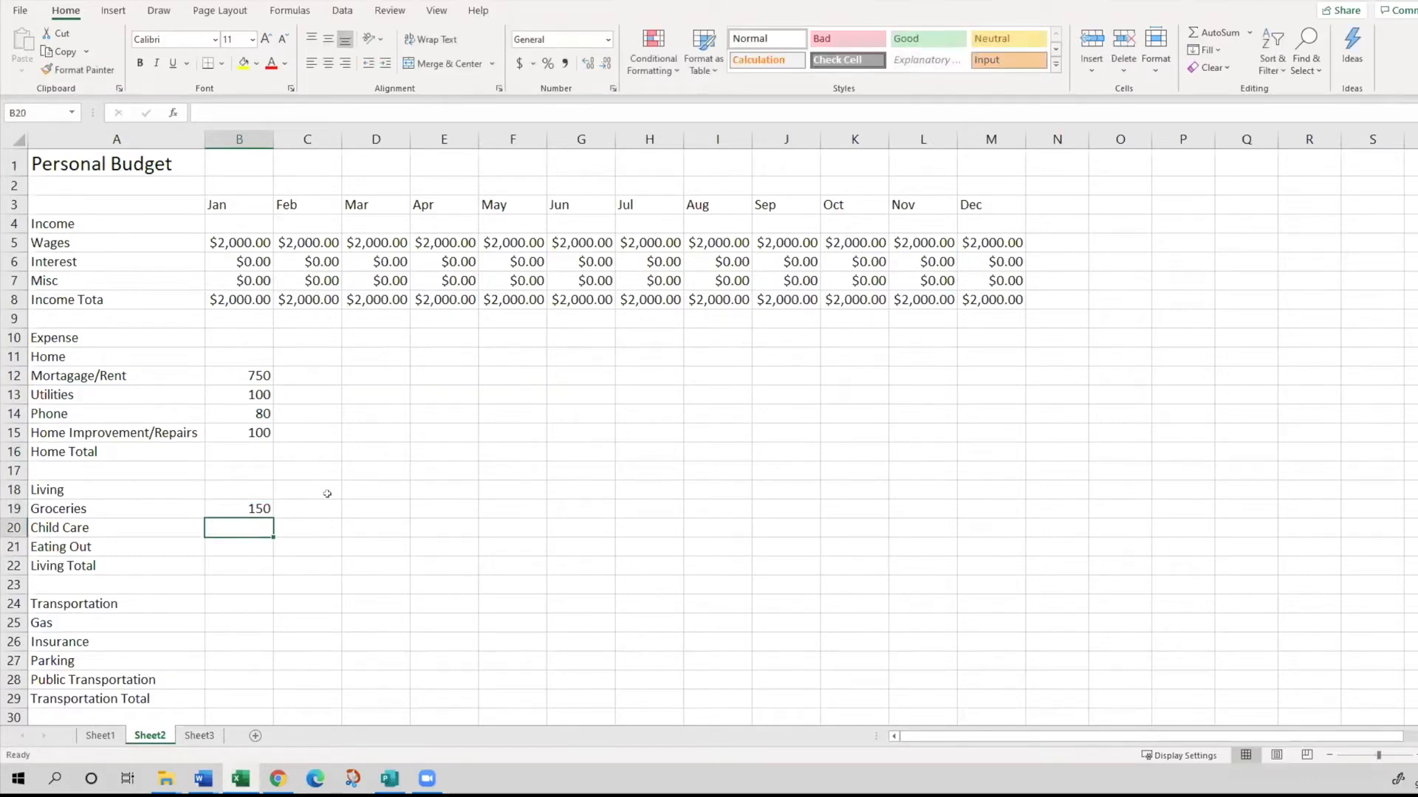
text(200)
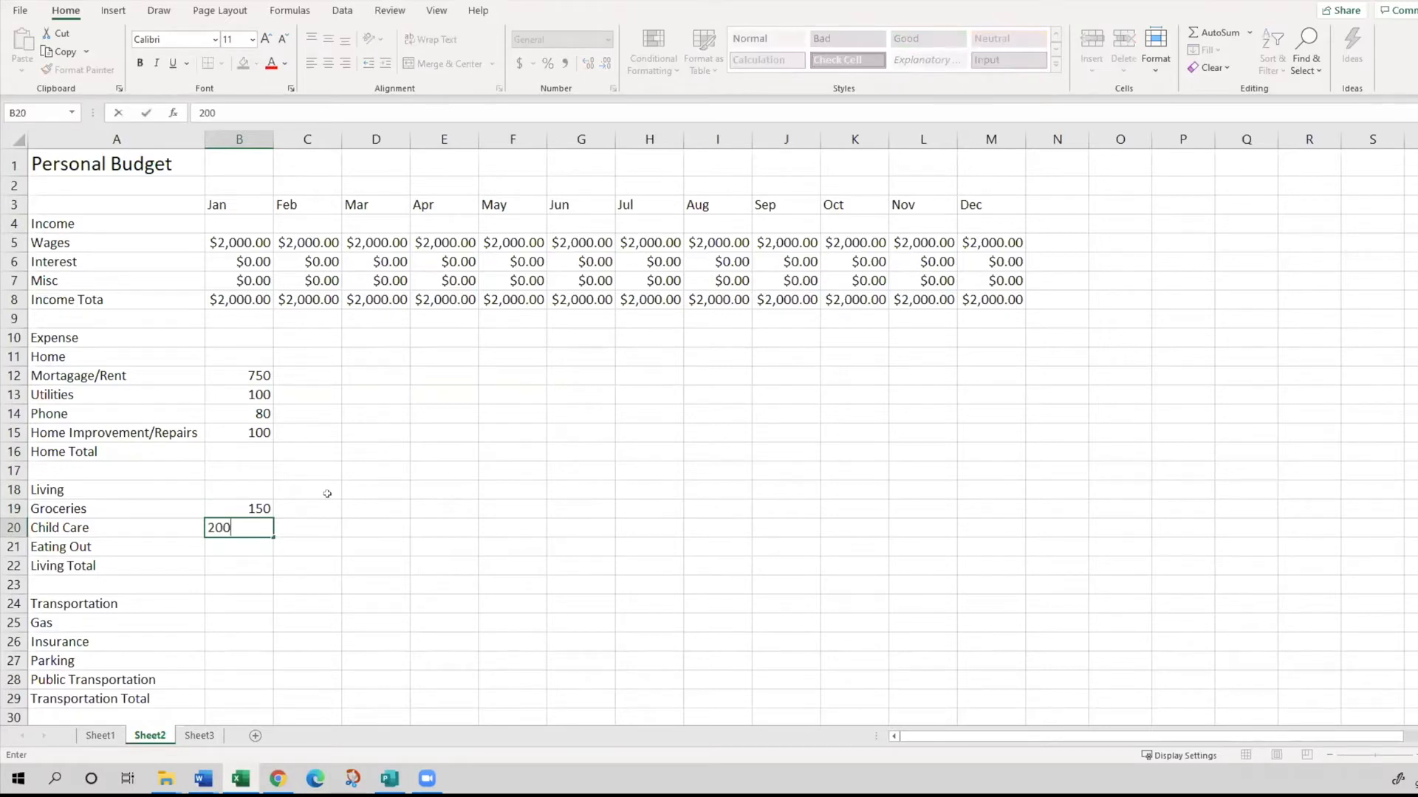
key(Return)
text(60)
key(Return)
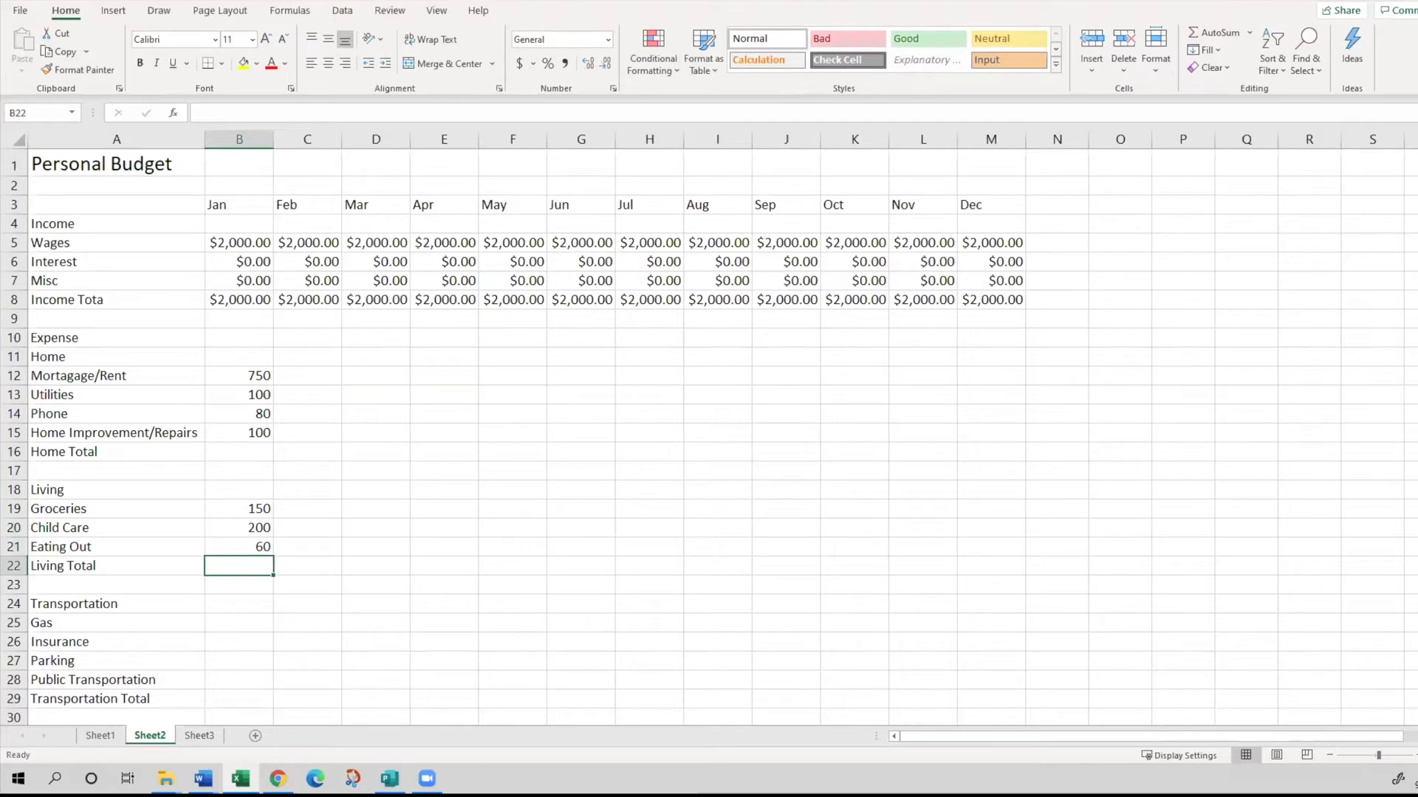
key(alt+Tab)
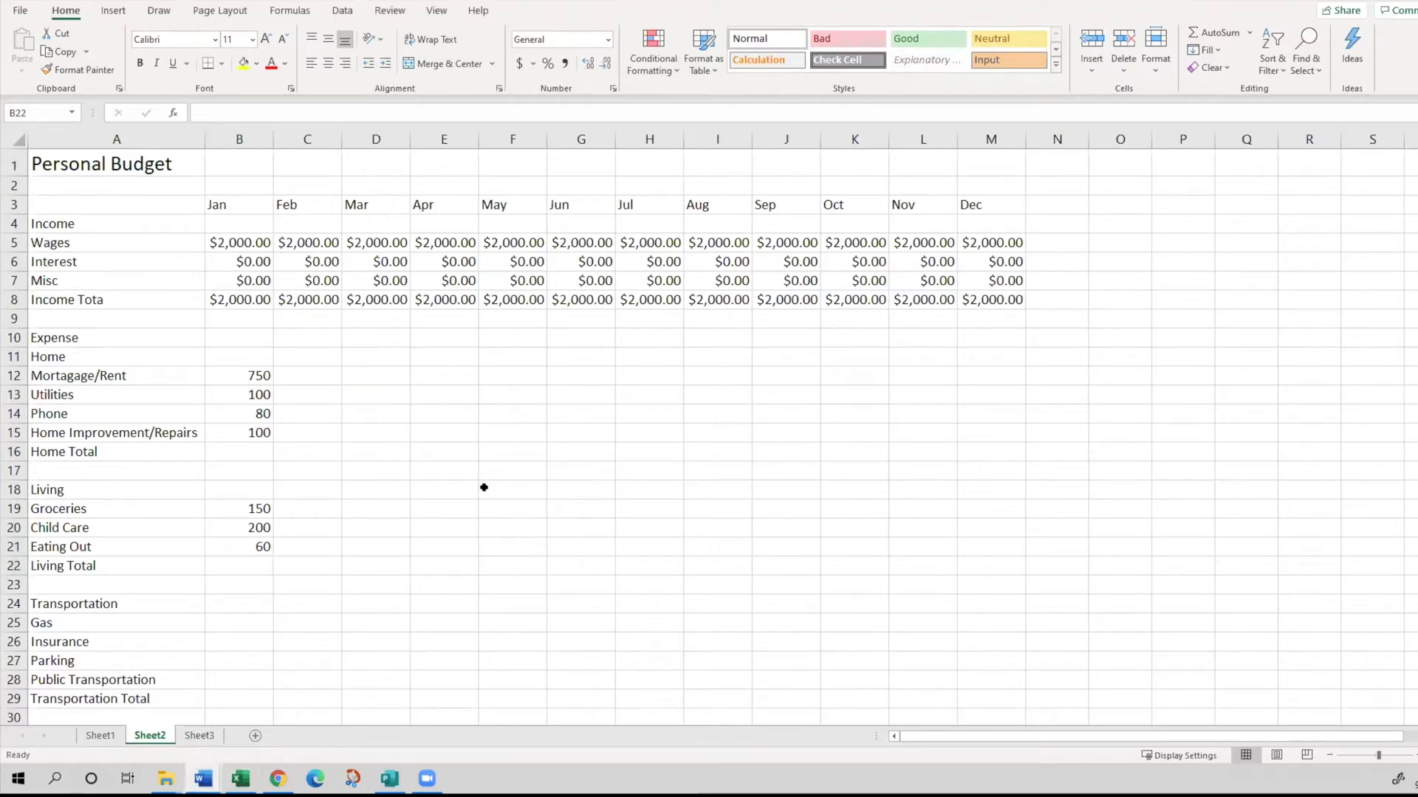
key(alt+Tab)
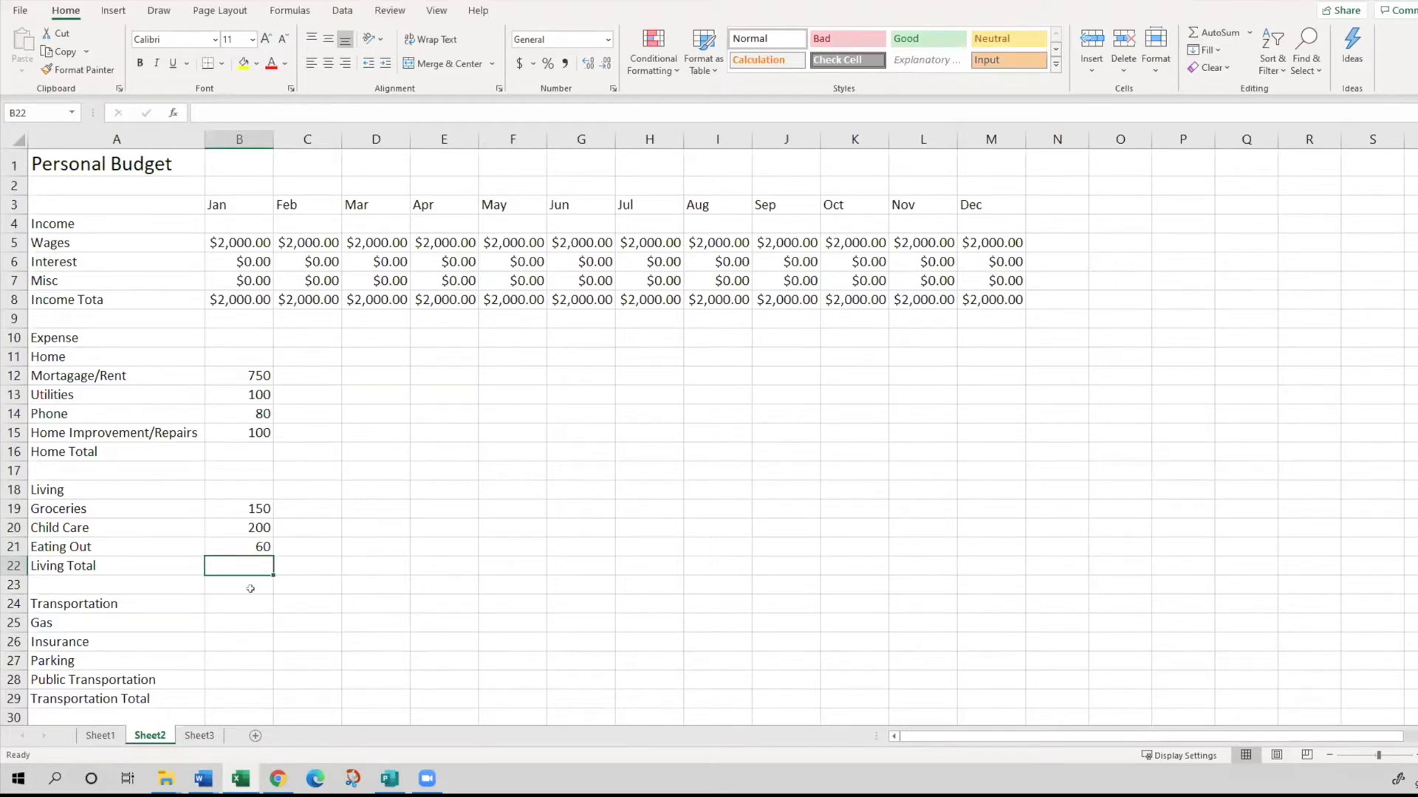
click(228, 390)
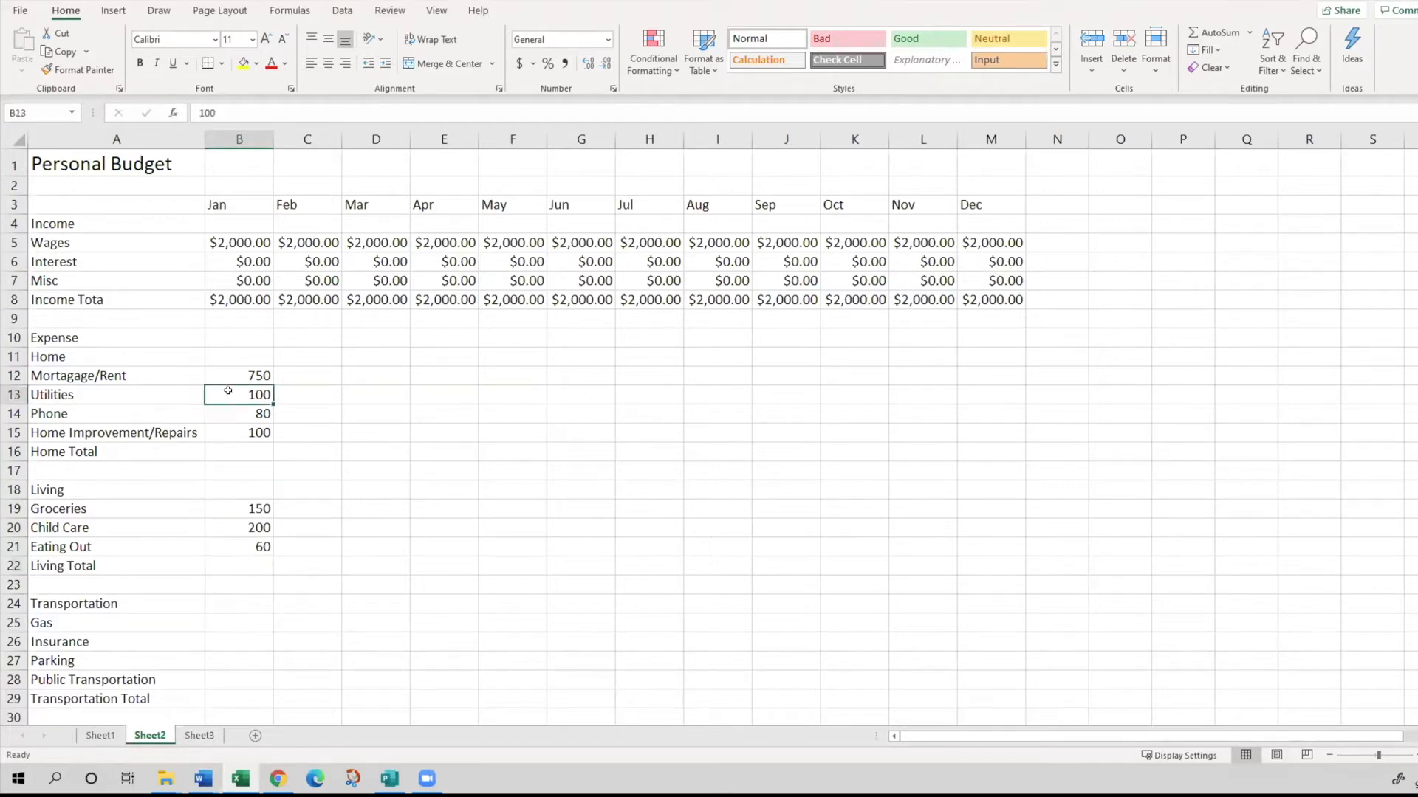
click(248, 558)
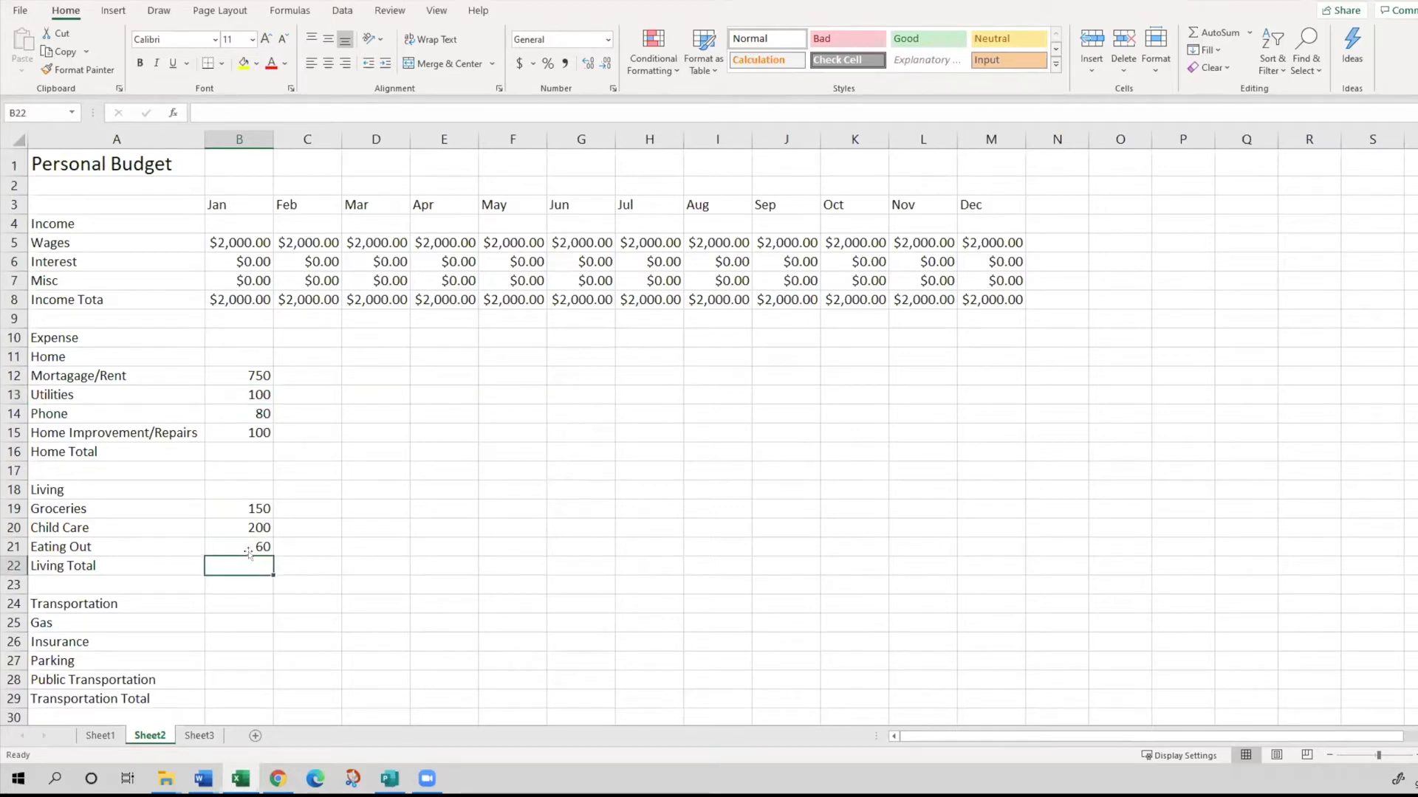
- Calculate the January Home Total in B16 with the formula =B12+B13+B14+B15
click(225, 451)
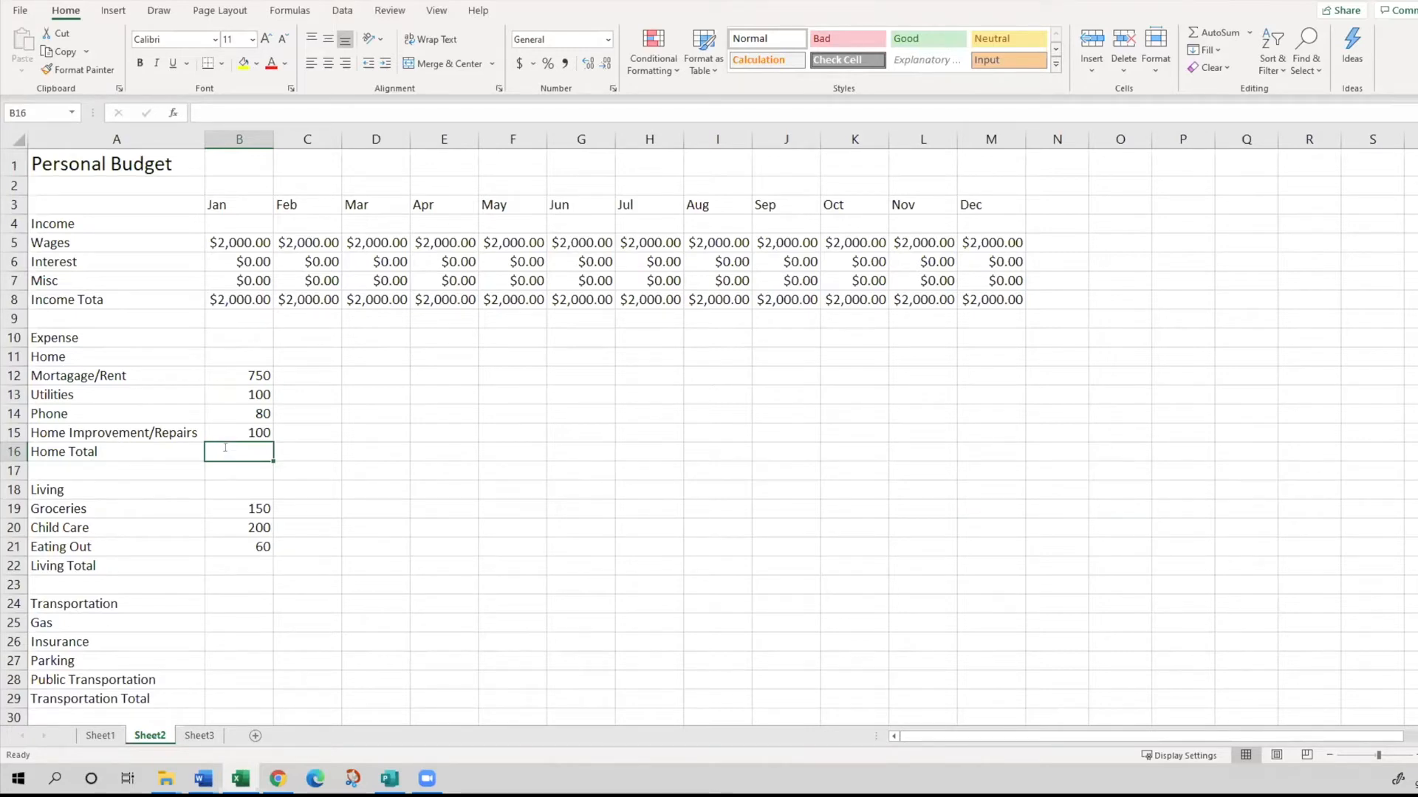
double_click(225, 451)
click(224, 482)
click(244, 452)
text(=)
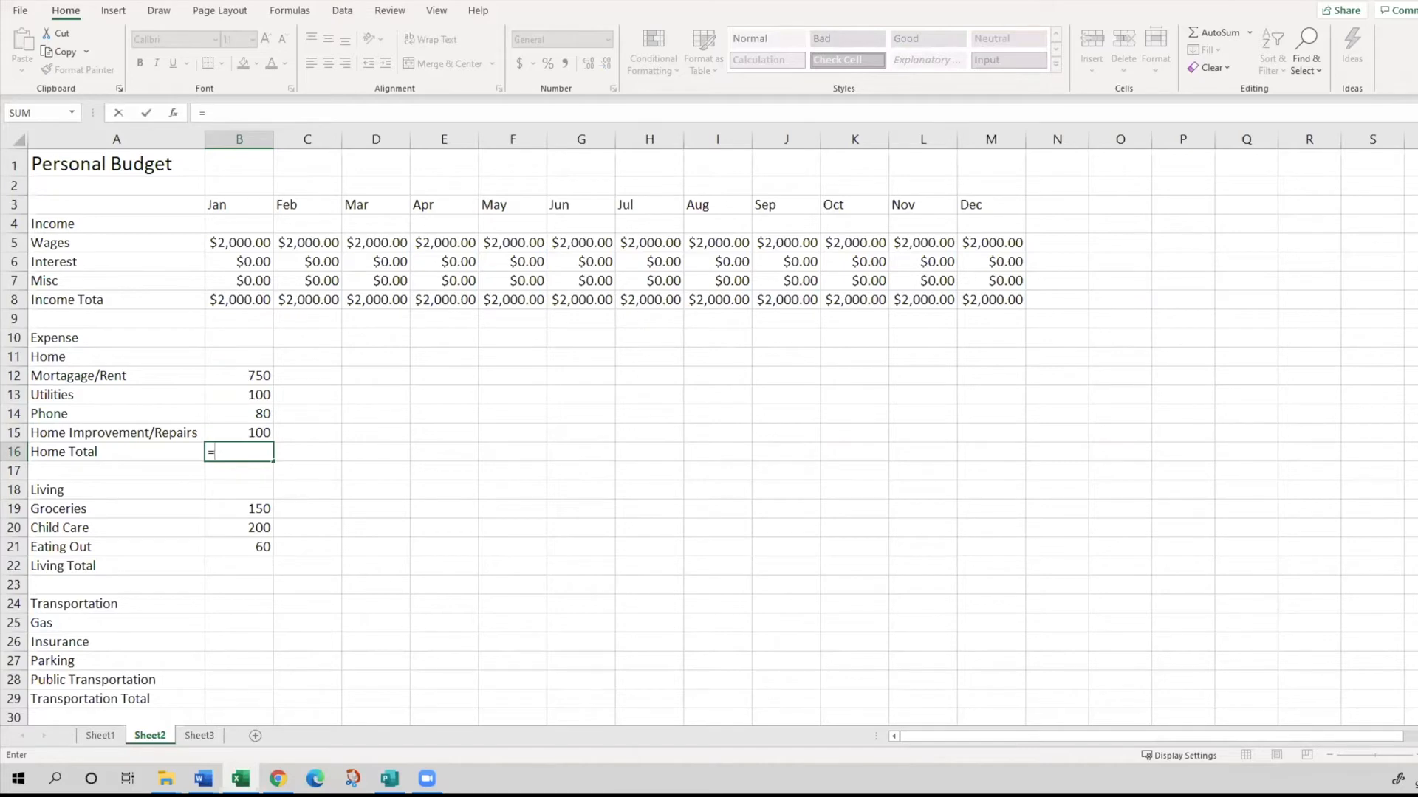
click(239, 372)
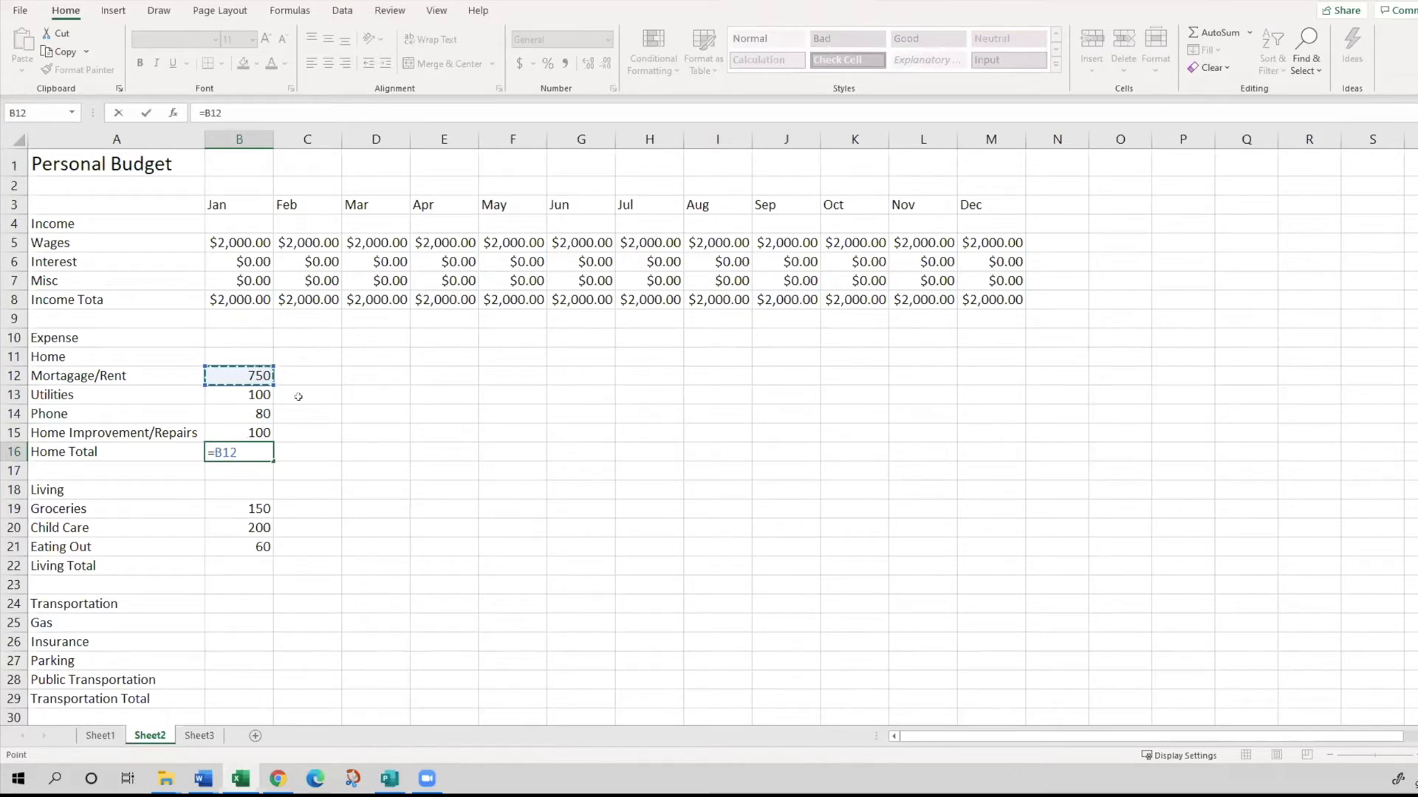
text(+)
click(250, 394)
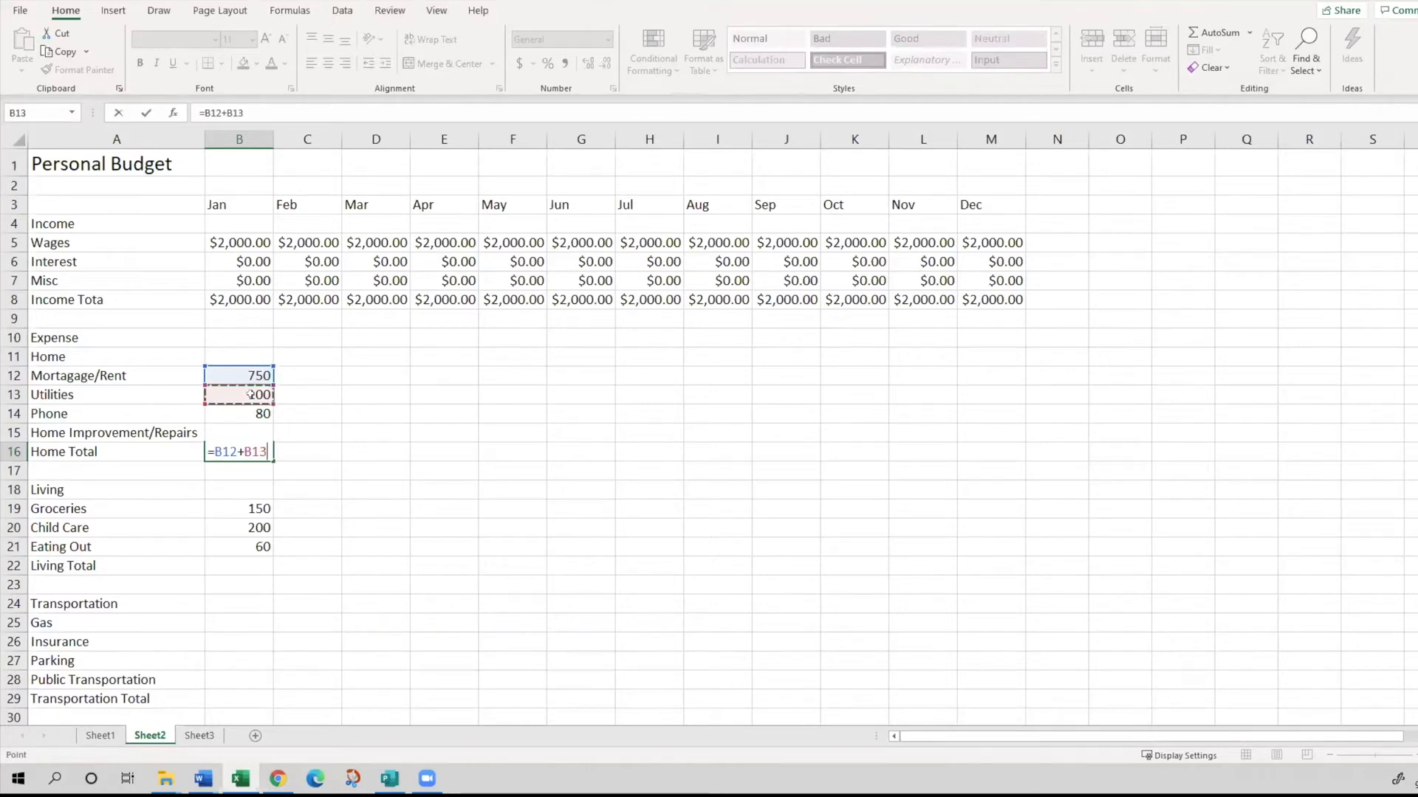
text(+)
click(246, 416)
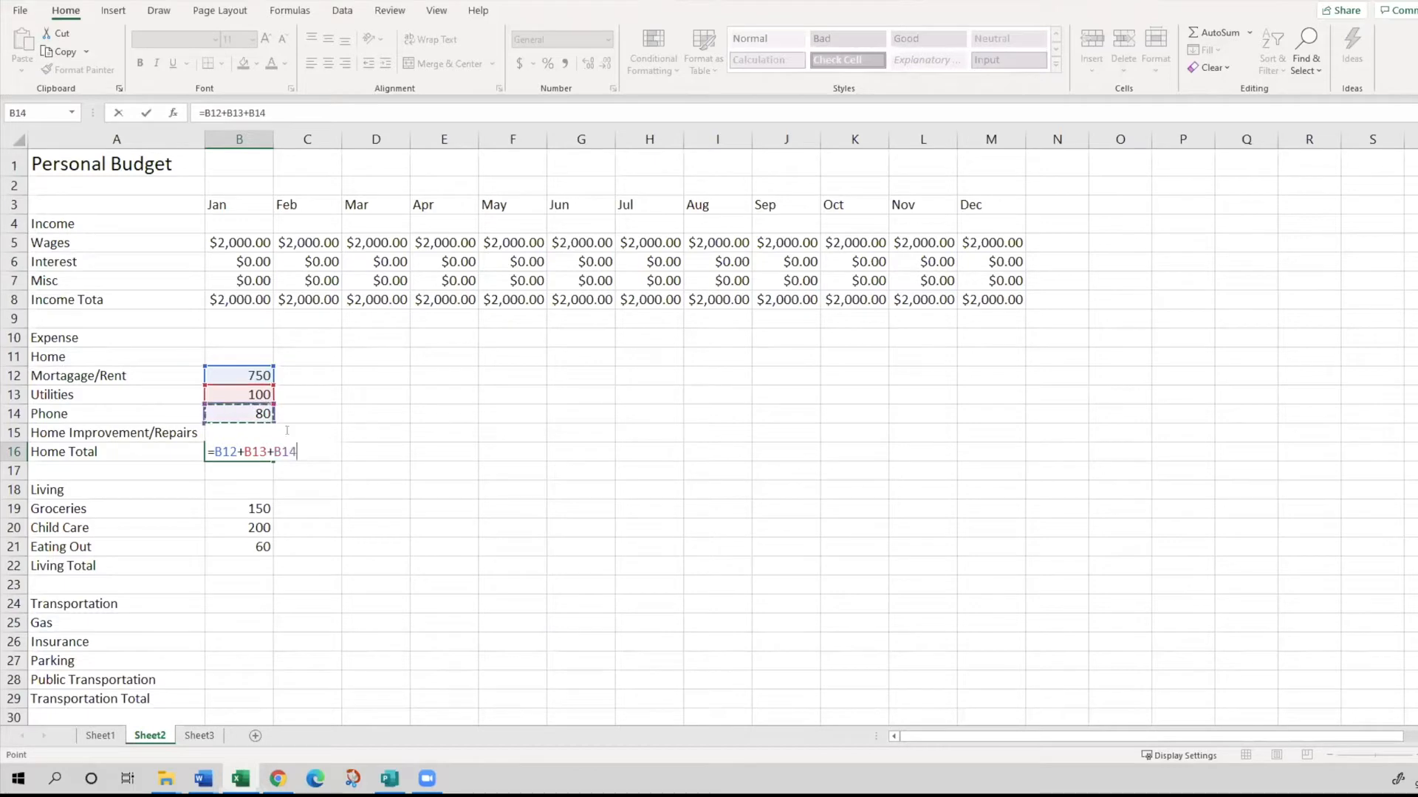
text(_)
key(BackSpace)
text(+)
text(B16)
key(BackSpace)
text(5)
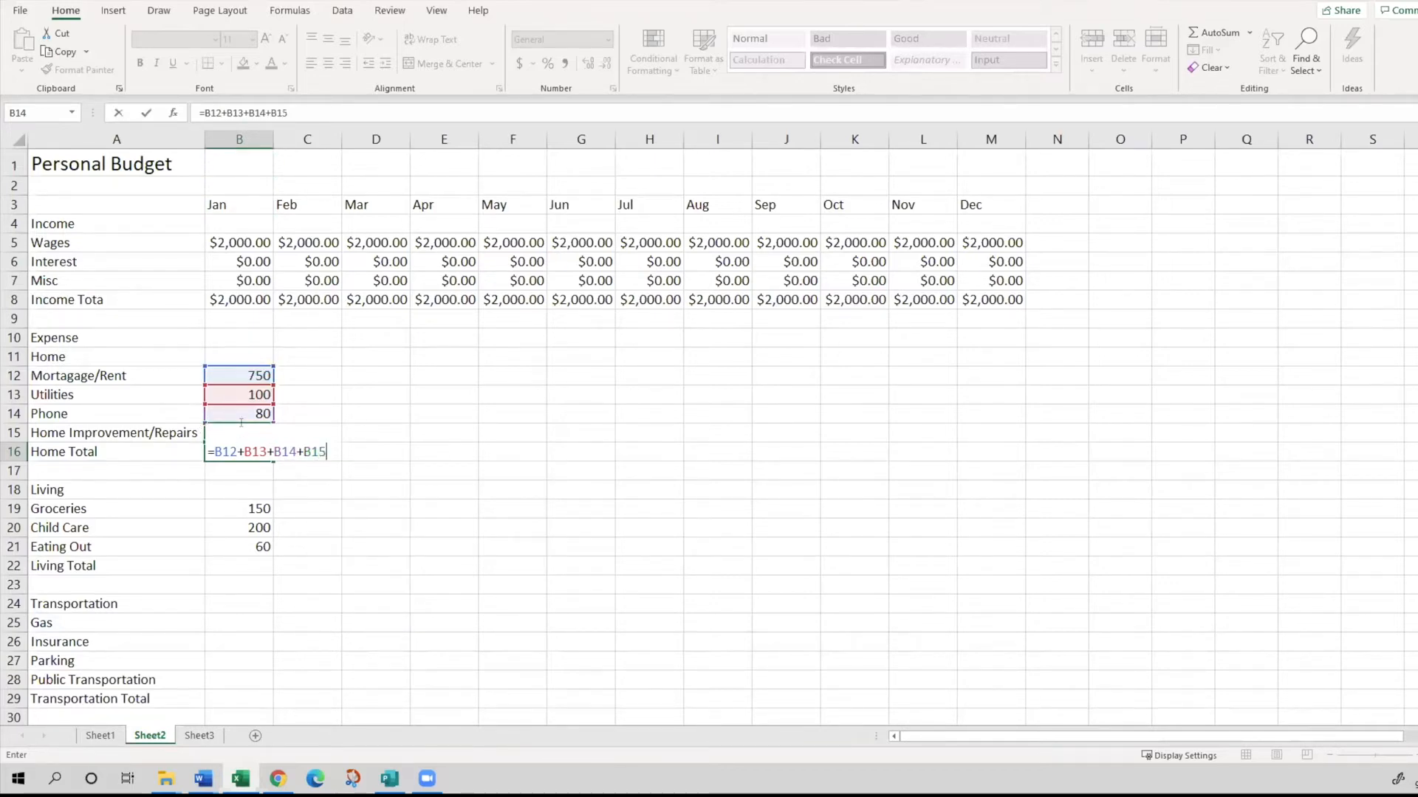
key(Return)
scroll(241, 427, down, 1)
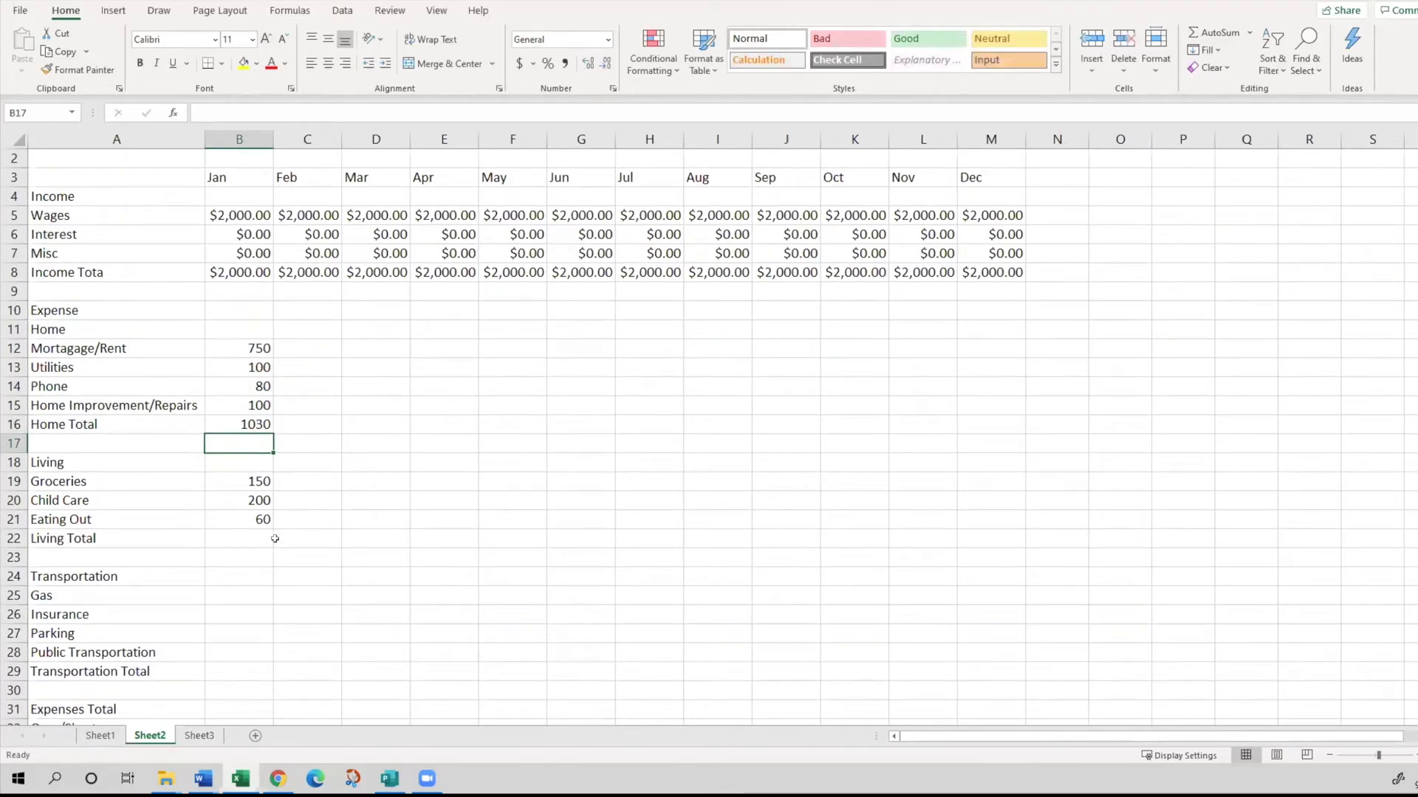
click(229, 539)
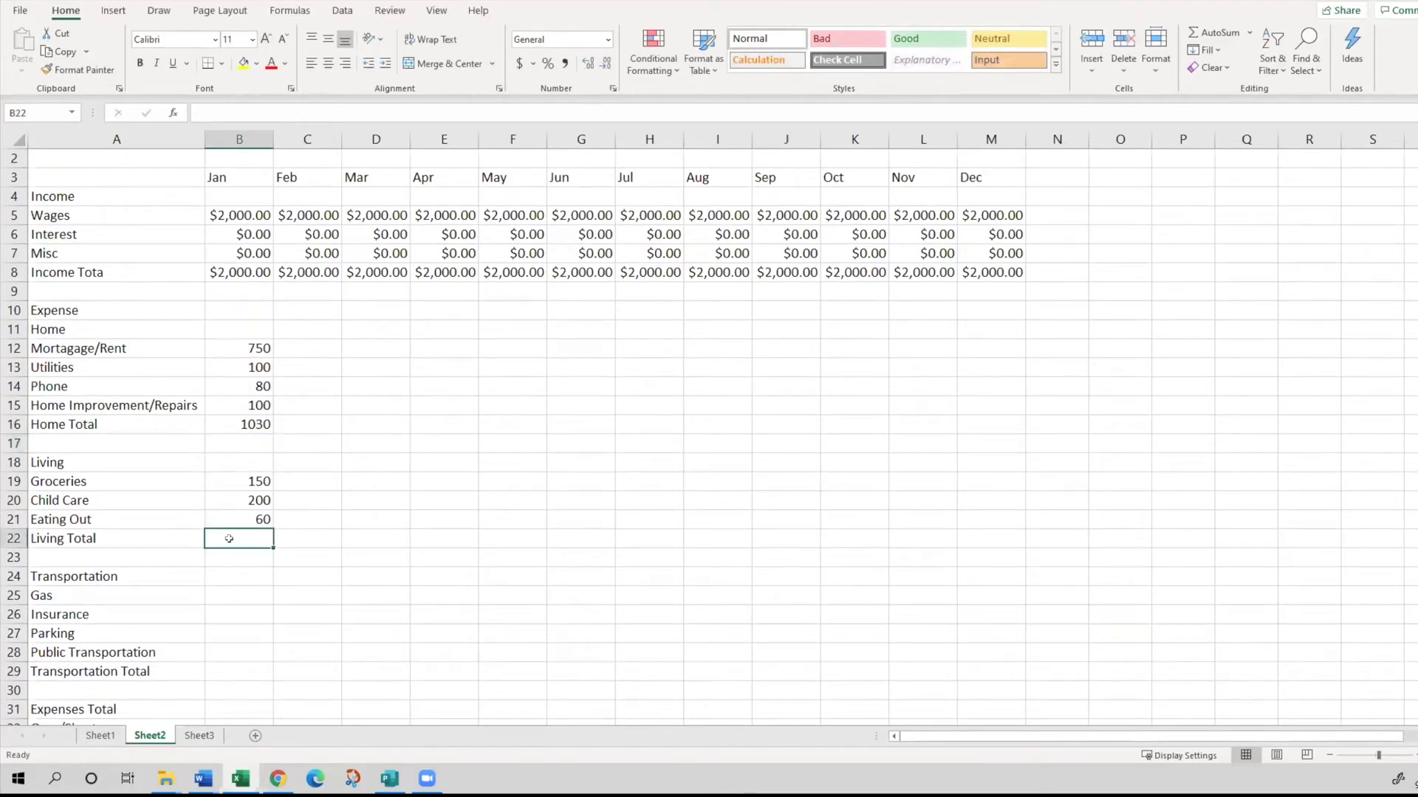
click(371, 490)
text(=)
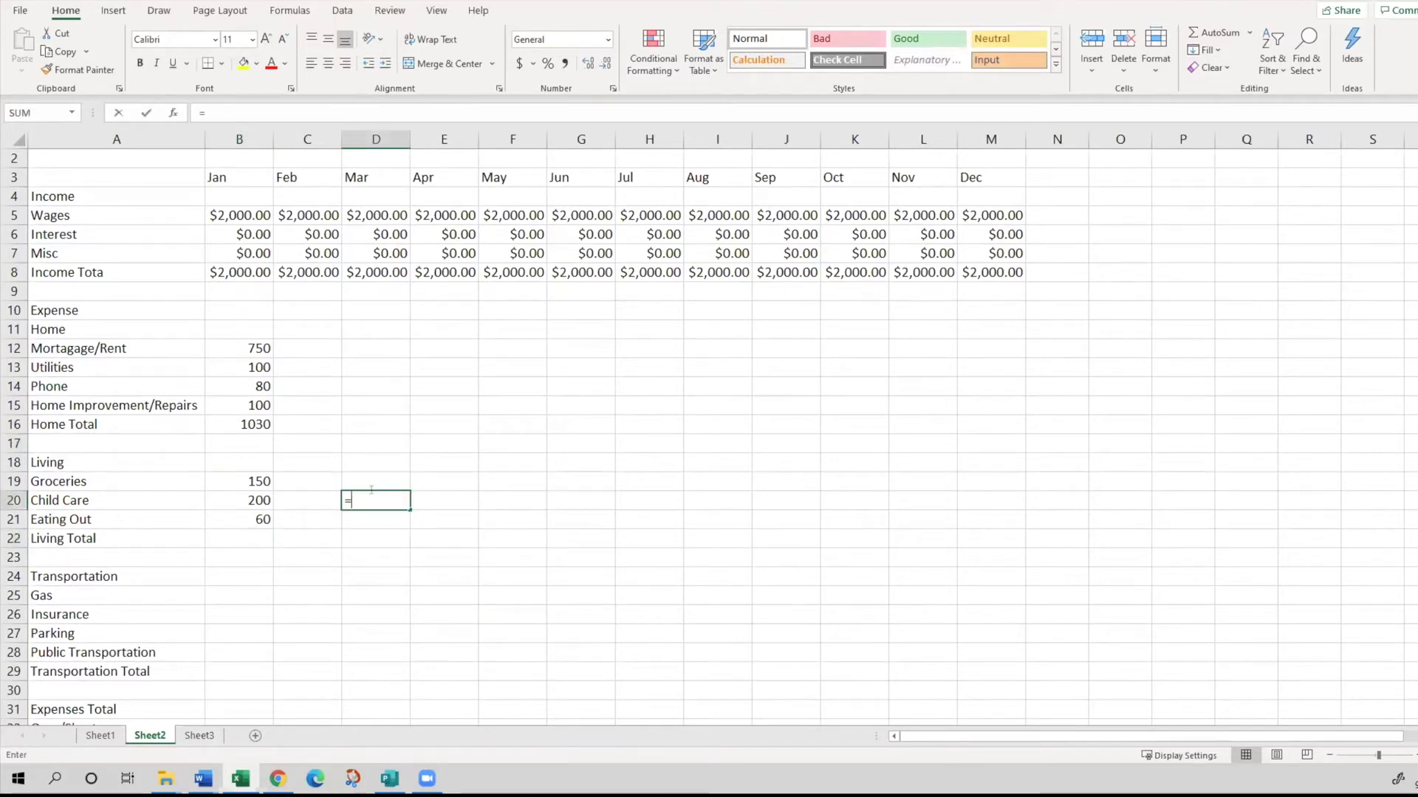
key(BackSpace)
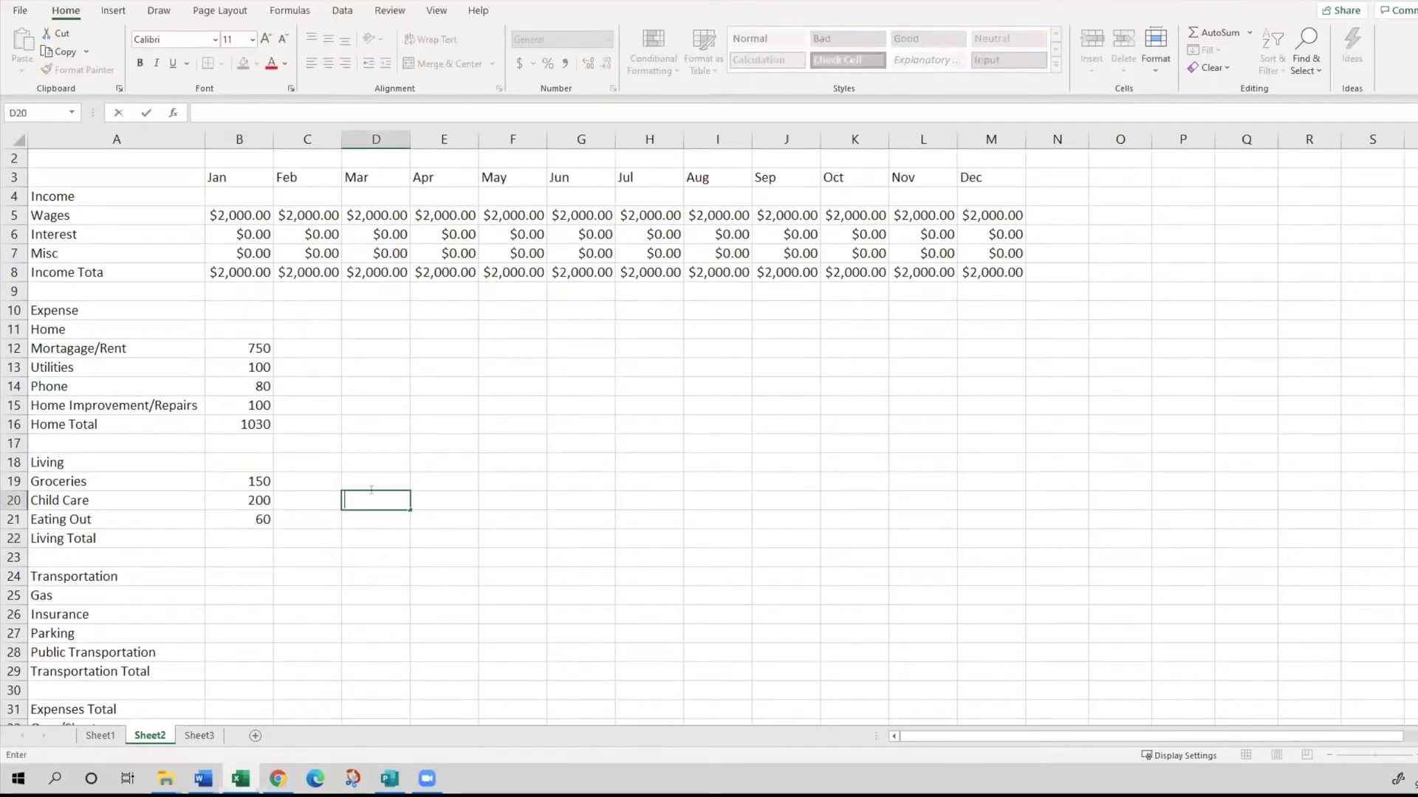
- Calculate the January Living Total in B22 with the formula =B19+B20+B21
click(237, 538)
text(=)
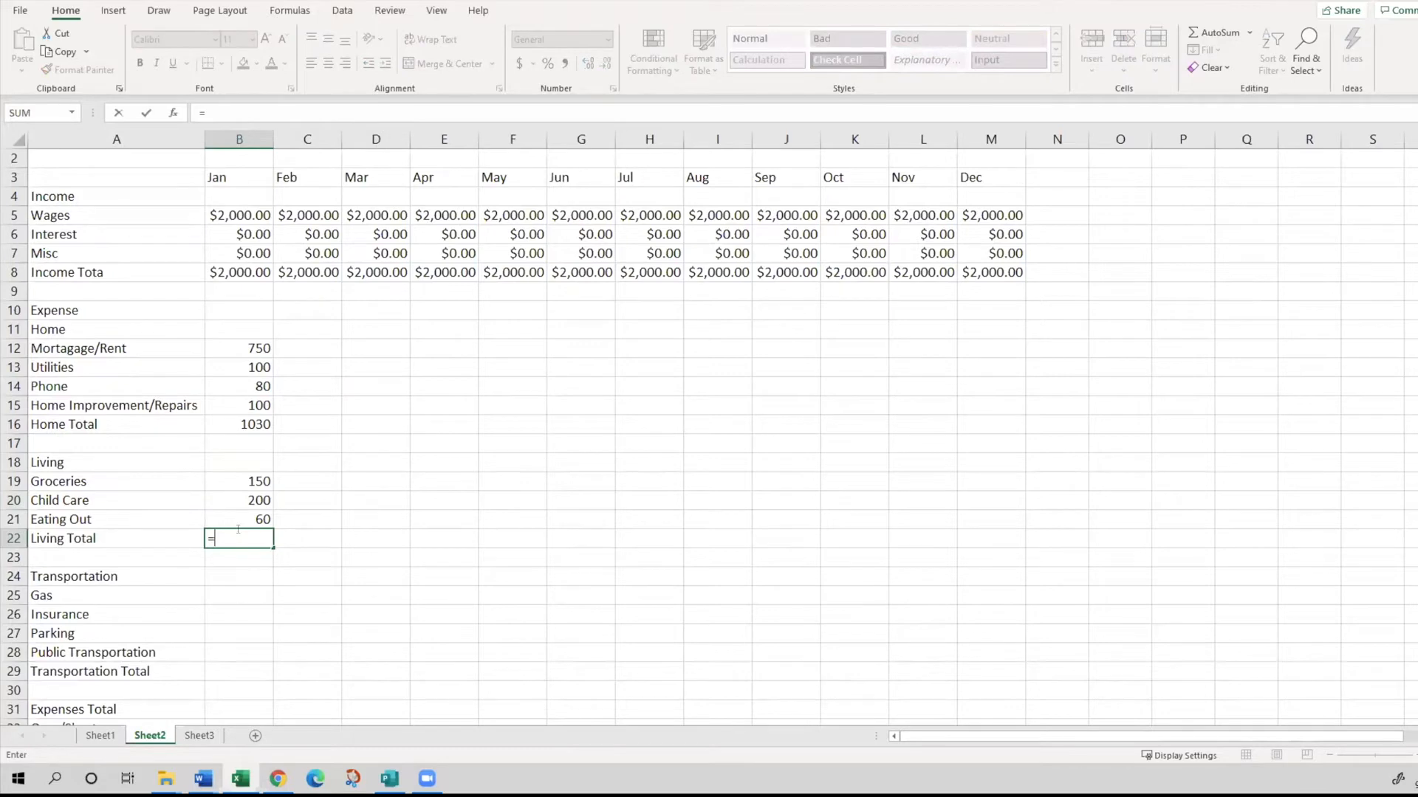
click(226, 482)
key(BackSpace)
key(BackSpace)
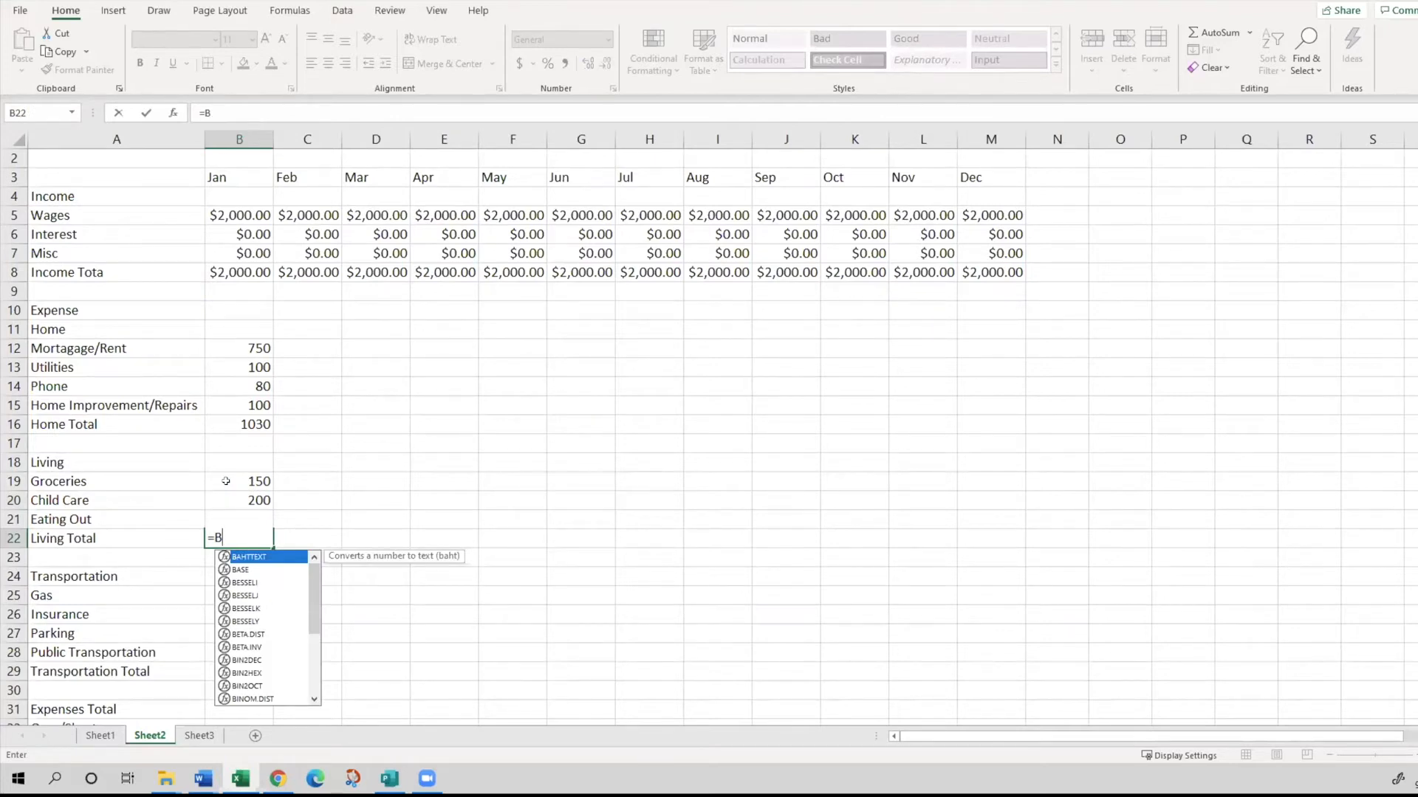
text(19_)
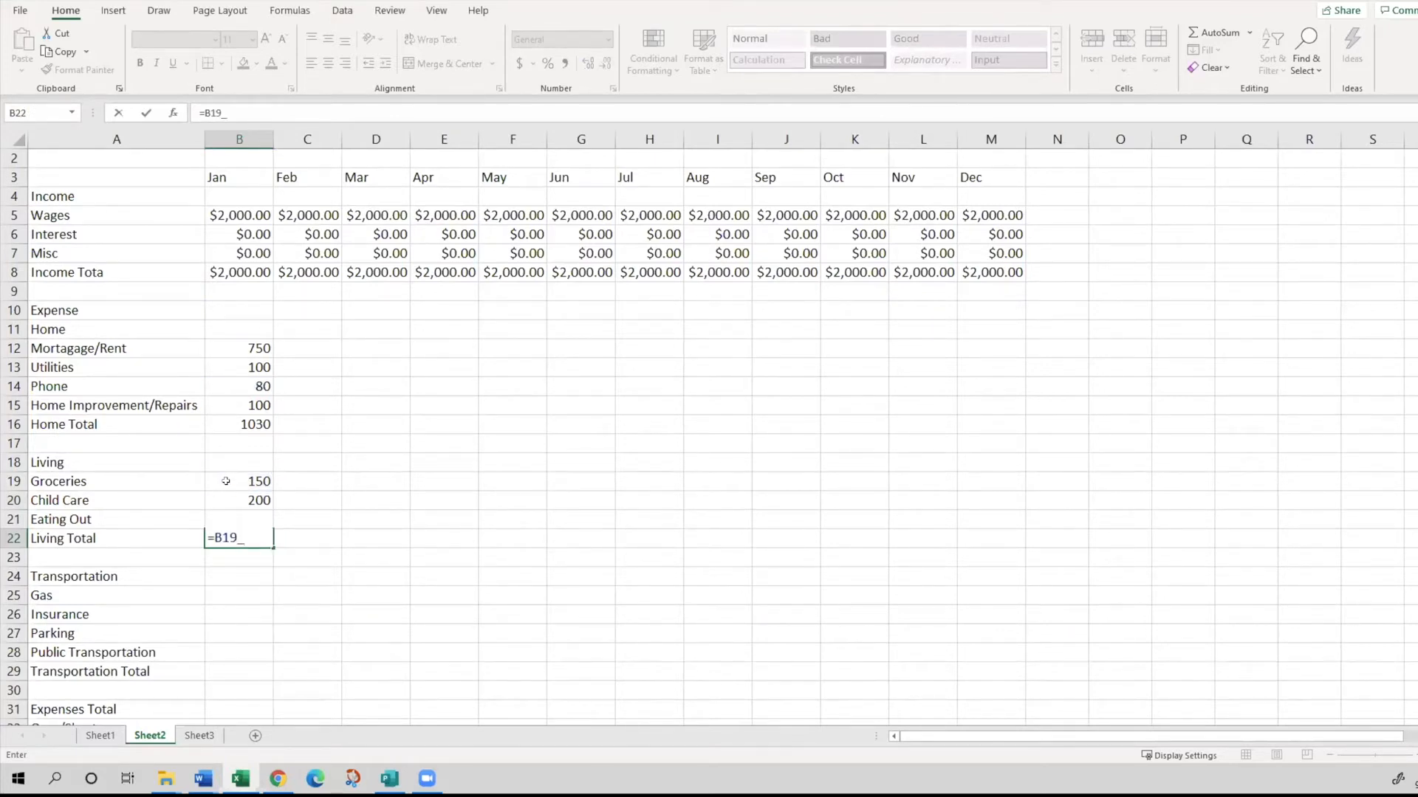
key(BackSpace)
text(+B)
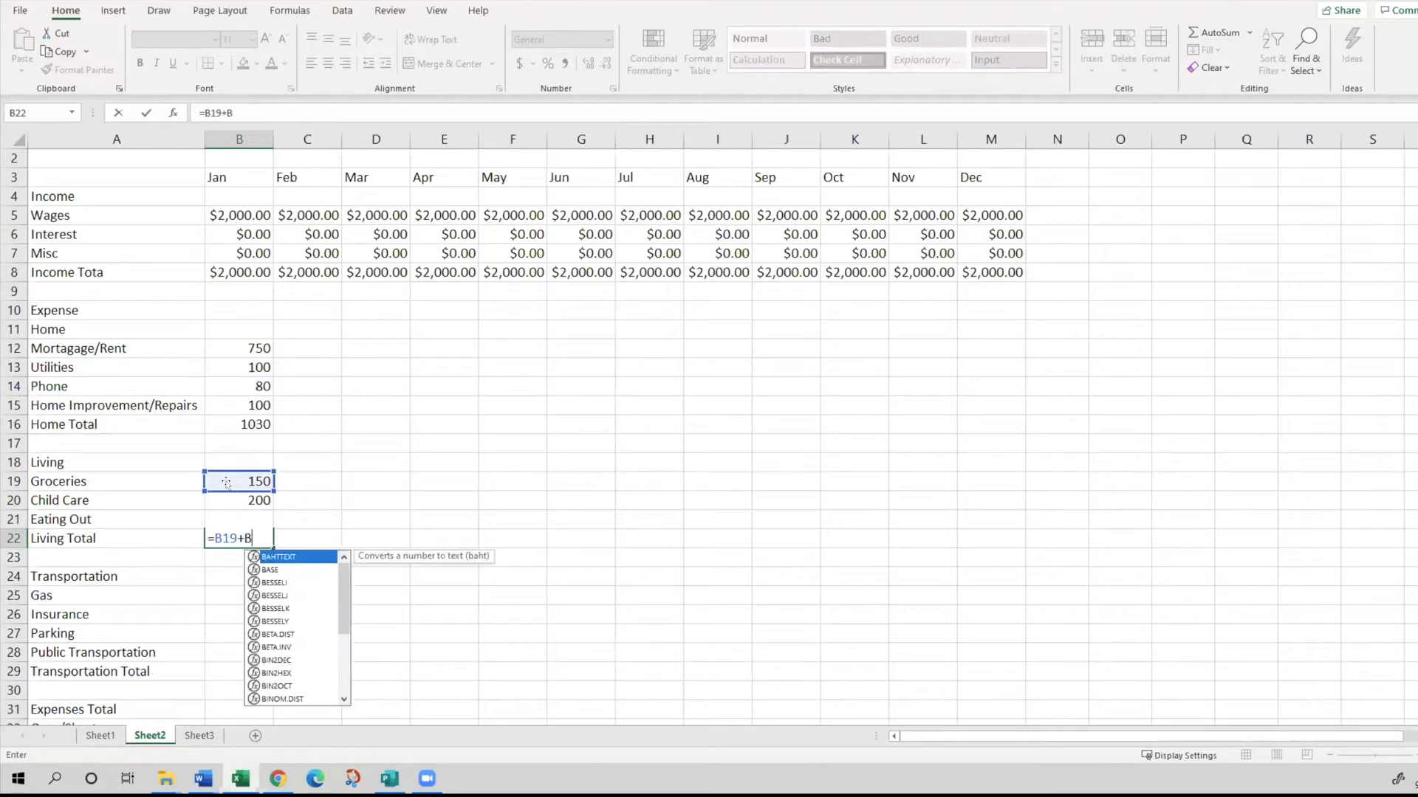
text(20_B)
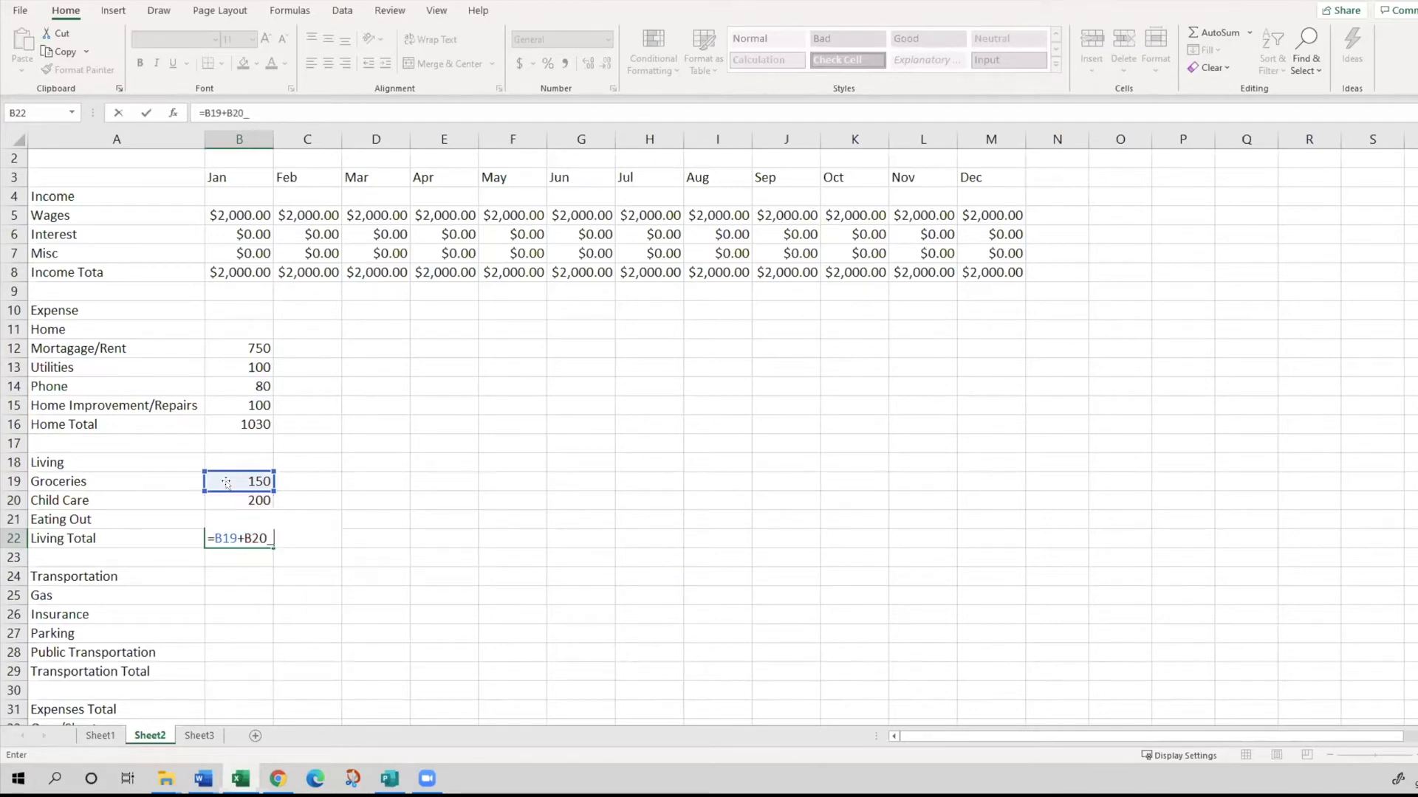
key(BackSpace)
key(BackSpace)
text(+)
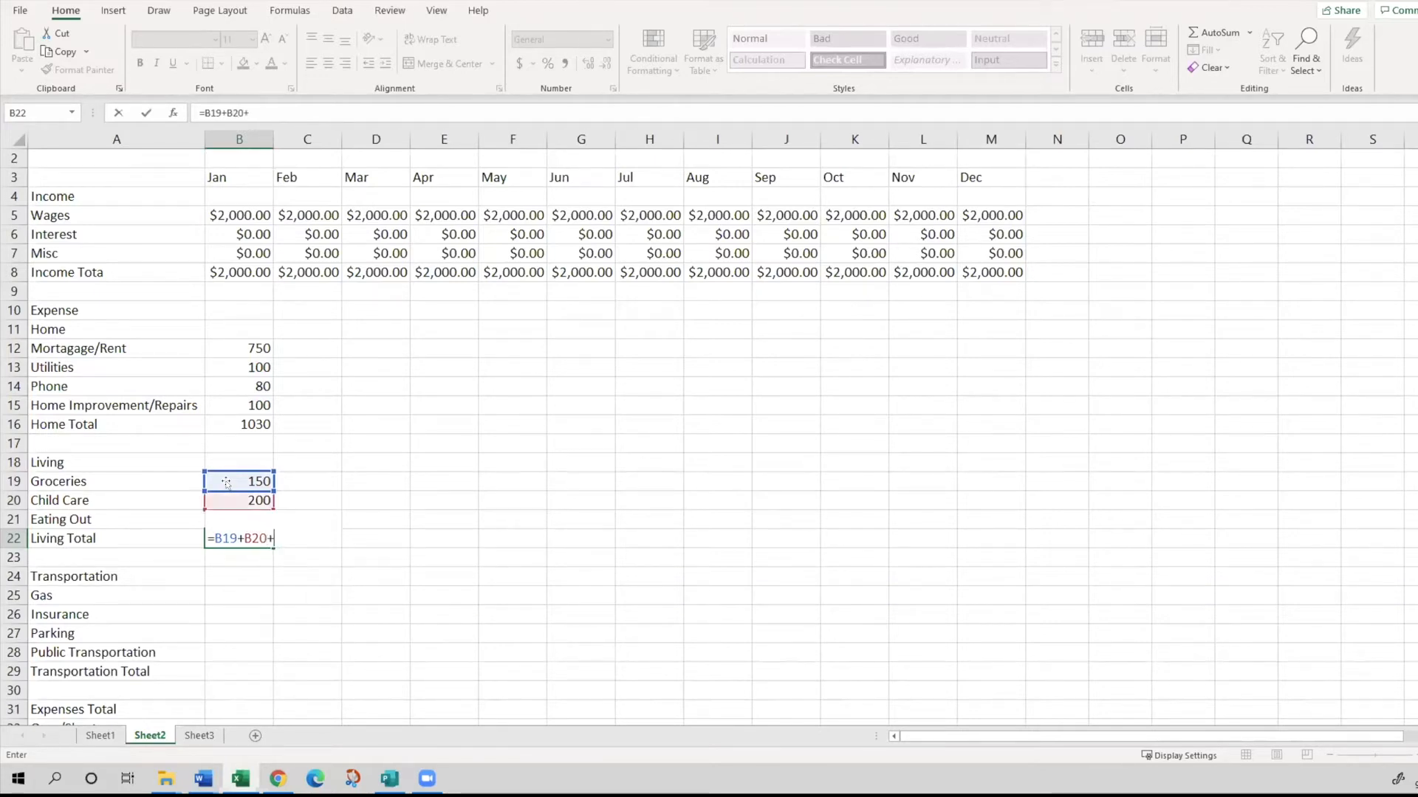
text(B21_)
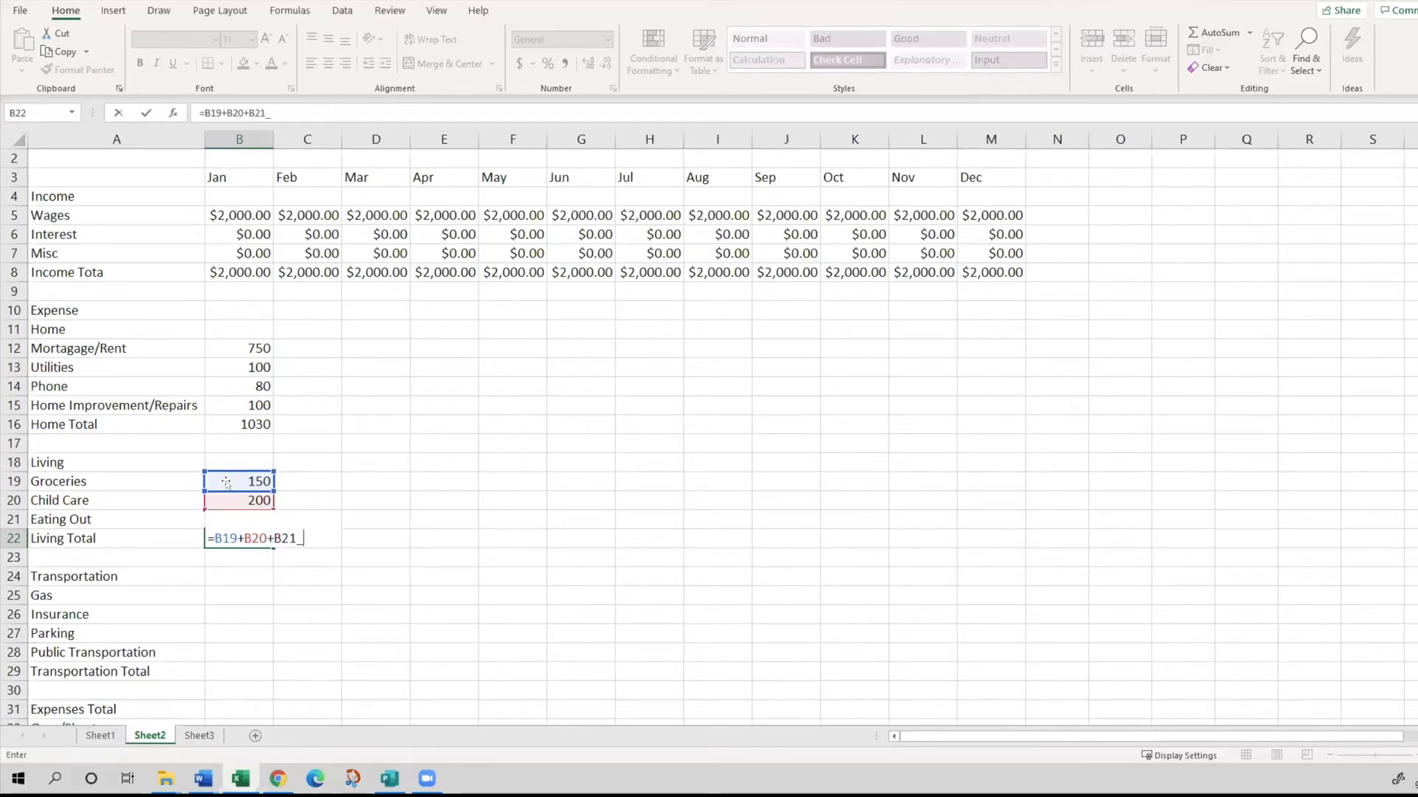
key(BackSpace)
key(Return)
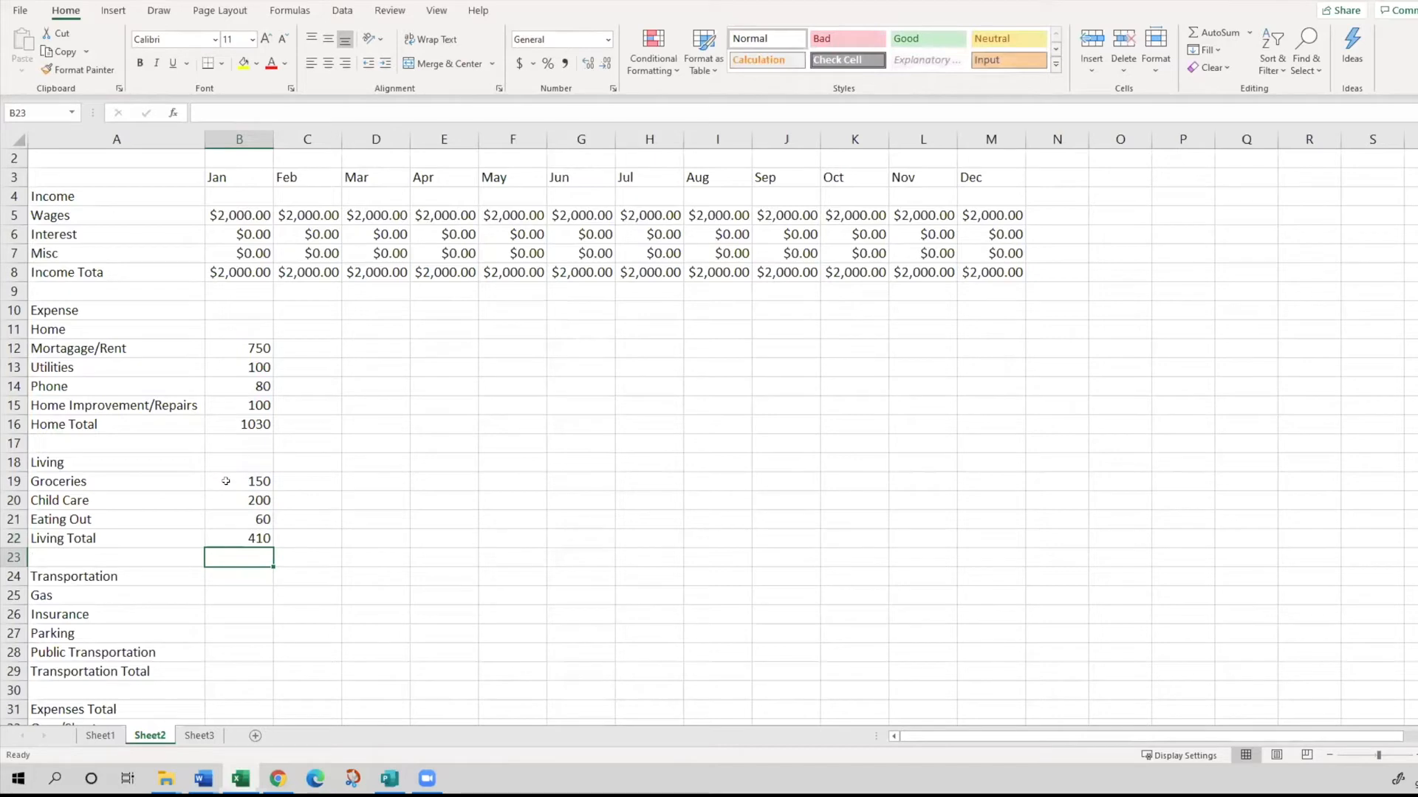
key(Up)
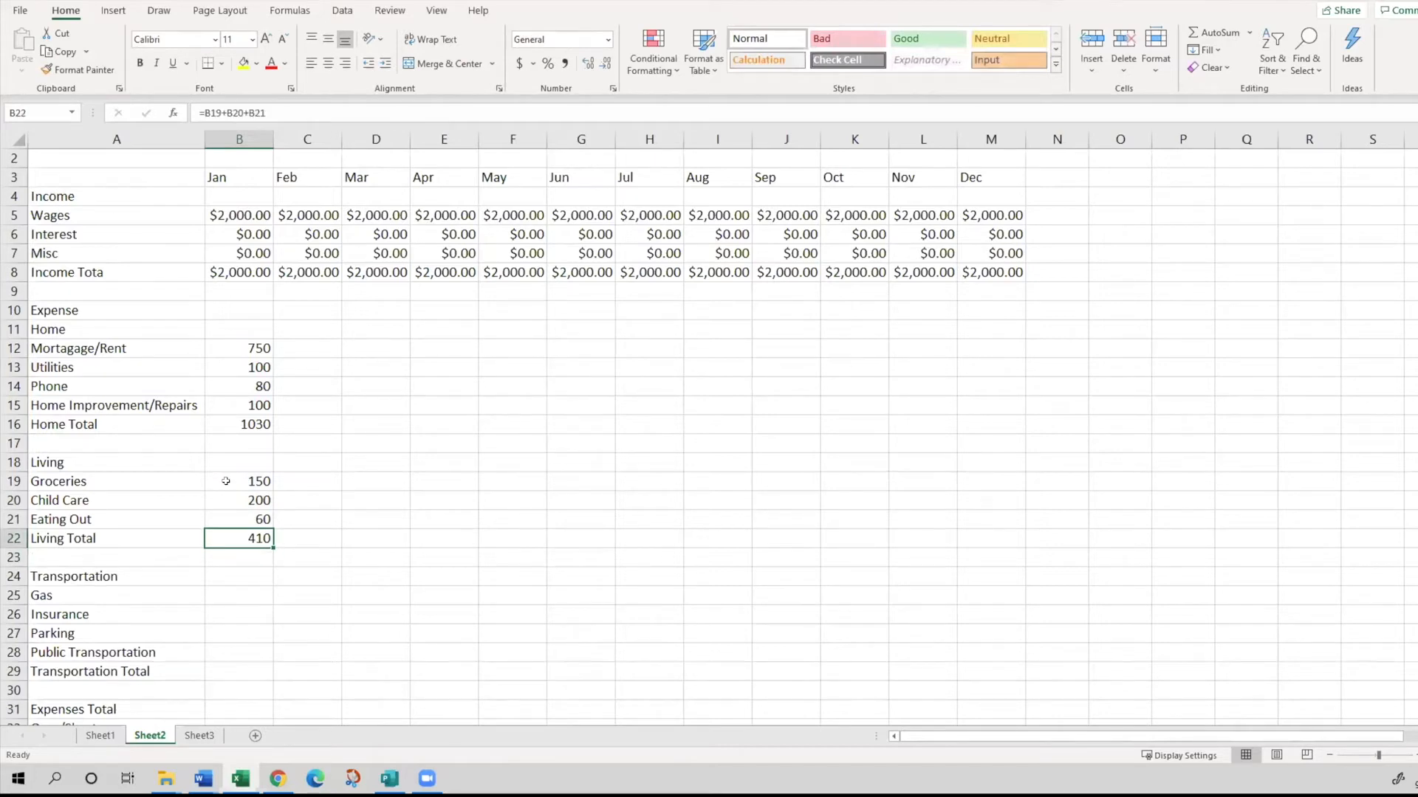
- Enter the January transportation expenses in B25:B28: Gas 50, Insurance 30, Parking 10 and Public Transportation 5
key(alt+Tab)
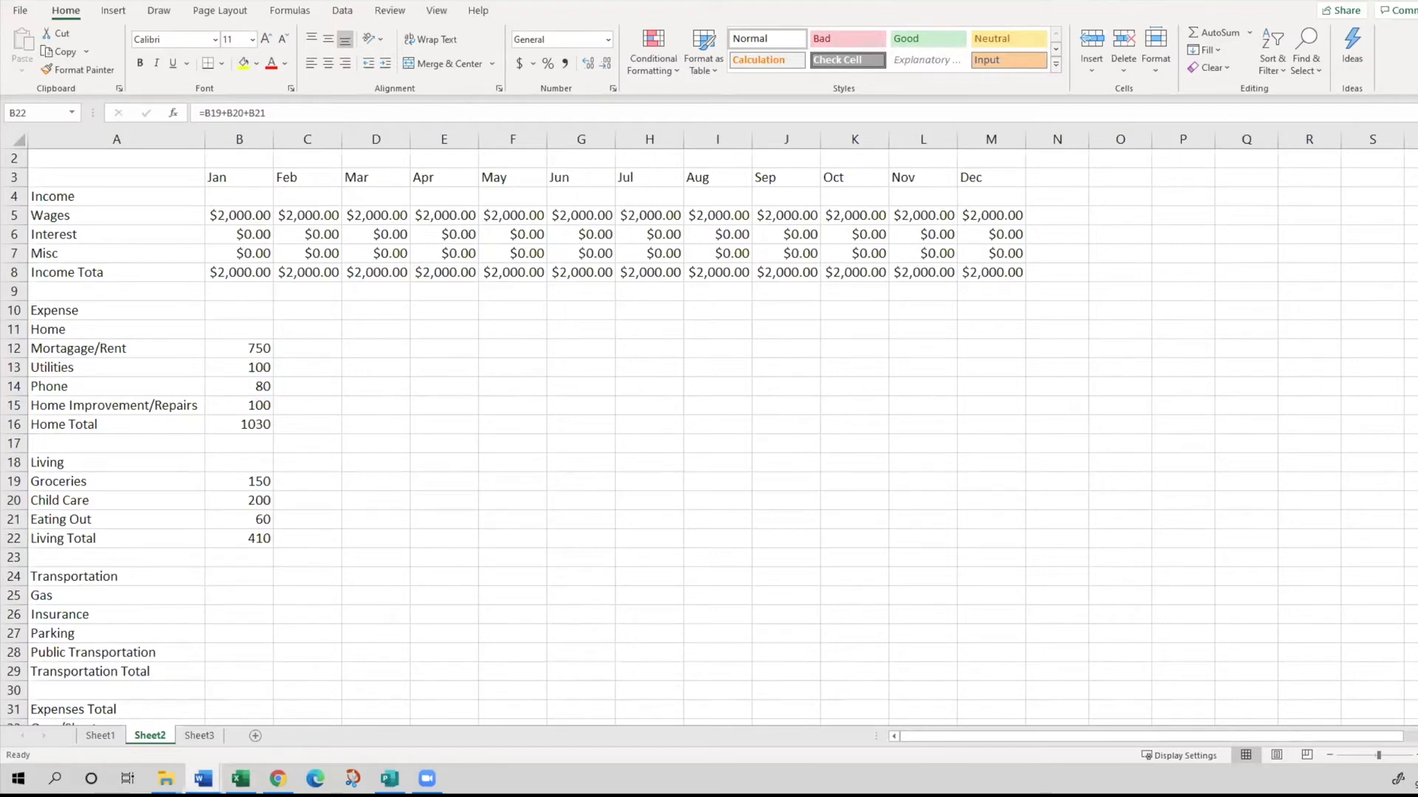
click(270, 540)
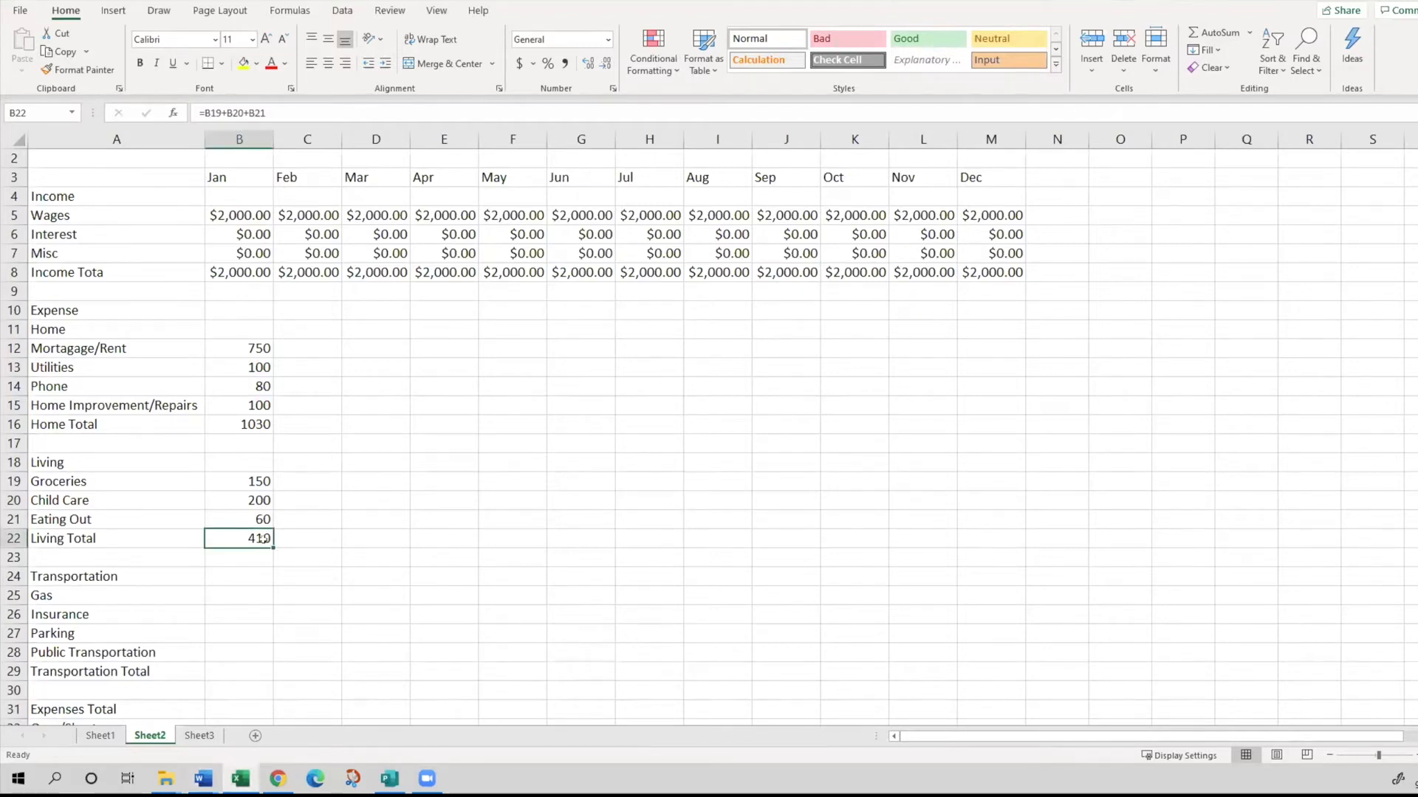
scroll(234, 573, down, 3)
click(198, 403)
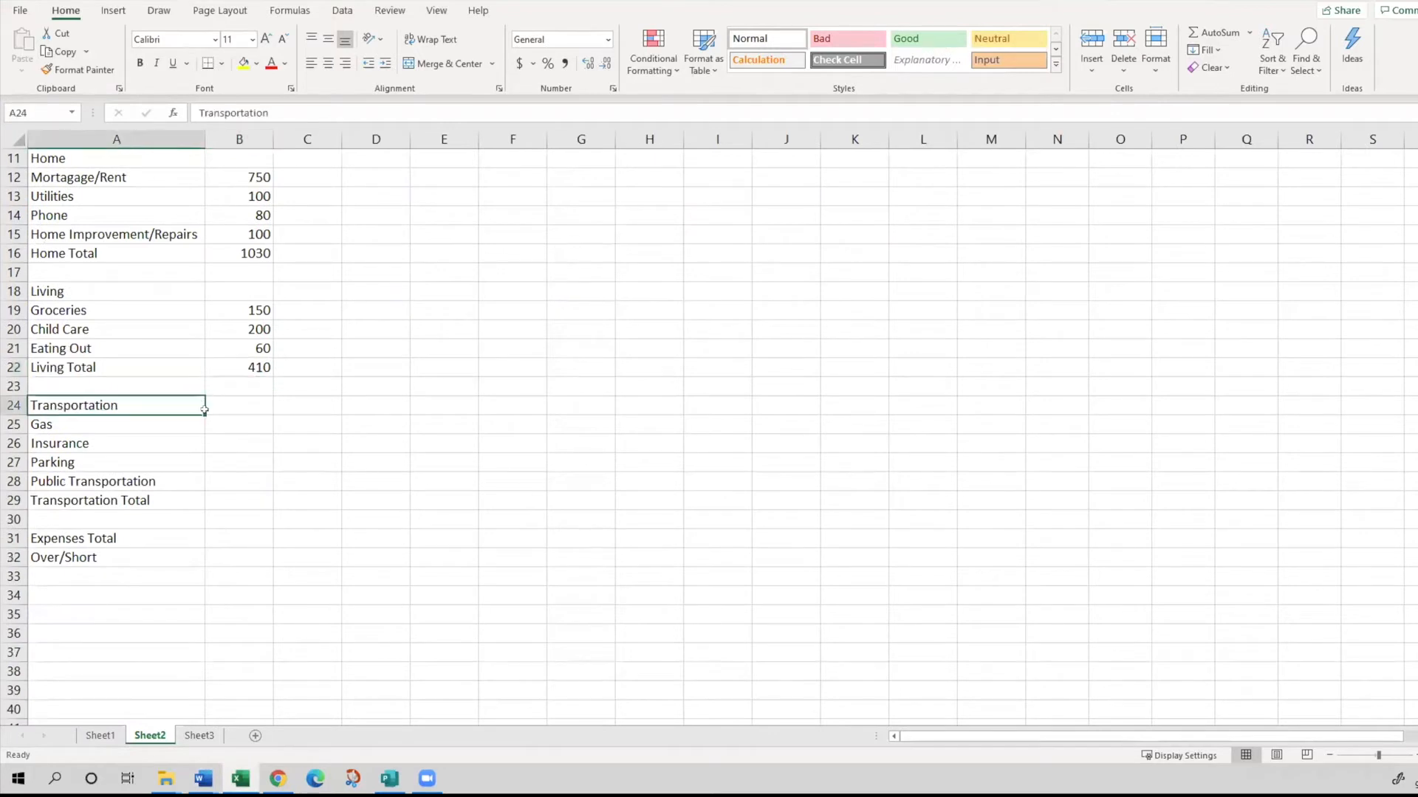
click(235, 421)
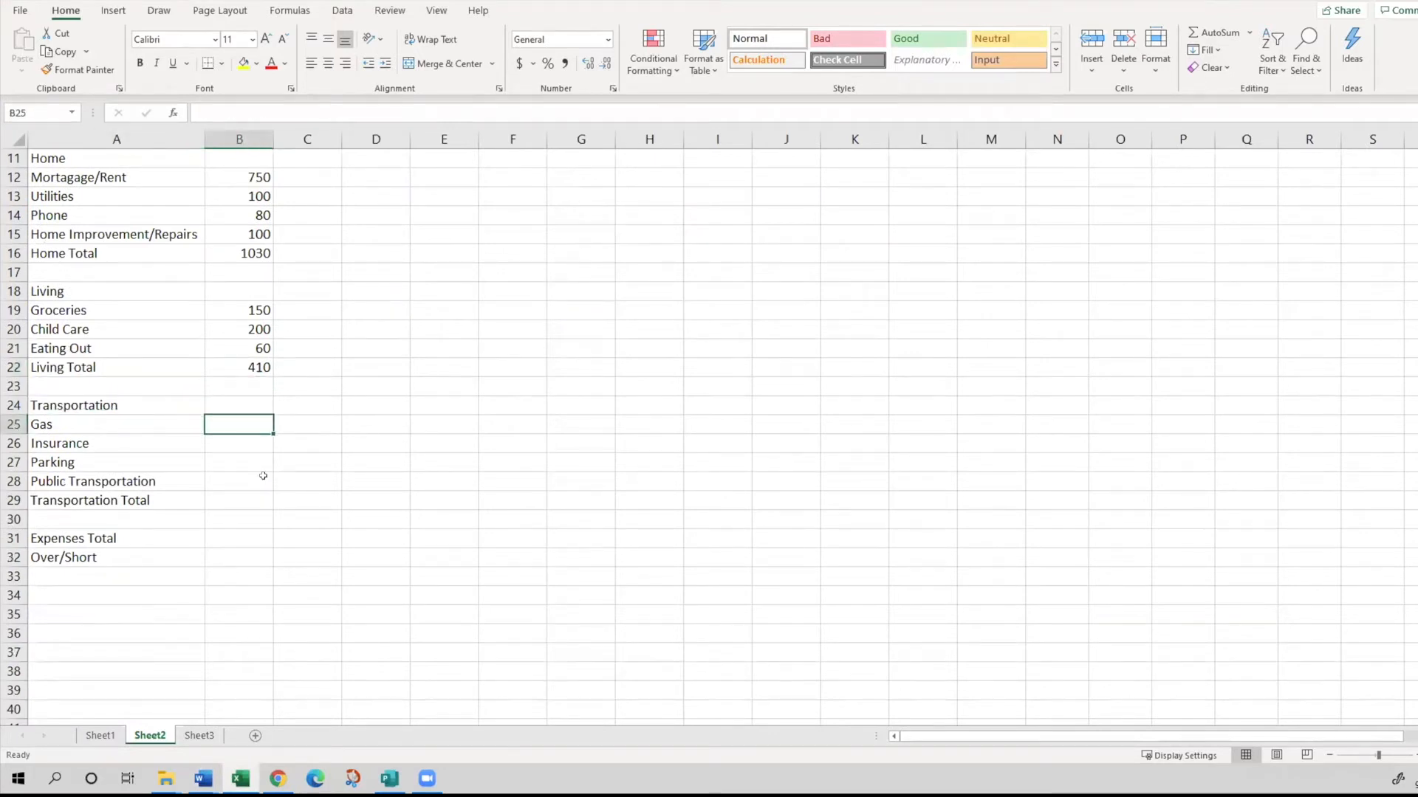
text(50)
key(Return)
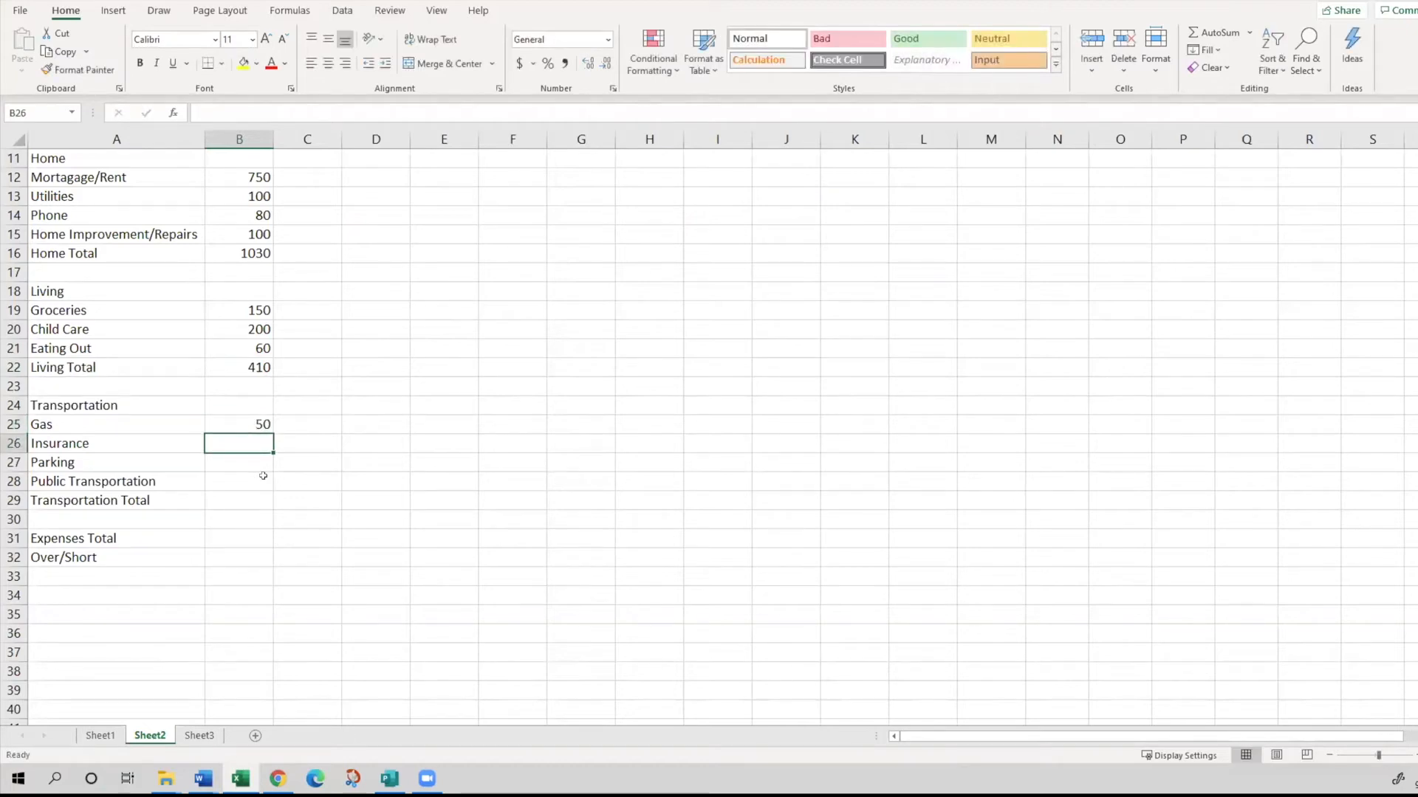
text(30)
key(Return)
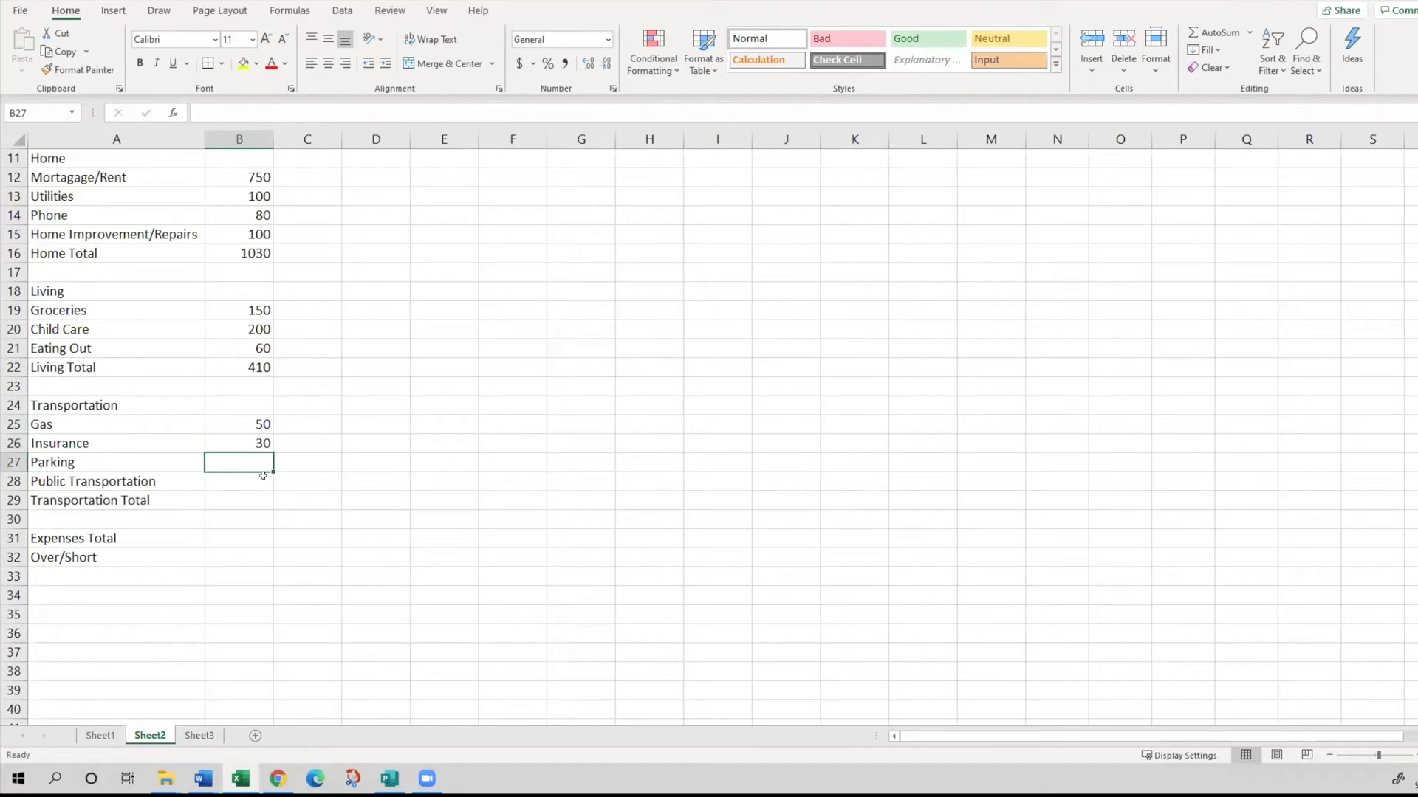
text(10)
key(Return)
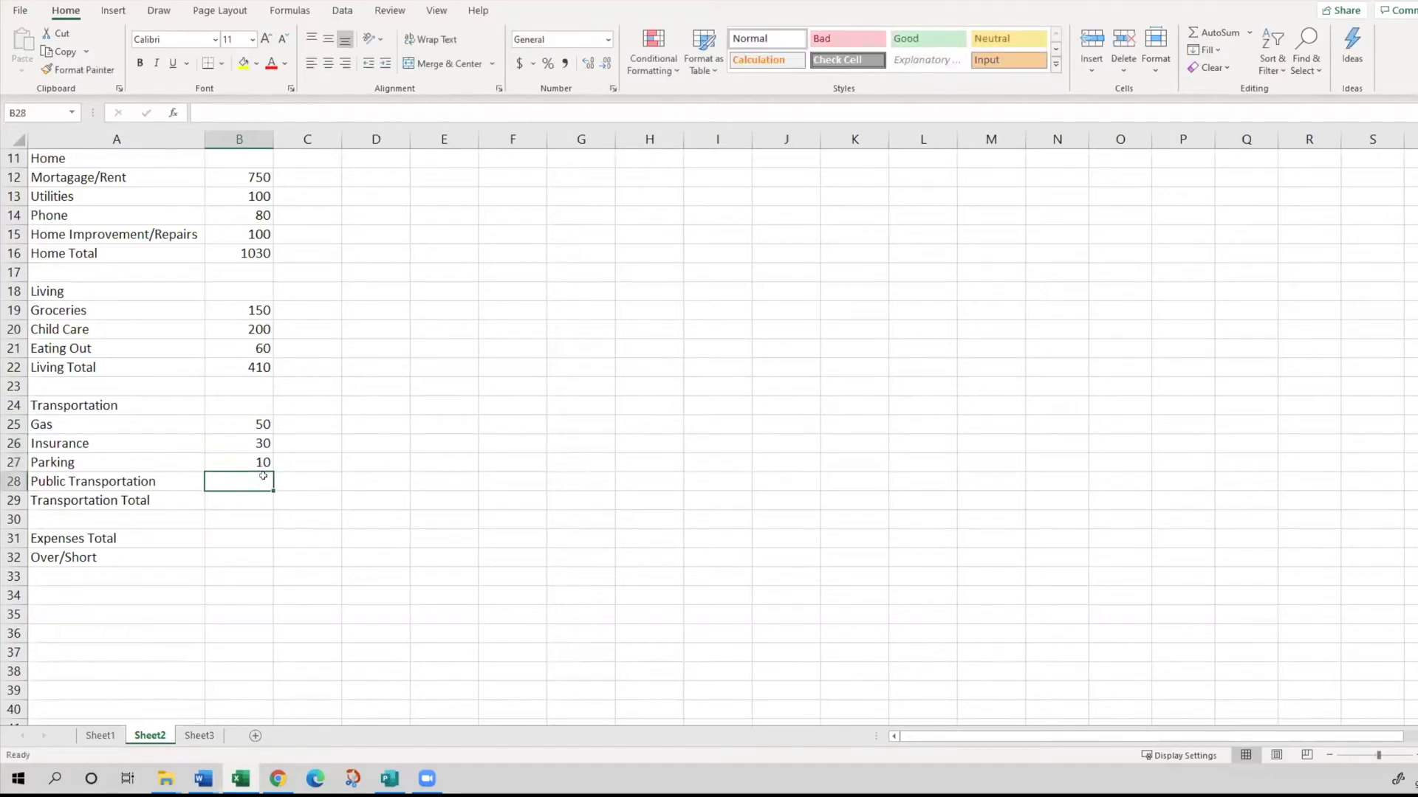
text(5)
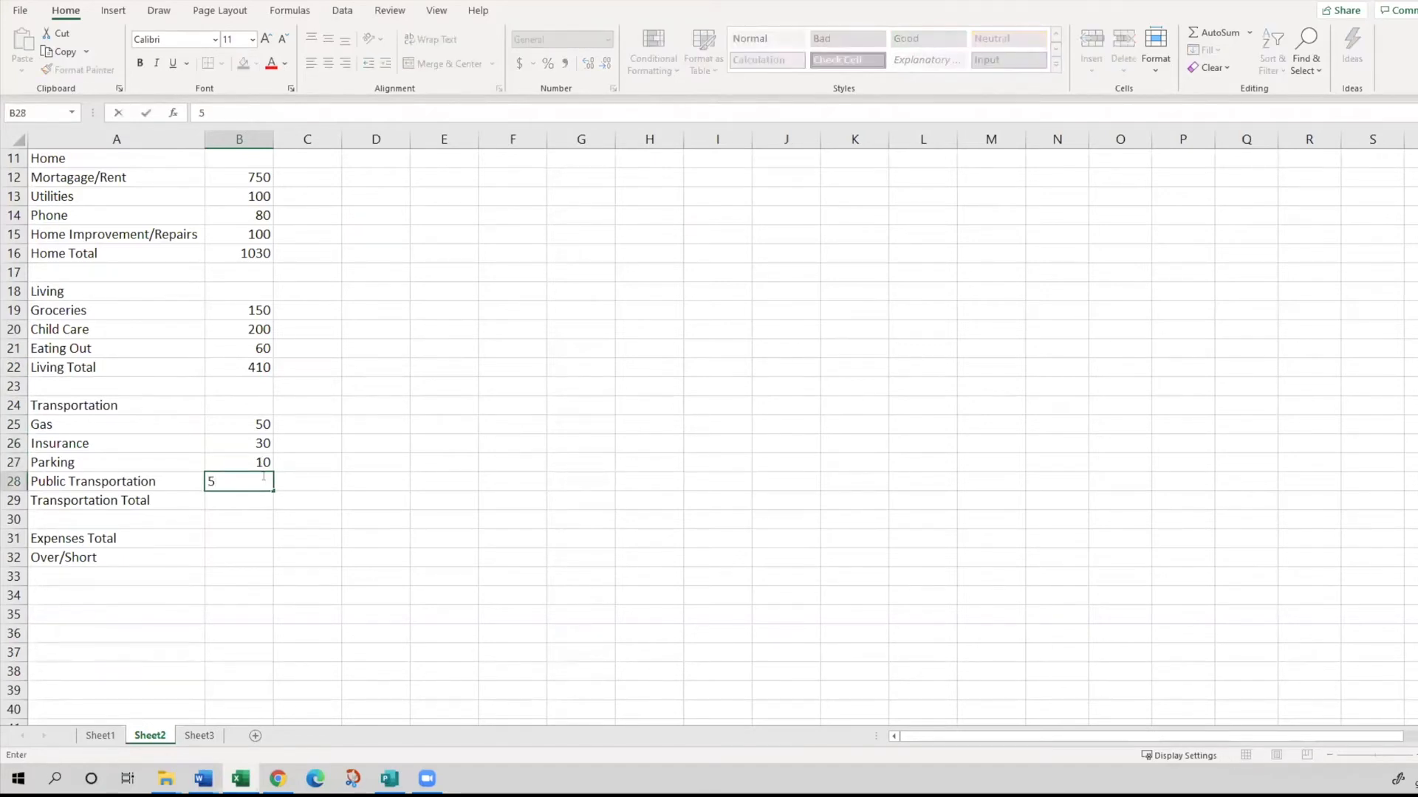
key(Return)
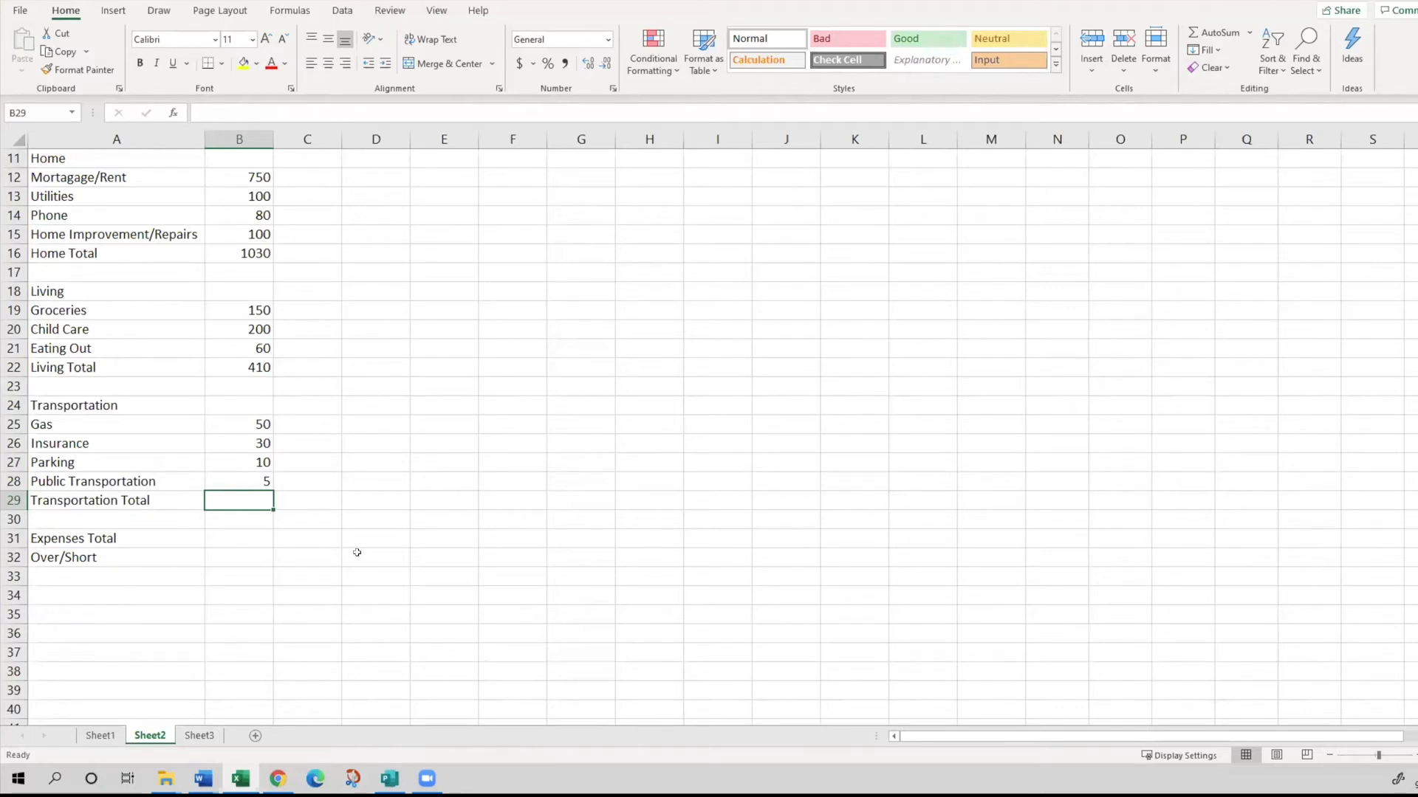
- Calculate the January Transportation Total in B29 with the formula =B25+B26+B27+B28
text(=)
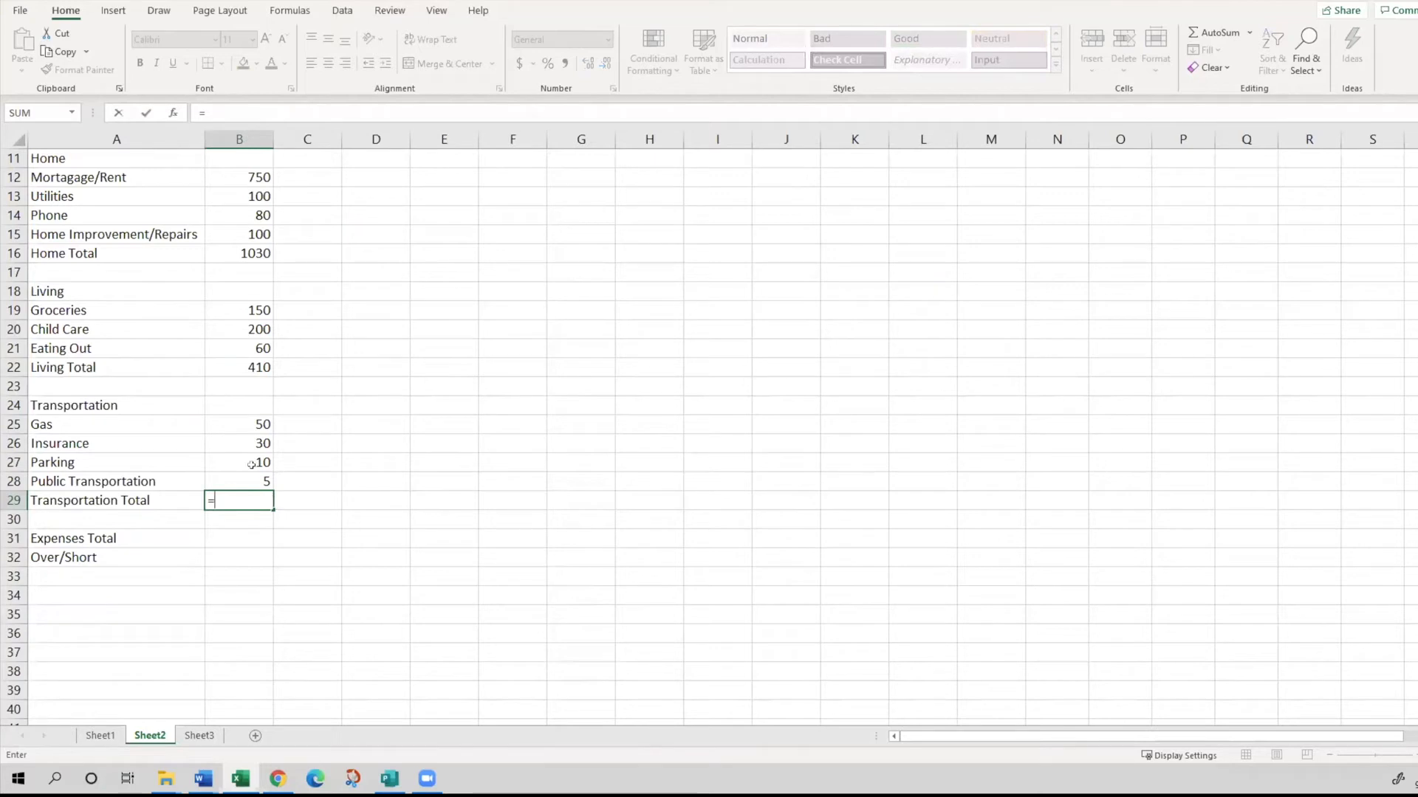
click(226, 418)
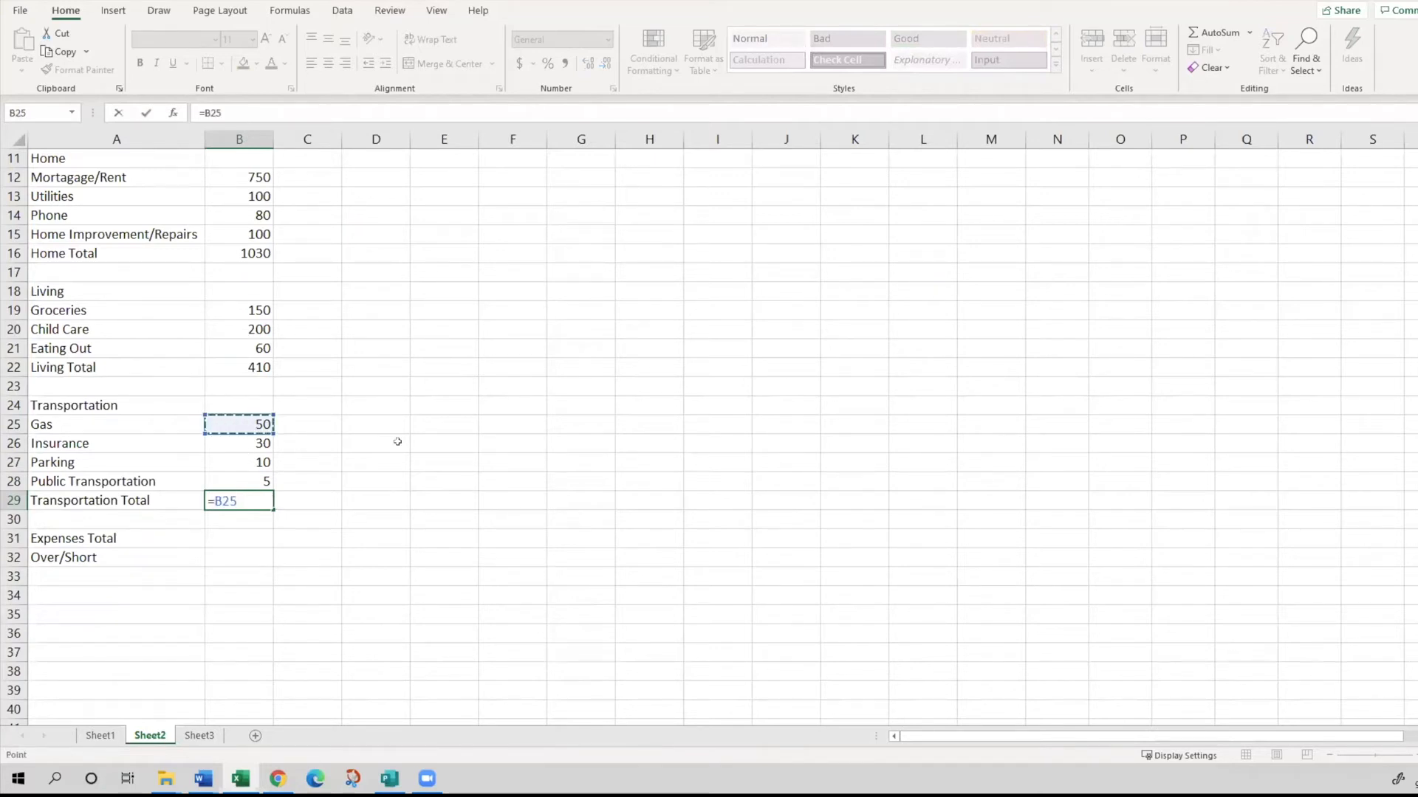
text(+)
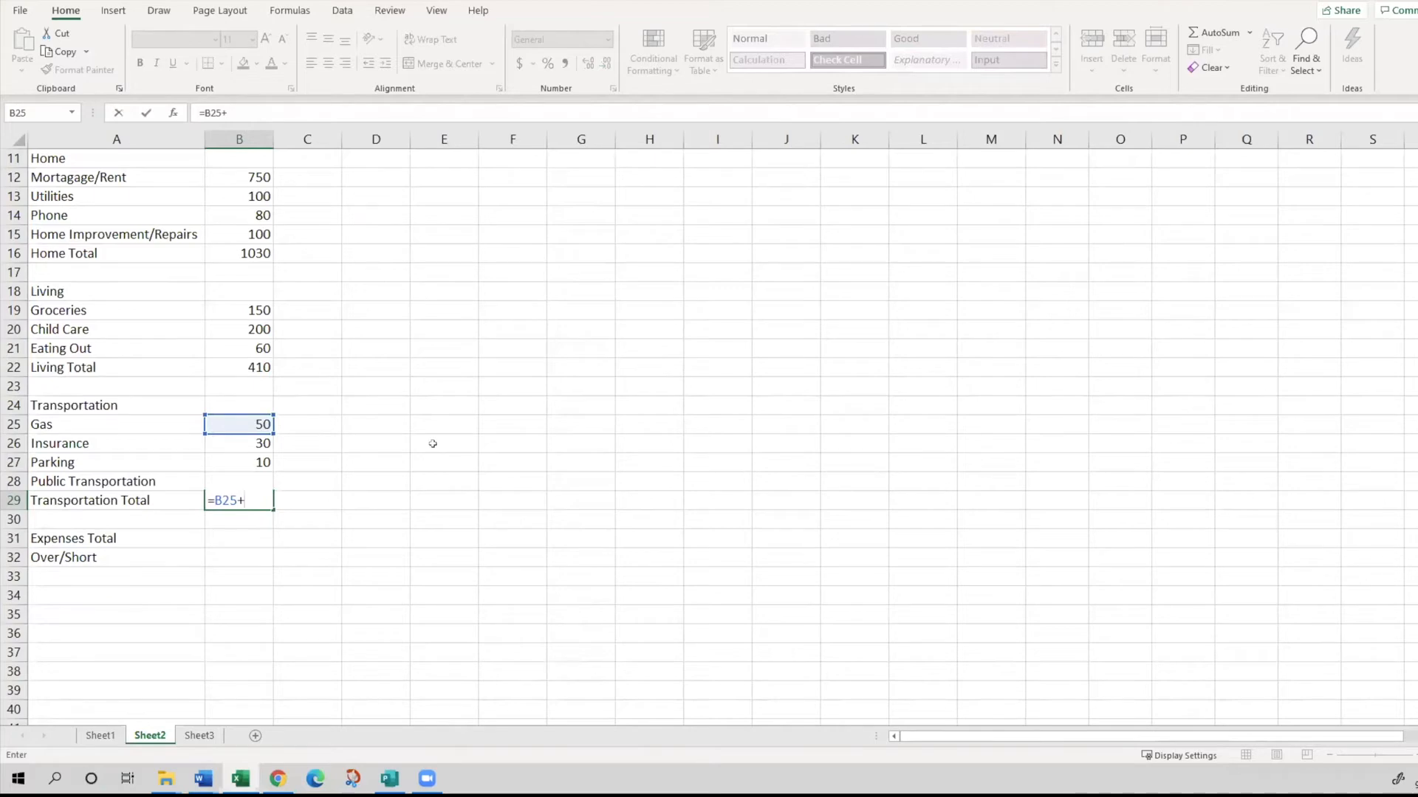
click(240, 444)
text(+)
click(239, 462)
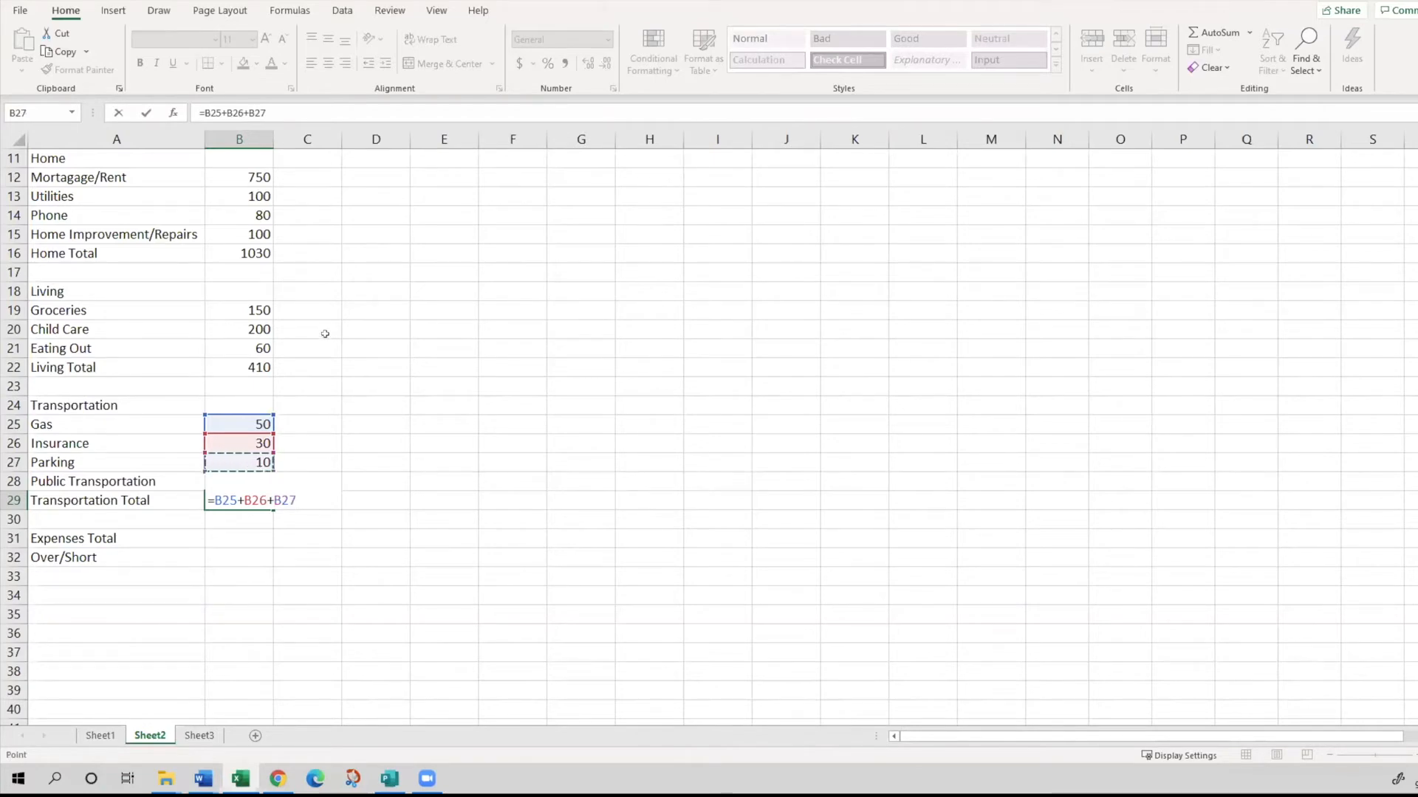
text(+B28)
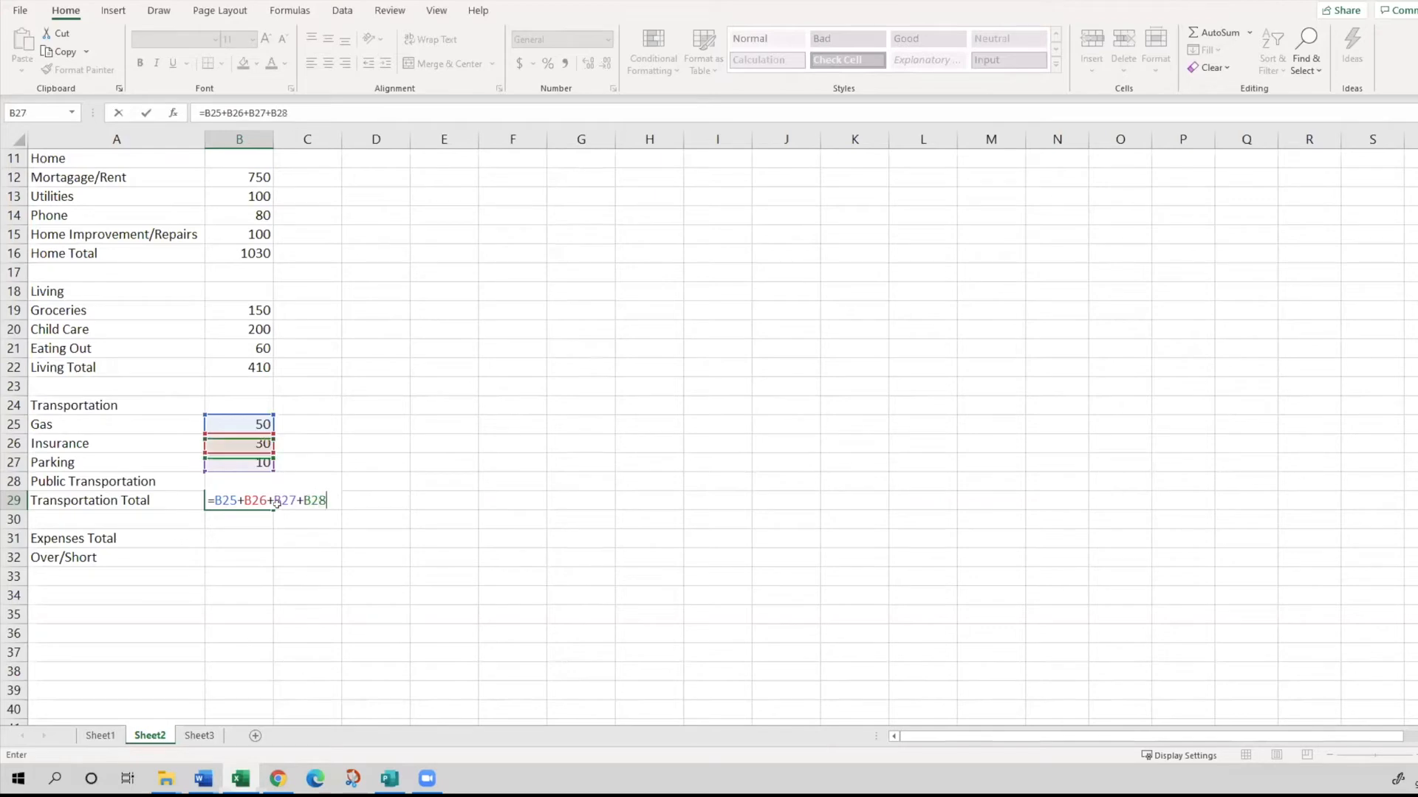
key(Return)
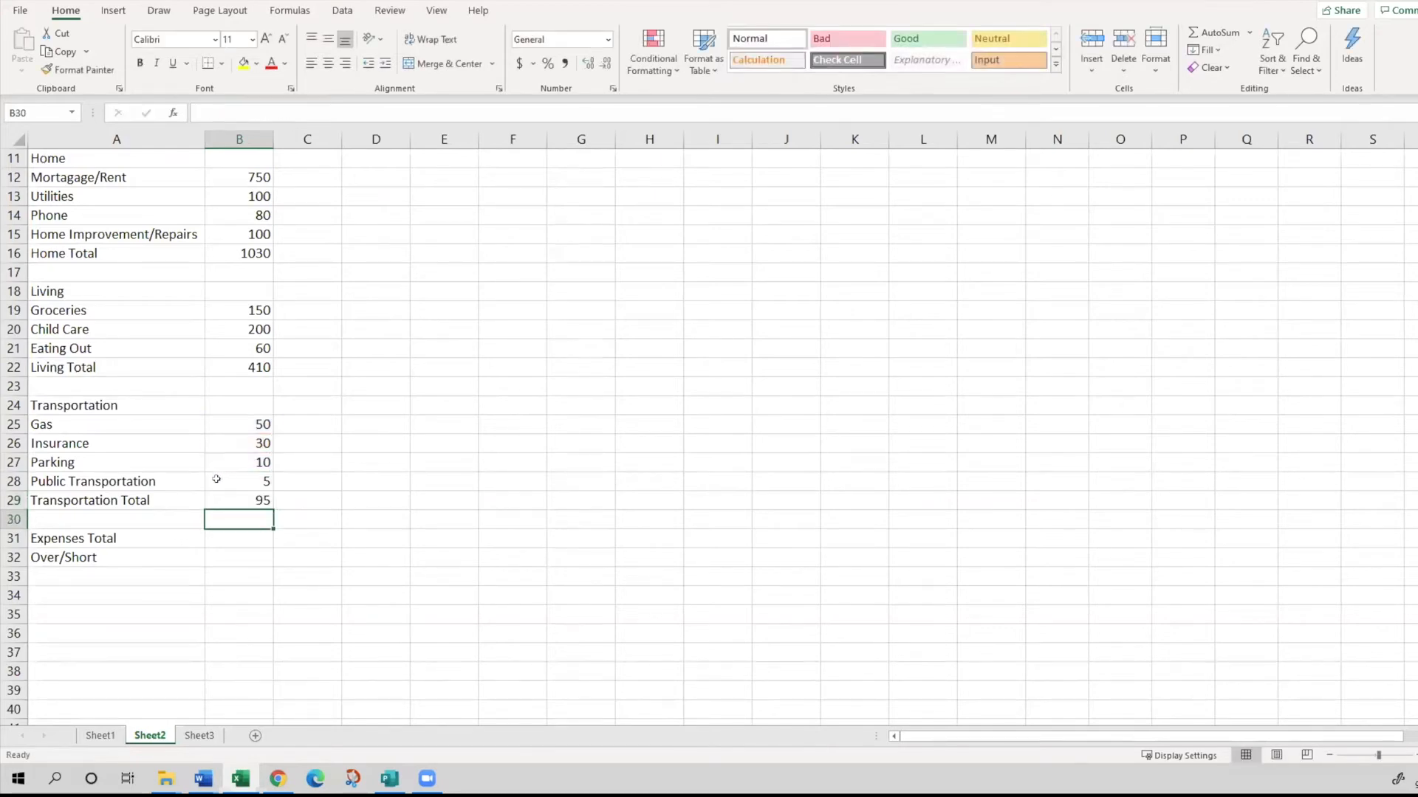
- Calculate the January Expenses Total in B31 by adding the three section totals with the formula =B16+B22+B29
key(alt+Tab)
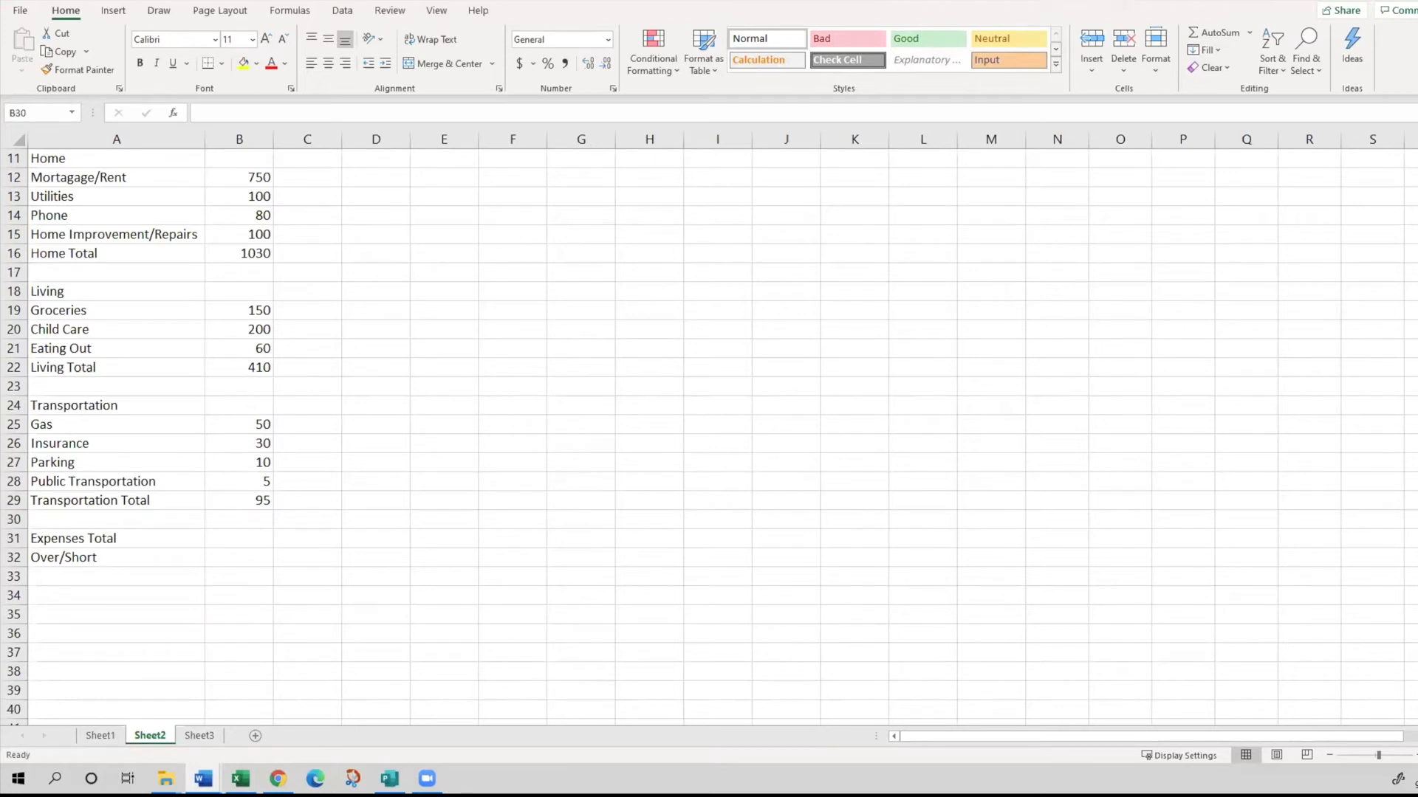
scroll(528, 546, down, 3)
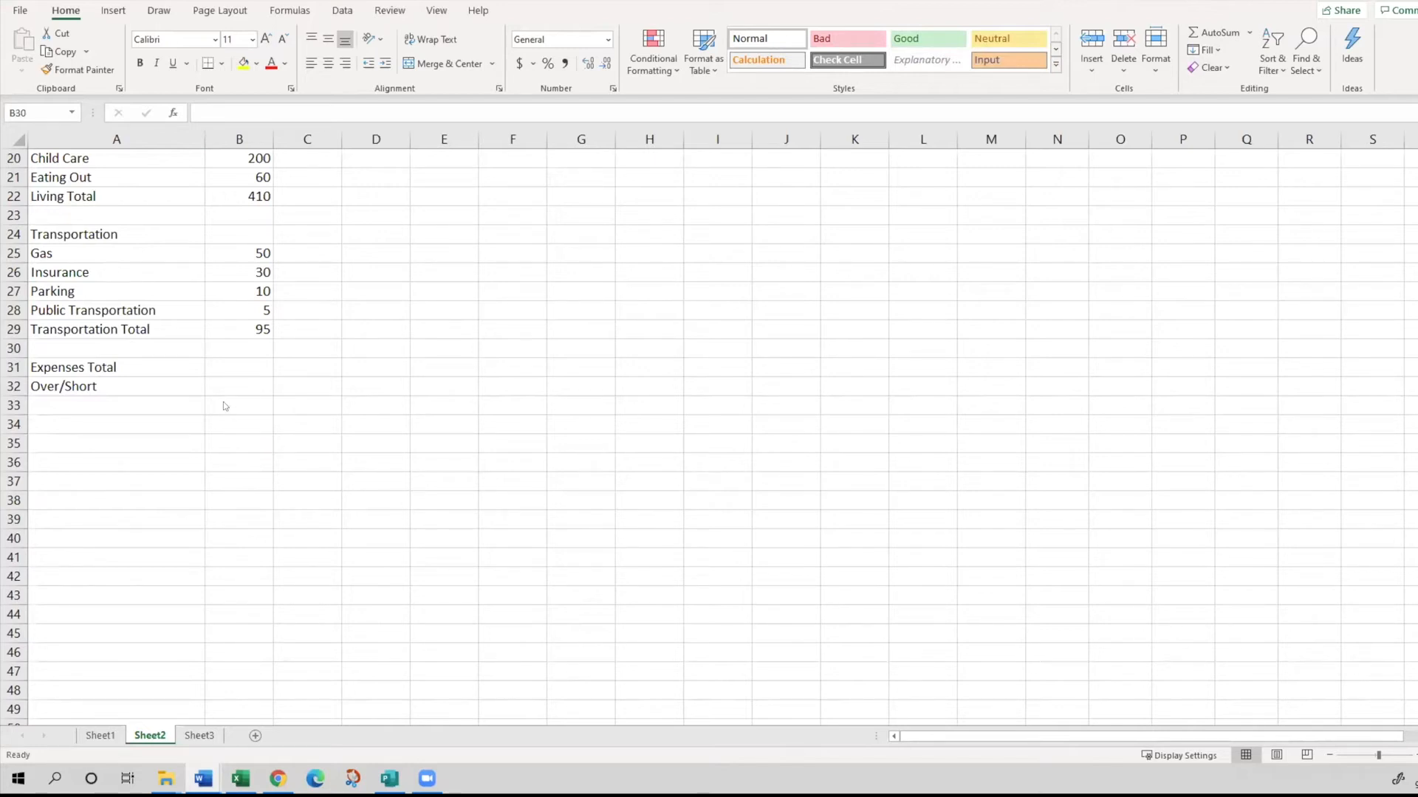
scroll(223, 401, up, 6)
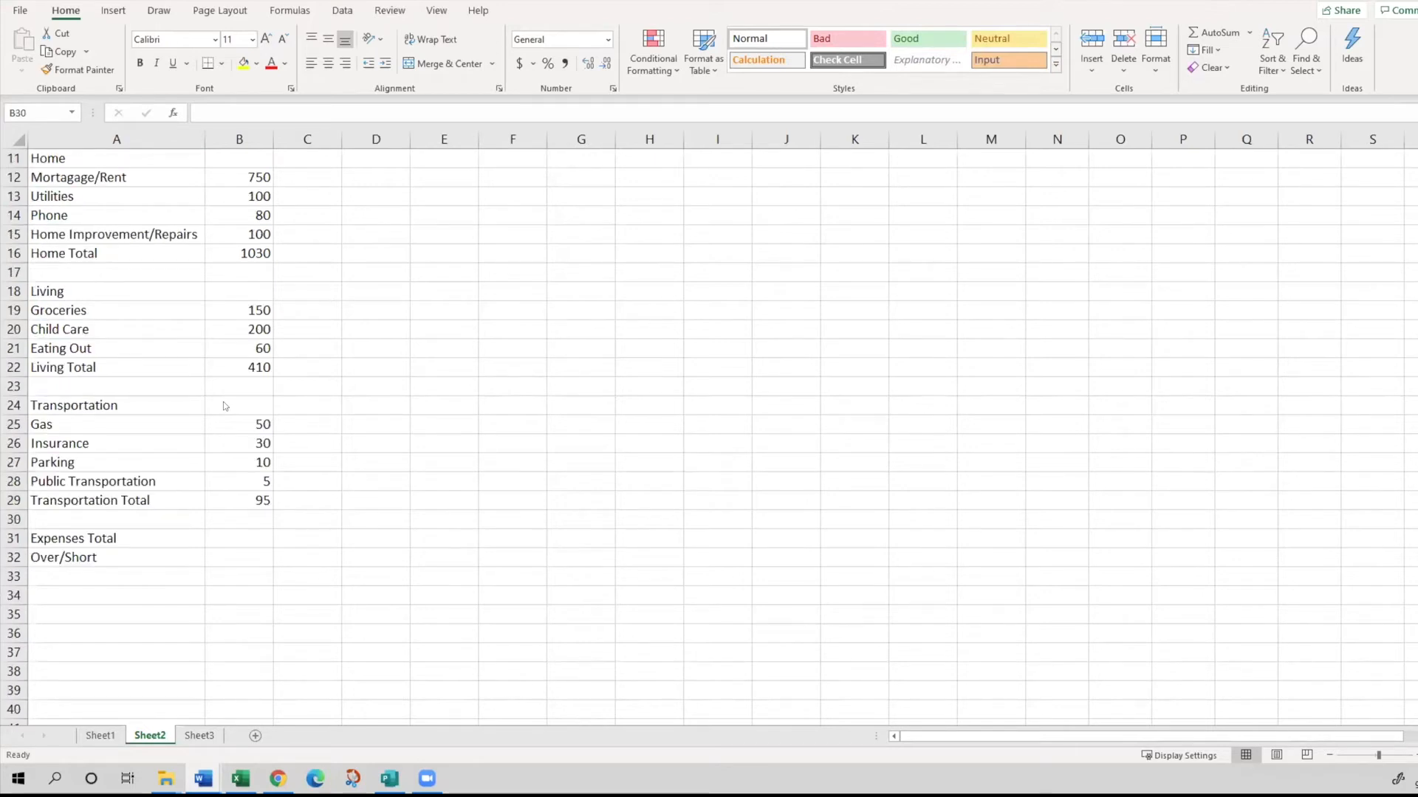
scroll(187, 357, down, 2)
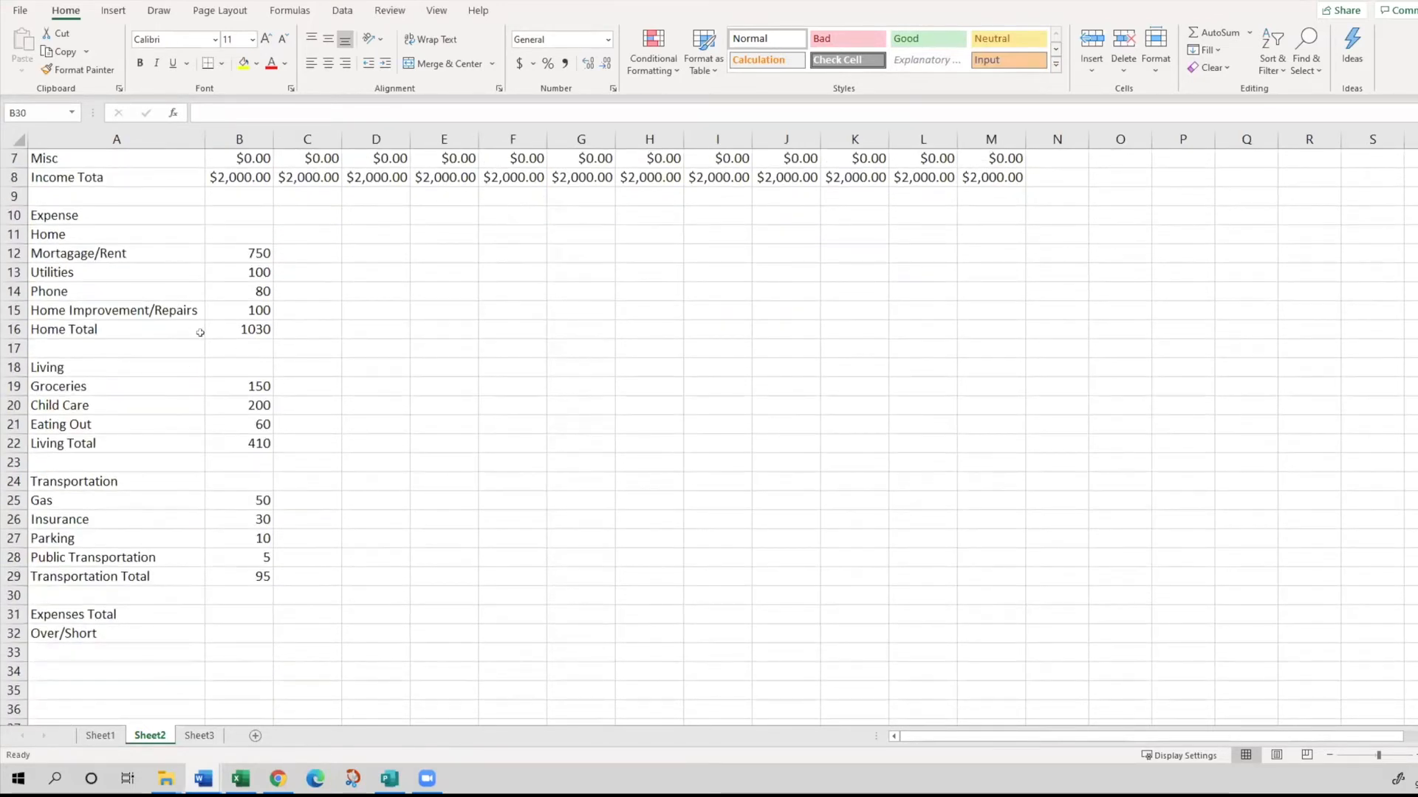
click(225, 325)
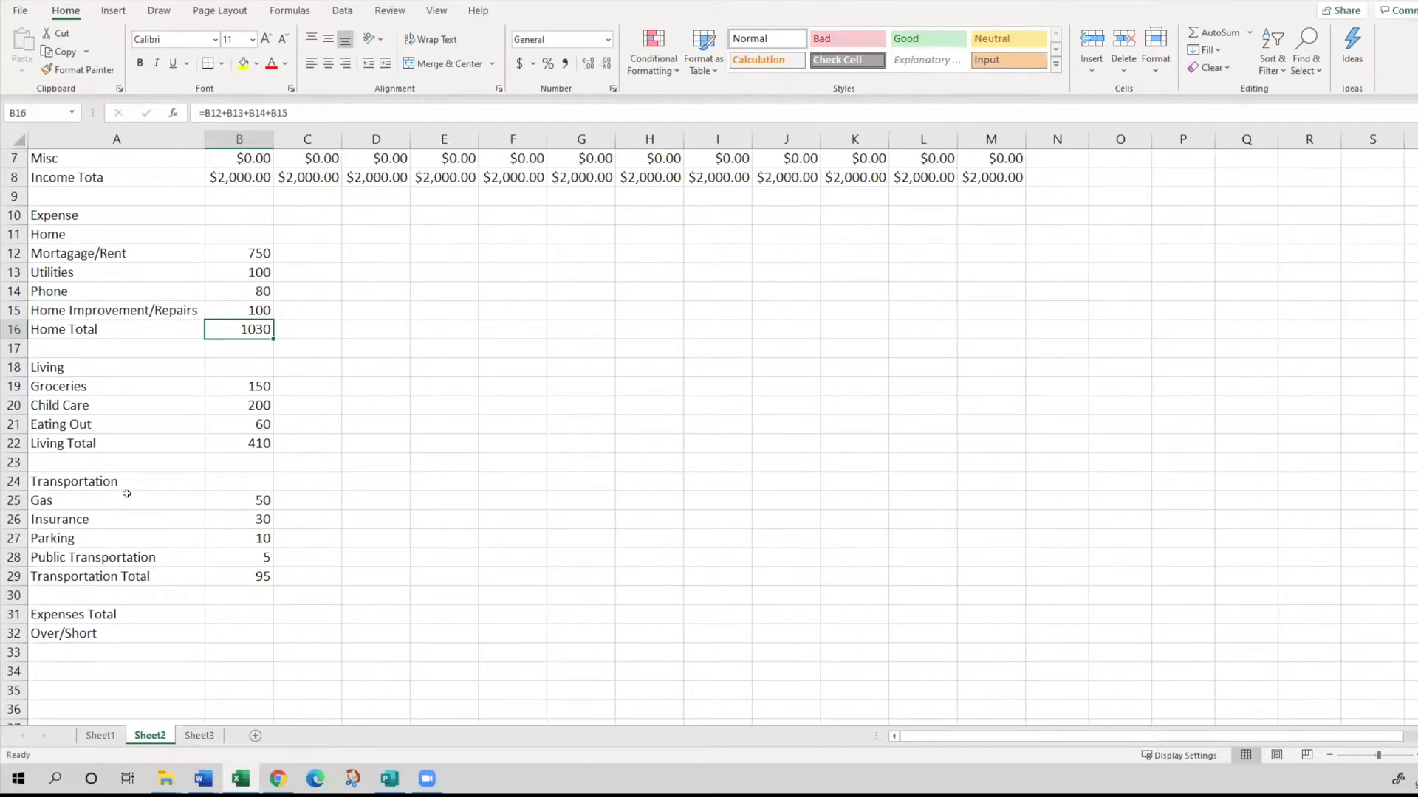
click(216, 609)
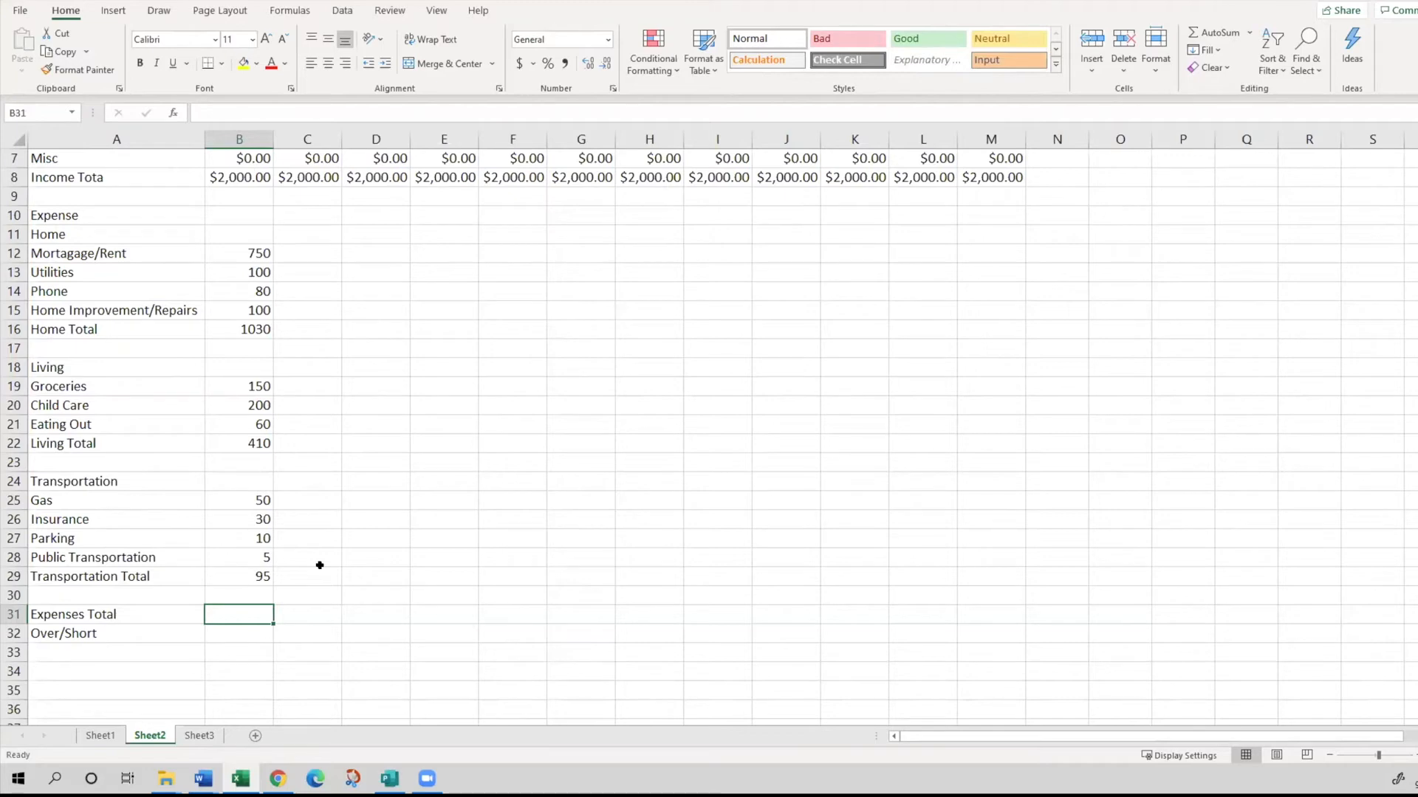
text(=)
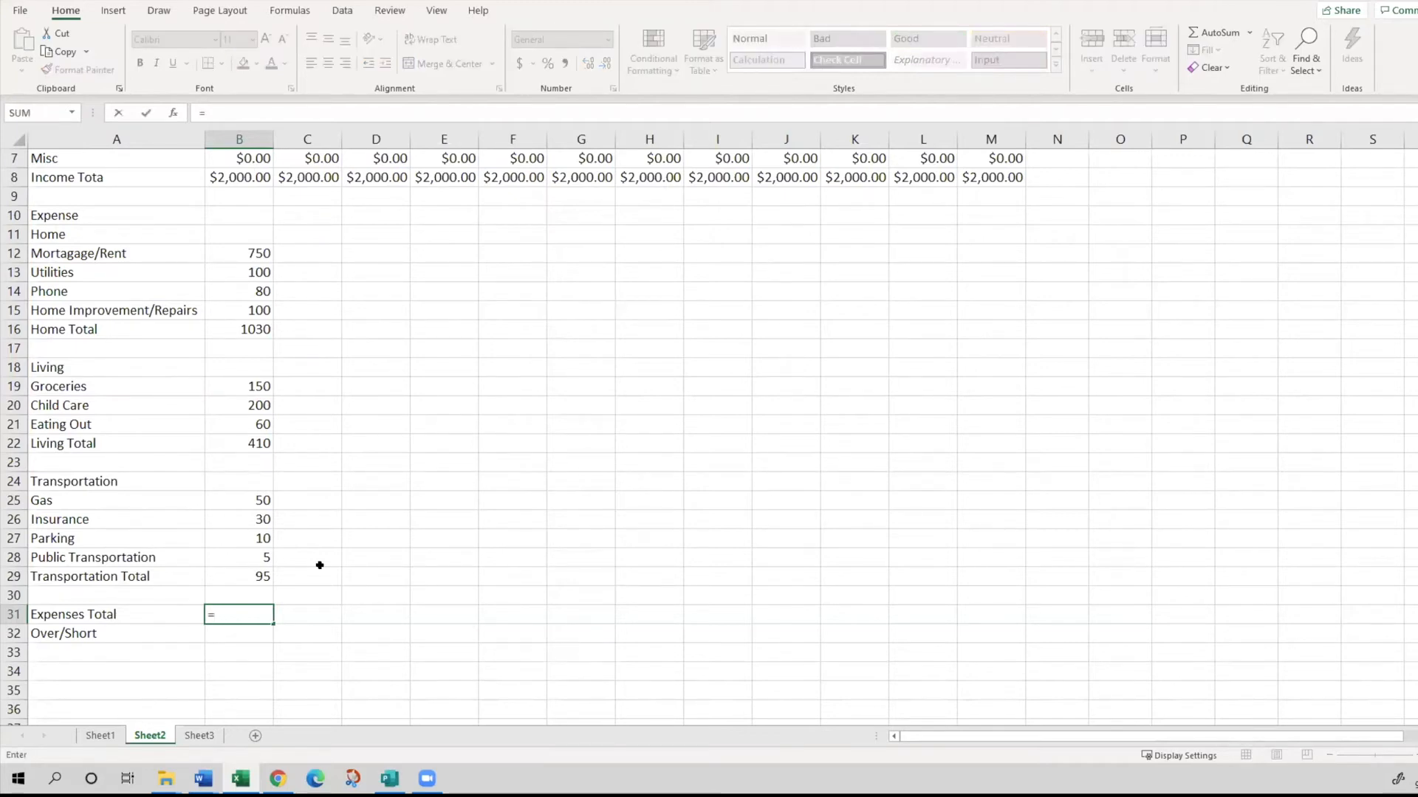
click(228, 330)
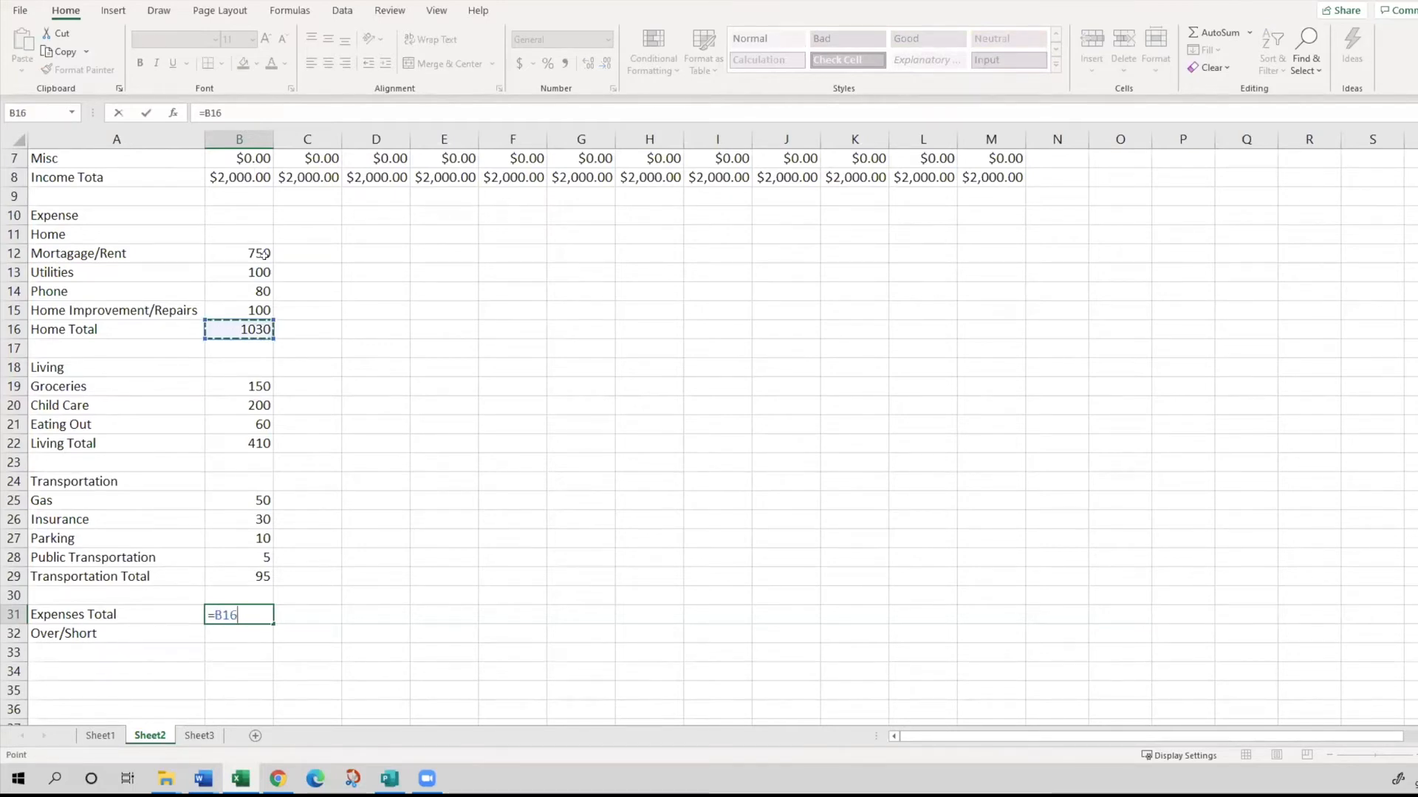
text(+)
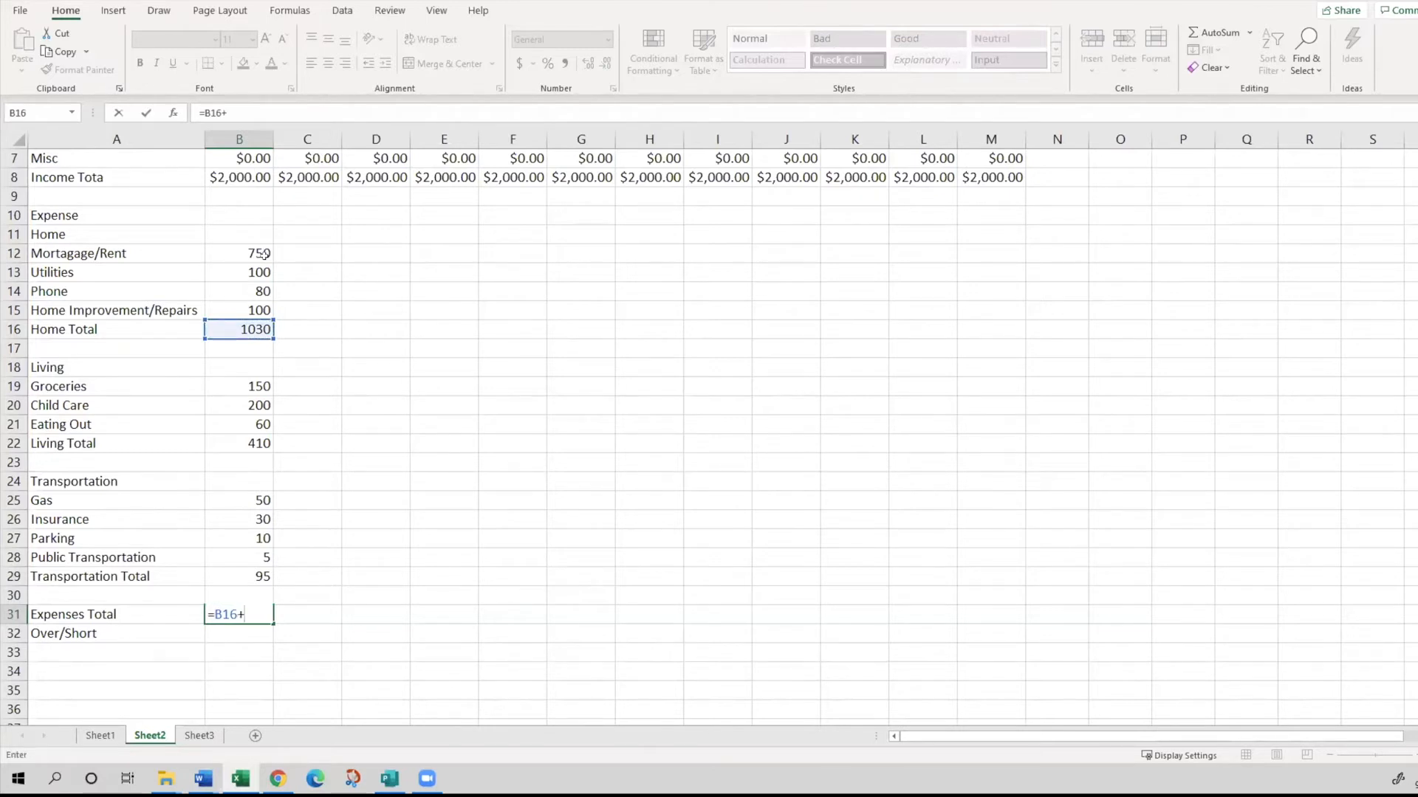
click(240, 443)
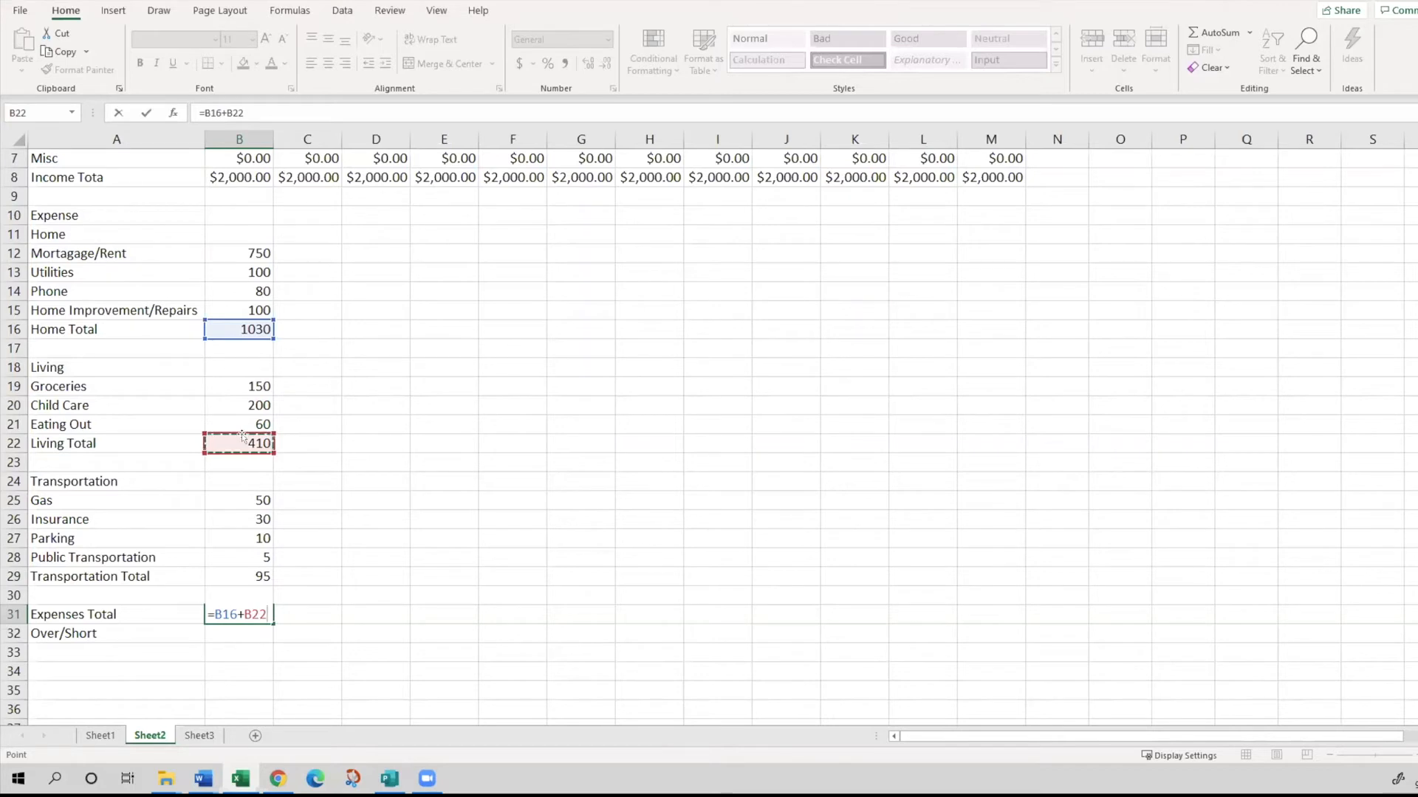
text(+)
click(246, 569)
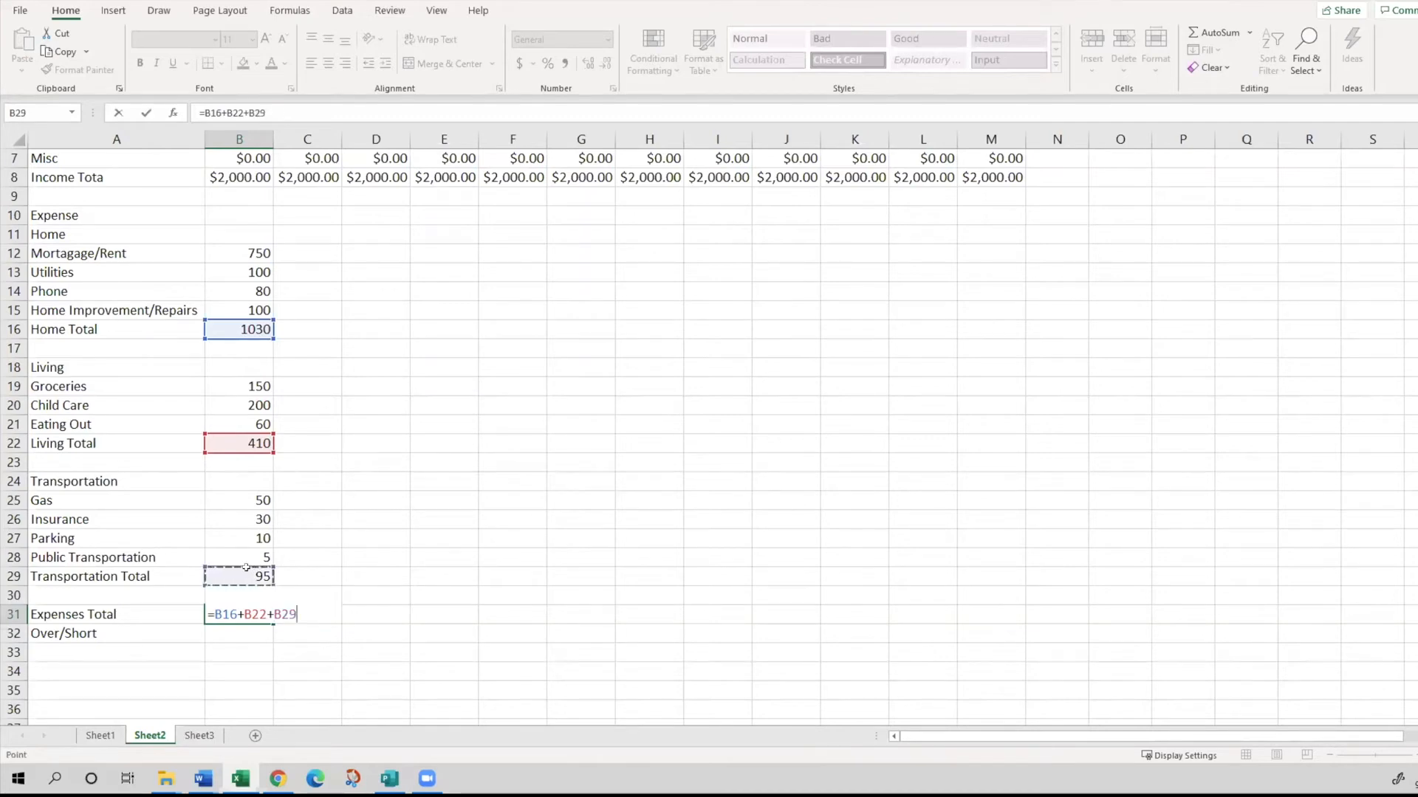
key(Return)
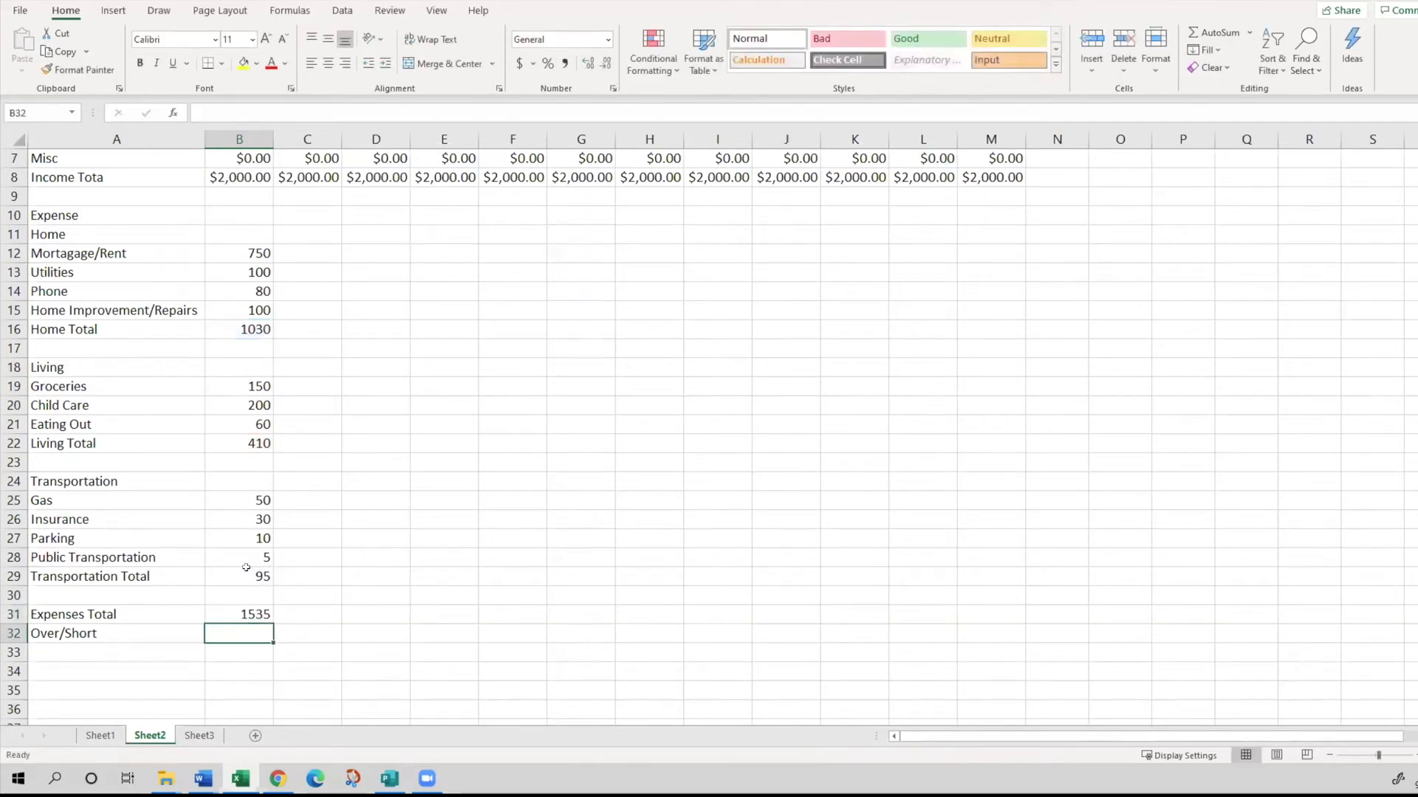
- Fill the January Home expenses in B12:B15 across through December in column M
key(alt+Tab)
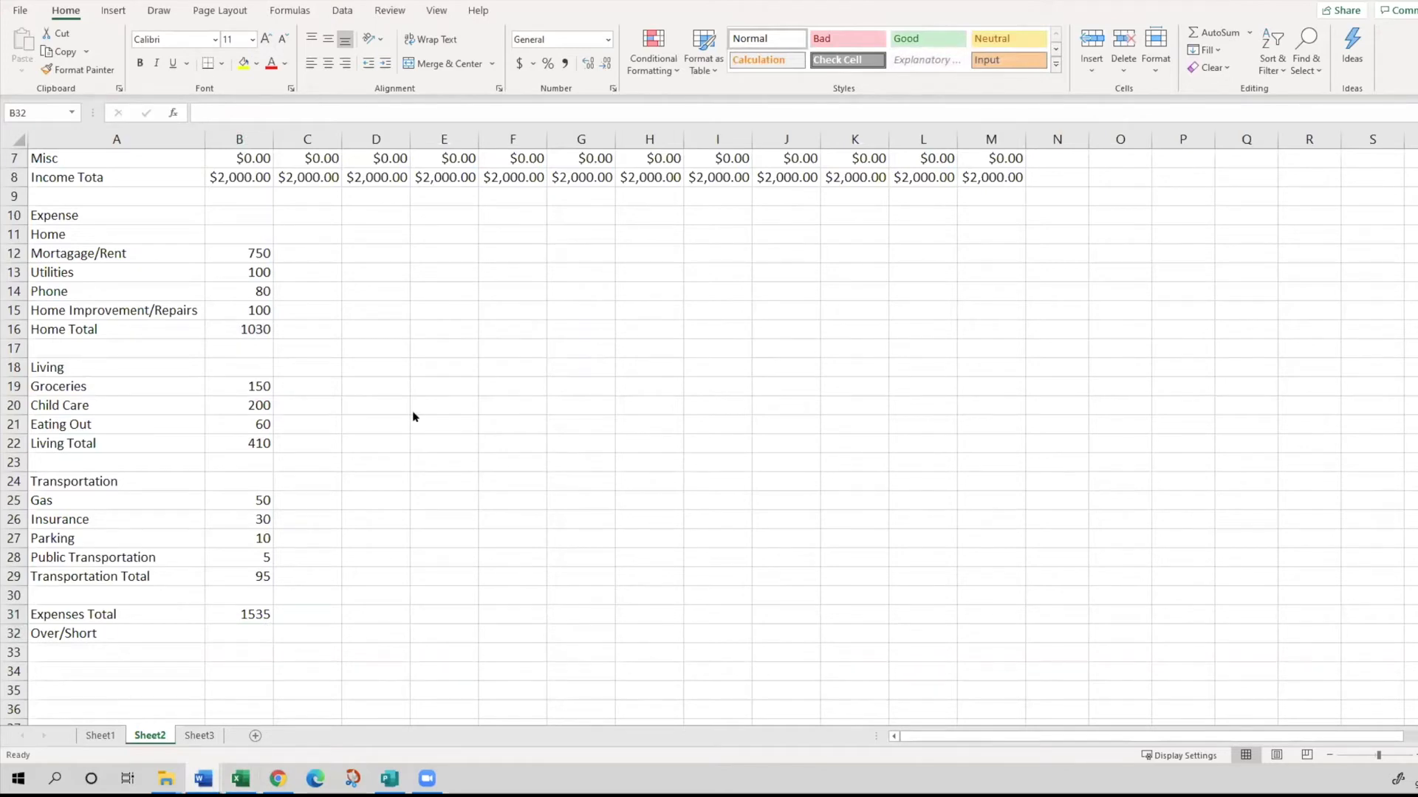
click(219, 635)
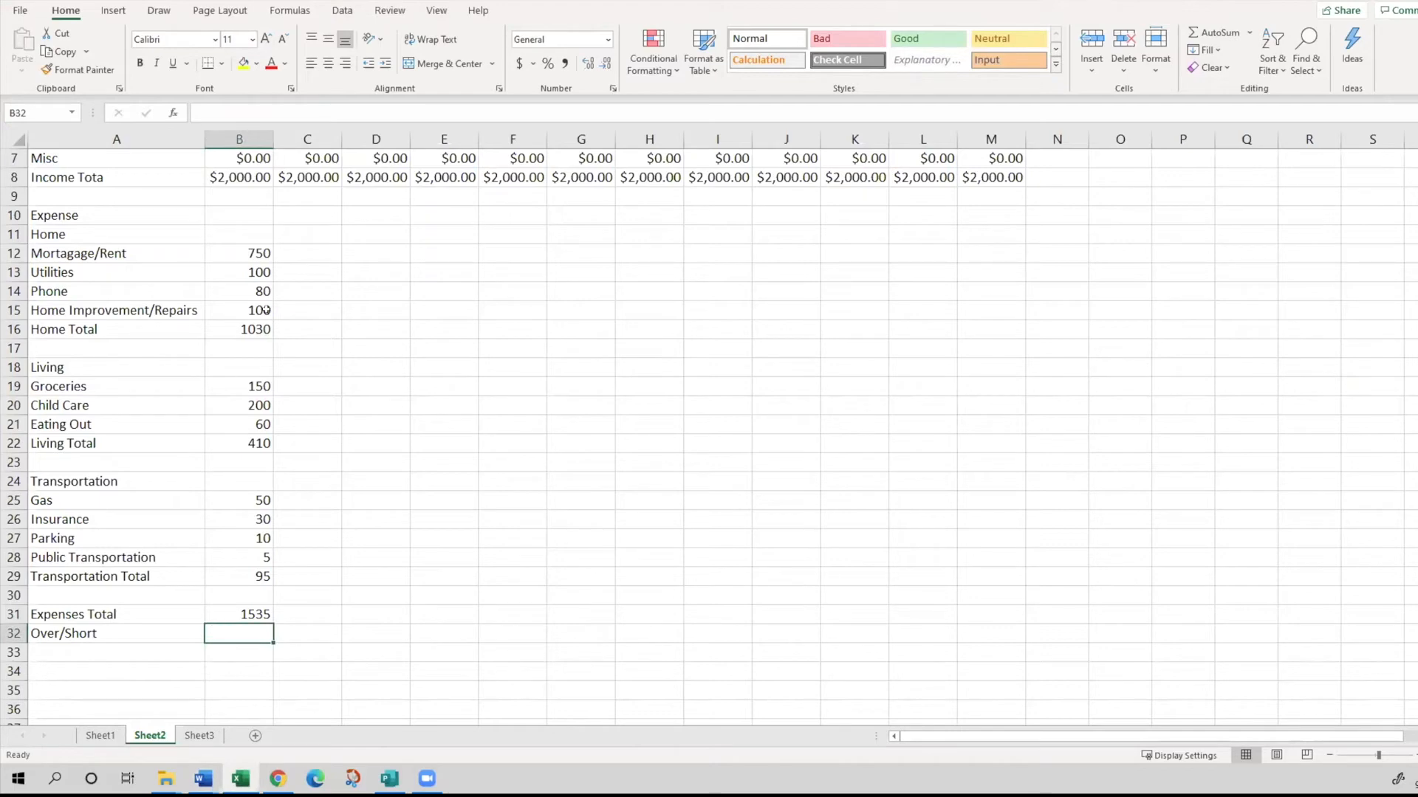
scroll(265, 310, up, 1)
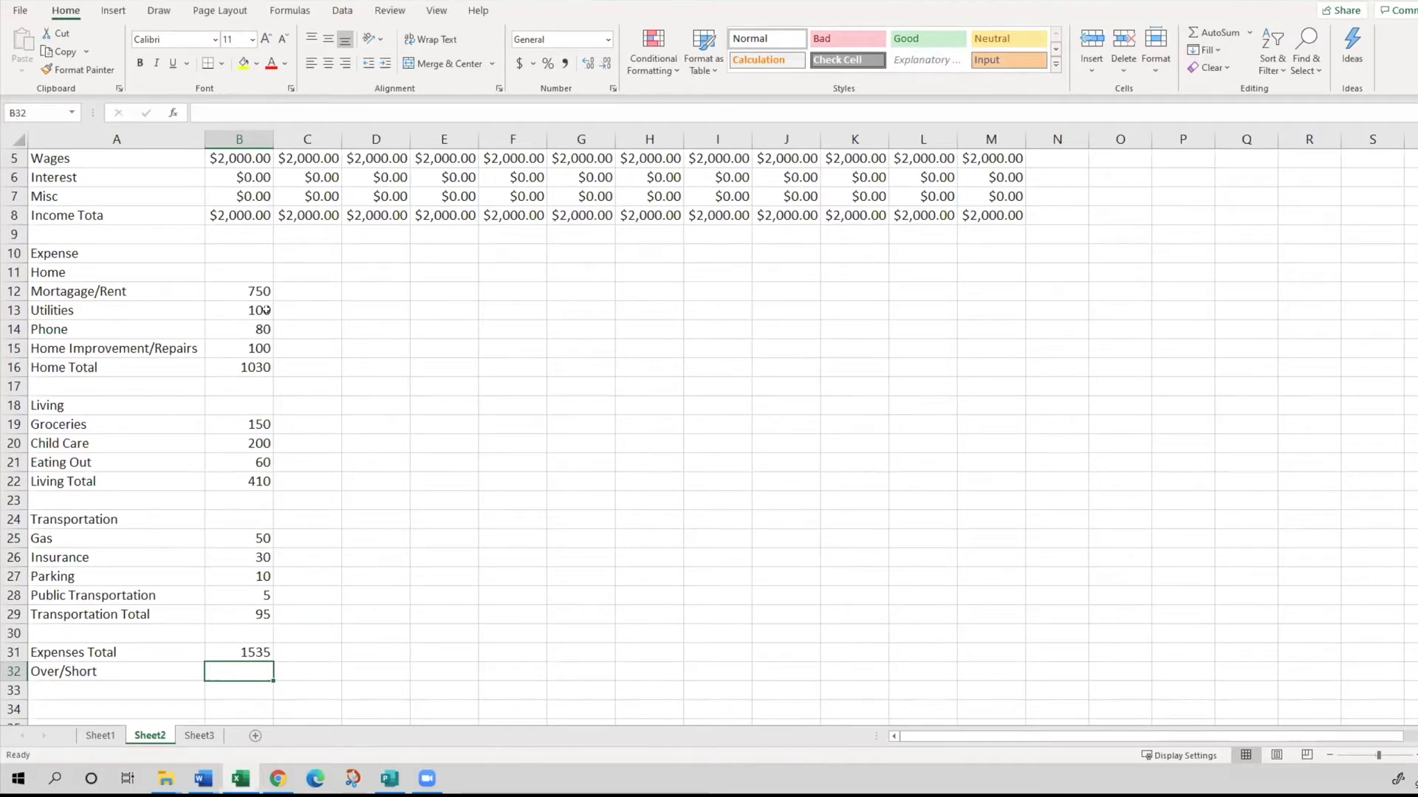
scroll(265, 310, up, 2)
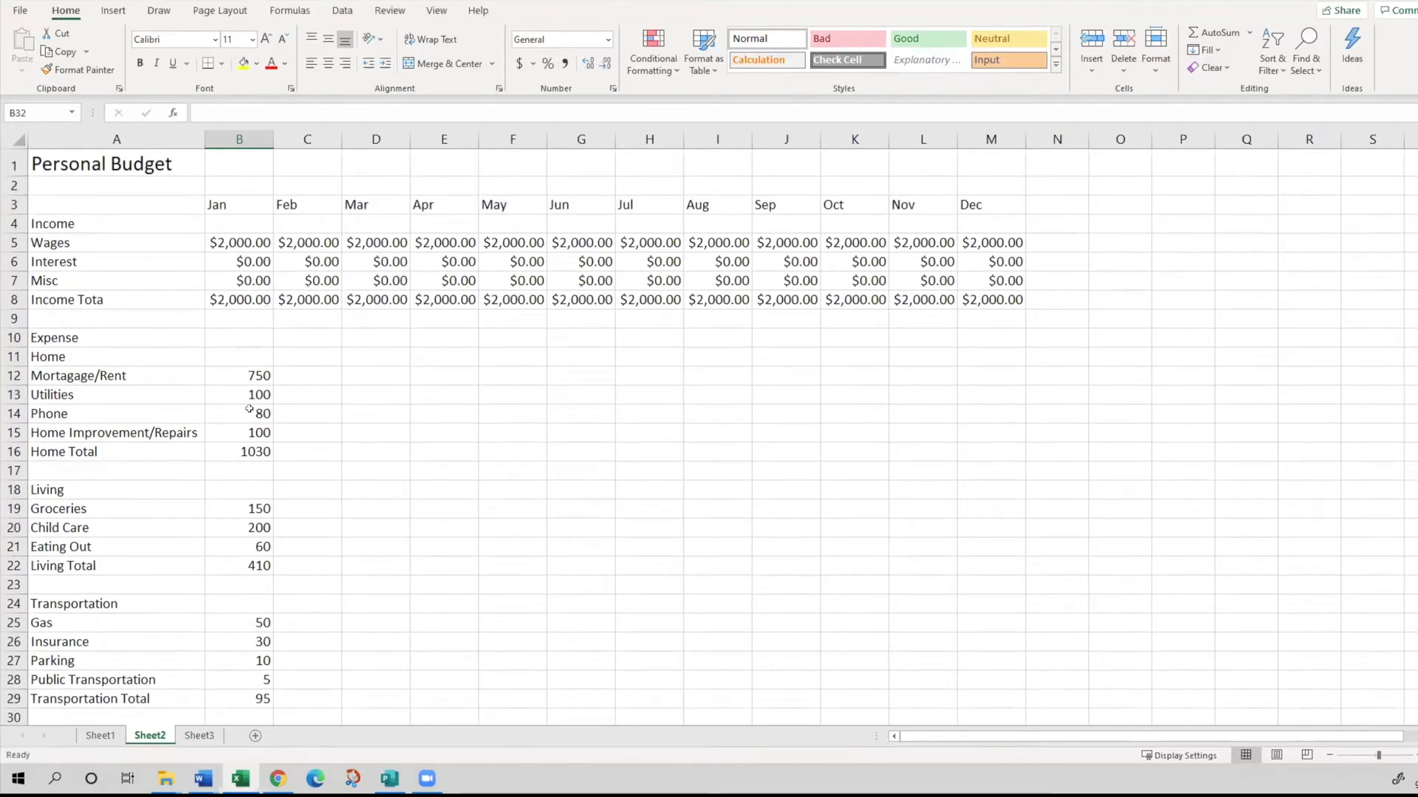
scroll(249, 408, down, 1)
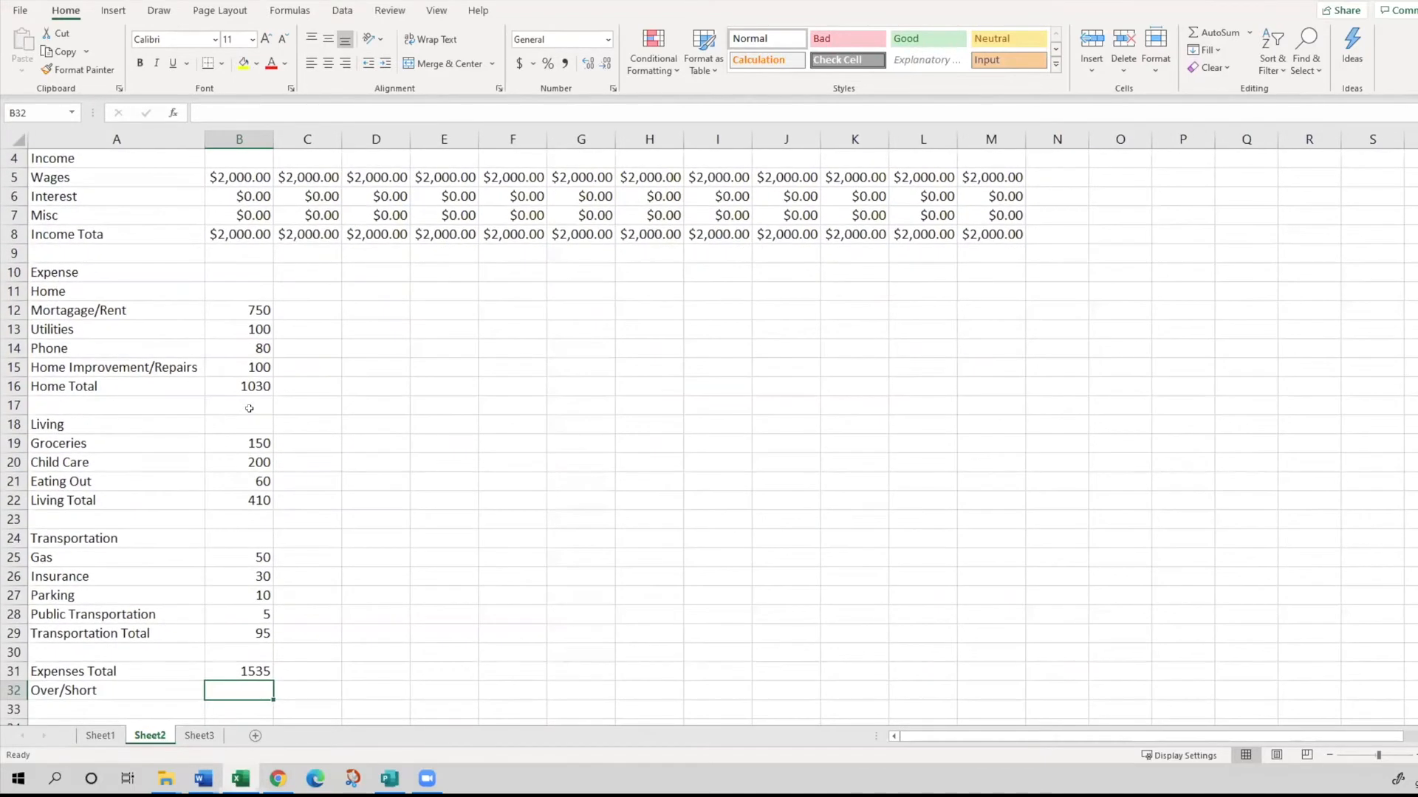
scroll(250, 408, up, 1)
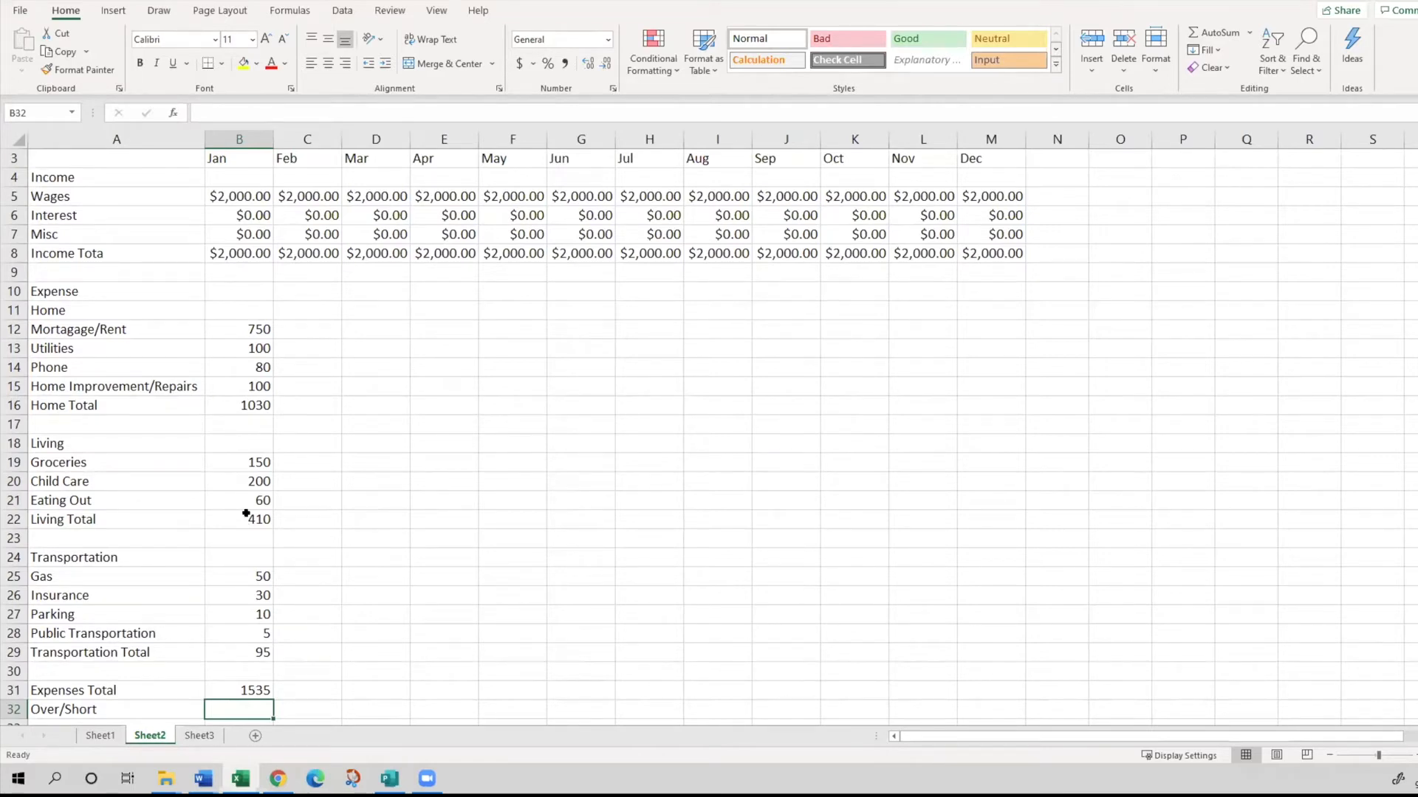
click(248, 329)
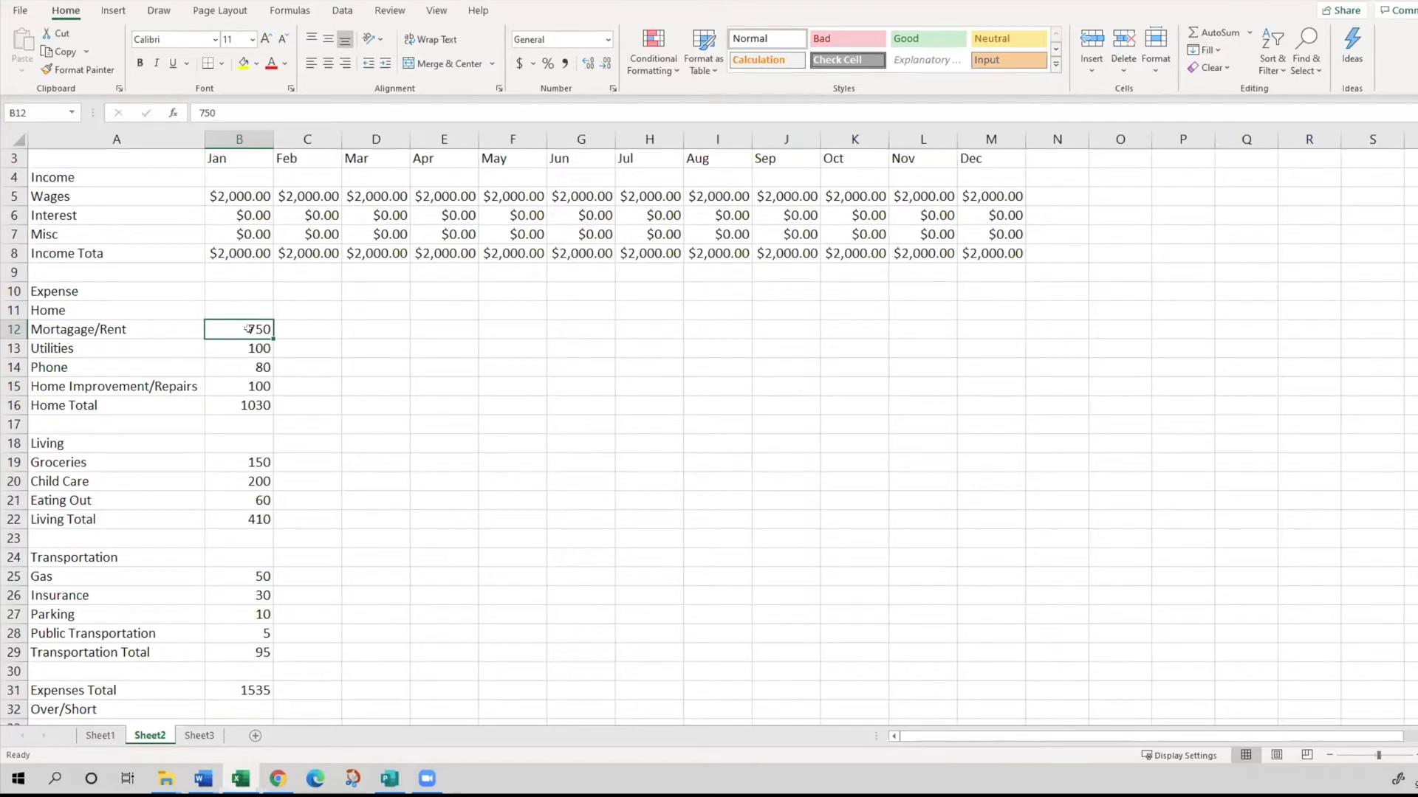
drag(248, 329, 260, 384)
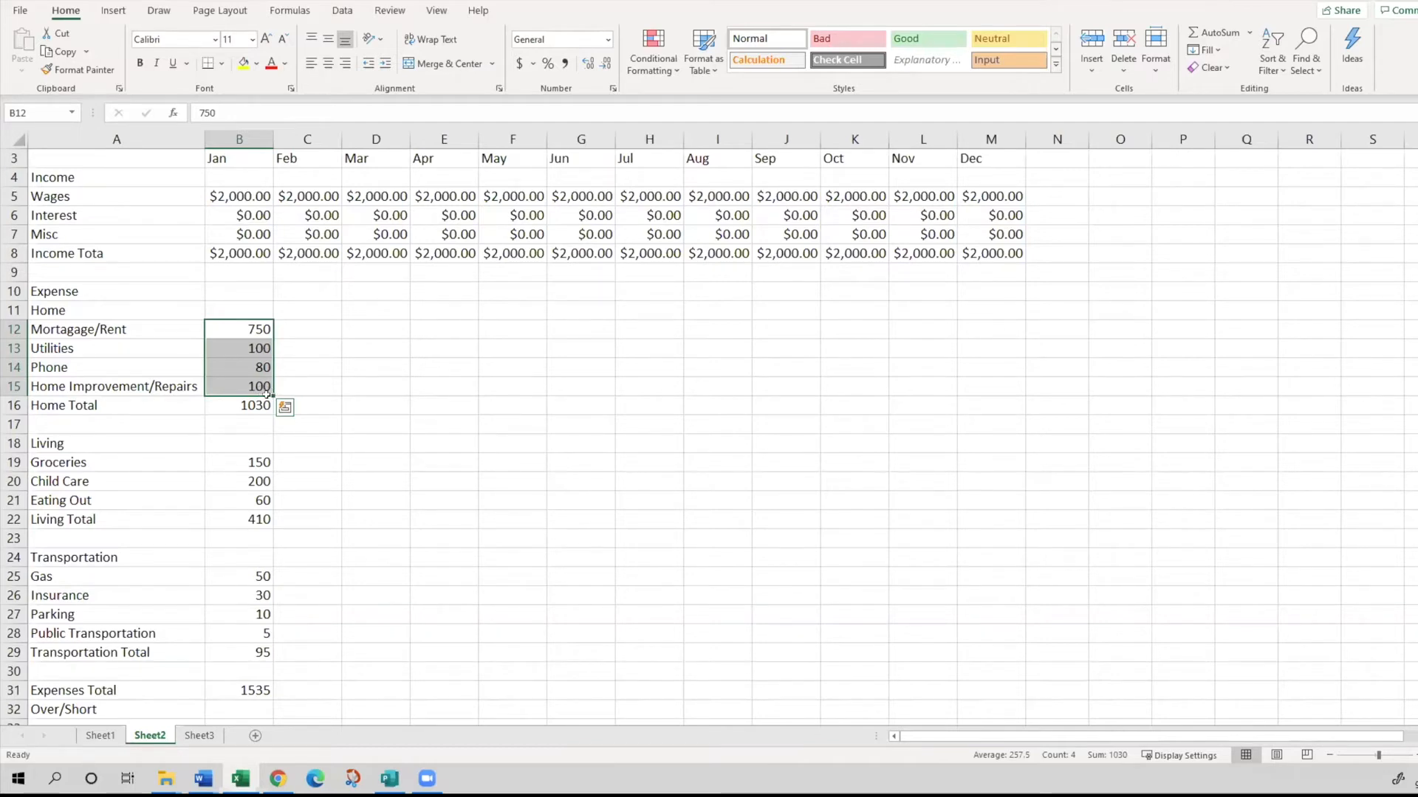
drag(273, 394, 273, 394)
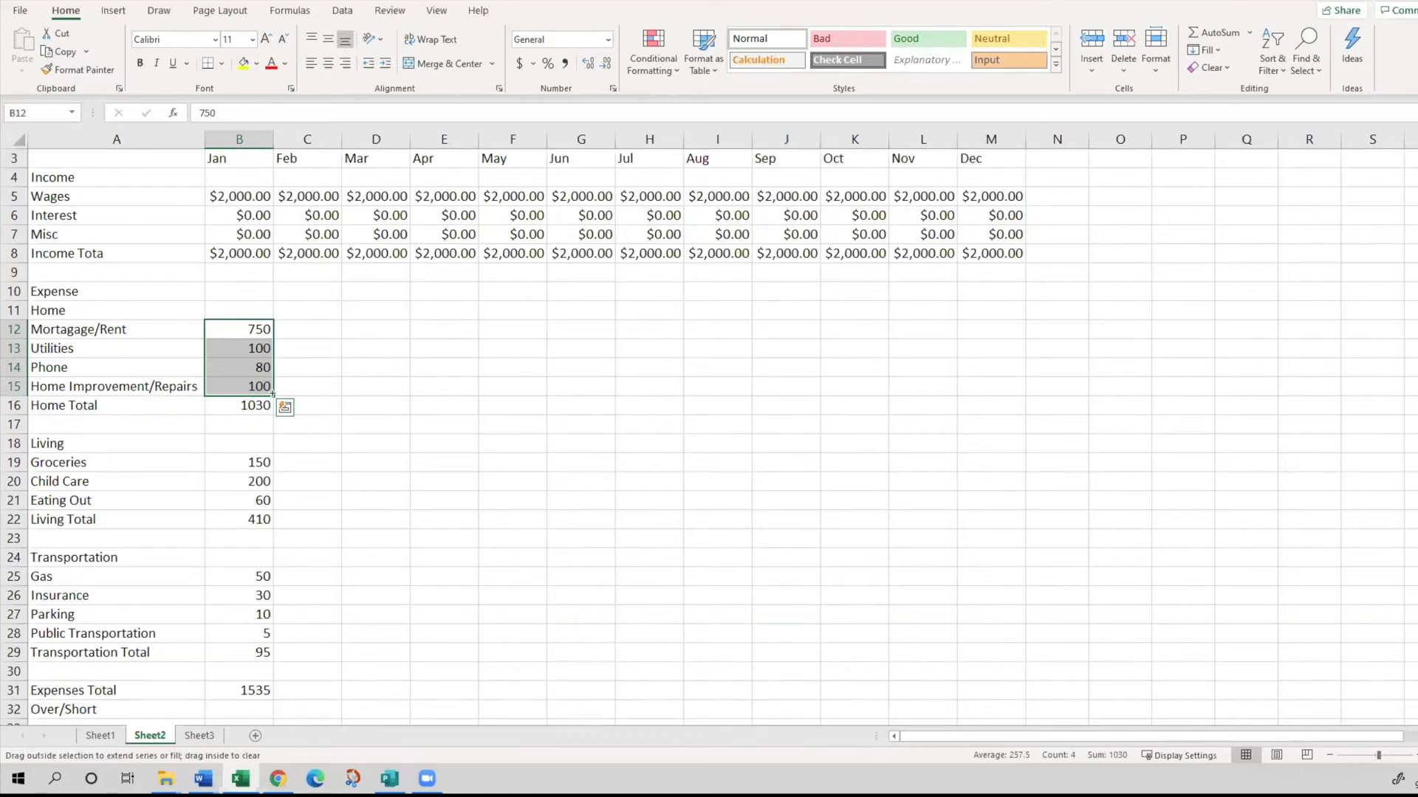
drag(273, 395, 1000, 373)
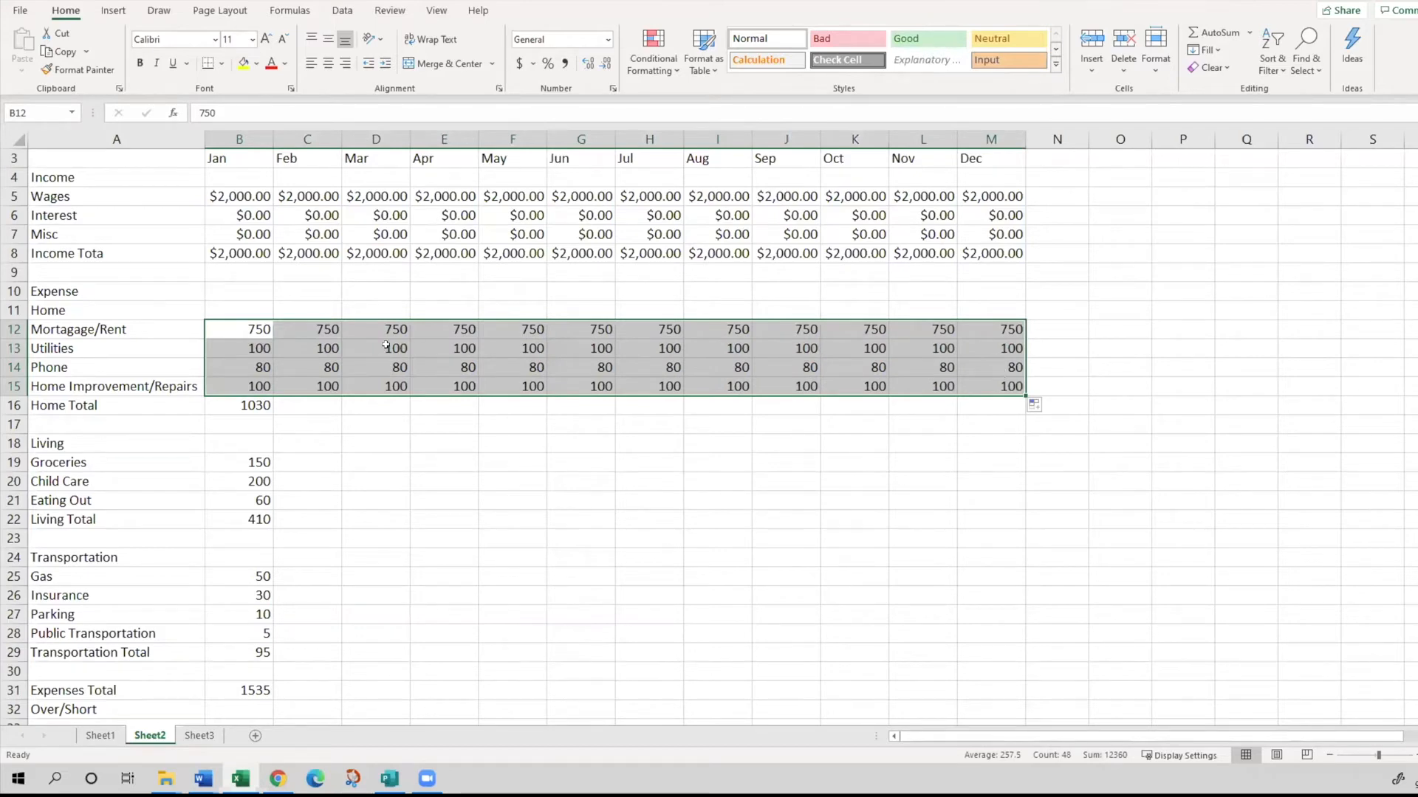
click(266, 323)
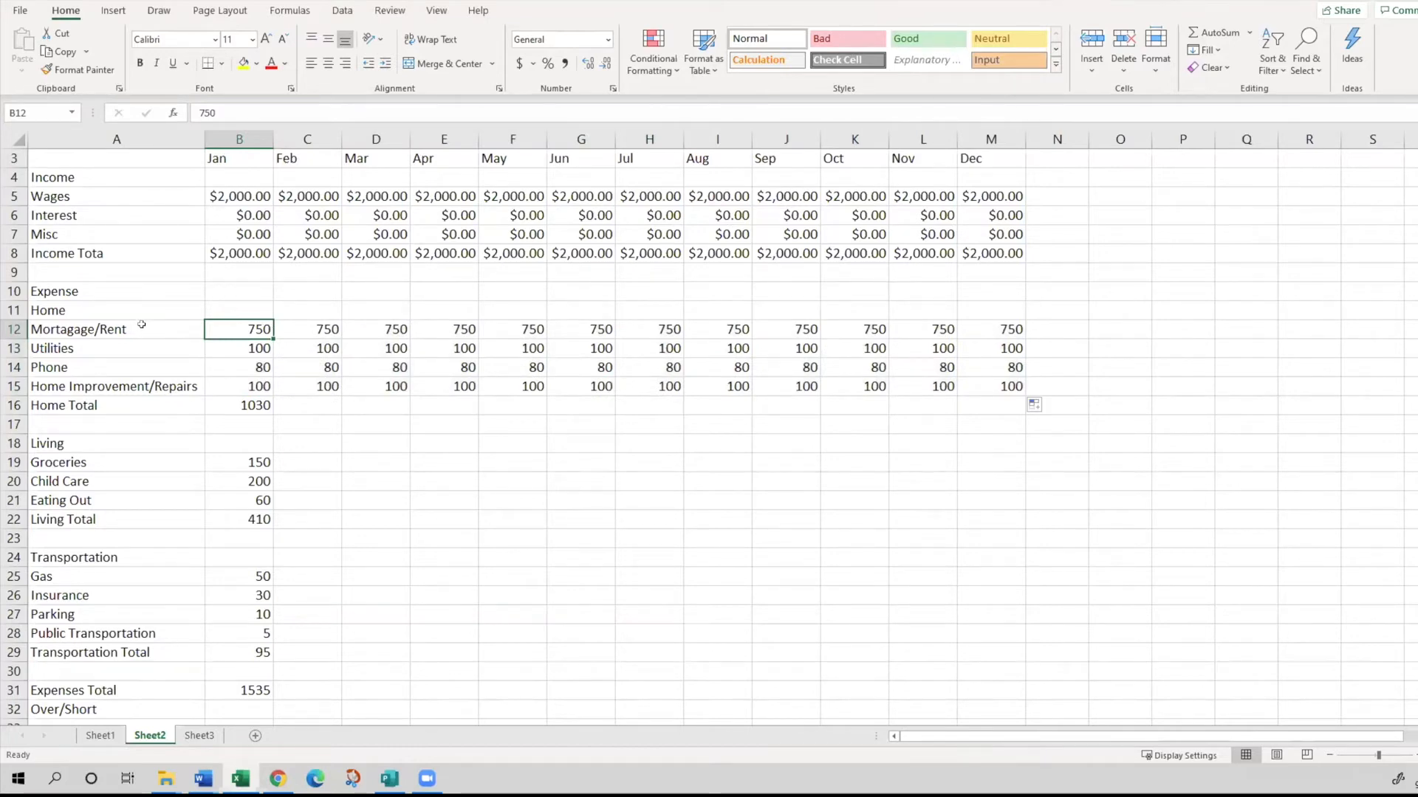
- Copy the January Home Total formula from B16 across to M16 and check the copied formula in C16
click(260, 407)
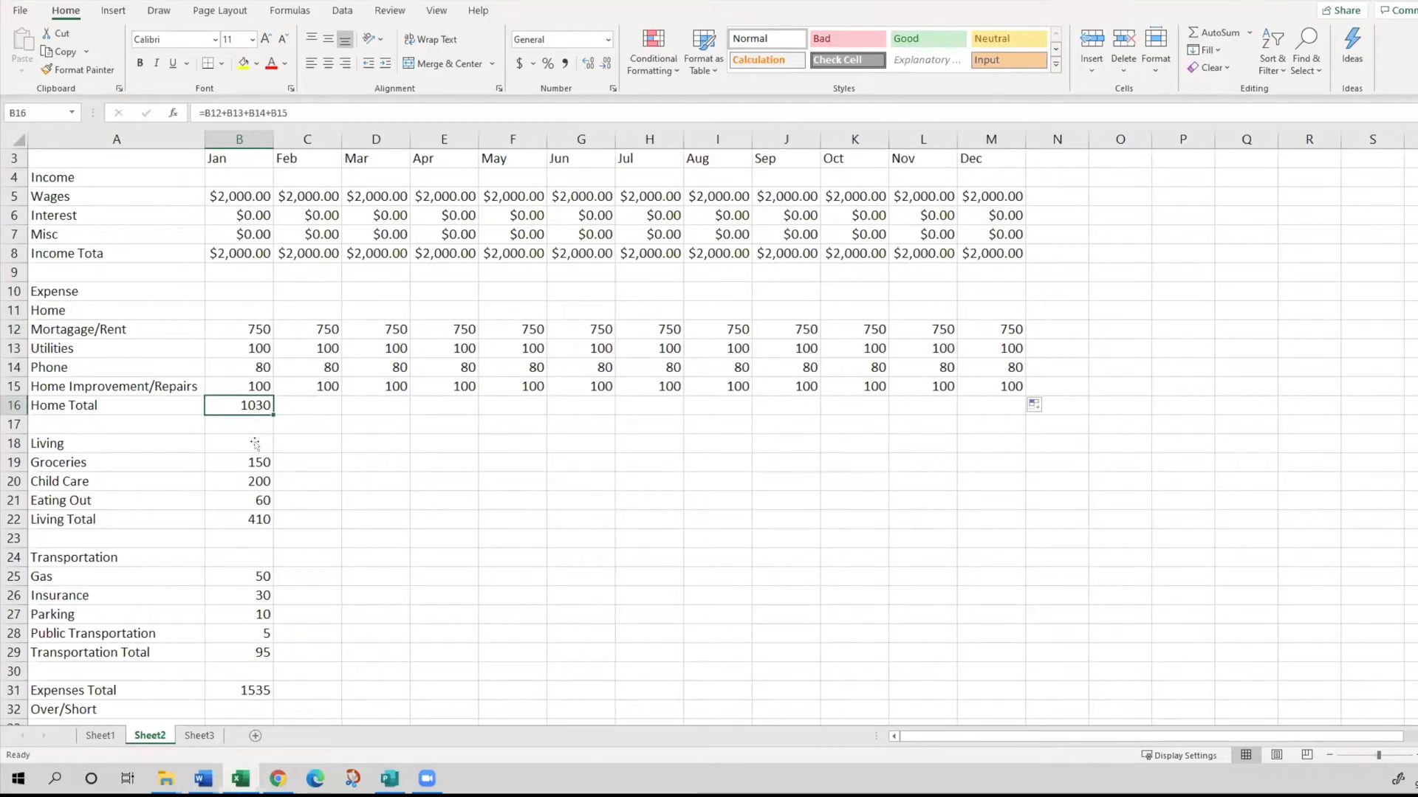
scroll(264, 473, up, 1)
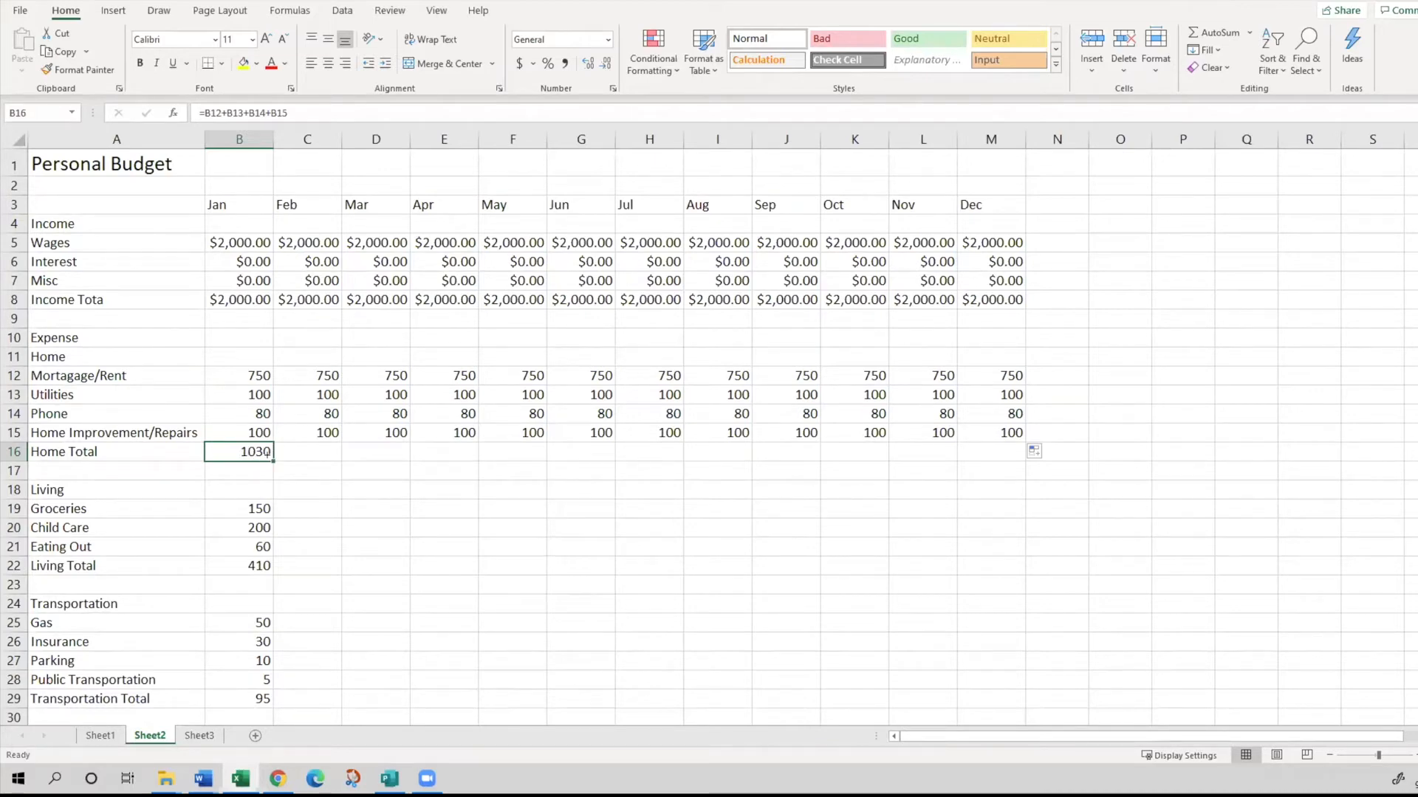
drag(271, 454, 1026, 443)
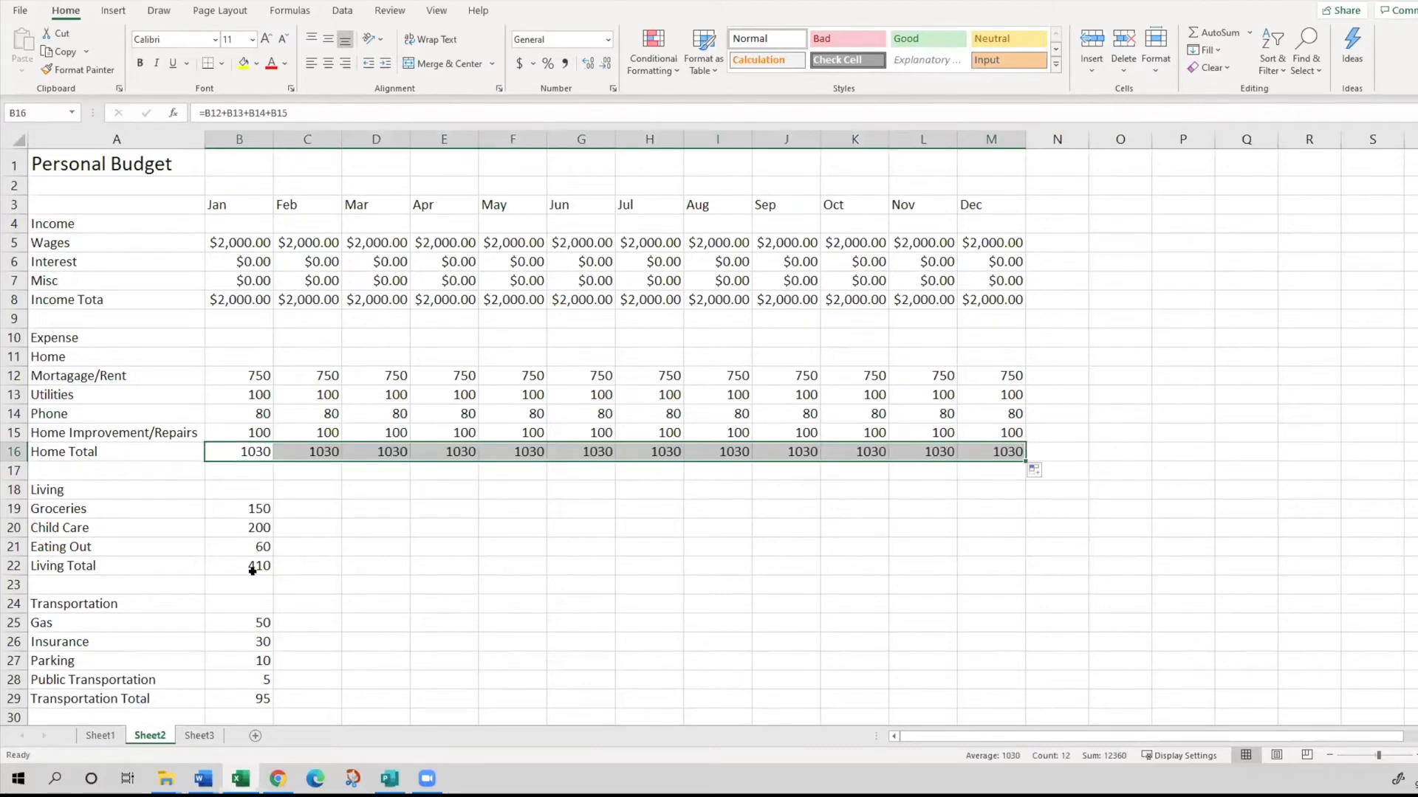
click(242, 447)
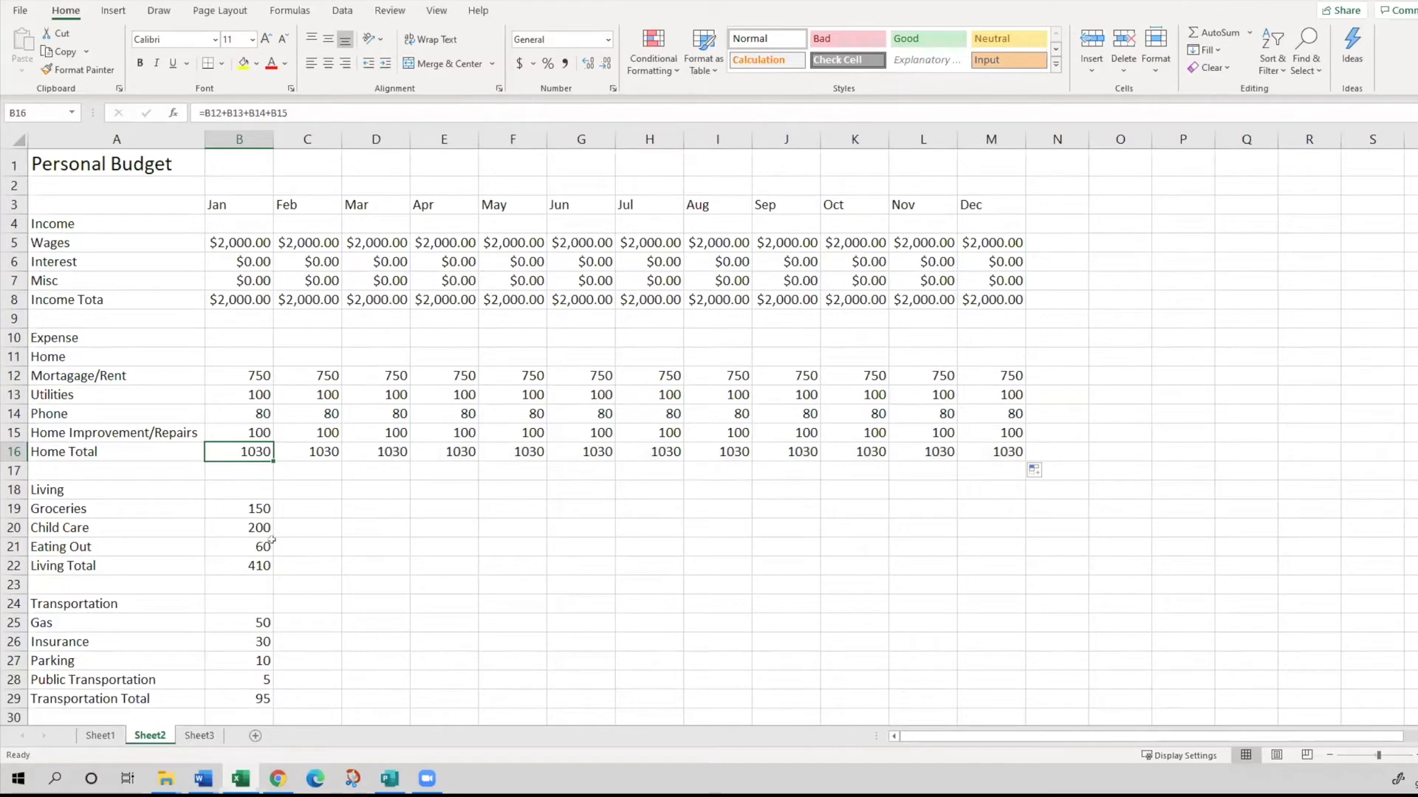
click(301, 452)
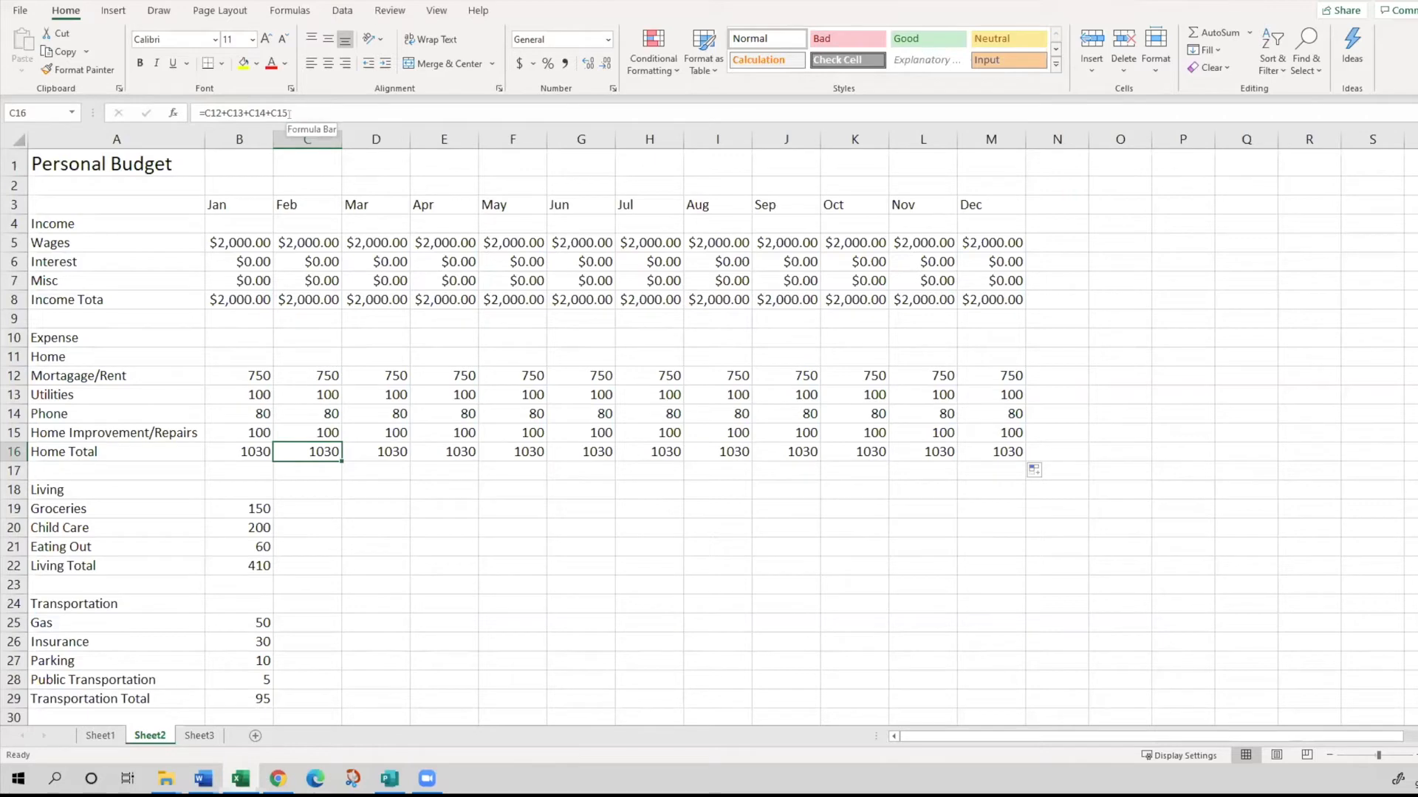
- Inspect which cells the copied Home Total formulas for February in C16 and July in H16 refer to
click(288, 112)
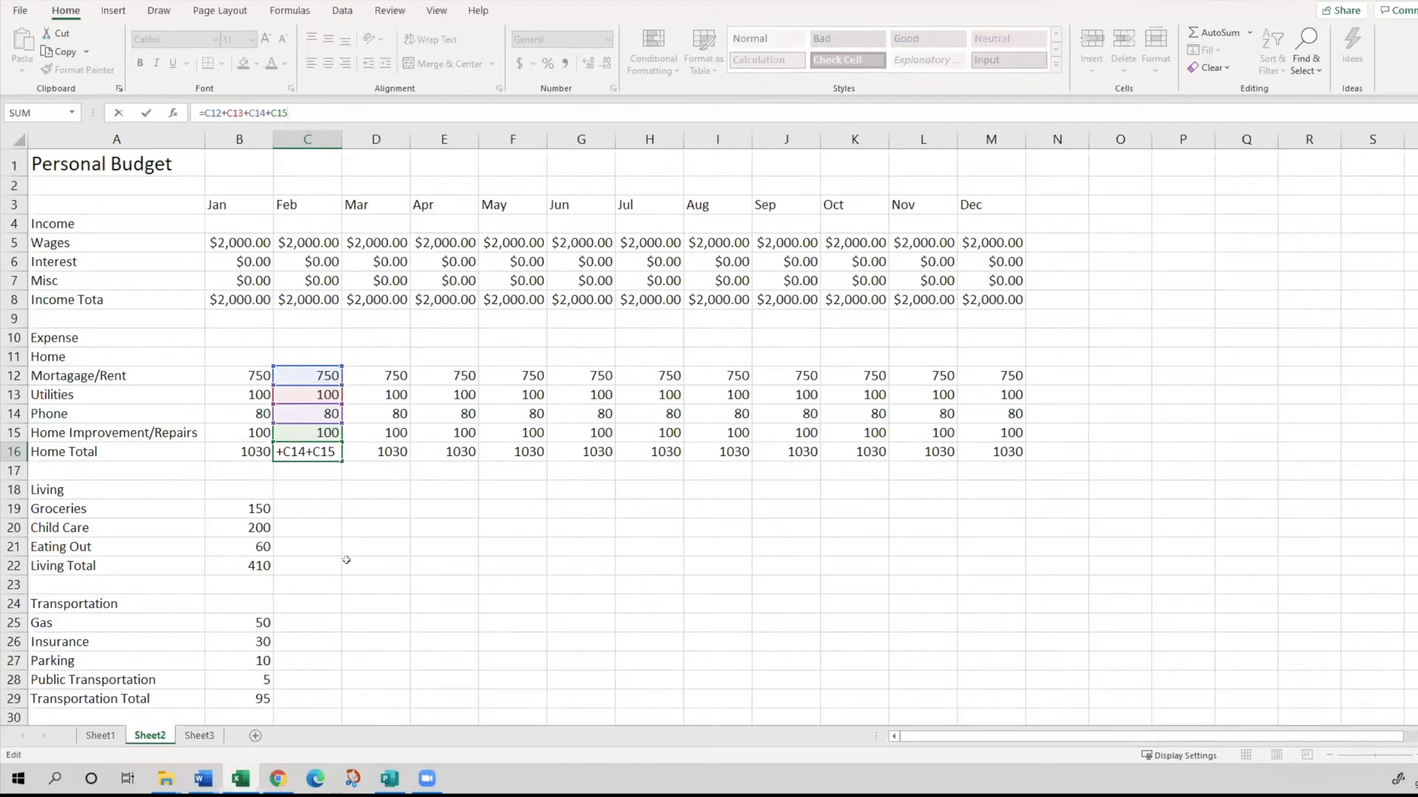
click(435, 533)
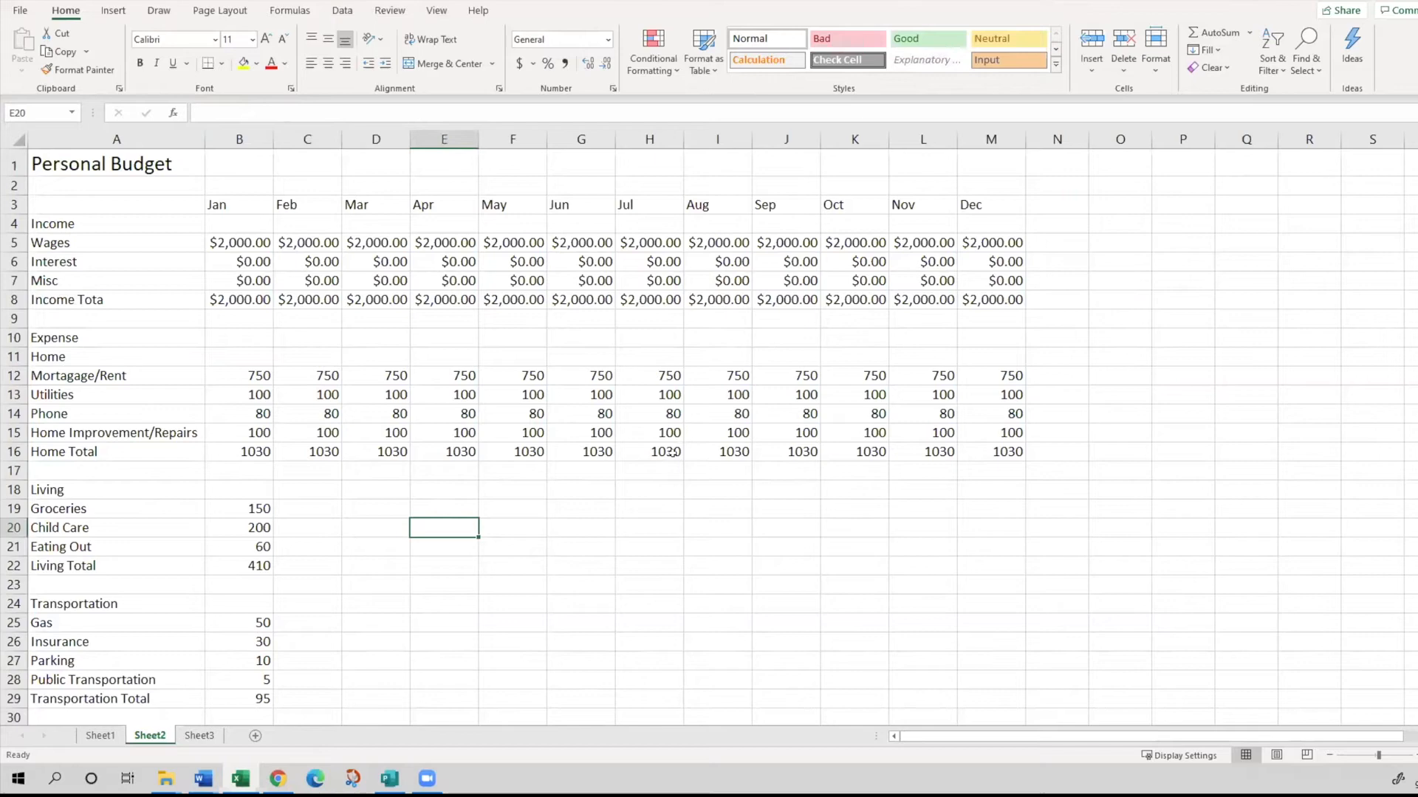
click(651, 451)
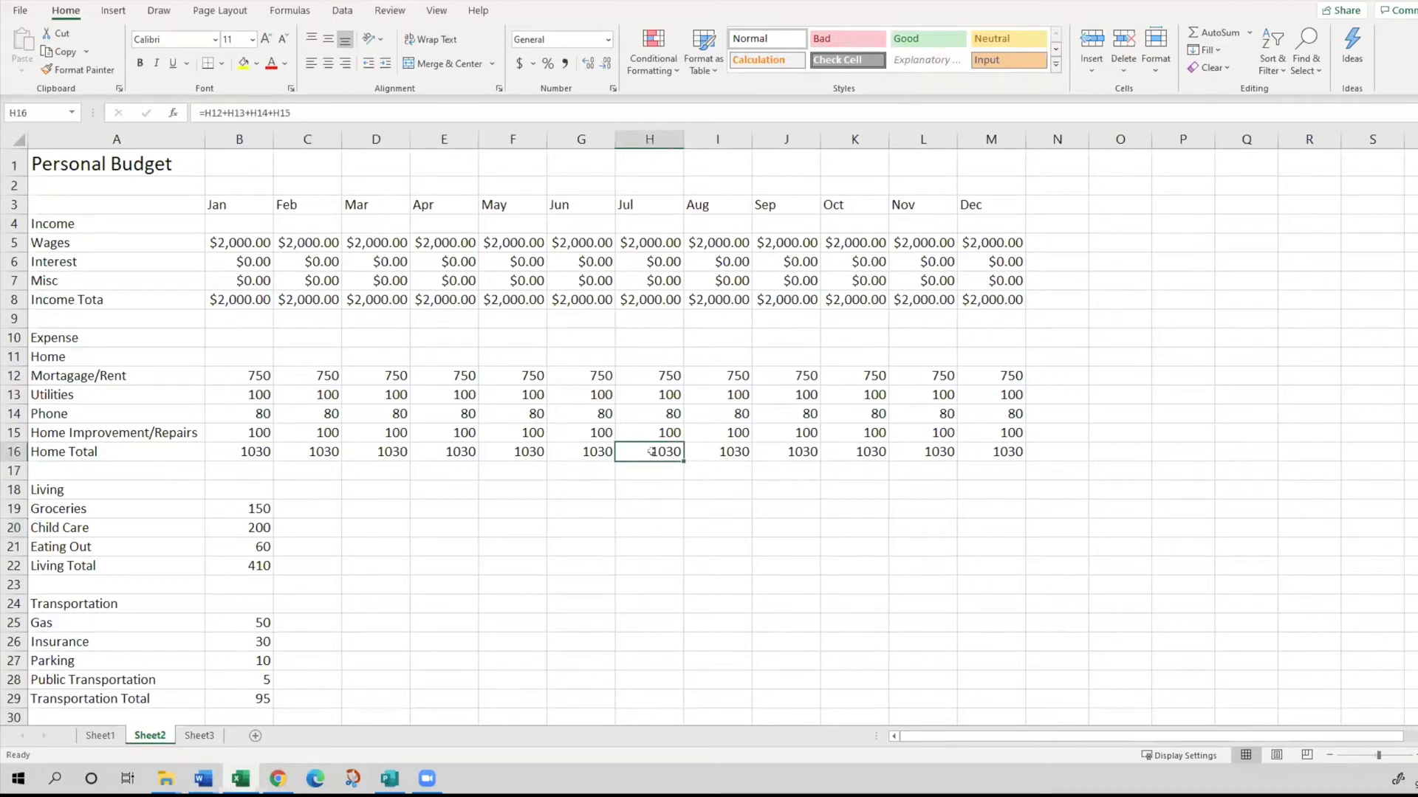
click(290, 105)
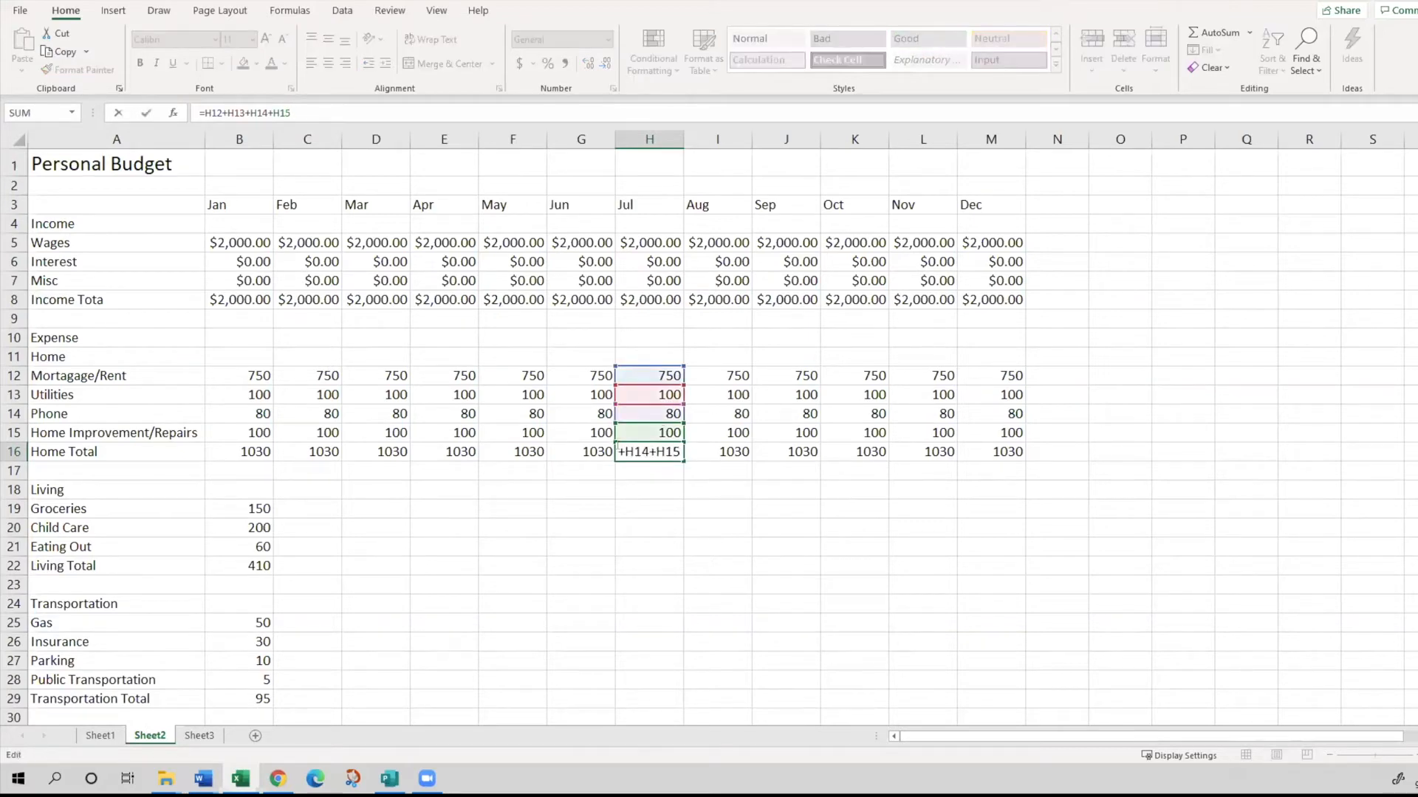
click(620, 529)
- Fill the January Living expenses in B19:B21 and the Living Total formula in B22 across through December in column M
scroll(294, 549, down, 1)
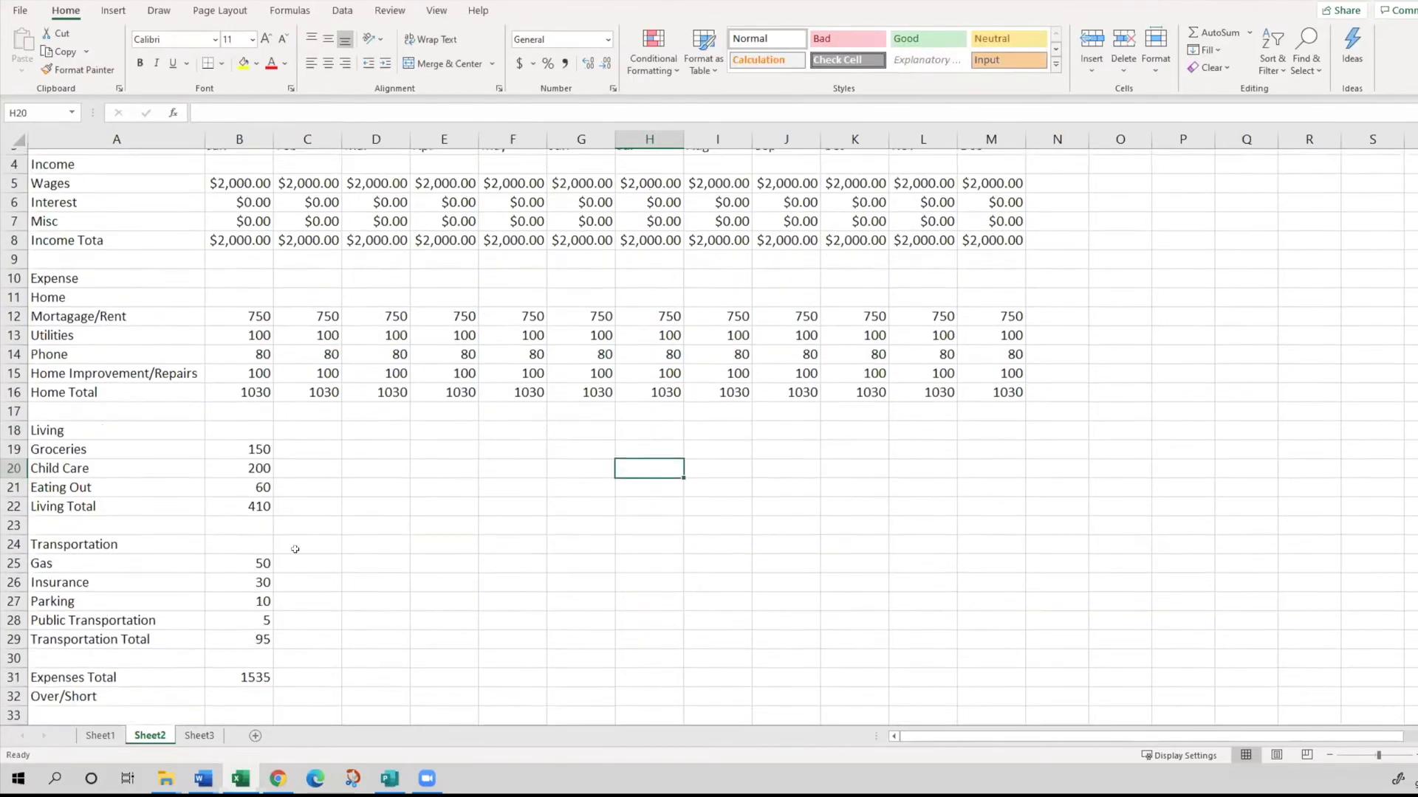
scroll(294, 549, down, 1)
click(251, 384)
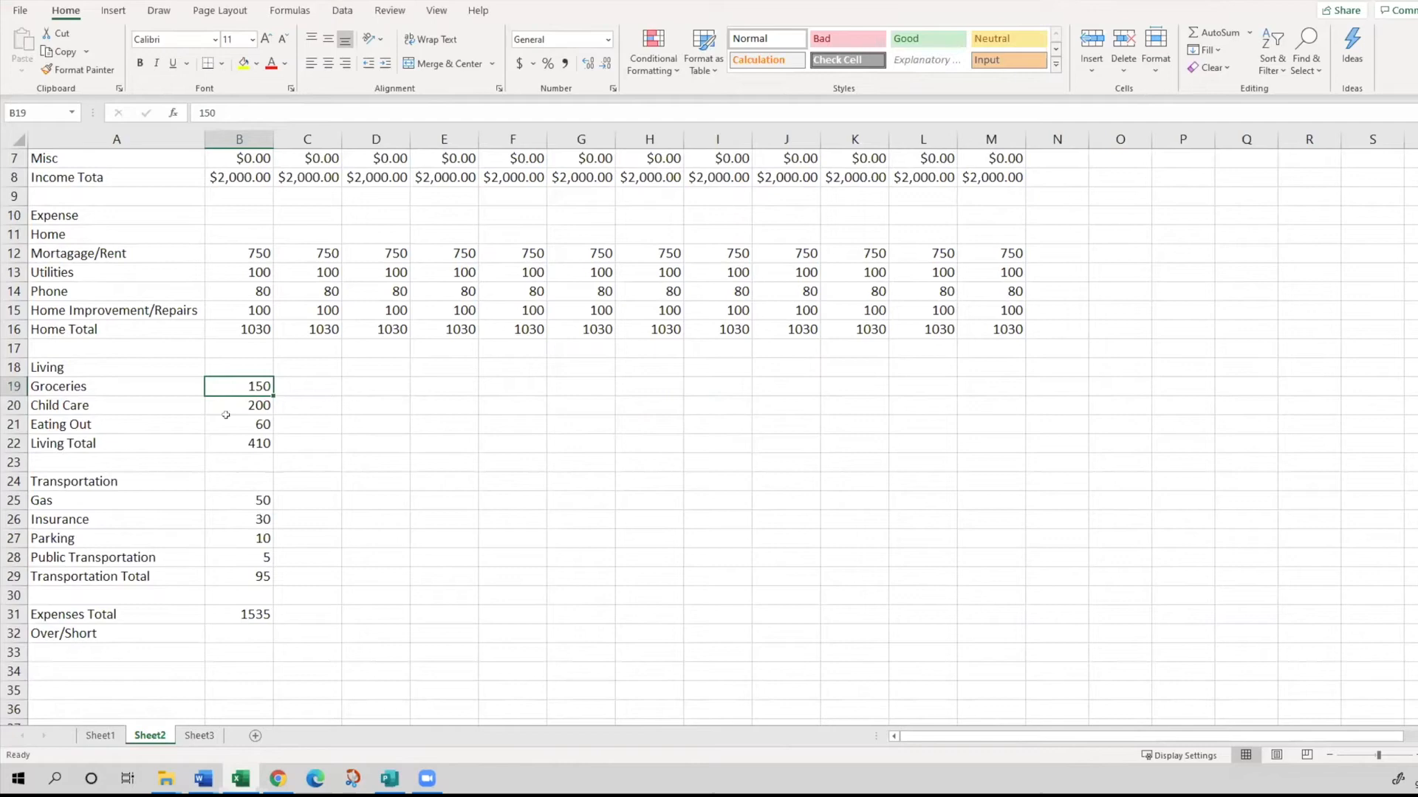
scroll(226, 443, up, 1)
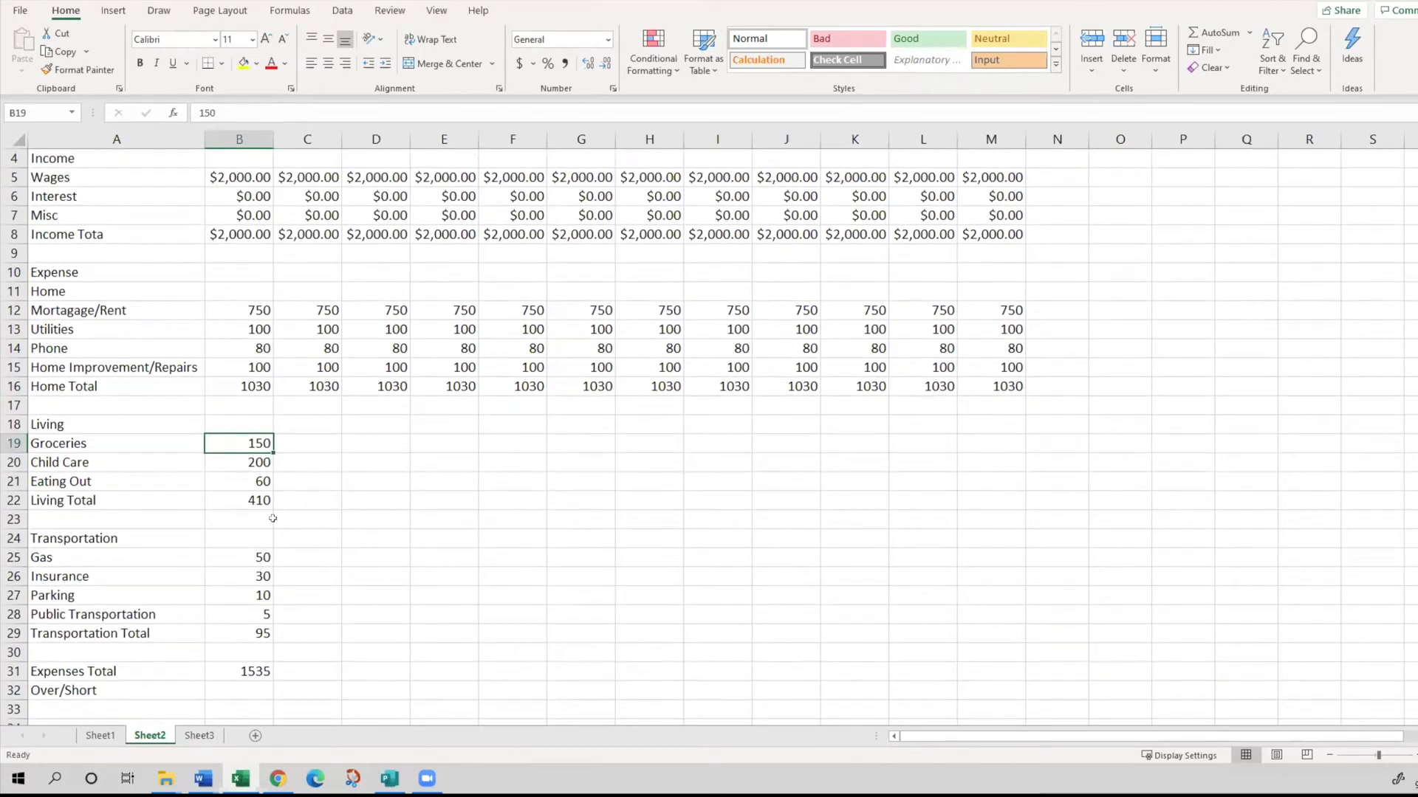
drag(240, 443, 1001, 464)
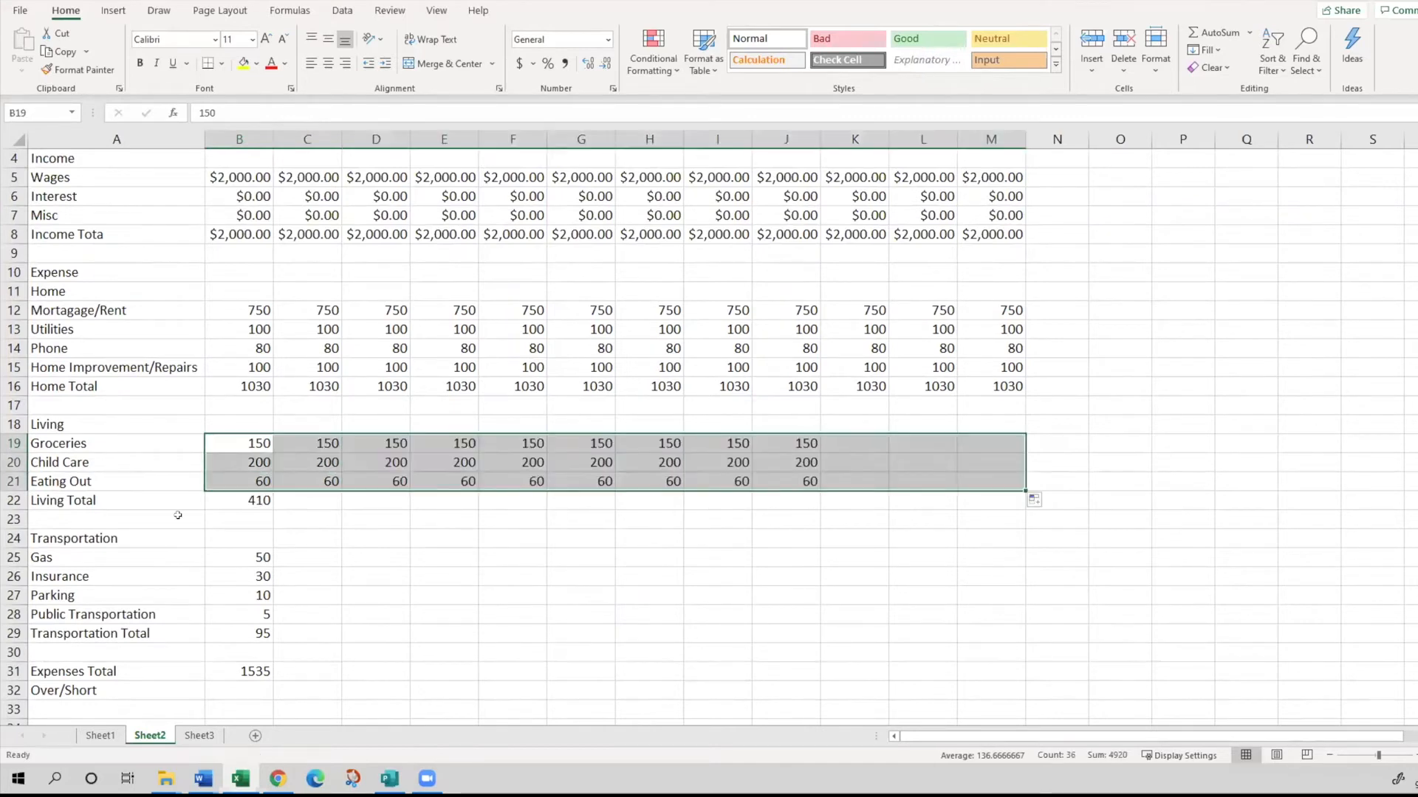
click(263, 508)
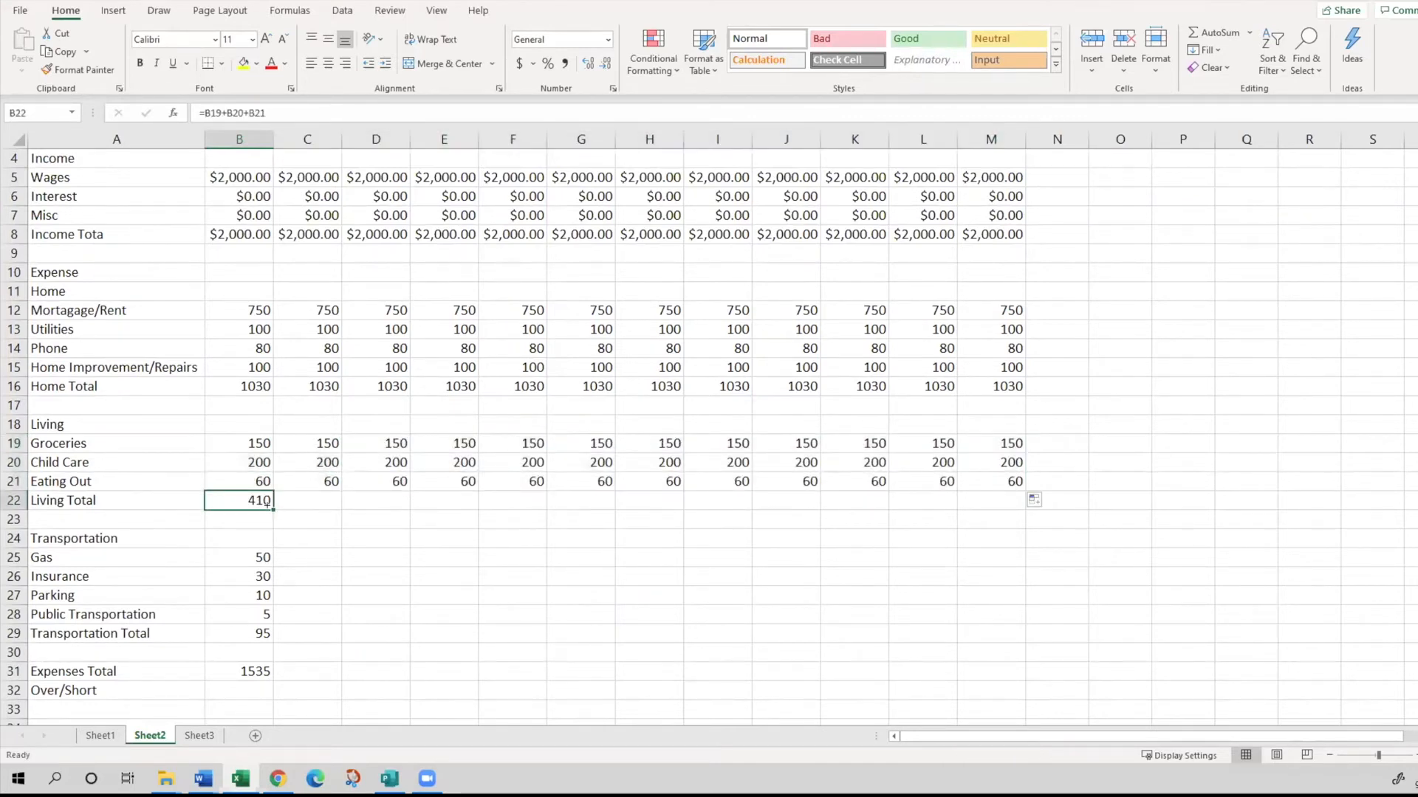
drag(268, 504, 1005, 503)
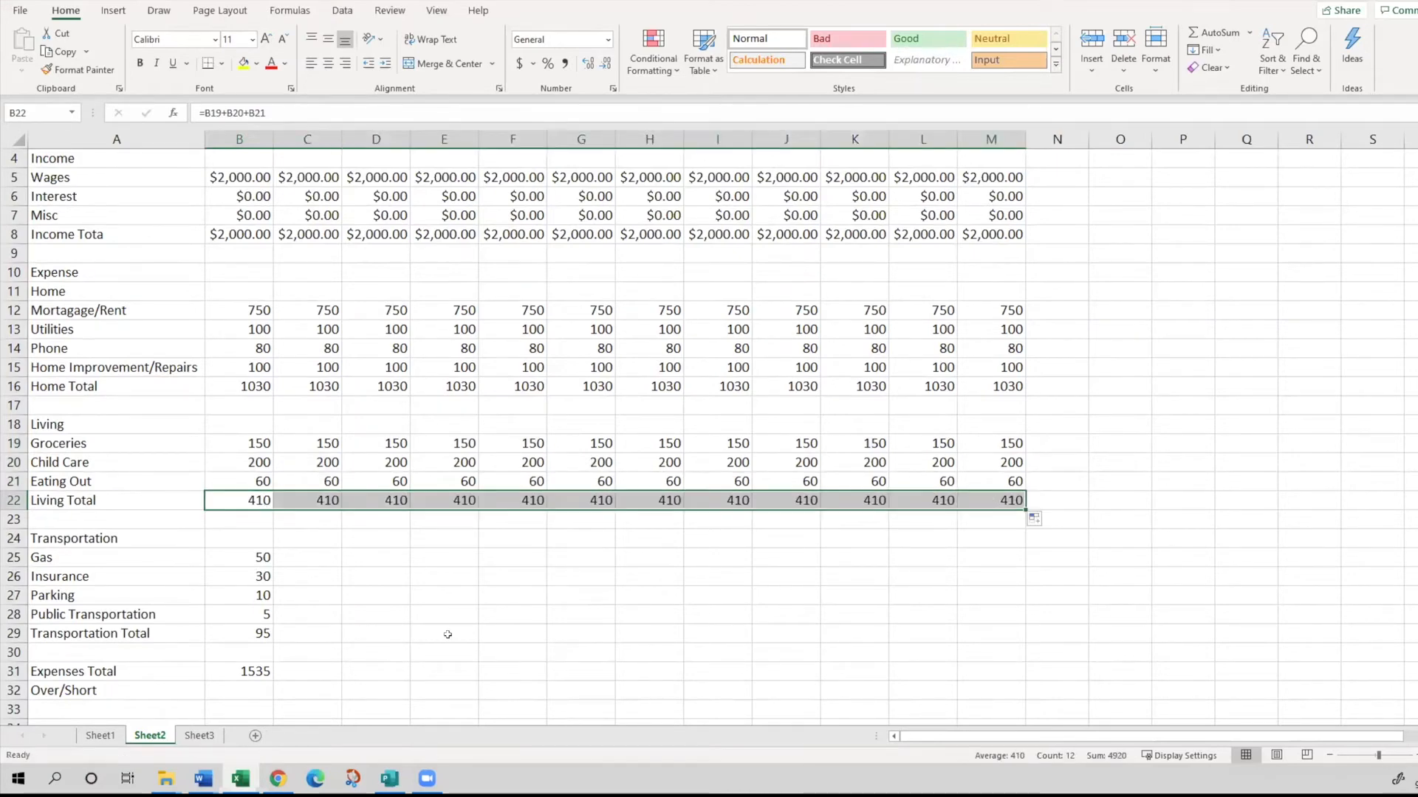
- Fill the January Transportation expenses in B25:B28 and the Transportation Total formula in B29 across through December in column M
click(226, 555)
scroll(234, 565, down, 2)
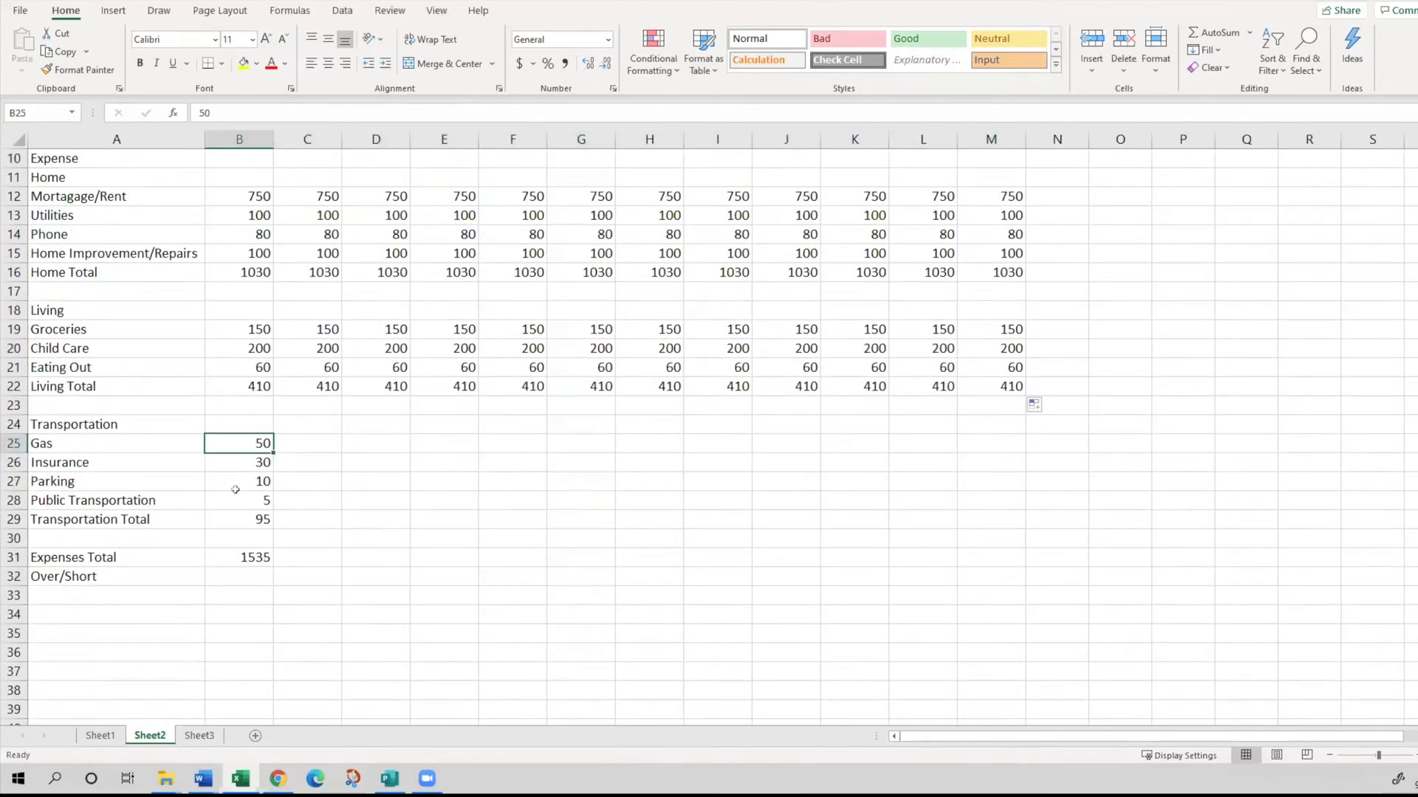
shift+click(237, 501)
drag(272, 510, 1004, 472)
click(236, 519)
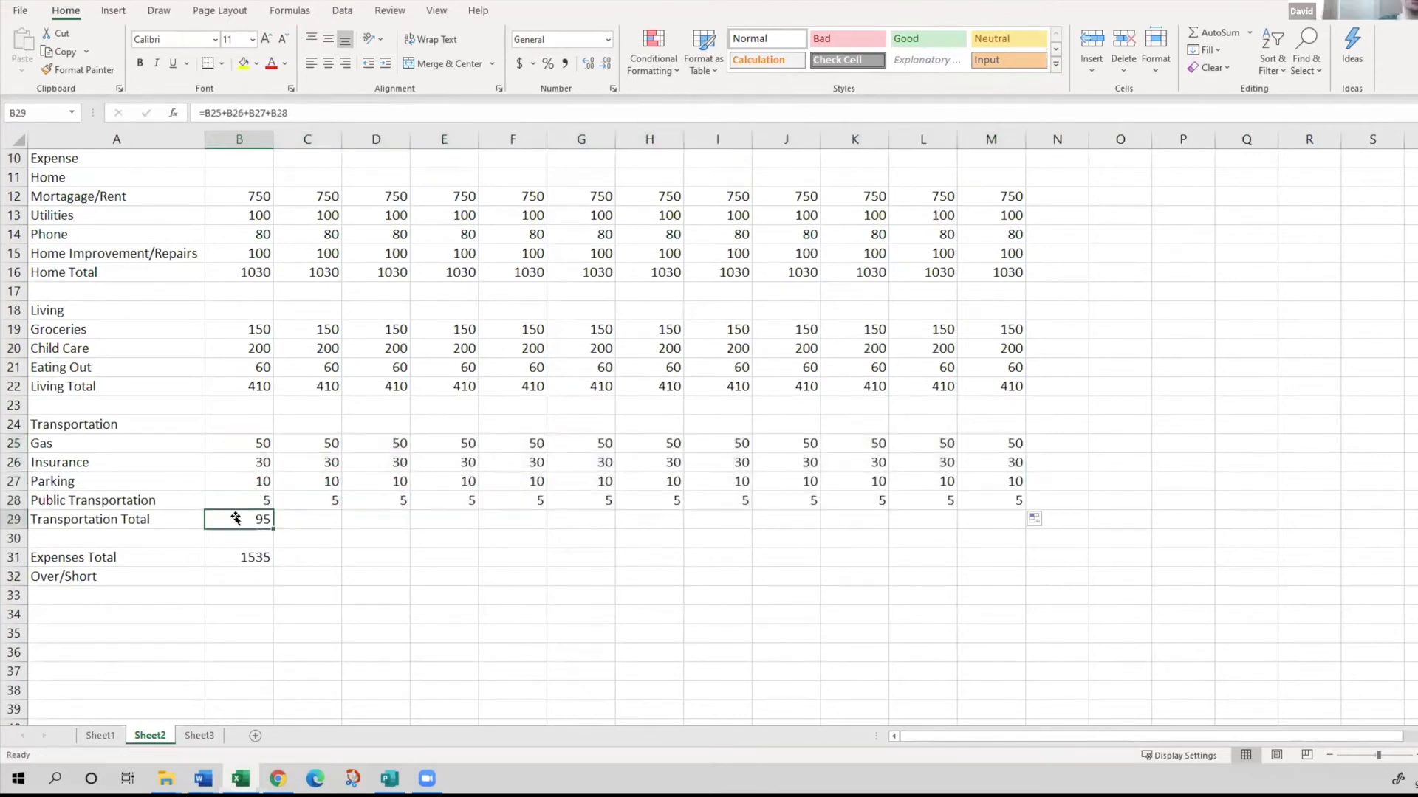
drag(271, 529, 1001, 519)
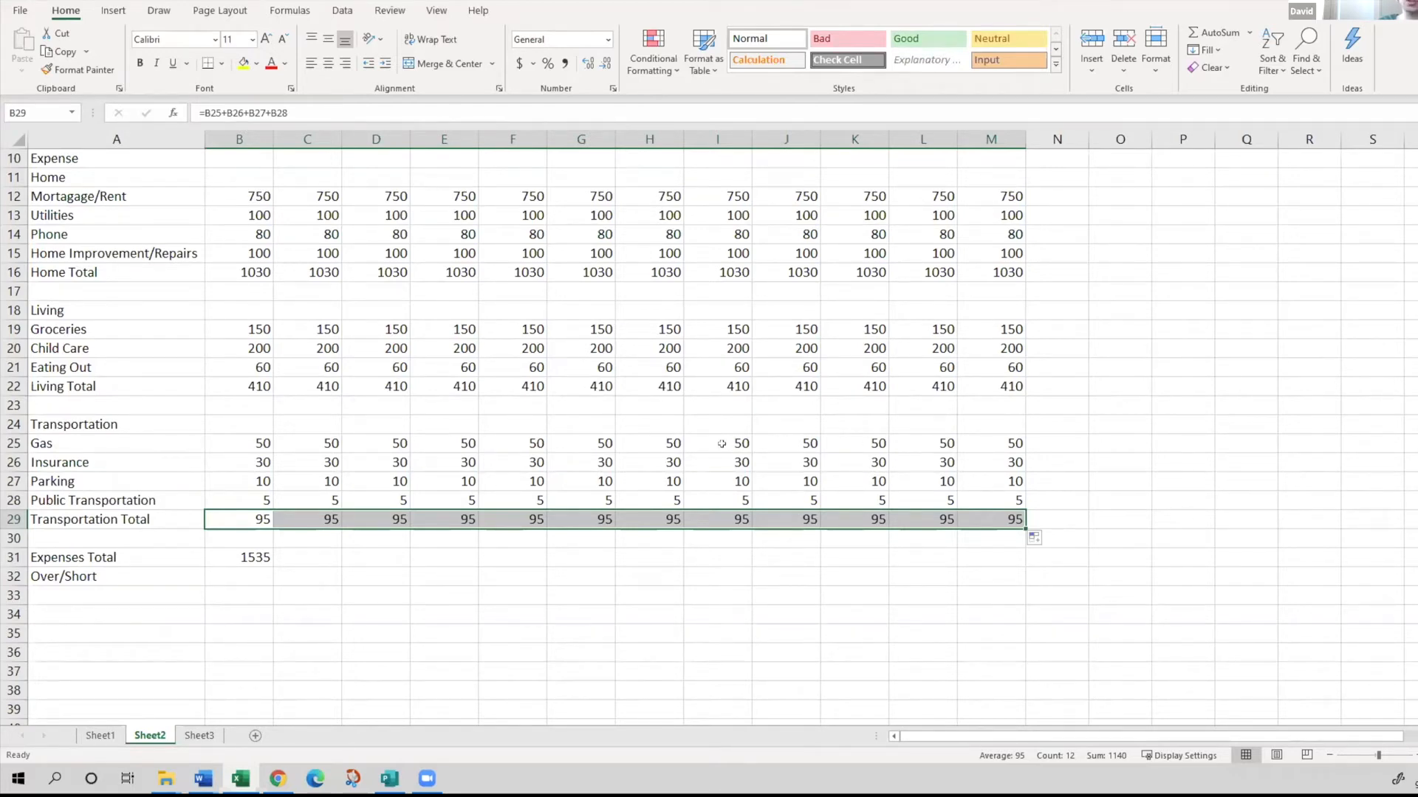
- Copy the January Expenses Total formula from B31 across to M31 and check the copied formula in C31
click(258, 574)
click(246, 552)
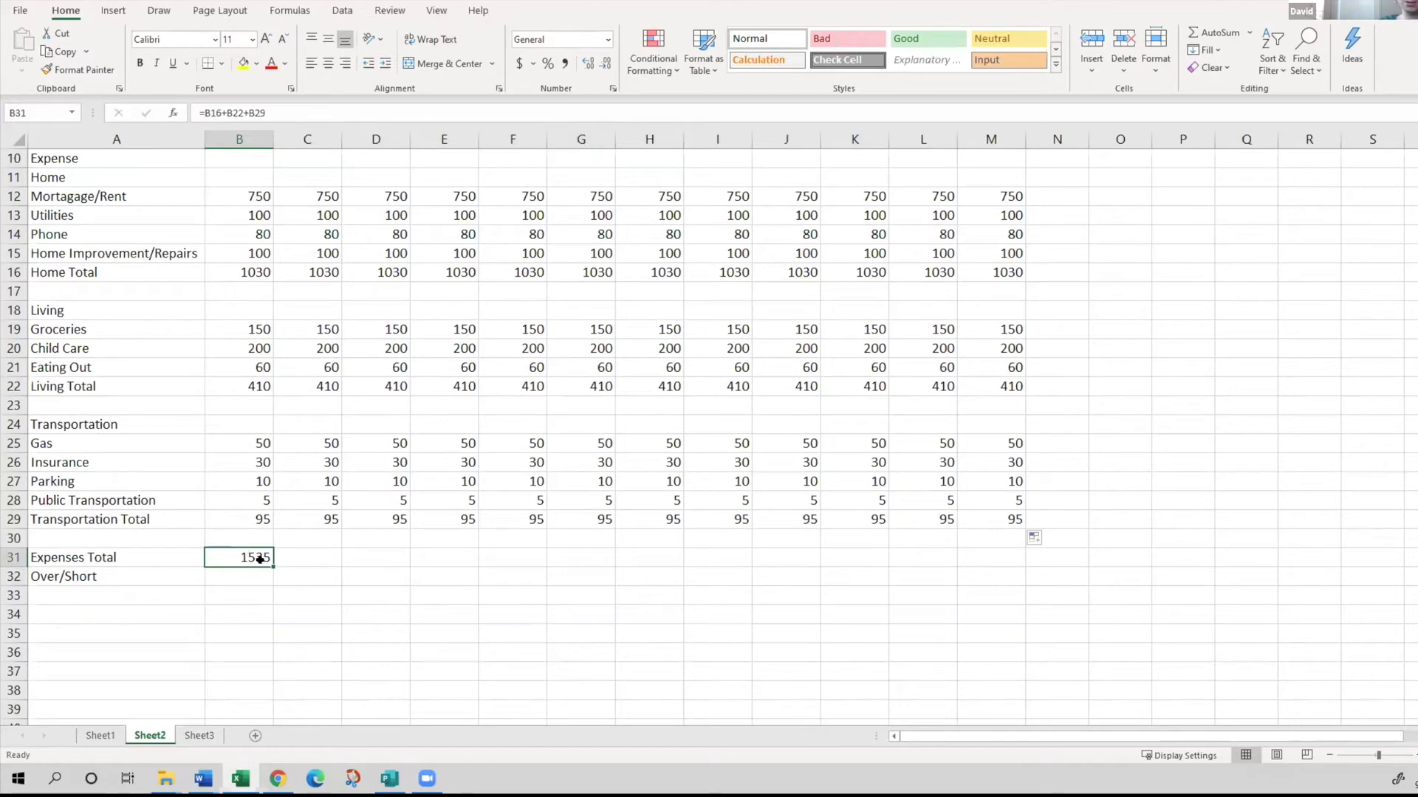
drag(271, 562, 992, 554)
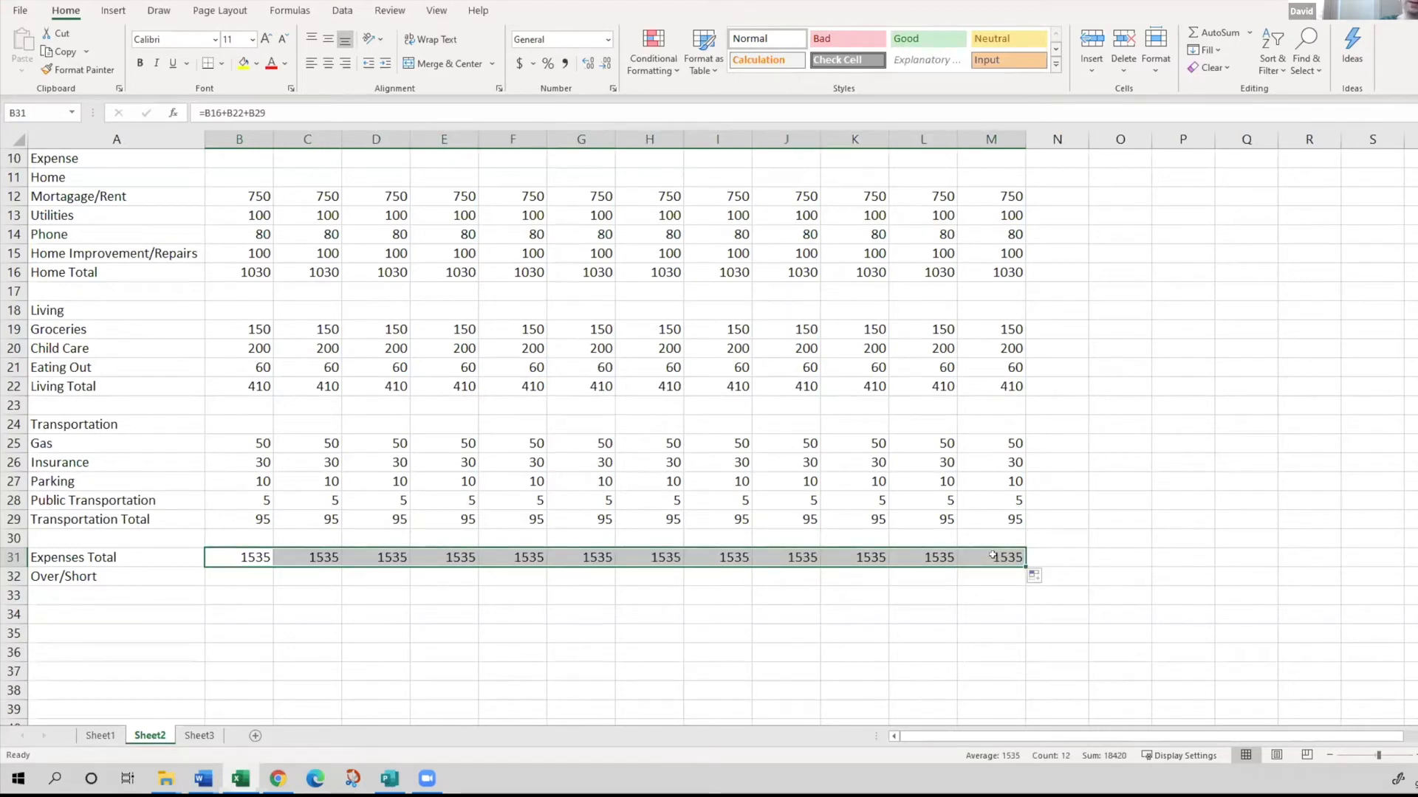
click(321, 555)
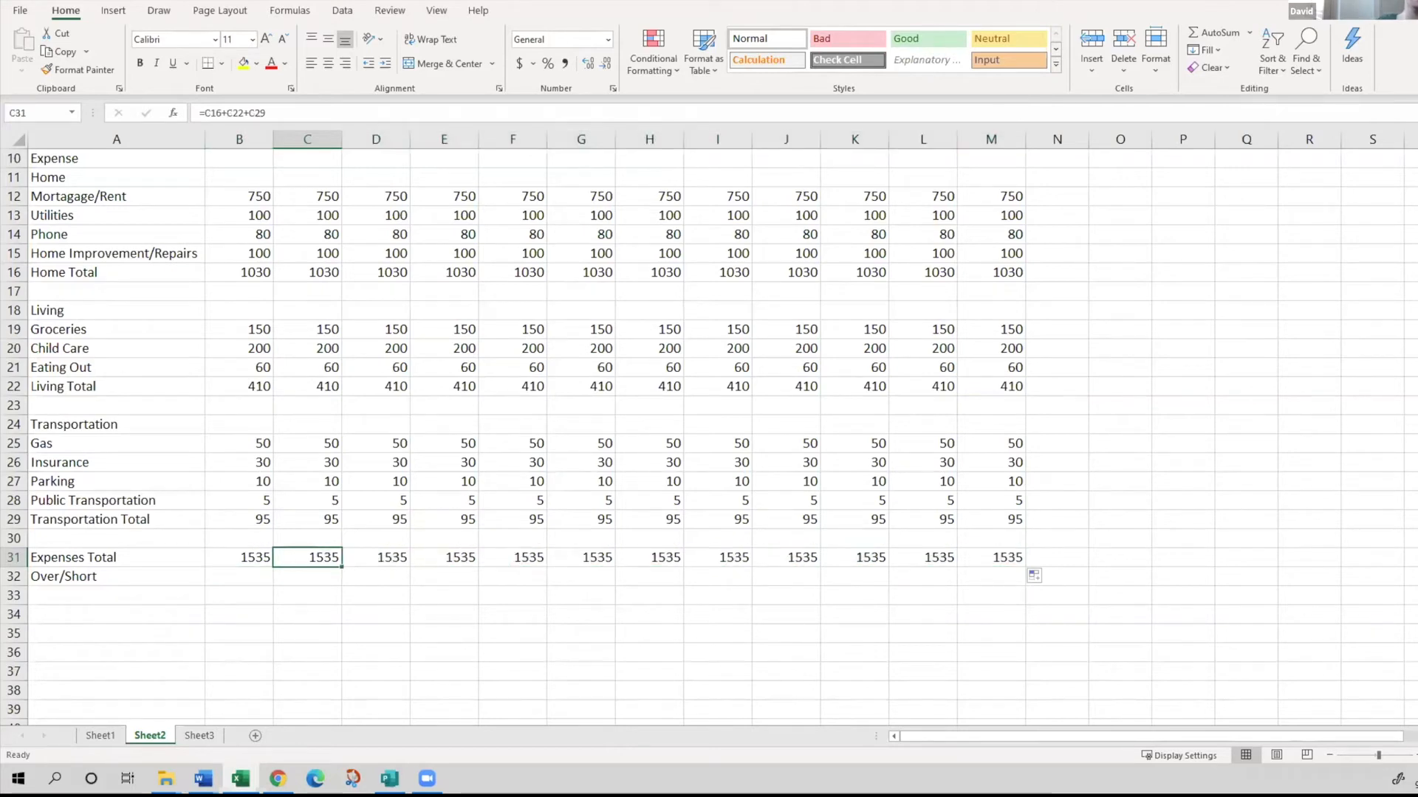
click(203, 779)
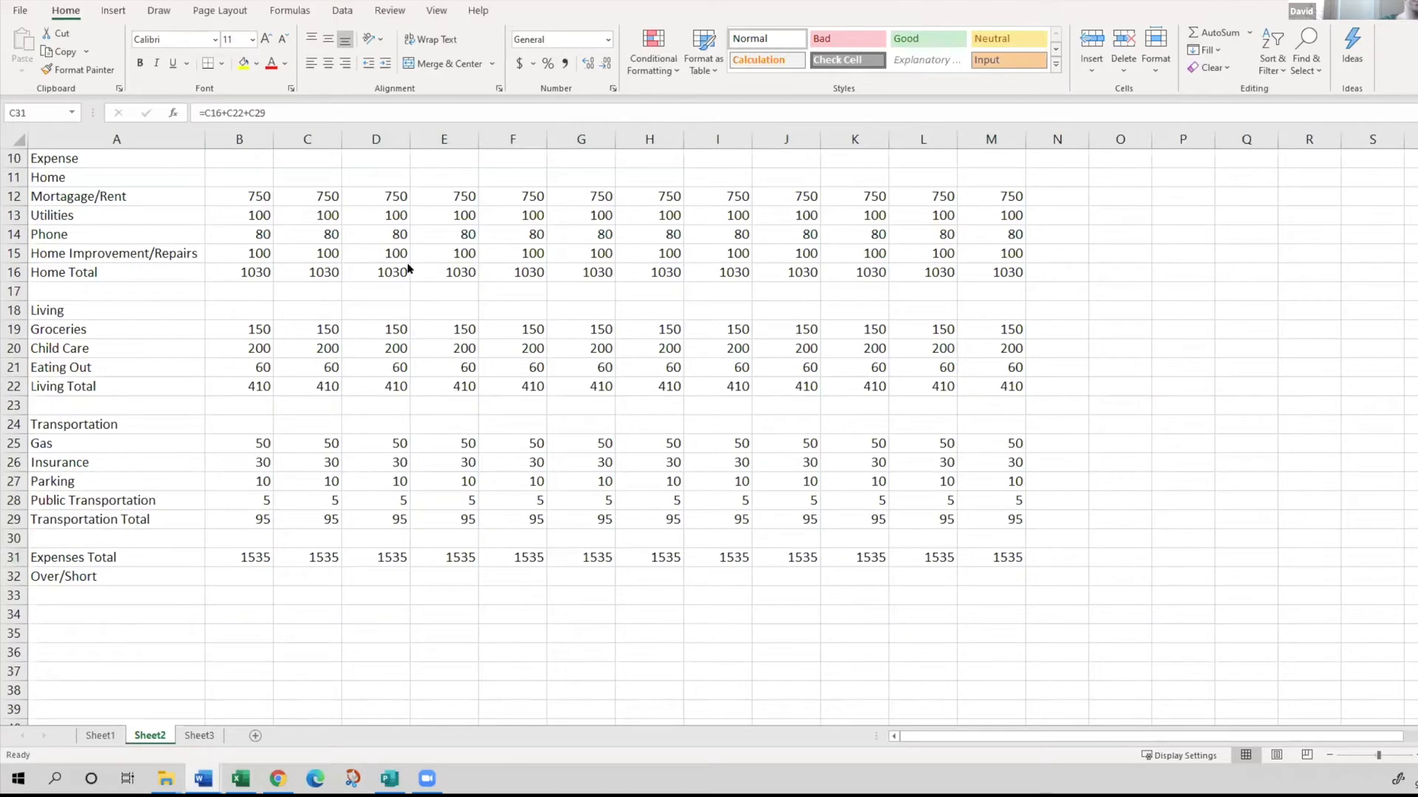
click(226, 519)
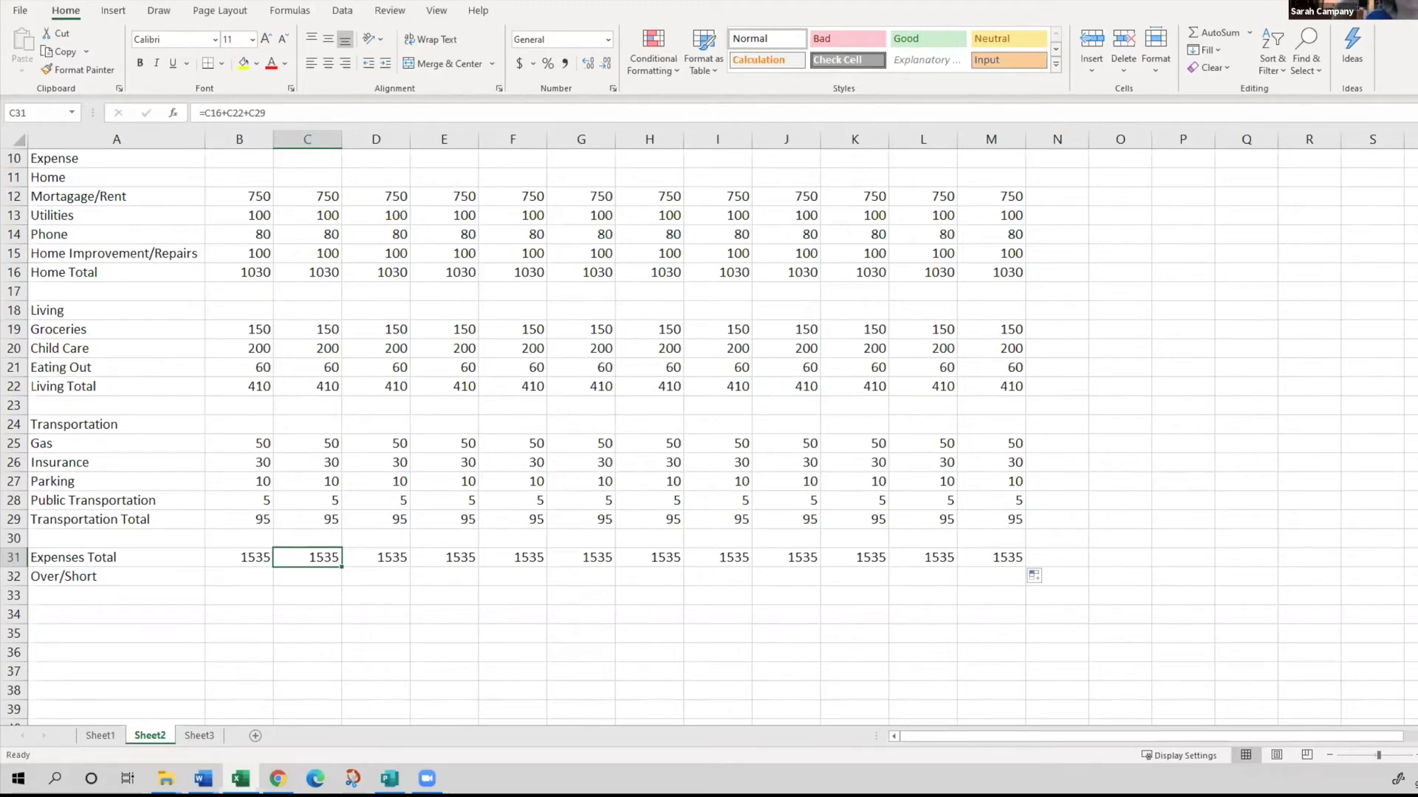
key(alt+Tab)
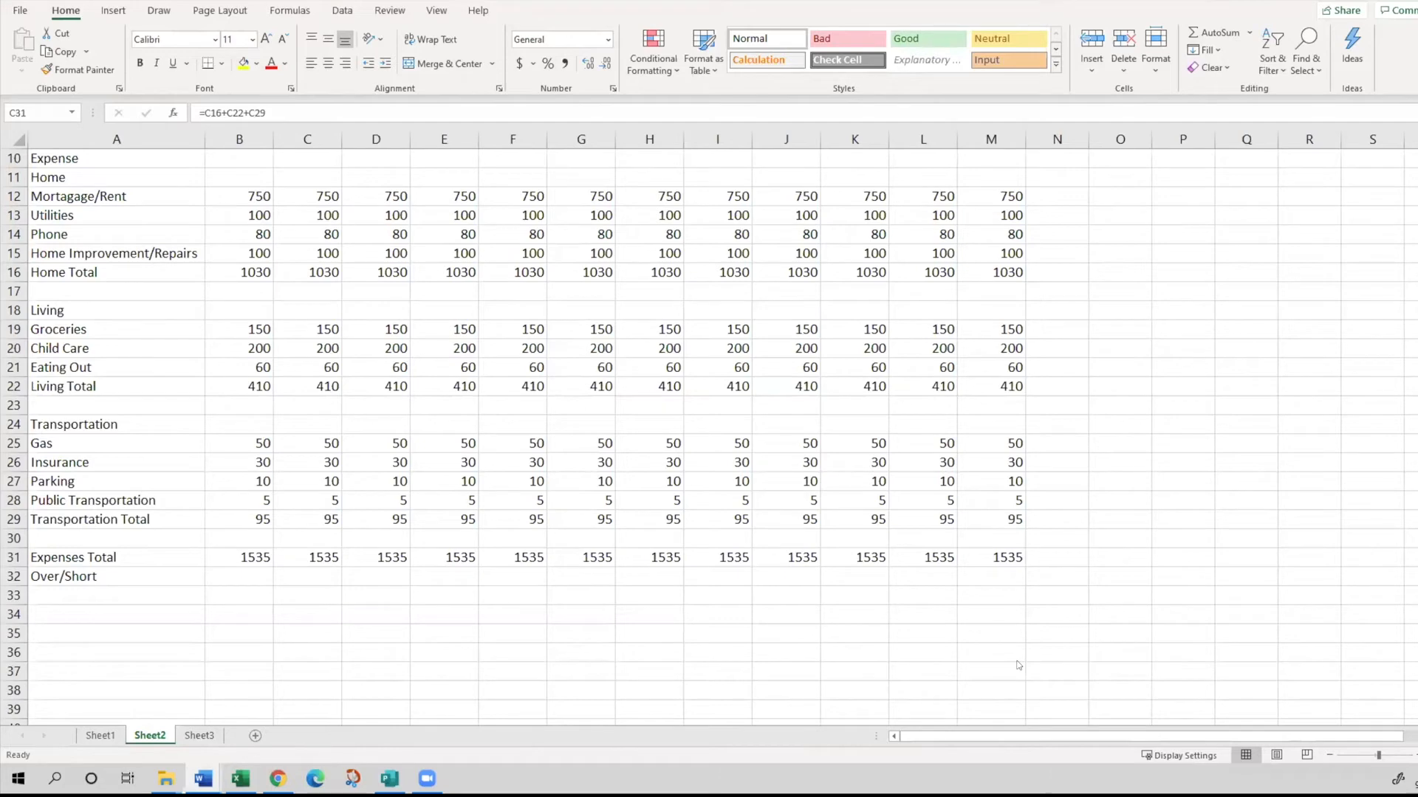
click(215, 481)
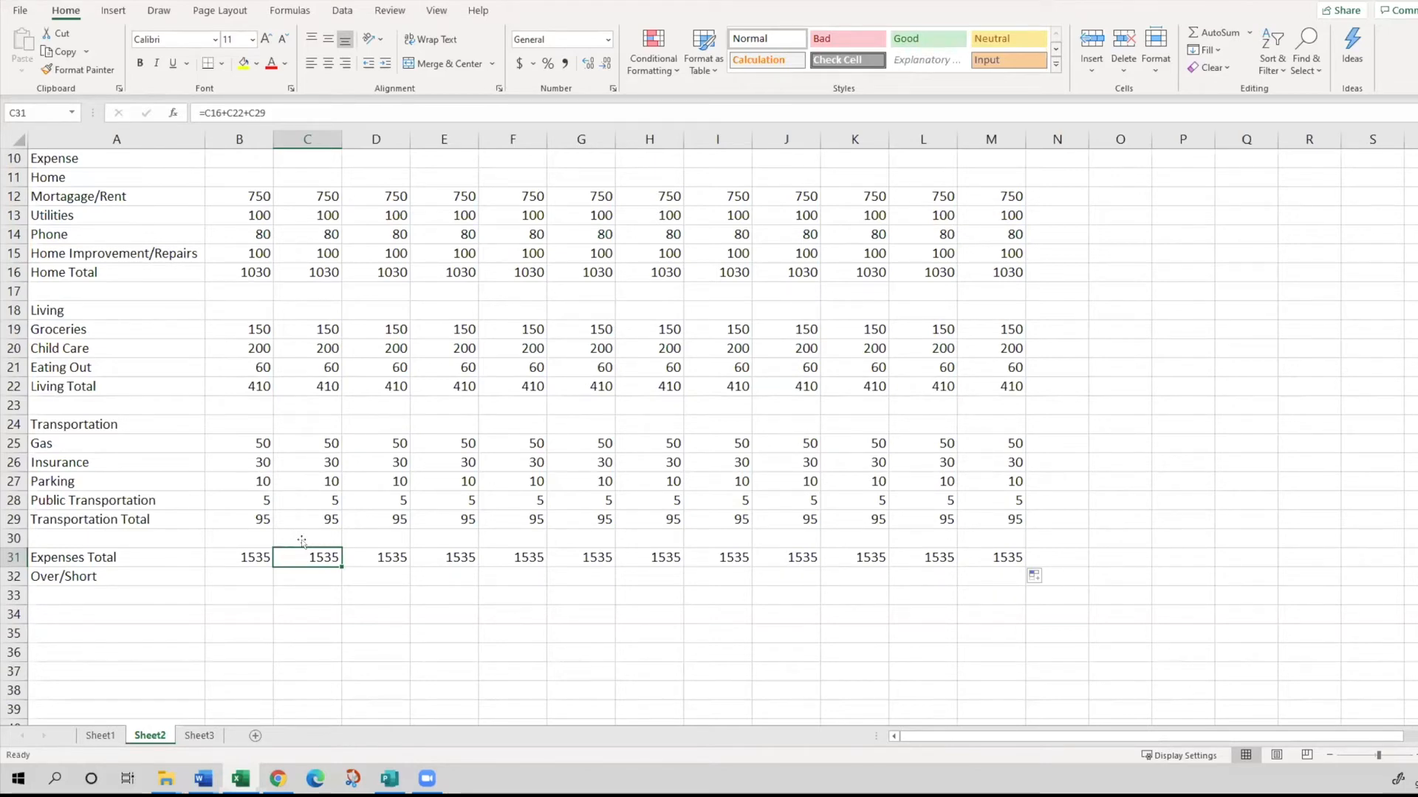
key(Left)
key(Down)
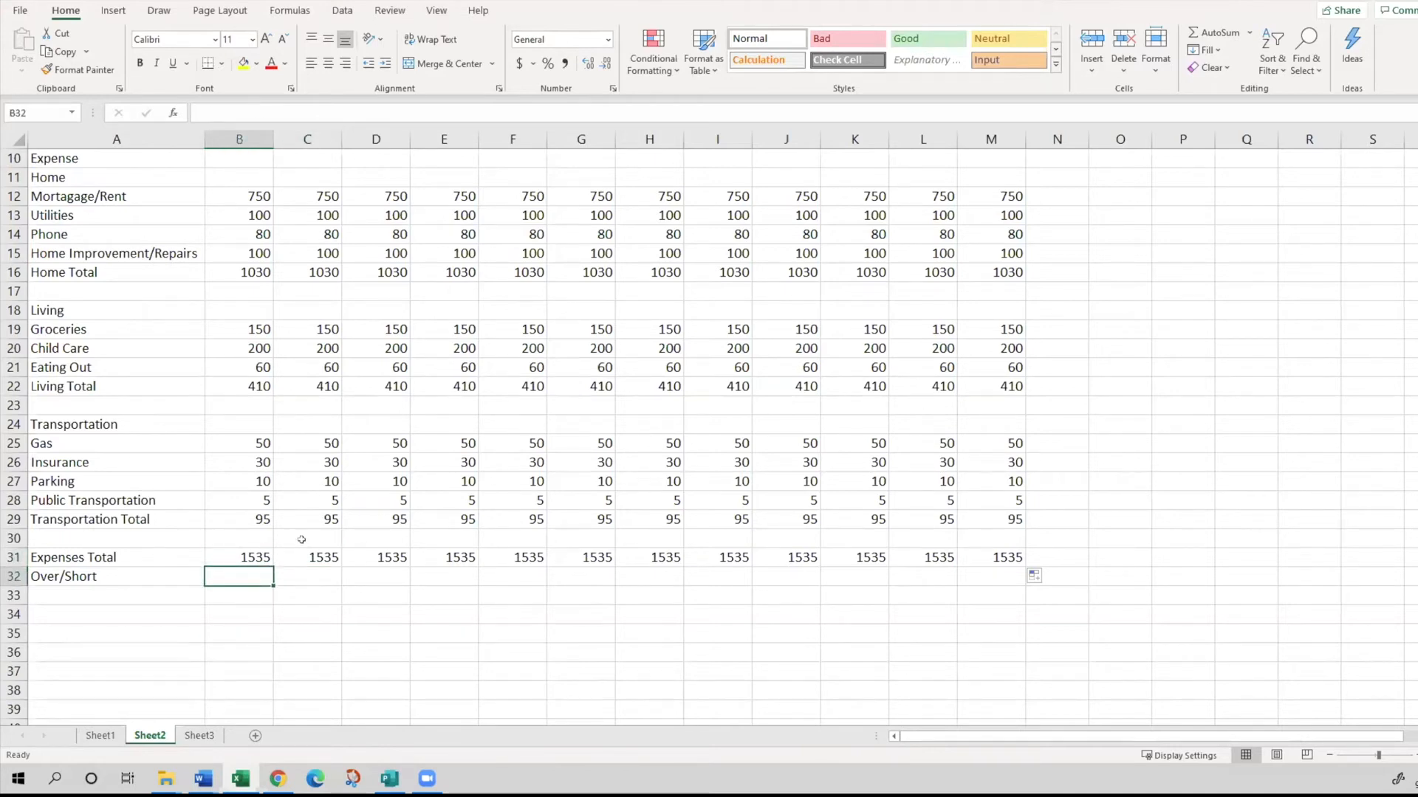
key(alt+Tab)
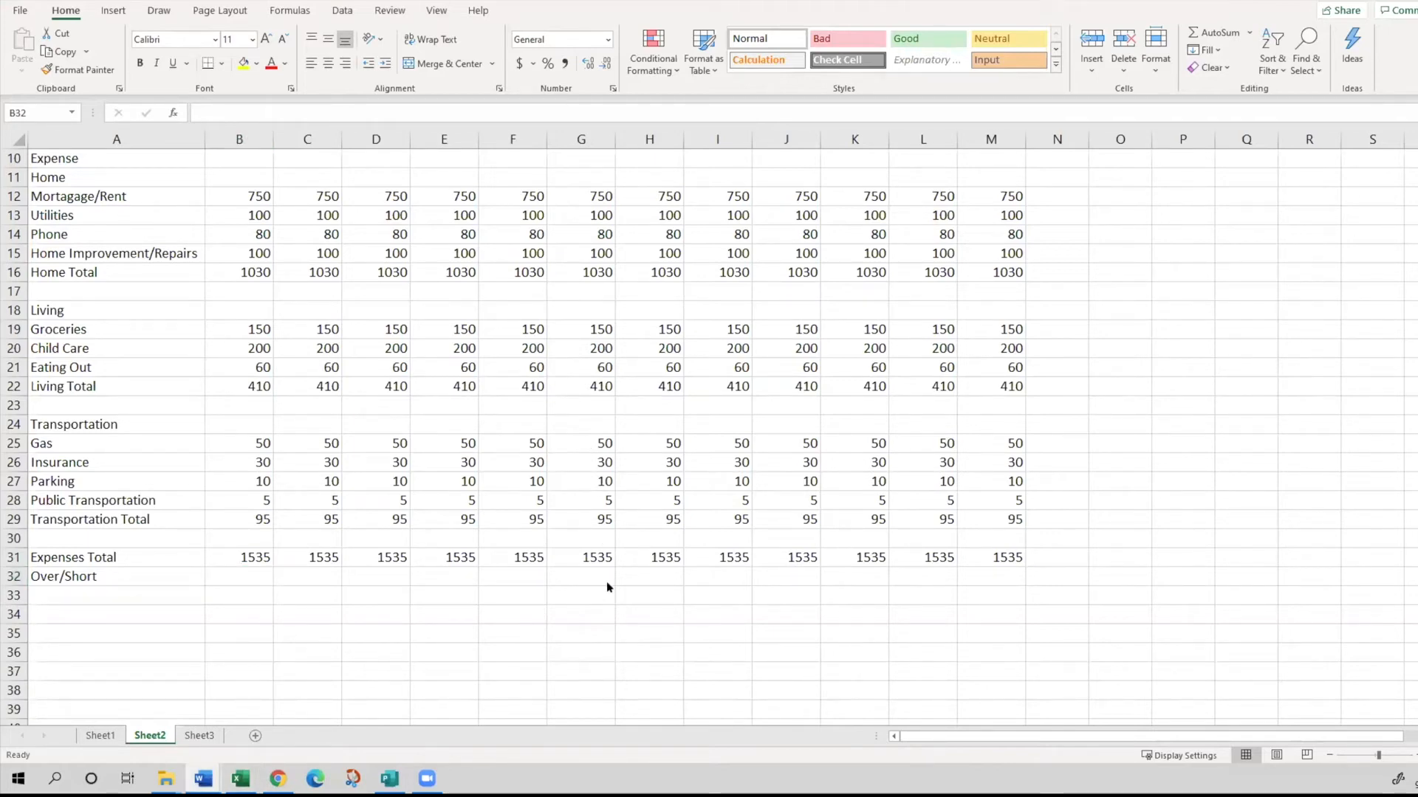
scroll(295, 616, up, 1)
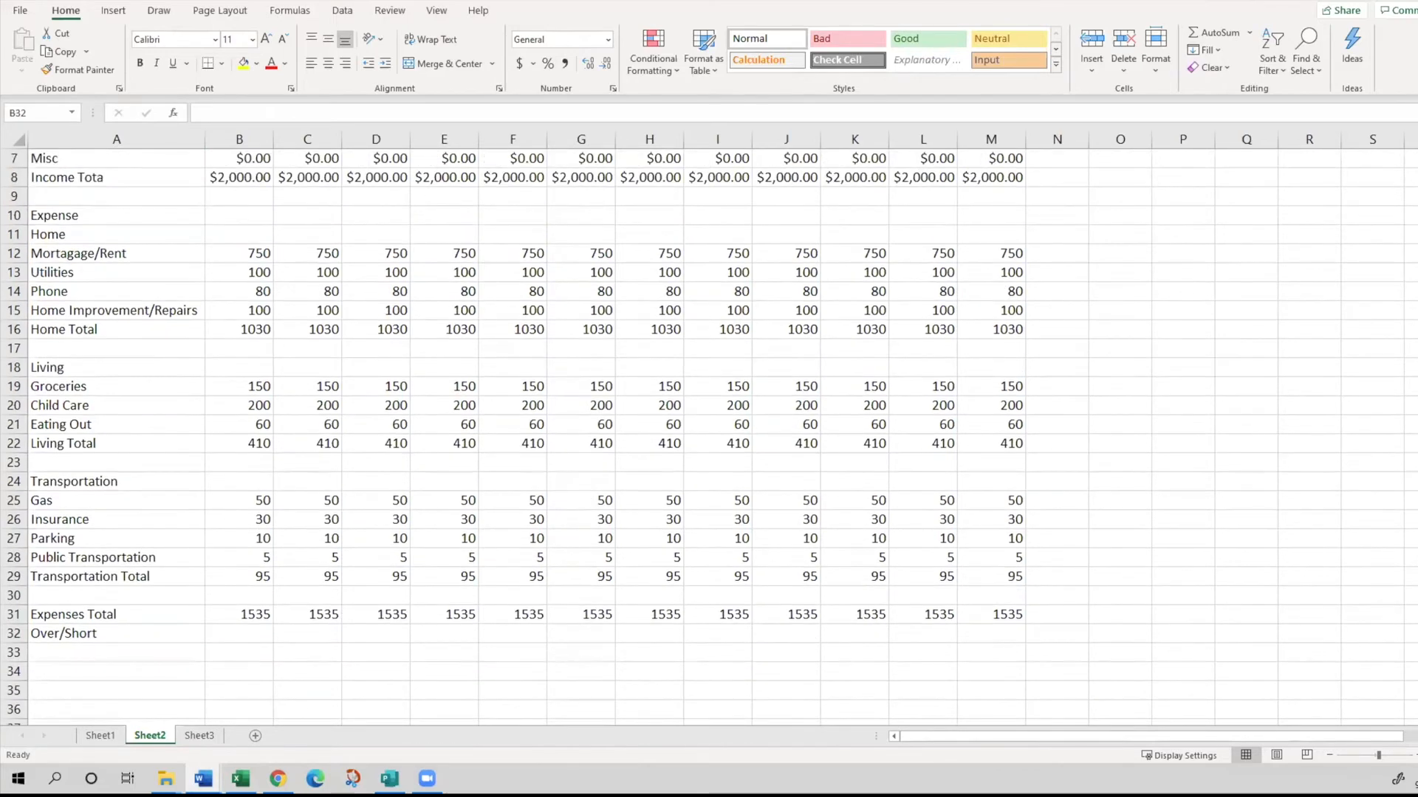
key(alt+Tab)
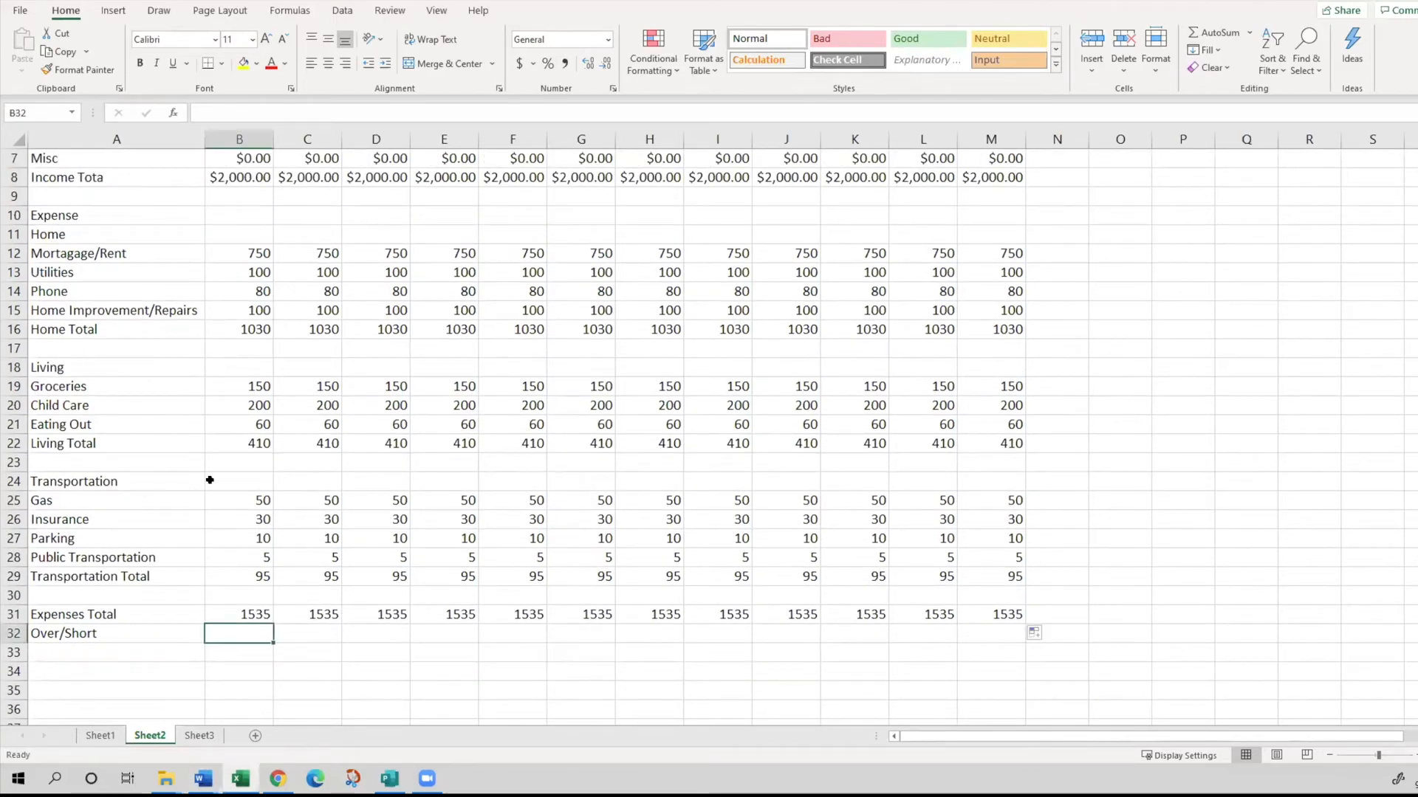
scroll(217, 561, up, 1)
scroll(226, 579, up, 1)
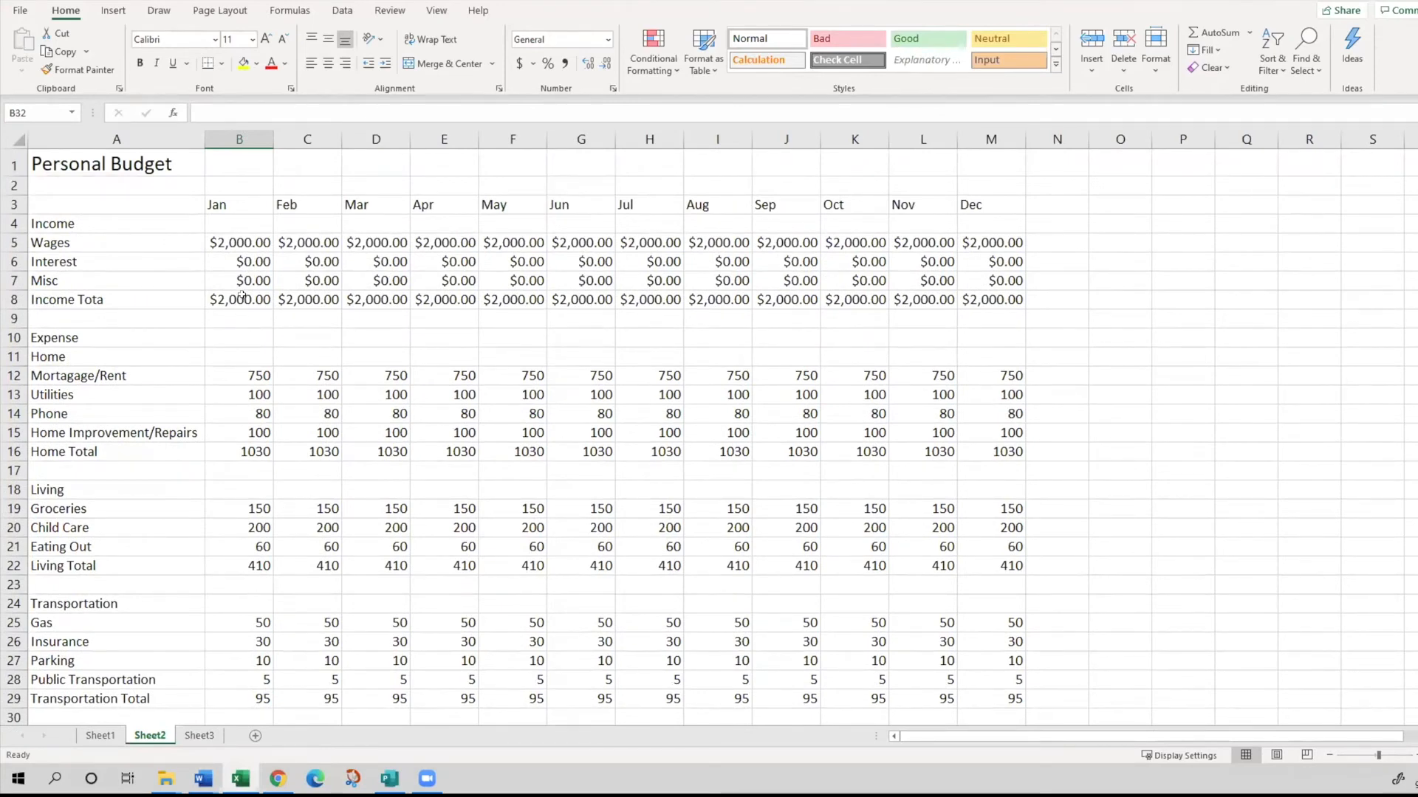
- Format the Home expenses and Home Total for all months in B12:M16 as Currency
click(652, 281)
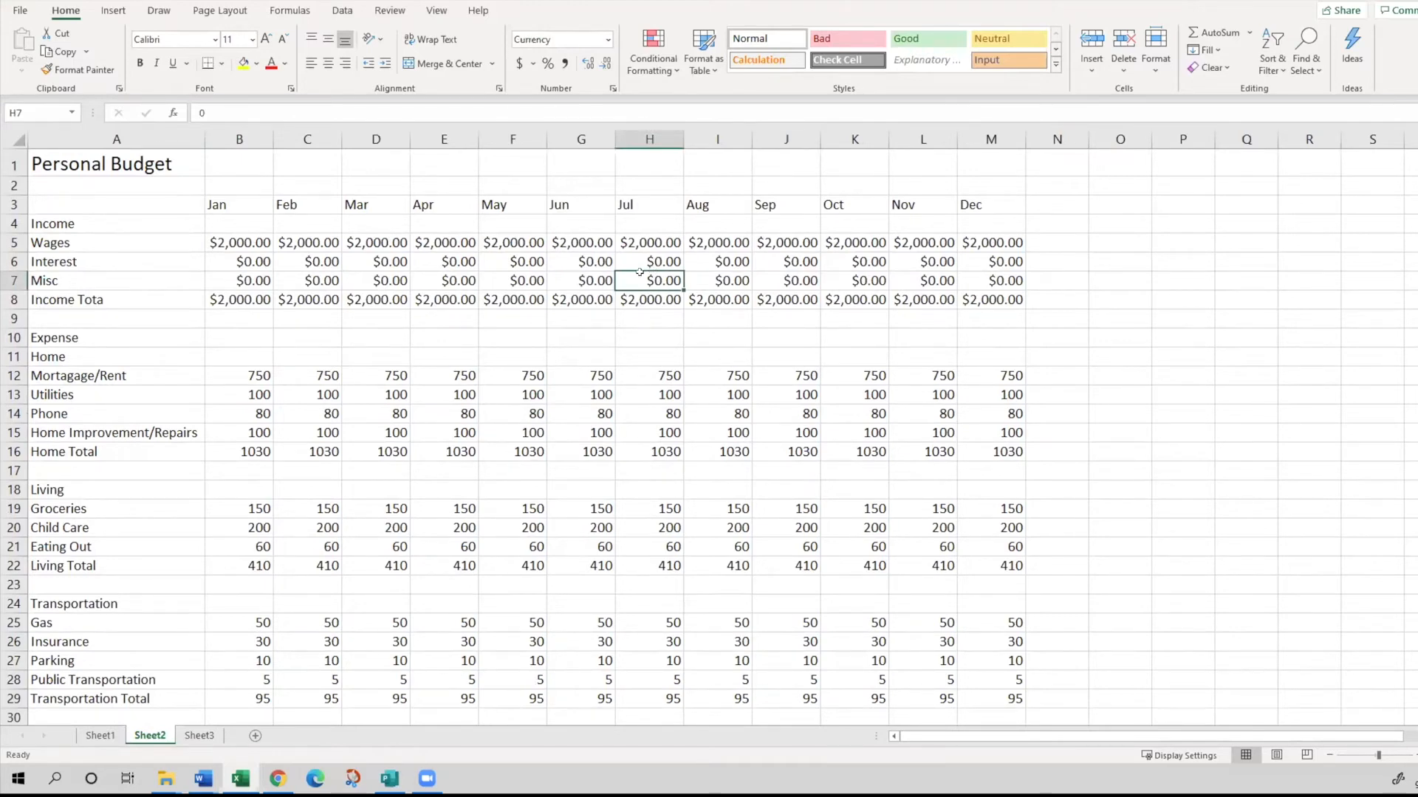
click(231, 243)
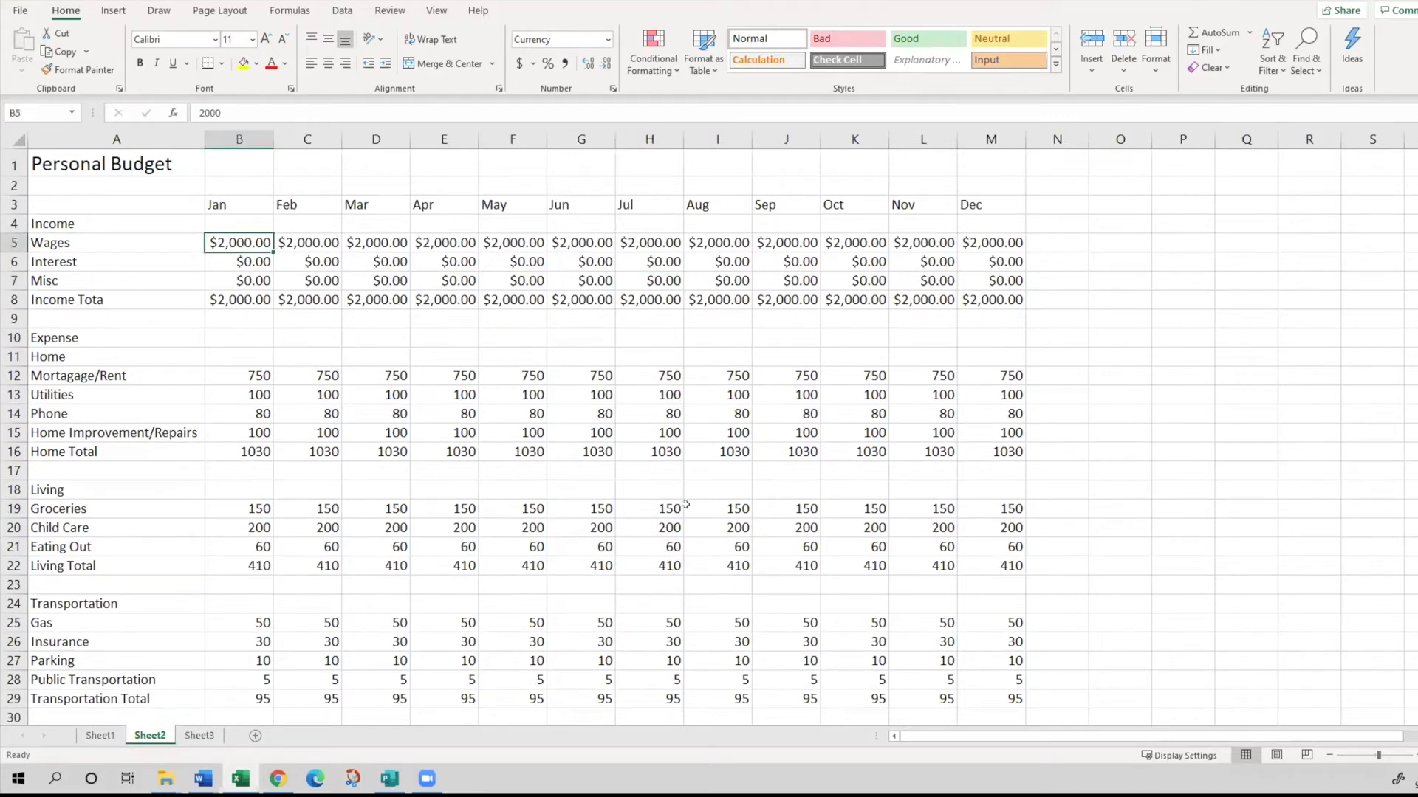
click(443, 495)
scroll(433, 517, down, 1)
scroll(416, 525, down, 1)
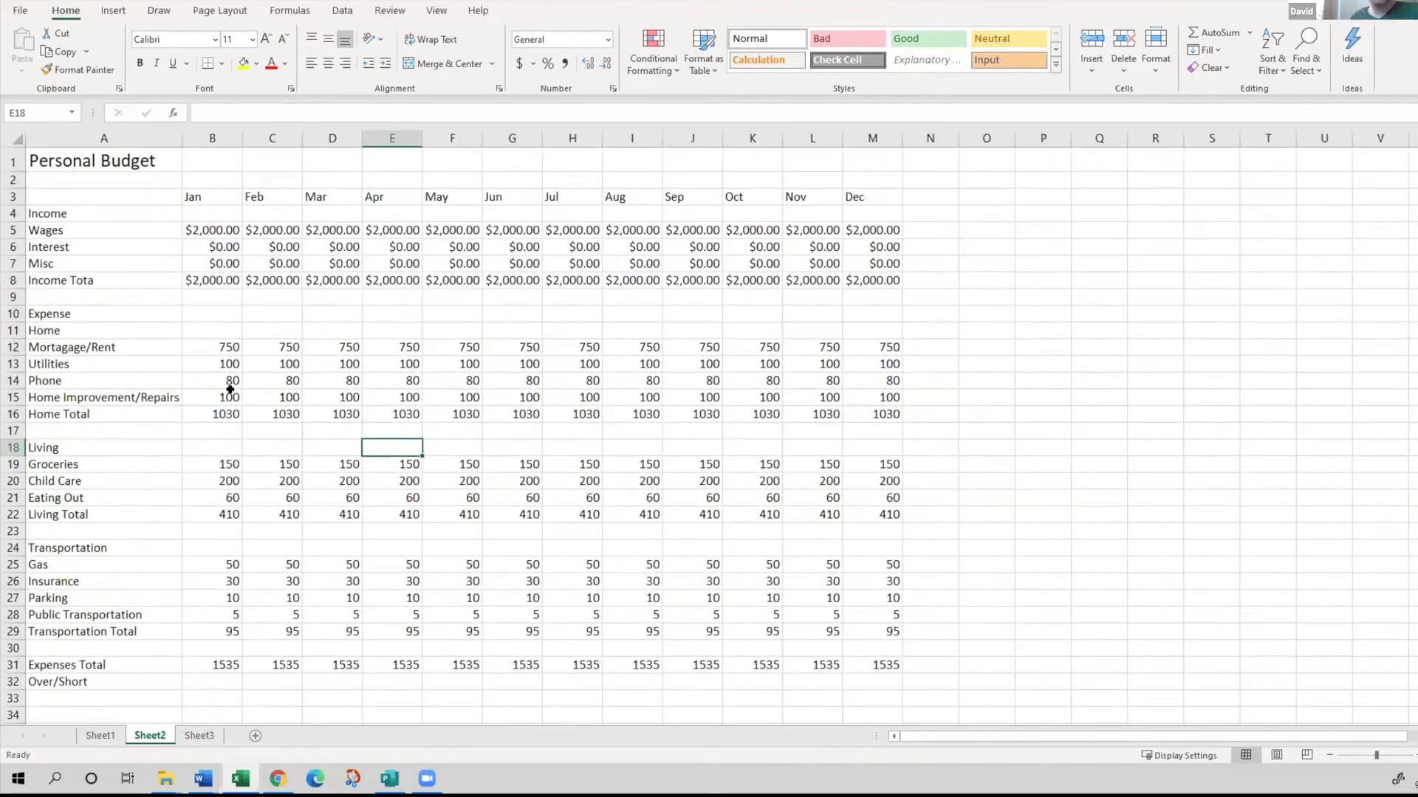
drag(212, 344, 278, 401)
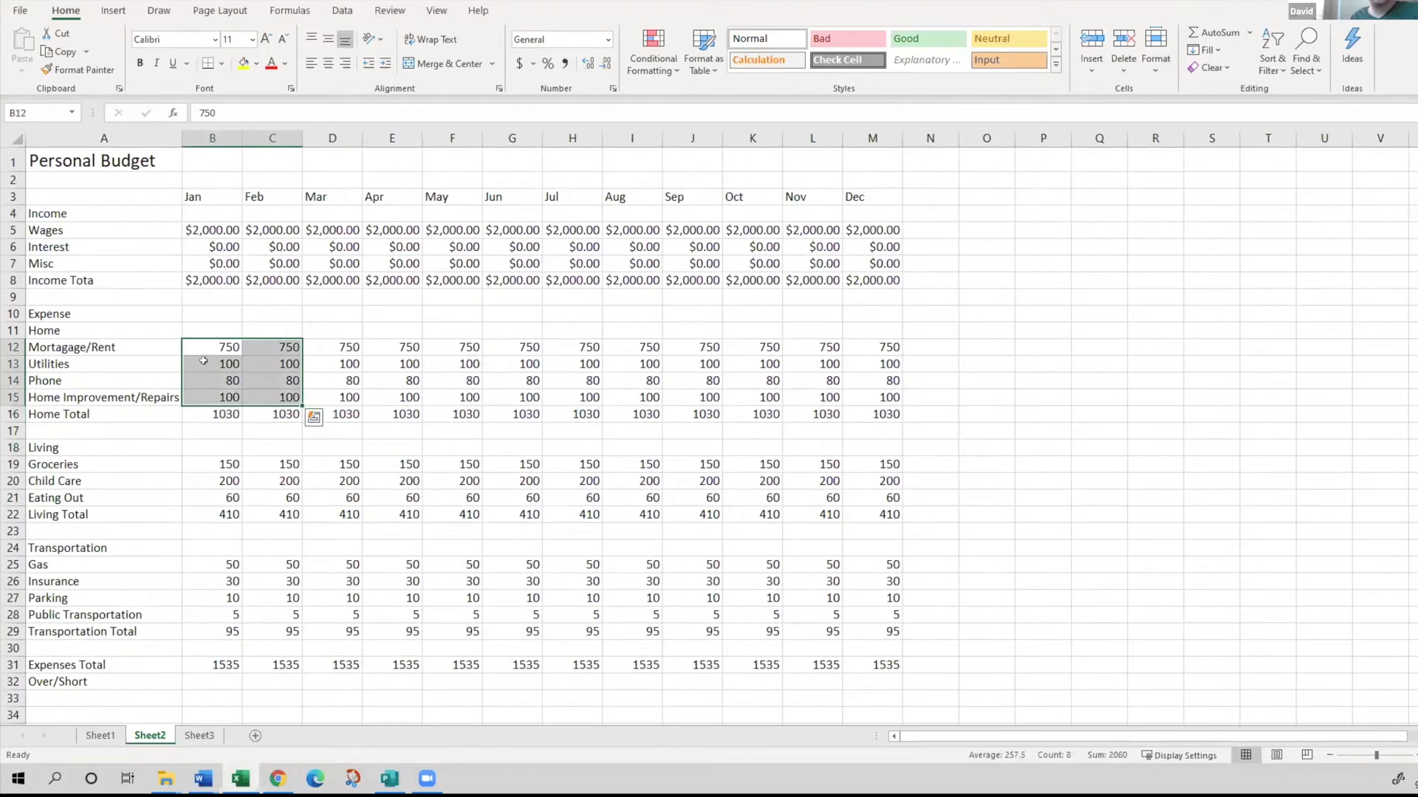
click(207, 362)
click(204, 351)
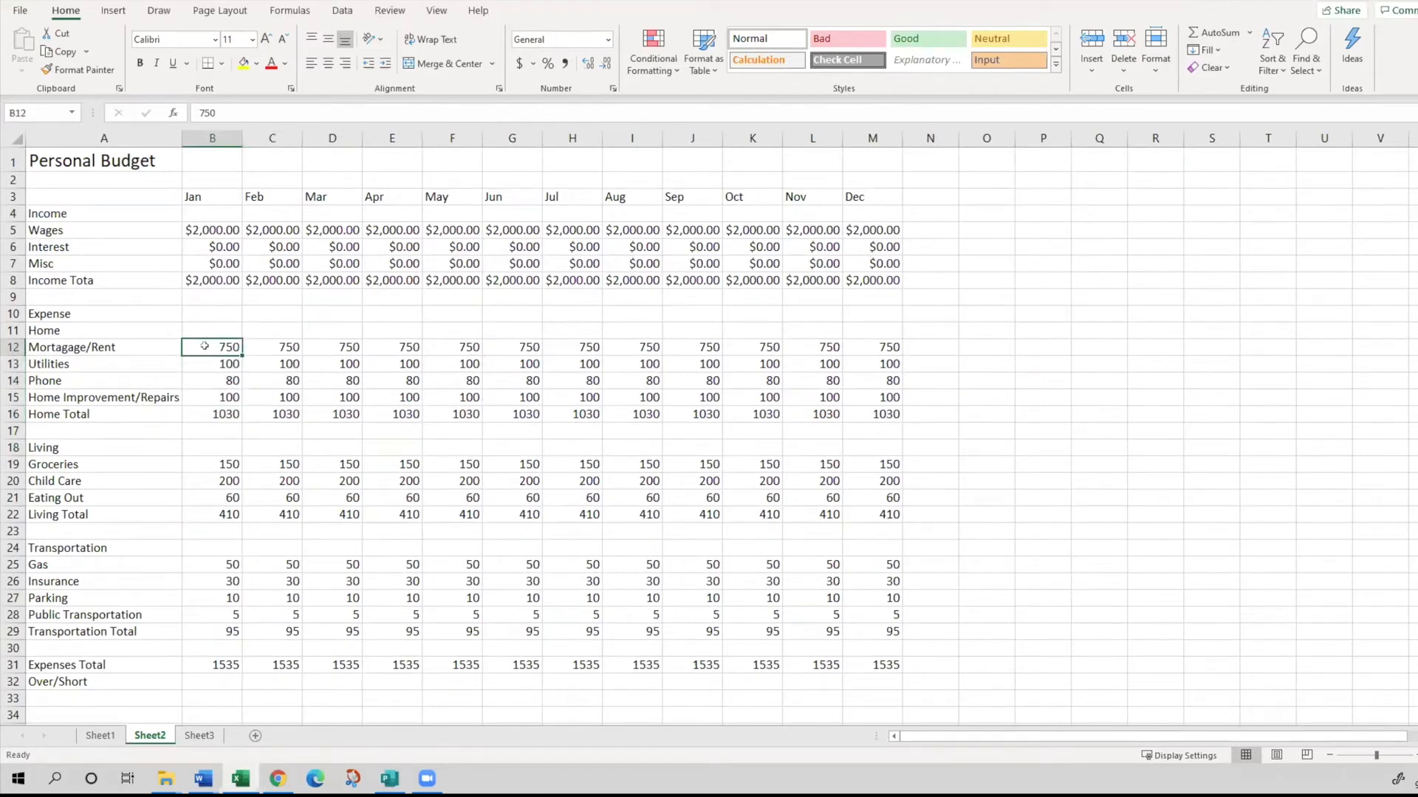
drag(205, 346, 884, 412)
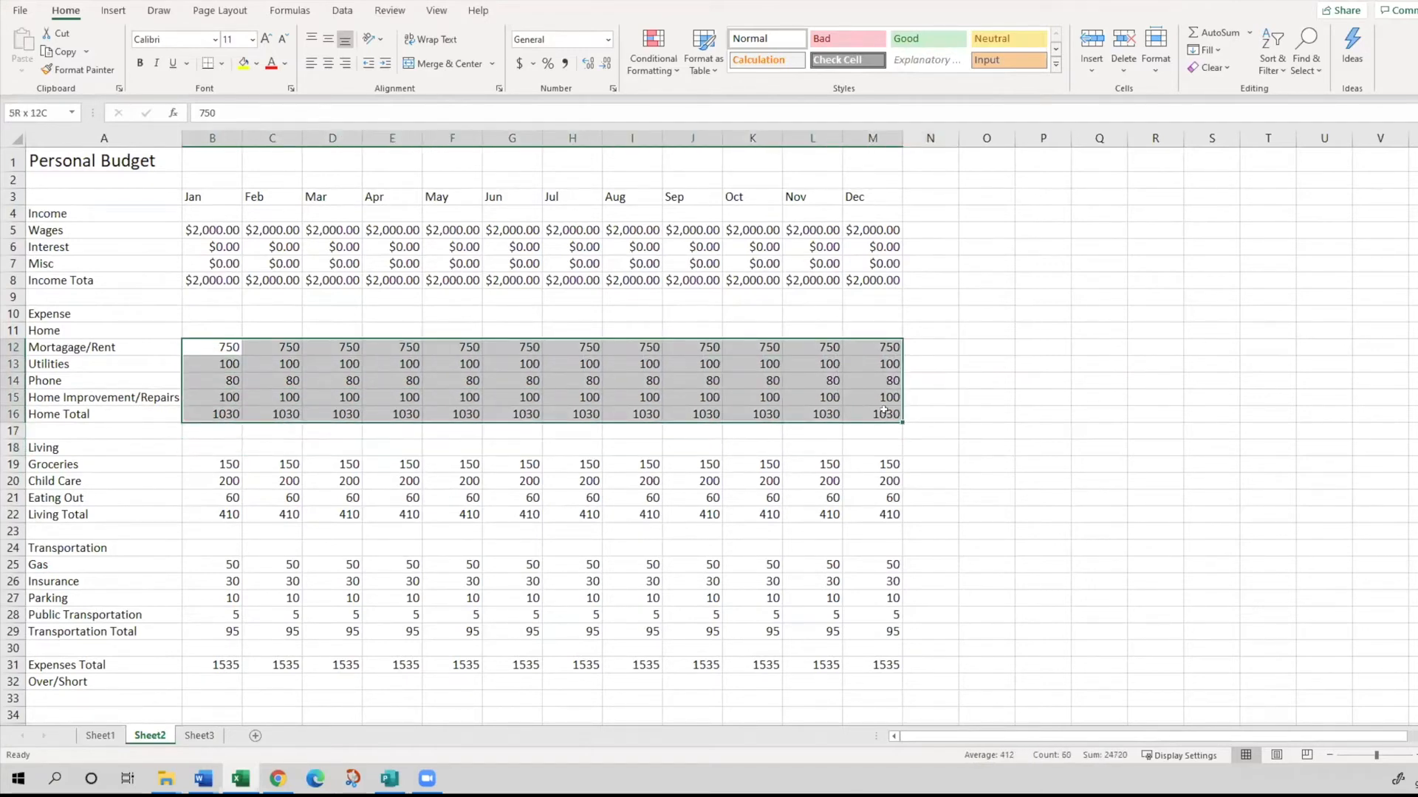
drag(883, 411, 884, 411)
click(608, 39)
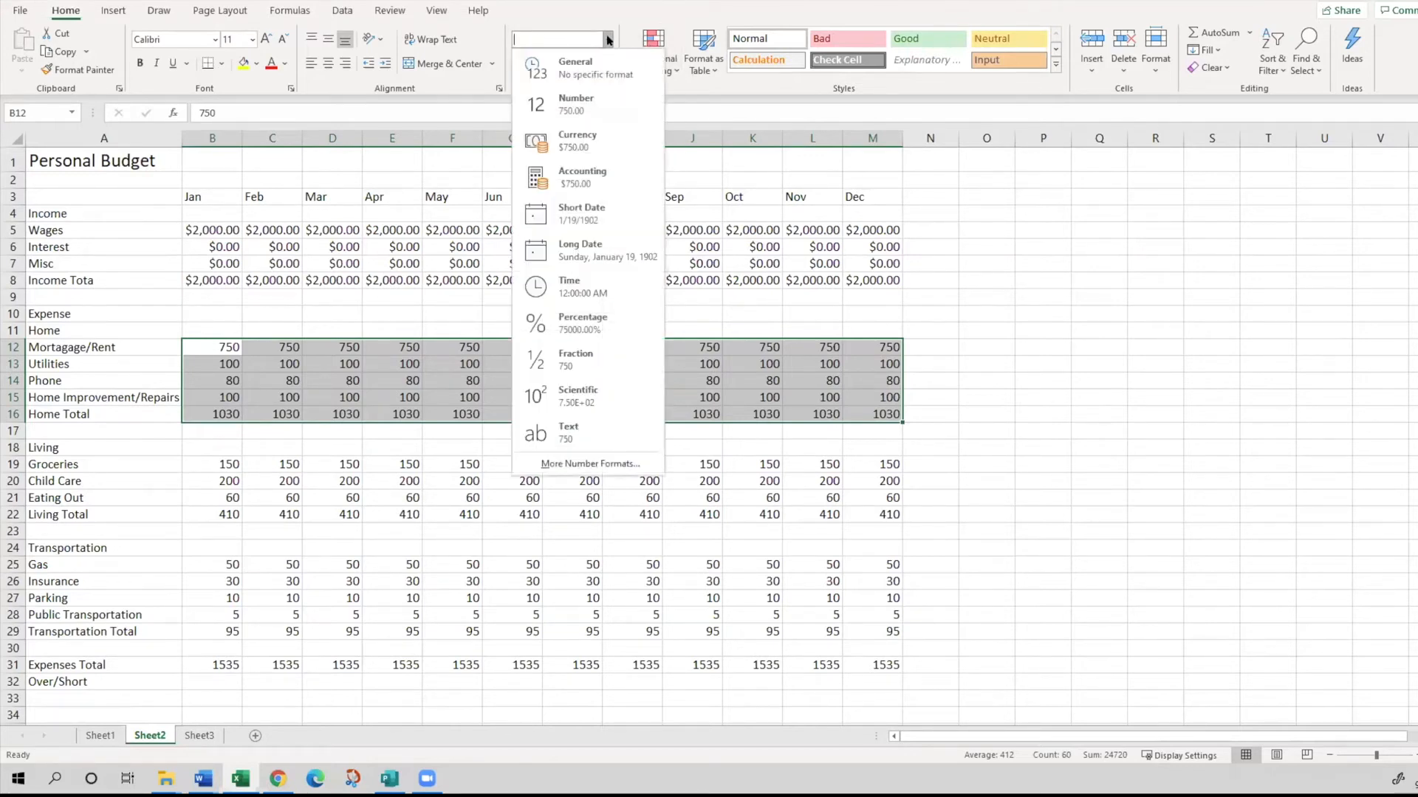
click(576, 141)
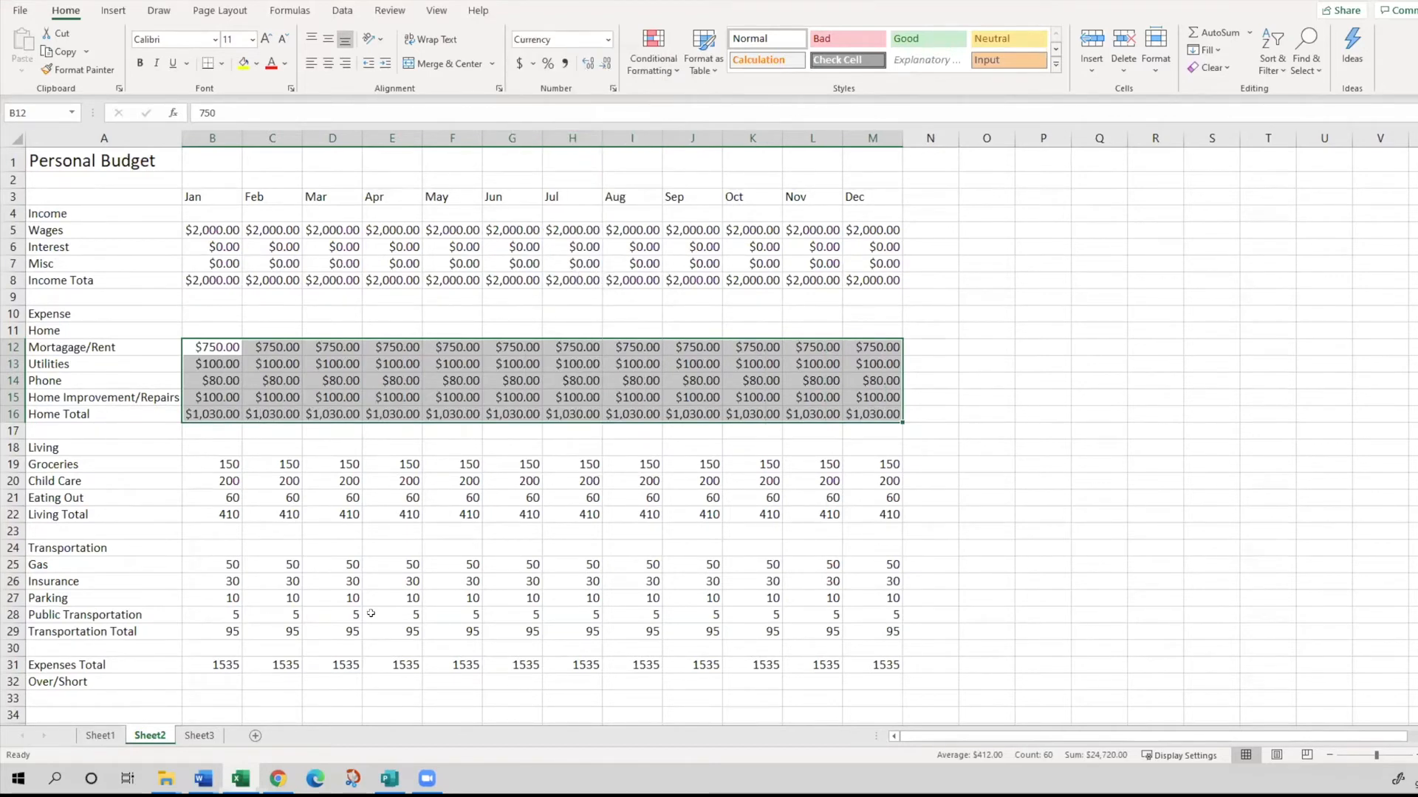
- Format the Living expenses and Living Total for all months in B19:M22 as Currency
click(216, 465)
drag(272, 476, 893, 515)
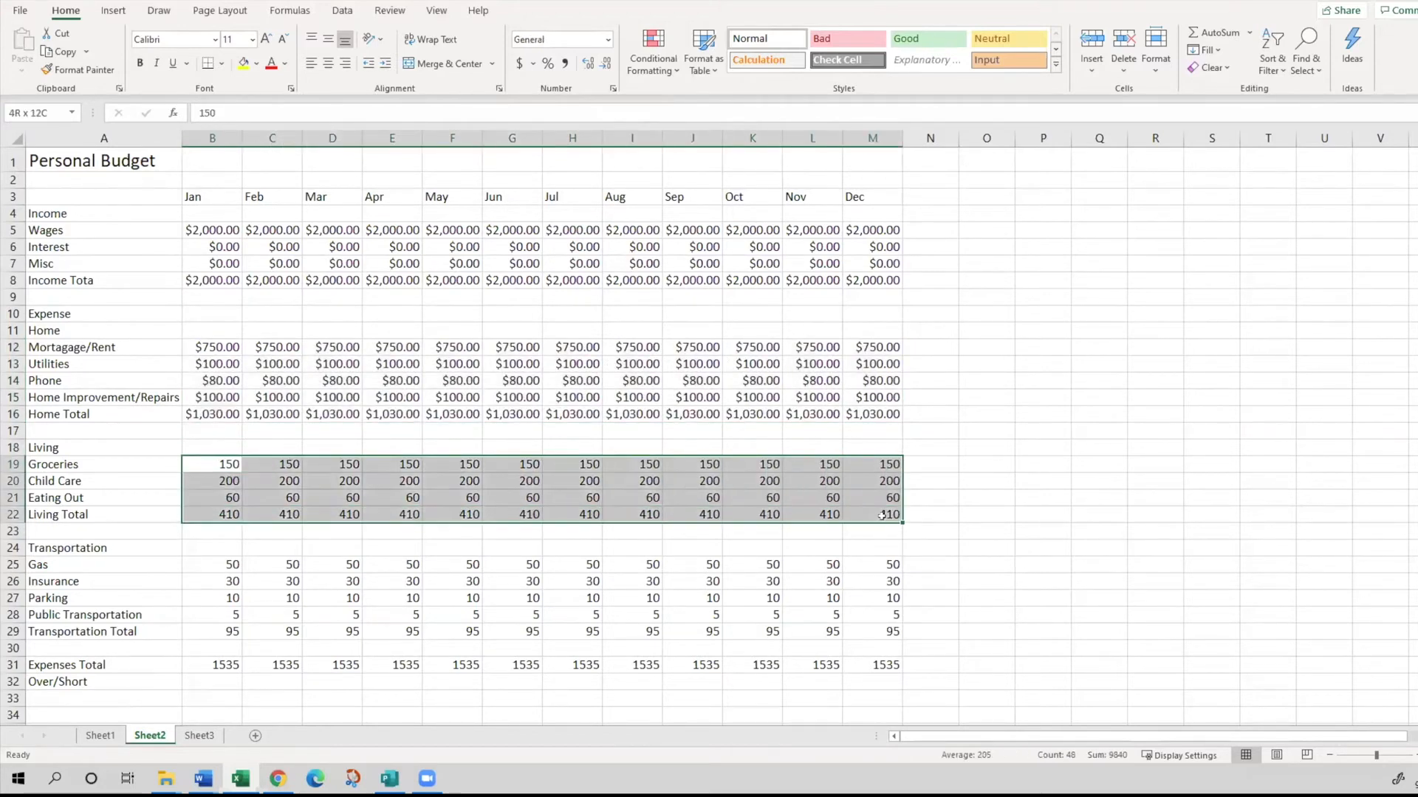
click(608, 38)
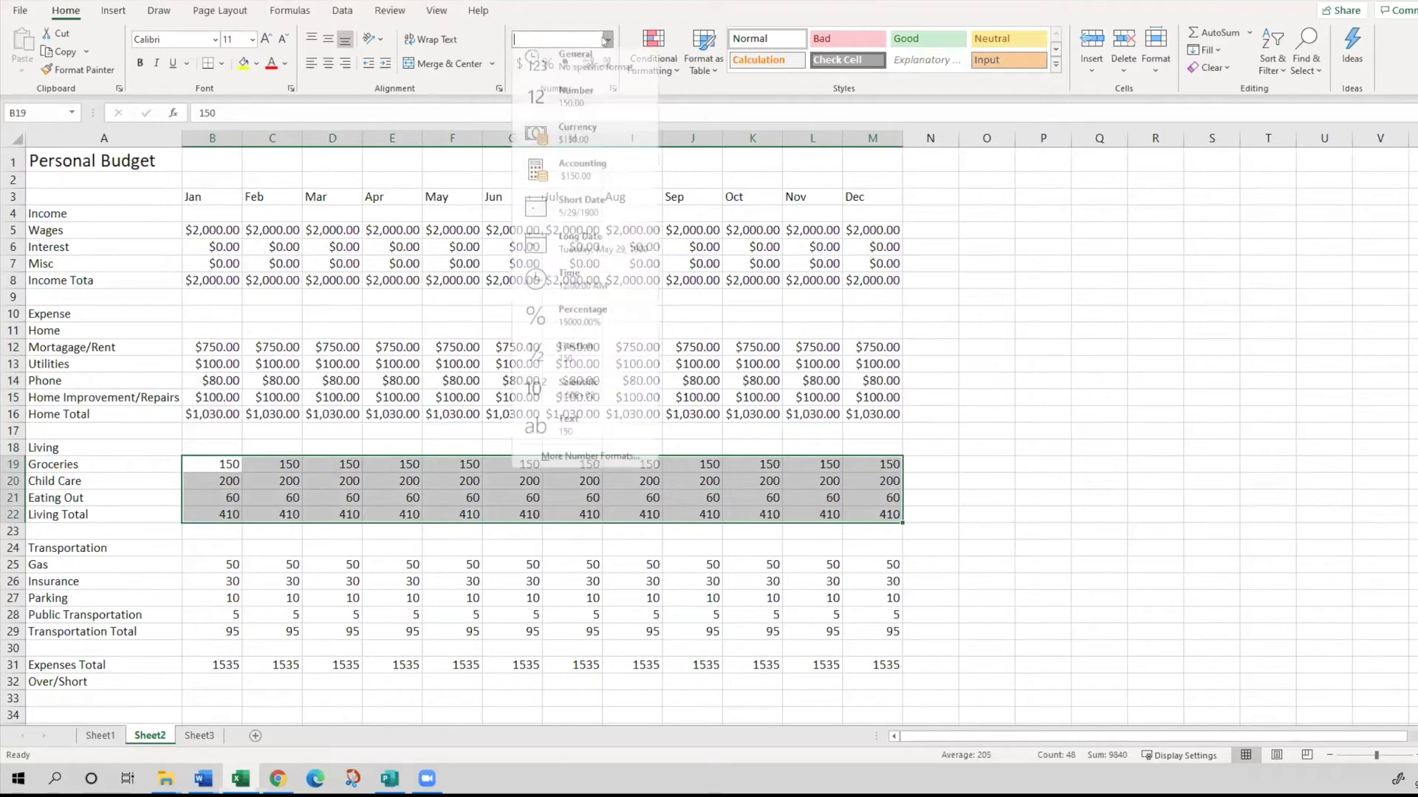
click(572, 141)
- Format the Transportation expenses and Transportation Total for all months in B25:M29 as Currency
drag(222, 565, 888, 633)
click(608, 38)
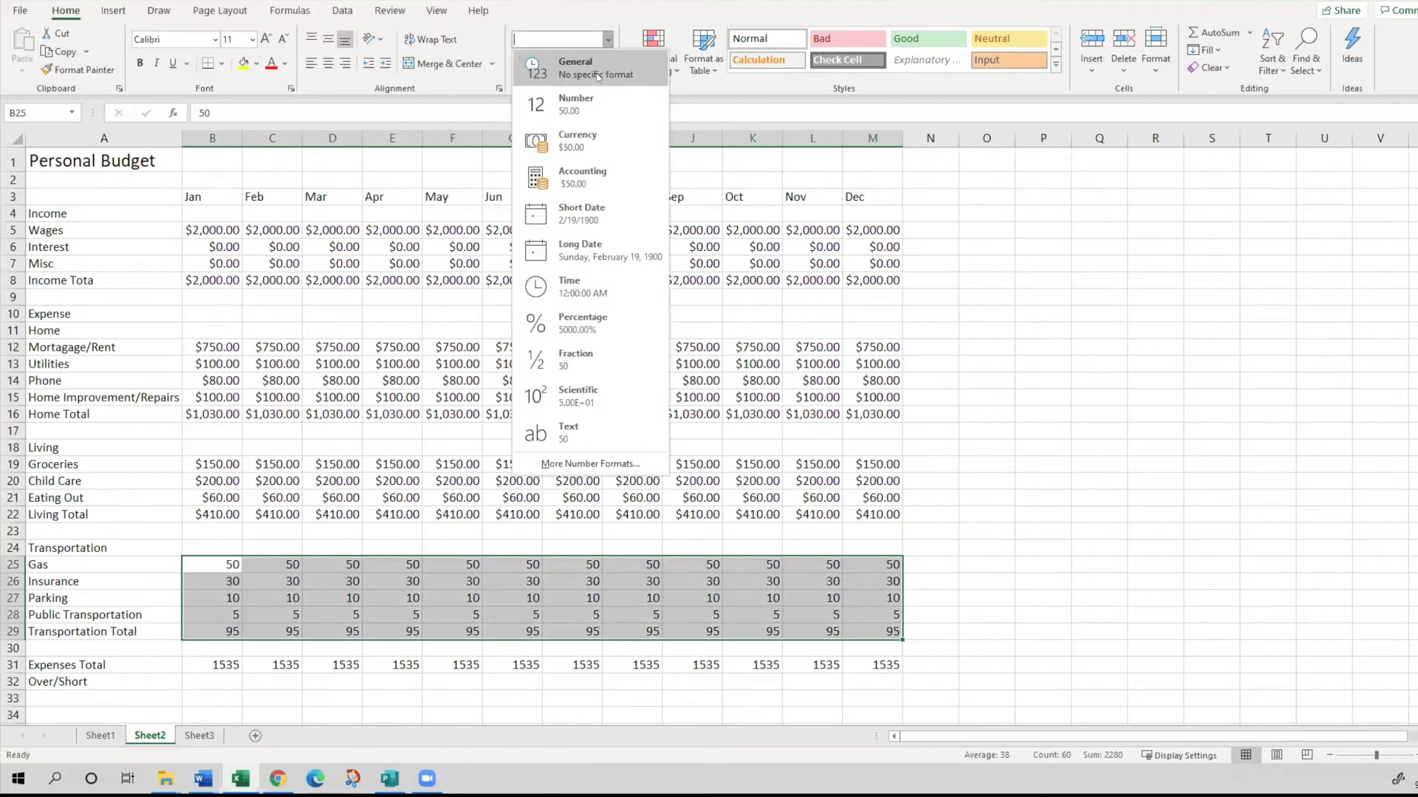
click(605, 142)
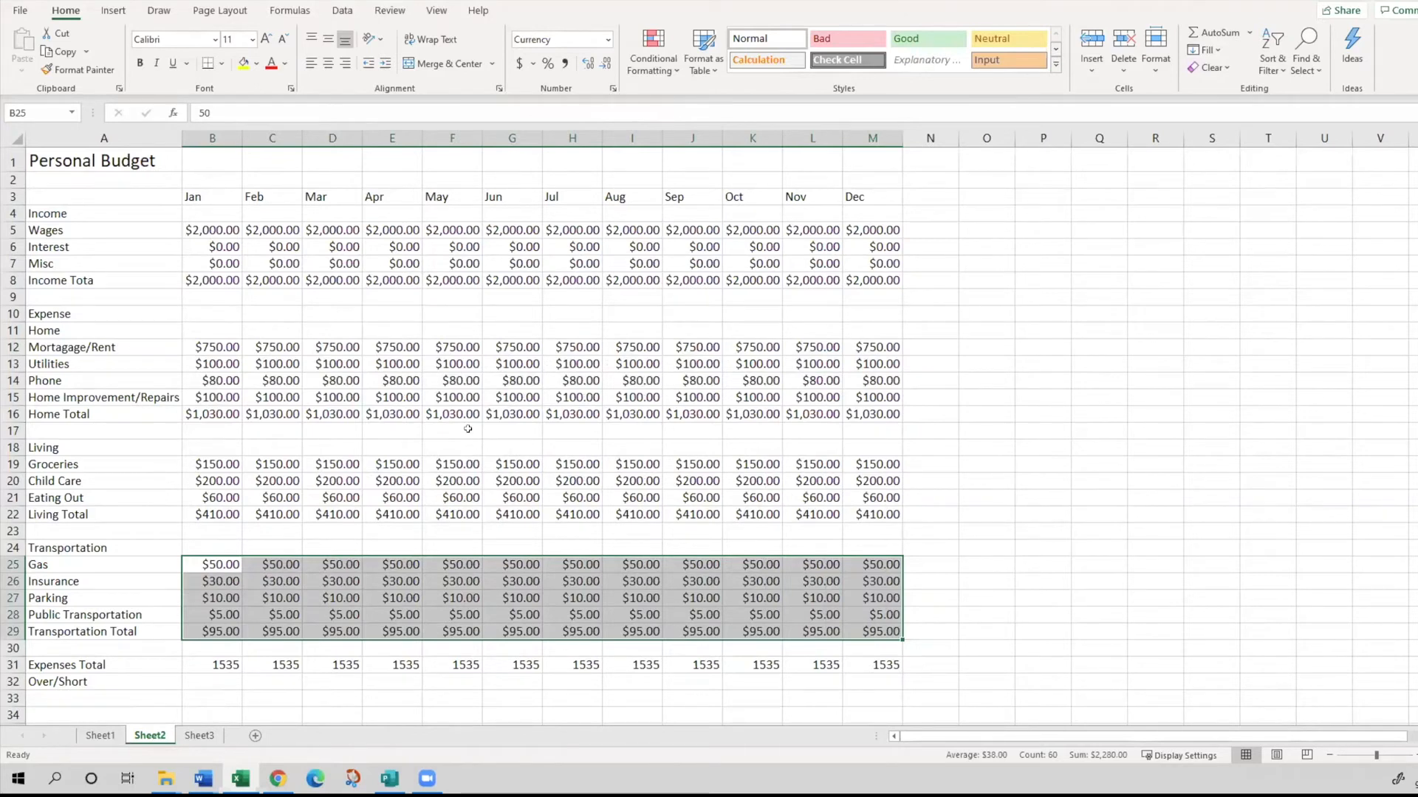
click(388, 382)
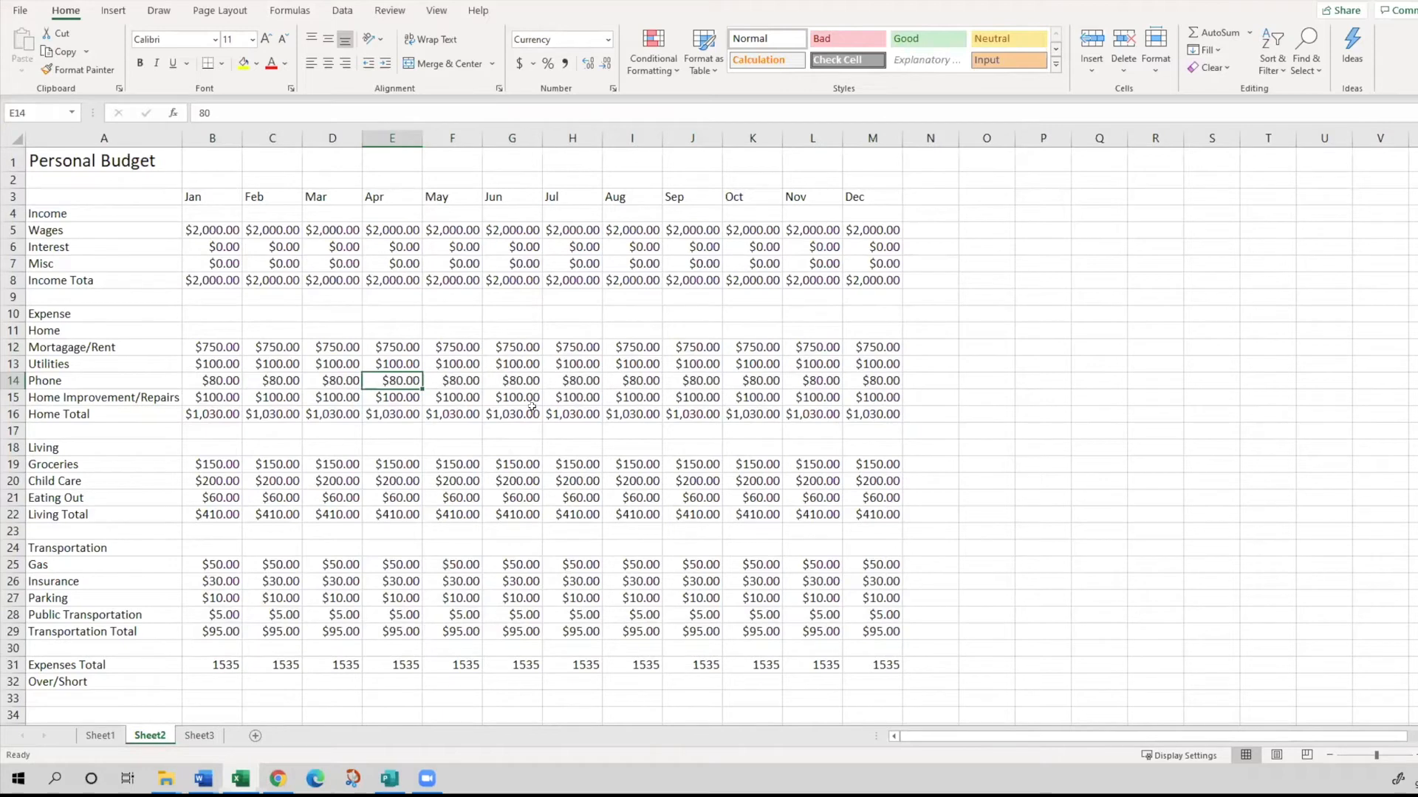
- Set the Personal Budget title row A1:M1 to Arial at font size 28
click(106, 161)
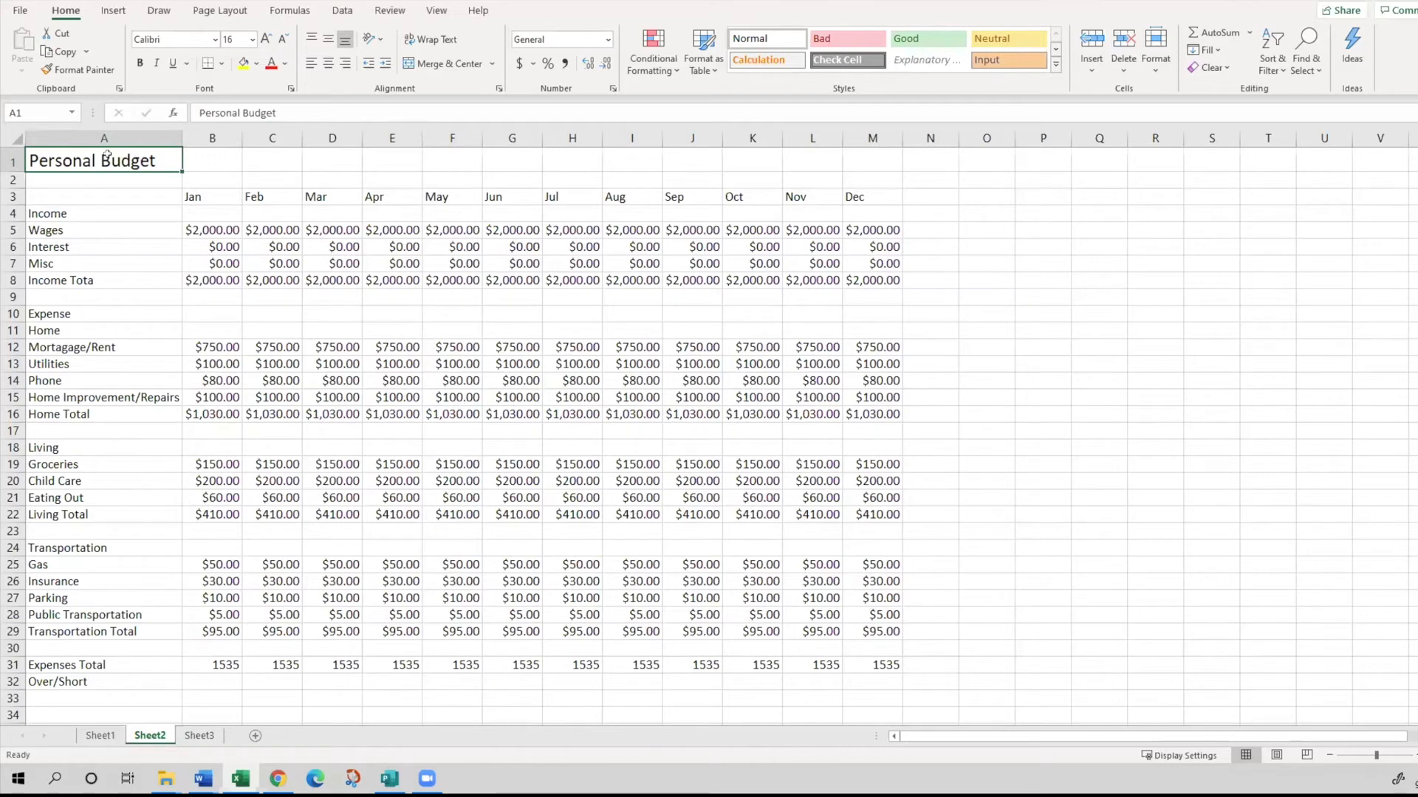
drag(107, 157, 885, 160)
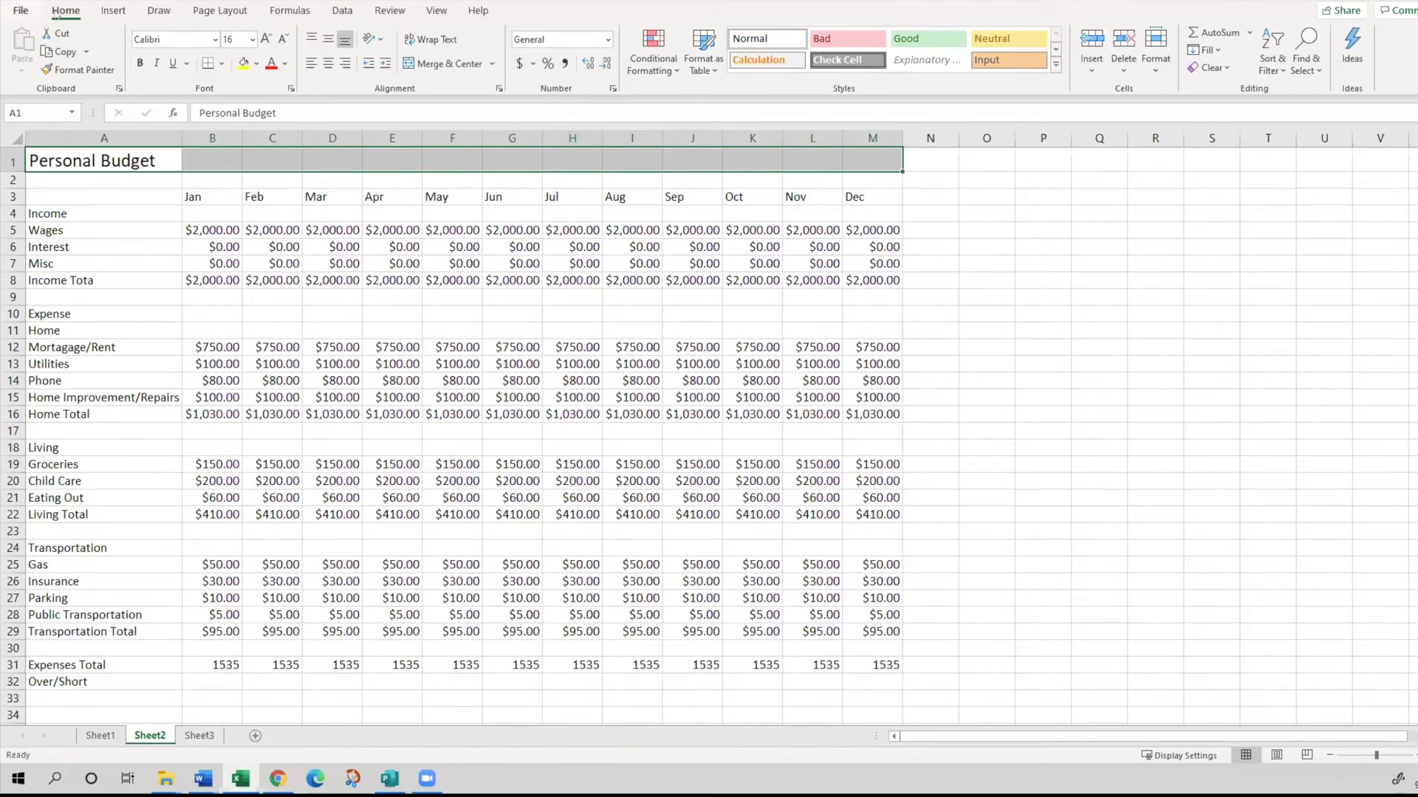
click(151, 41)
click(214, 41)
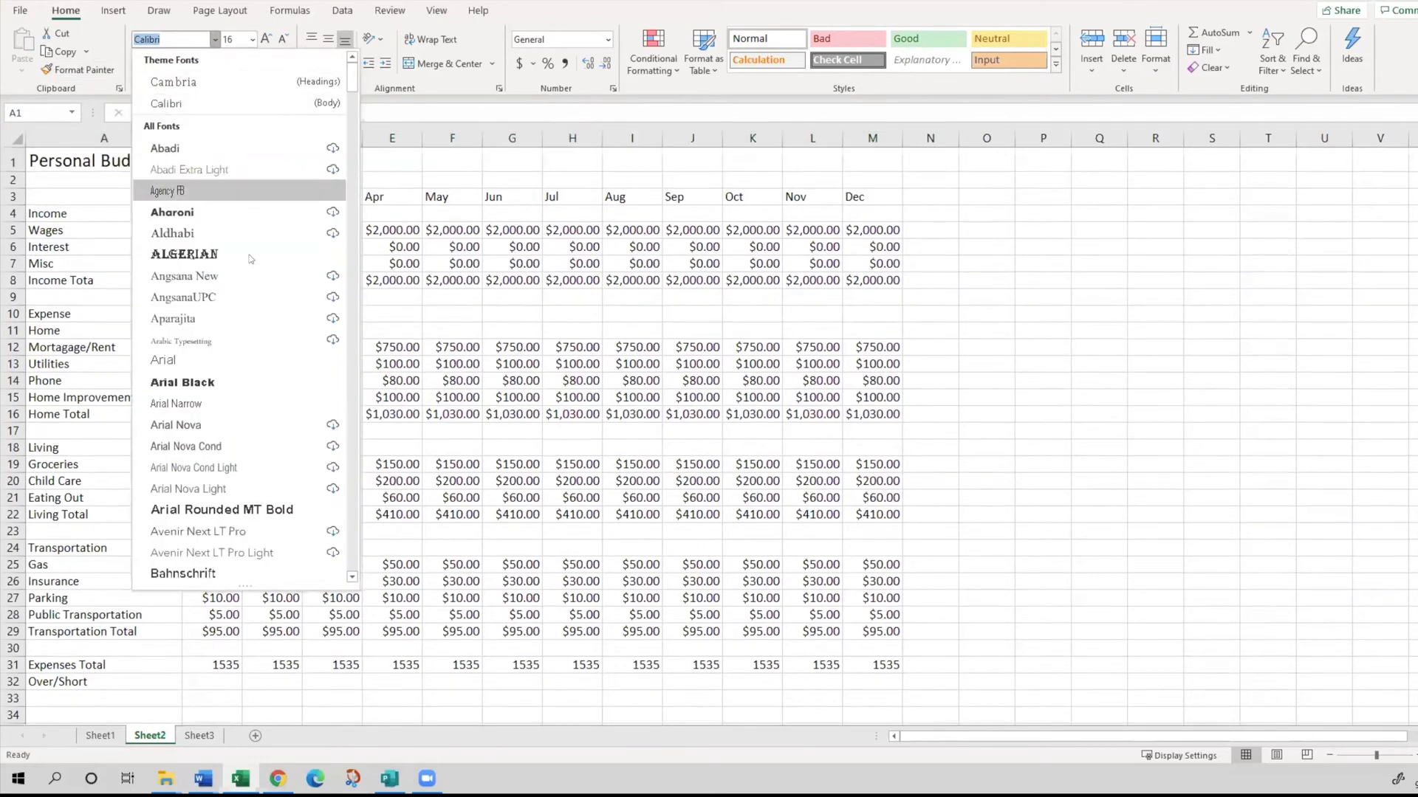
click(264, 357)
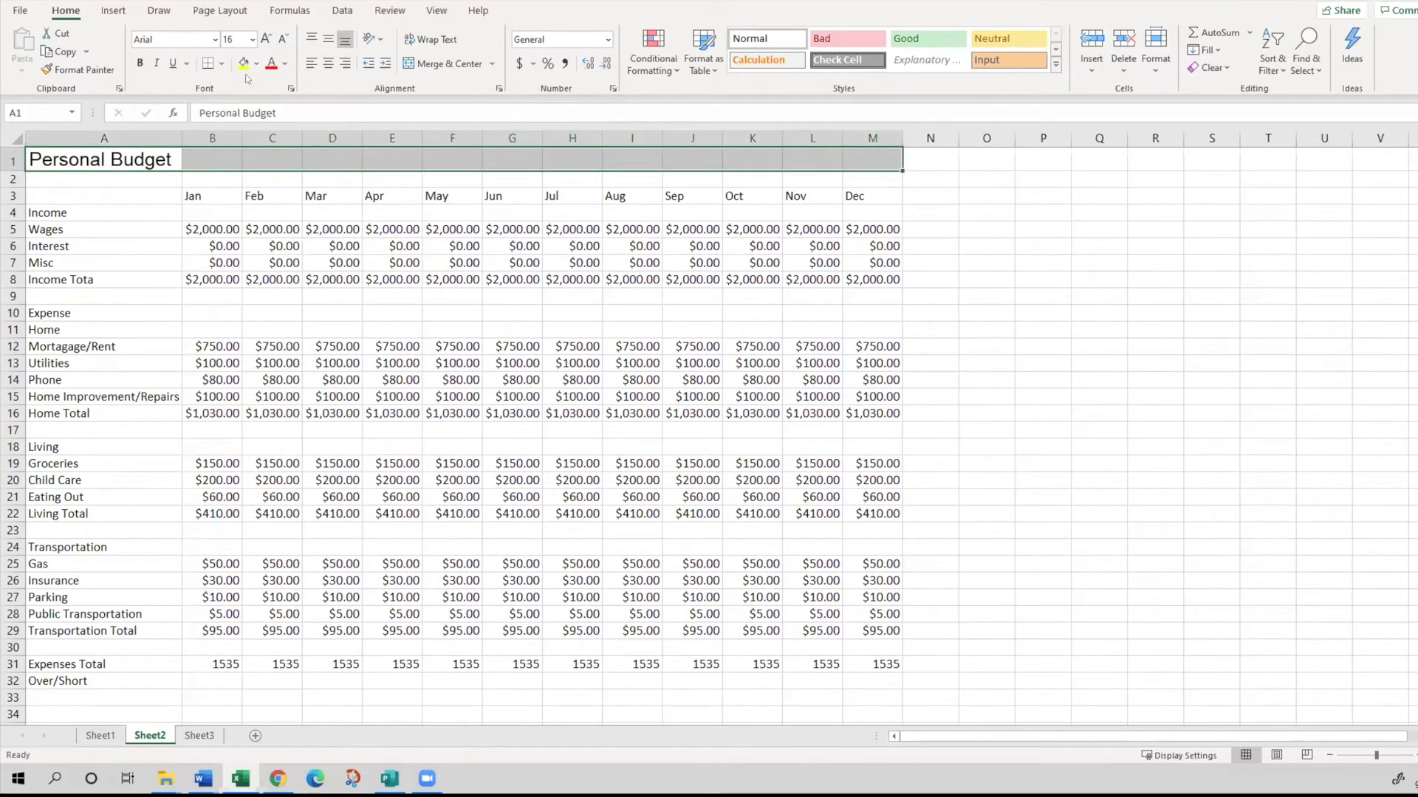
click(237, 37)
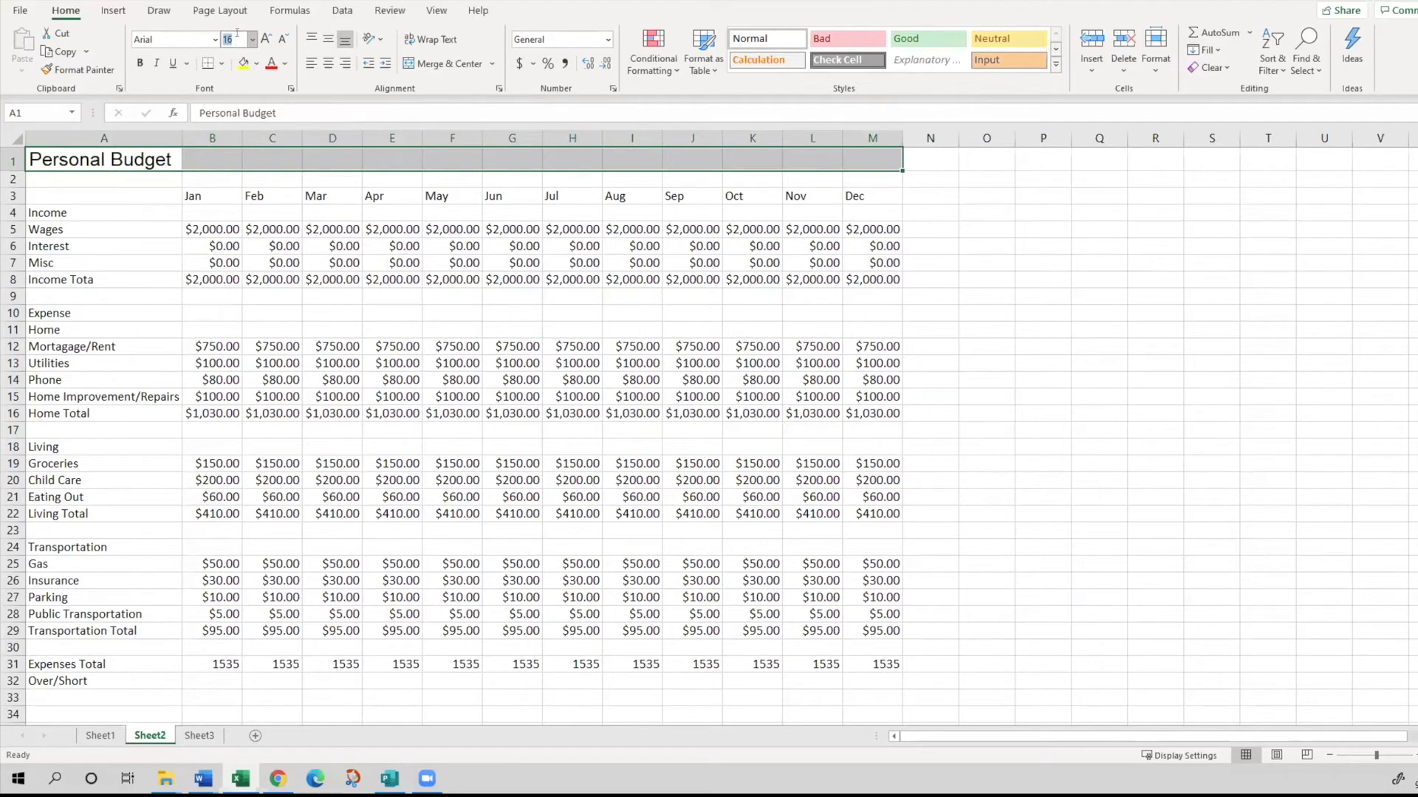
text(28)
key(Return)
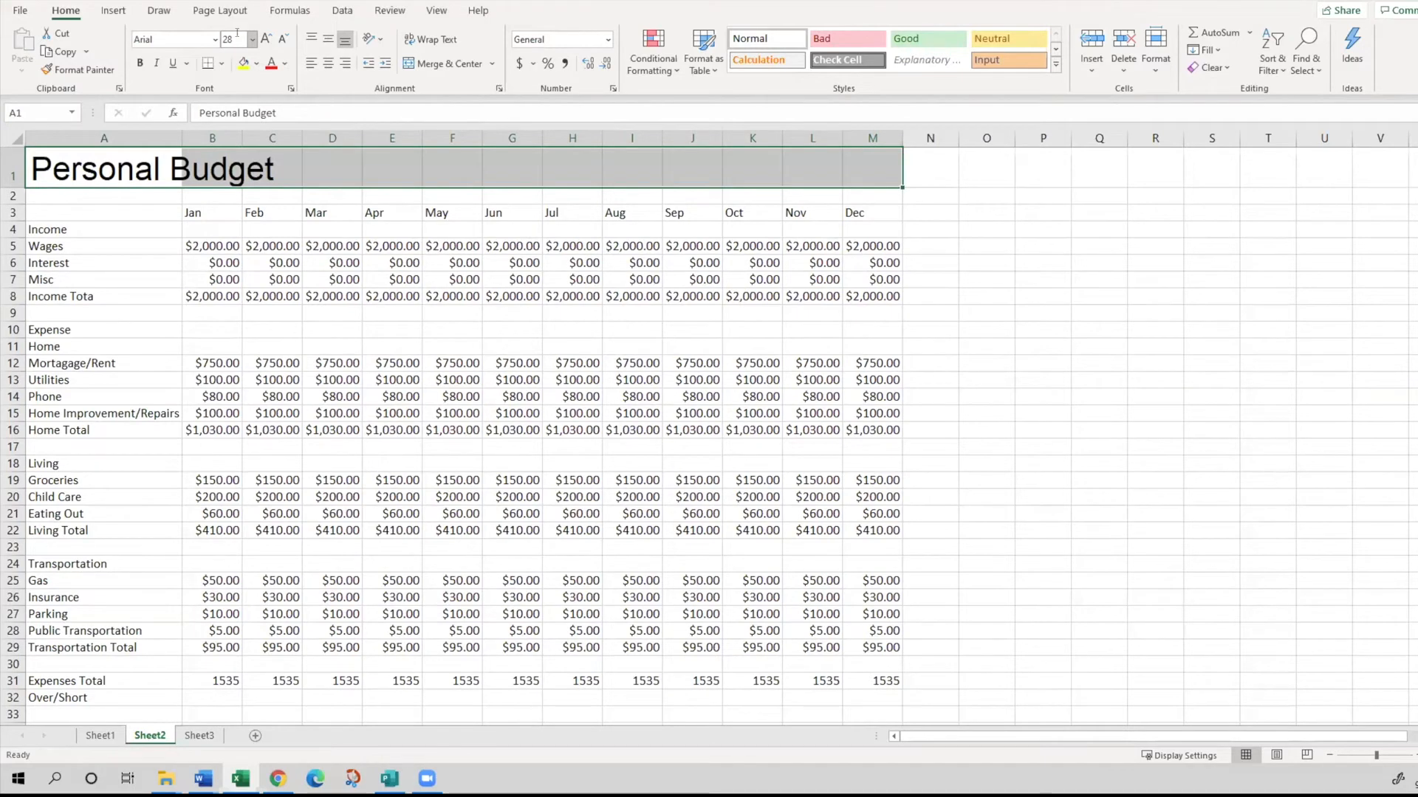
- Fill the title row A1:M1 with Olive Green, Accent 3, Darker 25% and make its text white
click(257, 64)
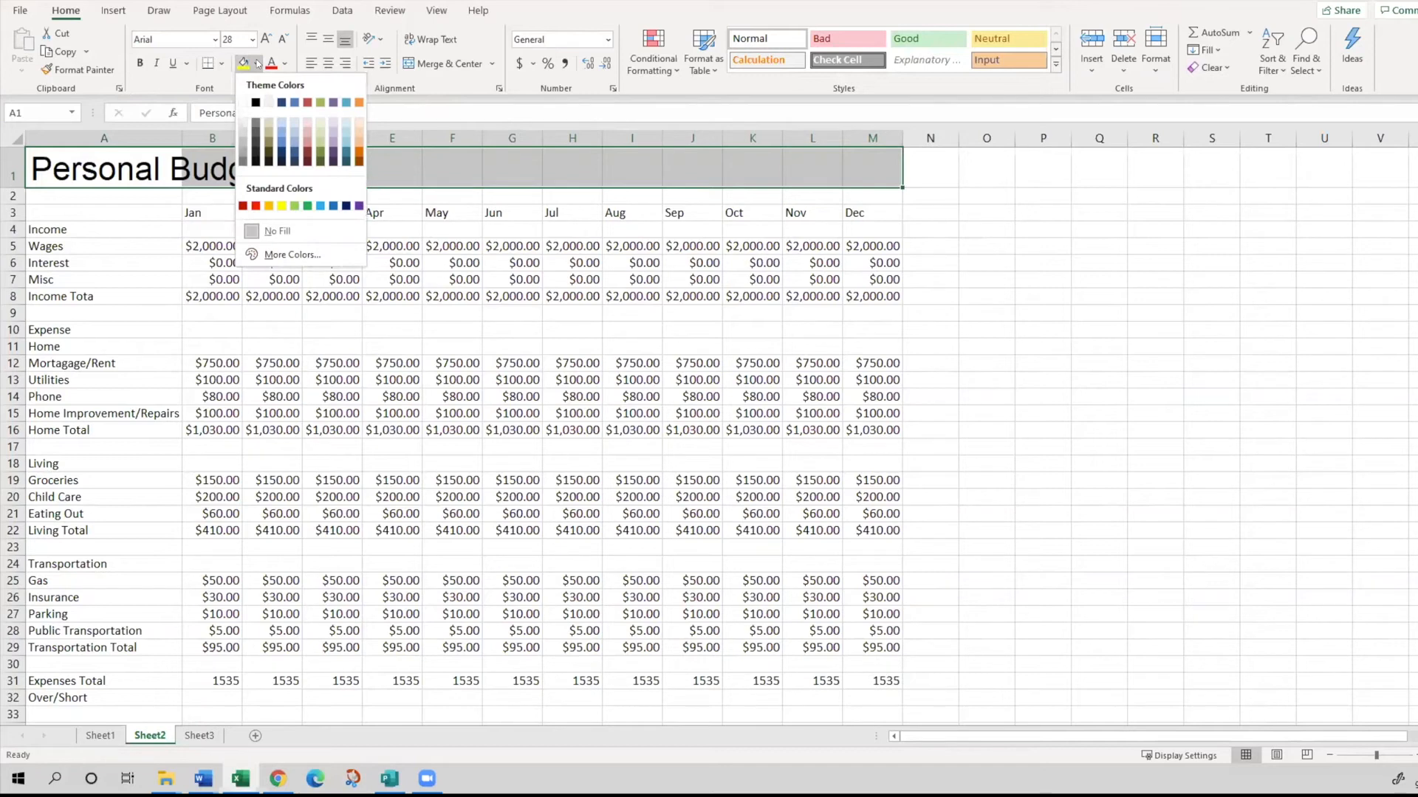
click(321, 152)
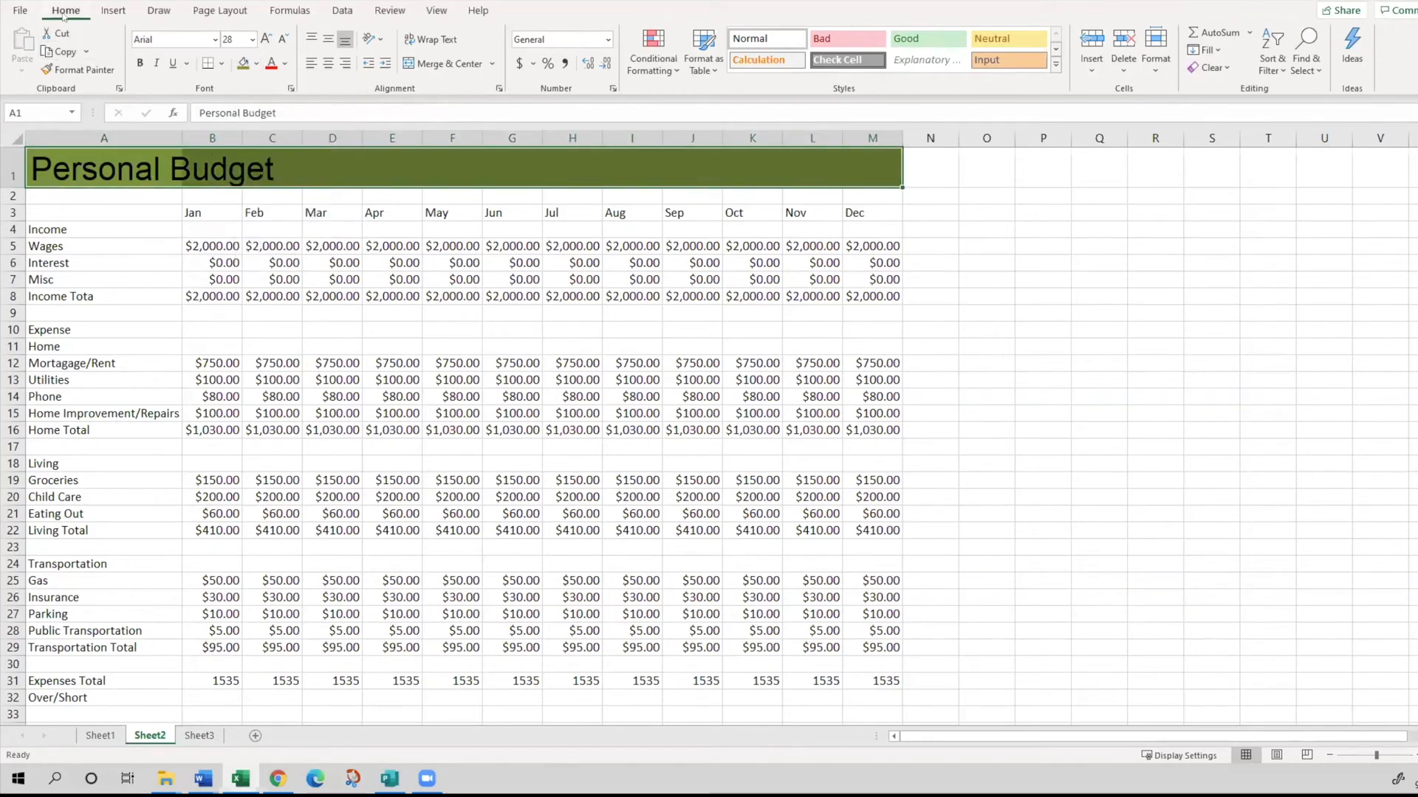
click(285, 65)
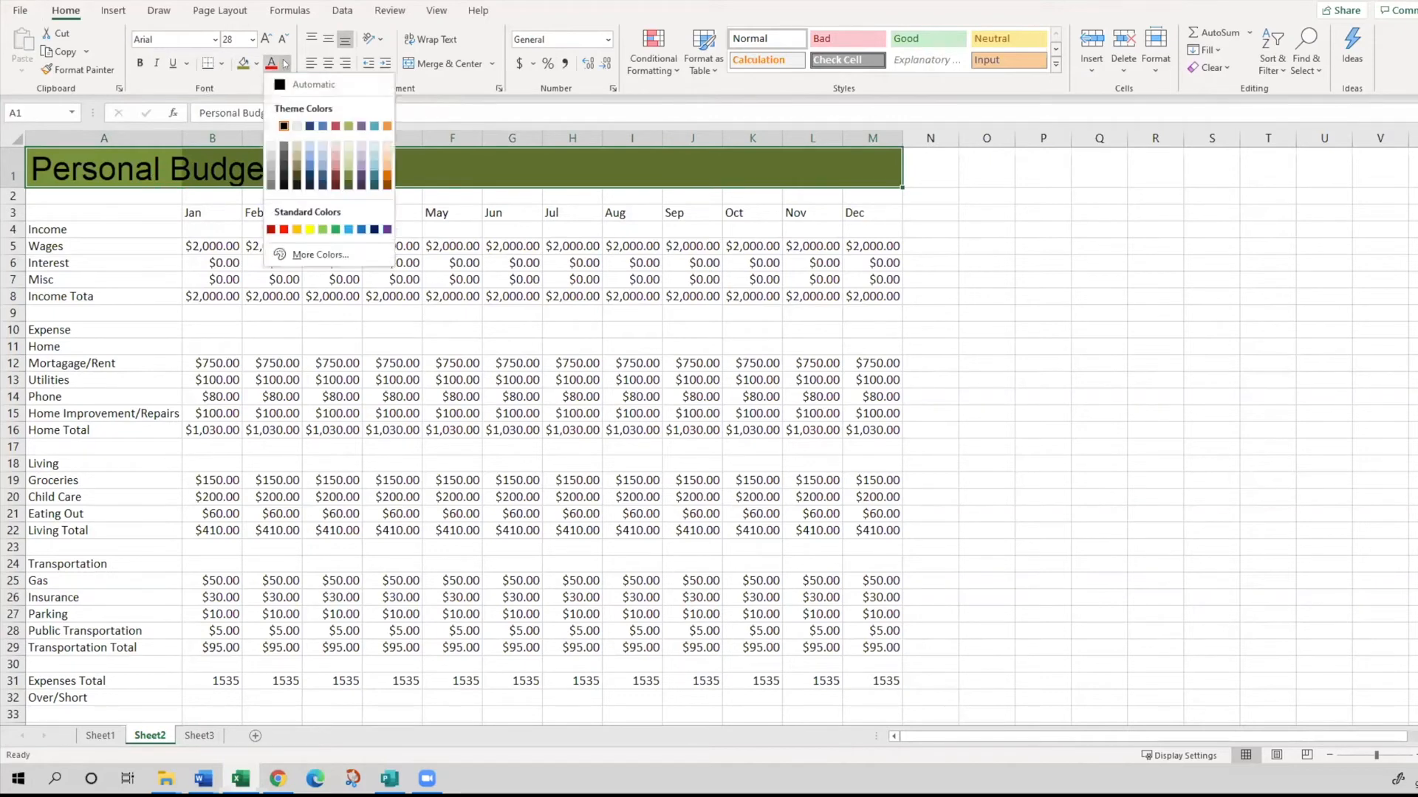
click(270, 126)
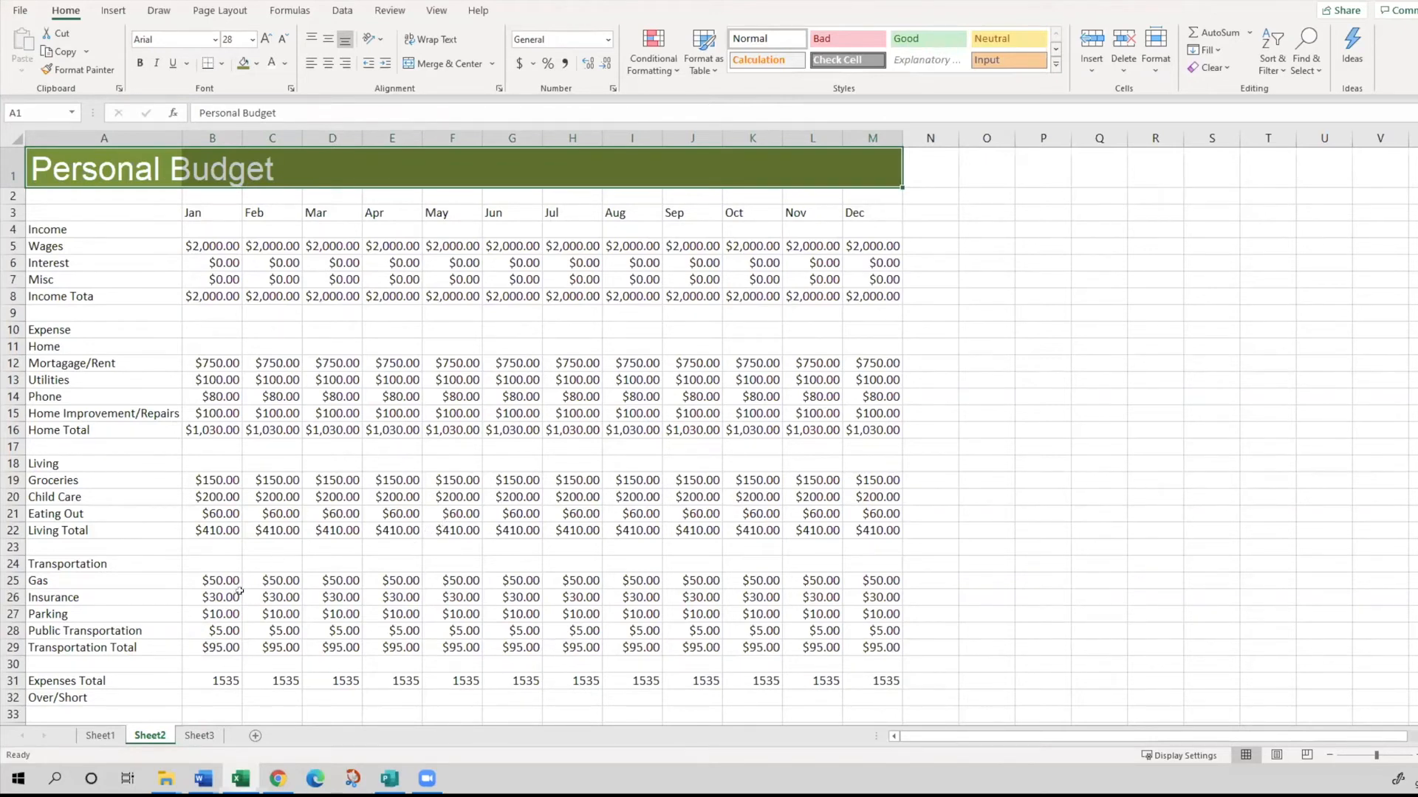
- Set the Income heading row A4:M4 to Arial at font size 24
click(56, 231)
drag(145, 226, 892, 220)
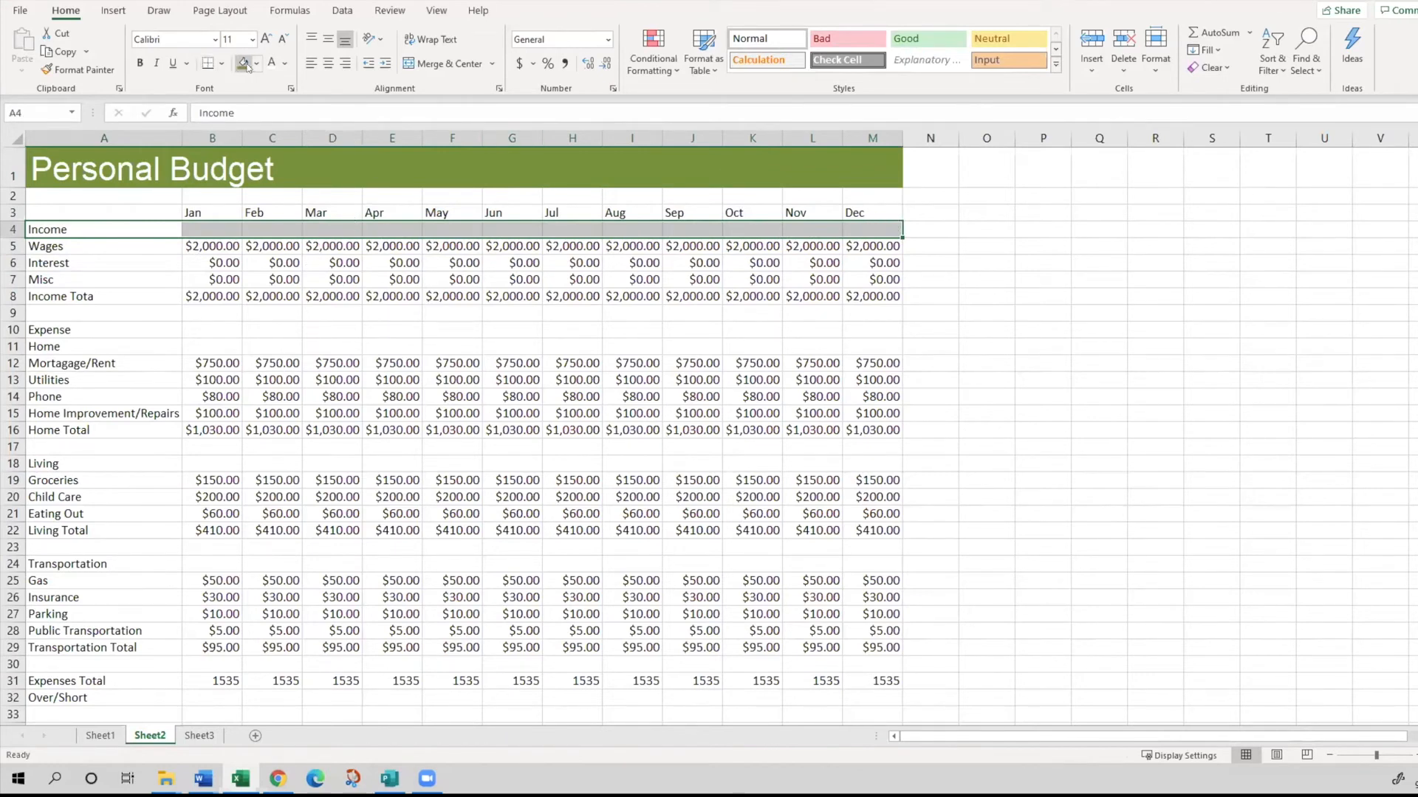
click(164, 38)
text(Arial)
key(Tab)
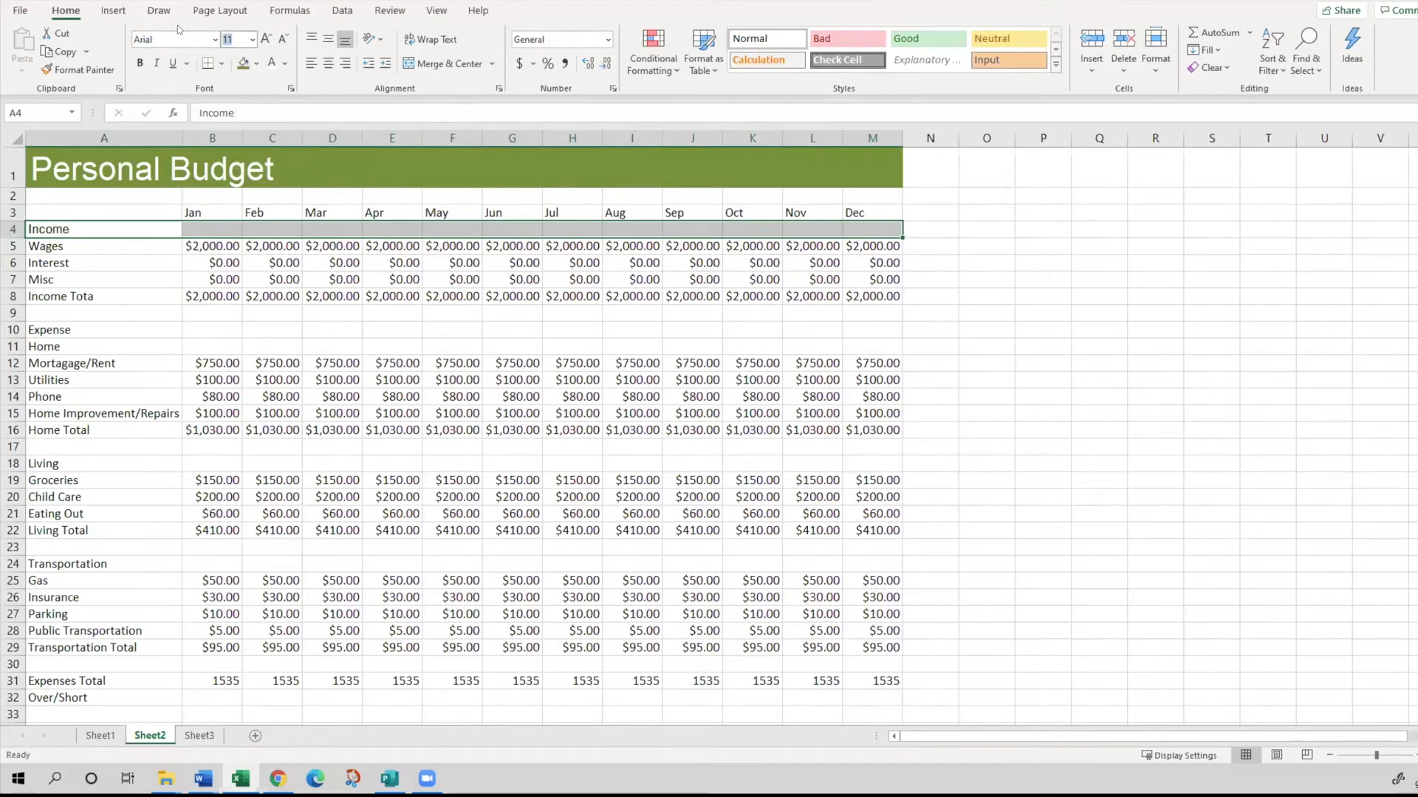
text(24)
- Fill the Income heading row A4:M4 with the same olive green as the title and make its text white
click(284, 63)
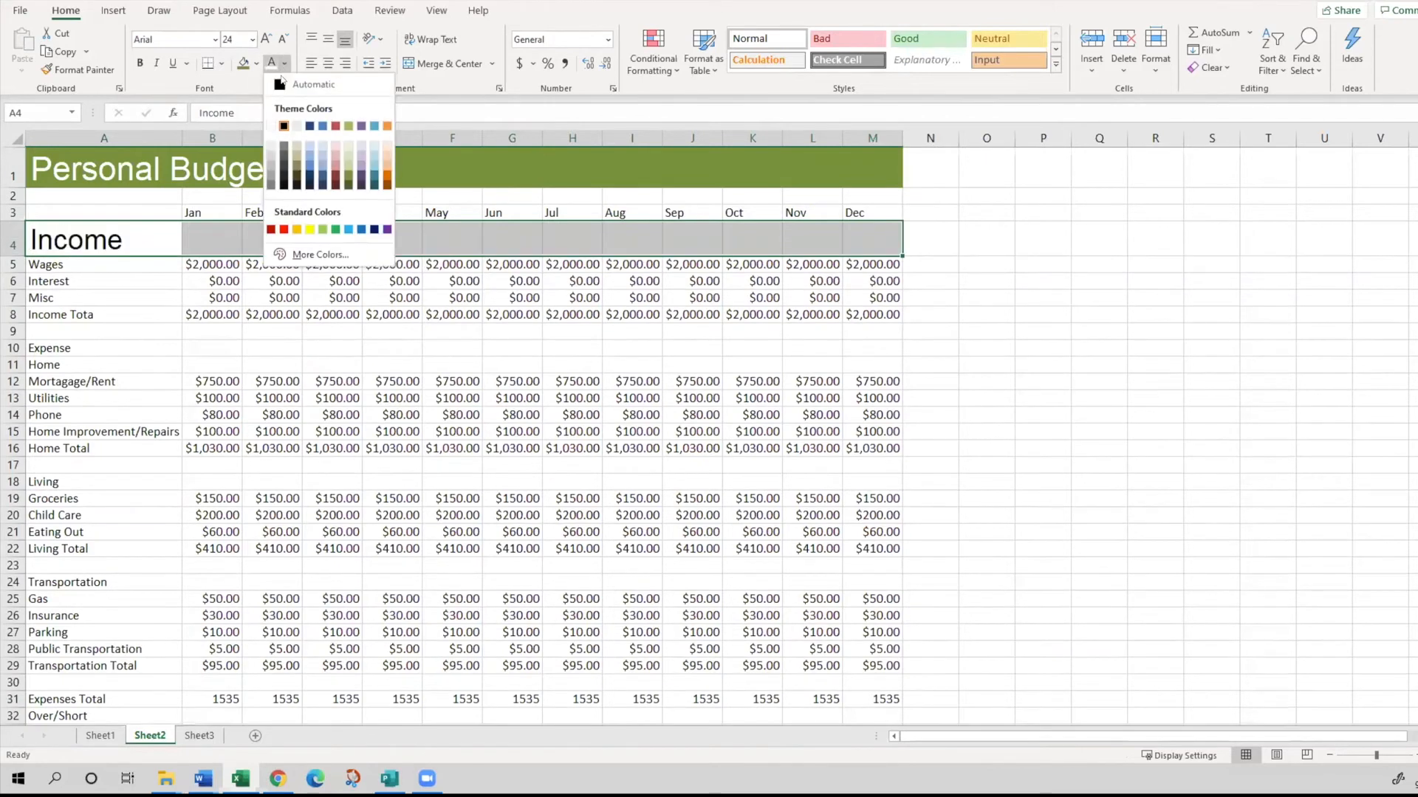
click(348, 177)
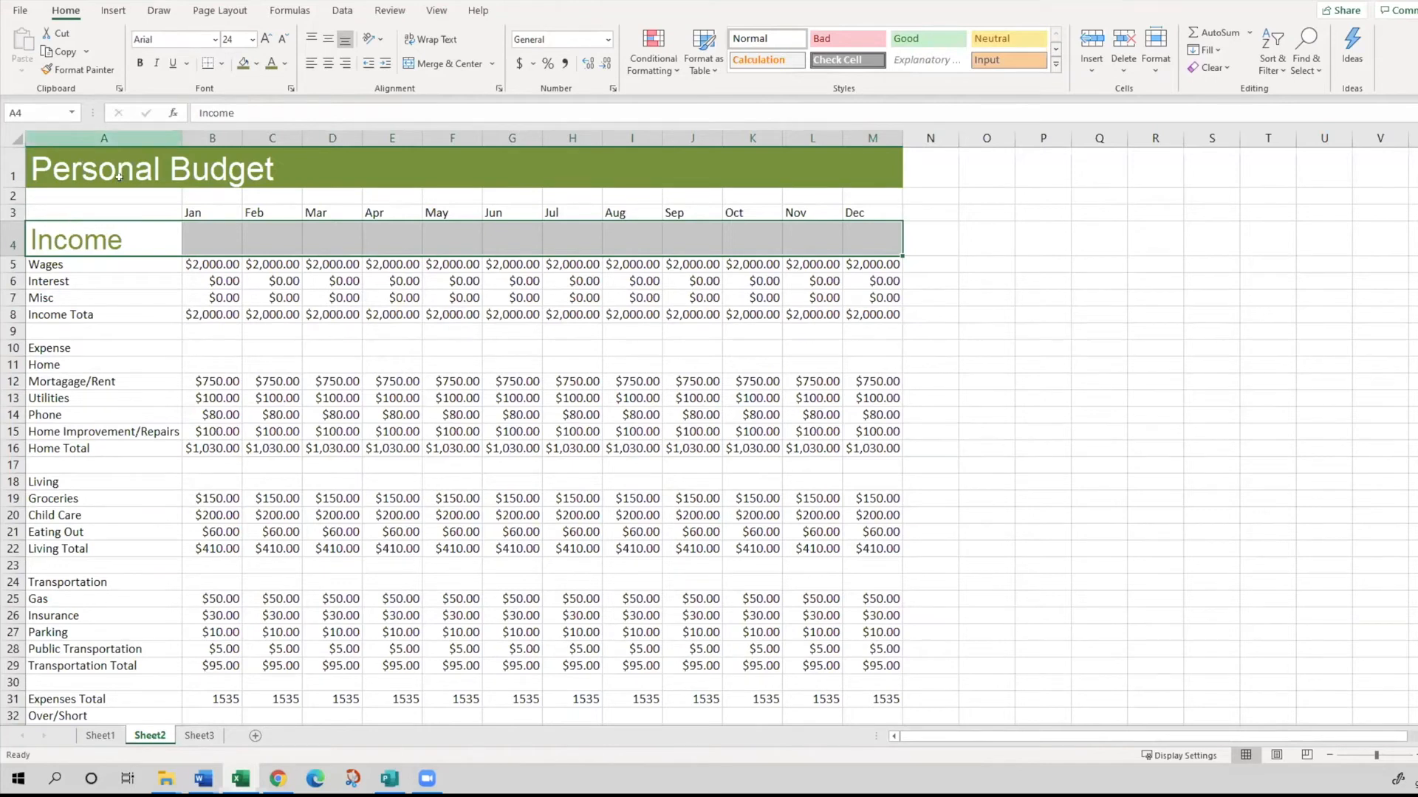
click(243, 63)
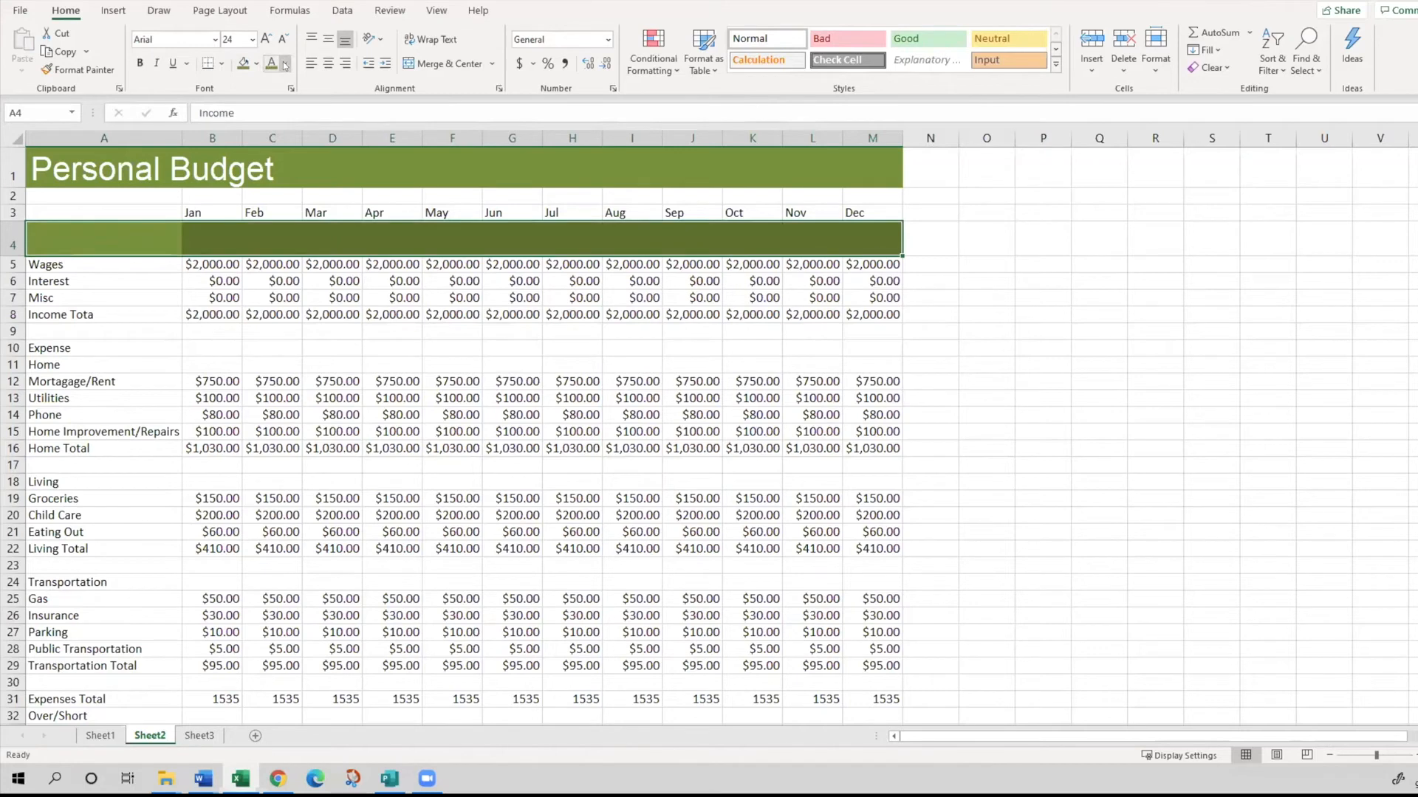
click(285, 65)
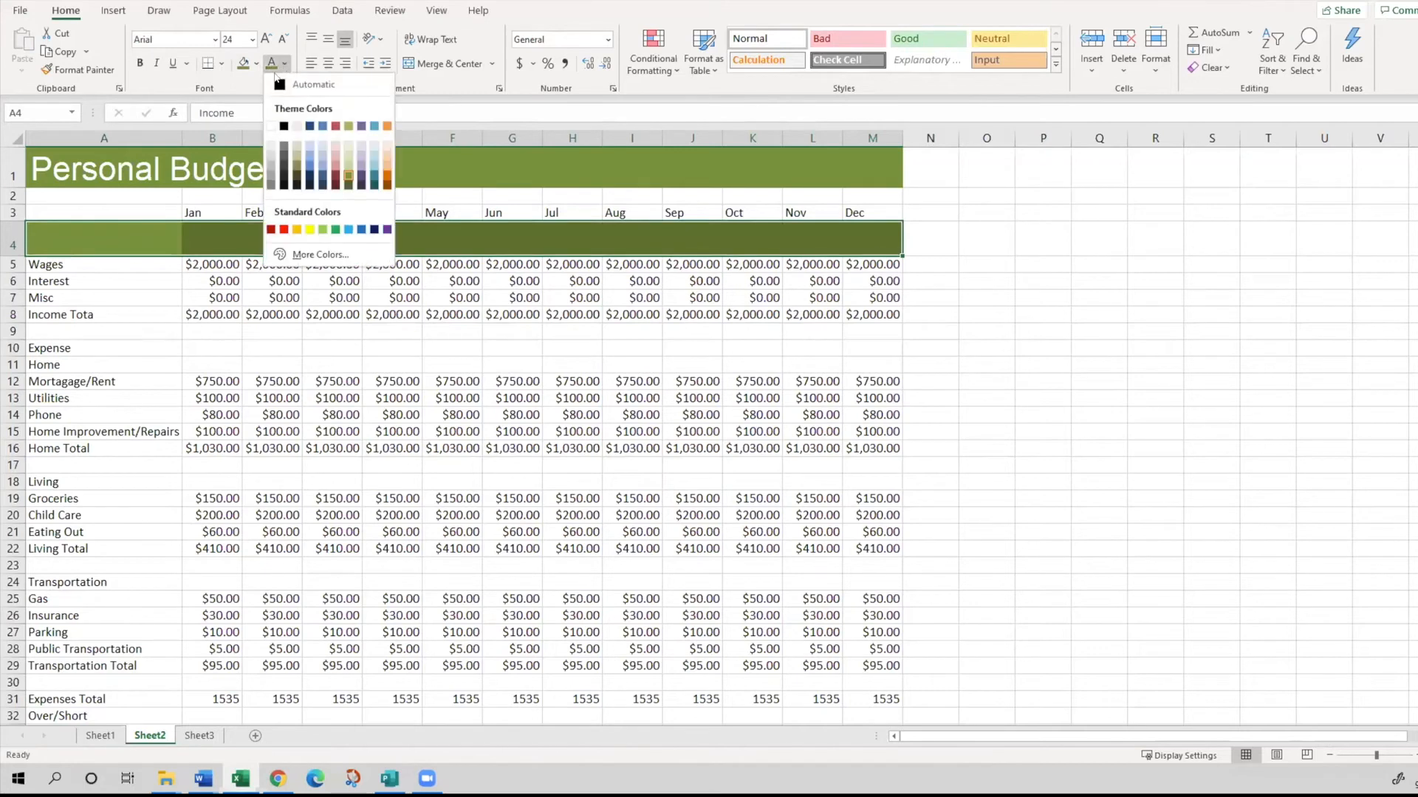
click(271, 123)
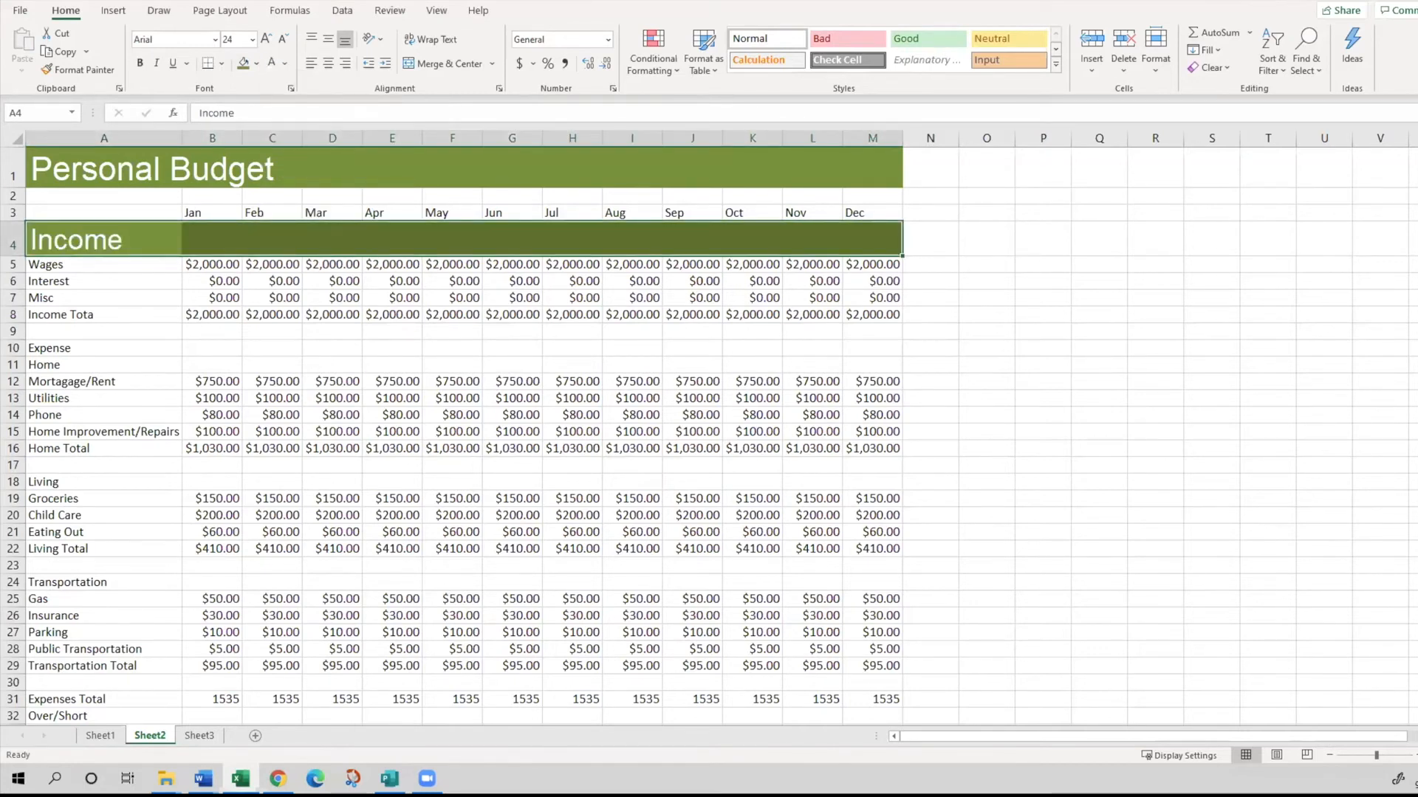
- Change the fill of the Income heading row A4:M4 to Olive Green, Accent 3, Lighter 40%
key(alt+Tab)
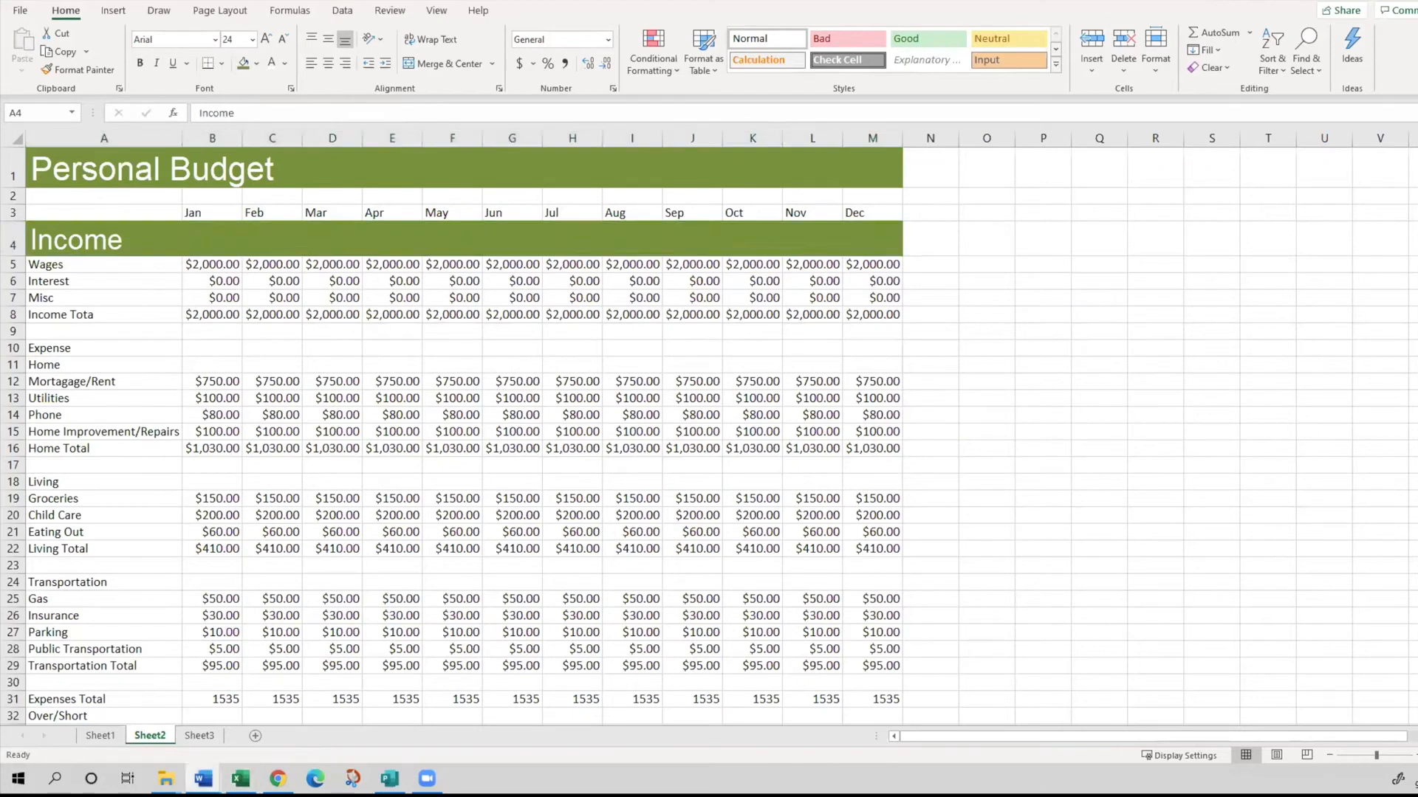
key(alt+Tab)
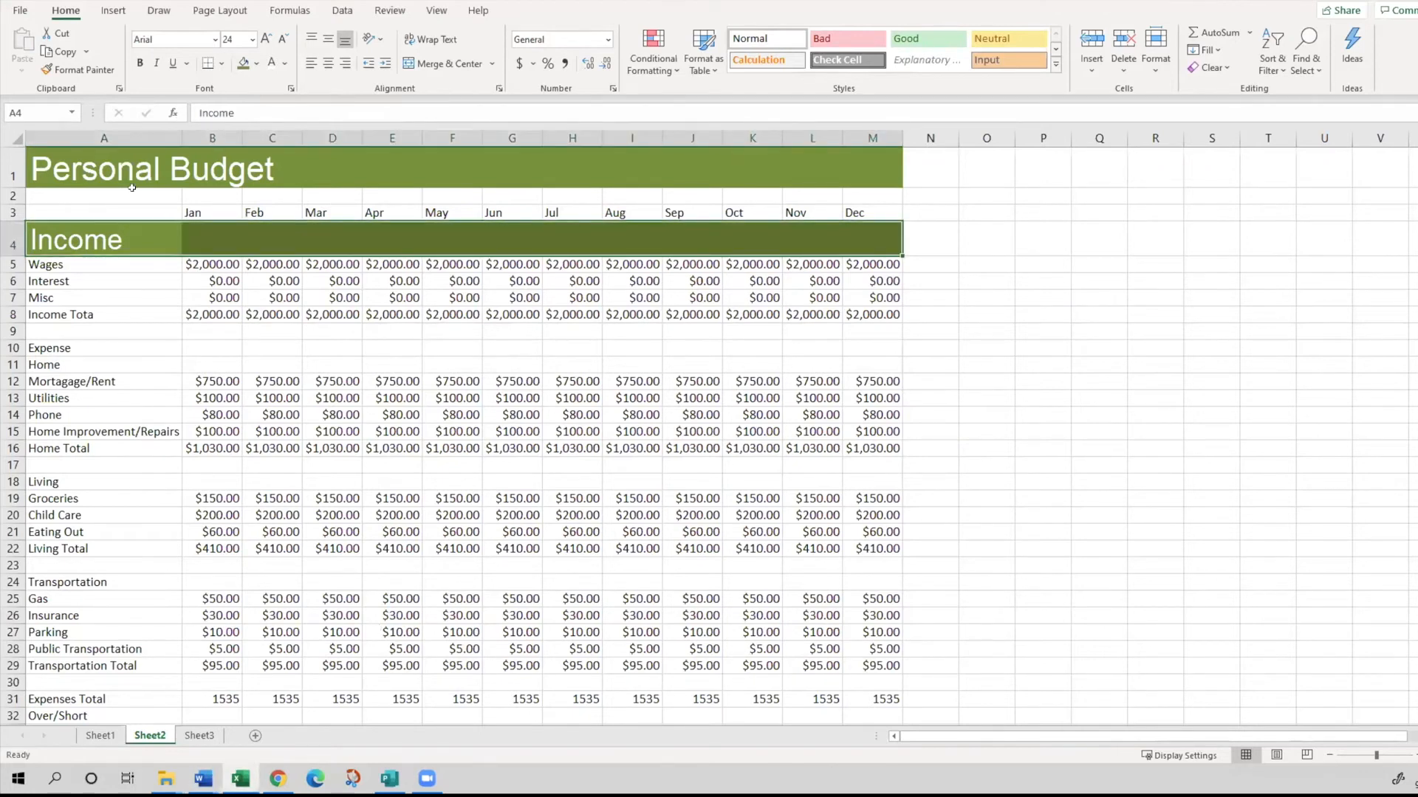
click(256, 63)
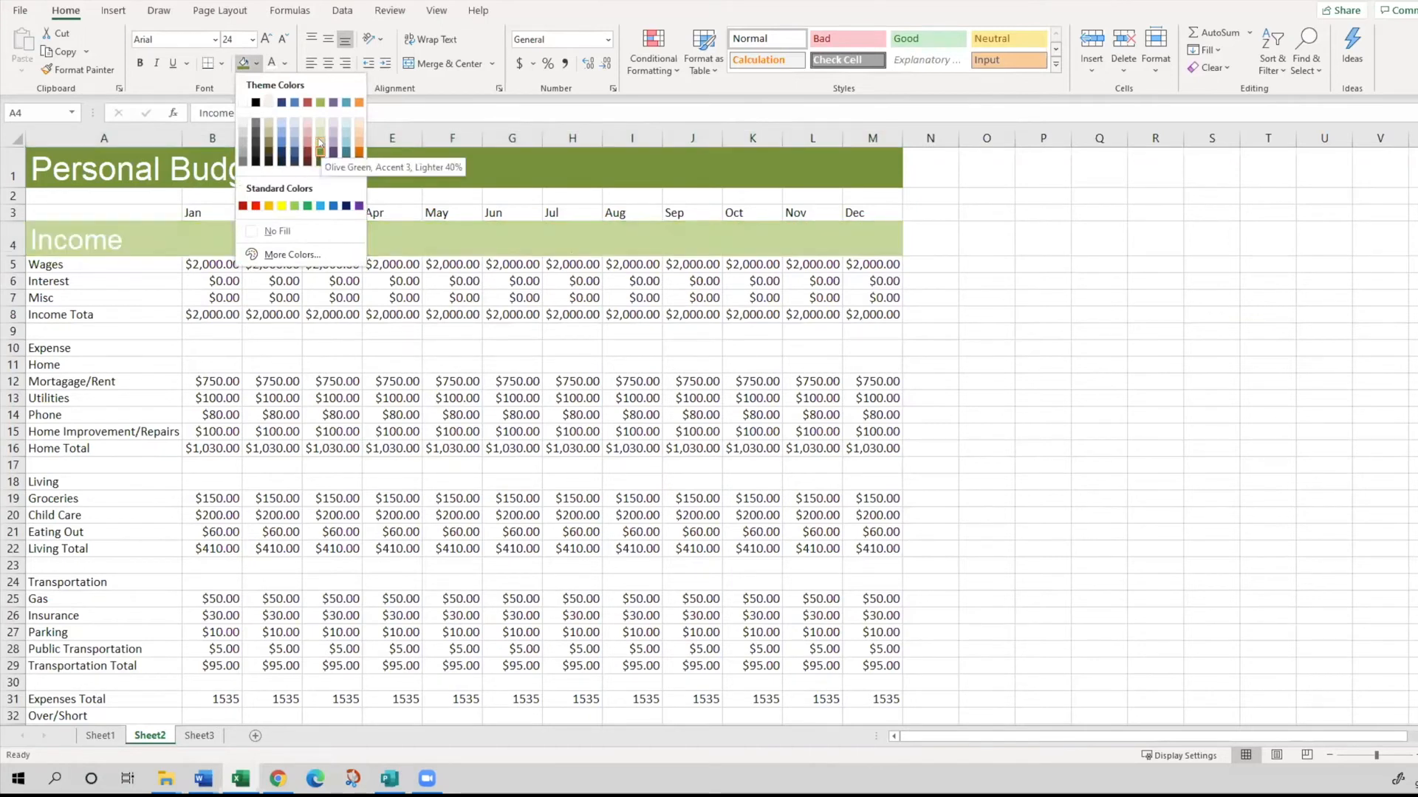
click(320, 143)
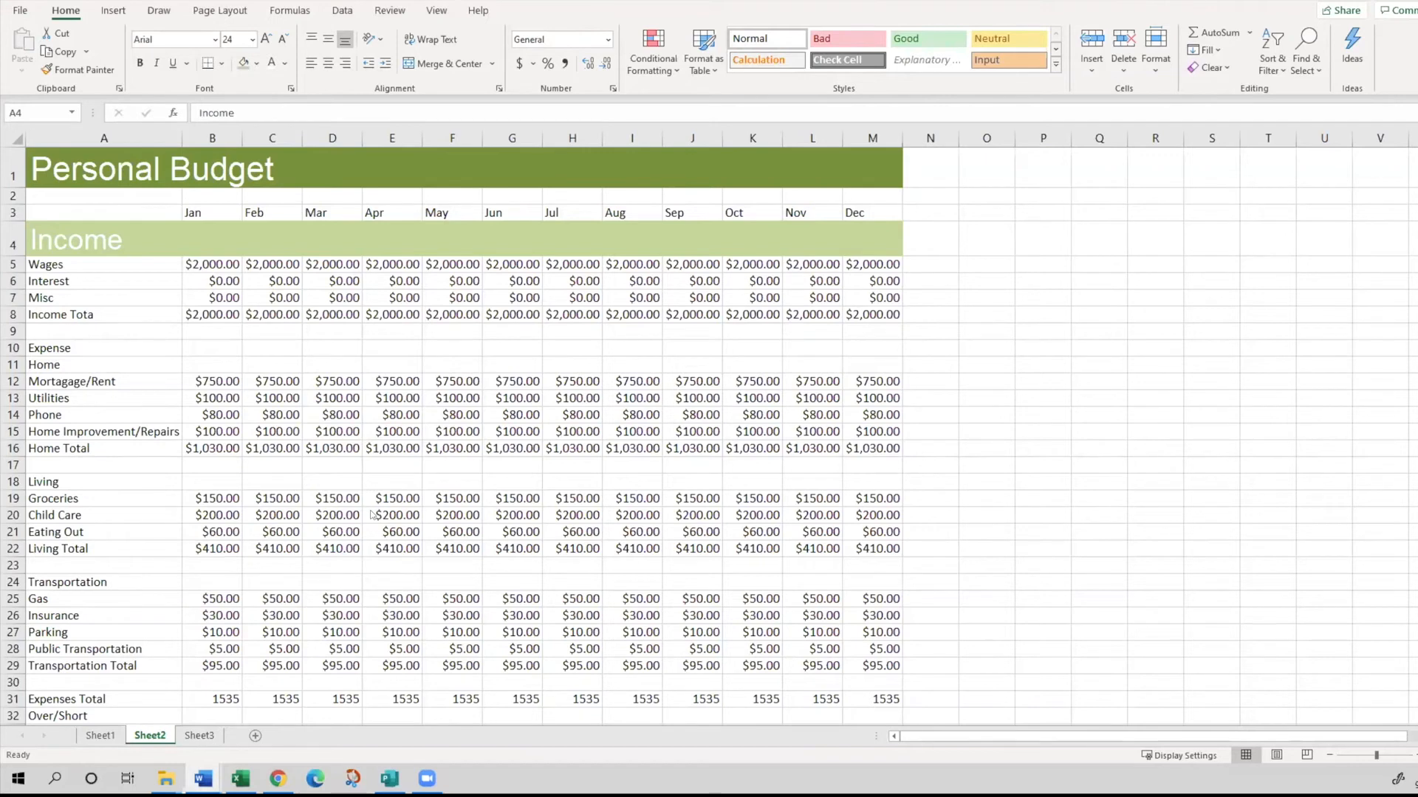
- Copy the formatting of the Income heading row A4:M4 onto the Expense heading row 10 with Format Painter
click(67, 228)
click(80, 249)
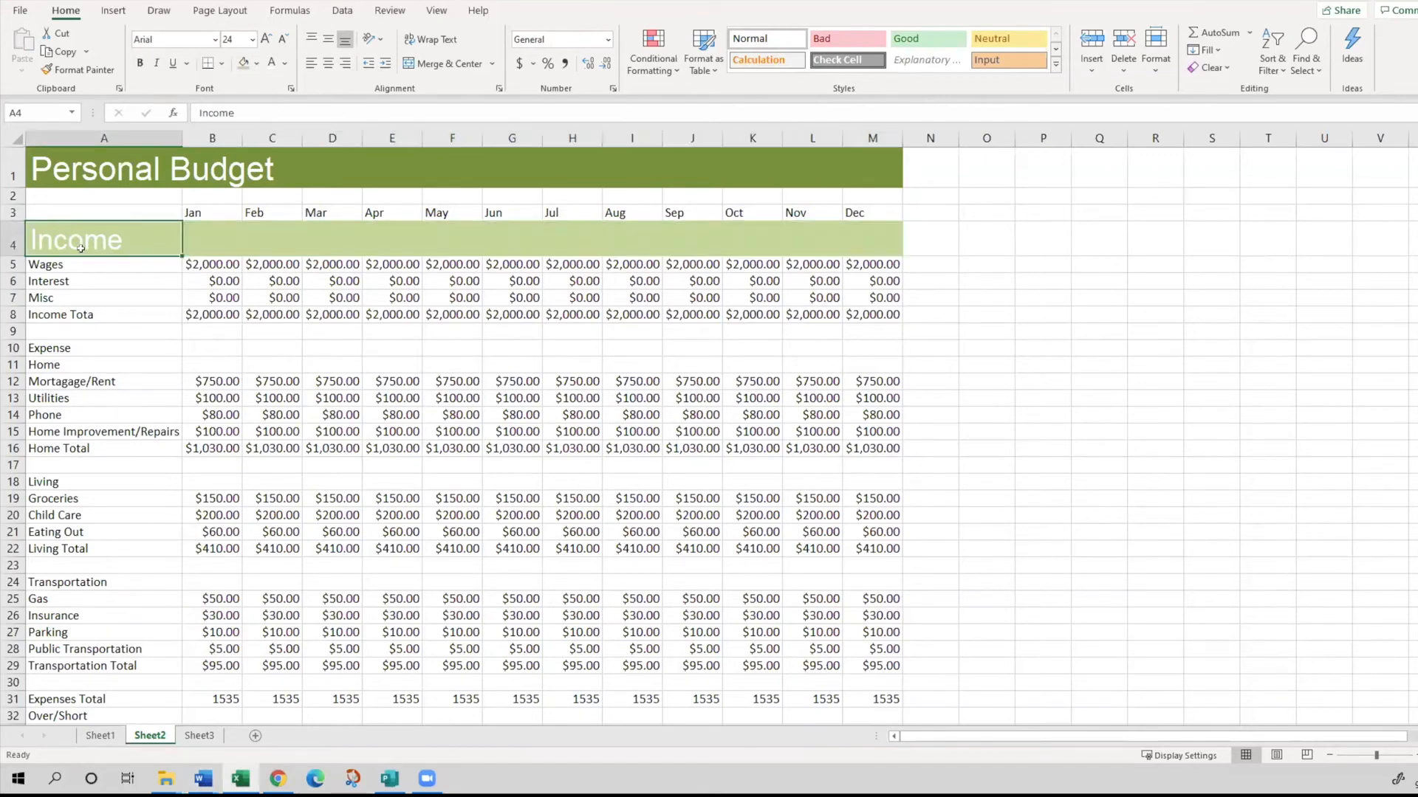
drag(67, 233, 855, 223)
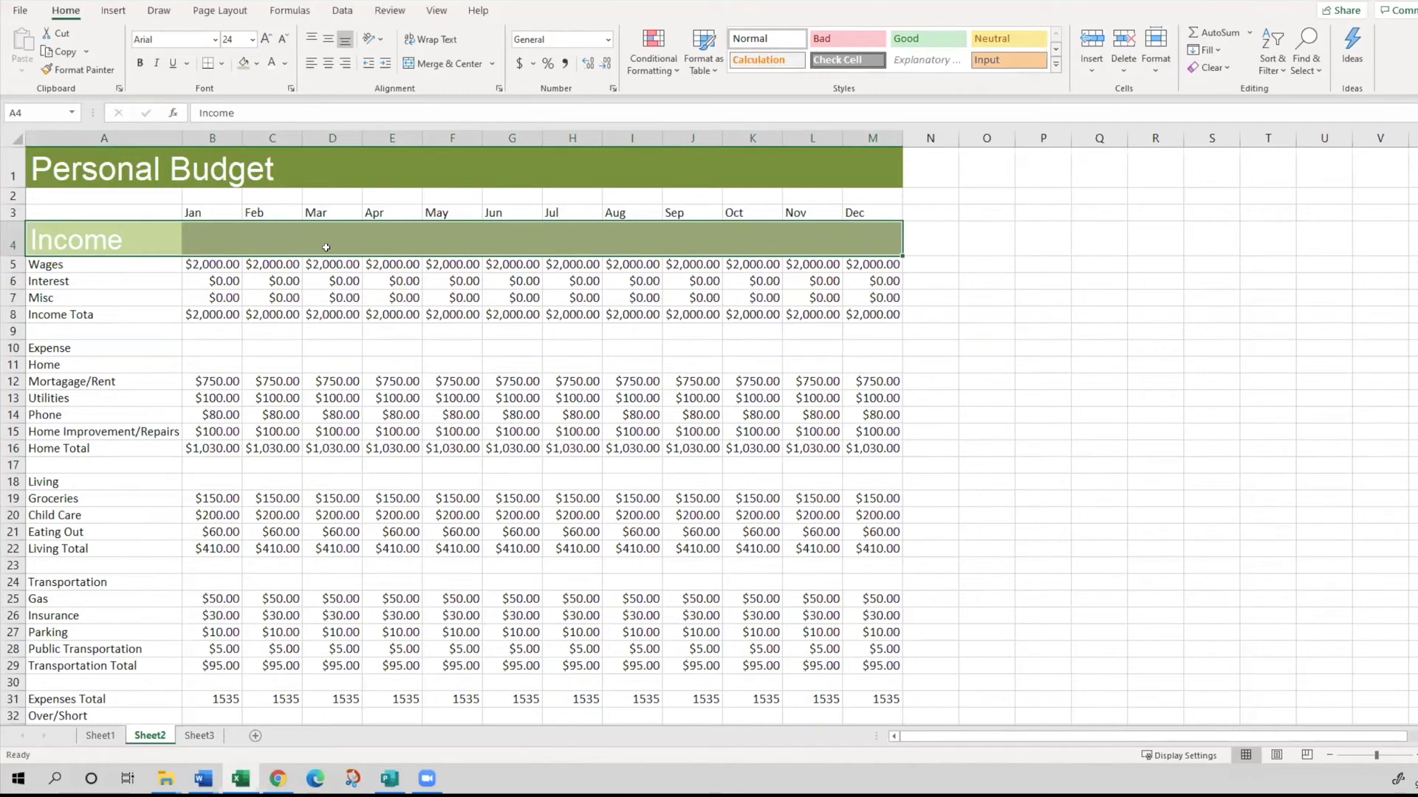
click(53, 67)
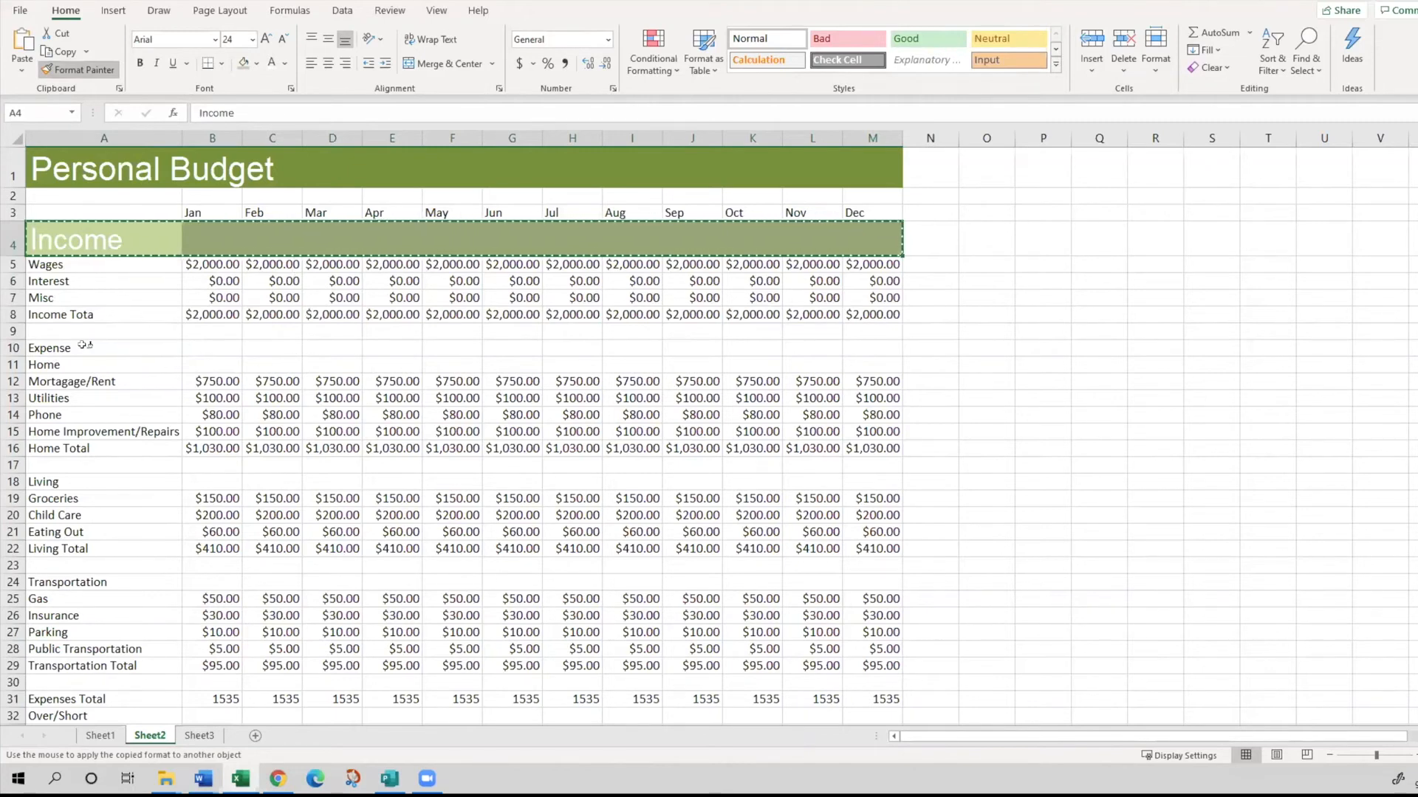
click(82, 345)
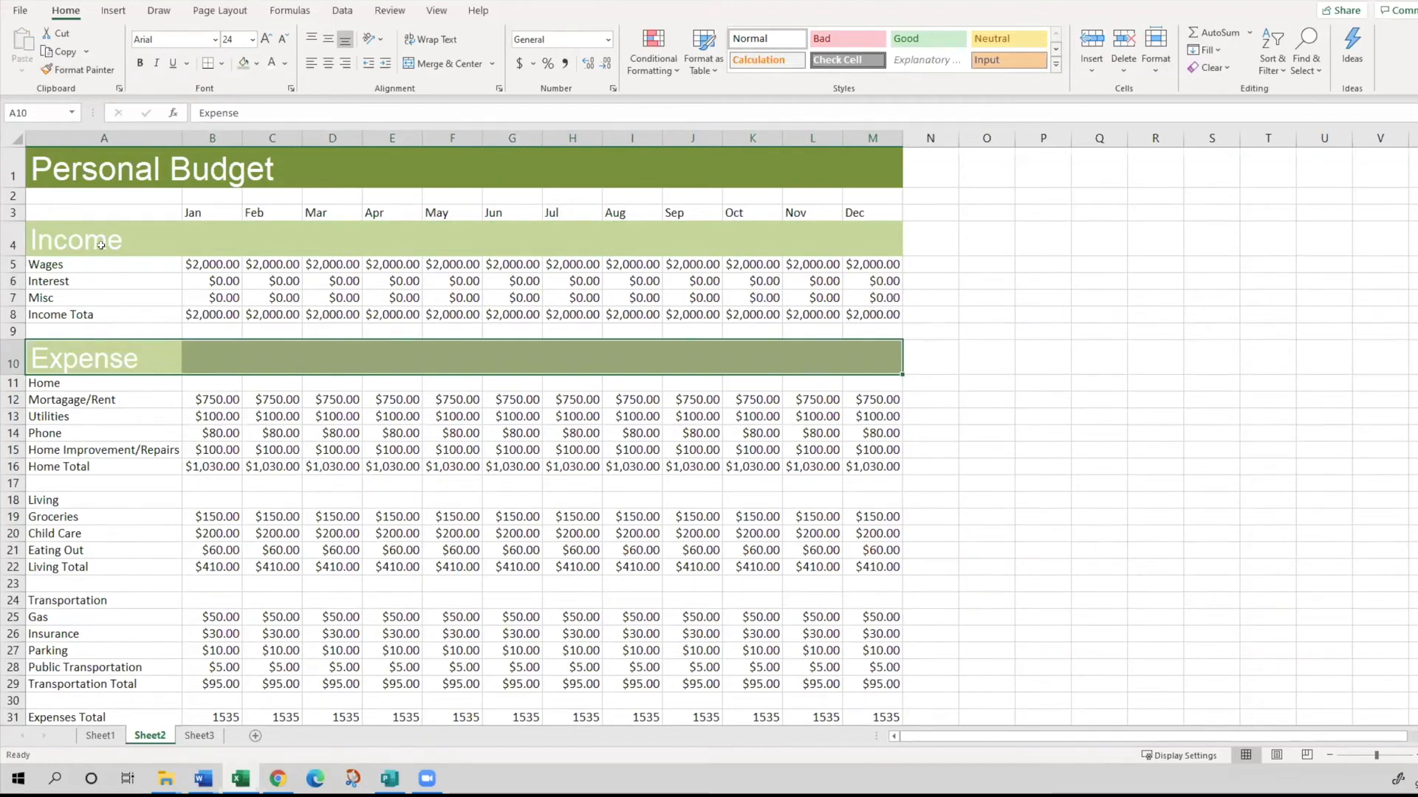
click(203, 778)
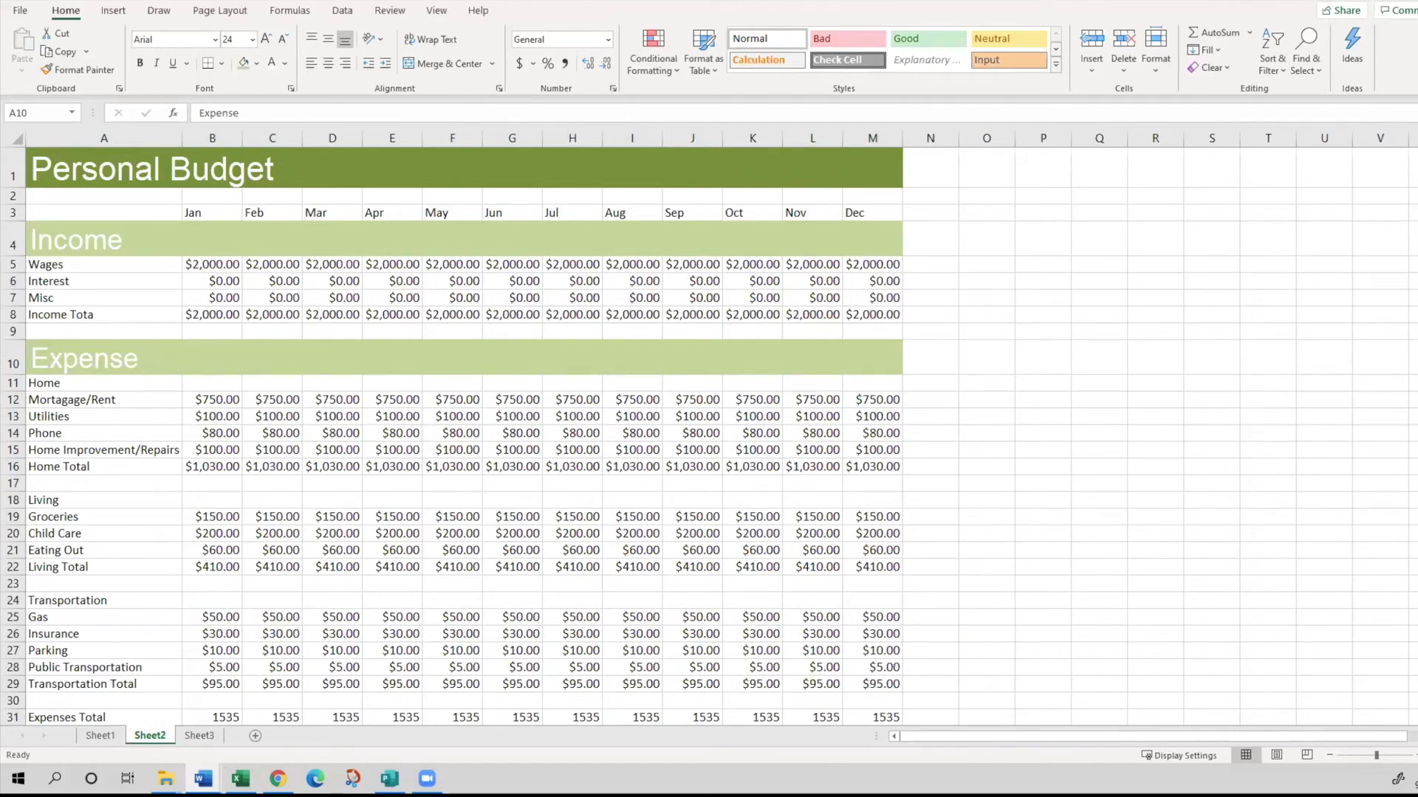
click(691, 281)
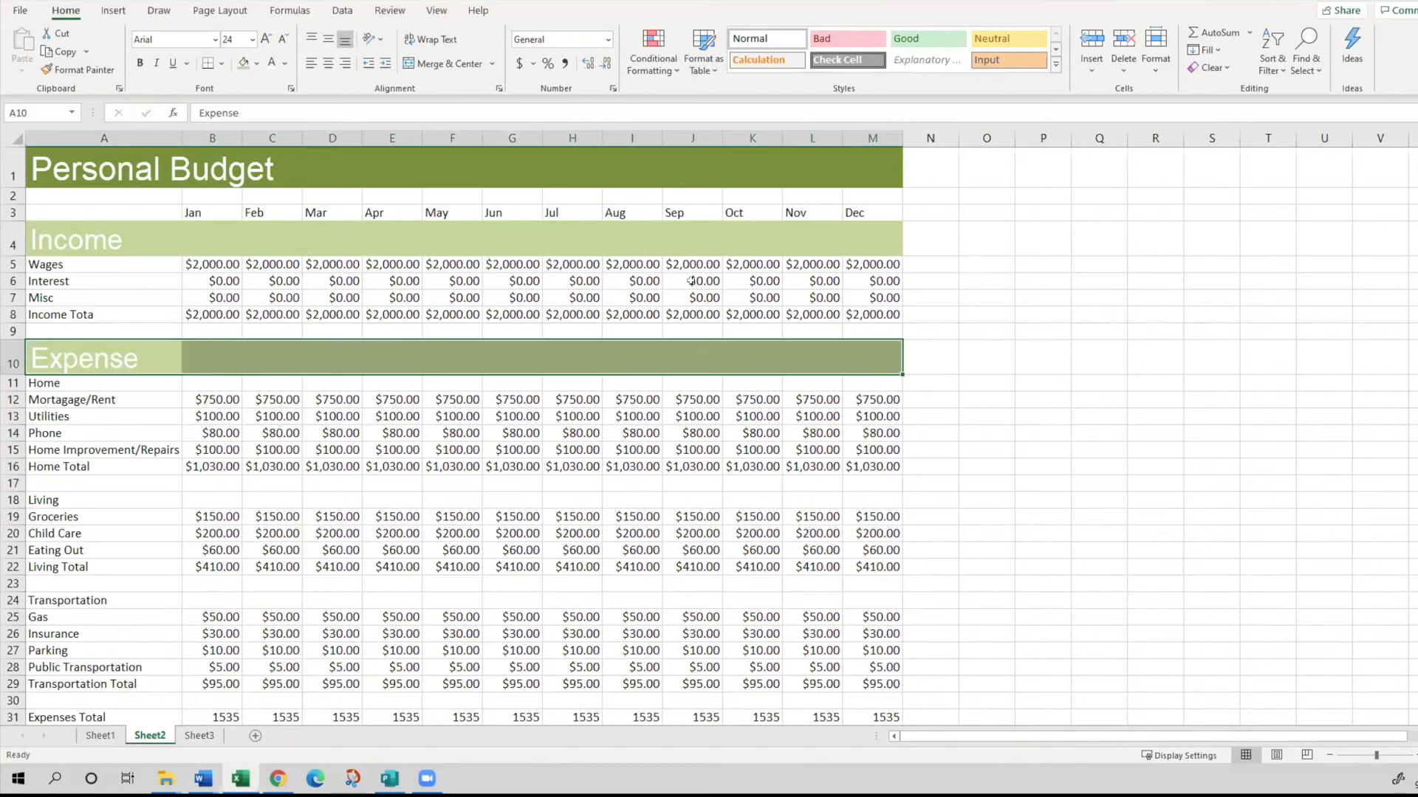
click(229, 358)
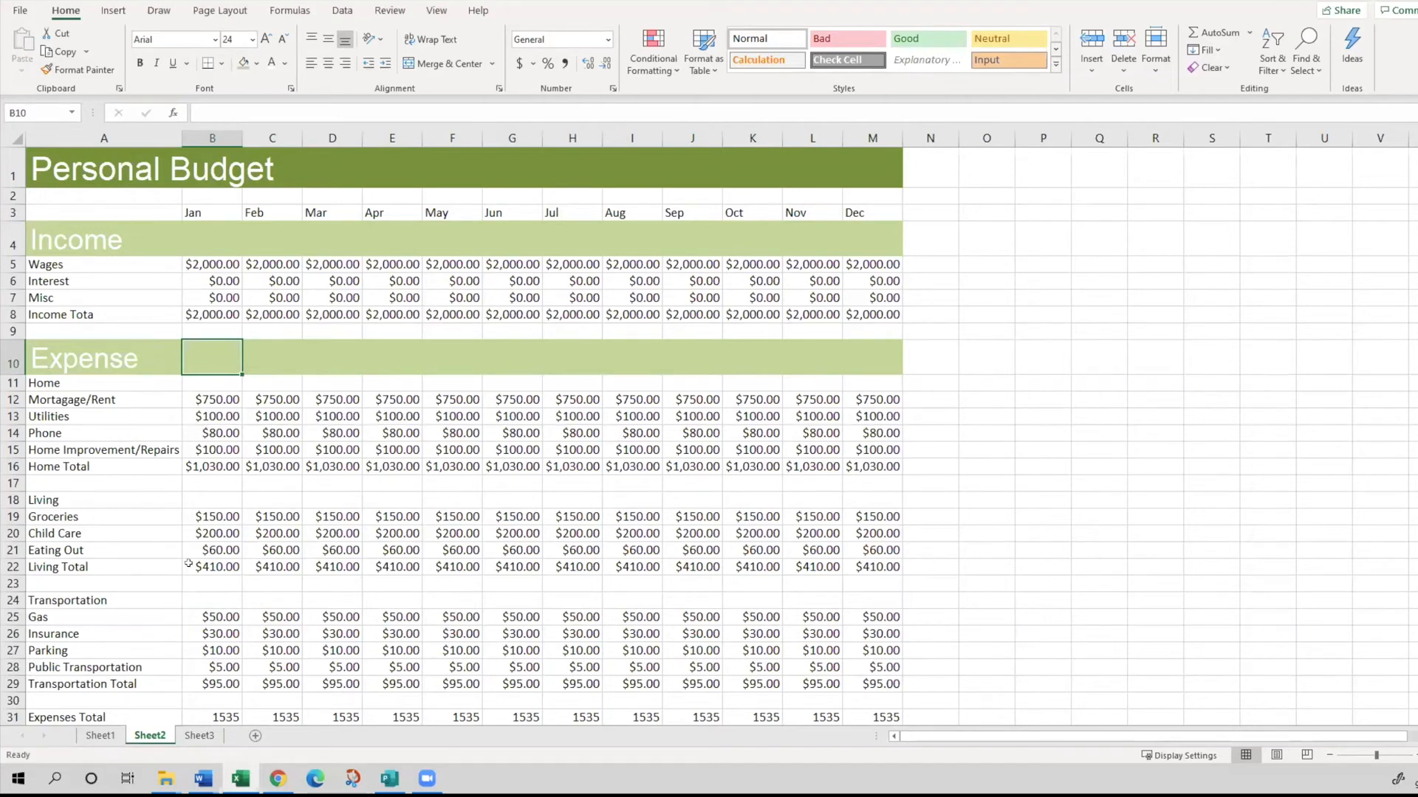
- Insert a row above Eating Out in the Living section and label it Clothing in A21
click(10, 547)
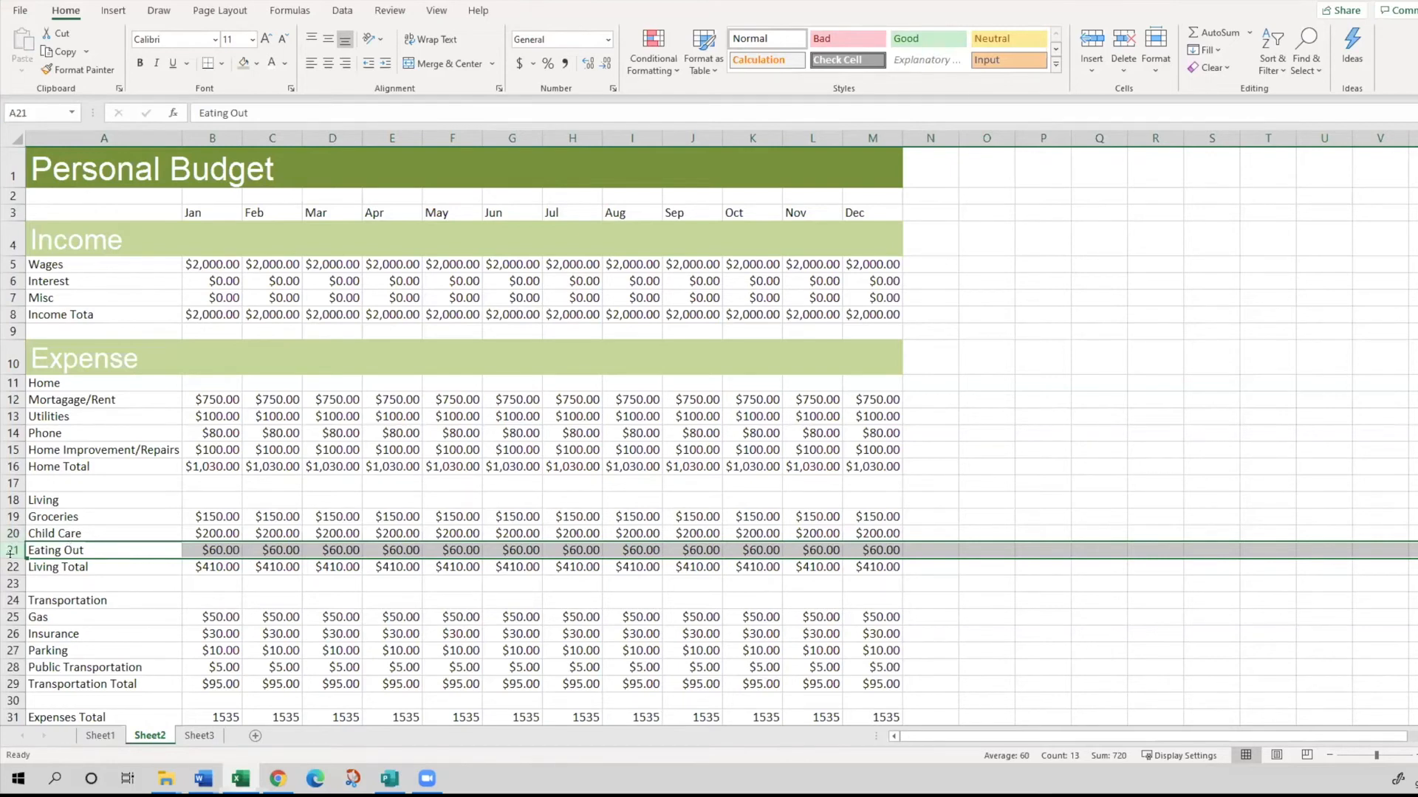
click(32, 550)
click(10, 549)
right_click(34, 550)
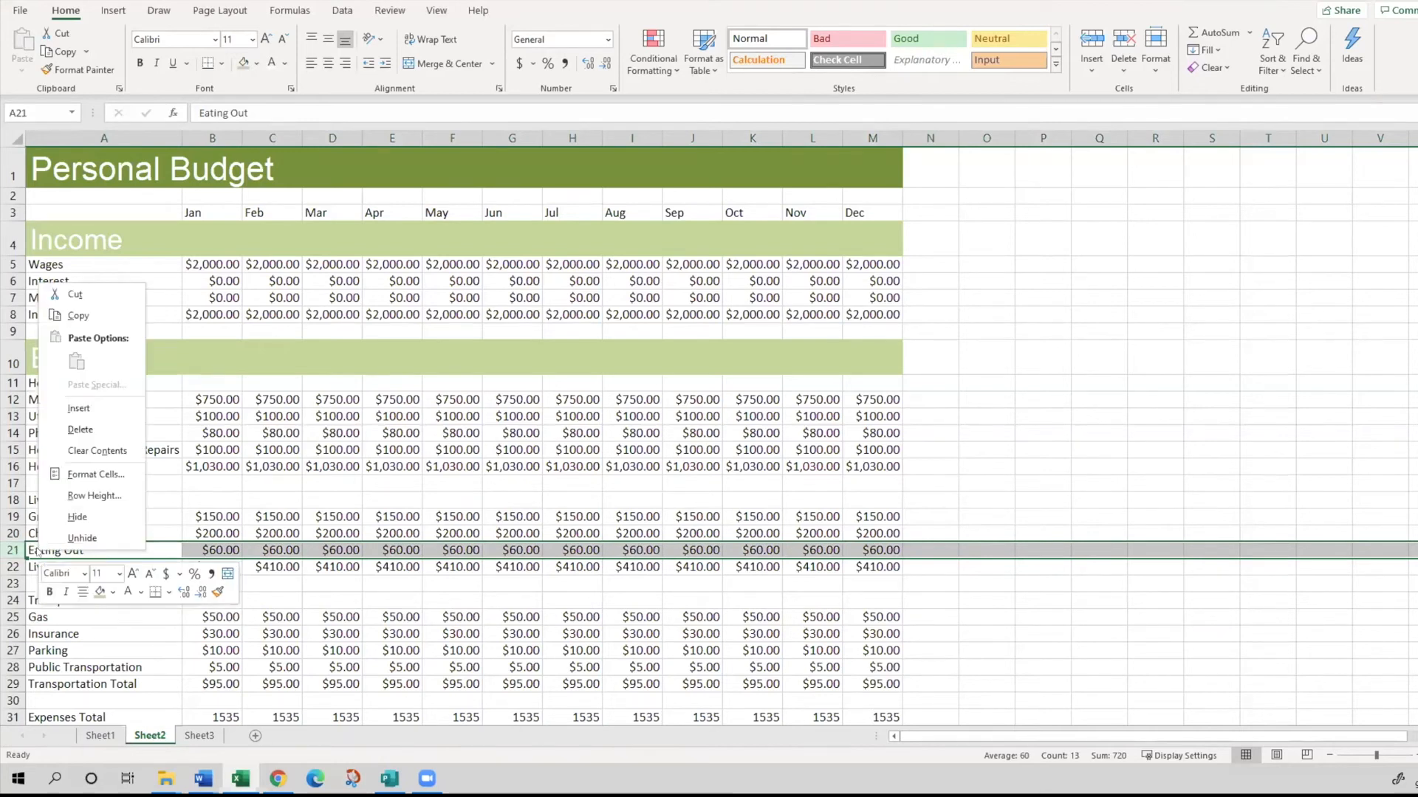
click(78, 405)
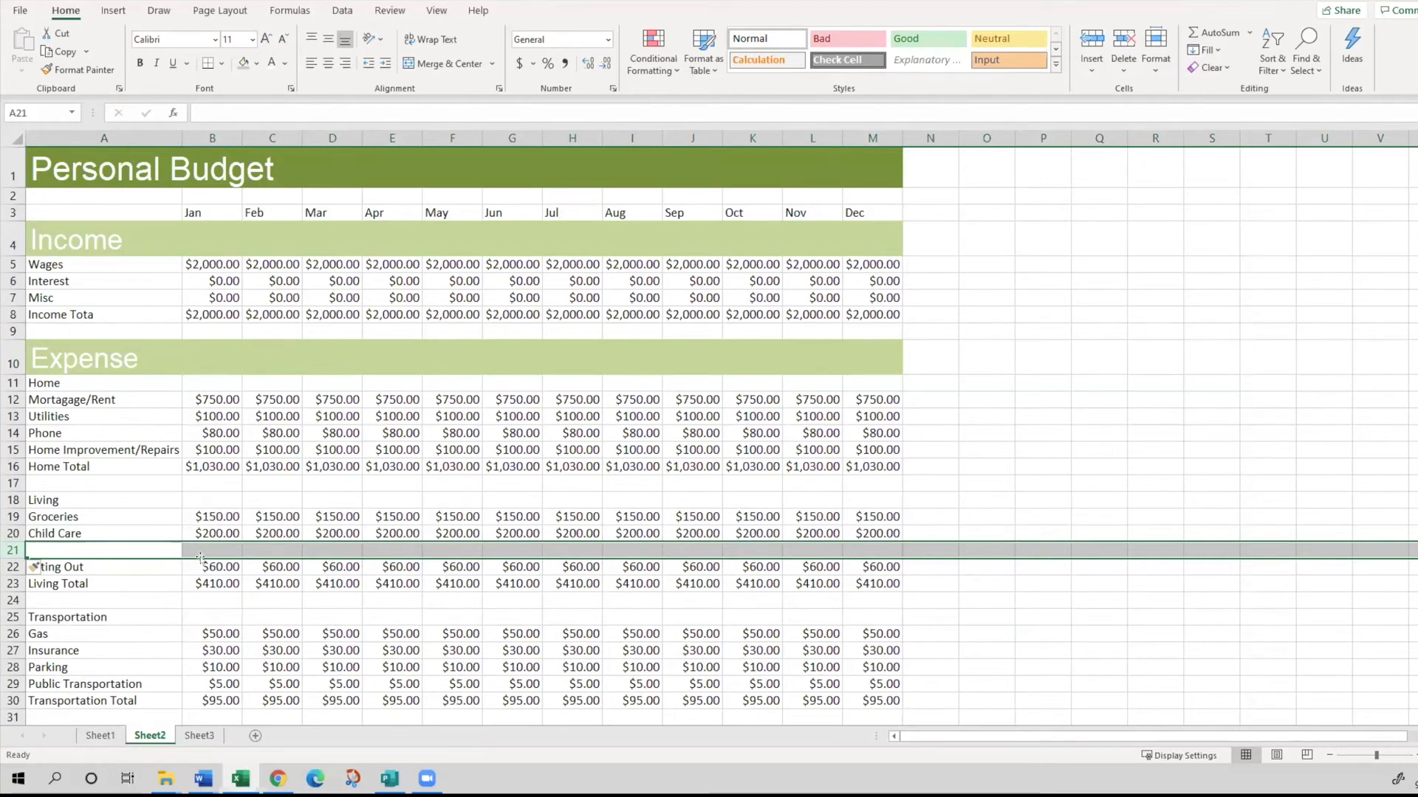
click(115, 548)
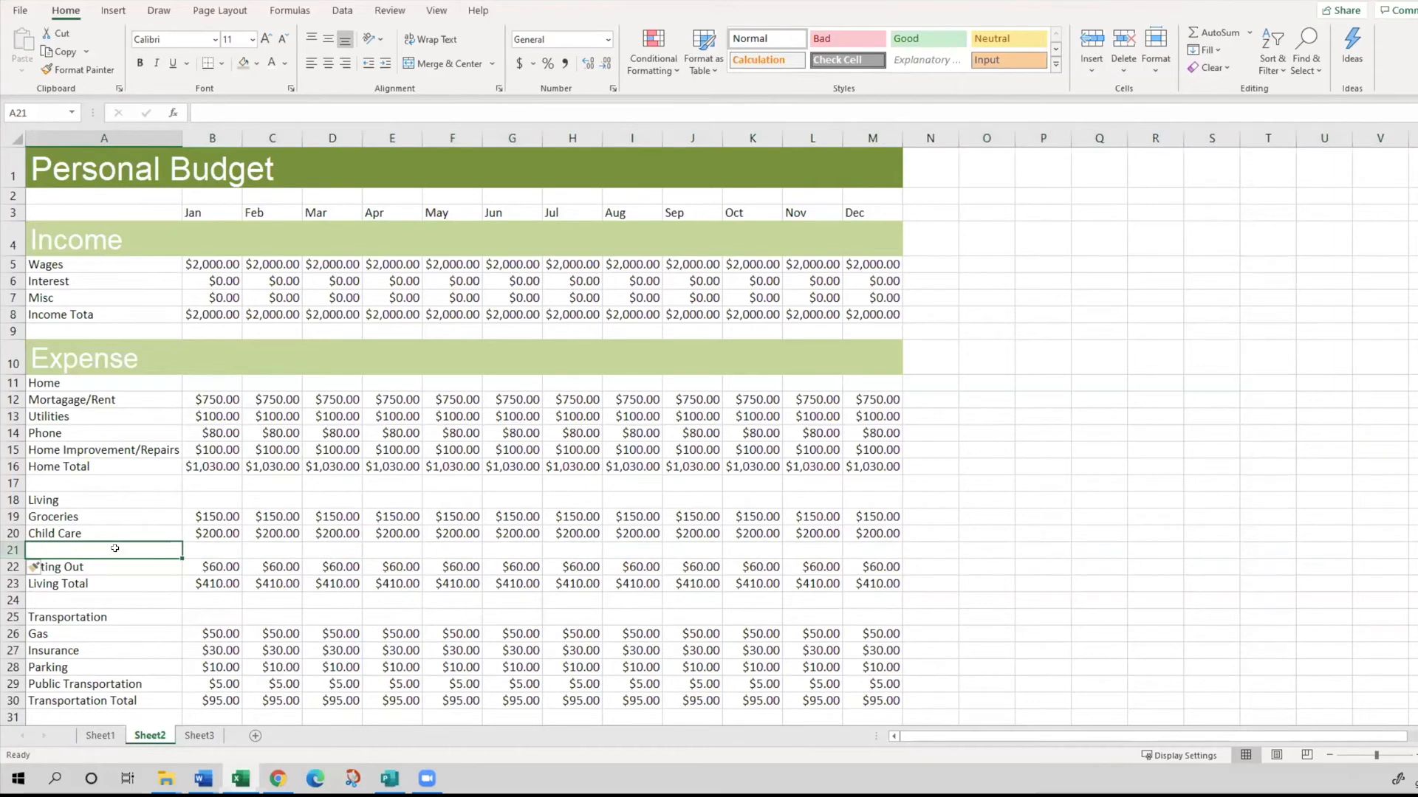
text(Clothing)
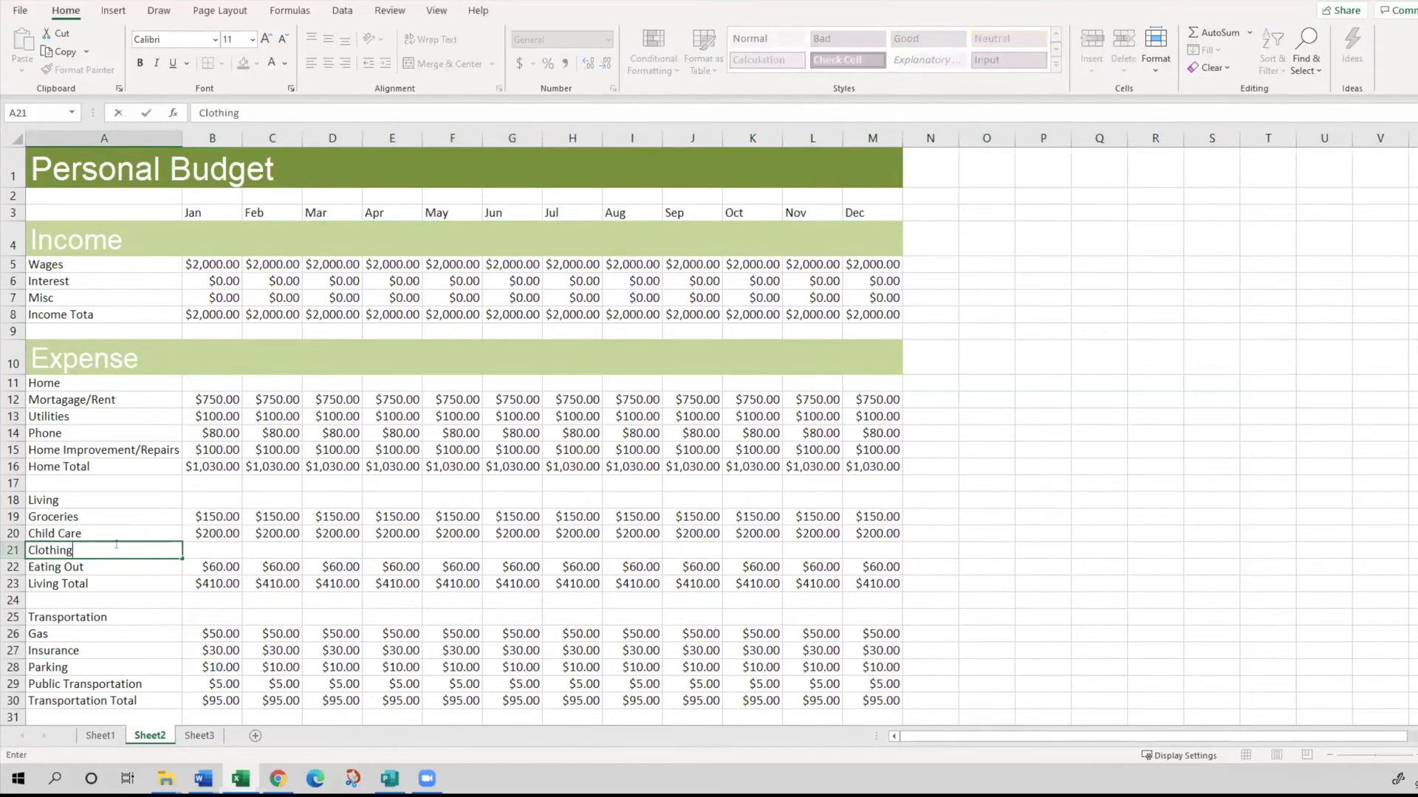
key(Tab)
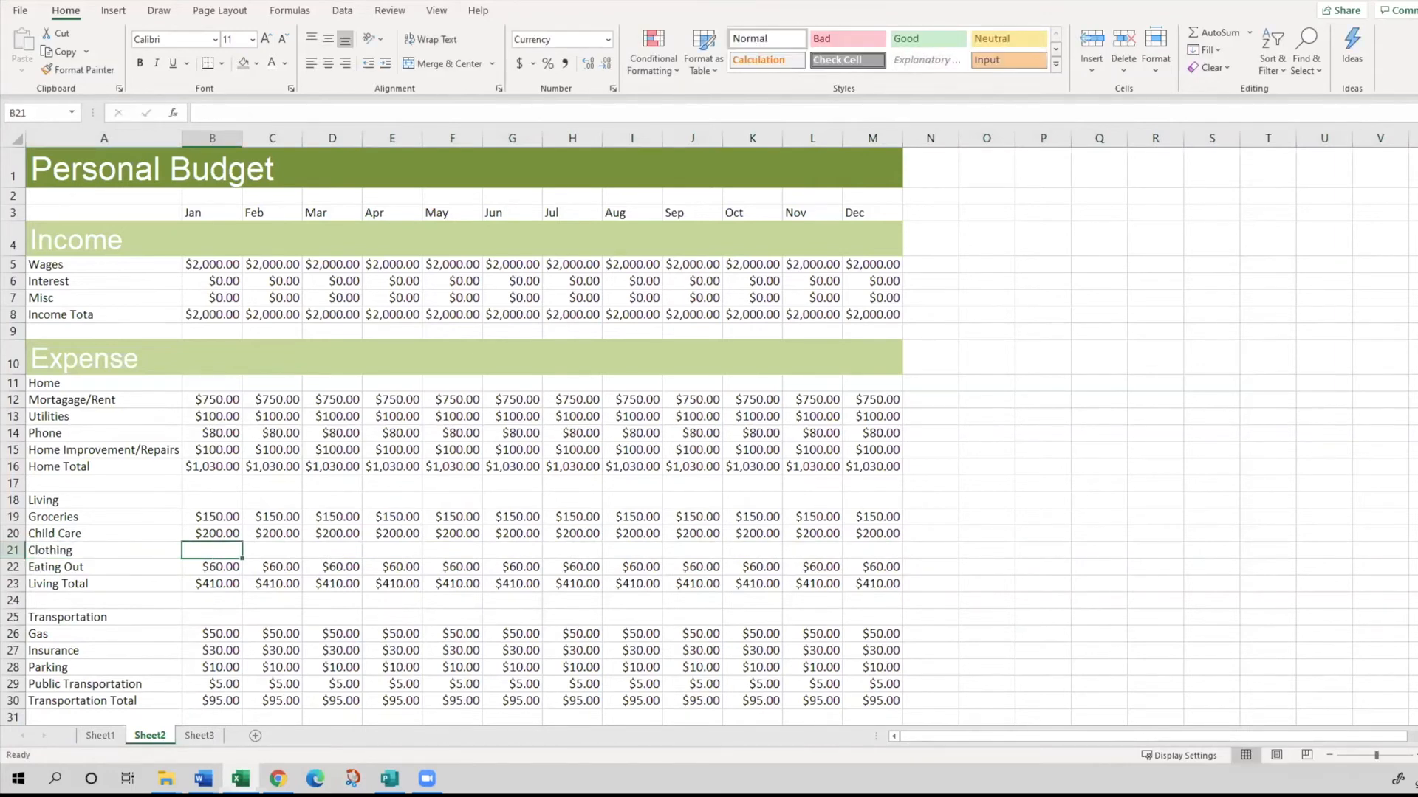
- Enter 100 as the January Clothing amount in B21
key(alt+Tab)
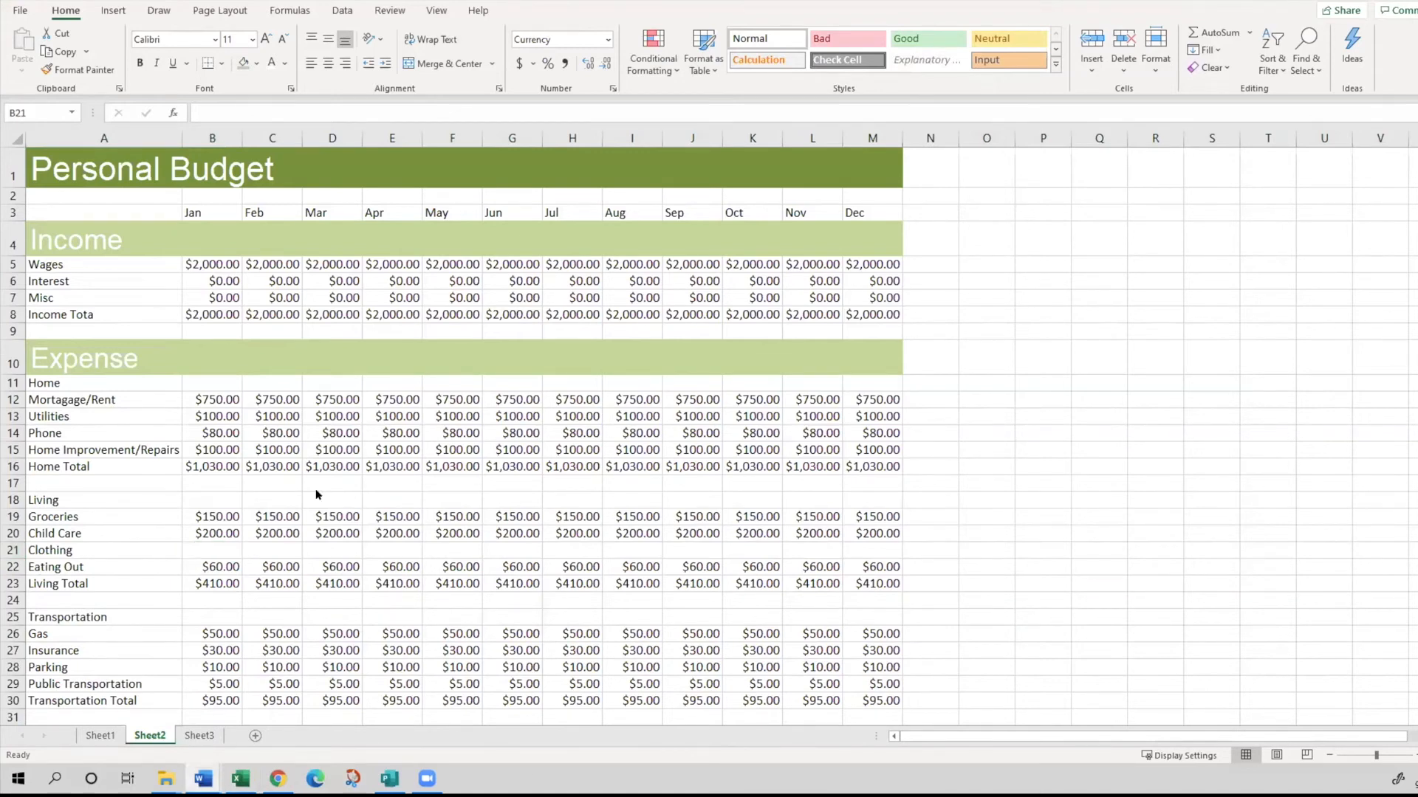
click(219, 556)
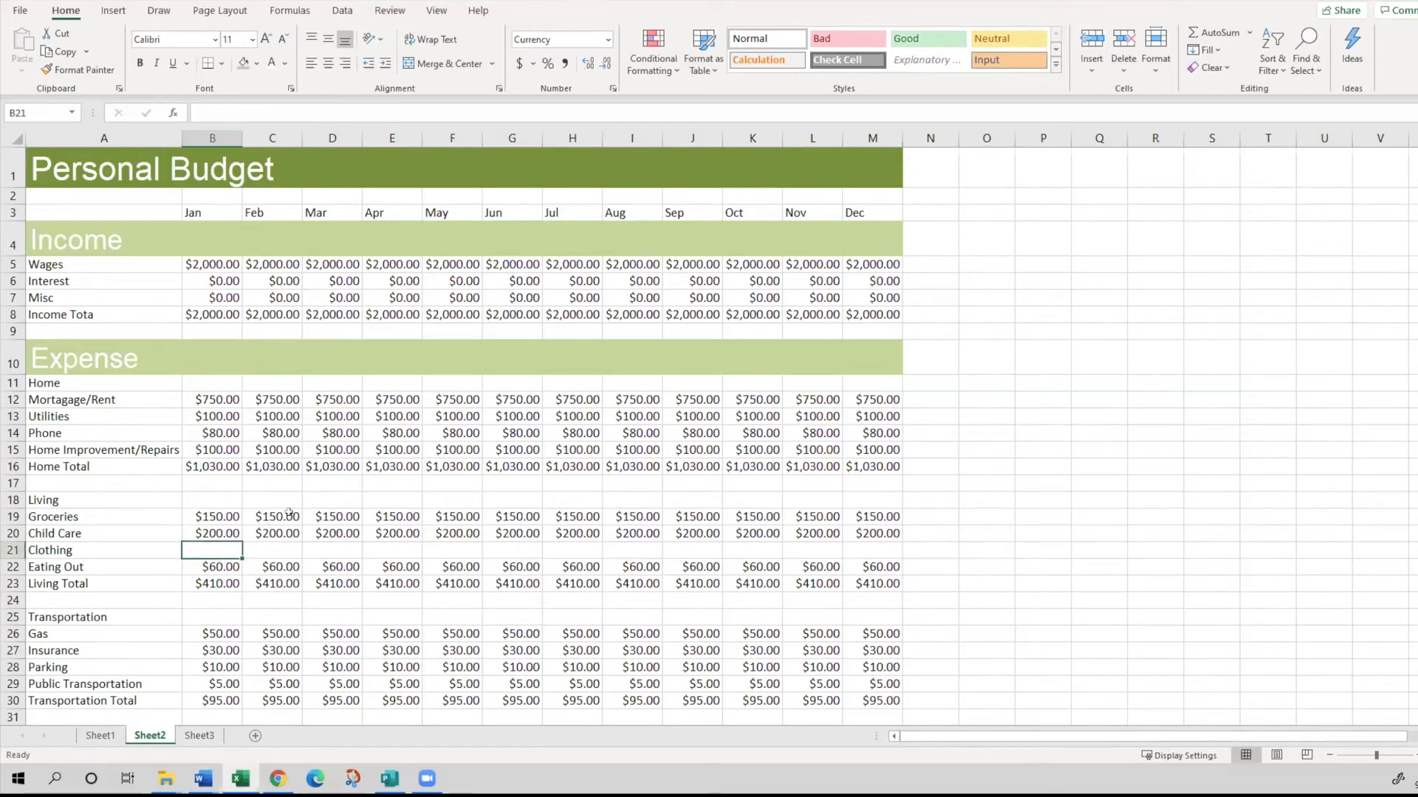
text(1)
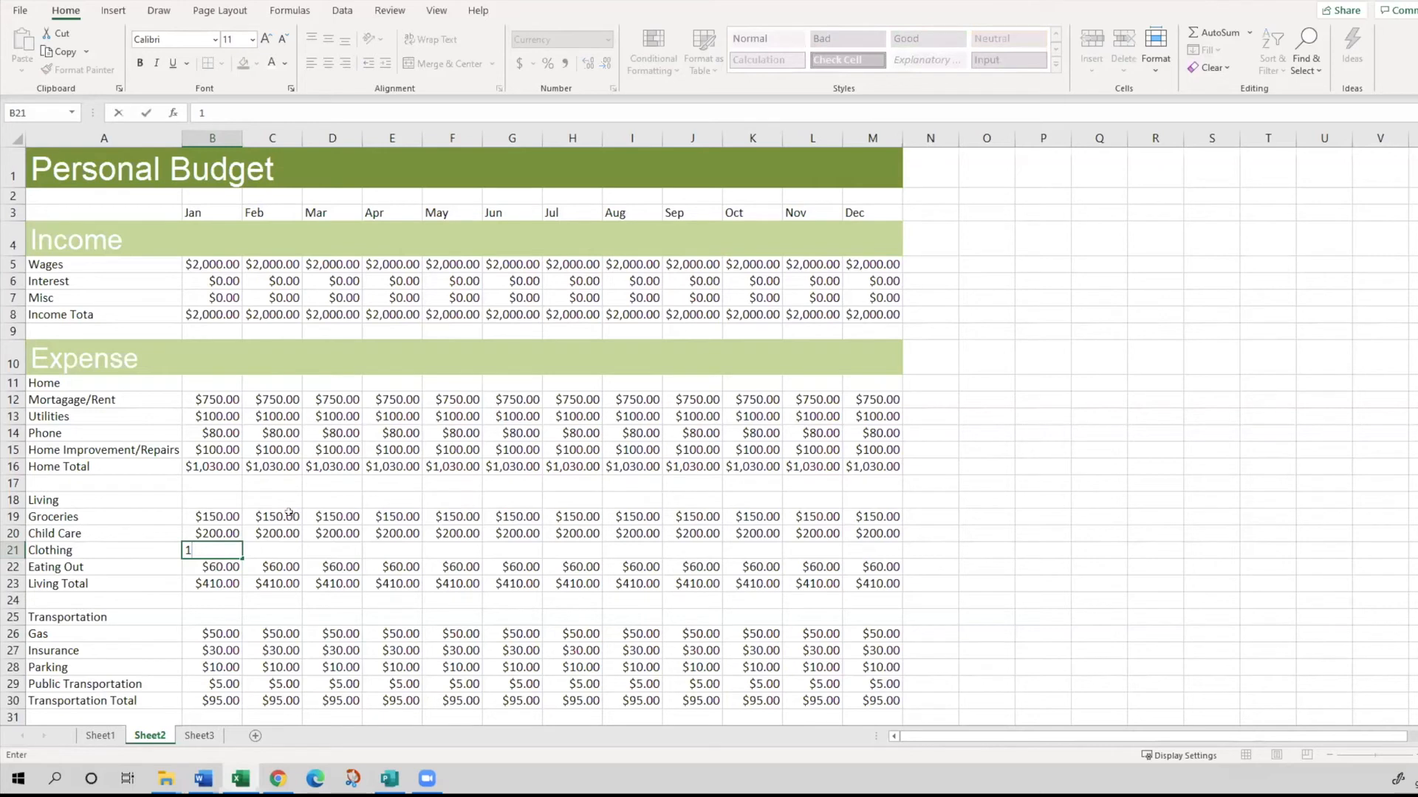
text(00)
key(Return)
click(215, 554)
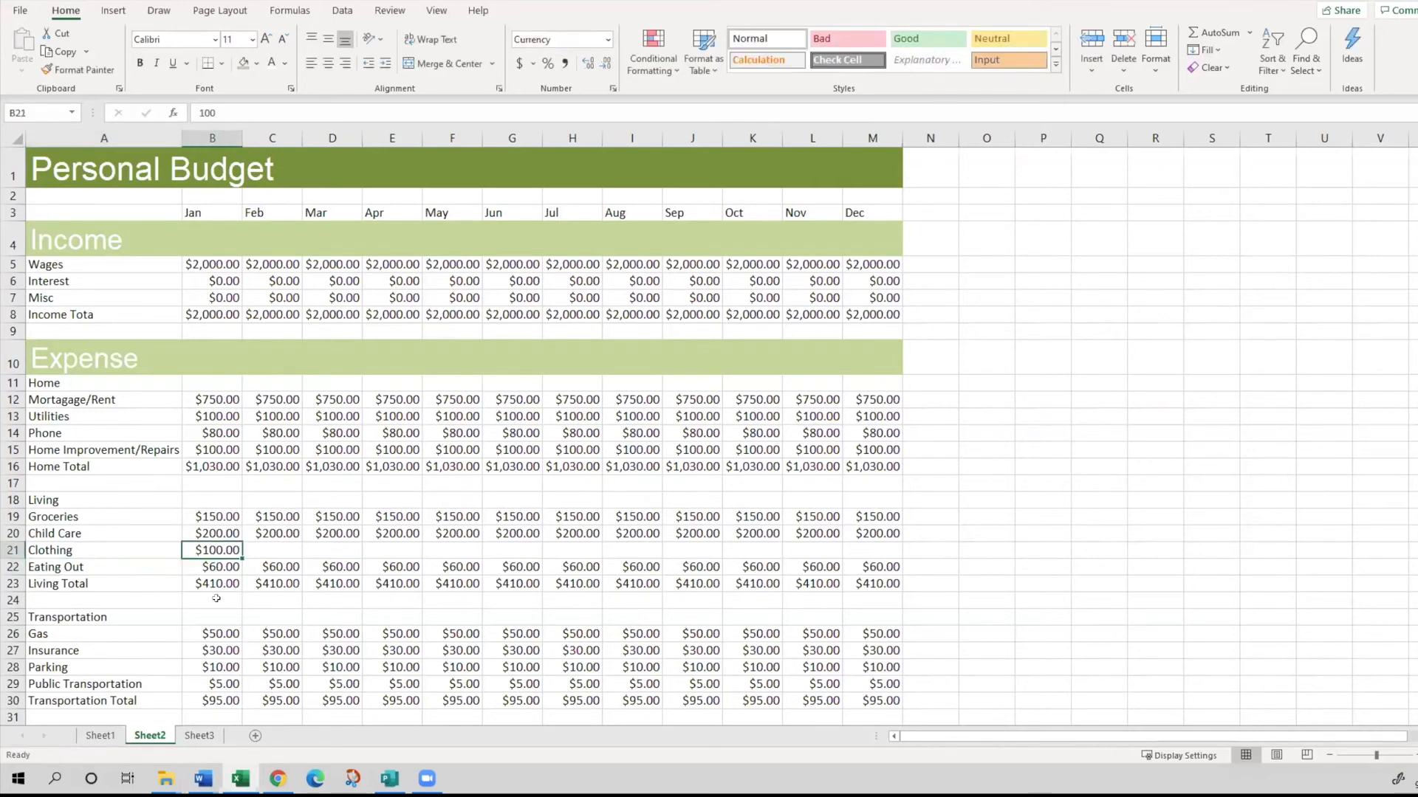
key(Tab)
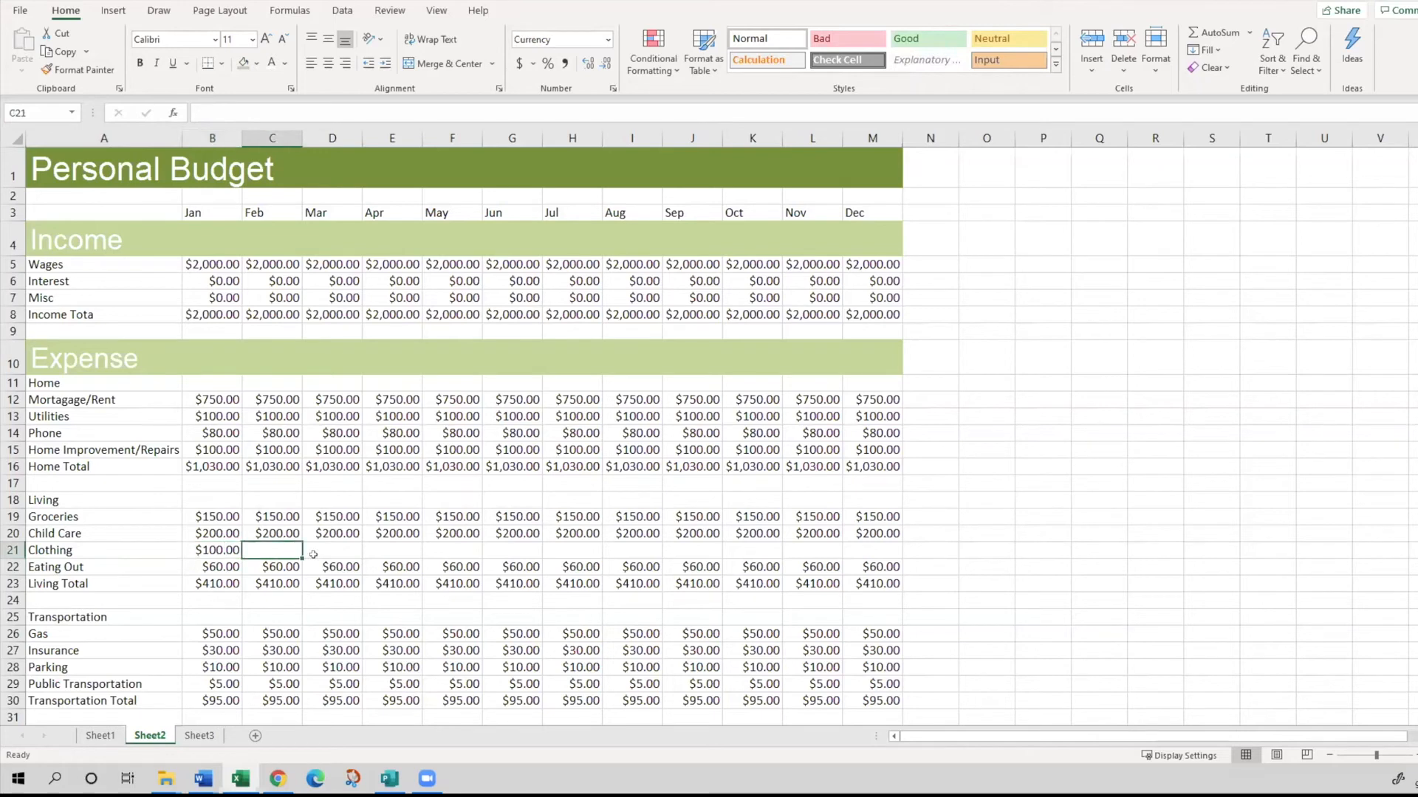
text(20)
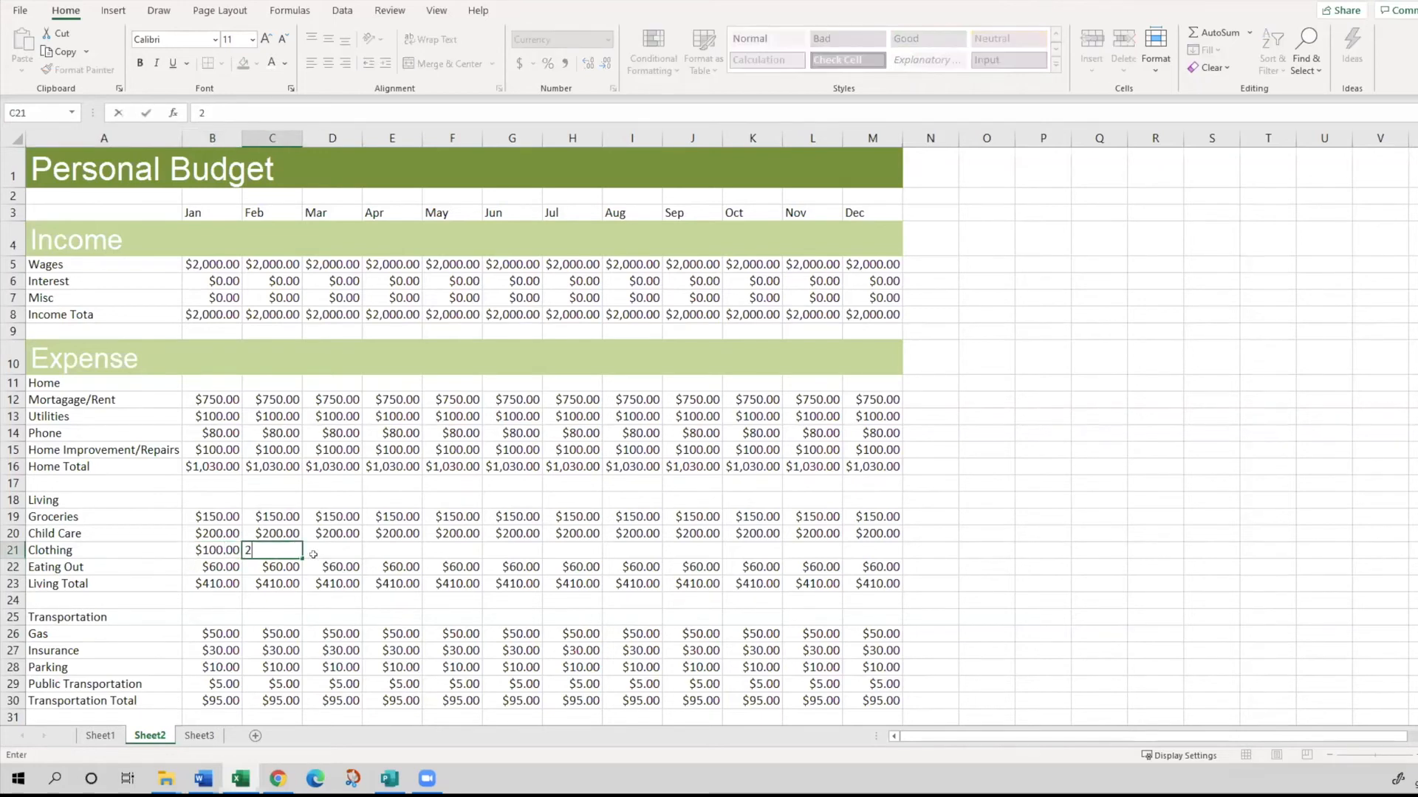
key(Return)
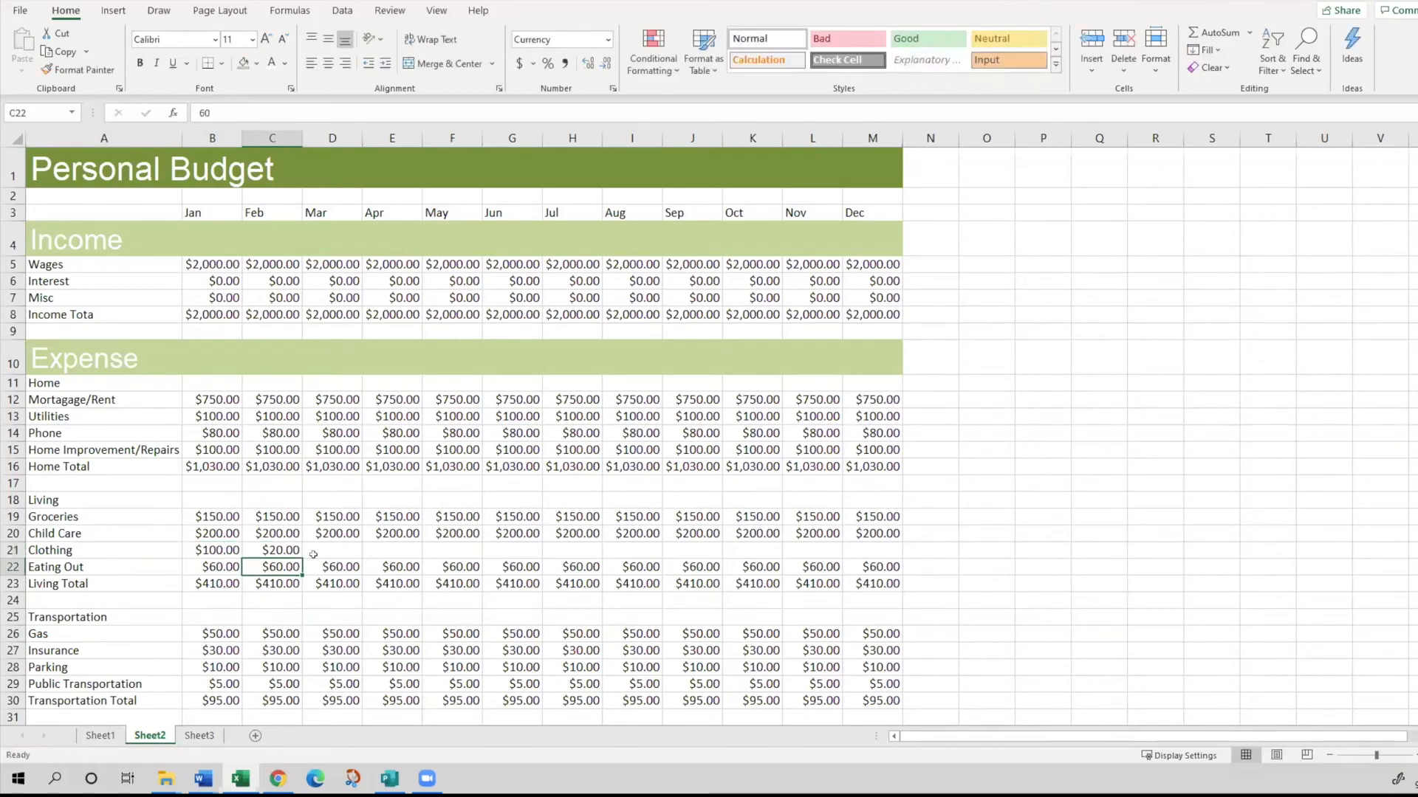
- Enter 100 as the Clothing amount for March in D21 and for February in C21
click(313, 555)
text(100)
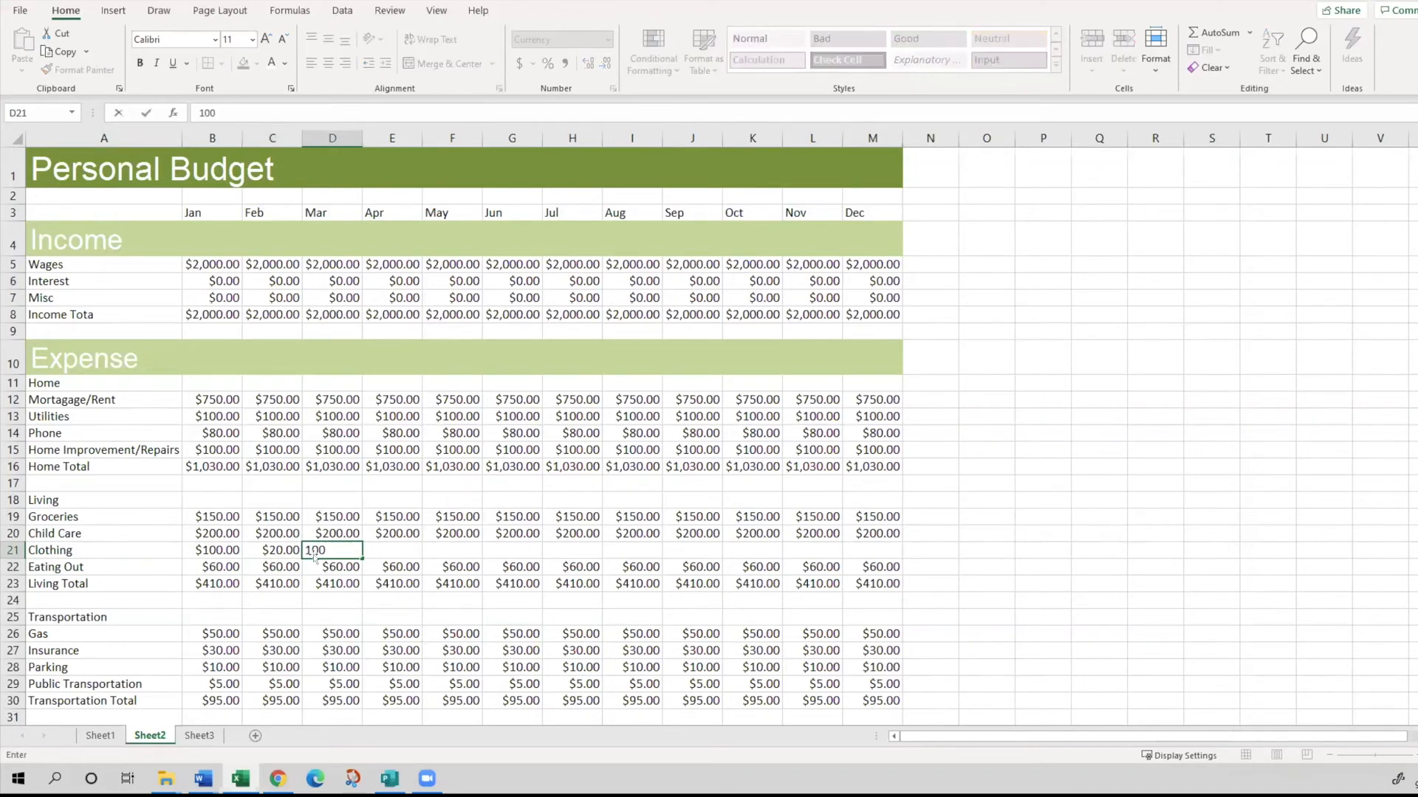
key(Return)
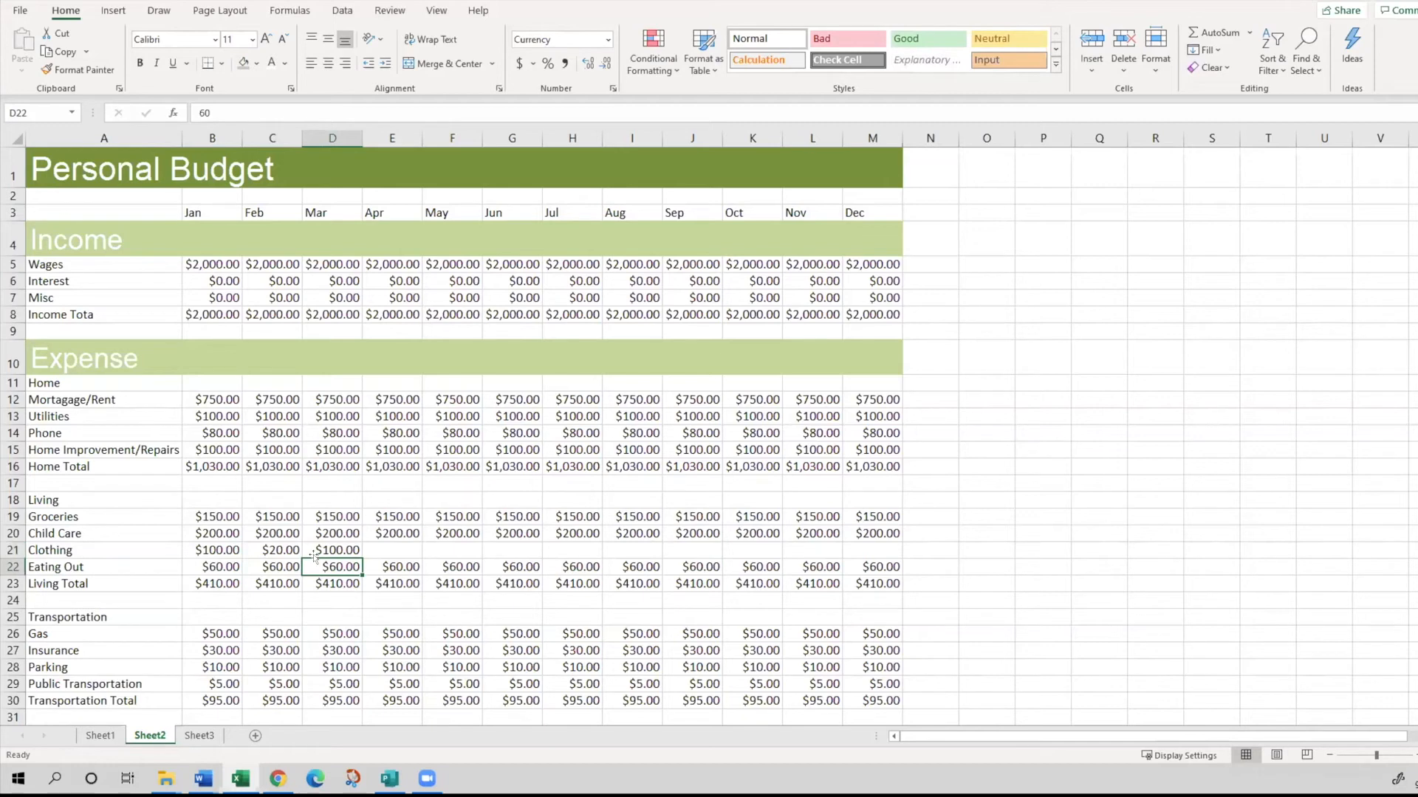
click(274, 550)
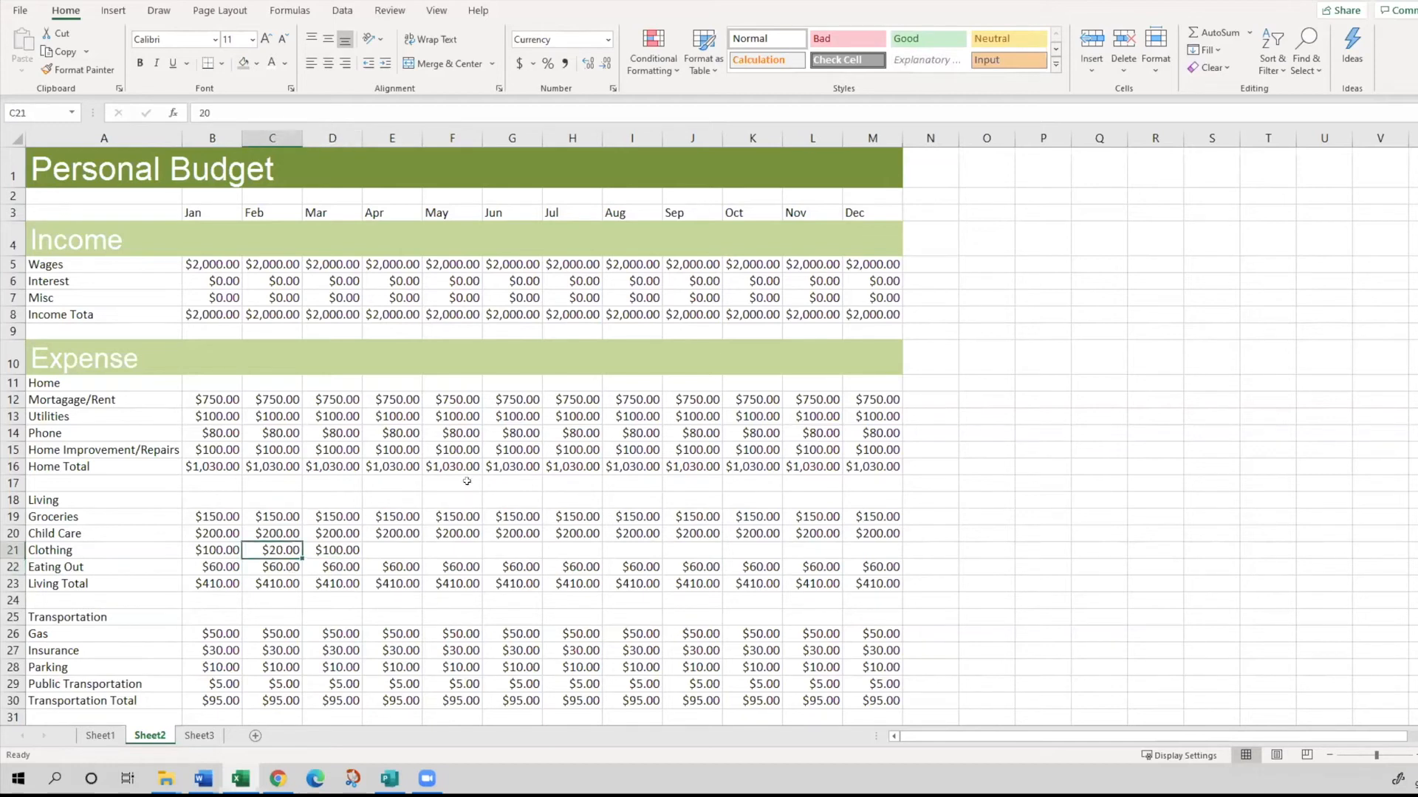
text(100)
key(Return)
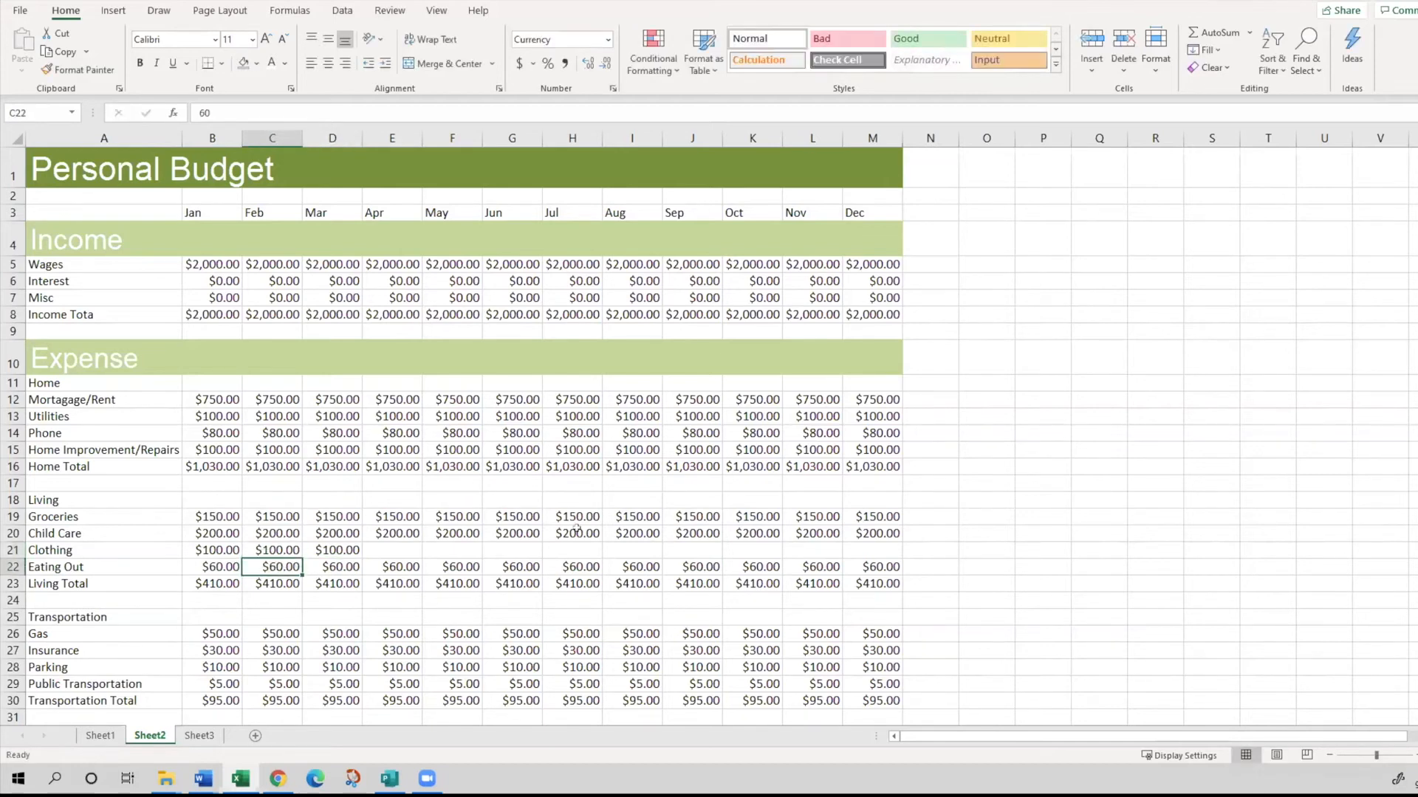
- Fill the March Clothing amount from D21 across the remaining months to December in M21
click(214, 550)
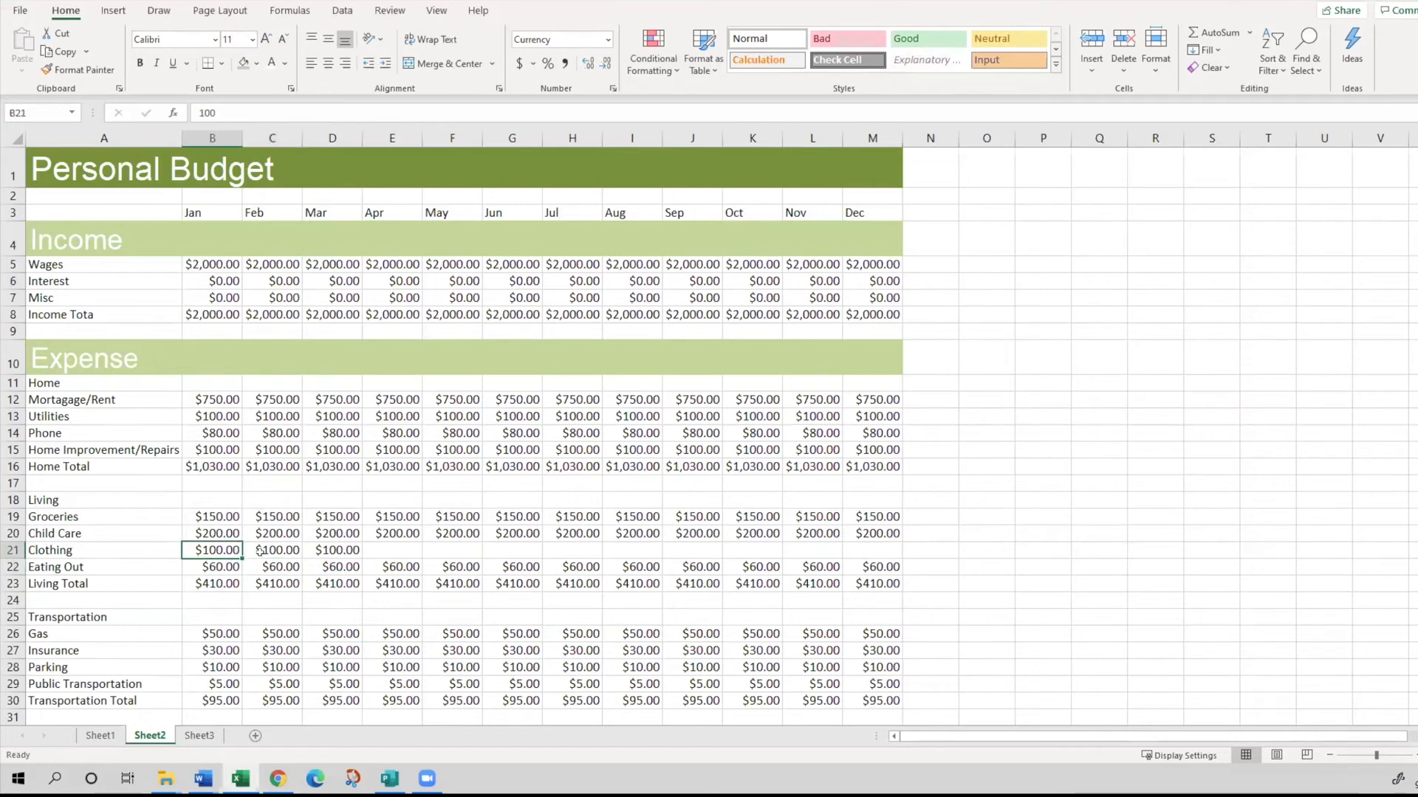
click(337, 550)
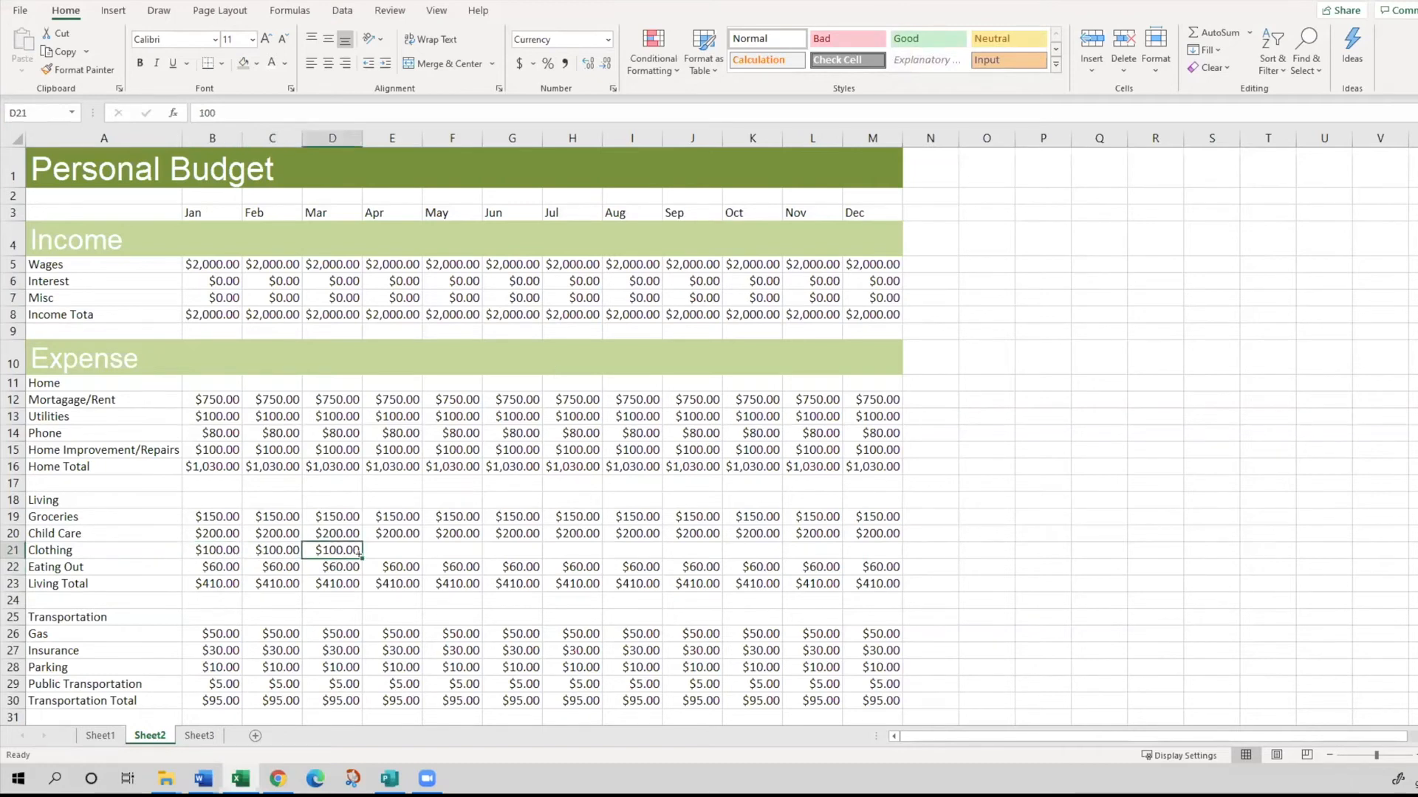
drag(361, 556, 879, 563)
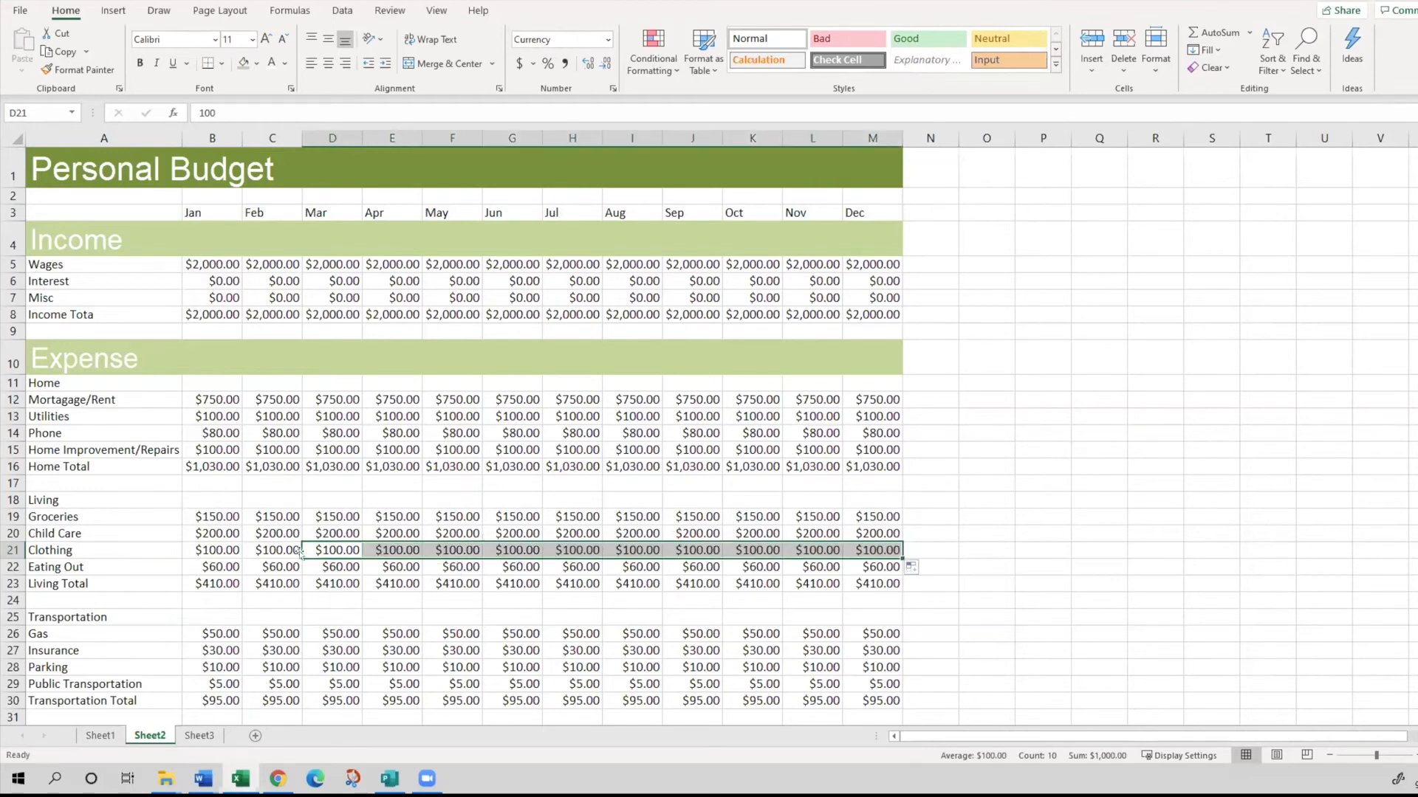
- Examine the January Living Total formula in B23 to see which expense cells it adds up
key(alt+Tab)
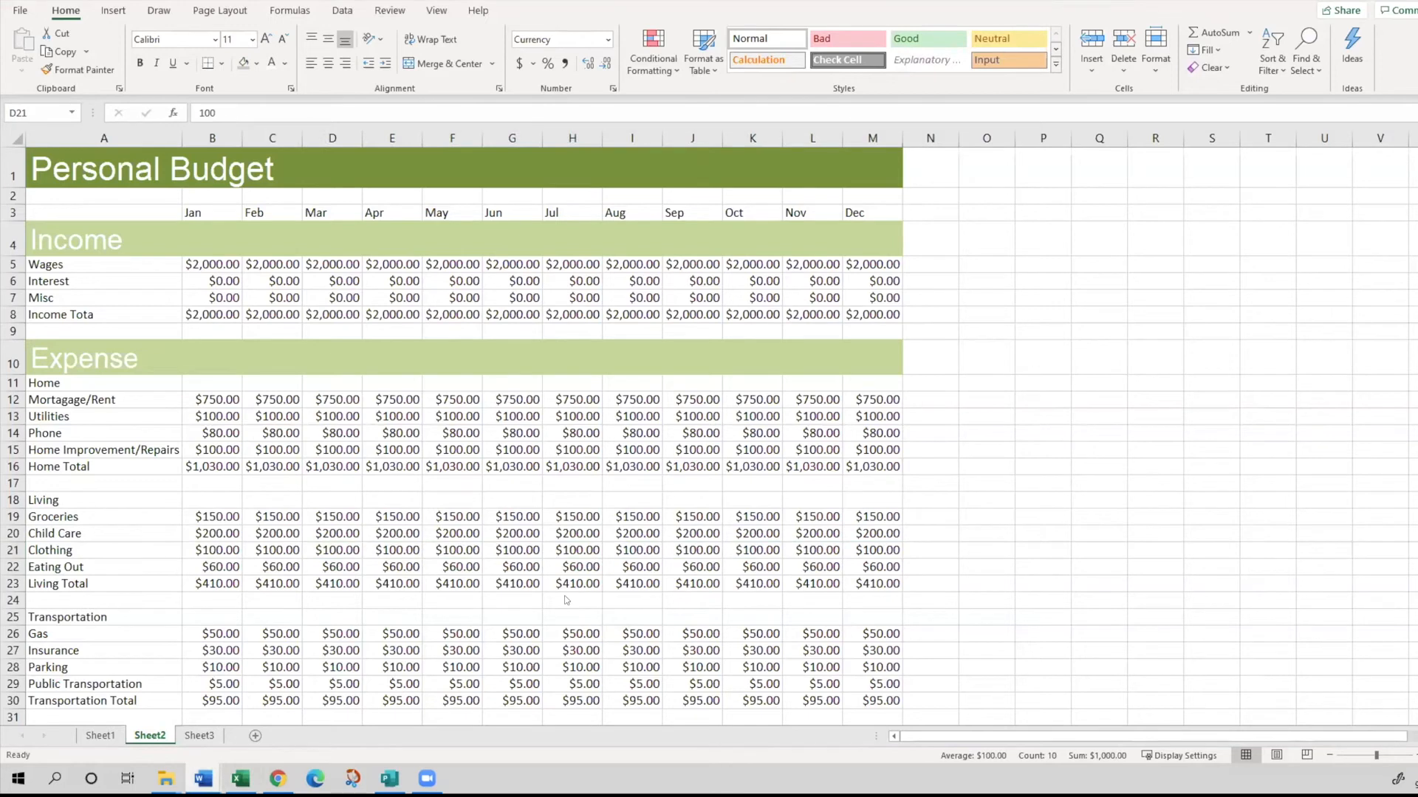
key(alt+Tab)
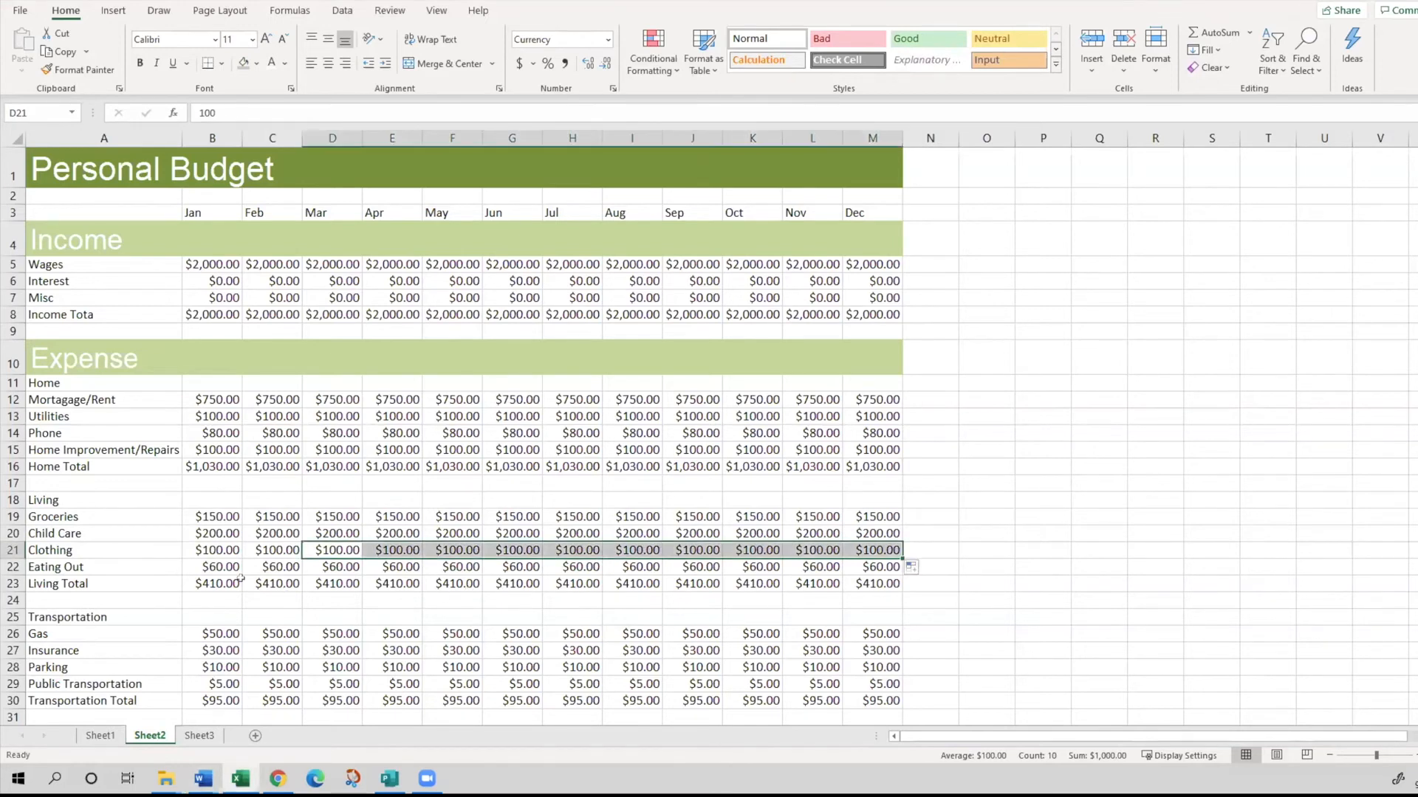
click(214, 584)
text(=B19+B20+B22)
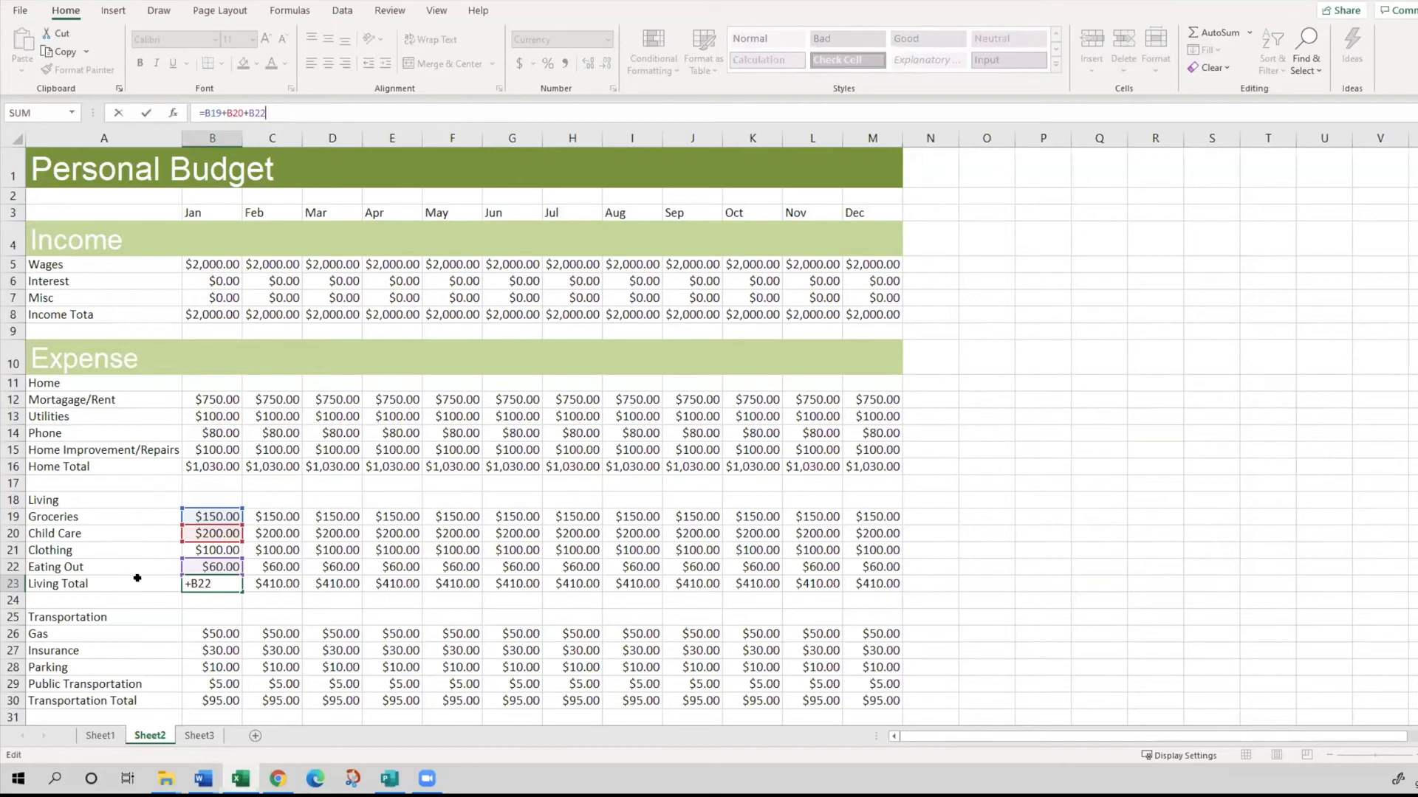
key(Return)
click(214, 583)
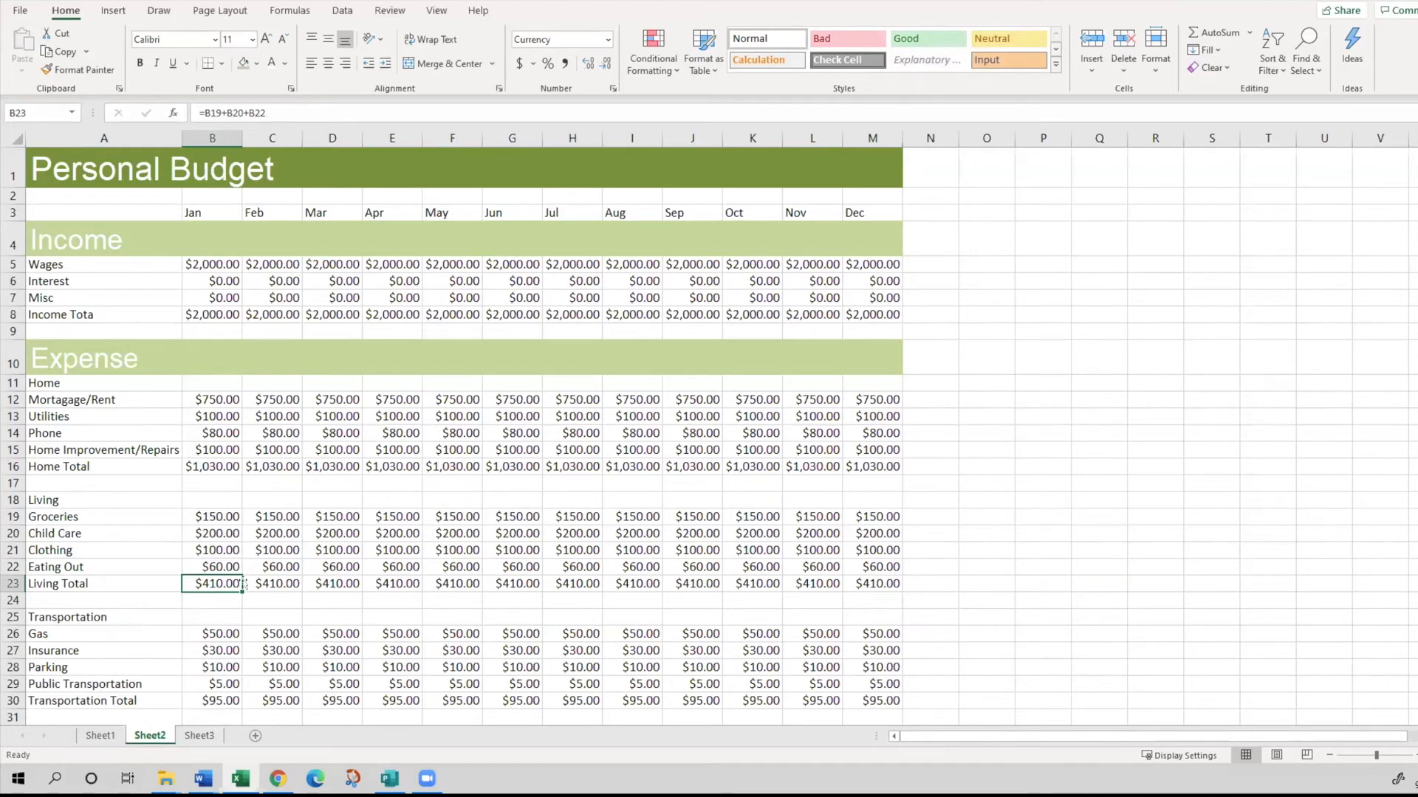
click(210, 566)
- Clear the Living Total formulas in B23:M23 and total B19:B22 in B23 with AutoSum
click(215, 577)
drag(241, 589, 895, 584)
key(Delete)
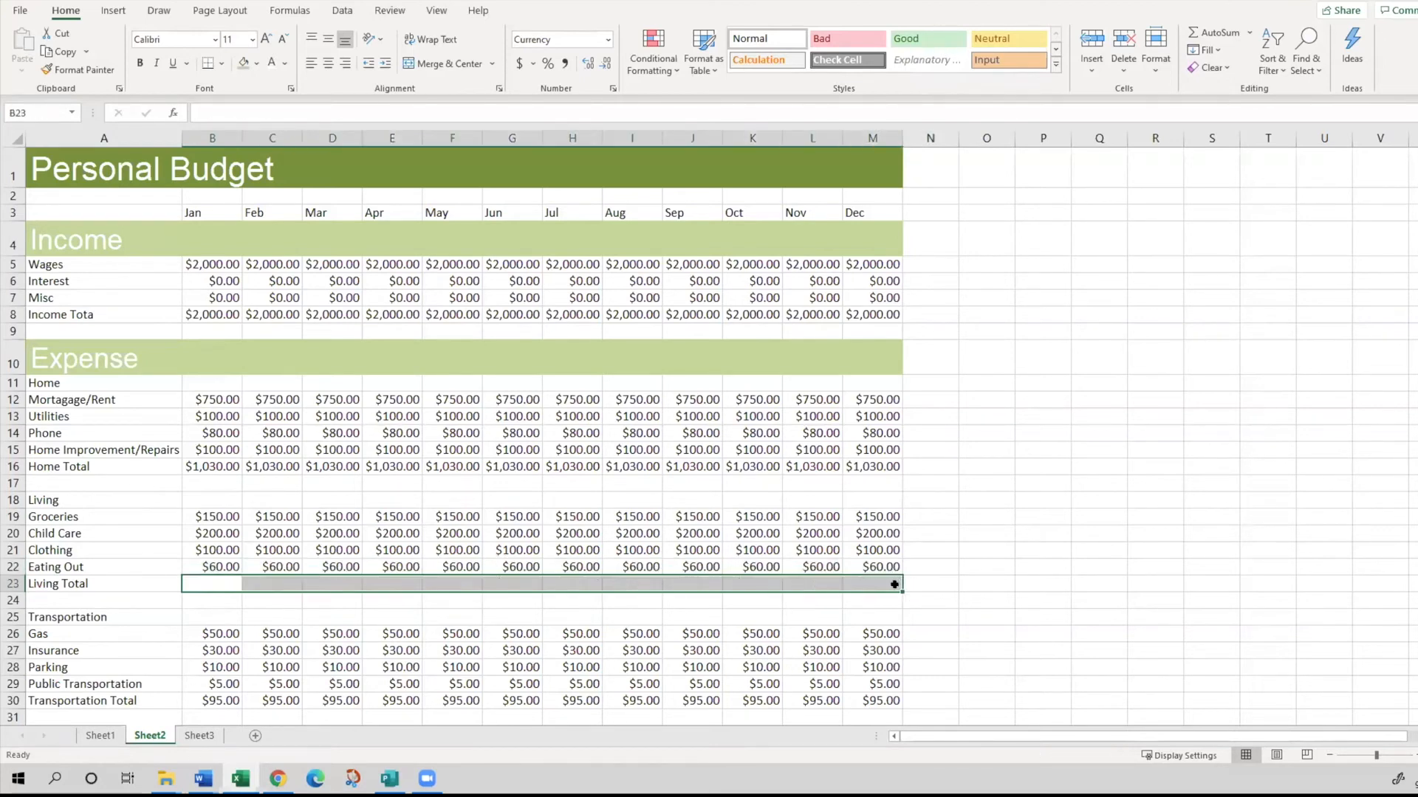
click(212, 579)
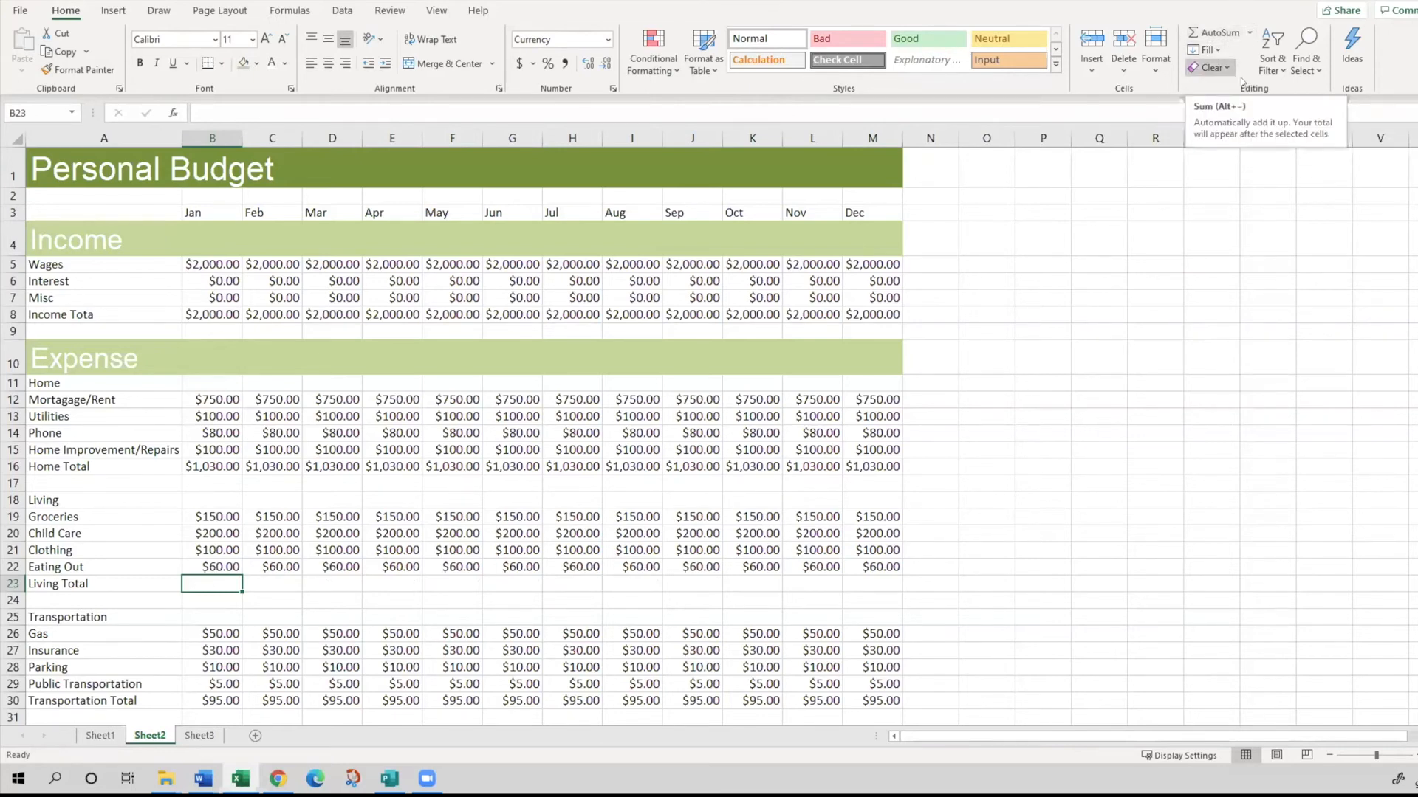
click(1218, 32)
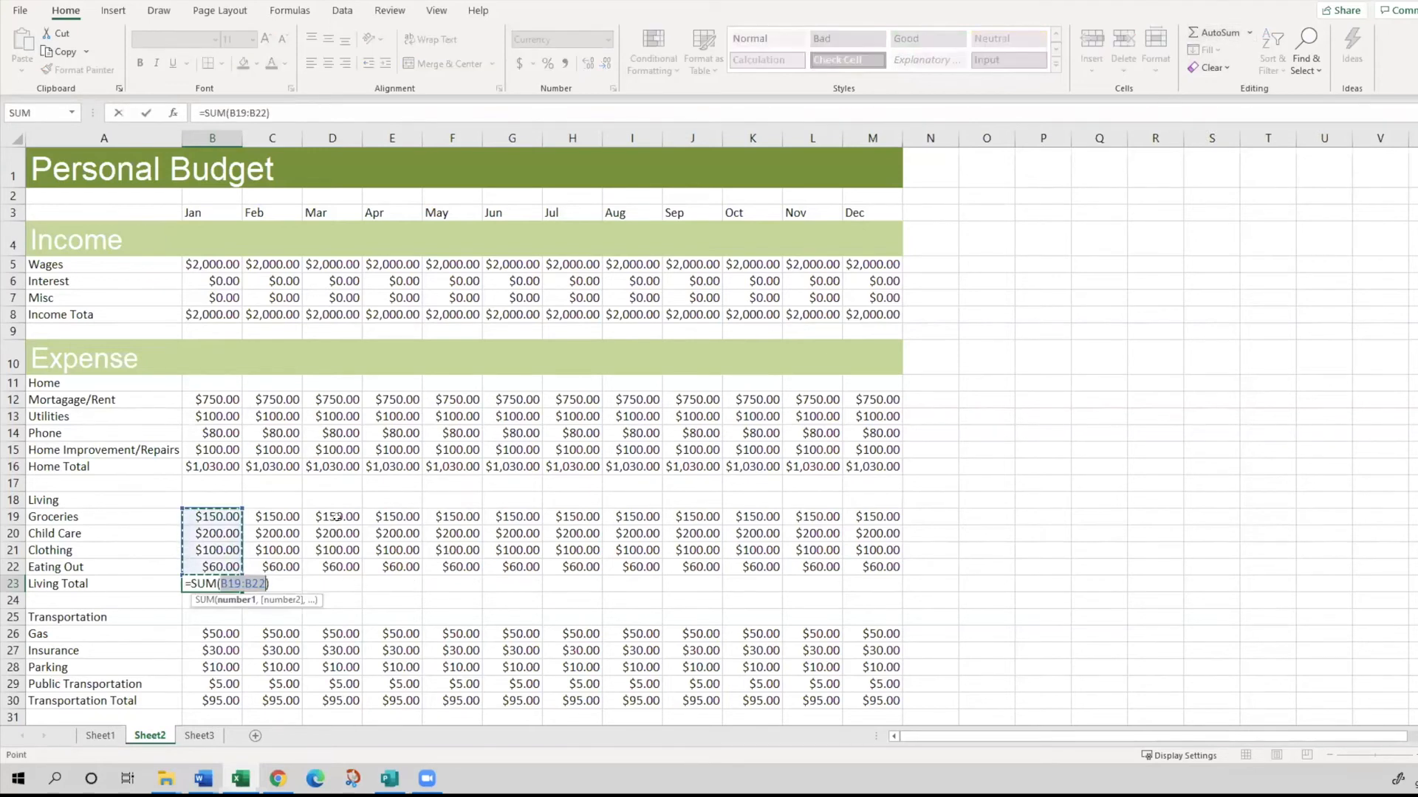
key(ctrl+Return)
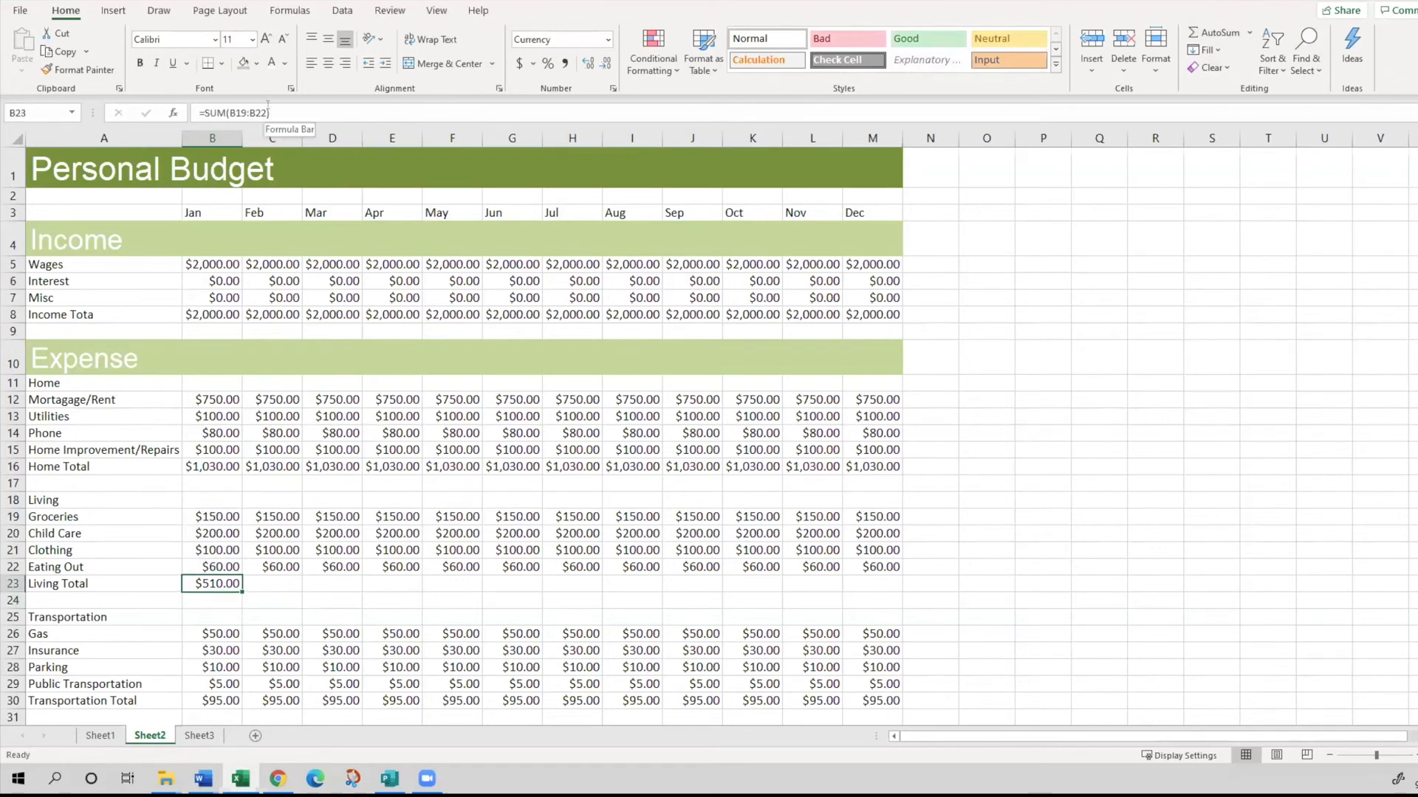
- Copy the January Living Total SUM formula from B23 across the other months to M23
click(212, 515)
drag(212, 515, 215, 567)
click(214, 584)
click(325, 113)
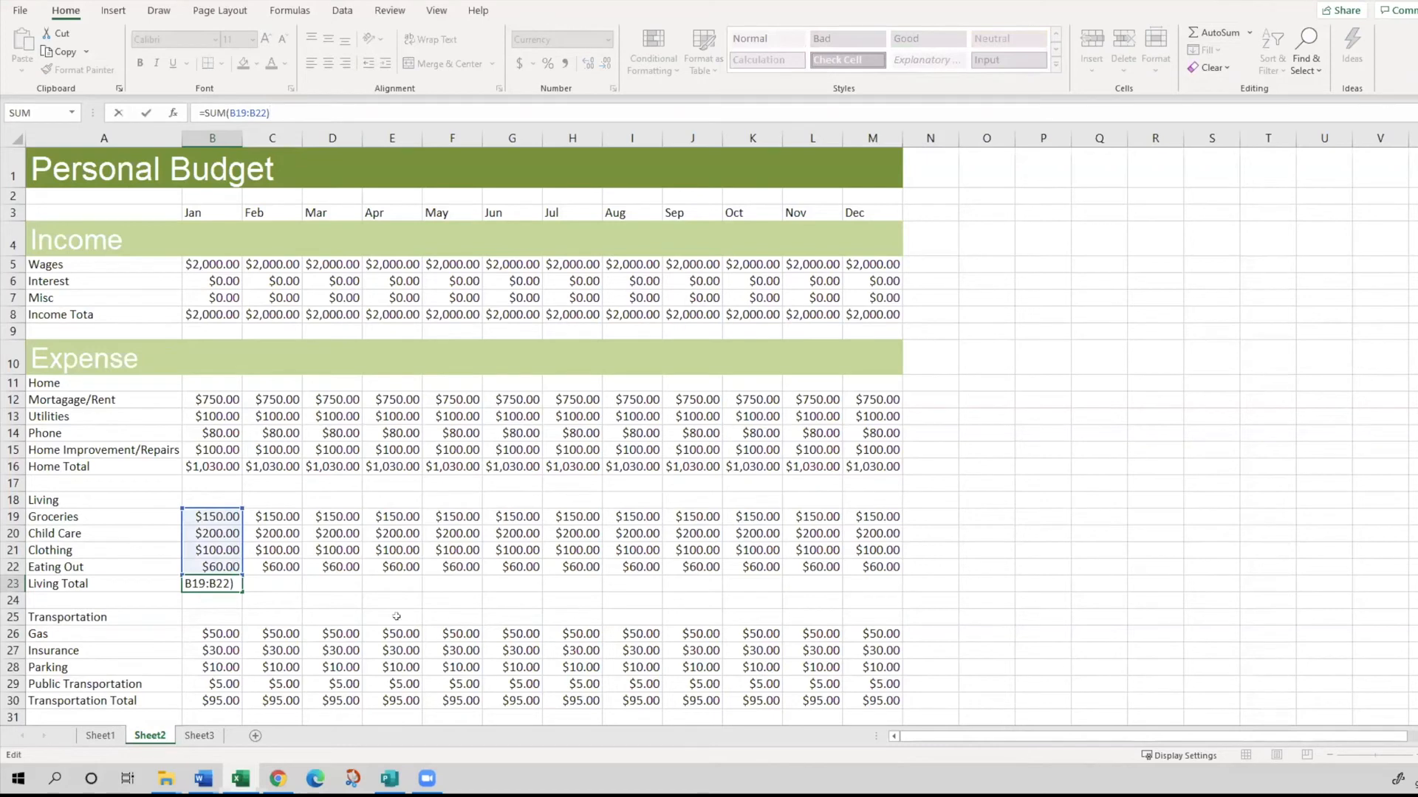
click(309, 545)
click(207, 582)
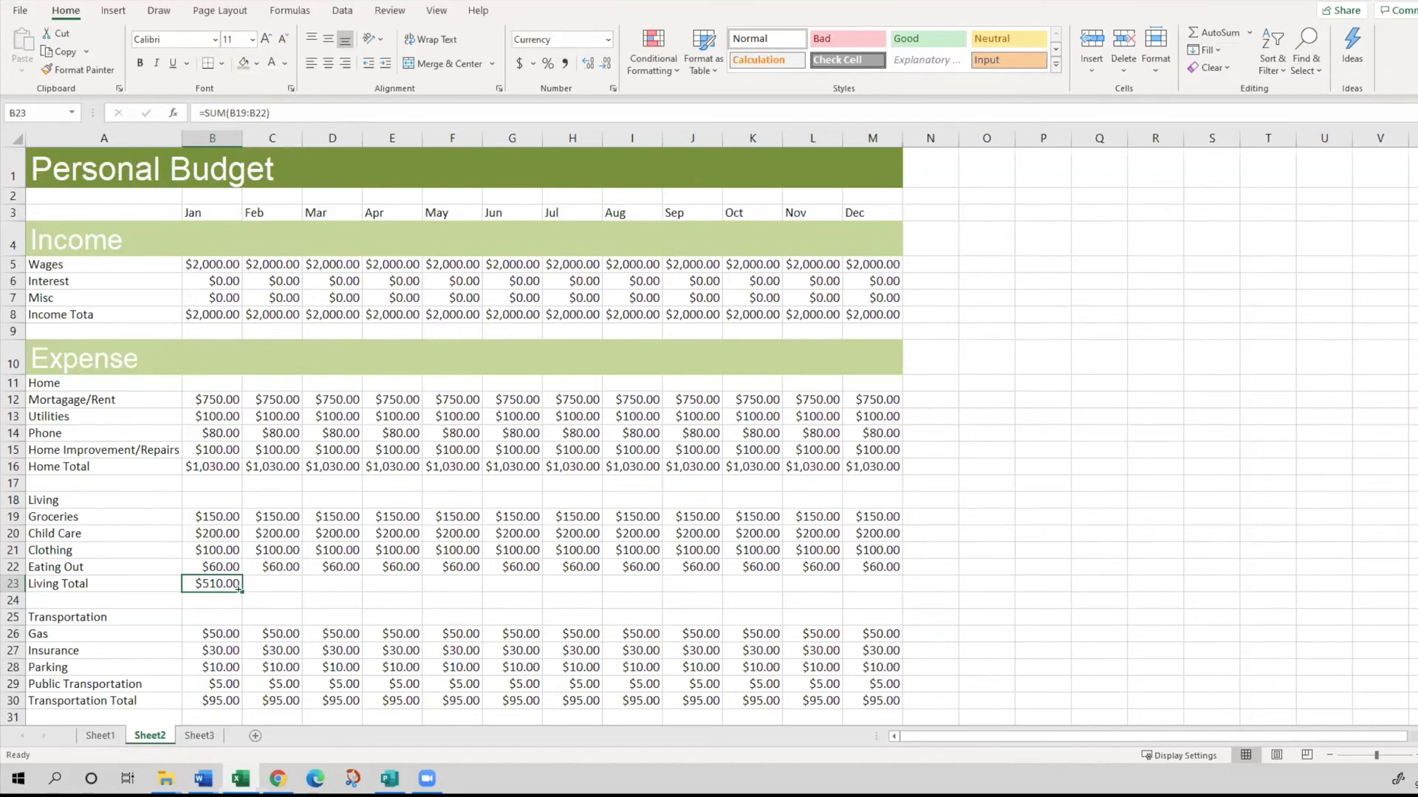
drag(238, 589, 238, 589)
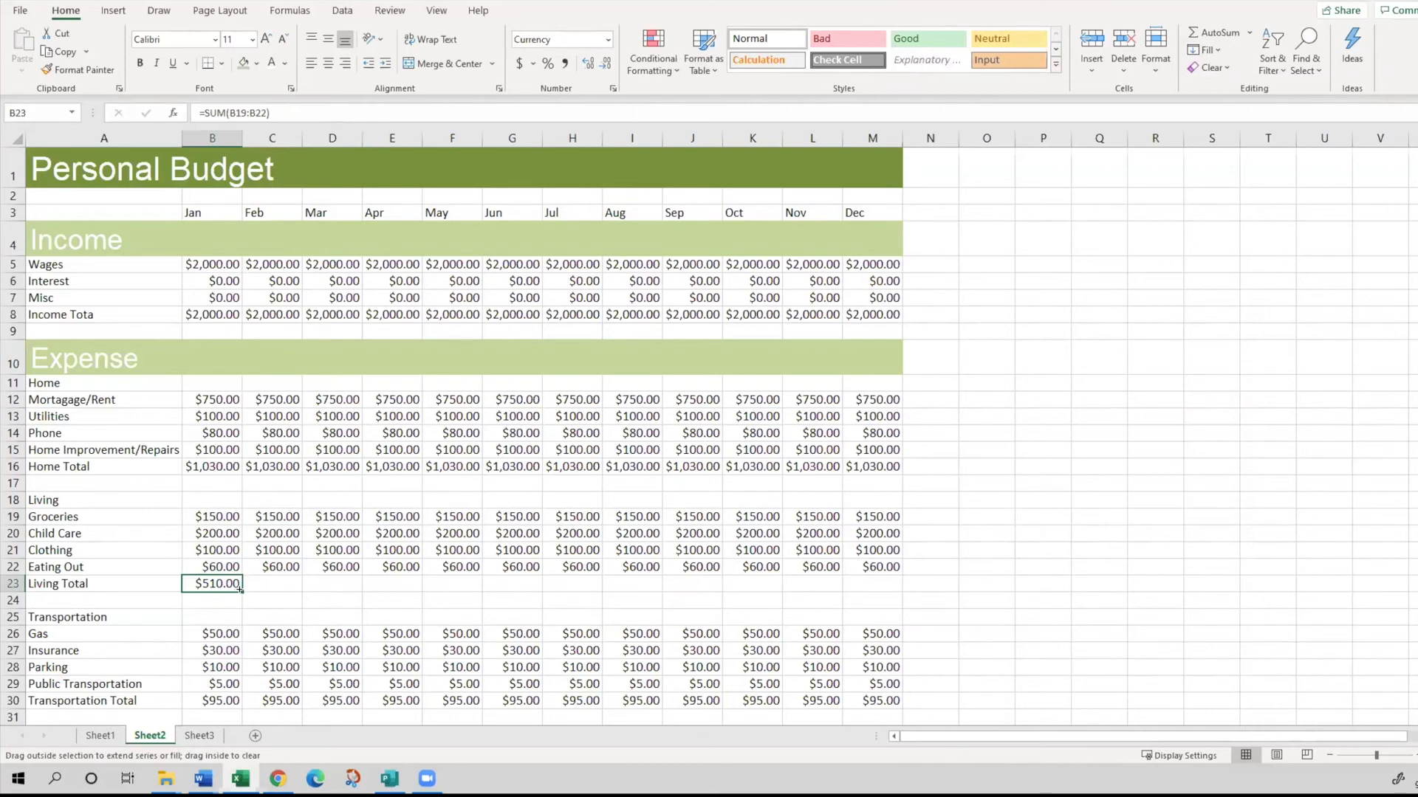
drag(240, 589, 890, 591)
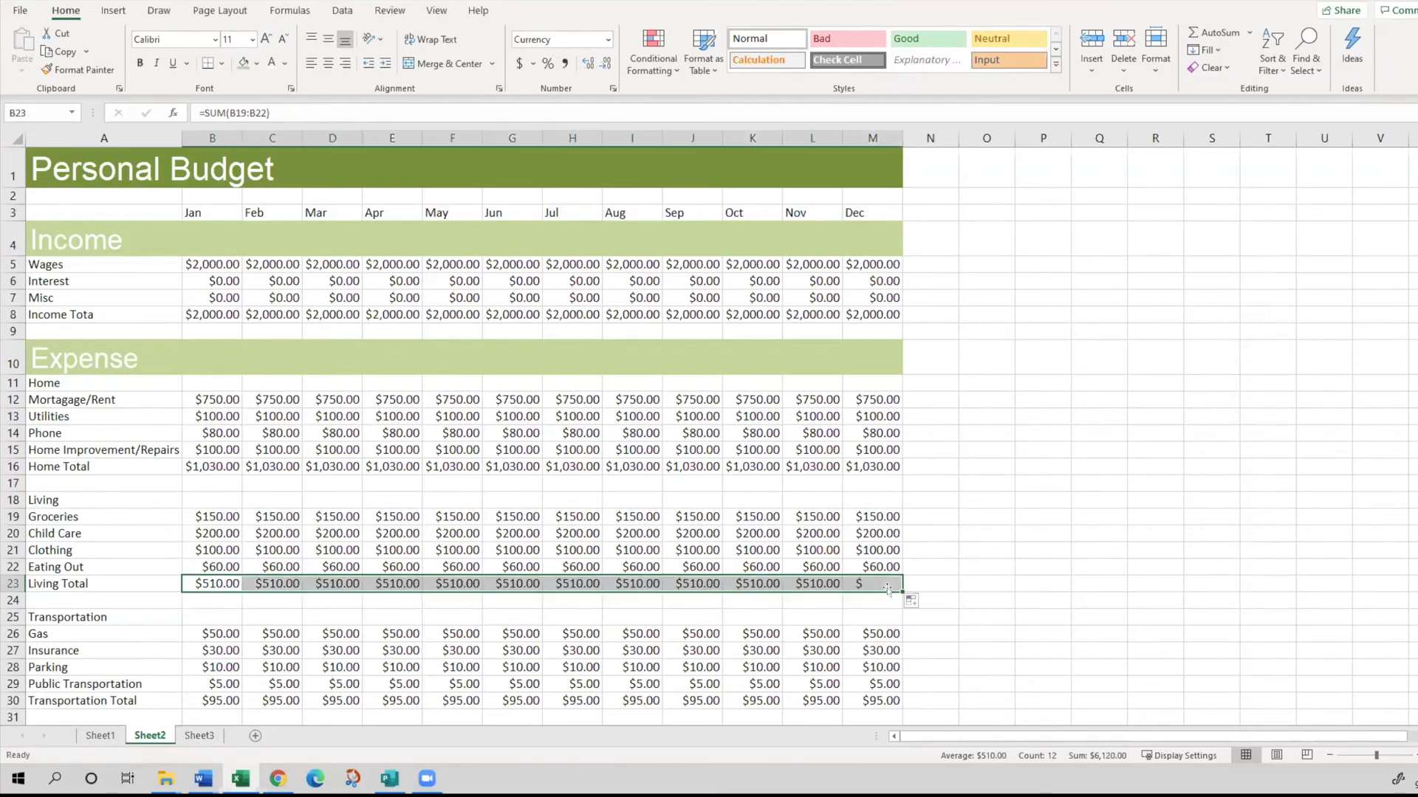
- Examine the February and April Living Total formulas in C23 and E23 to see which expense cells each adds up
click(287, 578)
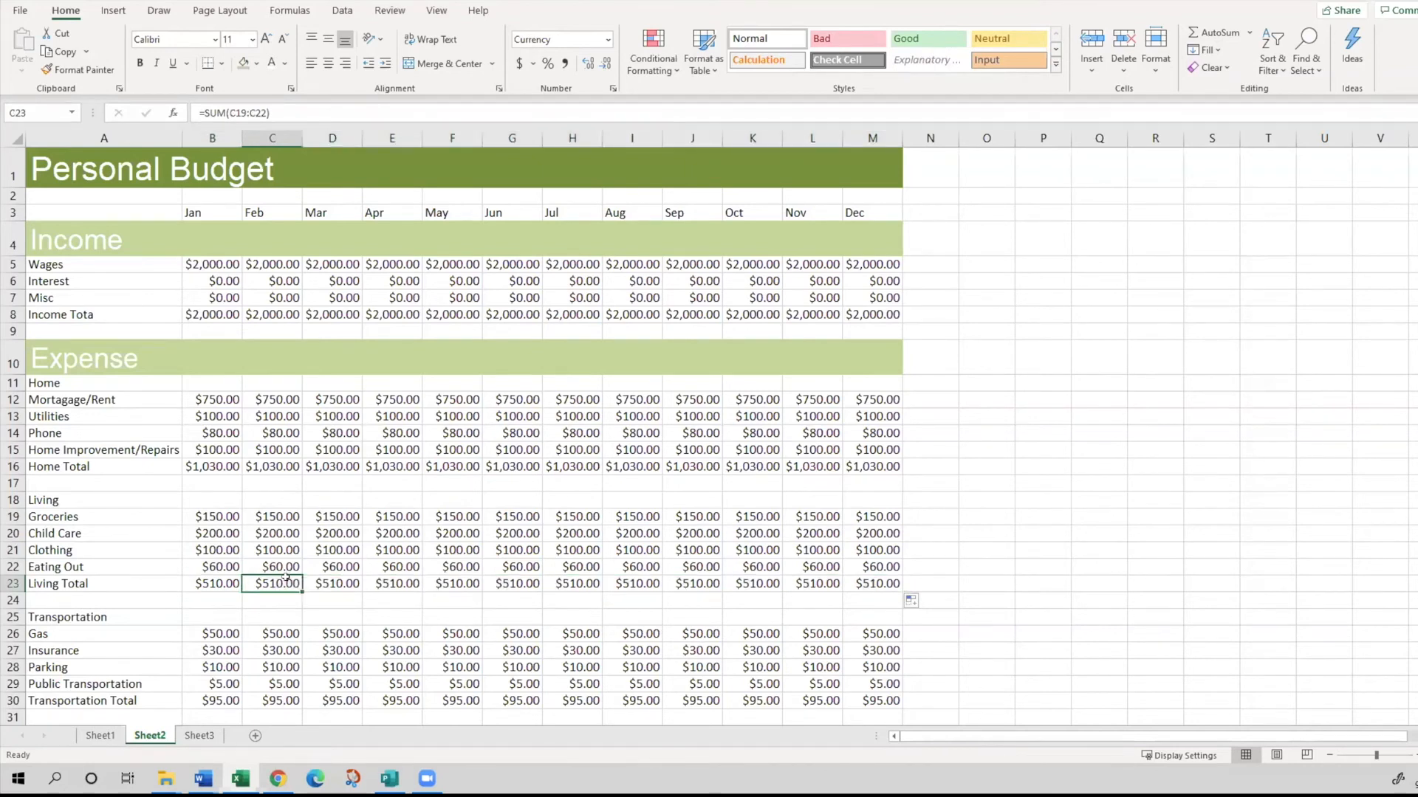
click(384, 585)
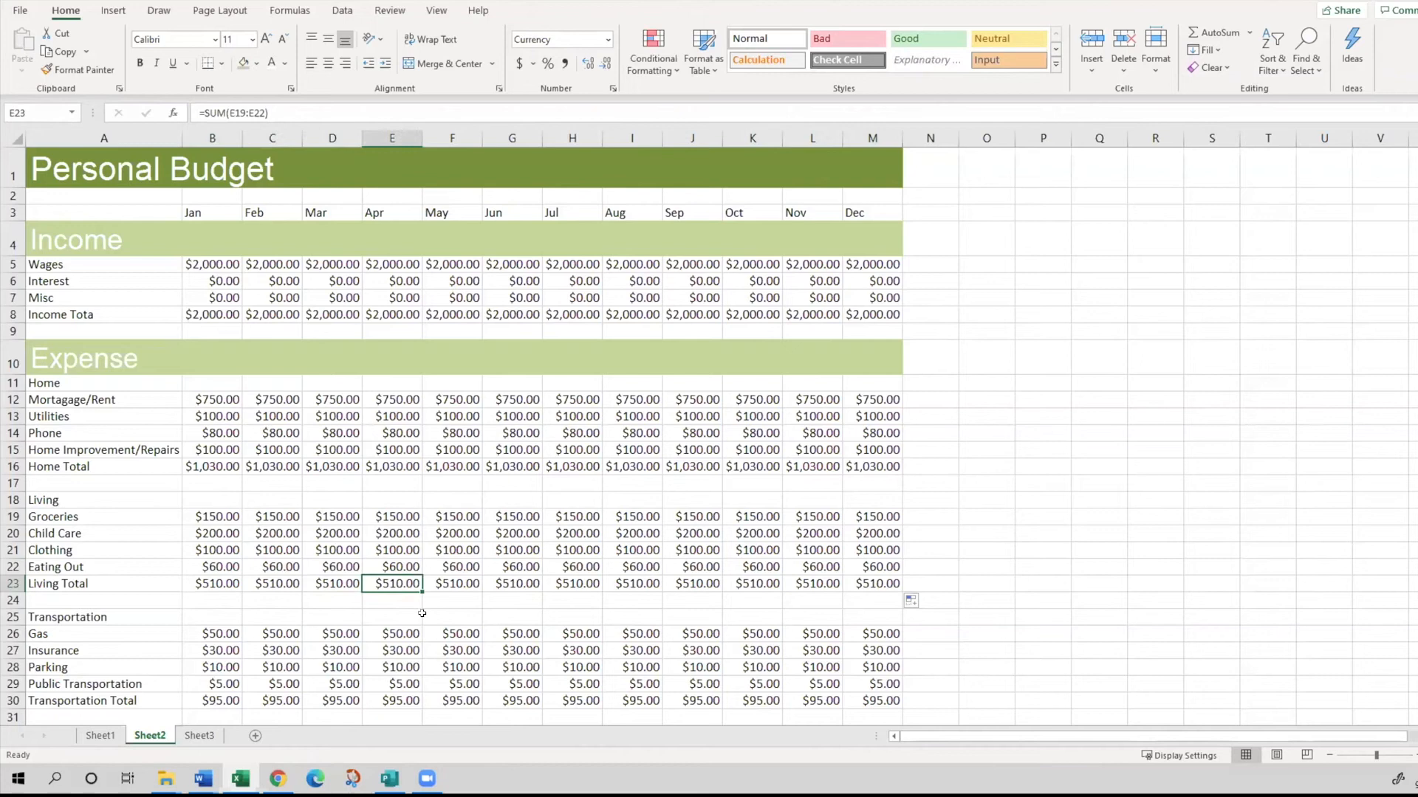
click(275, 113)
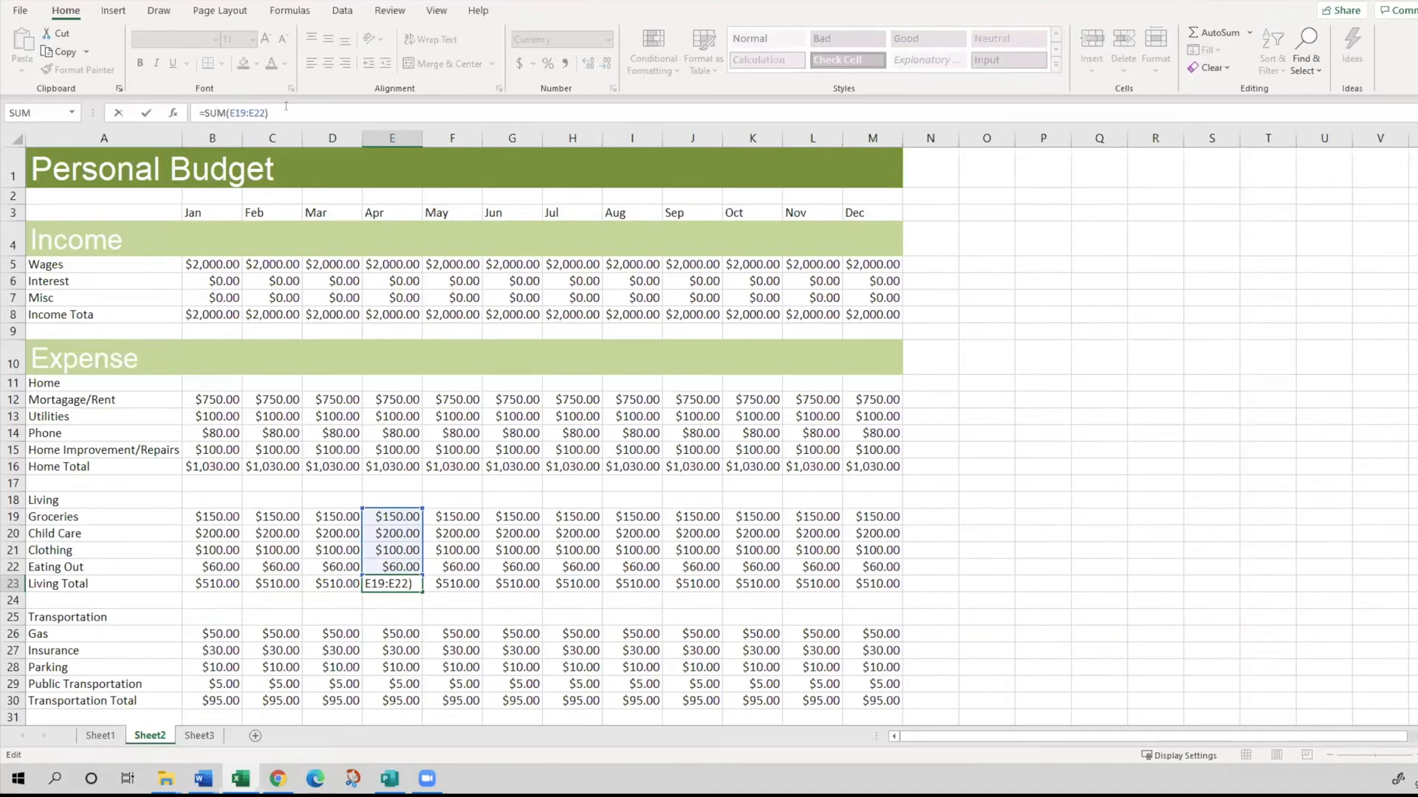
drag(286, 108, 240, 108)
click(272, 105)
click(243, 112)
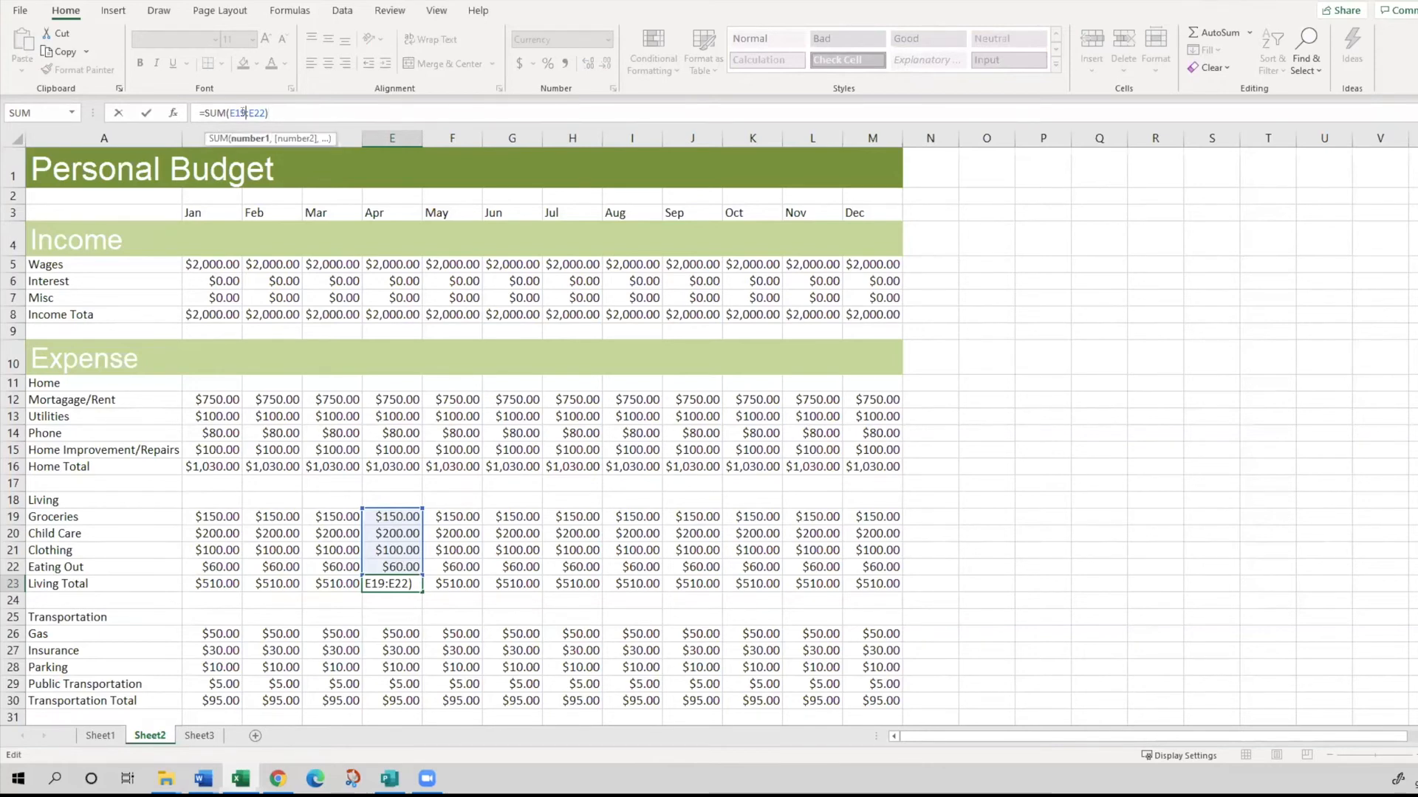
click(412, 611)
scroll(411, 611, down, 1)
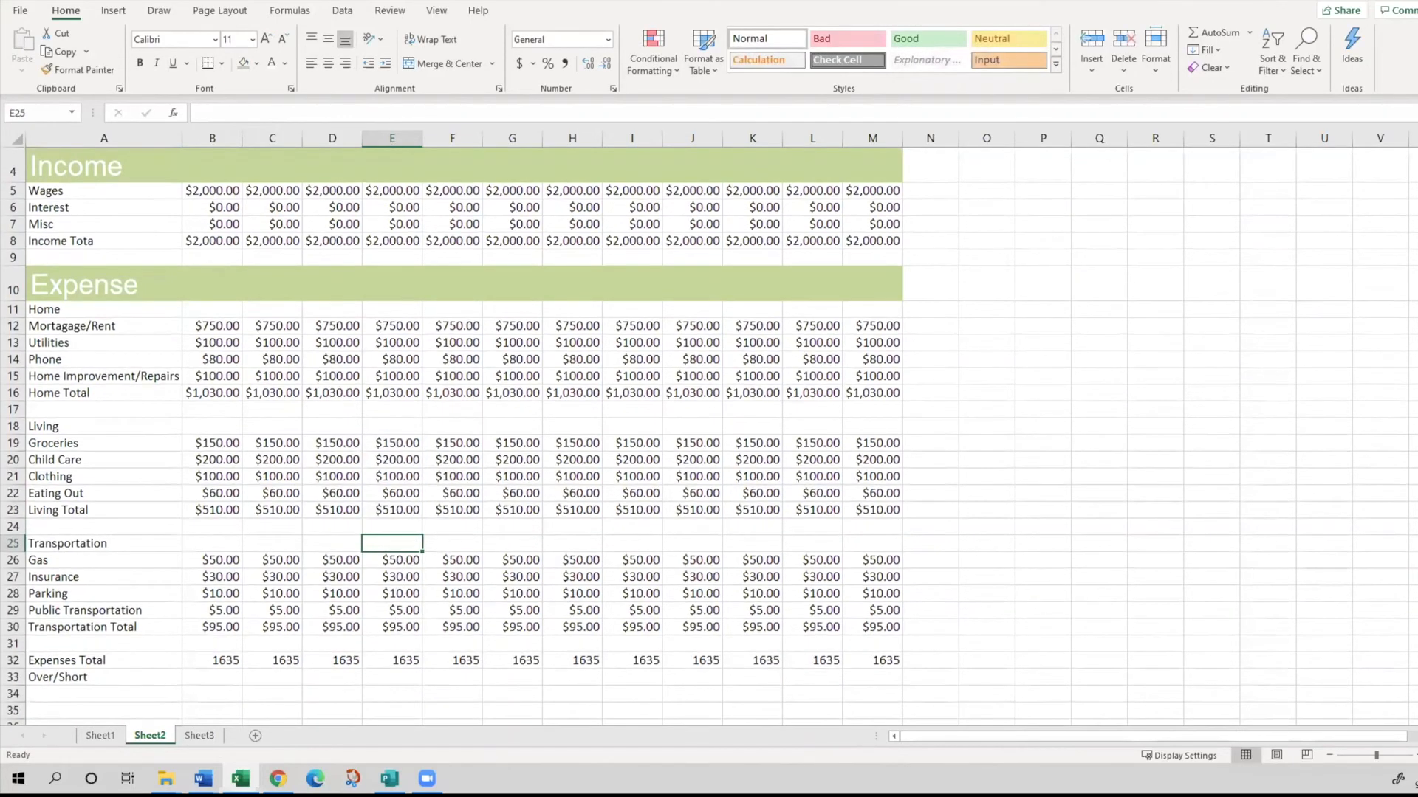
key(alt+Tab)
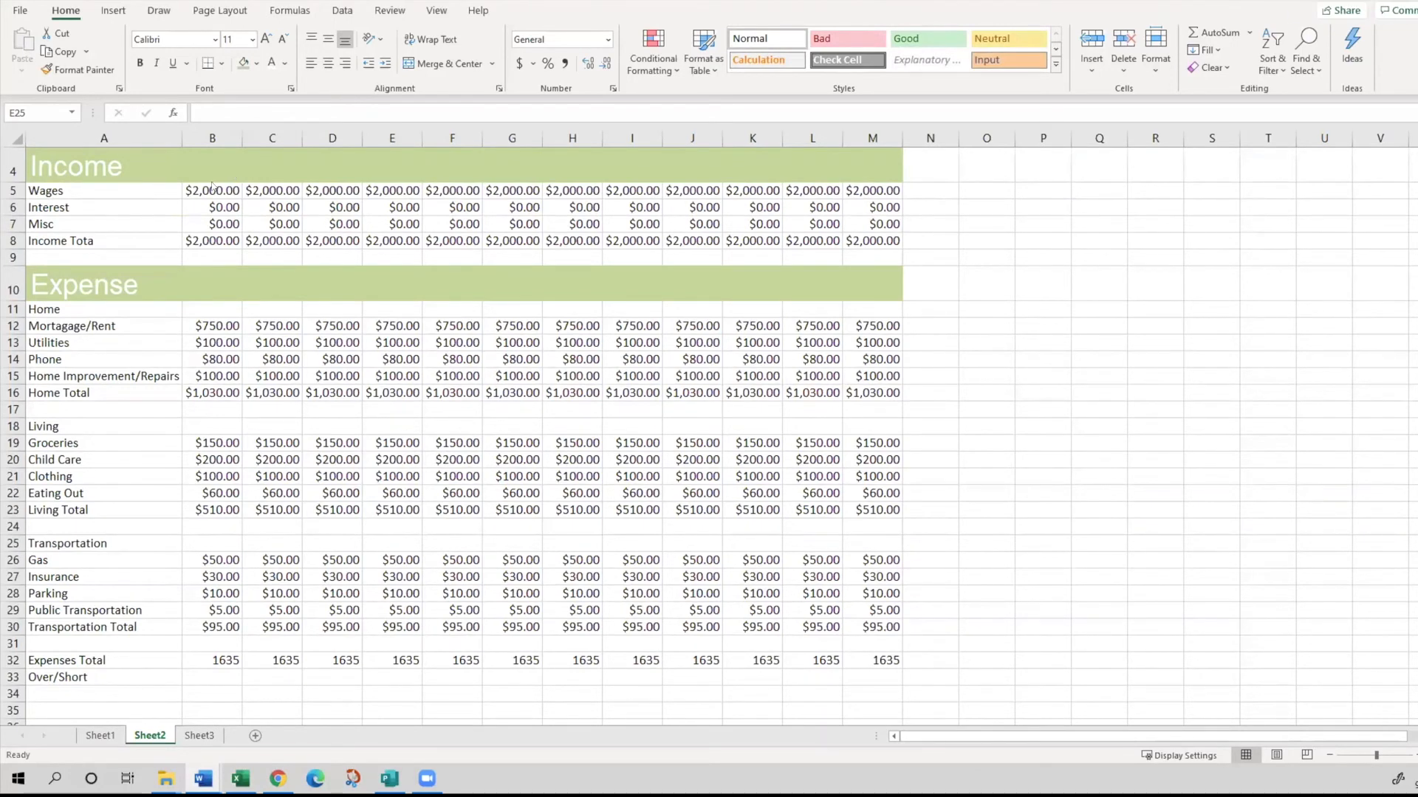
scroll(210, 446, up, 1)
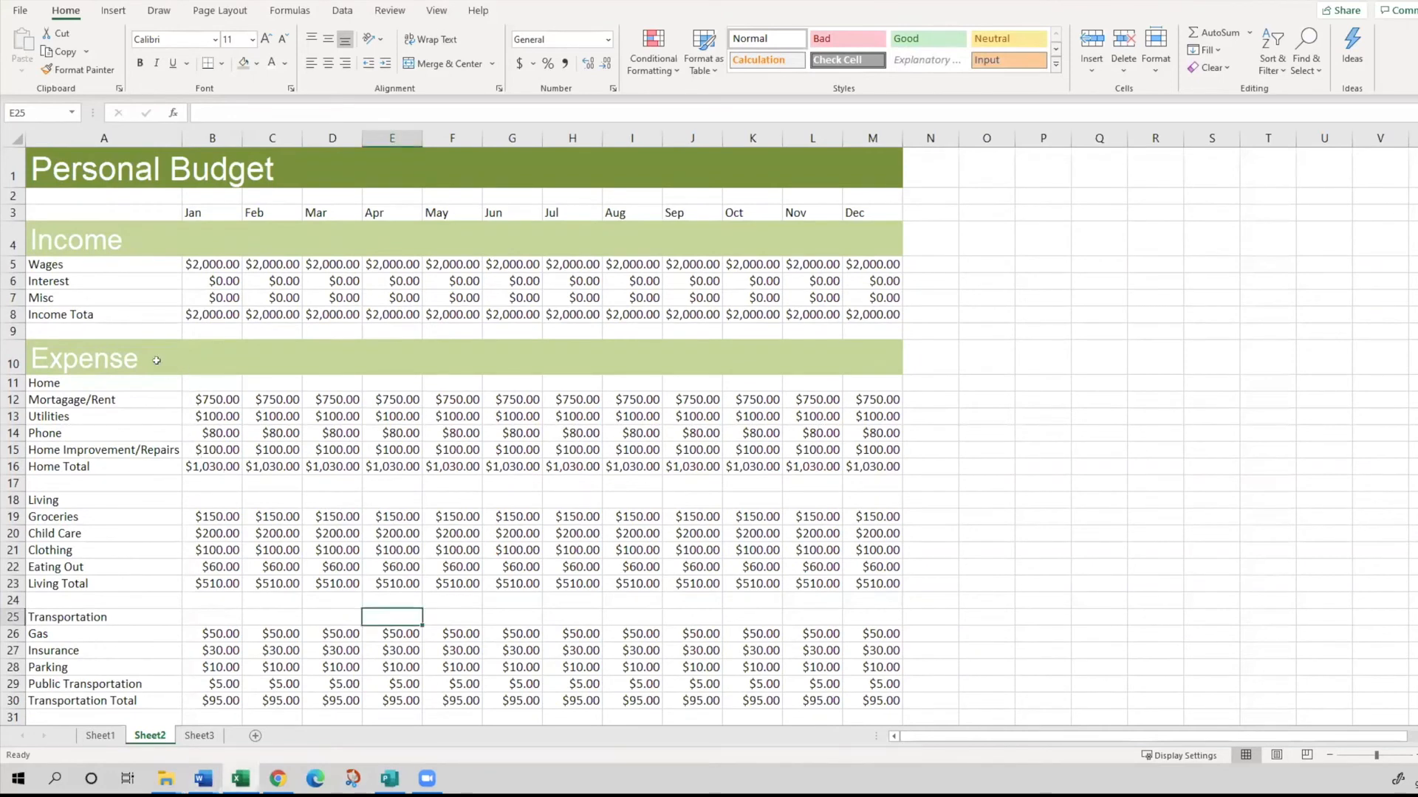
- Copy the Personal Budget title row's formatting in A1:M1 onto the Expense heading row with Format Painter
click(155, 361)
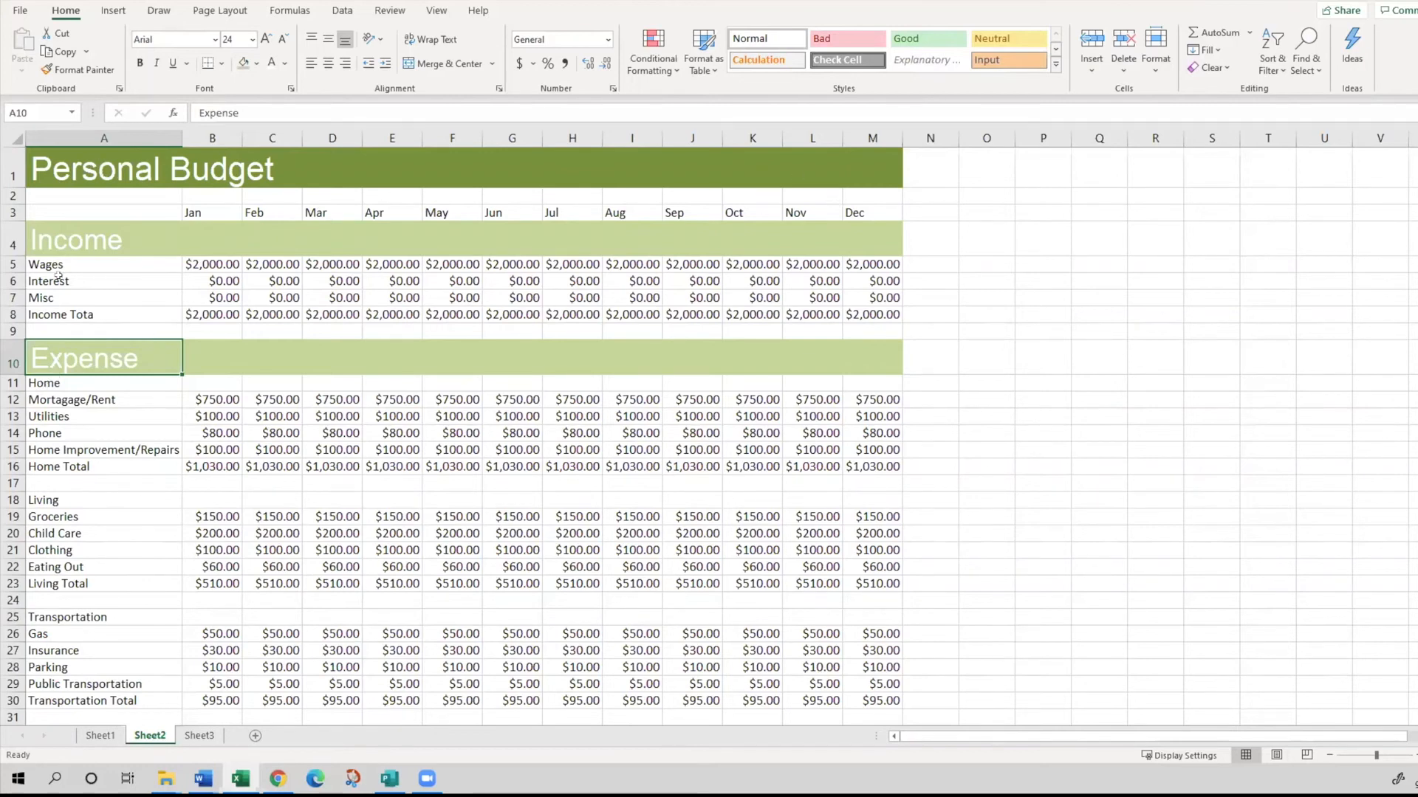
click(68, 174)
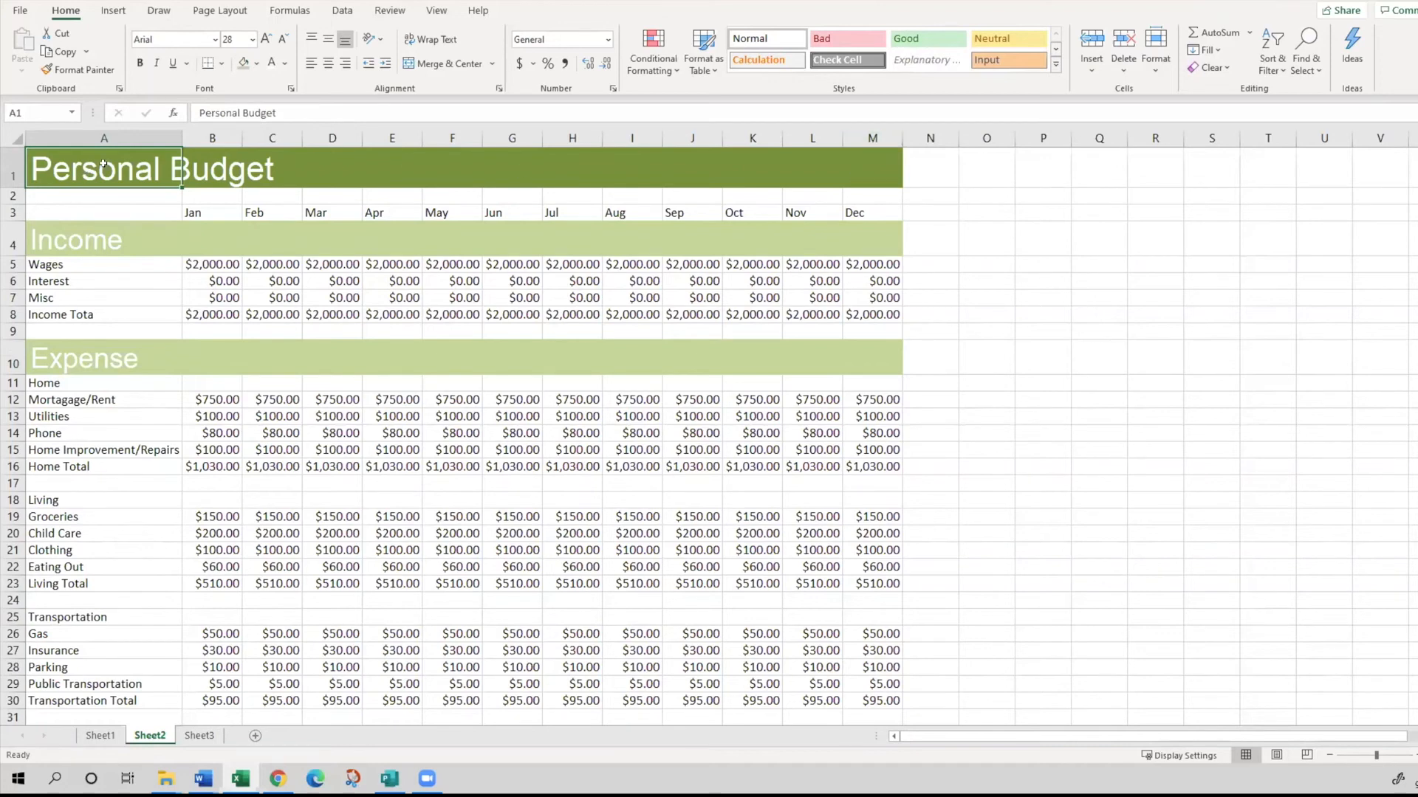
drag(95, 164, 853, 175)
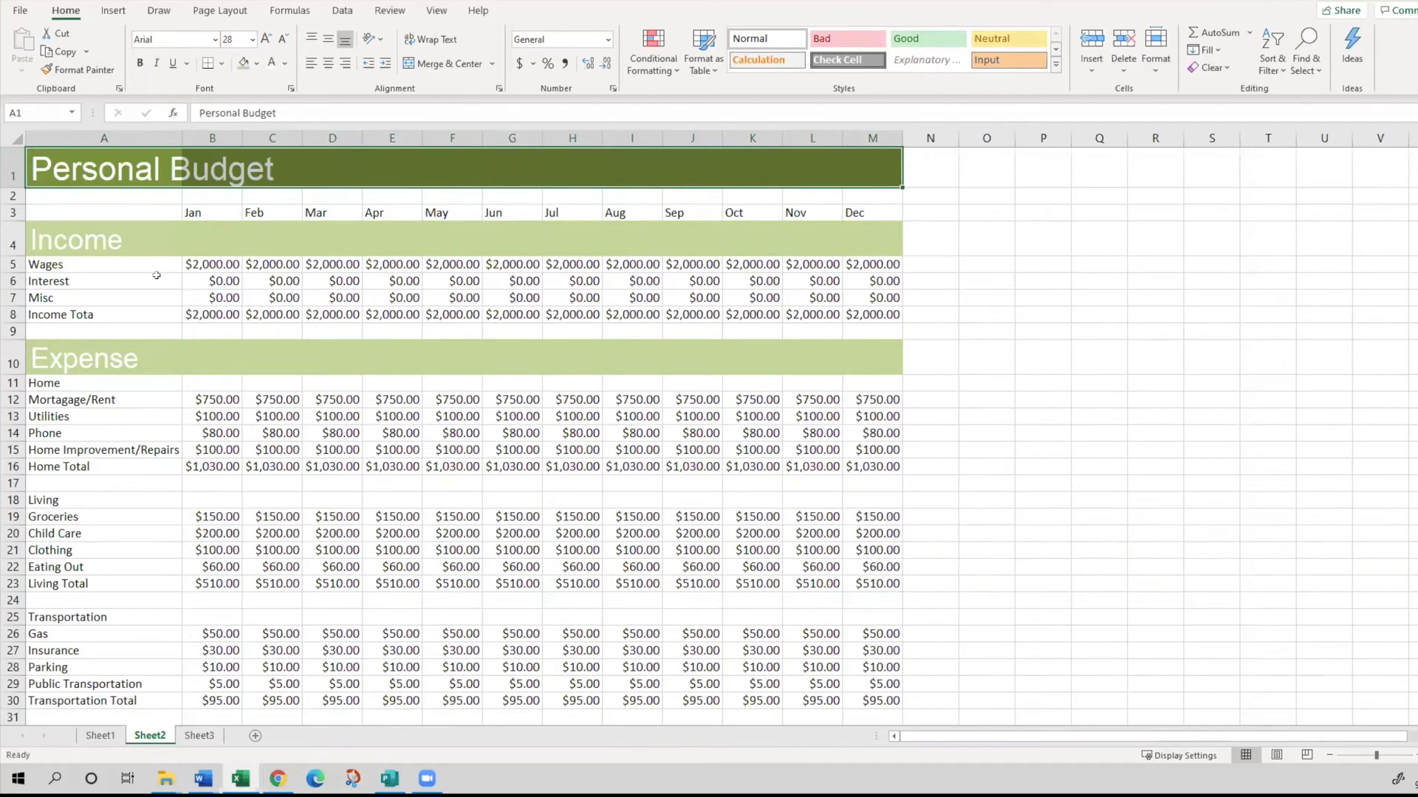
click(153, 325)
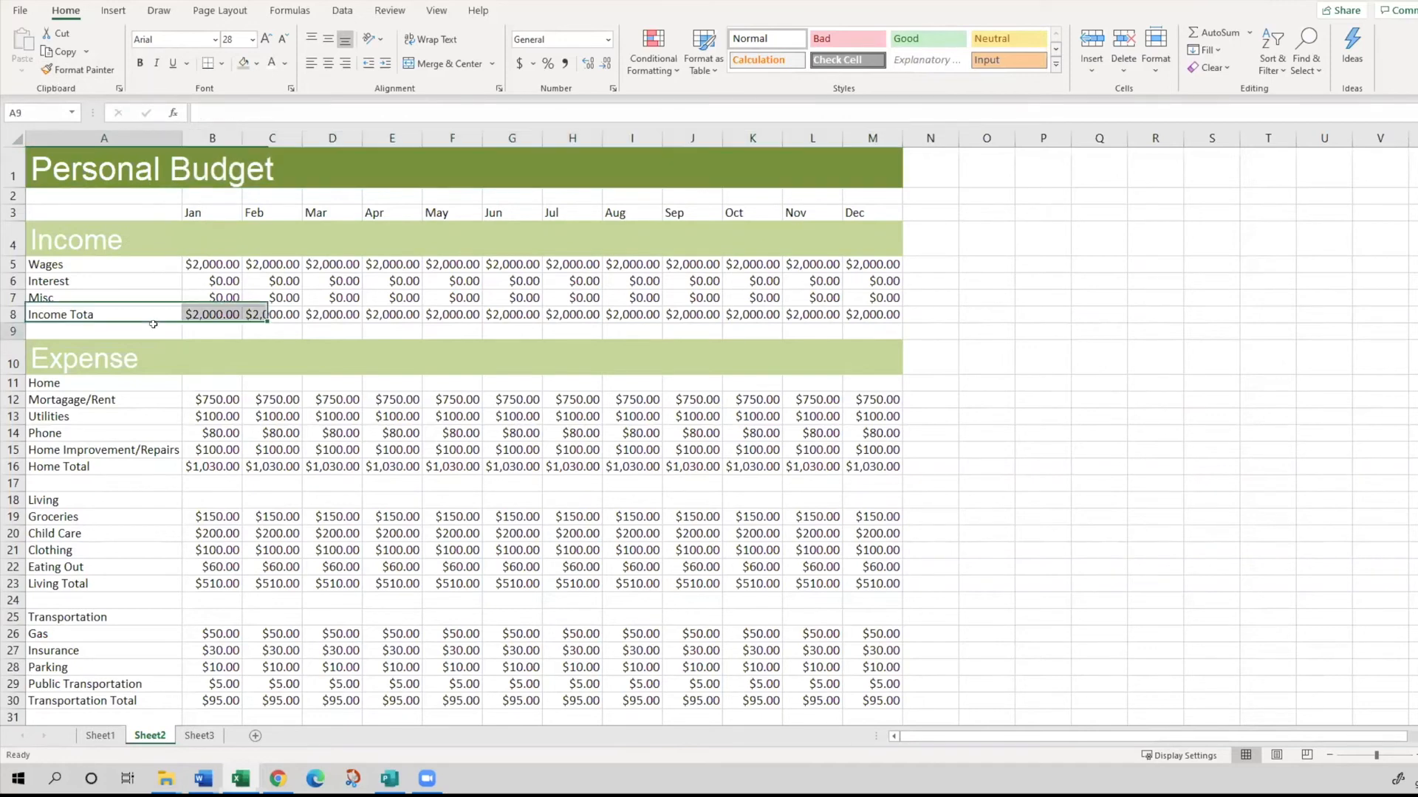
click(81, 172)
drag(74, 166, 860, 164)
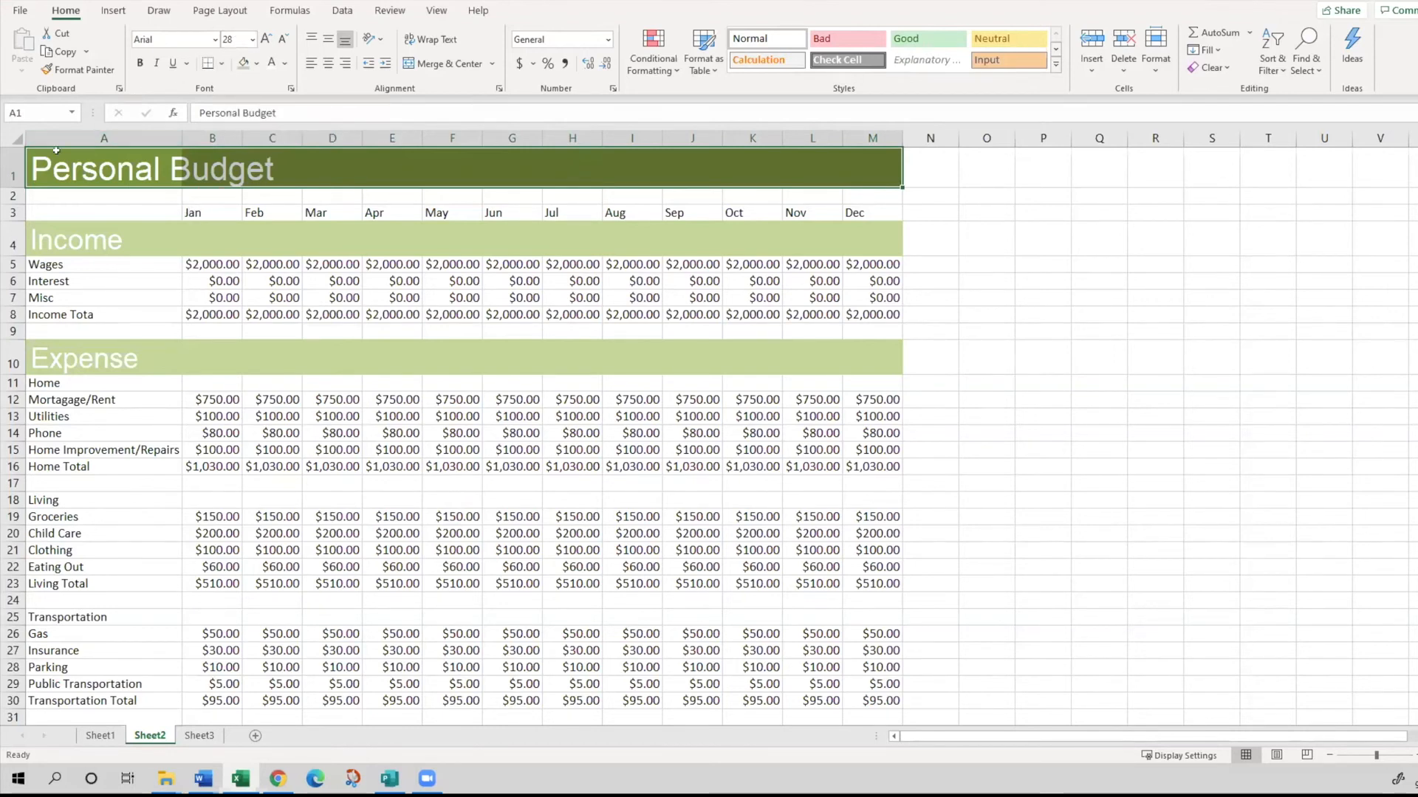
click(57, 70)
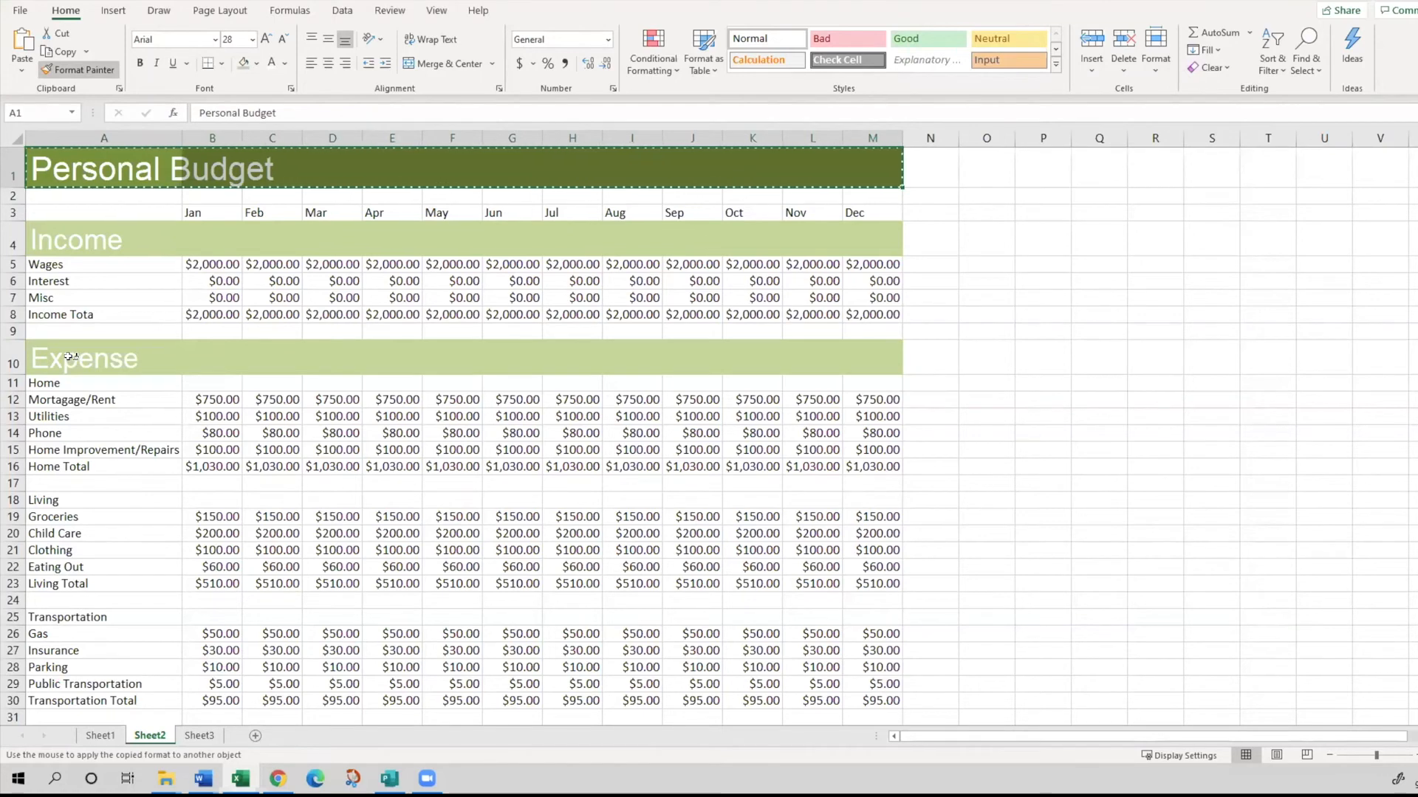
click(69, 357)
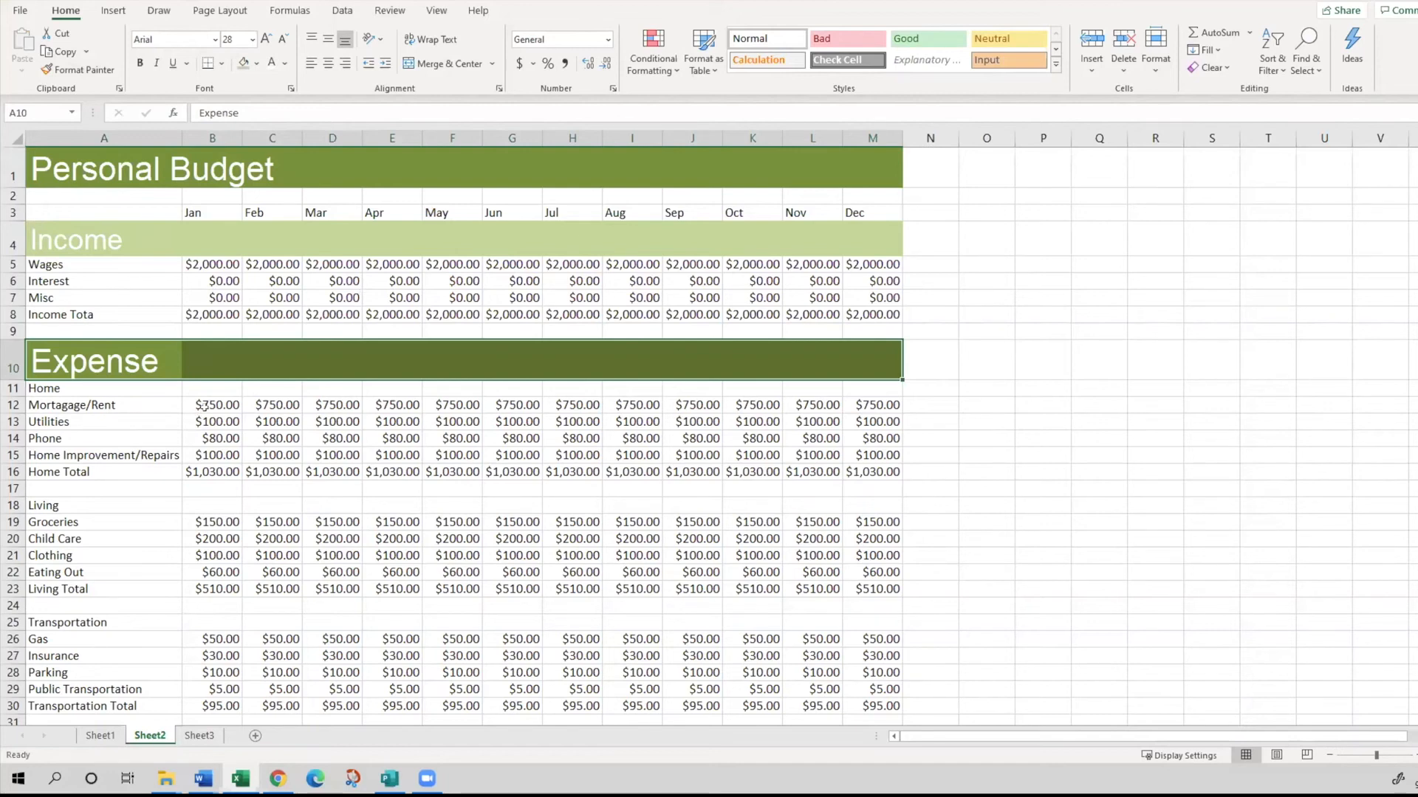
- Copy the Income heading row's formatting in A4:M4 onto the Expense heading row with Format Painter
click(113, 313)
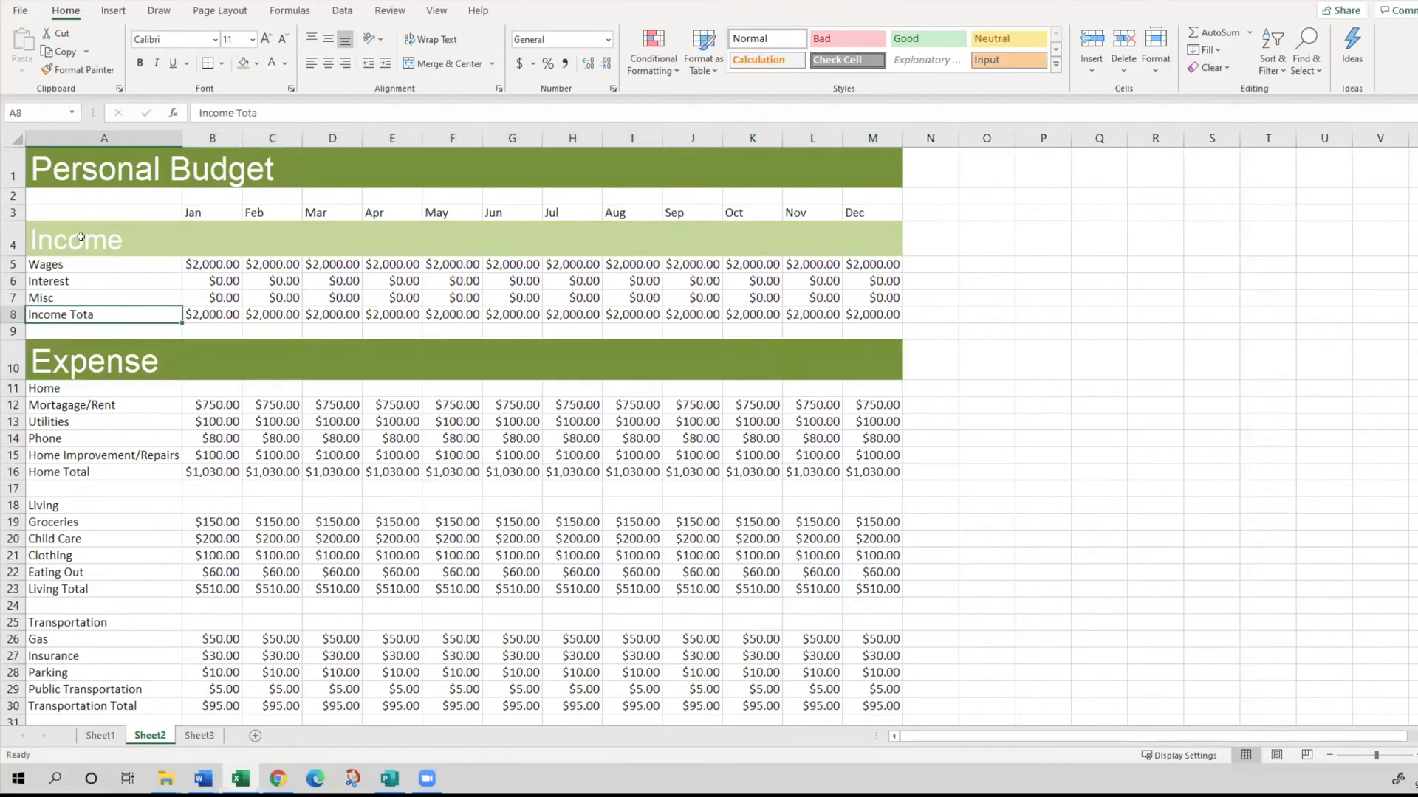
click(81, 238)
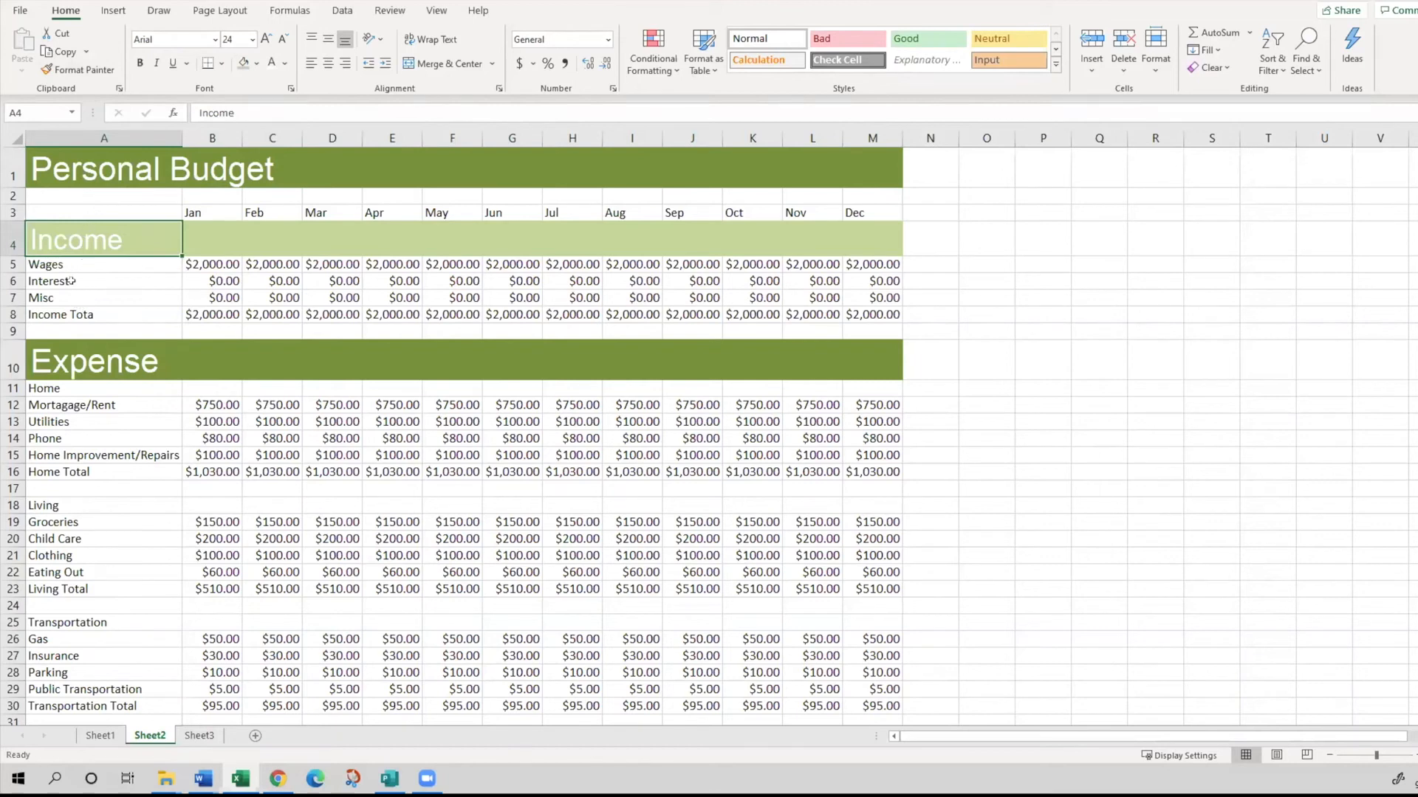
drag(68, 237, 870, 237)
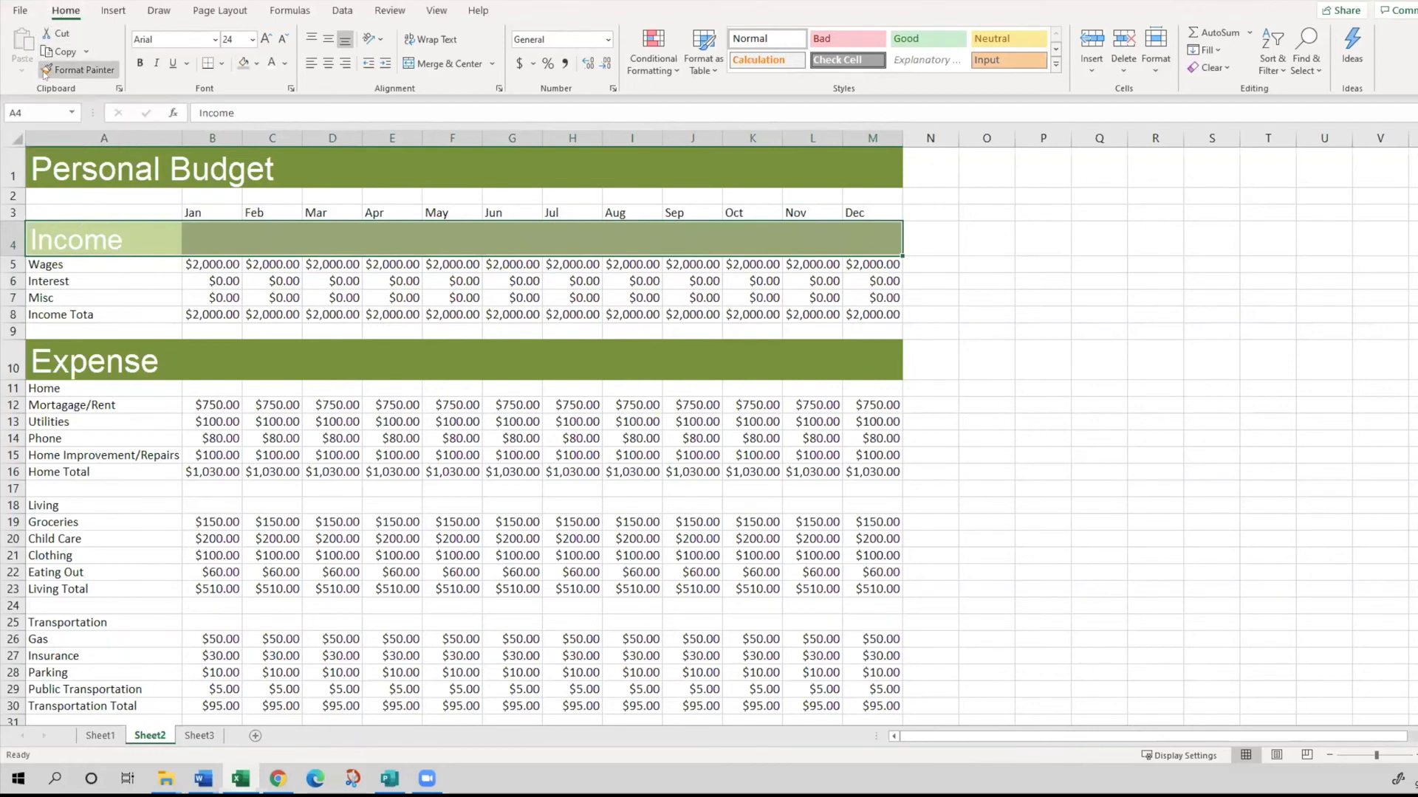
click(67, 69)
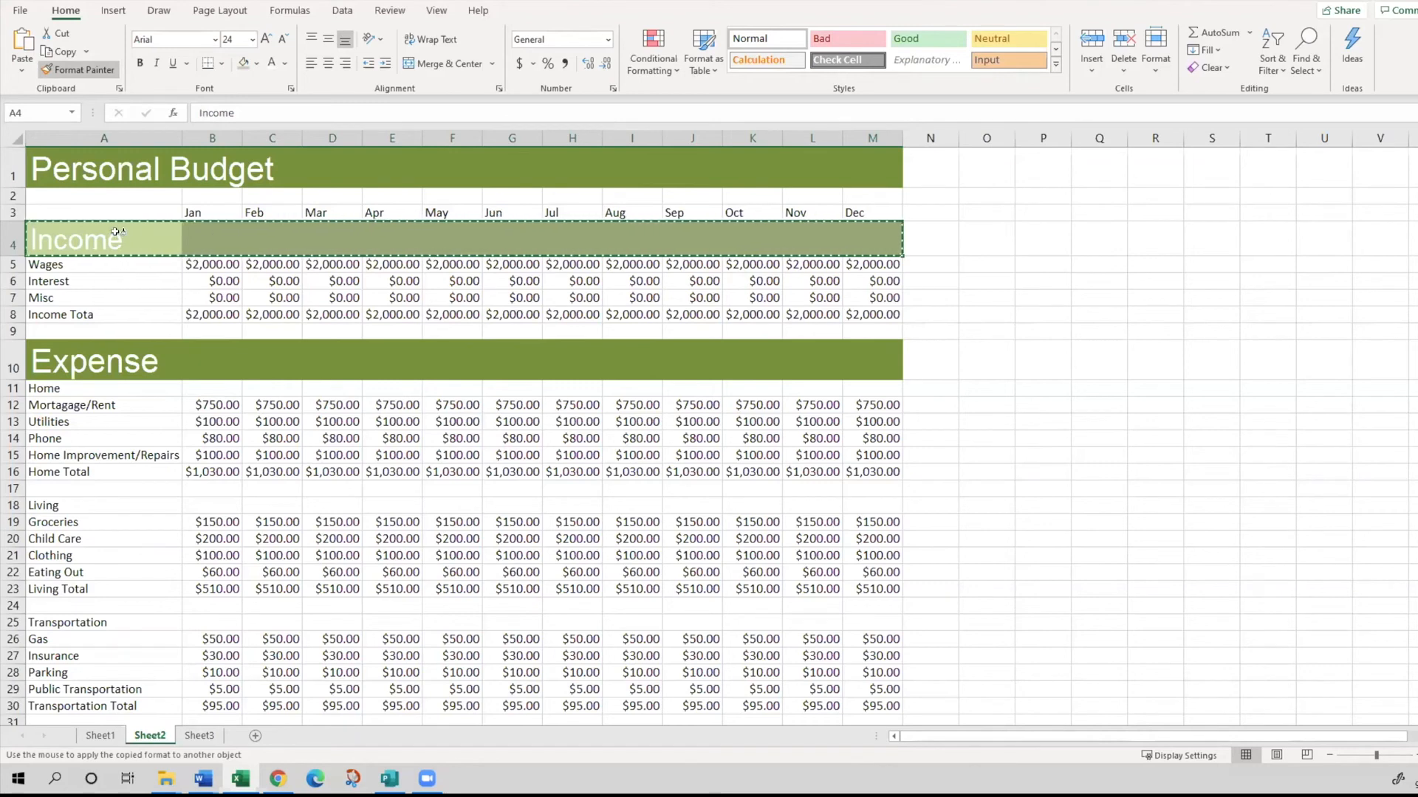
click(56, 368)
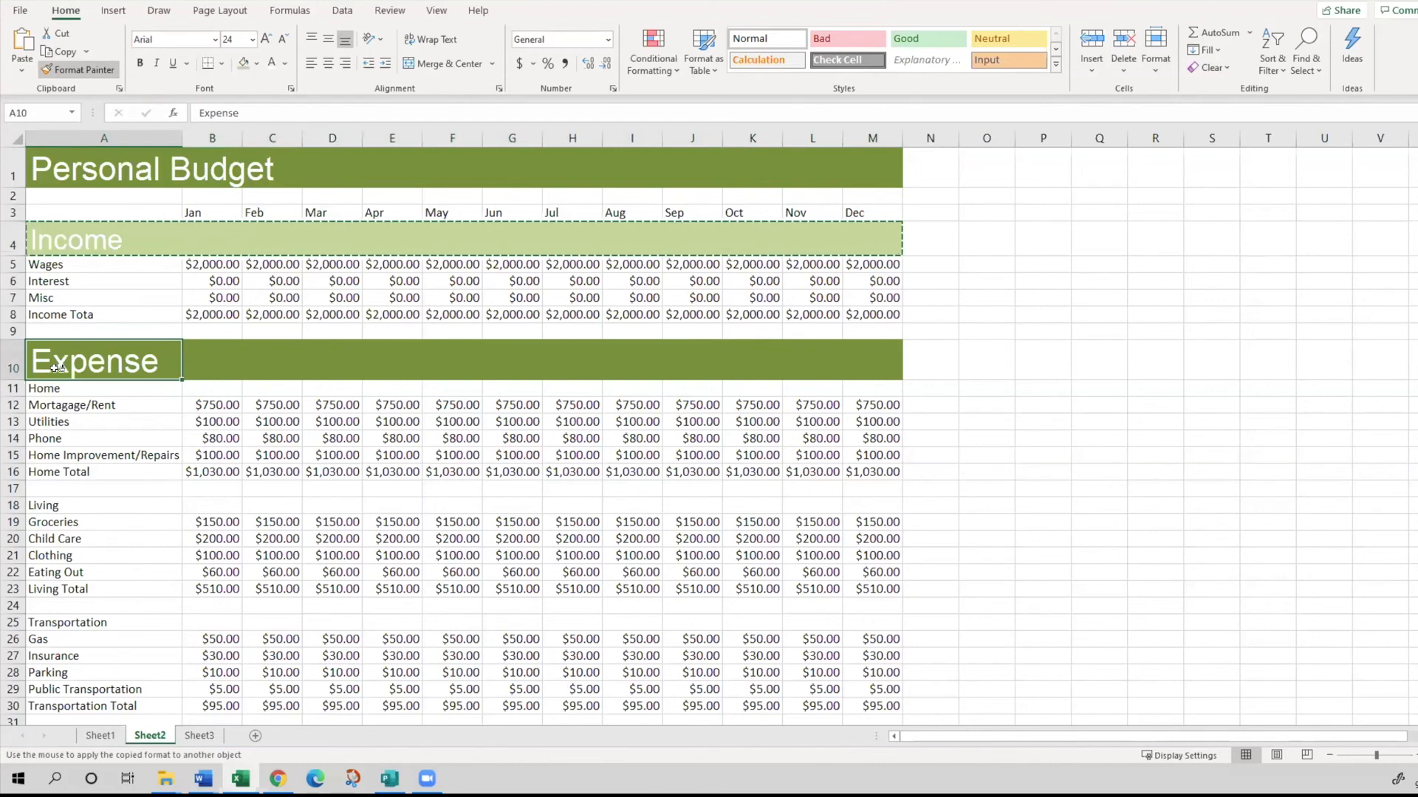
click(57, 367)
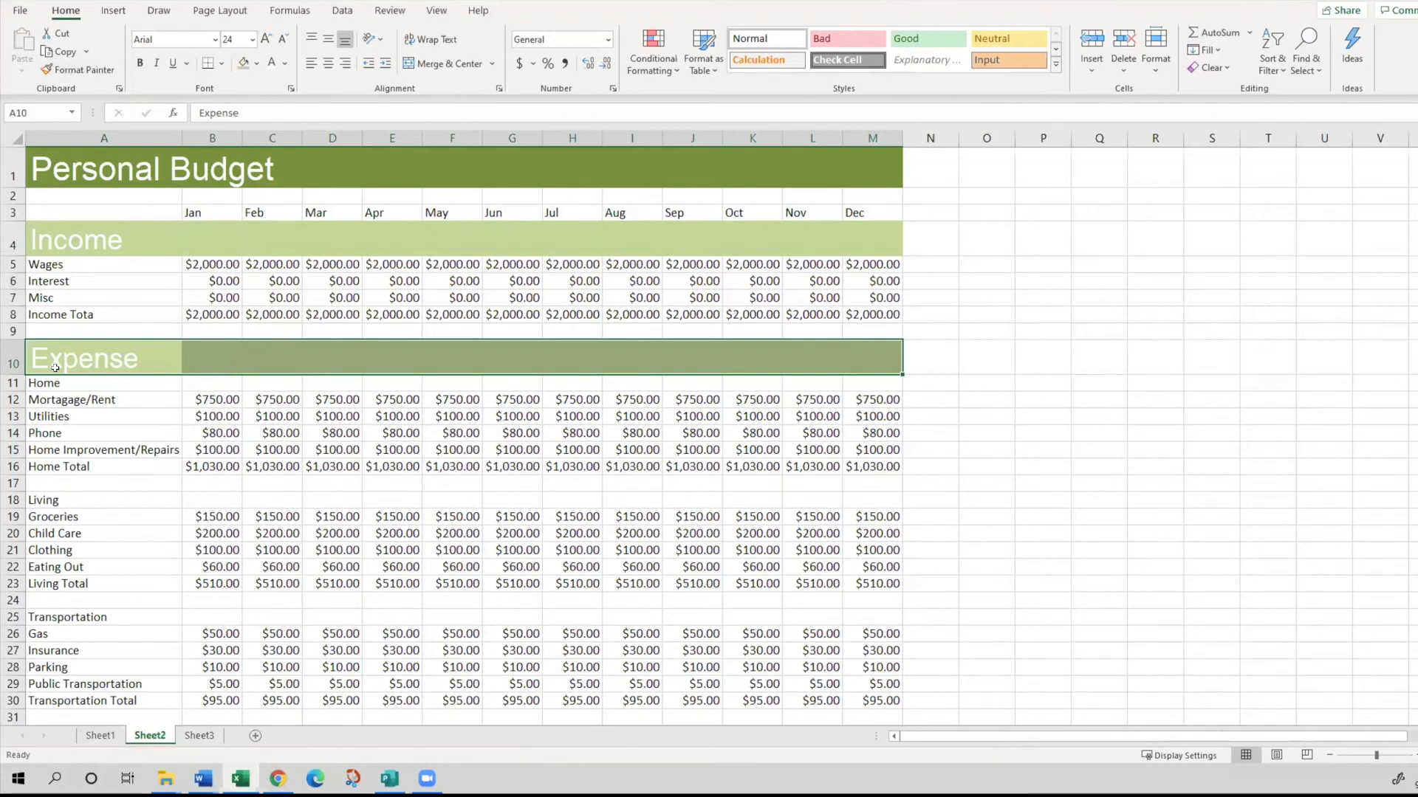
- Fill the Income heading row A4:M4 with a medium blue theme color
click(82, 237)
click(83, 350)
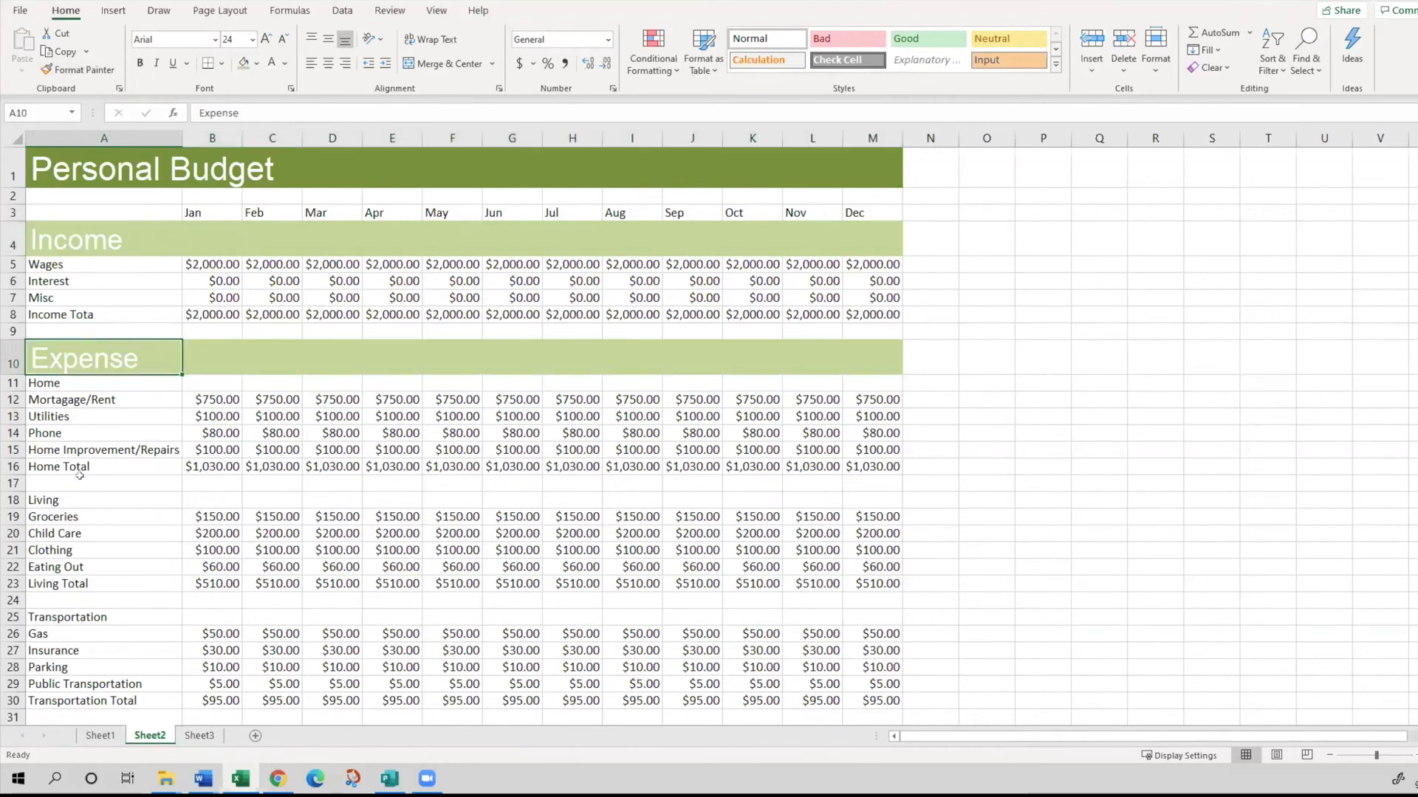
click(79, 247)
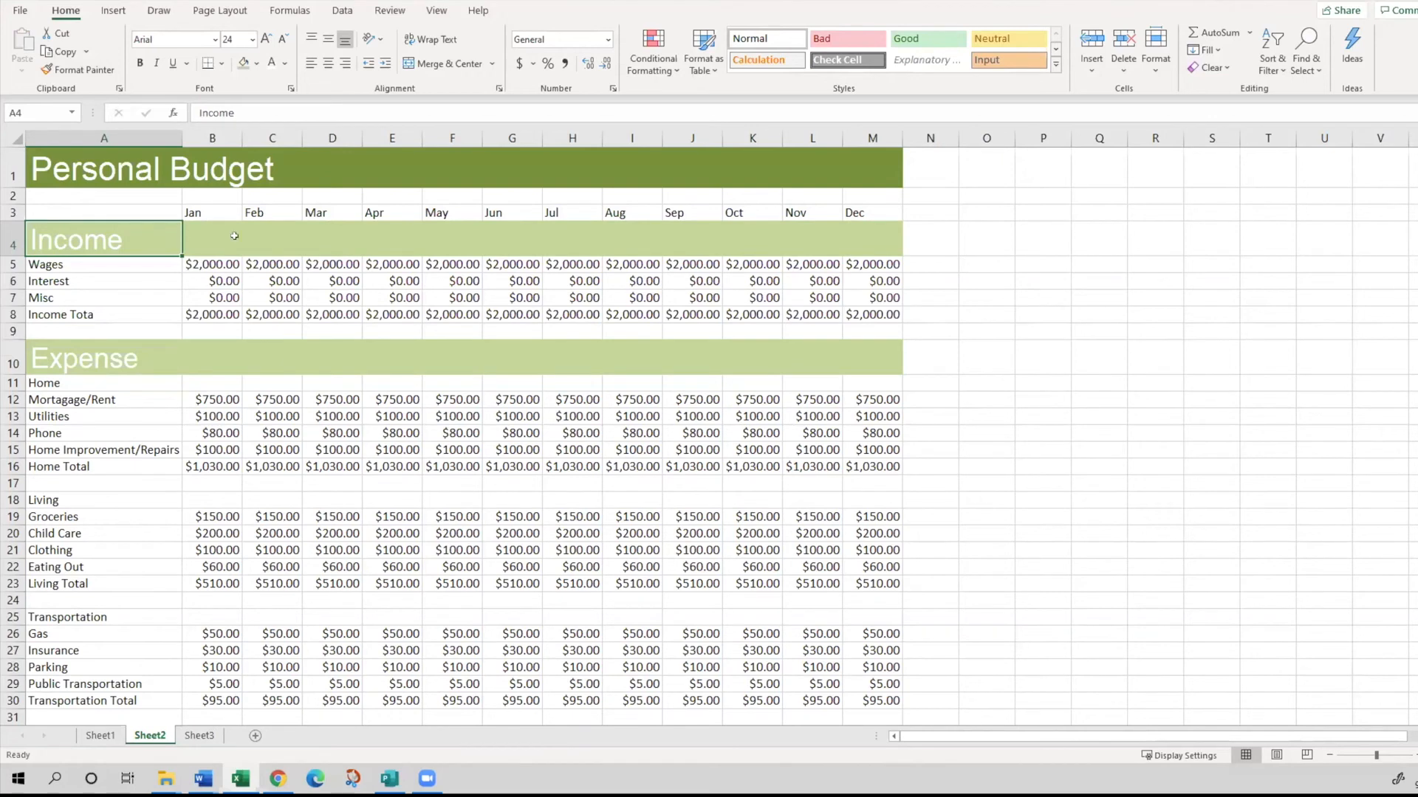
shift+click(895, 246)
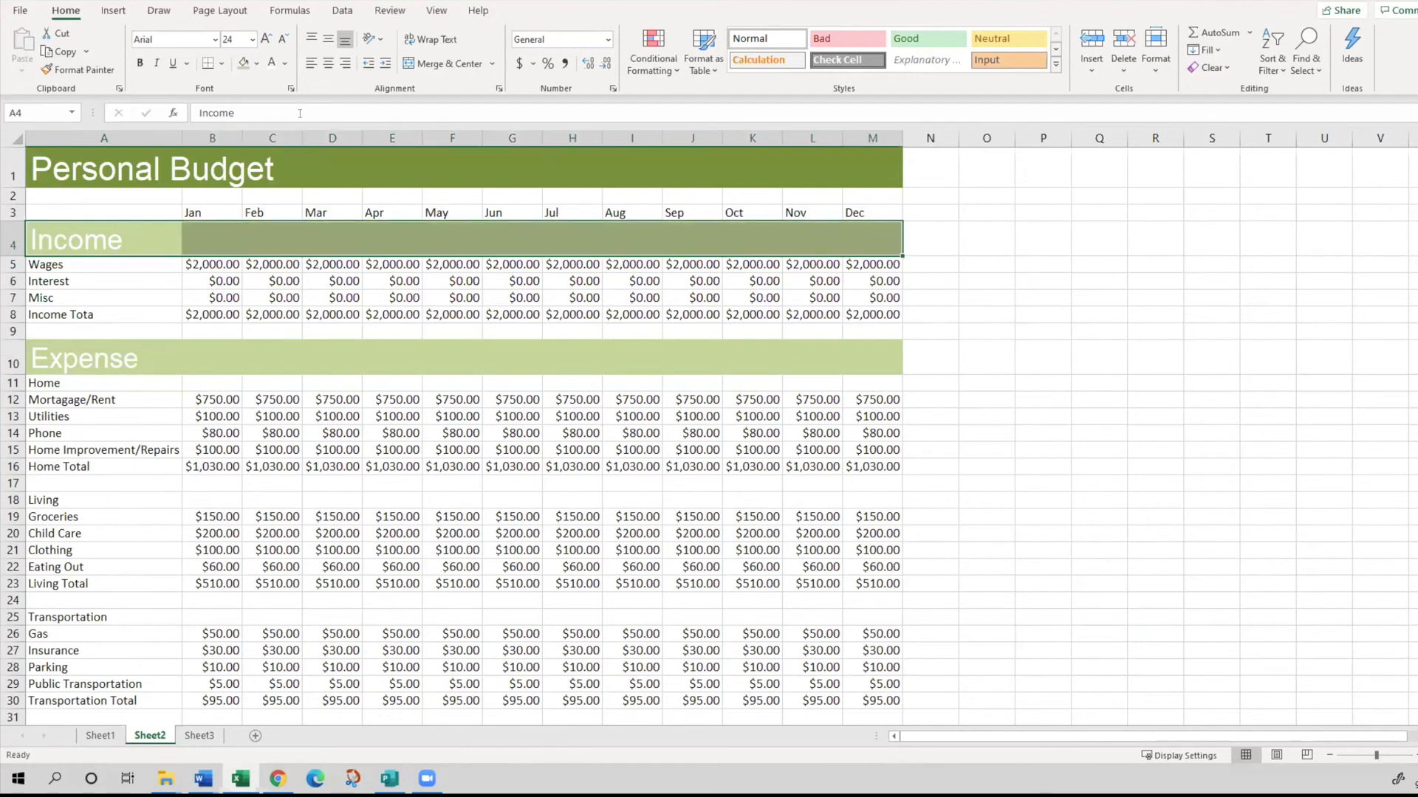
click(256, 63)
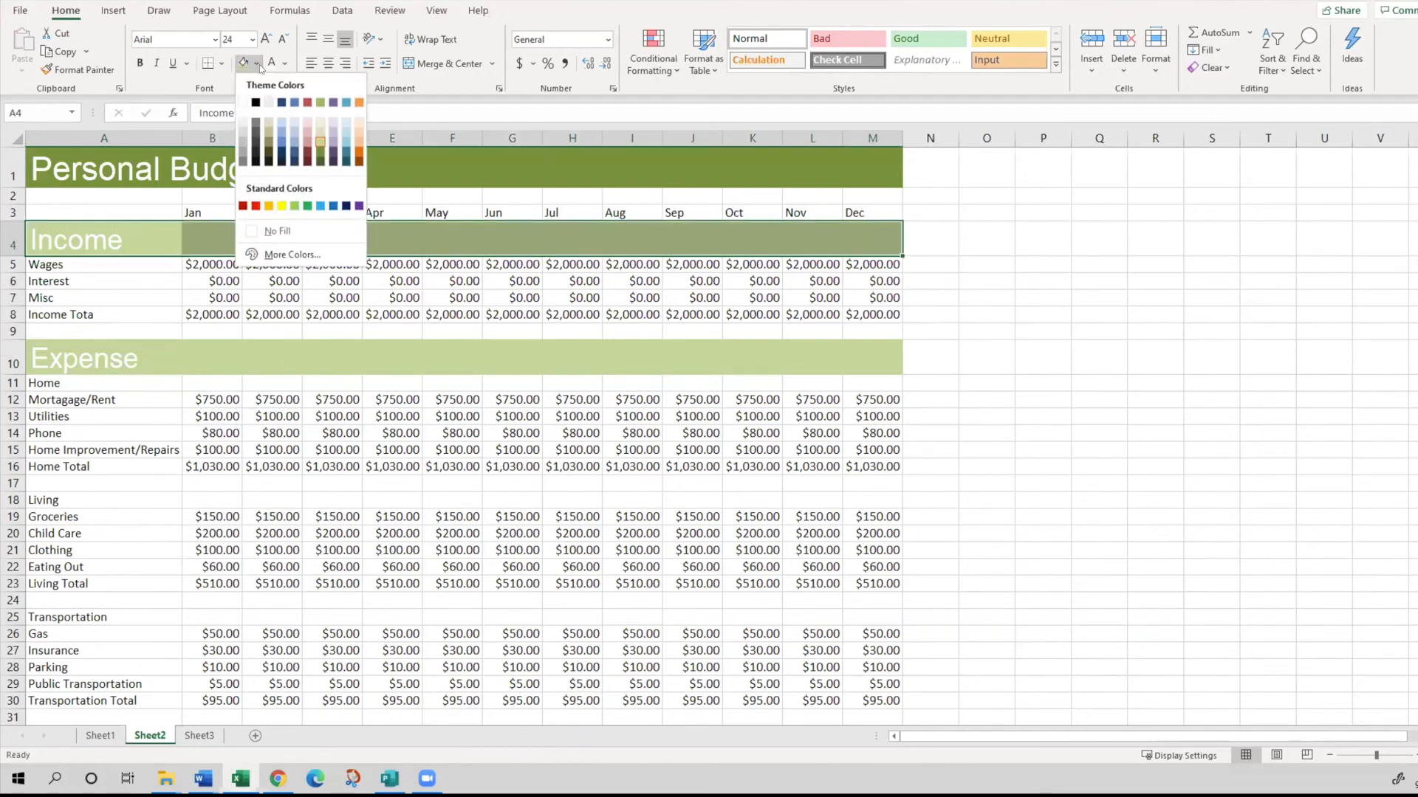
click(278, 142)
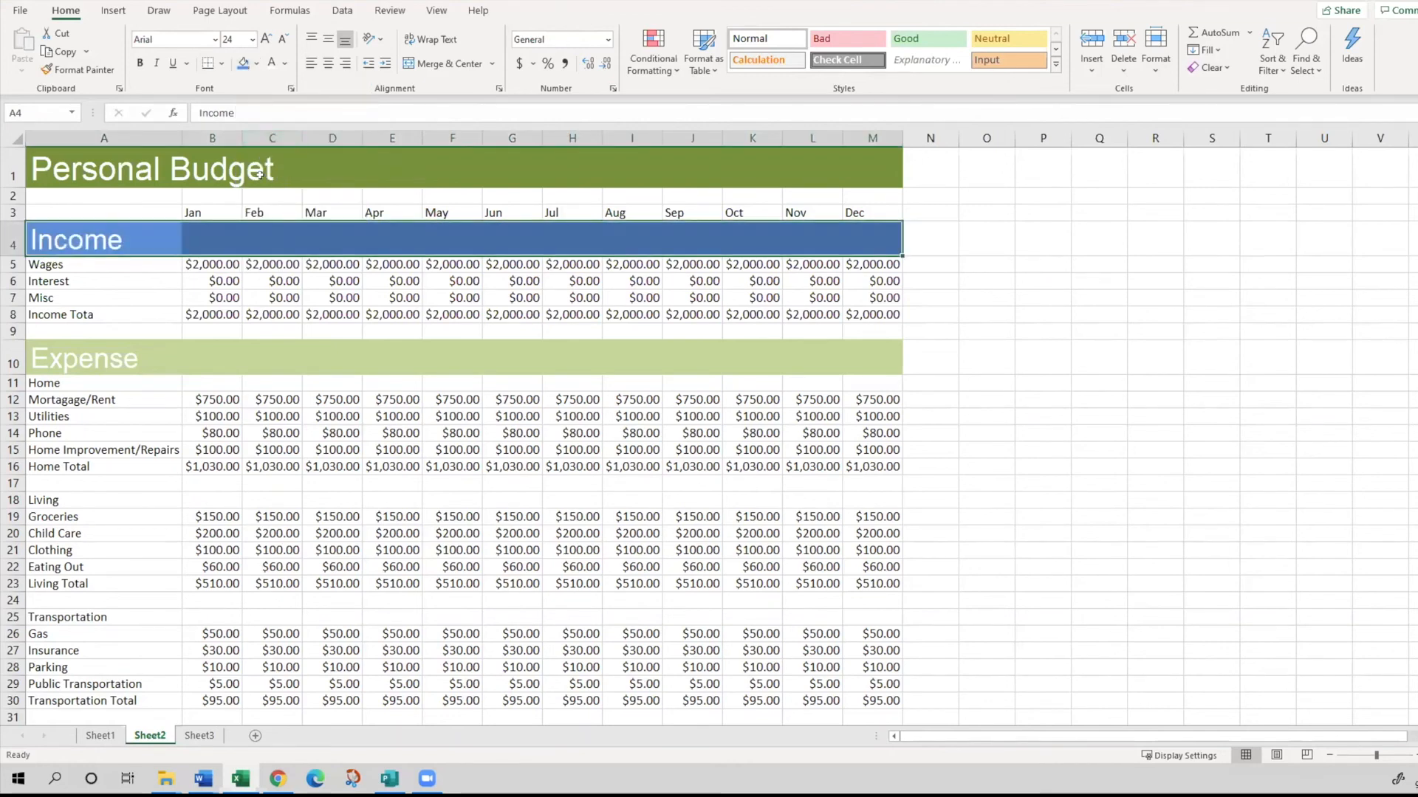
click(145, 297)
- Apply the blue Income heading row's formatting to the Expense heading row A10:M10 with Format Painter
click(129, 360)
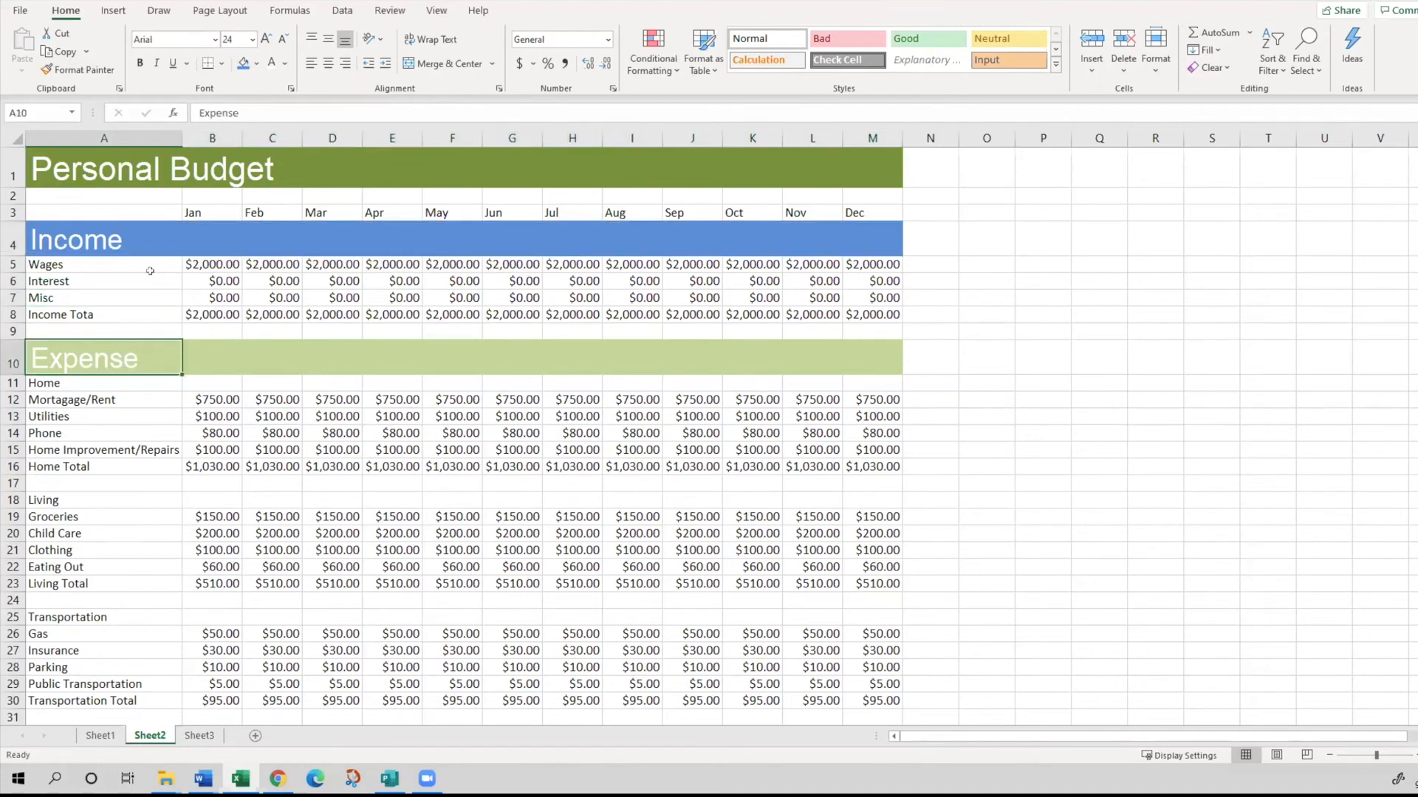
click(96, 240)
drag(128, 236, 877, 229)
click(74, 68)
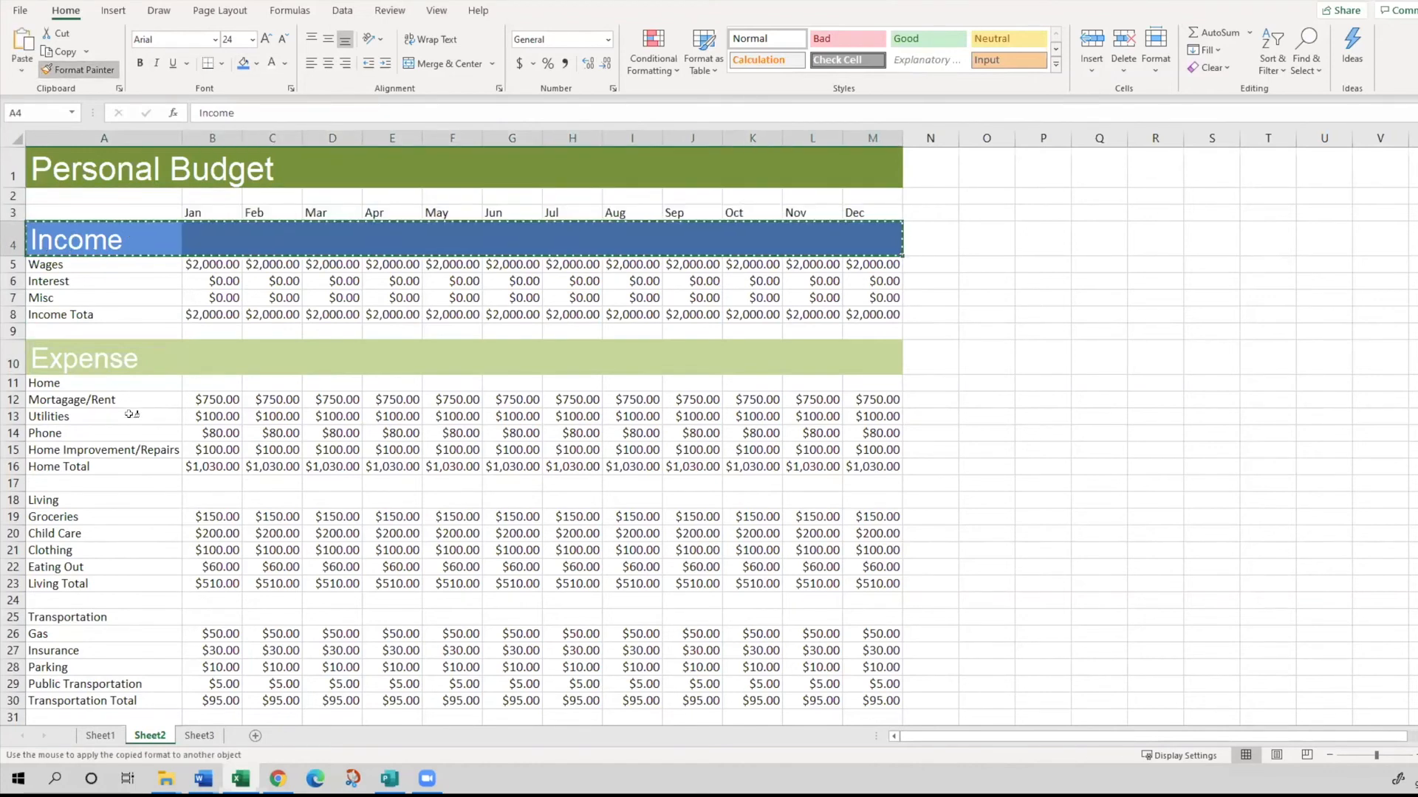
mouse_move(74, 369)
mouse_down()
mouse_move(67, 354)
mouse_move(872, 353)
mouse_up()
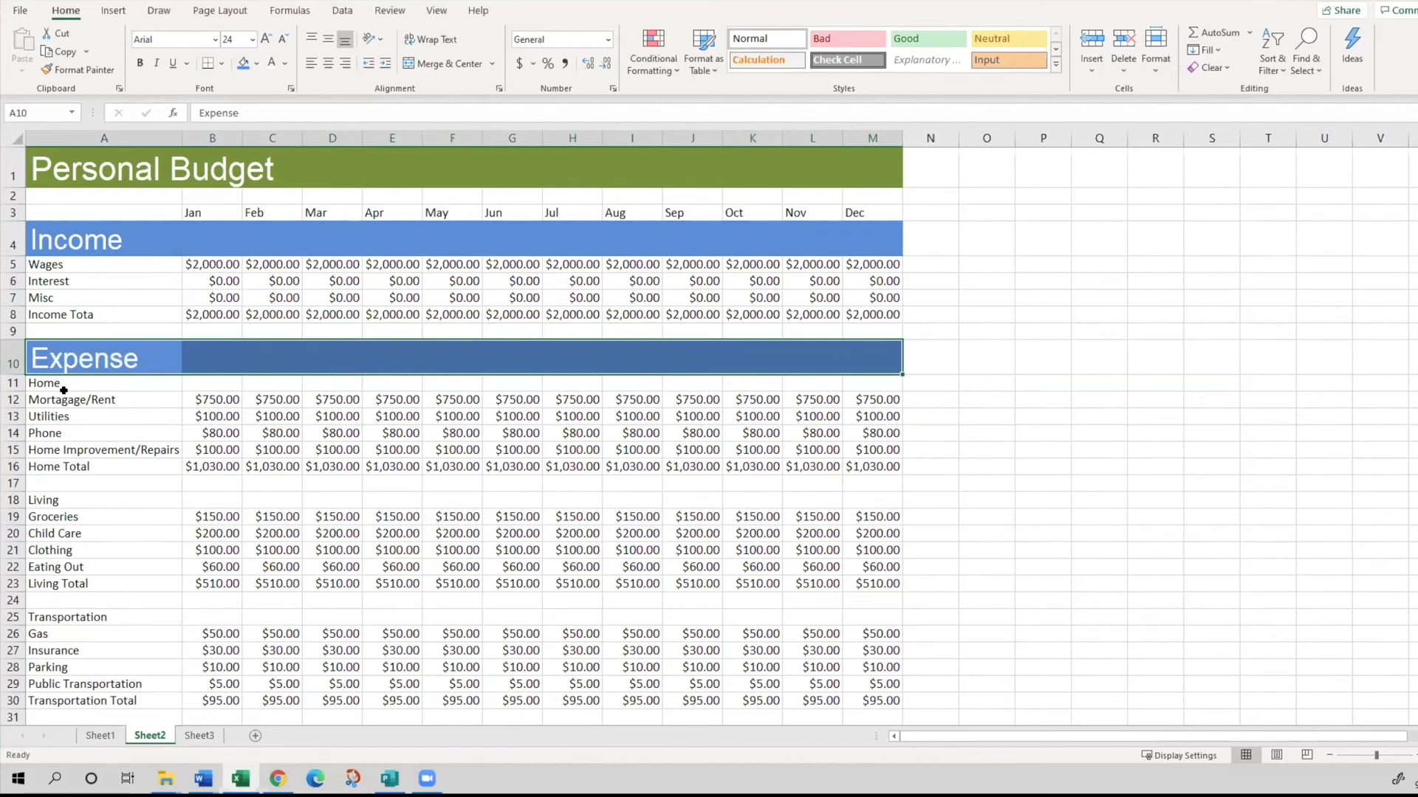
- Undo the Expense row's format copy and the Income row's blue fill, and clear the copy outline
key(ctrl+z)
key(ctrl+z)
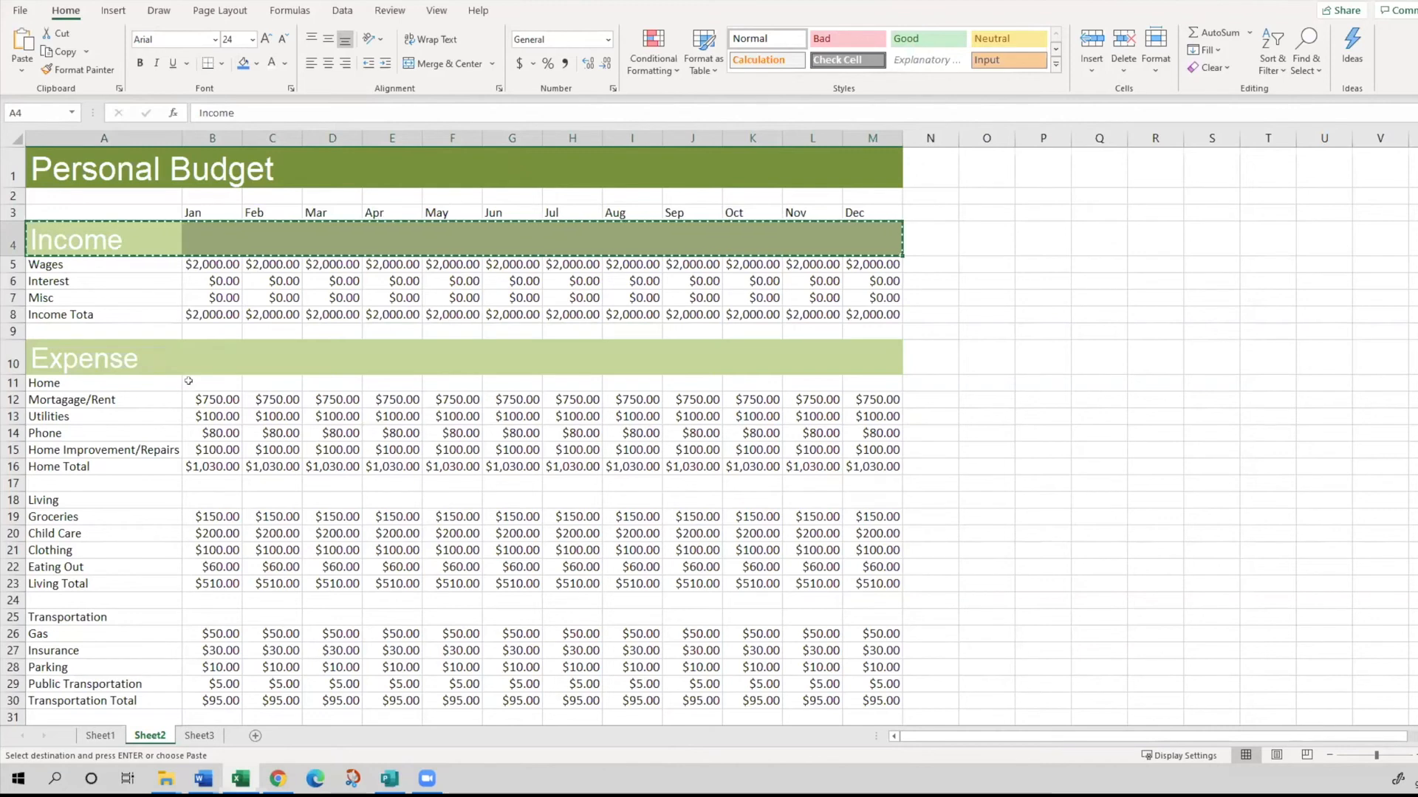
key(Escape)
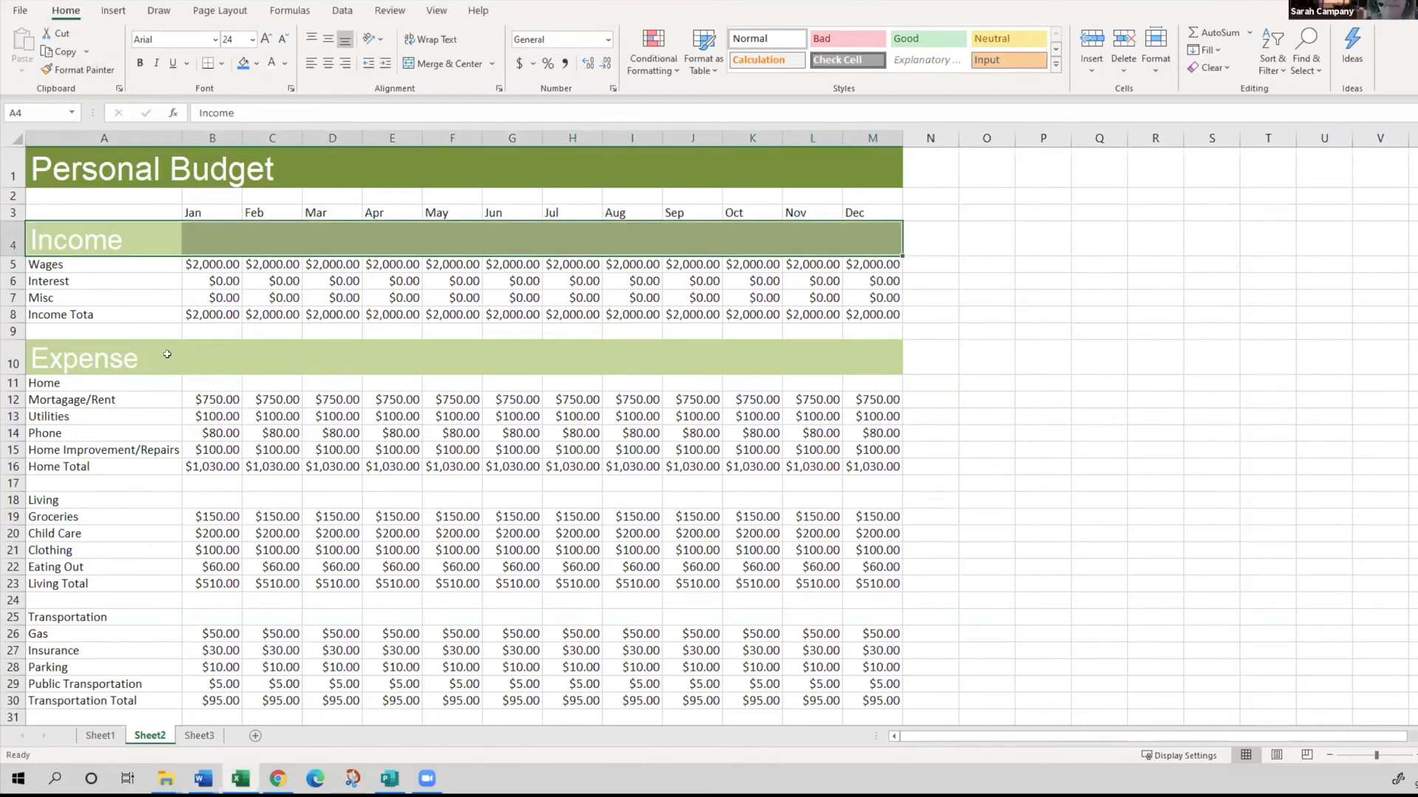
click(203, 486)
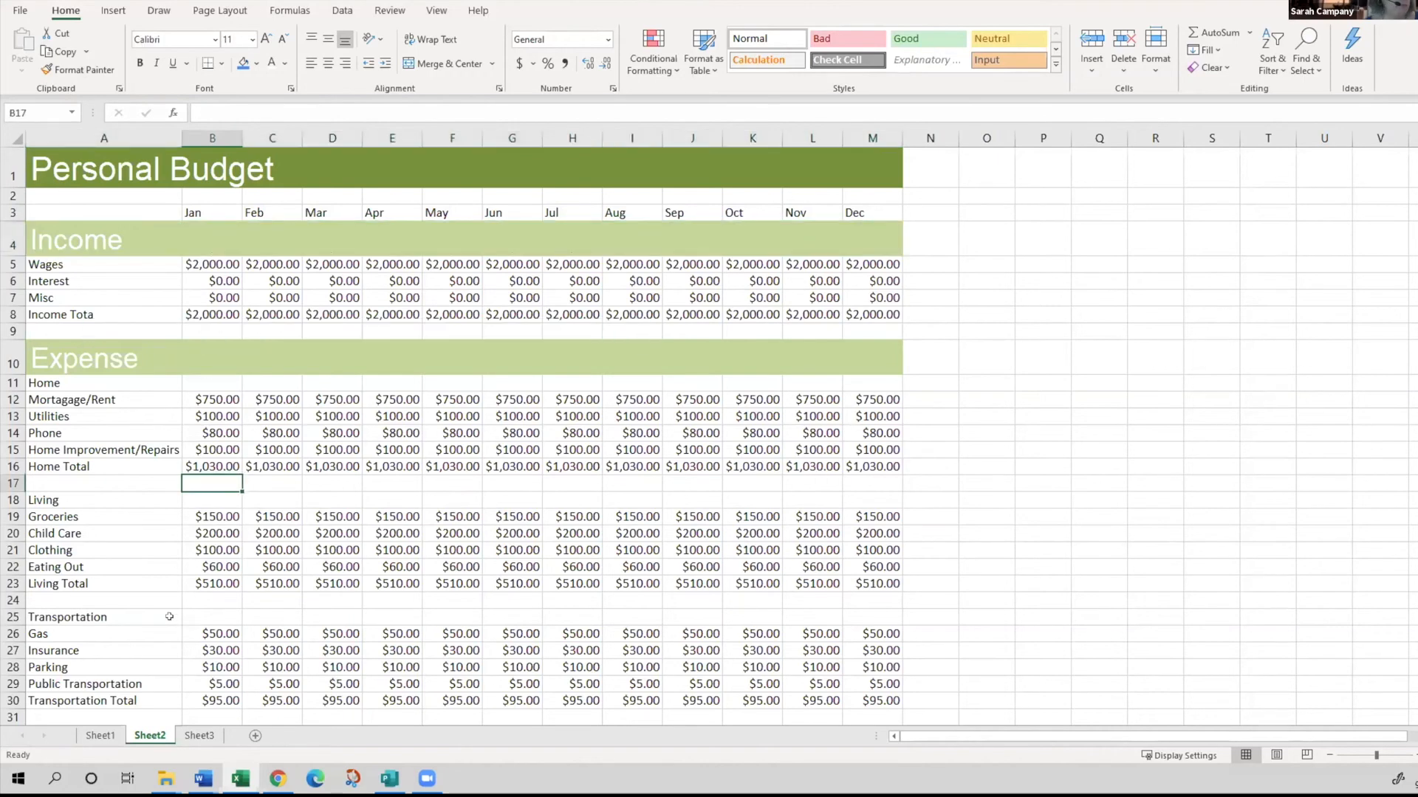
- Clear the existing addition formulas from the Transportation Total row in B30:M30
scroll(169, 616, down, 1)
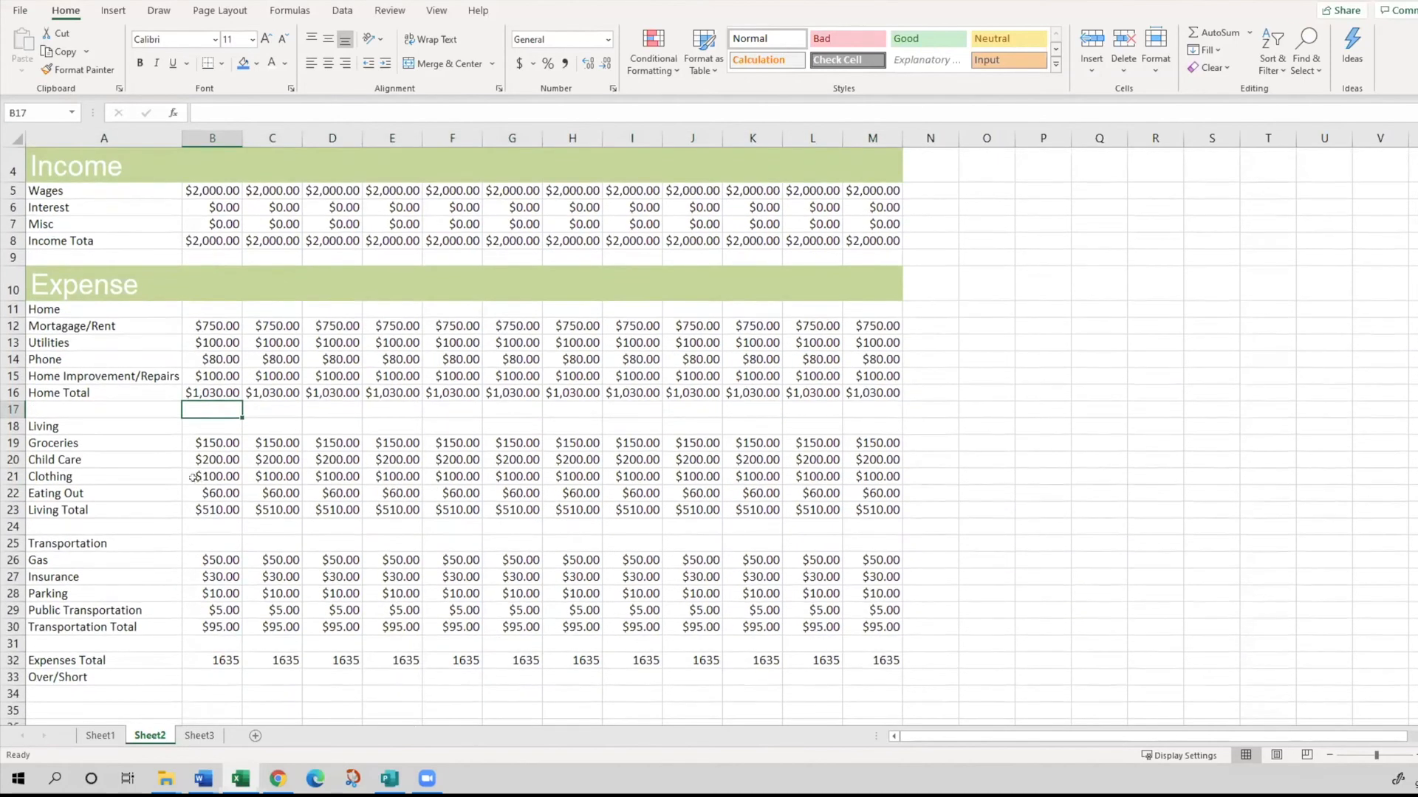
click(214, 509)
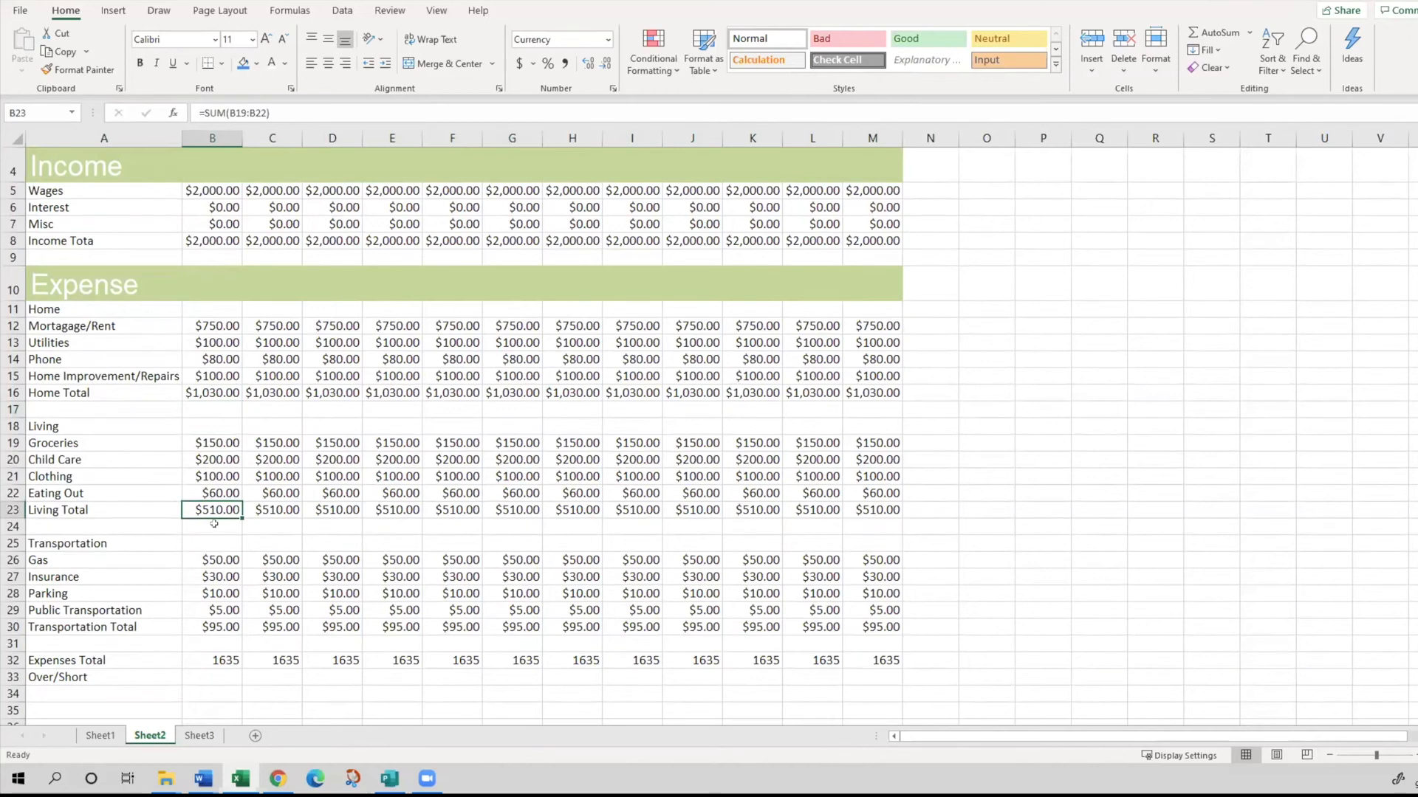
click(226, 624)
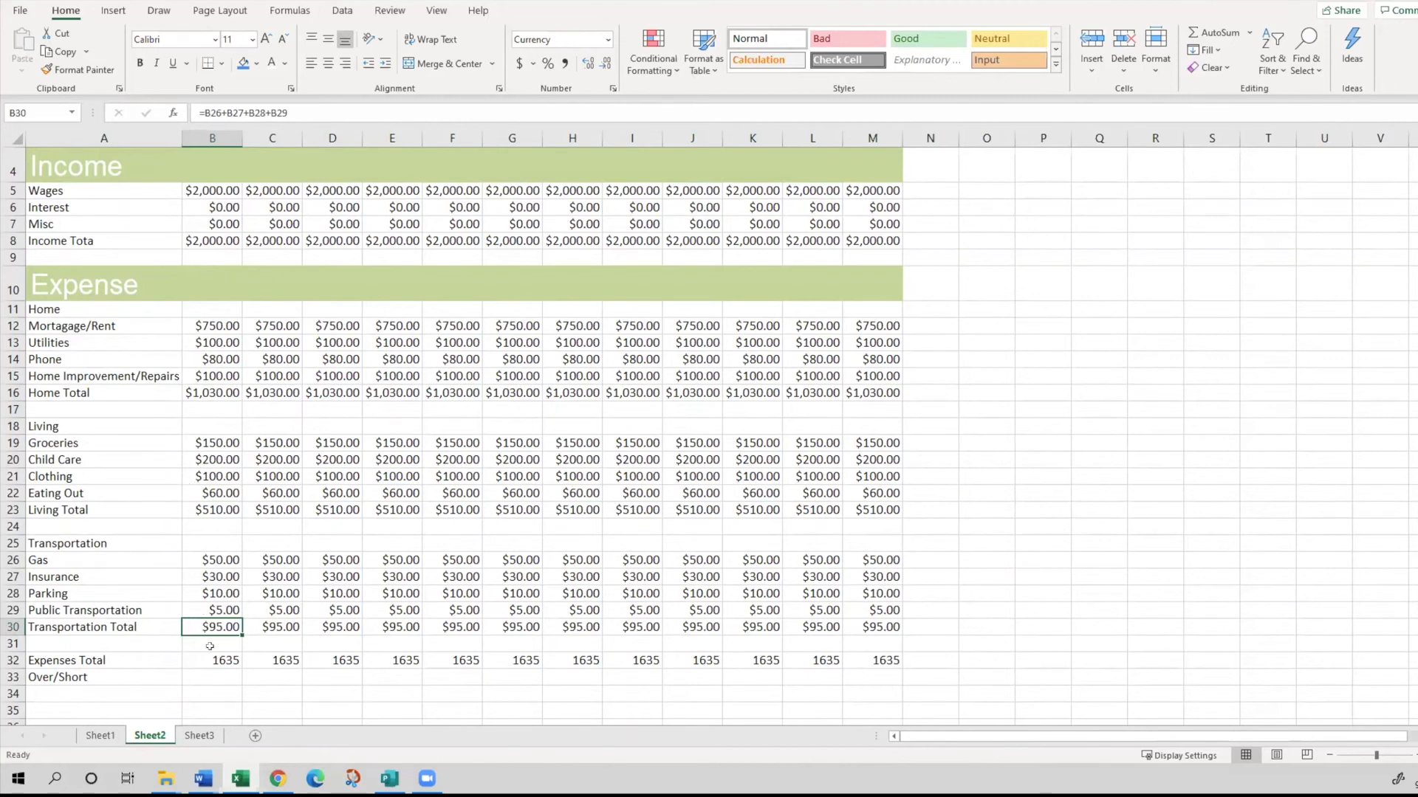
drag(225, 623, 904, 619)
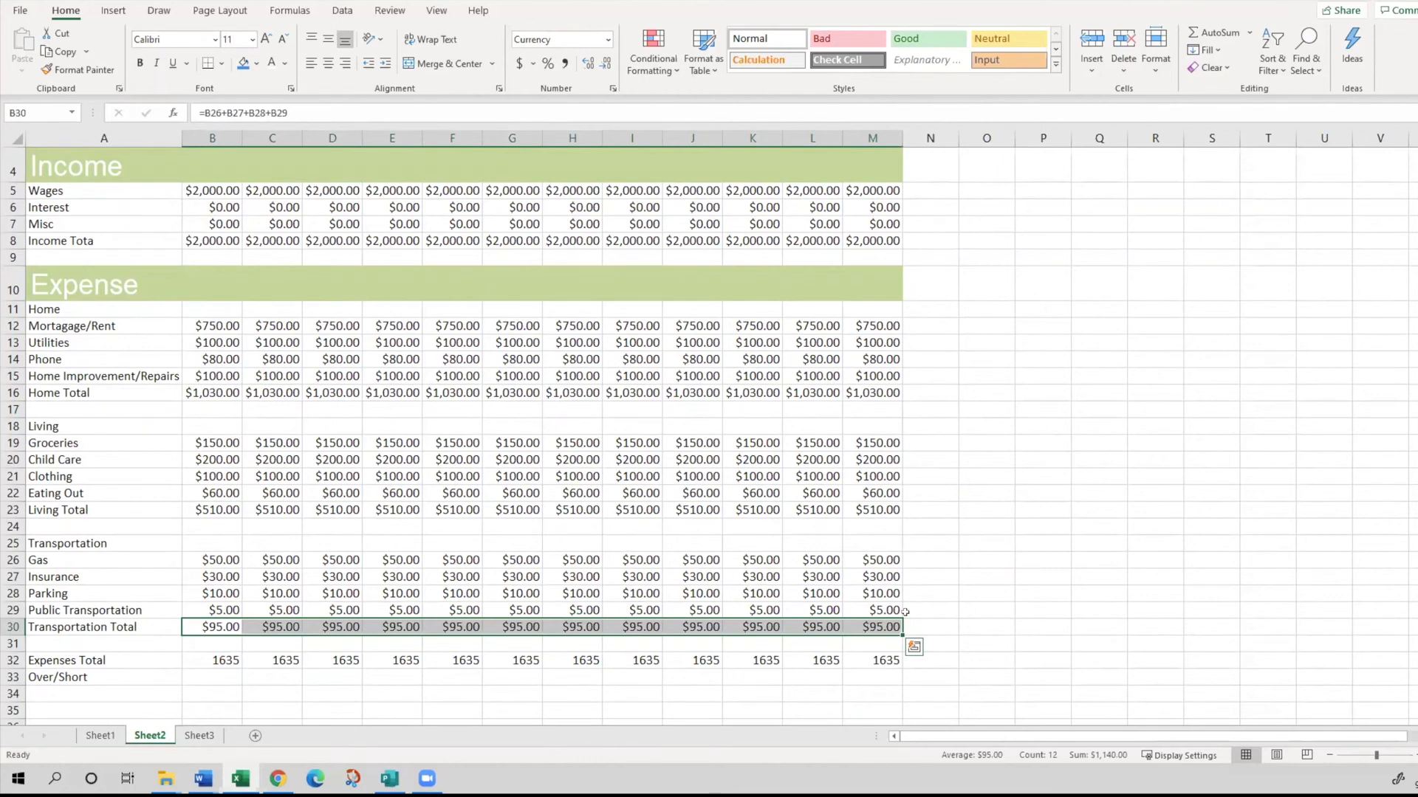
key(Delete)
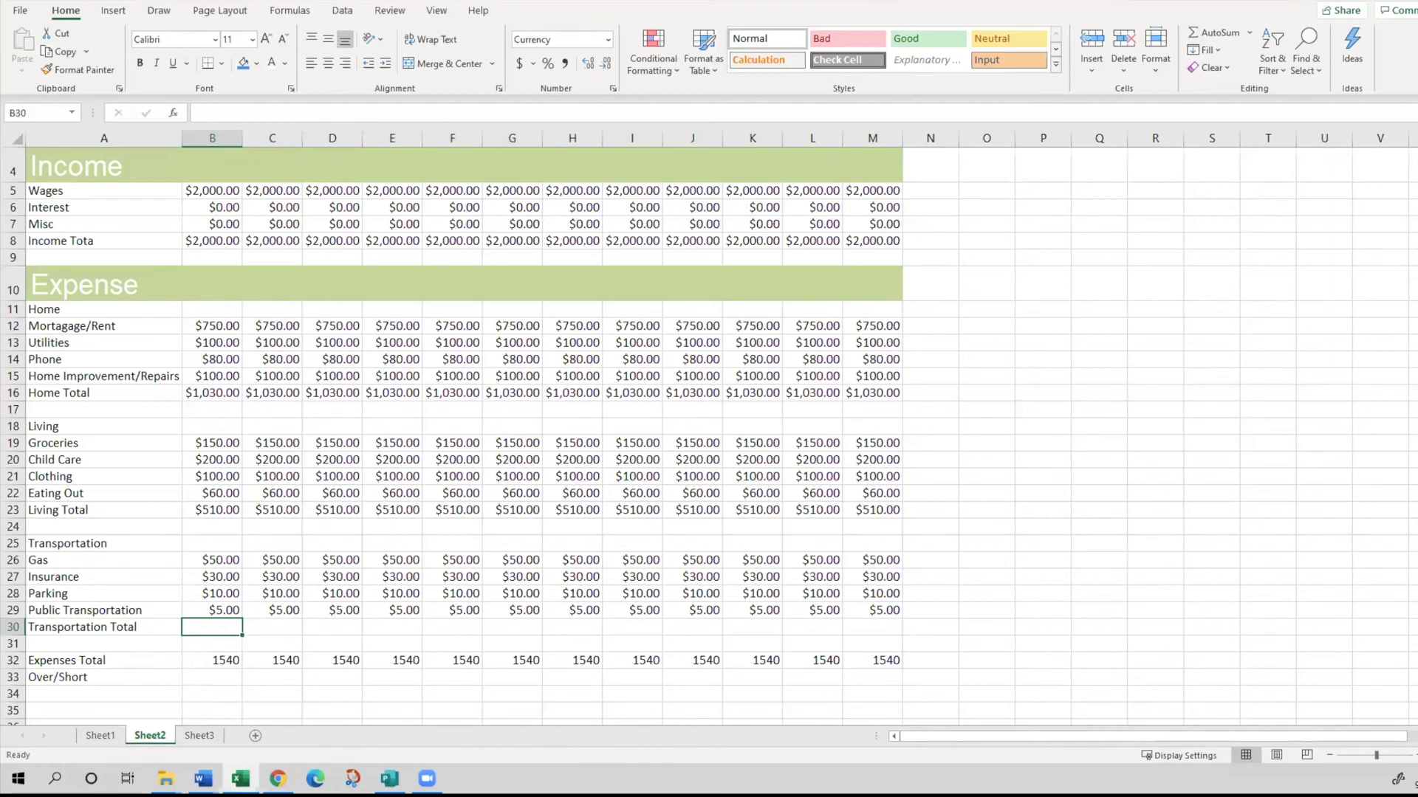
- Use AutoSum to enter =SUM(B26:B29) as the January Transportation Total in B30
scroll(725, 700, up, 1)
scroll(724, 700, up, 1)
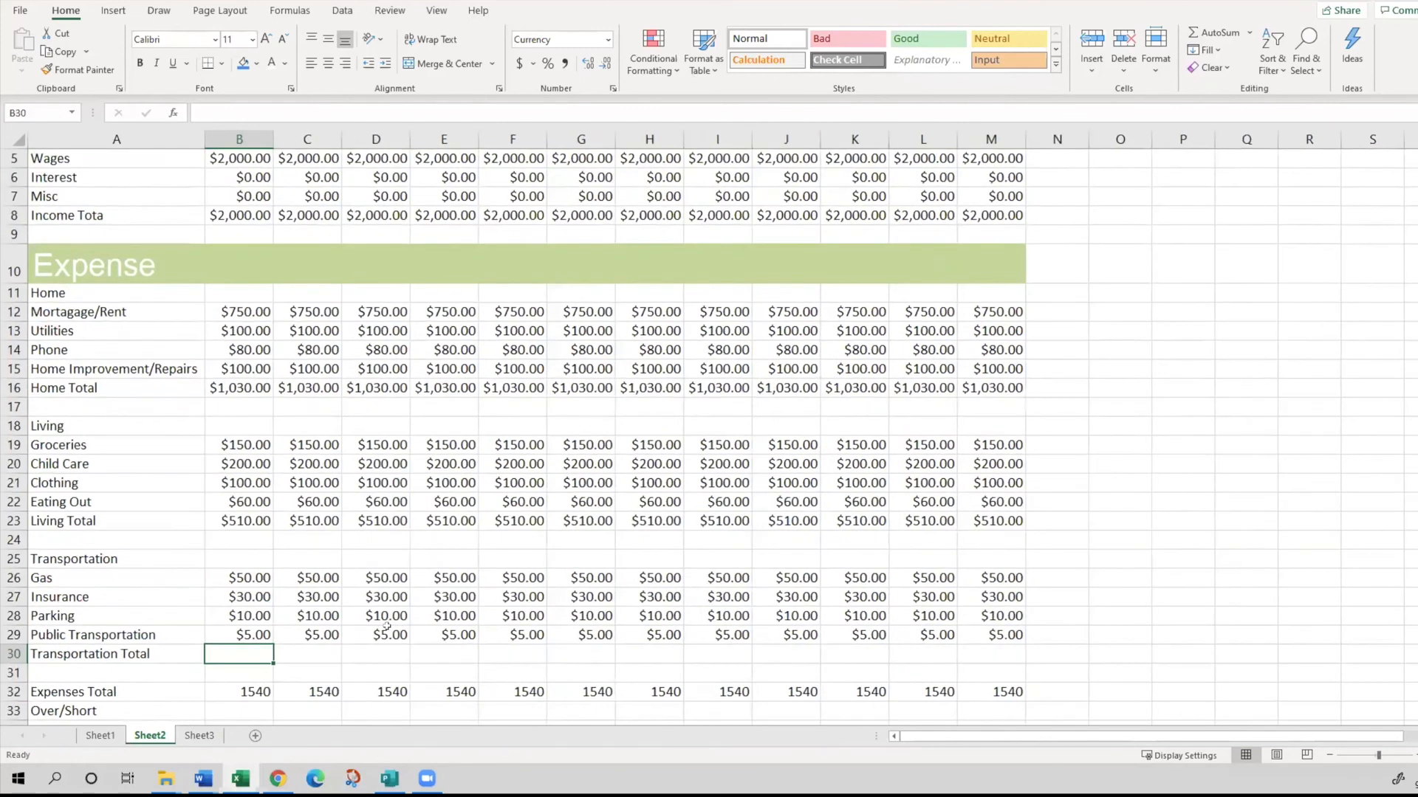
scroll(241, 610, down, 1)
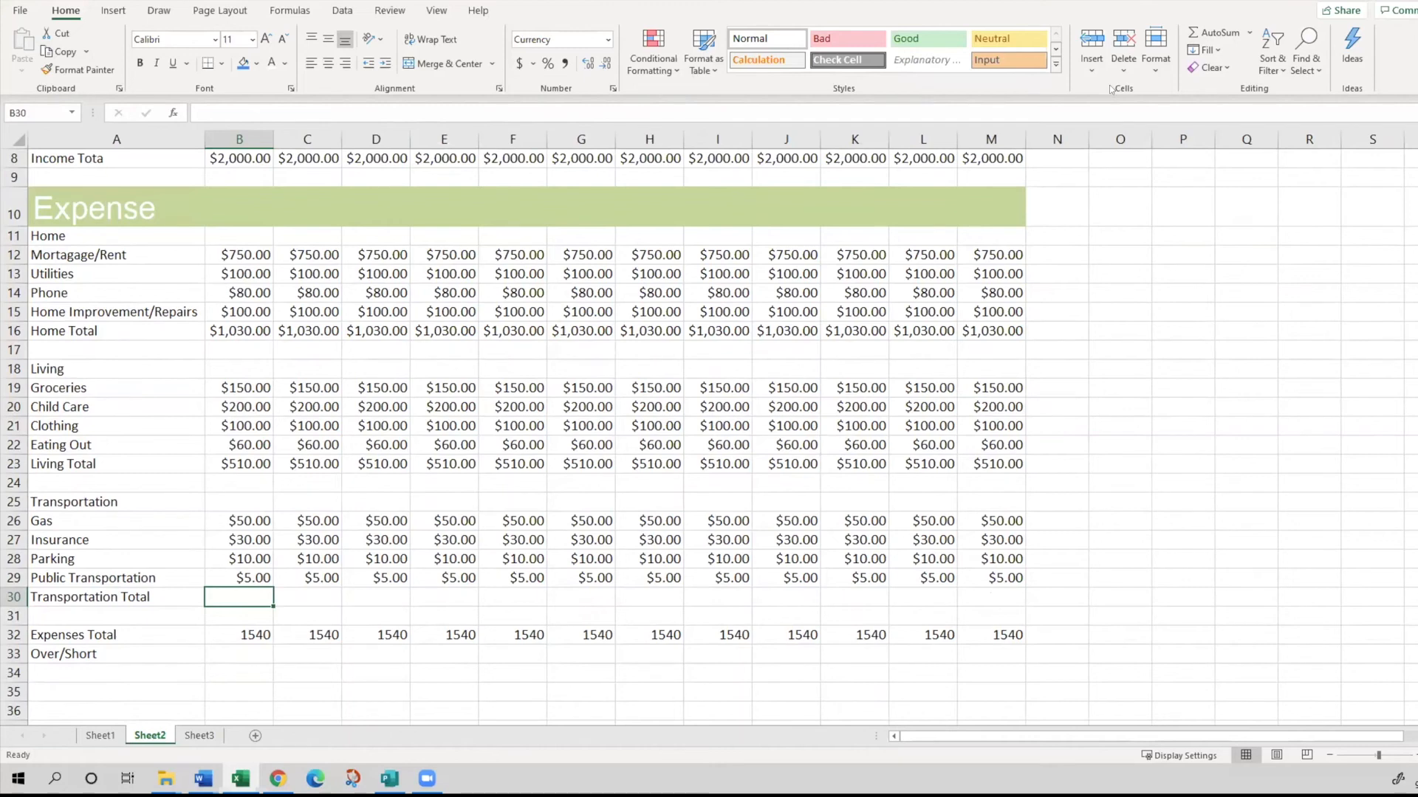
click(1214, 33)
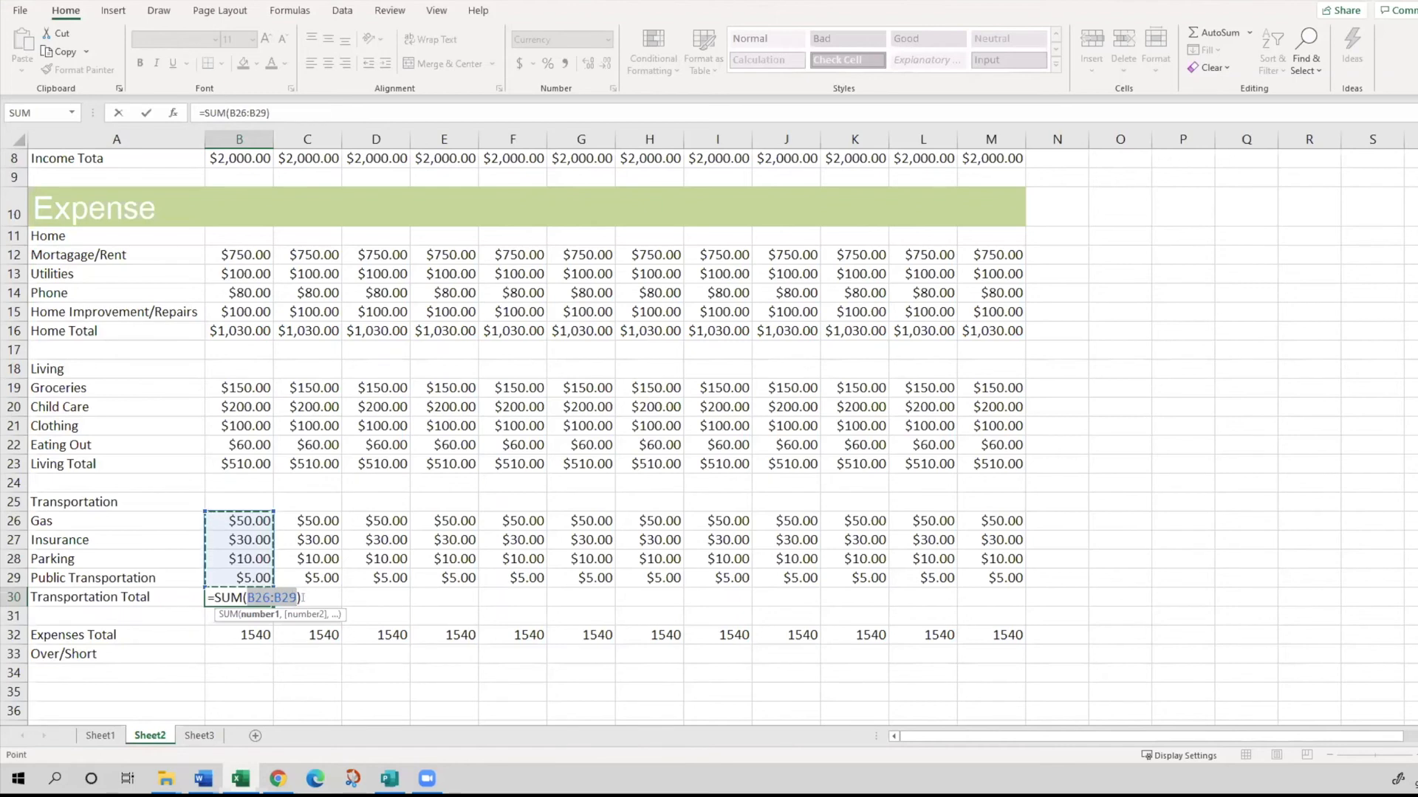
key(Return)
key(Up)
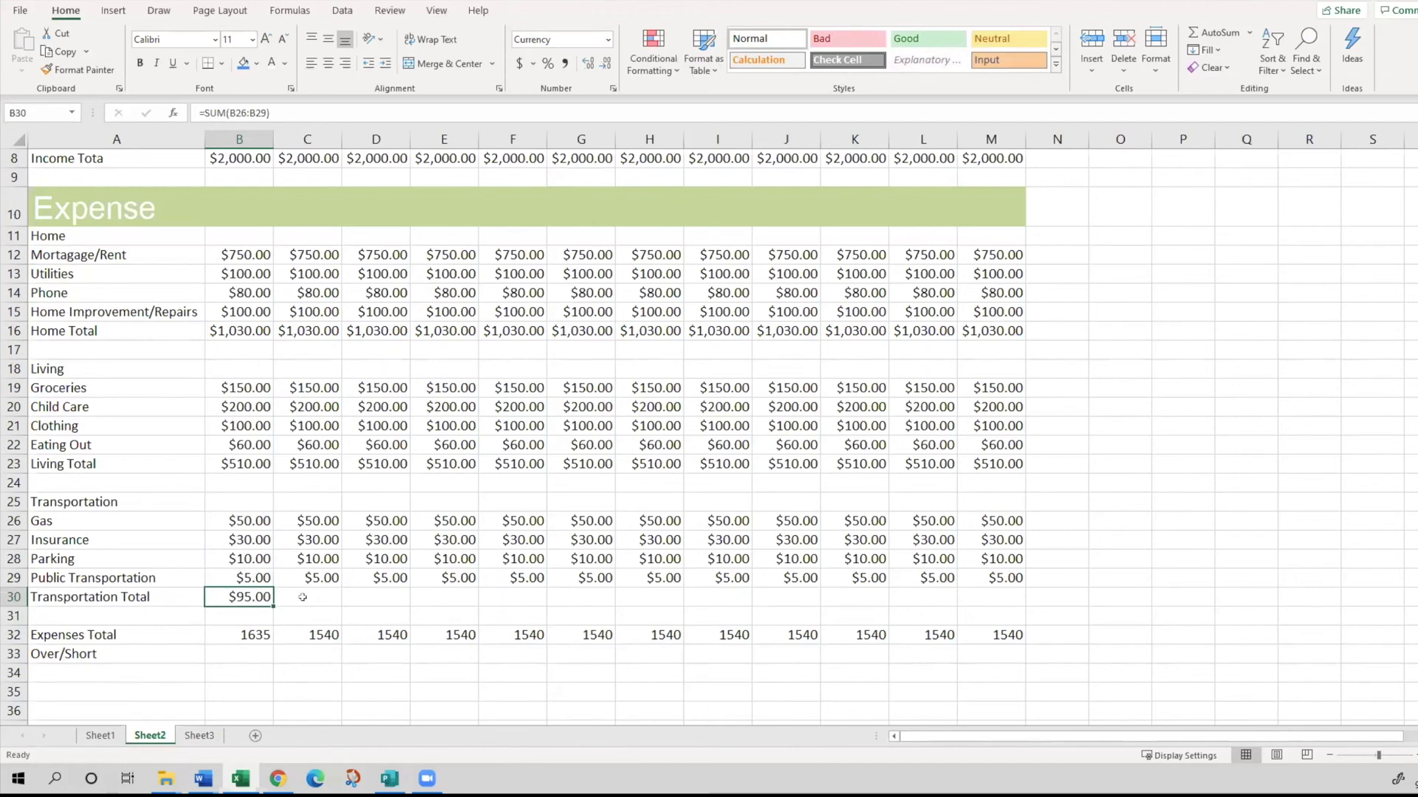
- Enter =SUM(C26:C29) in C30 with AutoSum and fill it across the Transportation Total row to M30
click(303, 596)
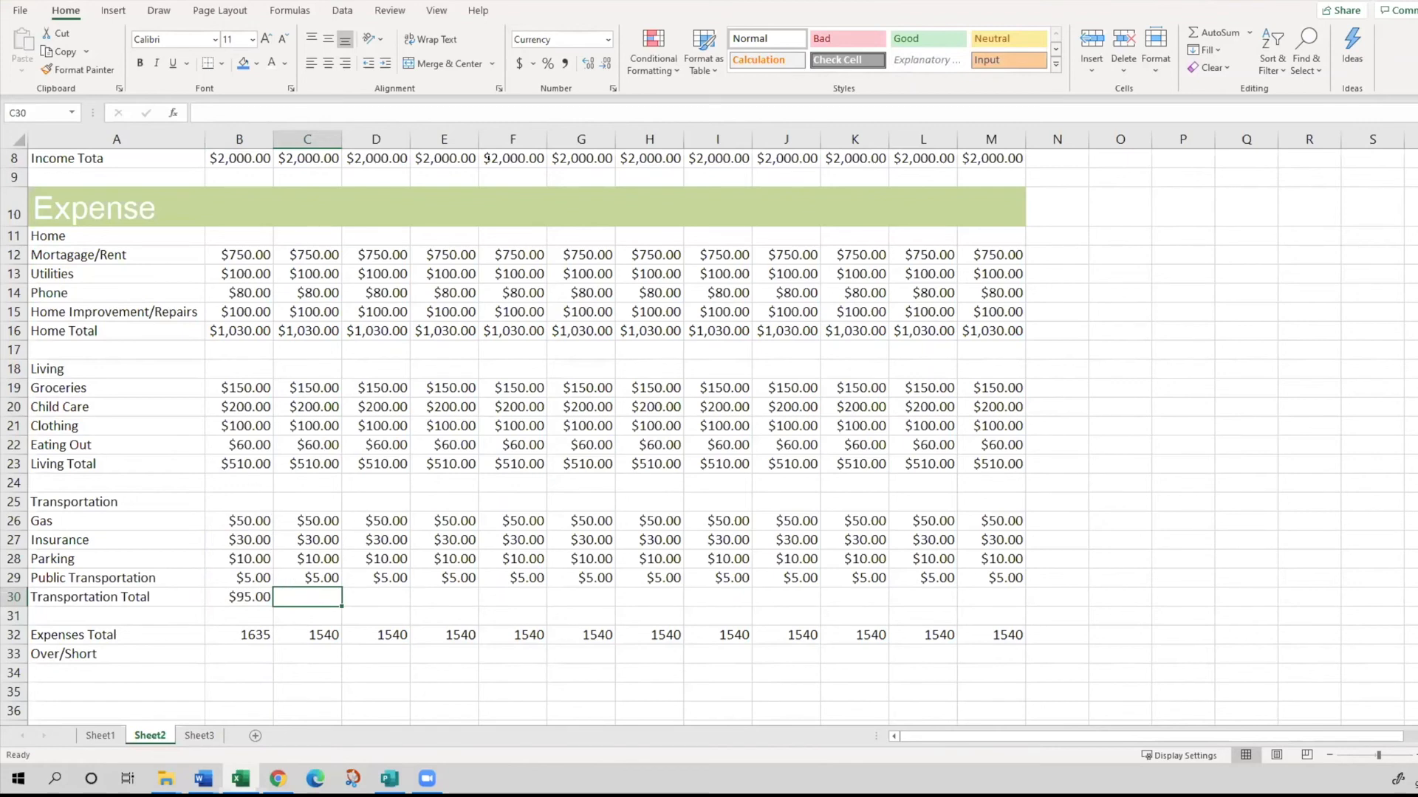
click(1215, 32)
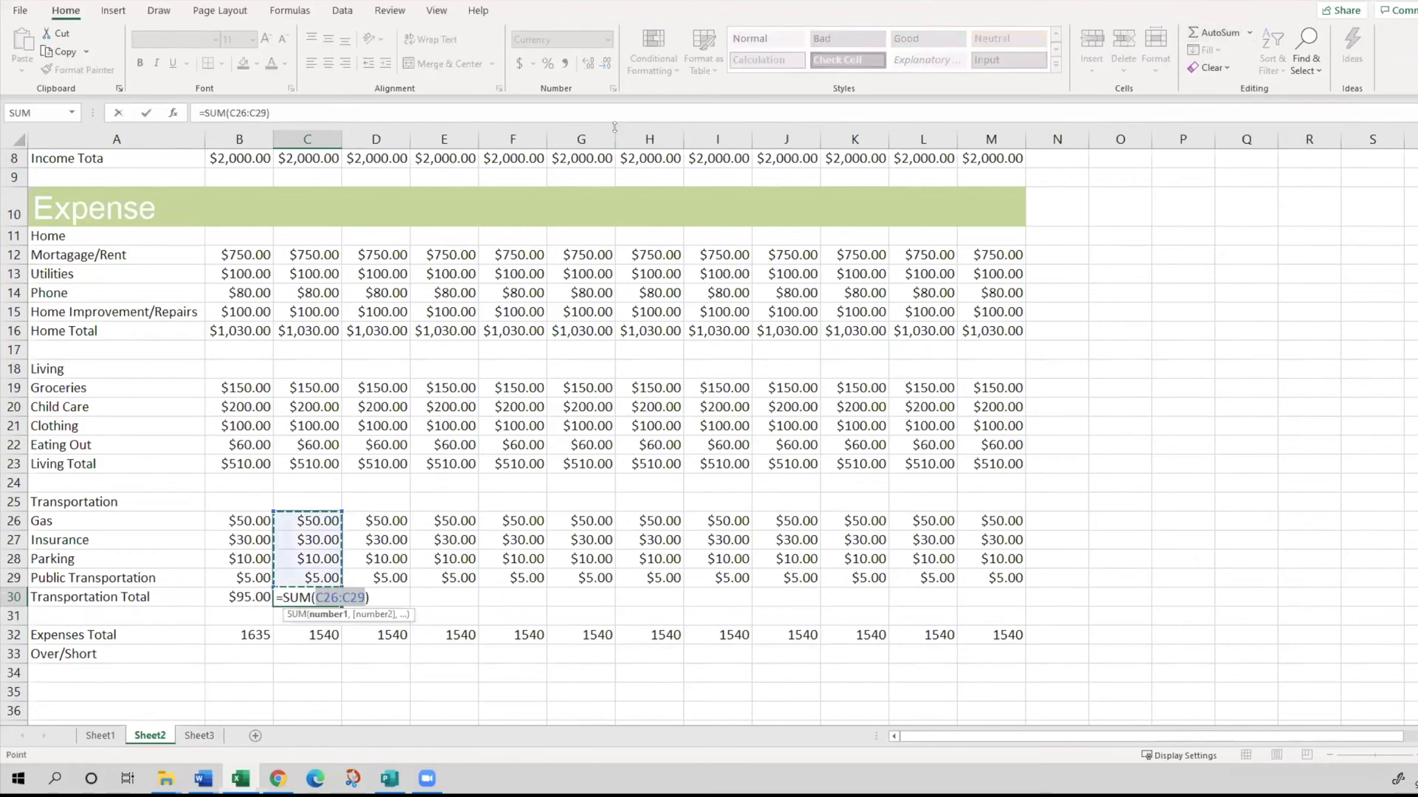
key(Return)
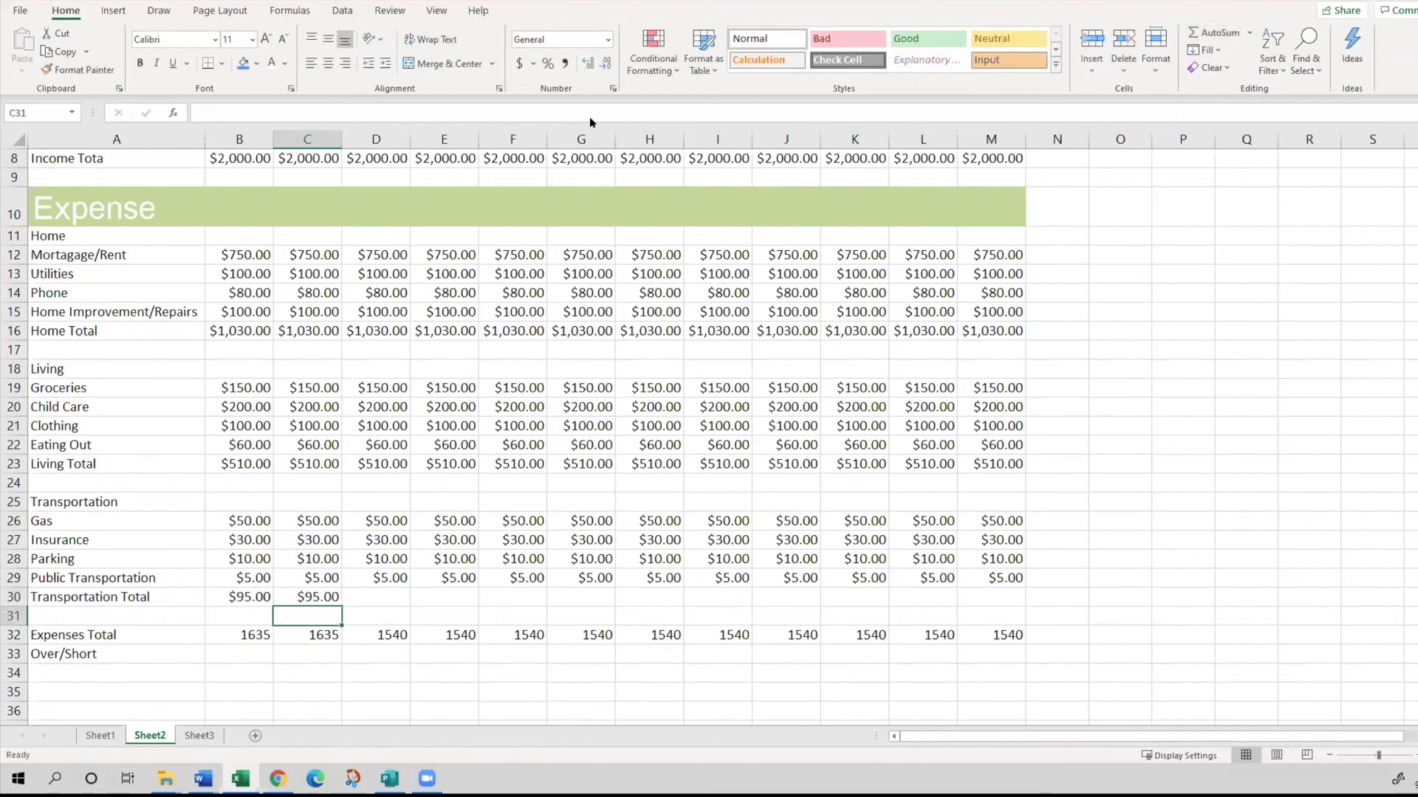
click(325, 591)
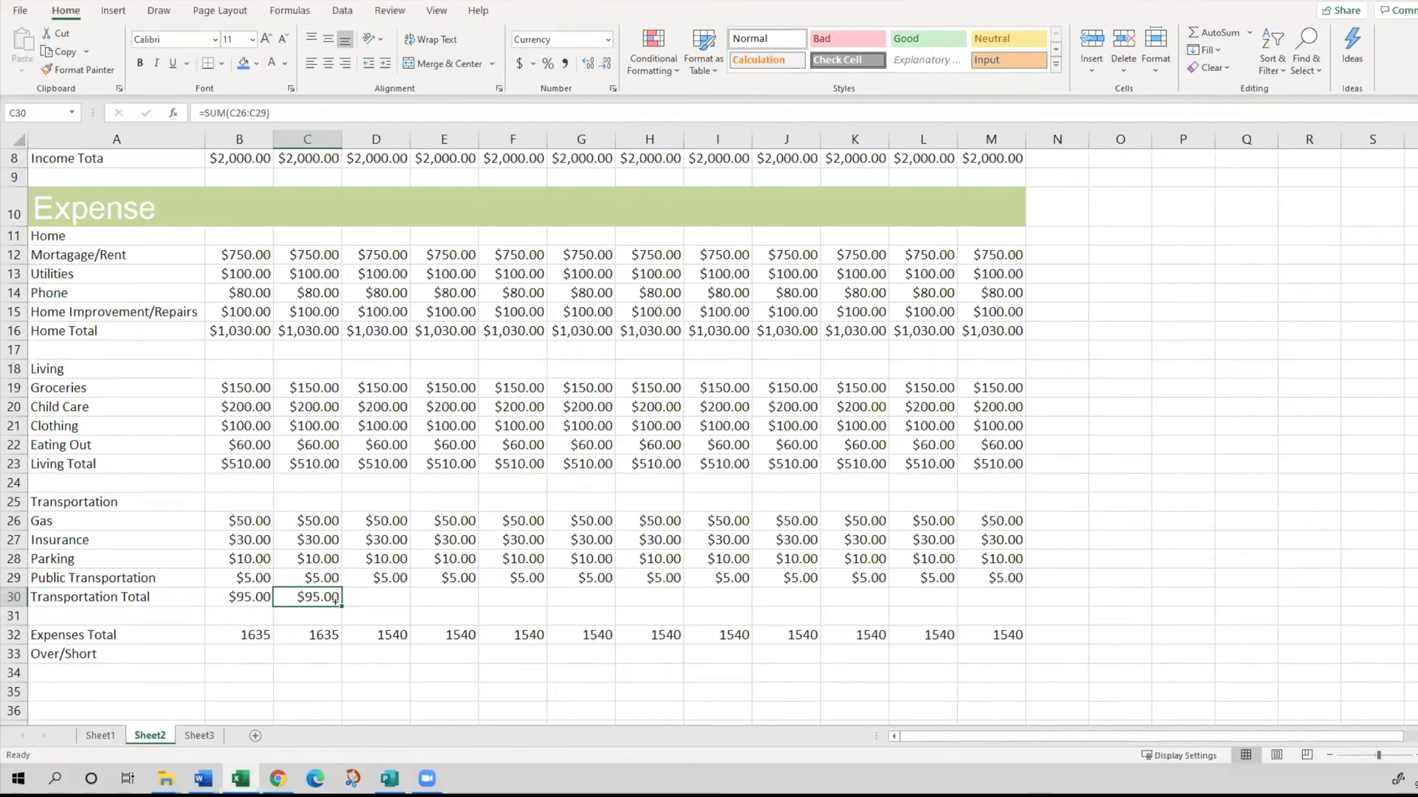
drag(338, 602, 993, 583)
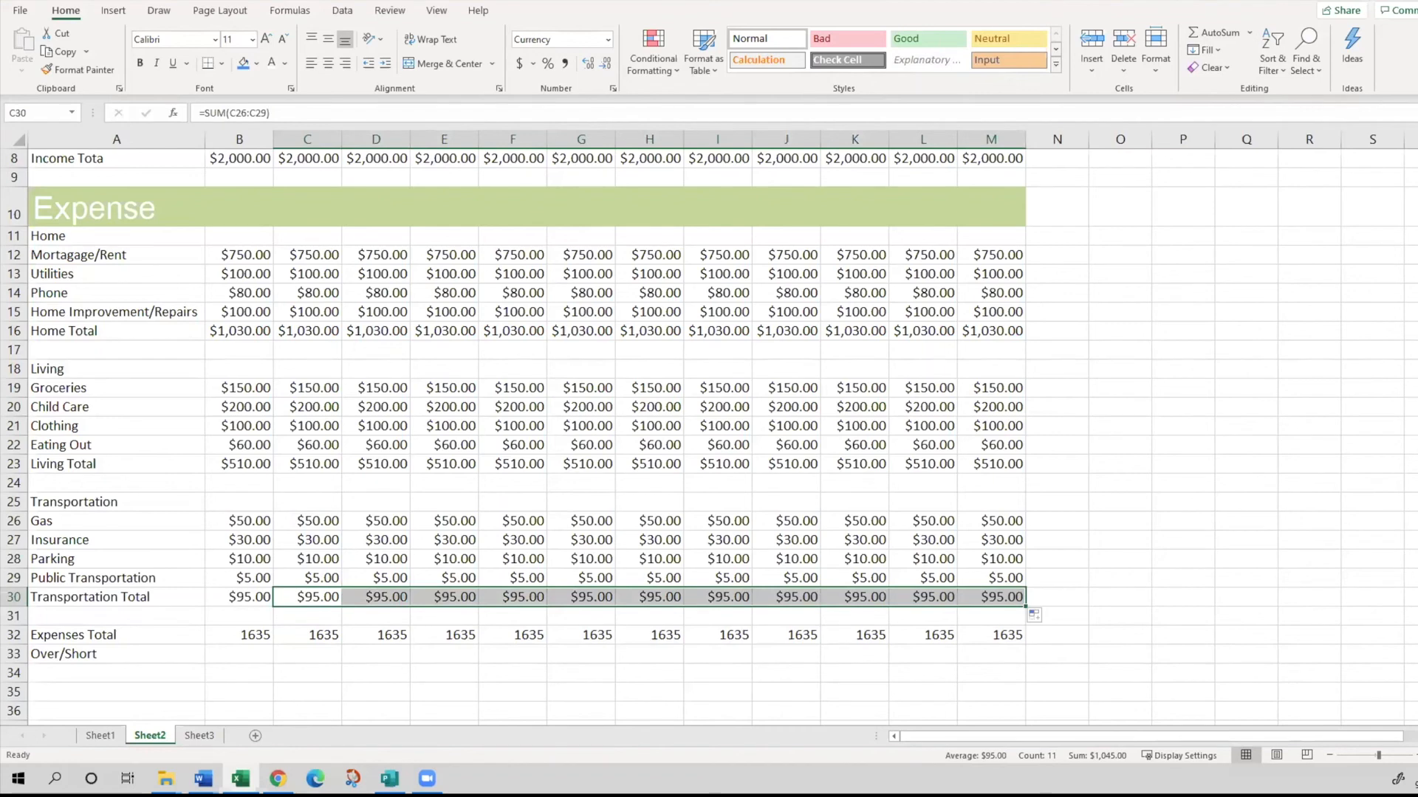
- Check which cells the filled SUM formula references in September's Transportation Total, J30
click(867, 651)
click(796, 610)
click(795, 592)
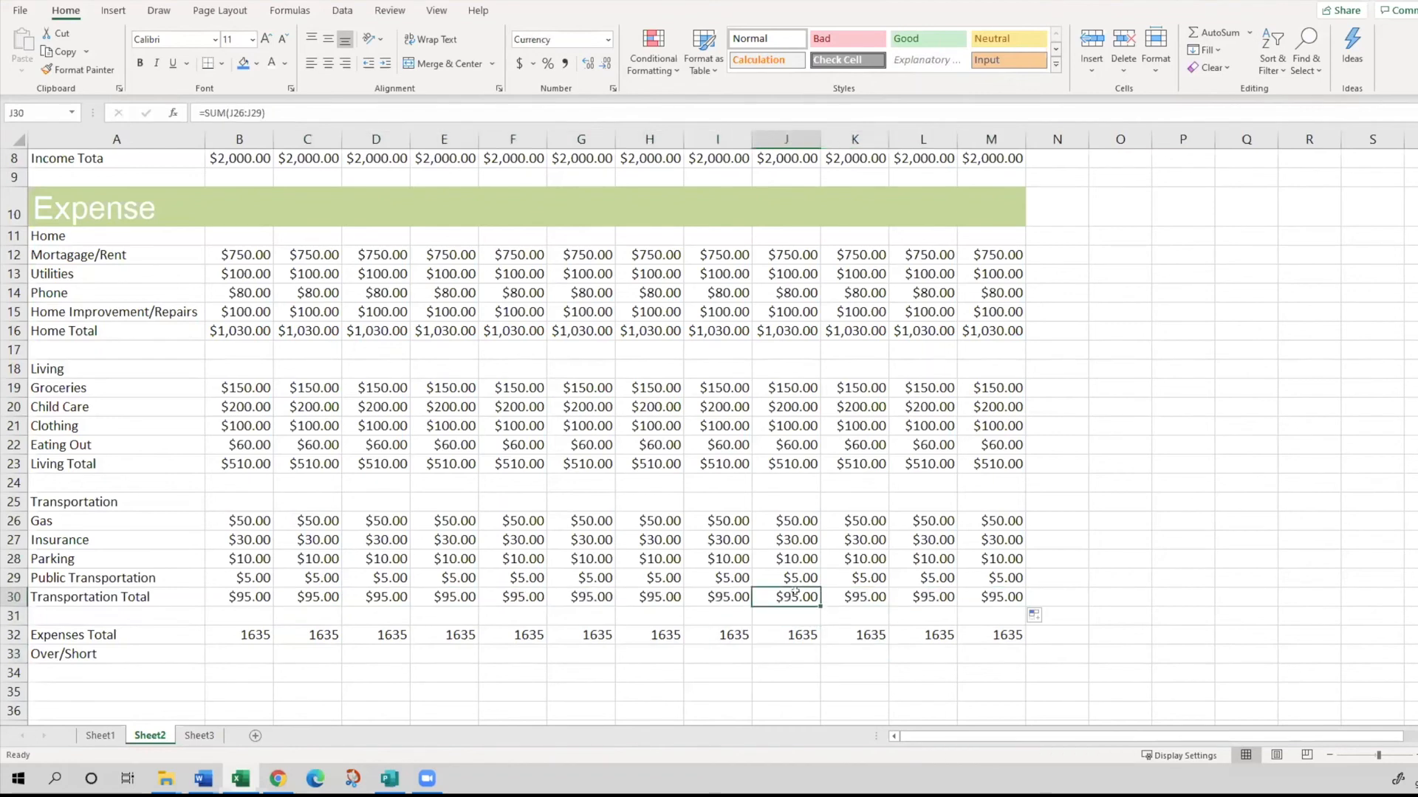
click(285, 113)
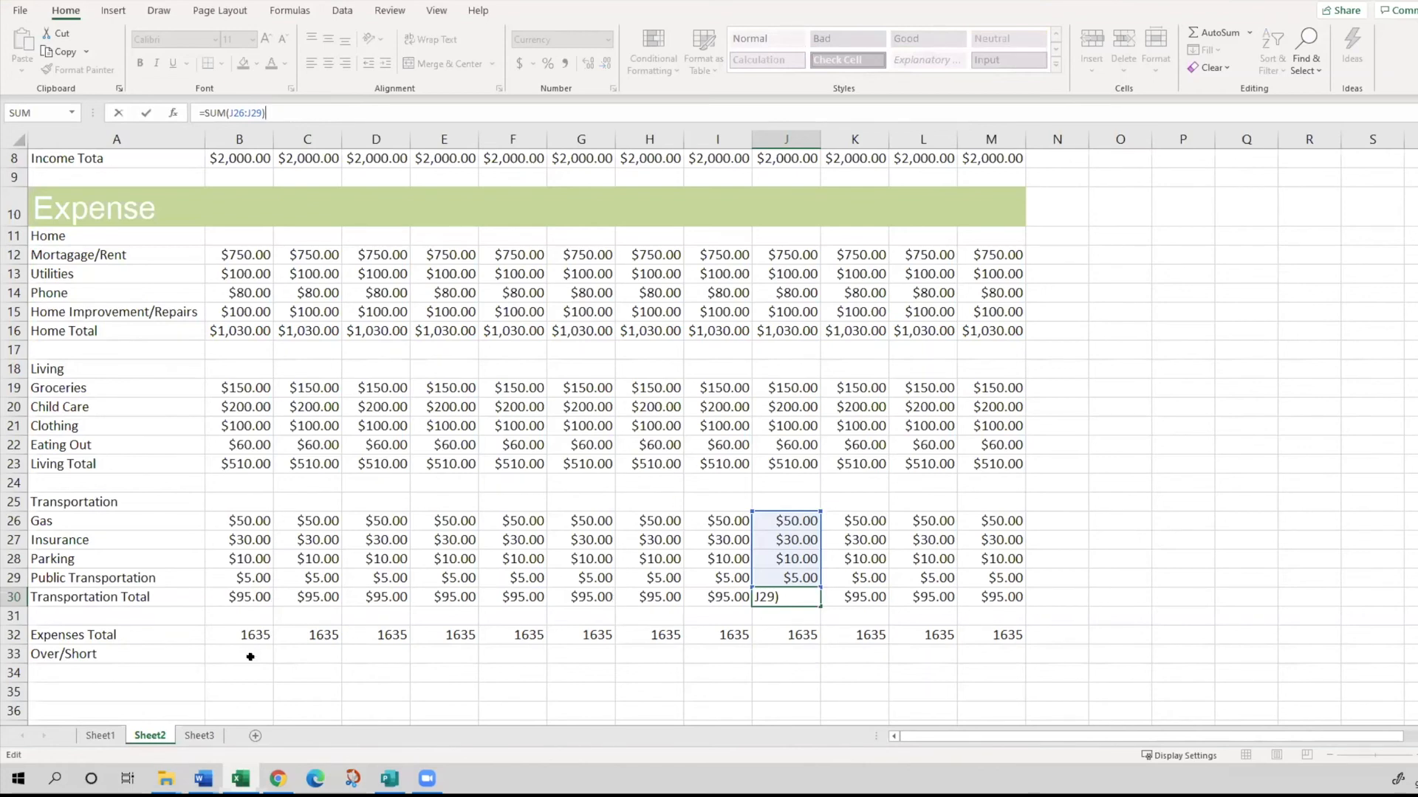
click(246, 655)
key(alt+Tab)
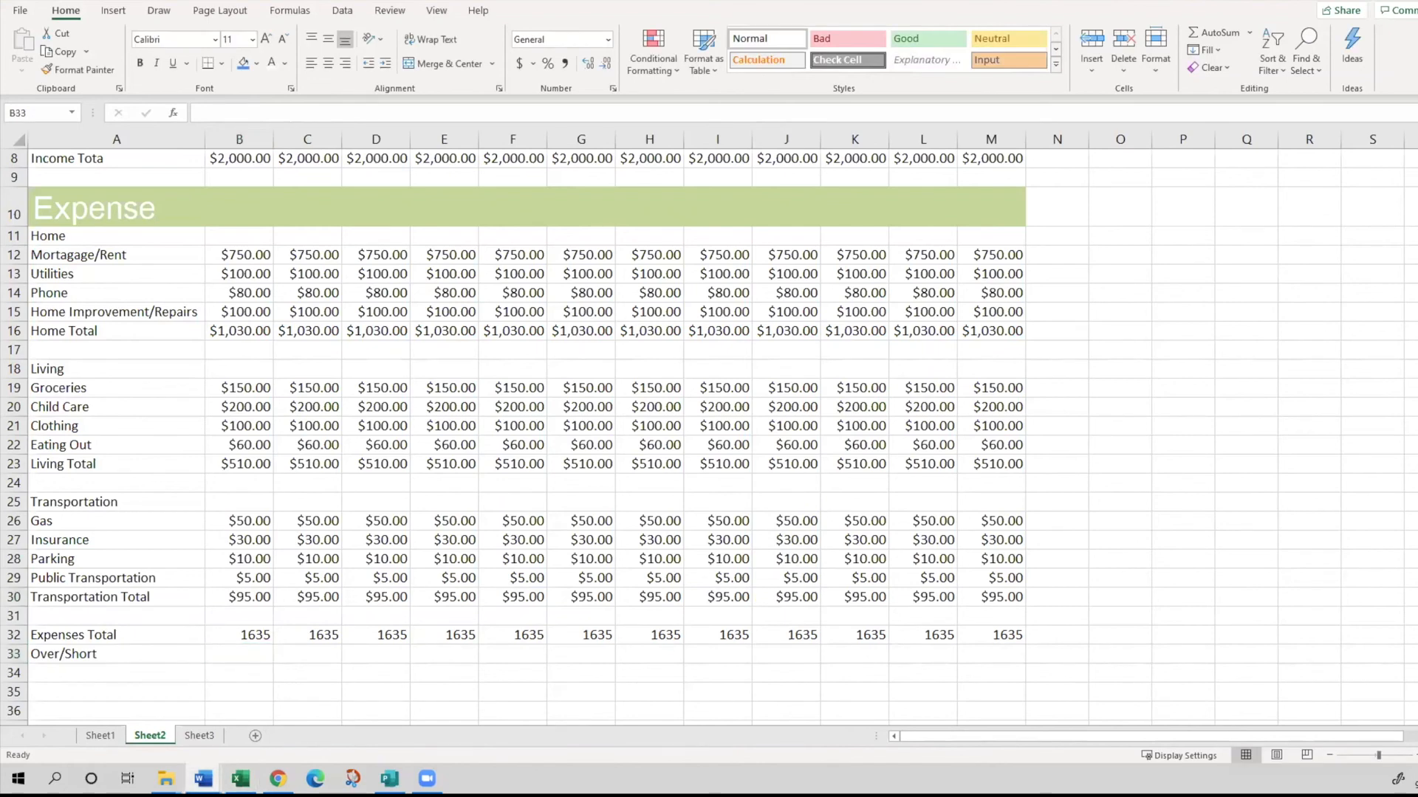
key(alt+Tab)
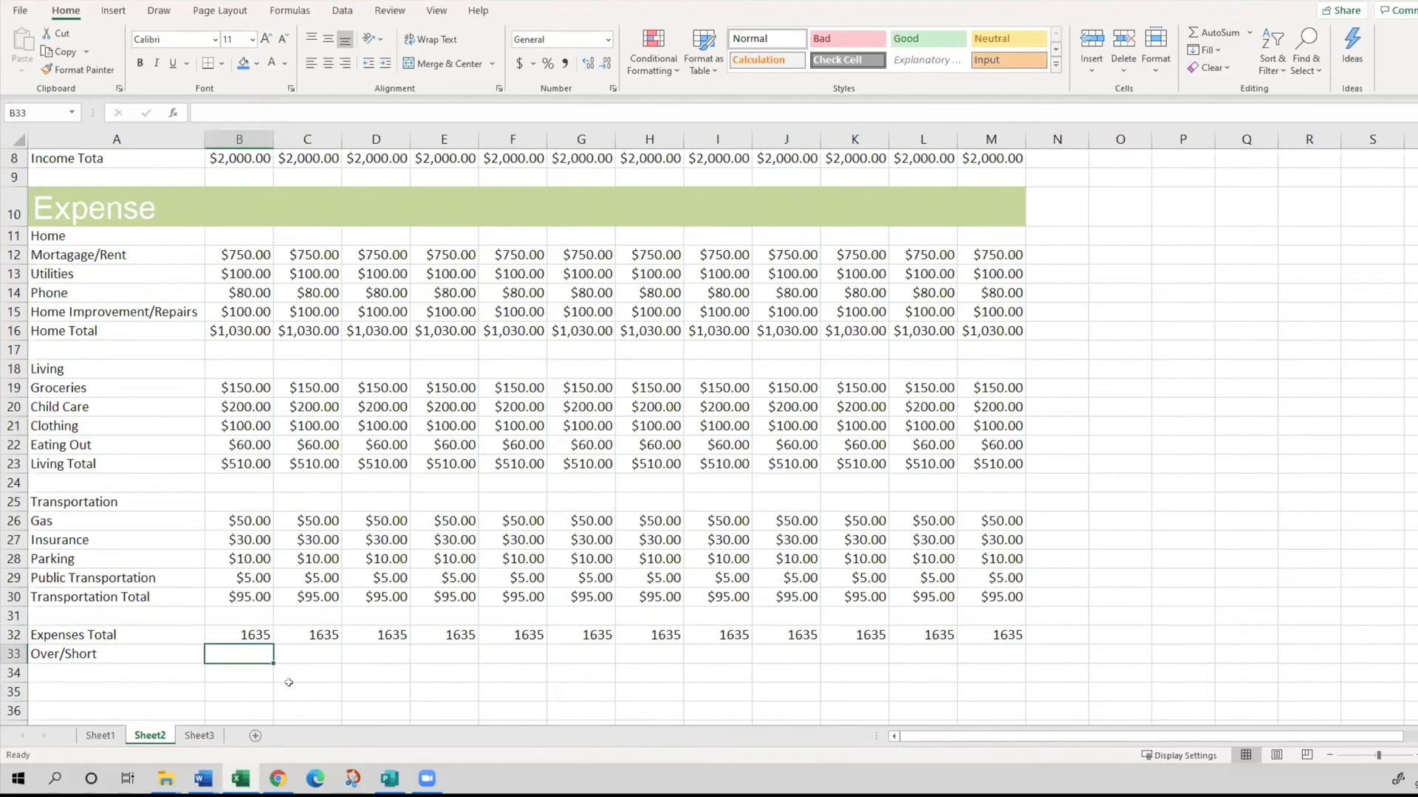
- Inspect the January Expenses Total formula =B16+B23+B30 in B32 and re-enter it as is
click(229, 635)
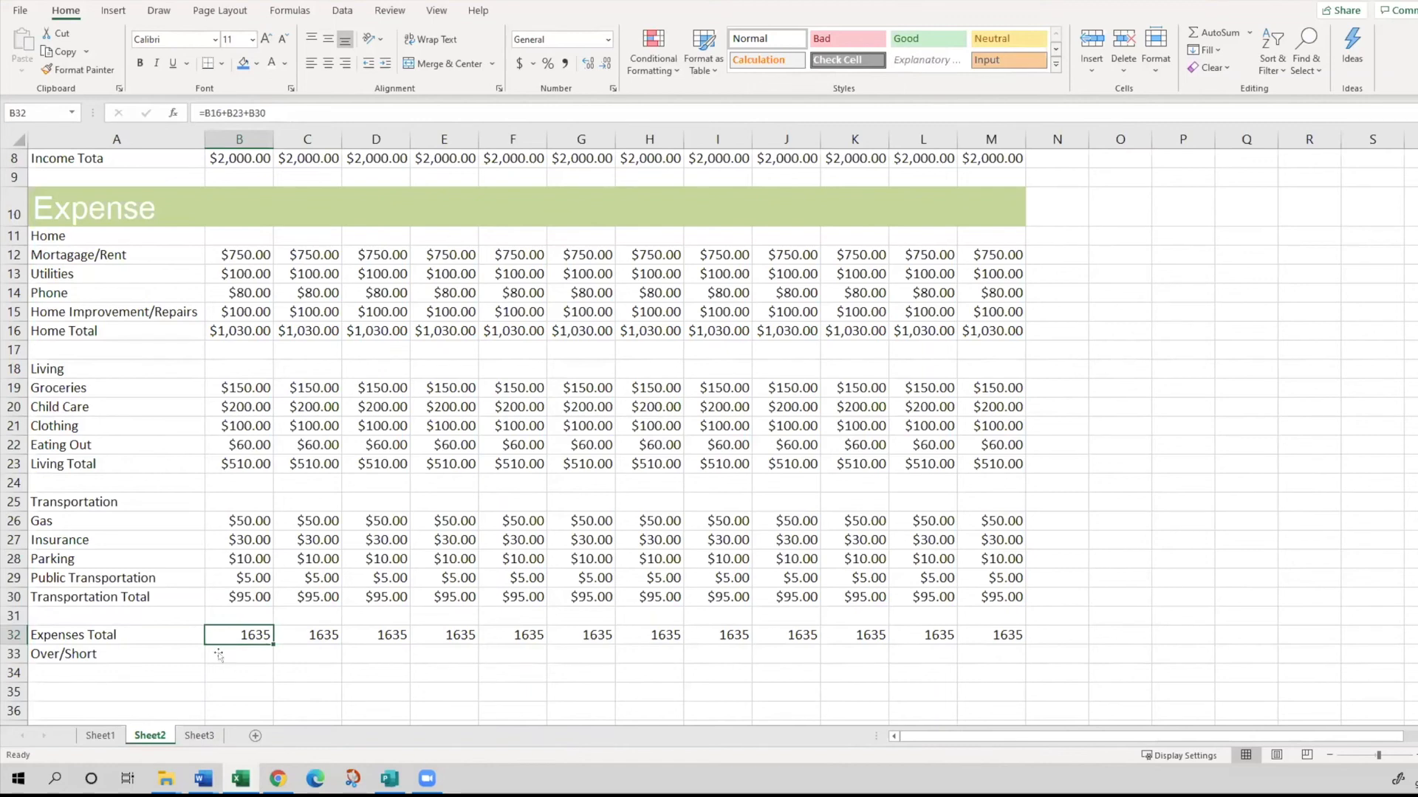
click(288, 107)
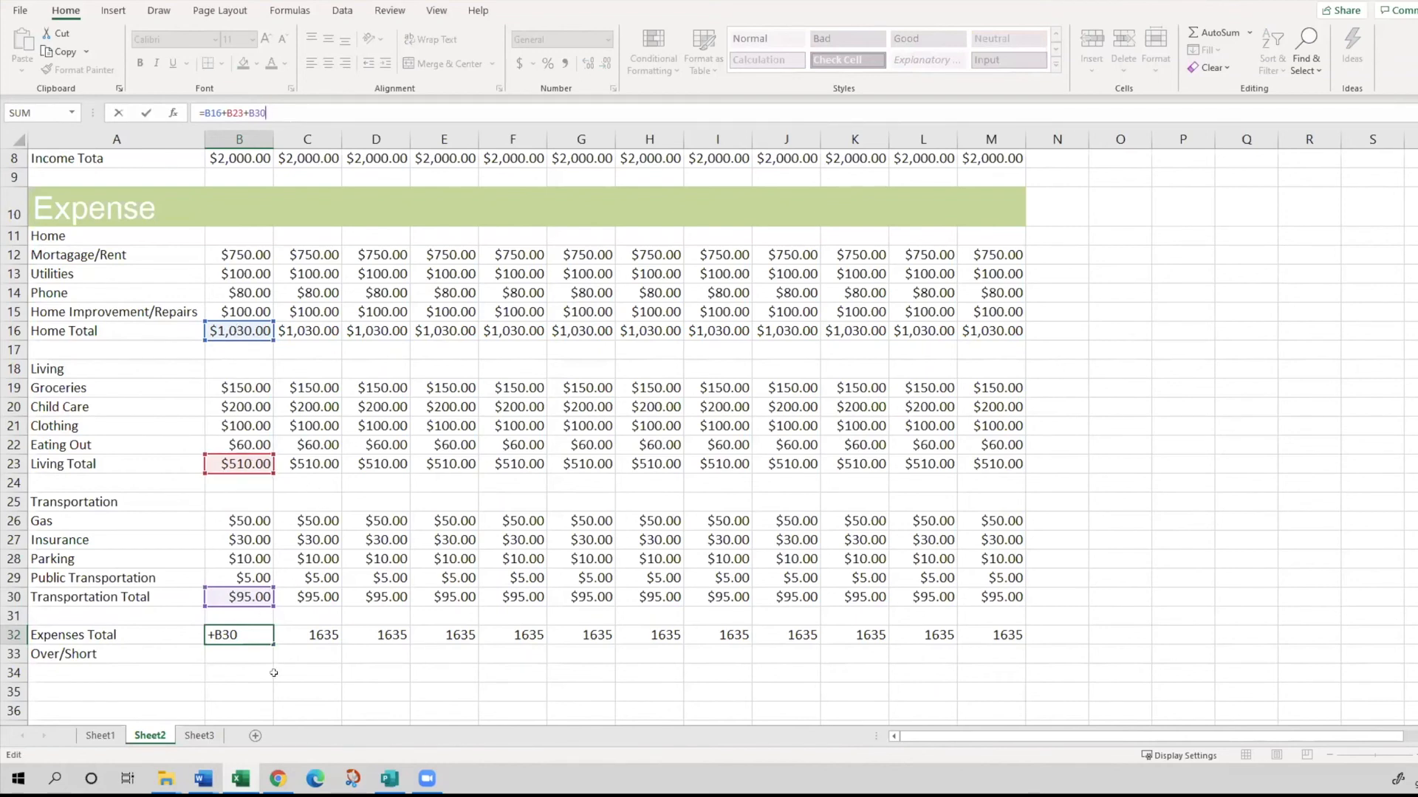
key(Return)
click(212, 635)
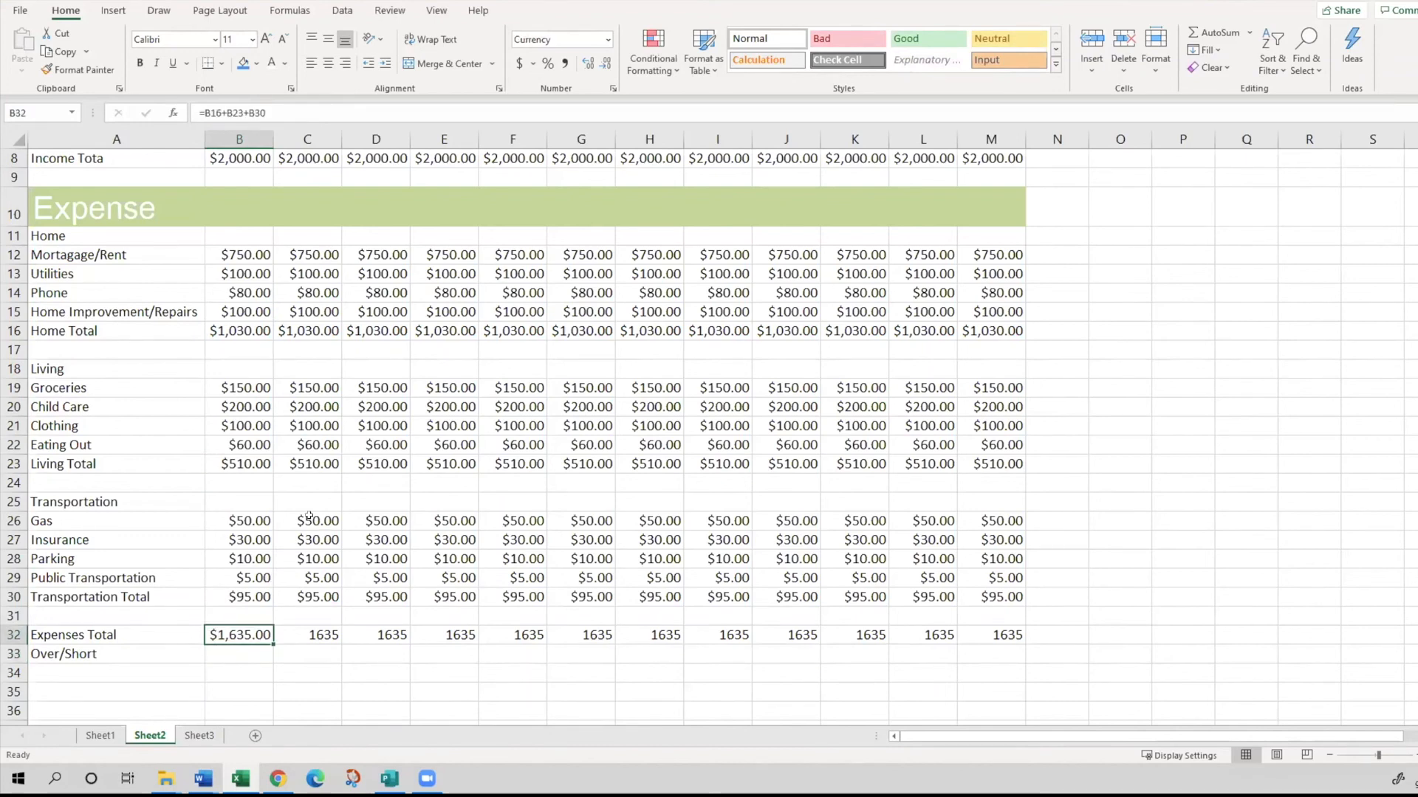
scroll(303, 511, up, 2)
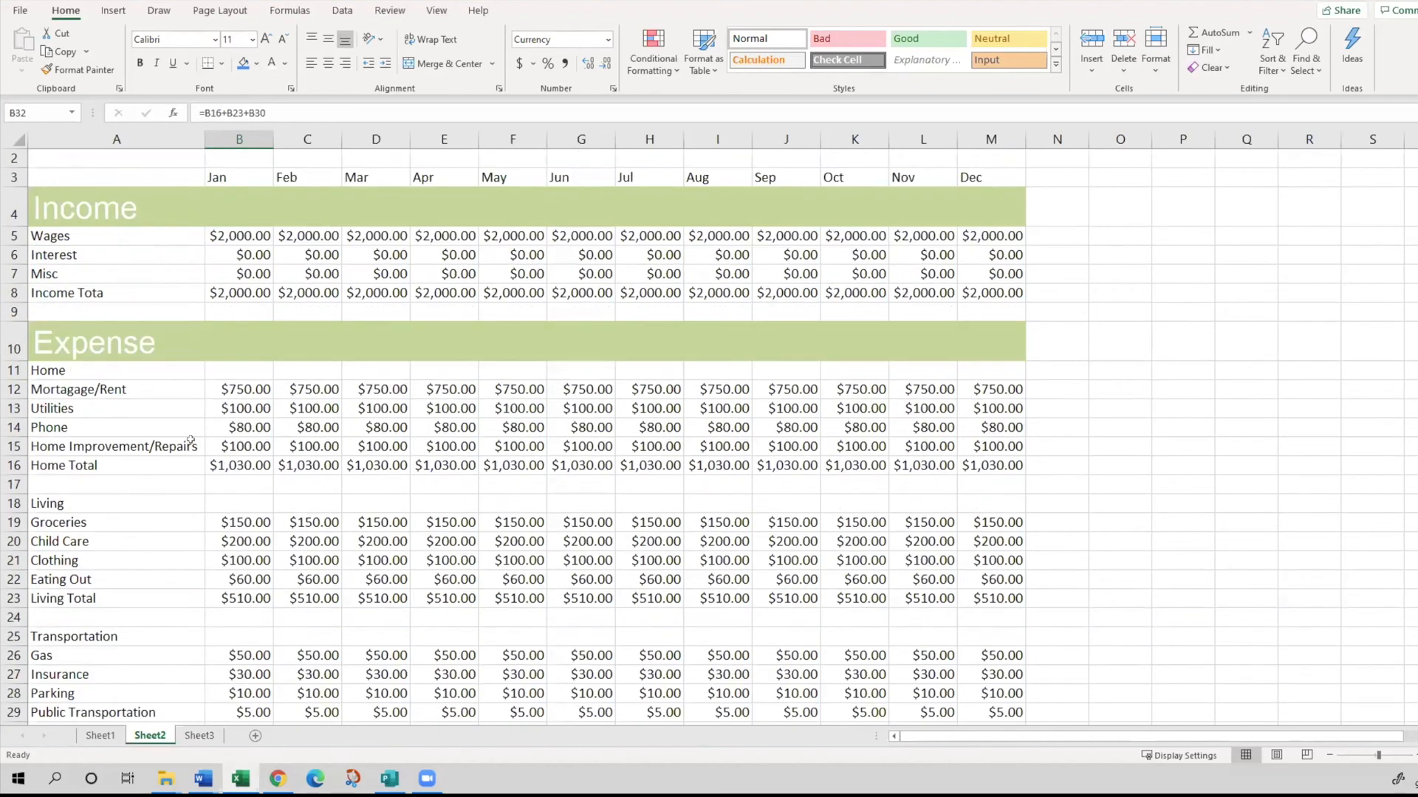
scroll(190, 441, down, 2)
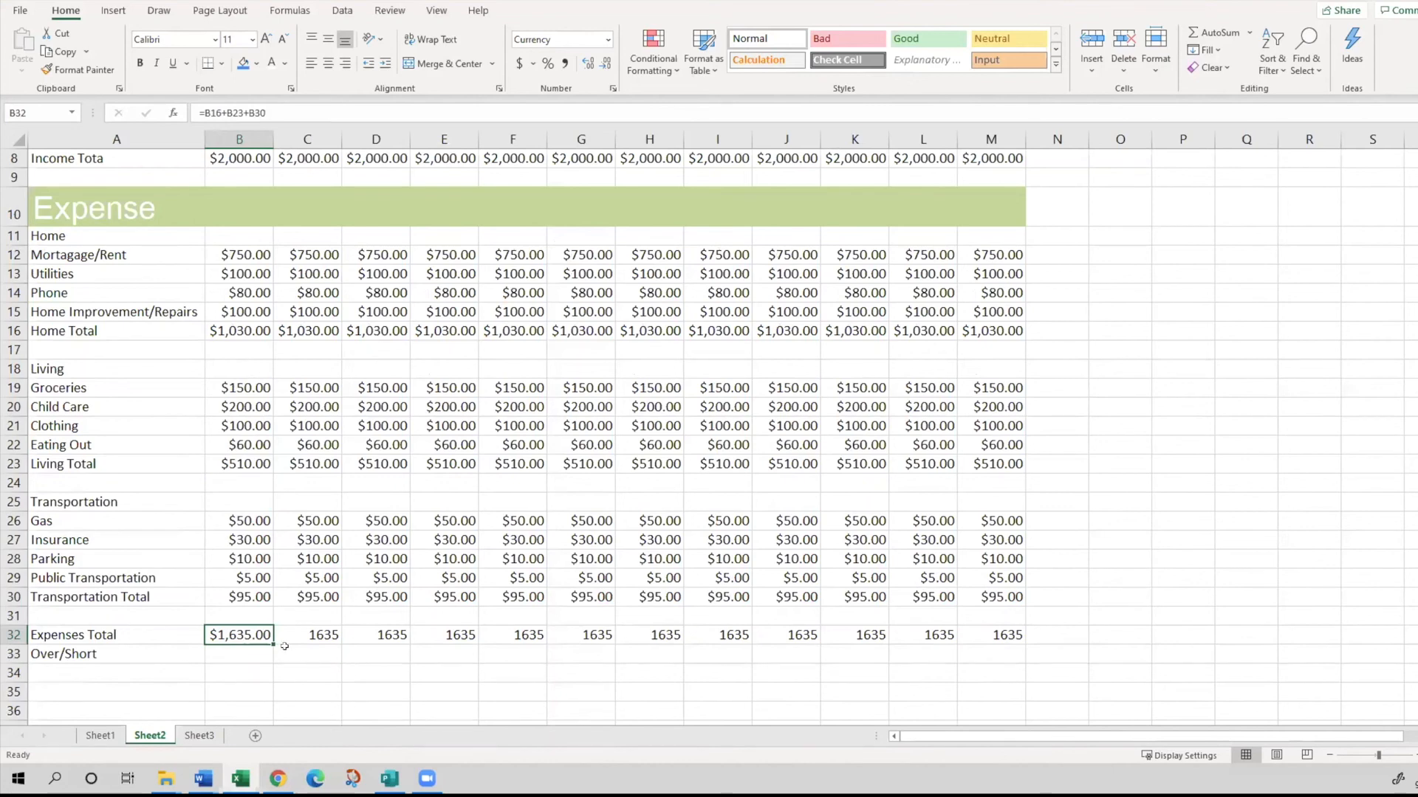
- Enter =B8-B32 in B33 to calculate January's Over/Short as Income Total minus Expenses Total
click(217, 651)
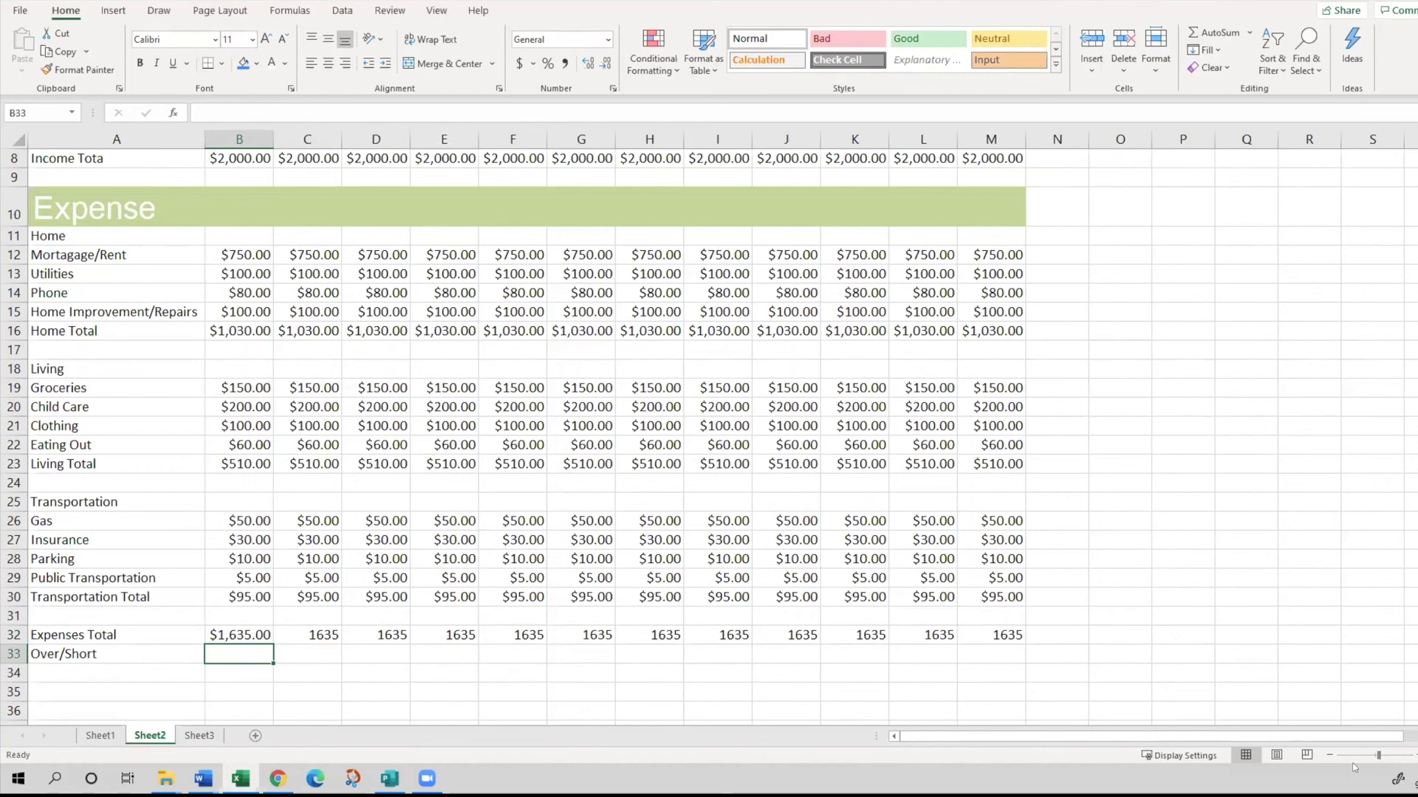
click(1326, 756)
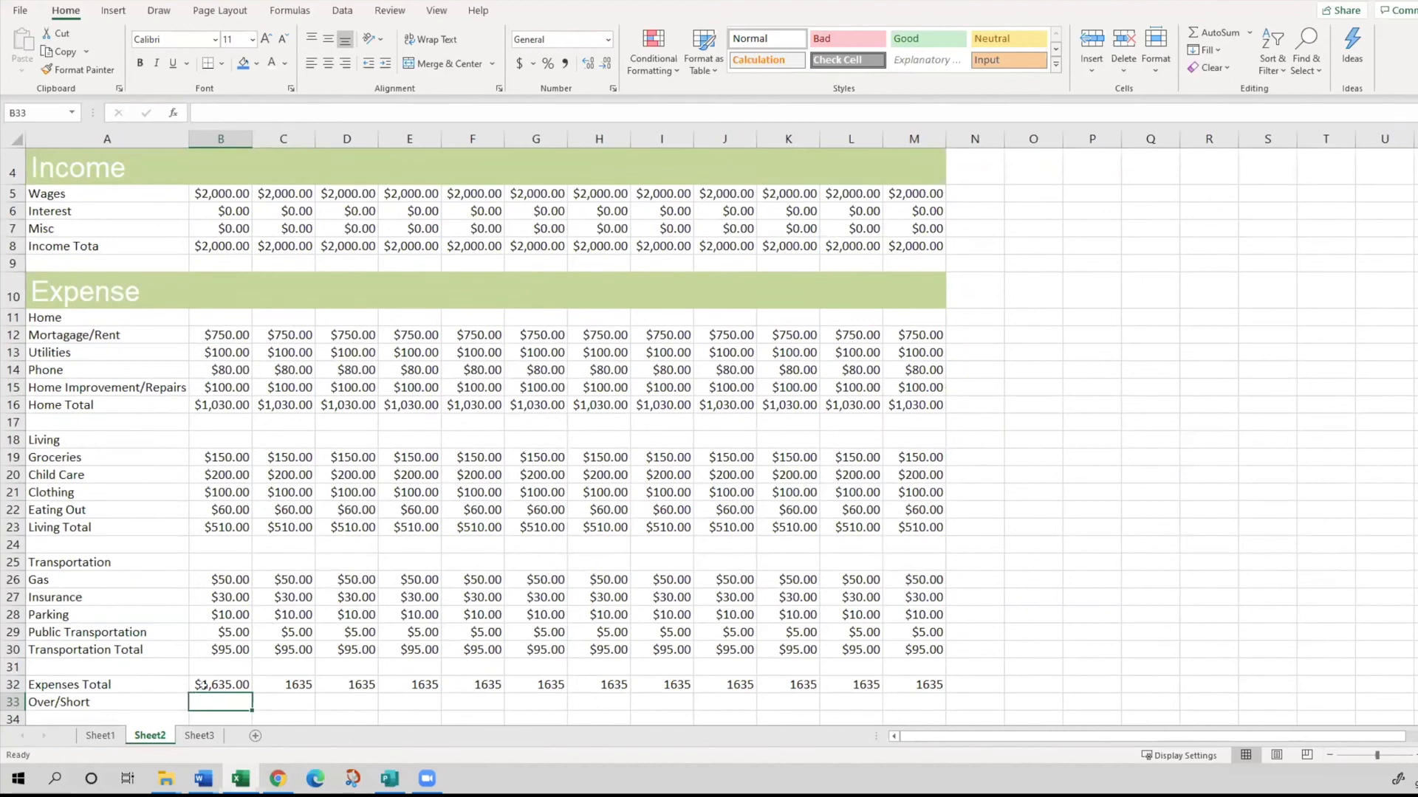
scroll(204, 685, up, 1)
click(201, 216)
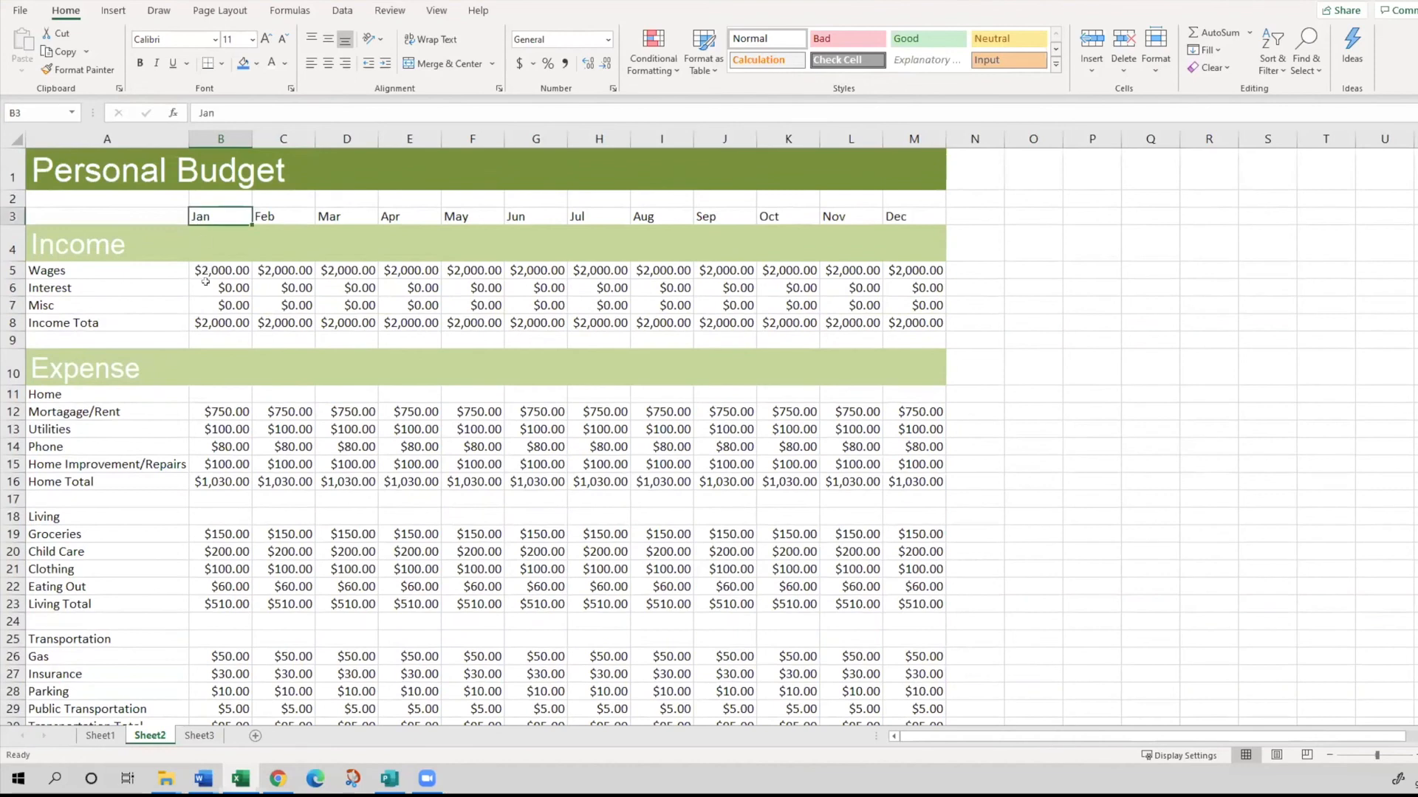
scroll(211, 345, down, 2)
click(223, 628)
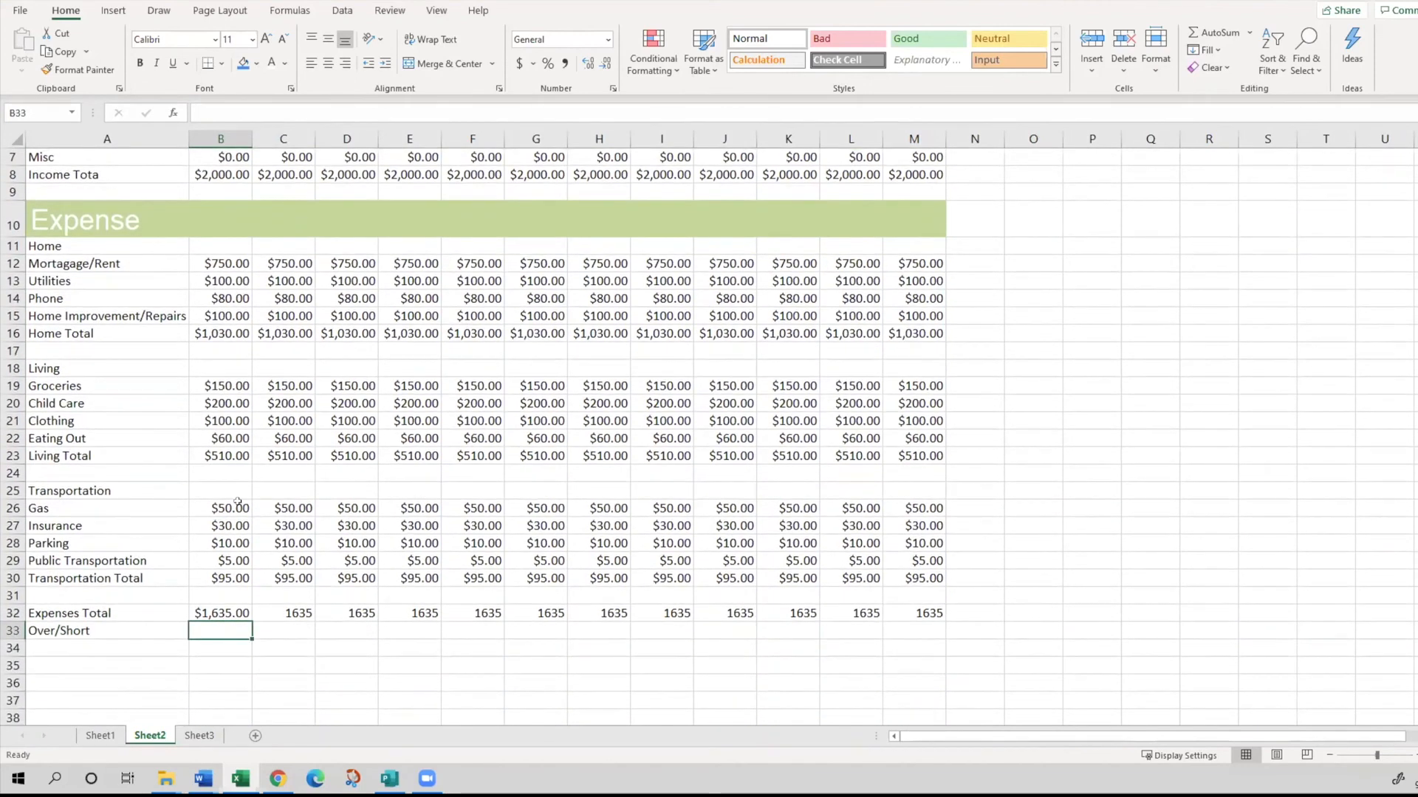
text(=)
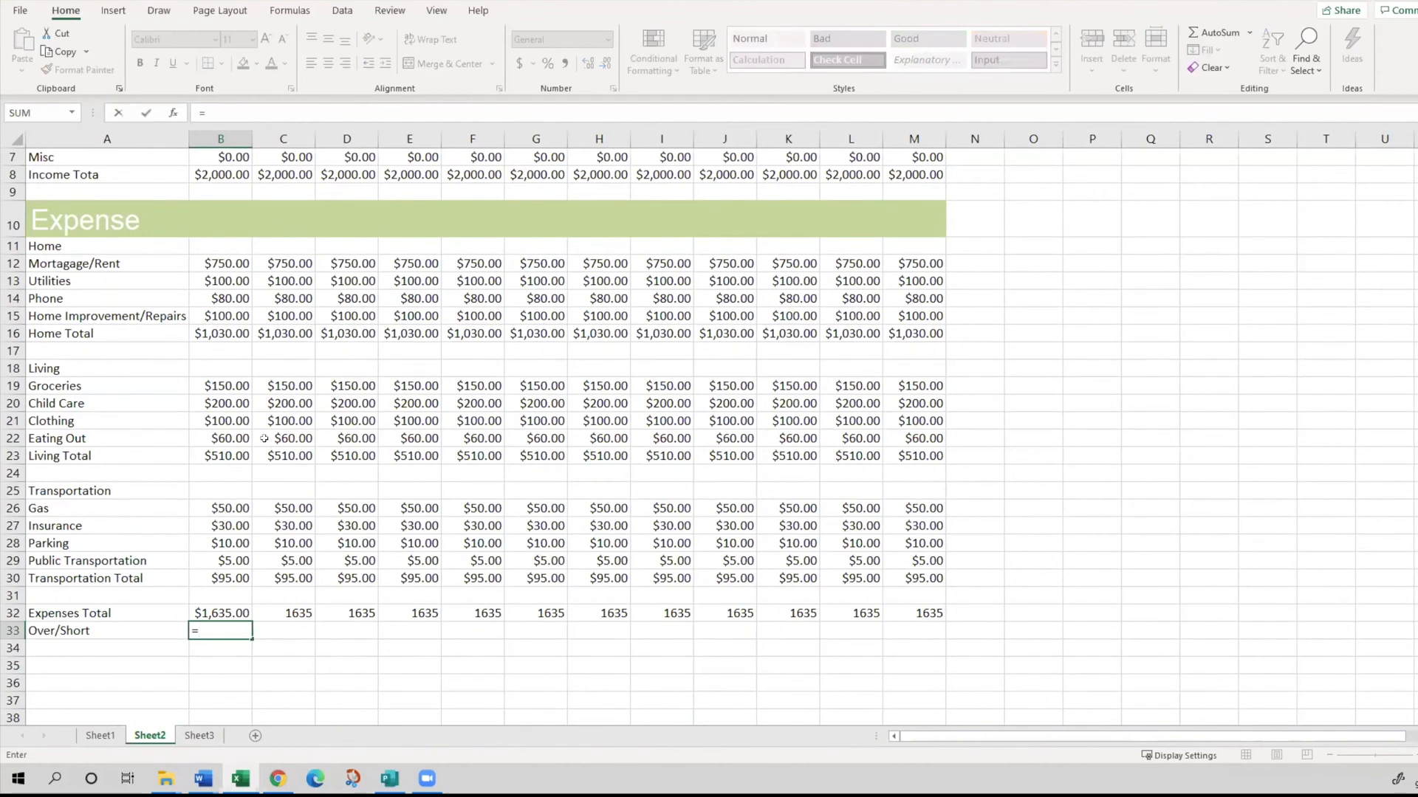
scroll(216, 514, up, 2)
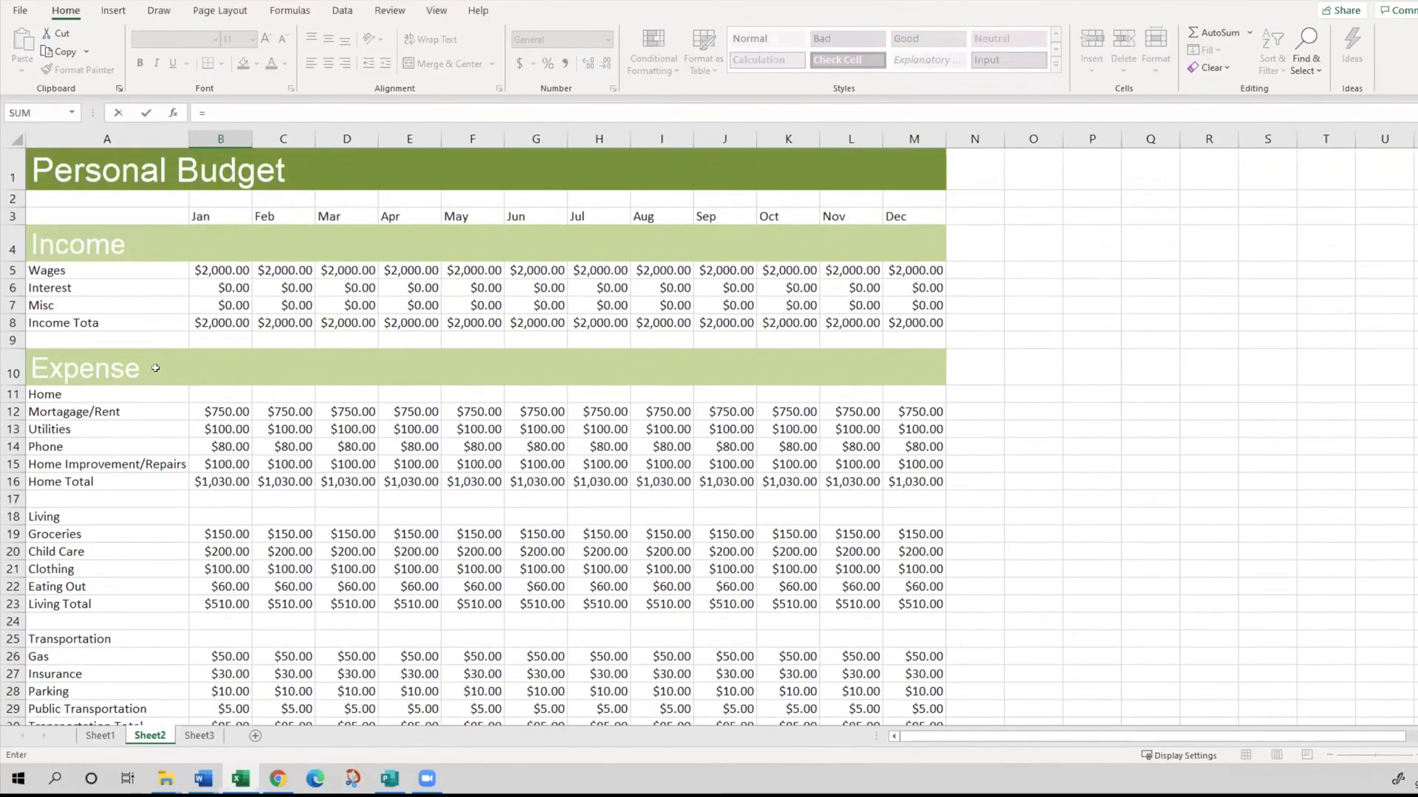
click(217, 324)
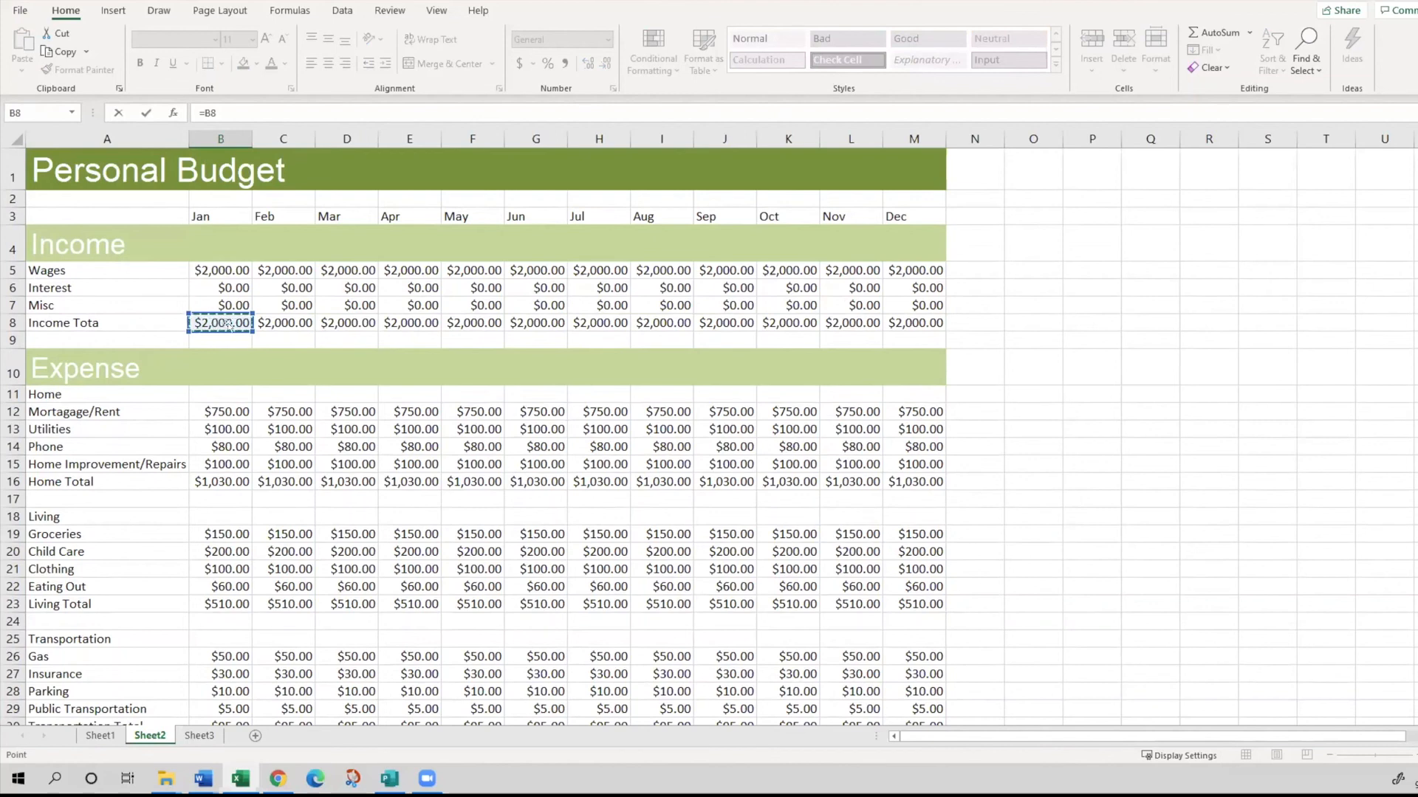
click(255, 106)
text(-)
scroll(250, 433, down, 2)
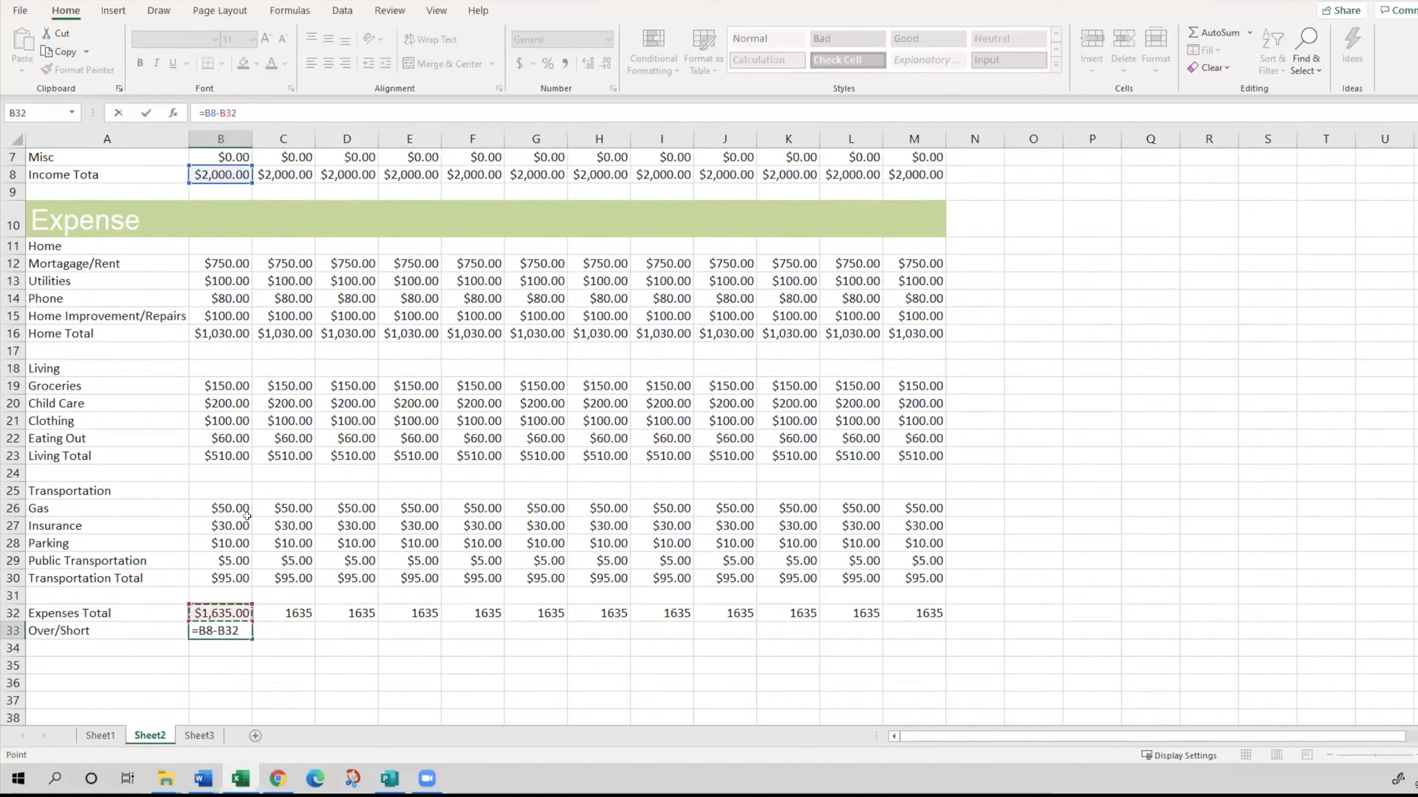
key(Return)
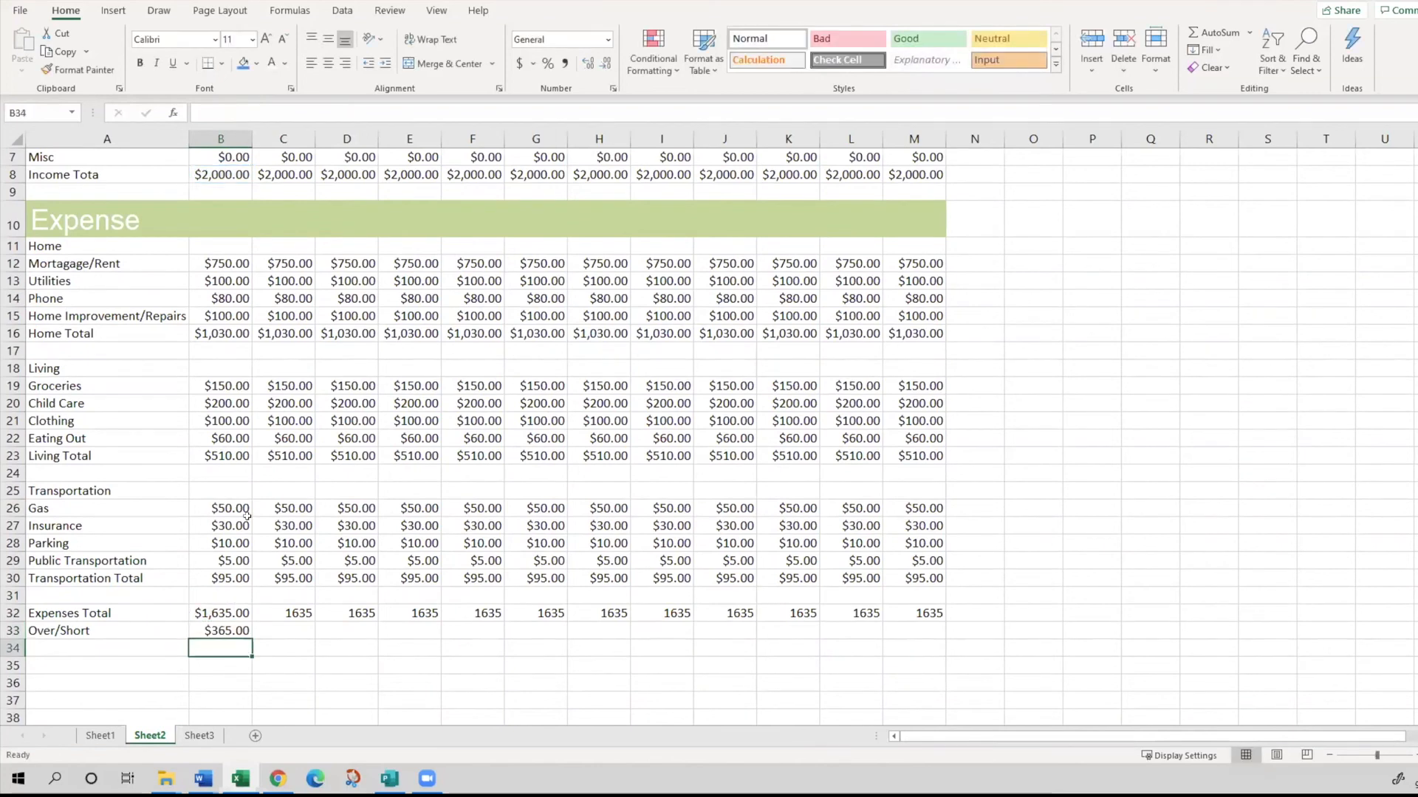
key(Up)
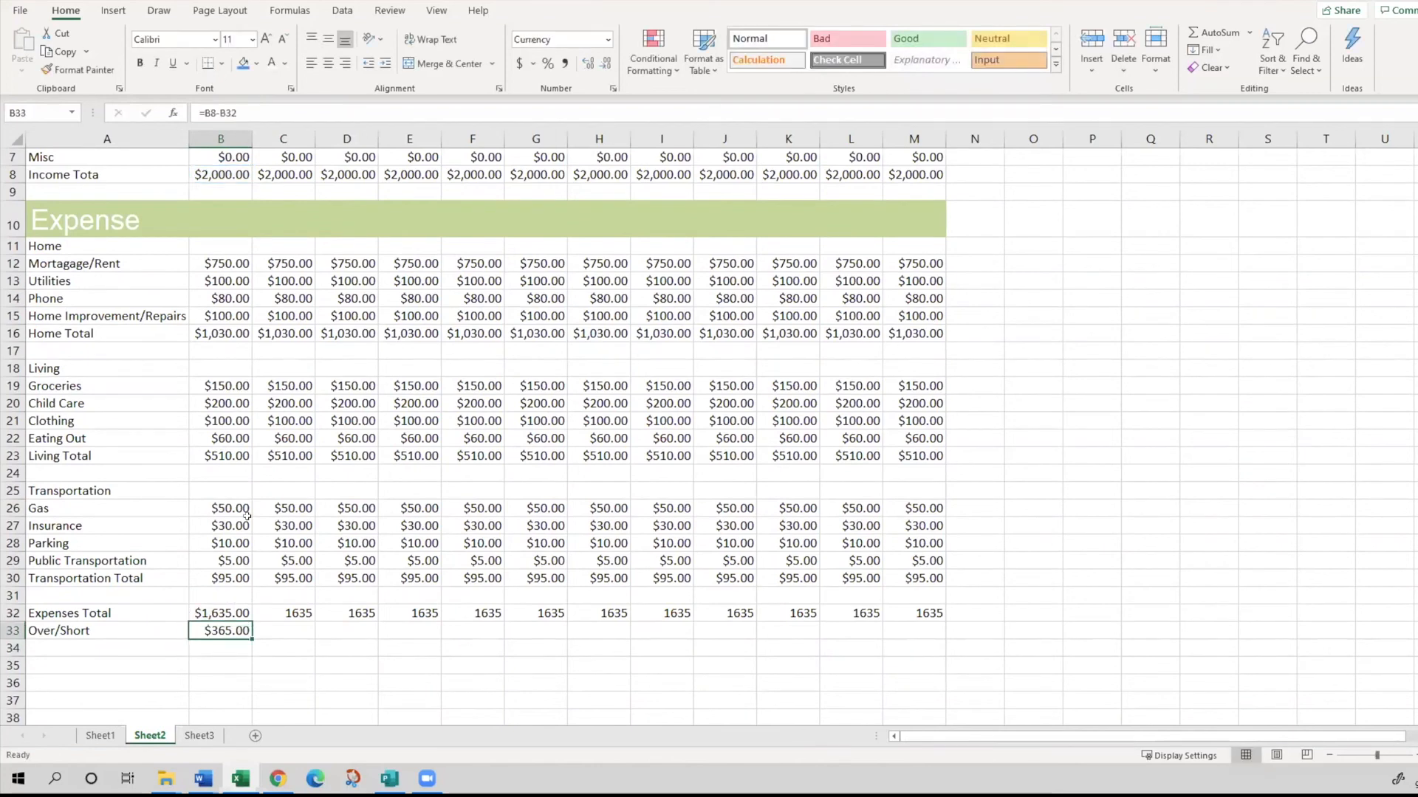
- Enter =C8-C32 in C33 to calculate February's Over/Short as Income Total minus Expenses Total
click(284, 626)
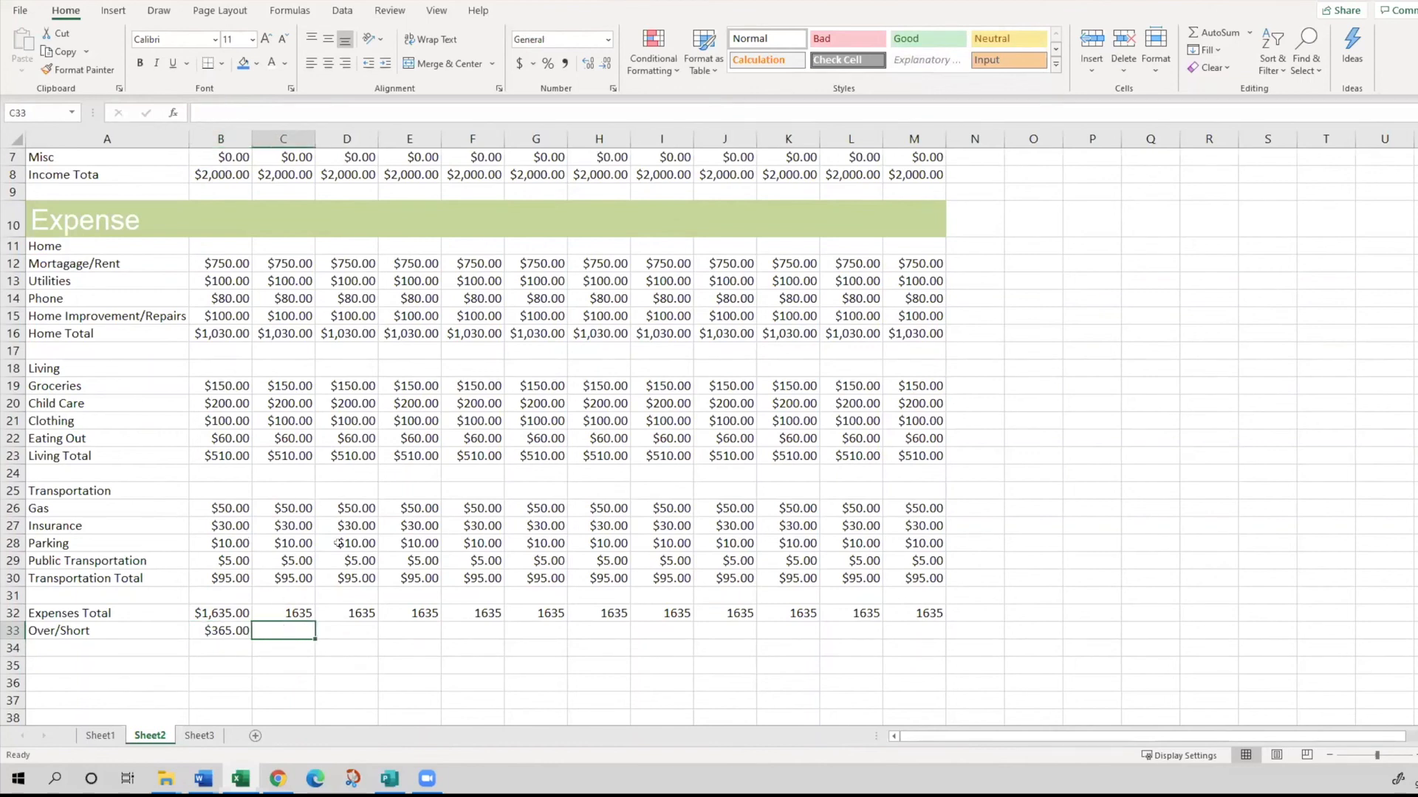
text(=)
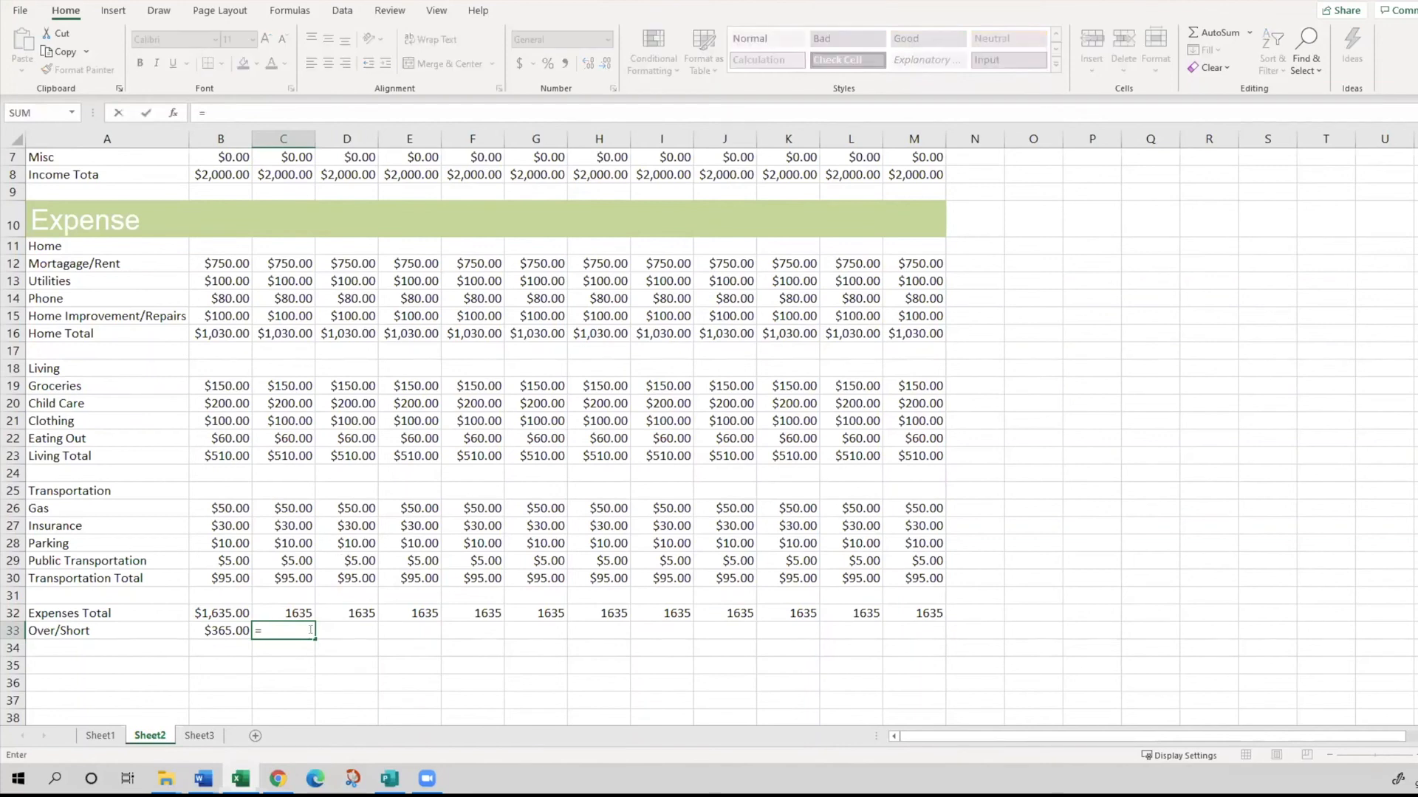
scroll(310, 629, up, 1)
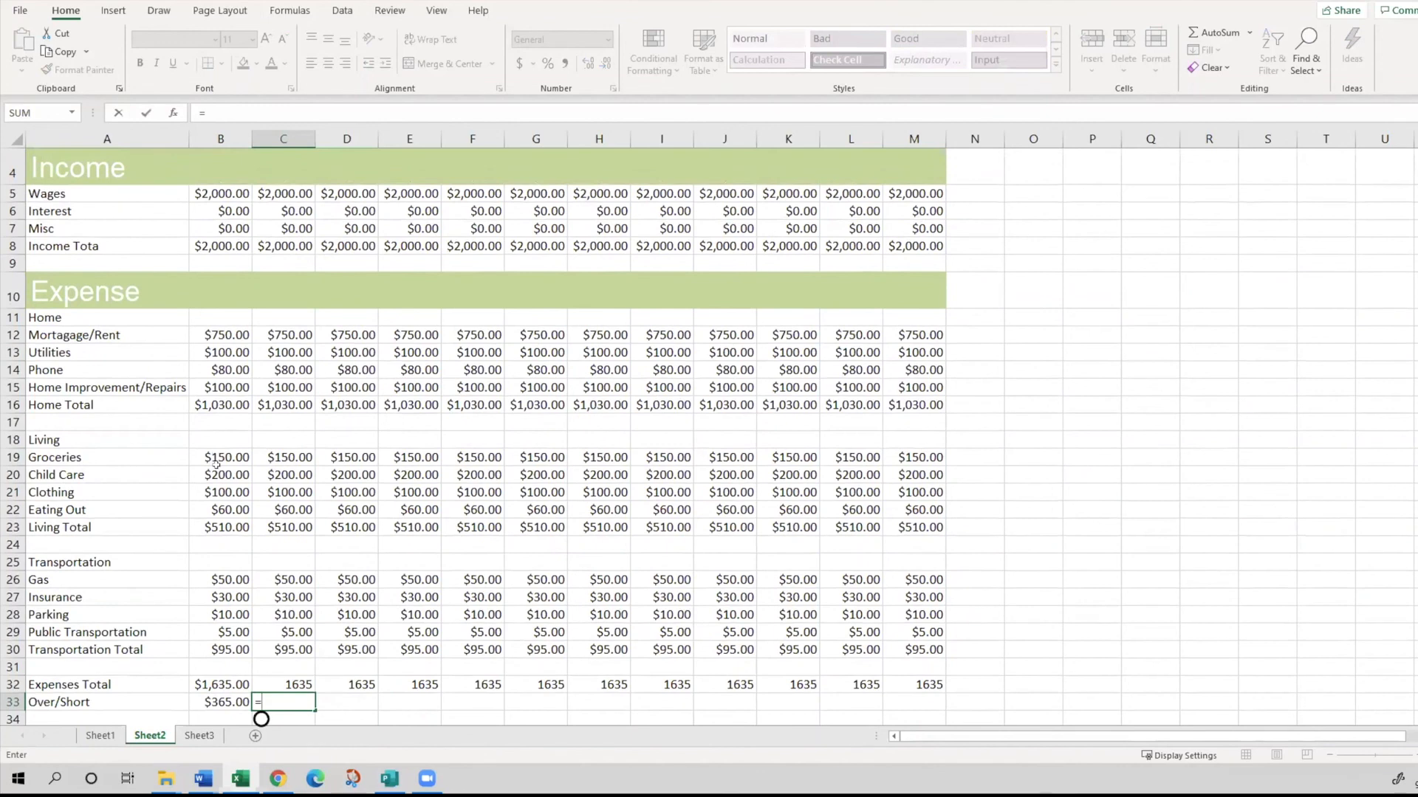
click(288, 246)
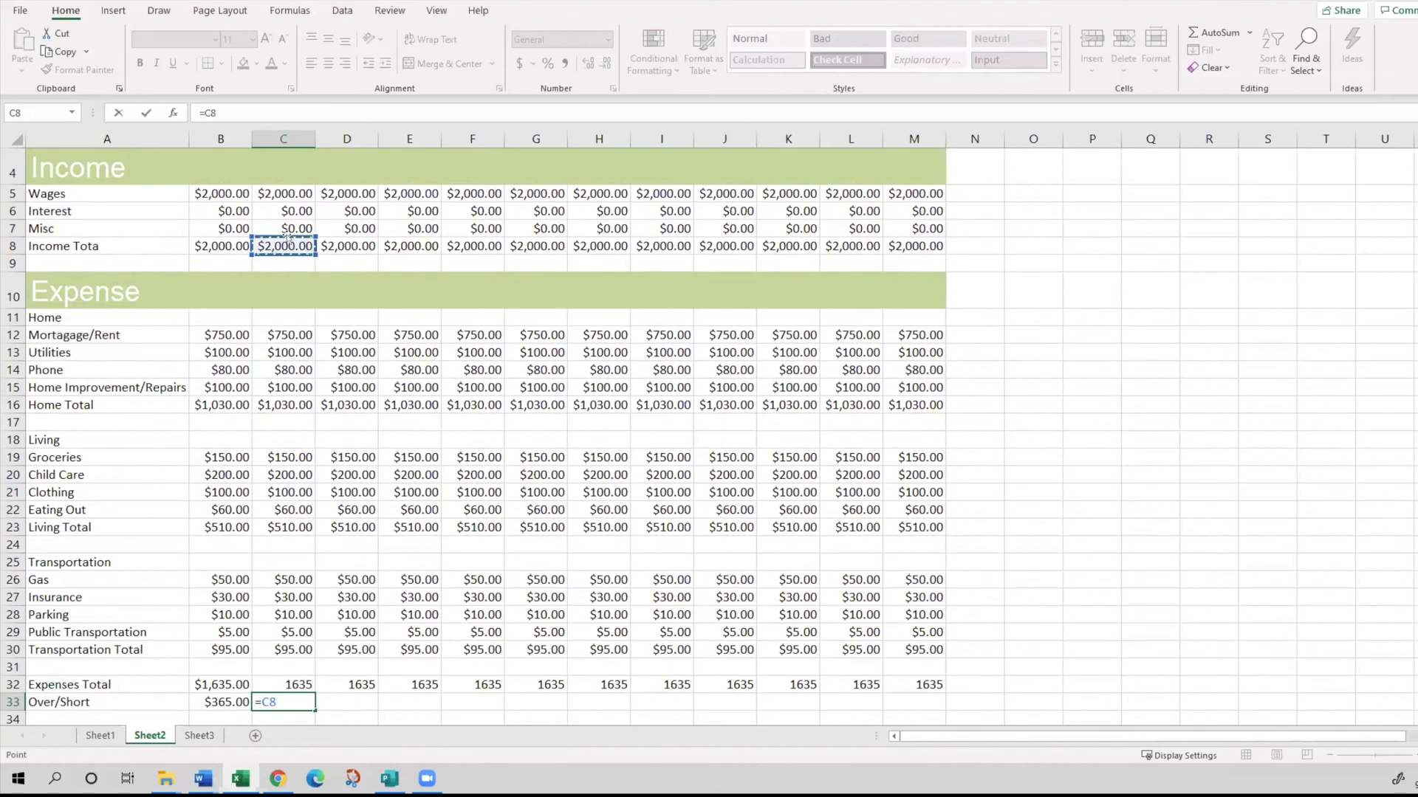
text(-)
click(295, 683)
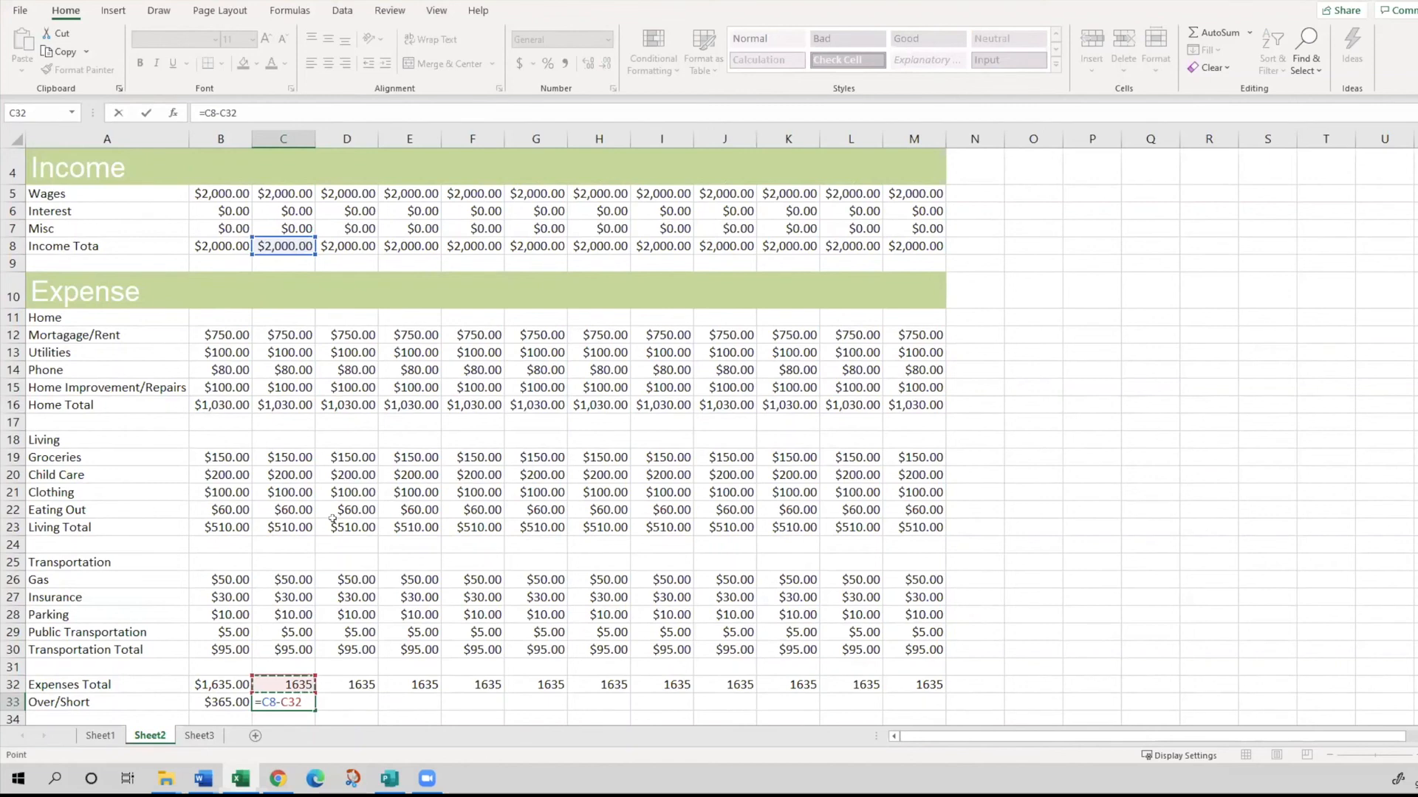
key(Return)
key(Up)
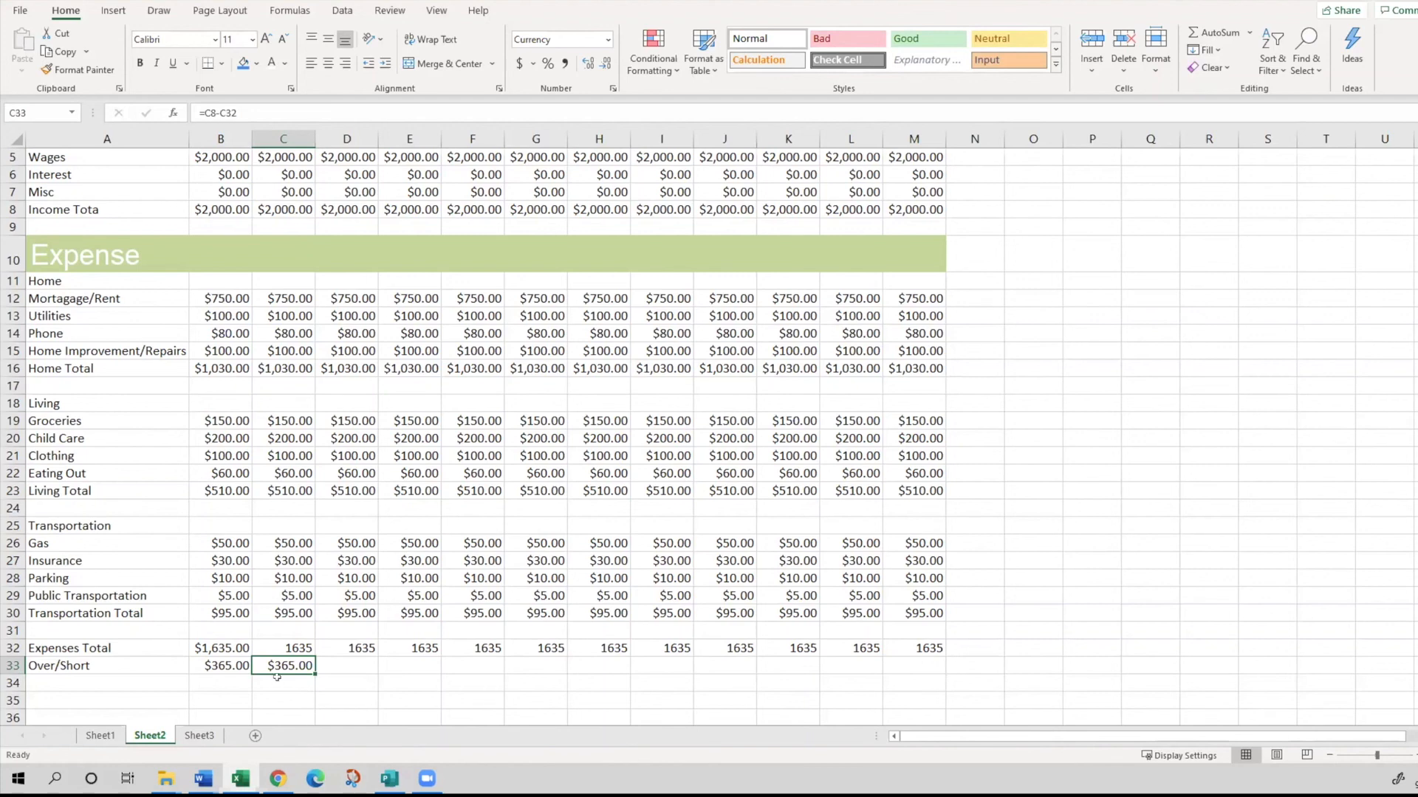
- Set February's Public Transportation amount in C29 to 10 to test that the totals recalculate
click(286, 593)
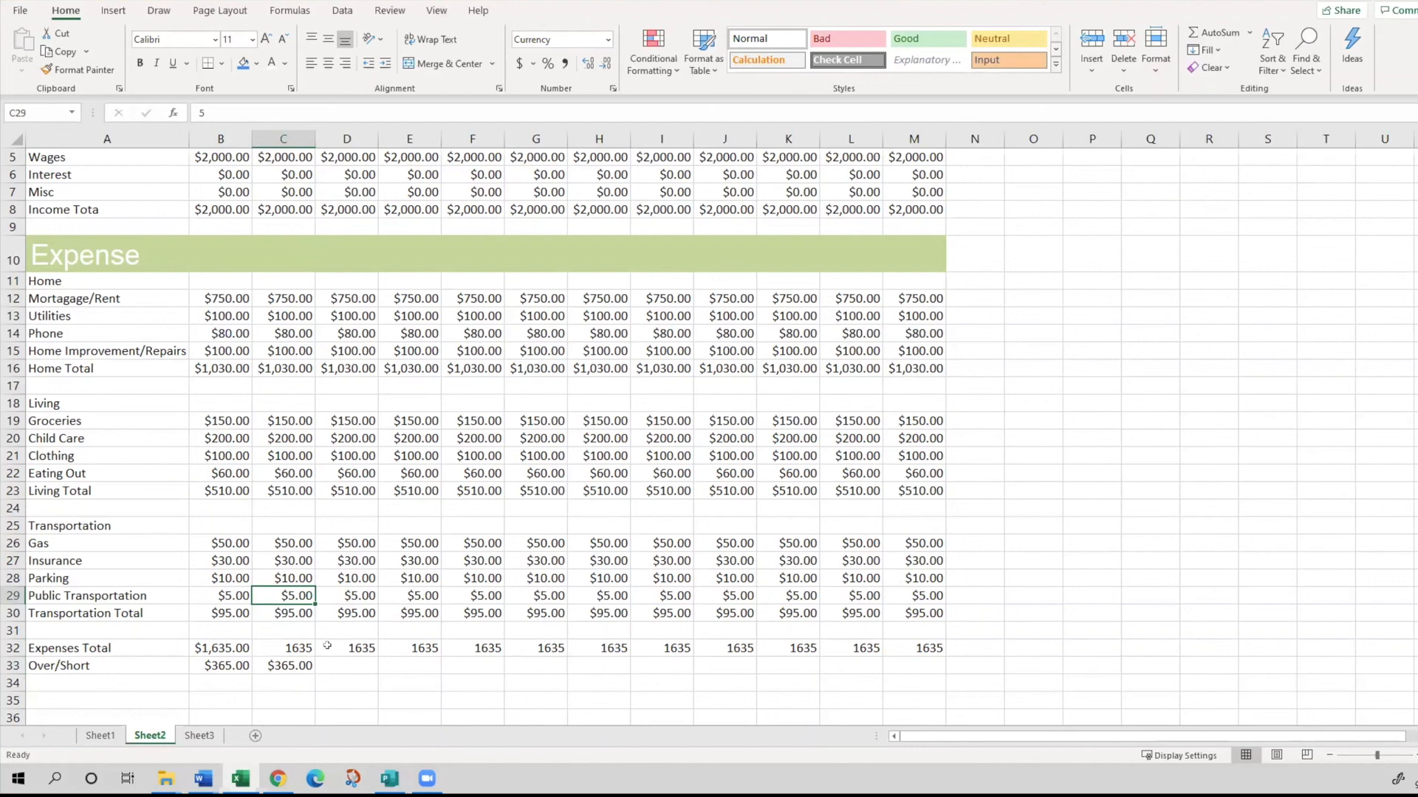
text(10)
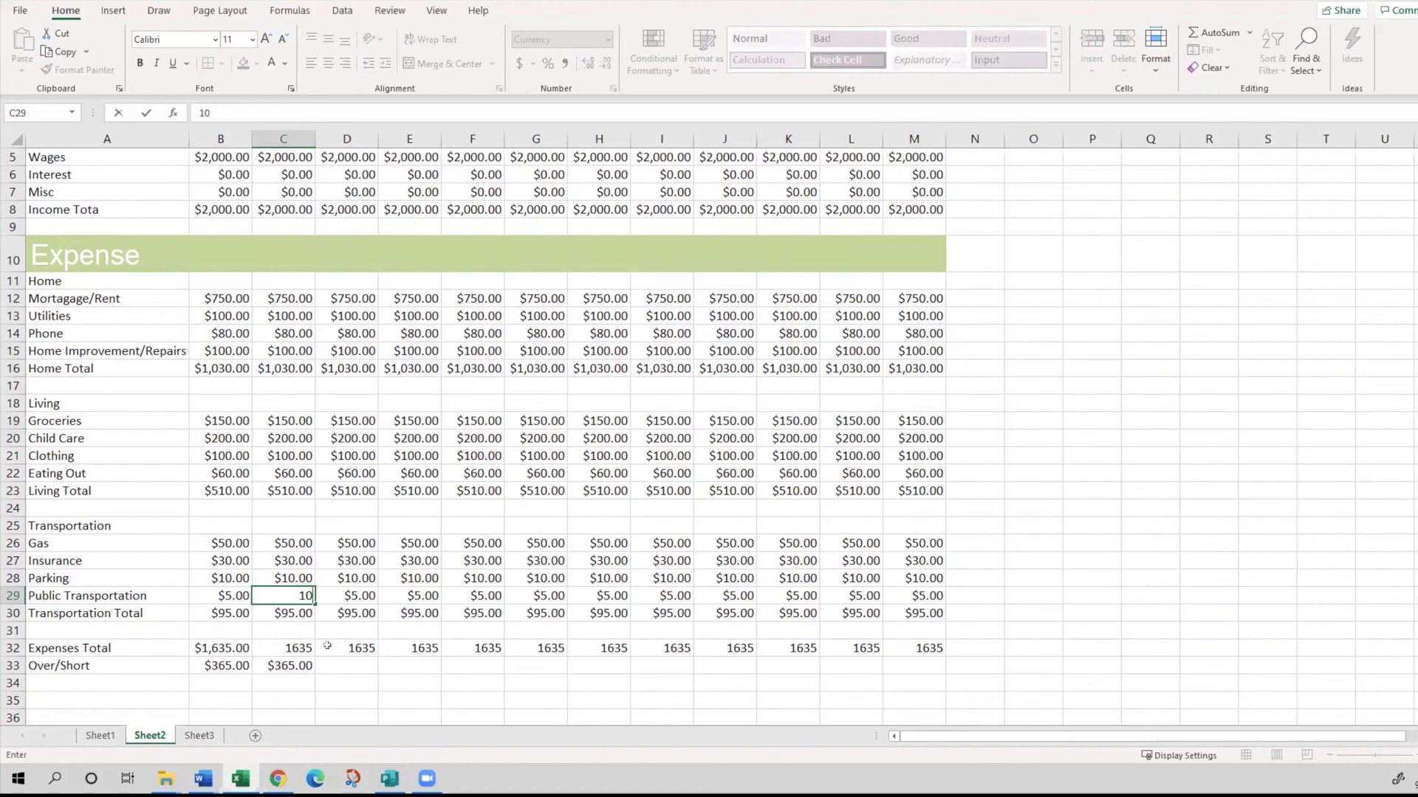
key(Return)
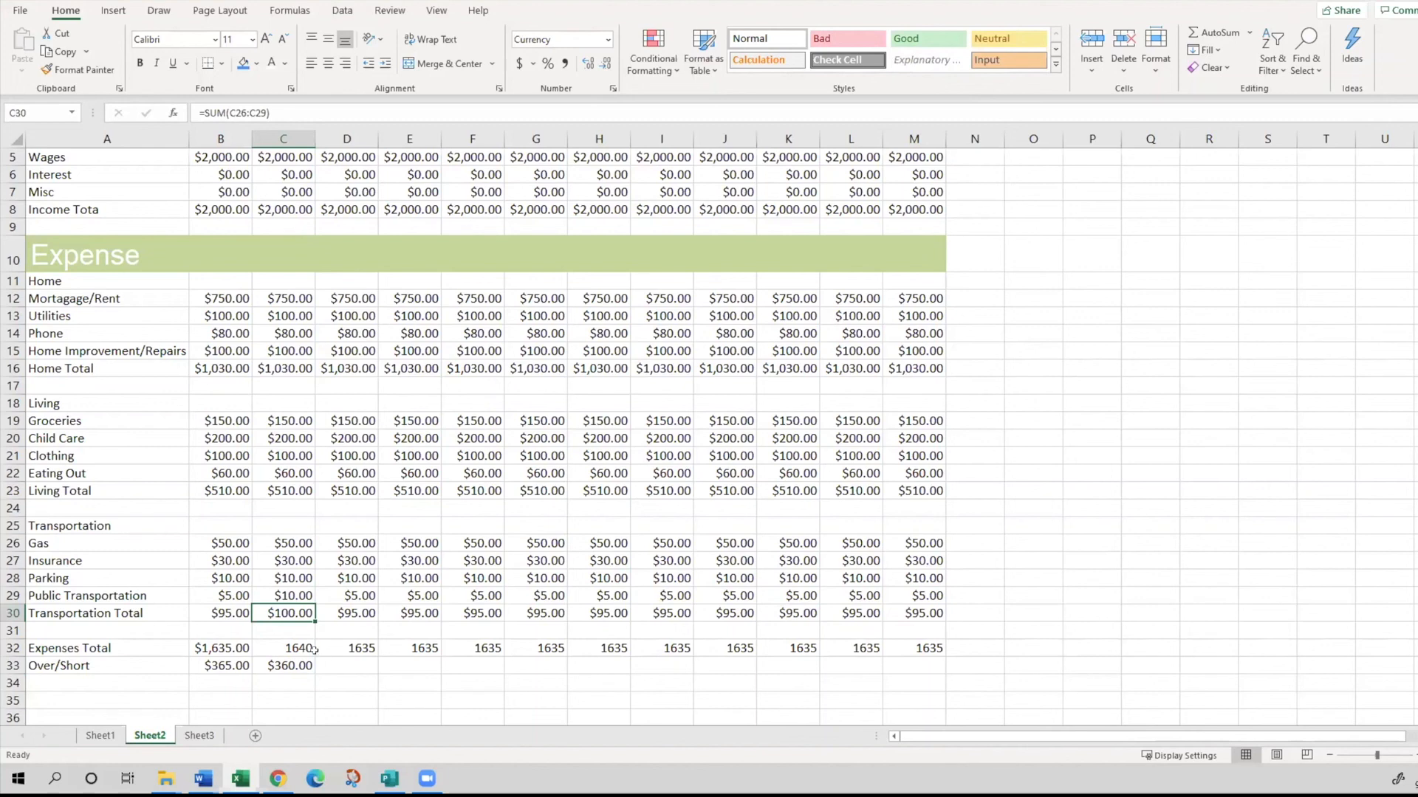
- Inspect the February Expenses Total formula =C16+C23+C30 in C32 and re-enter it as is
click(300, 641)
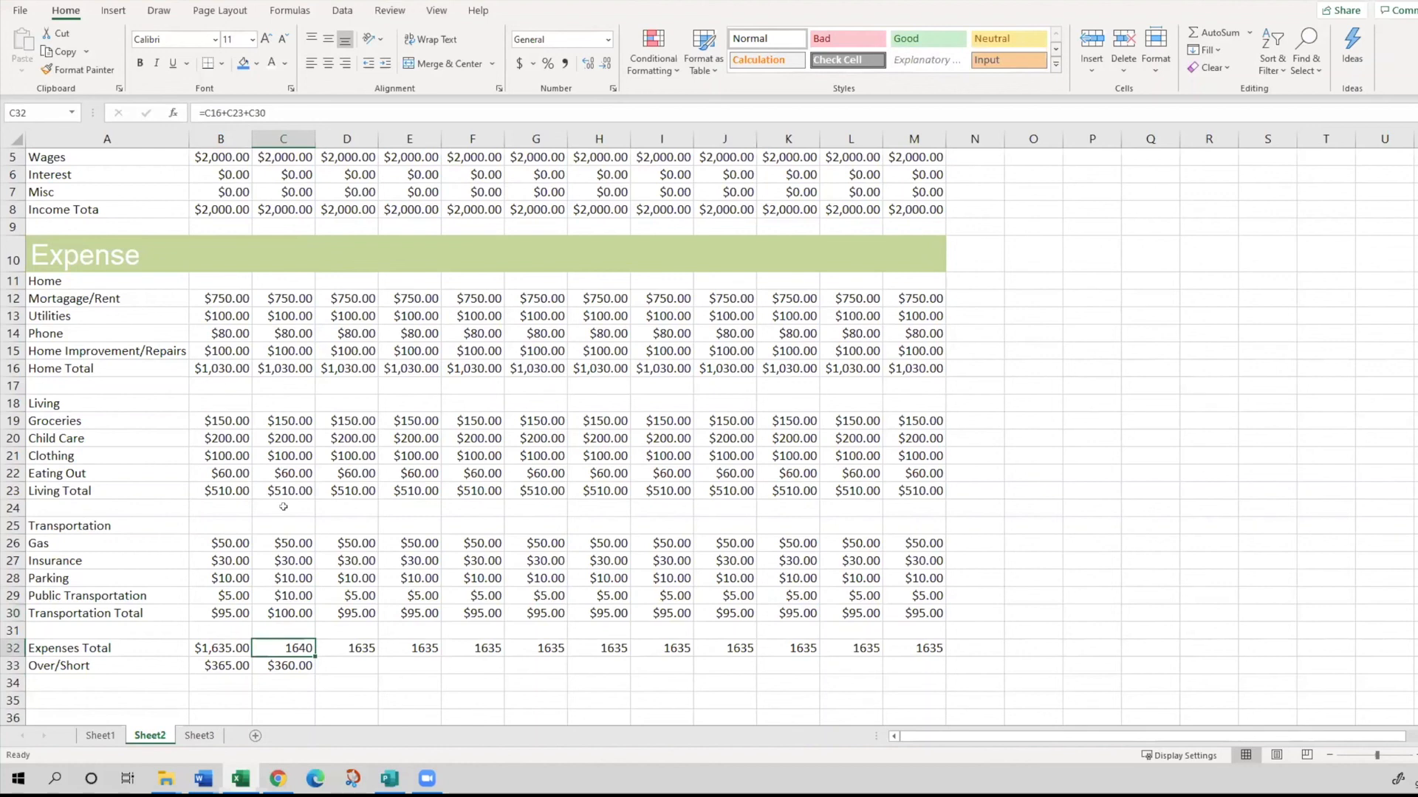
click(274, 107)
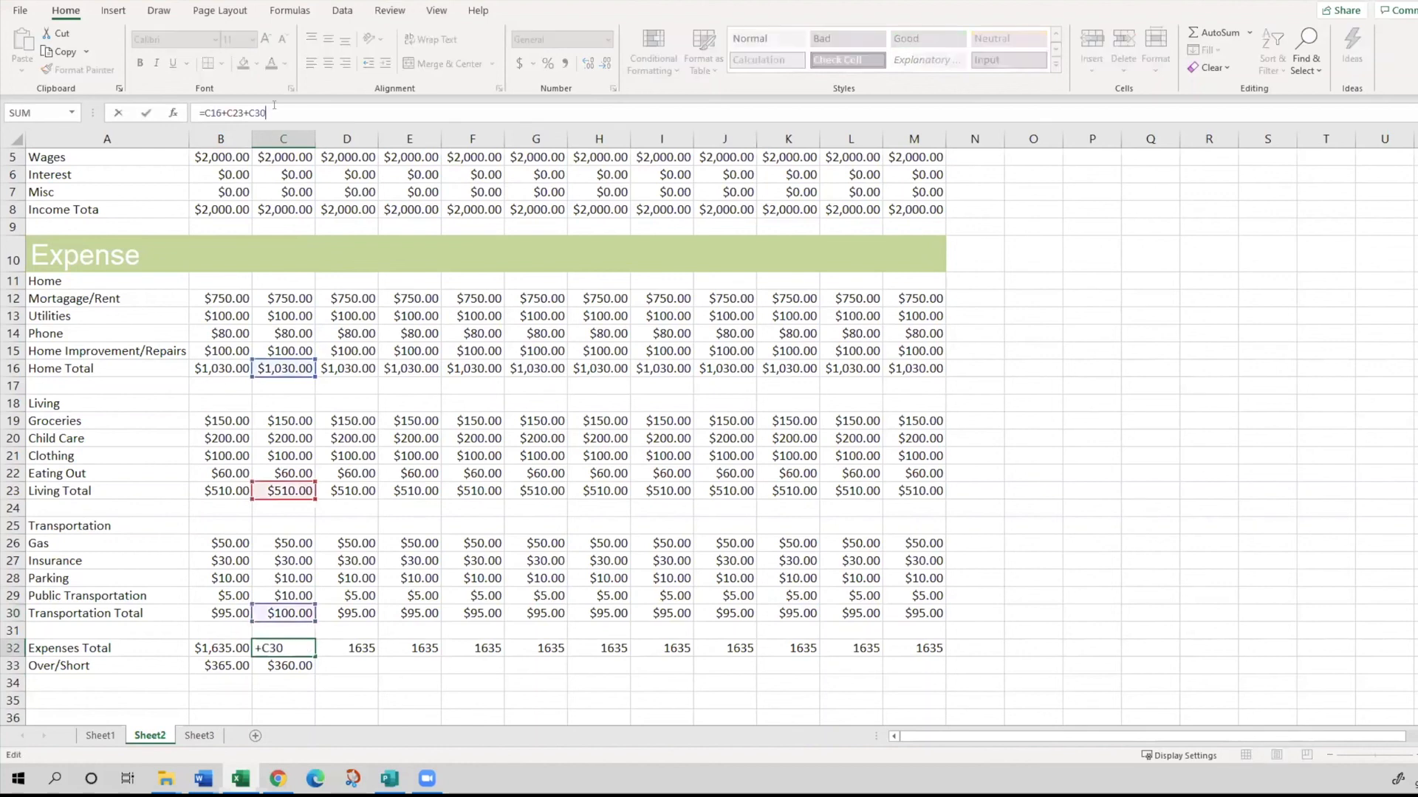
click(309, 594)
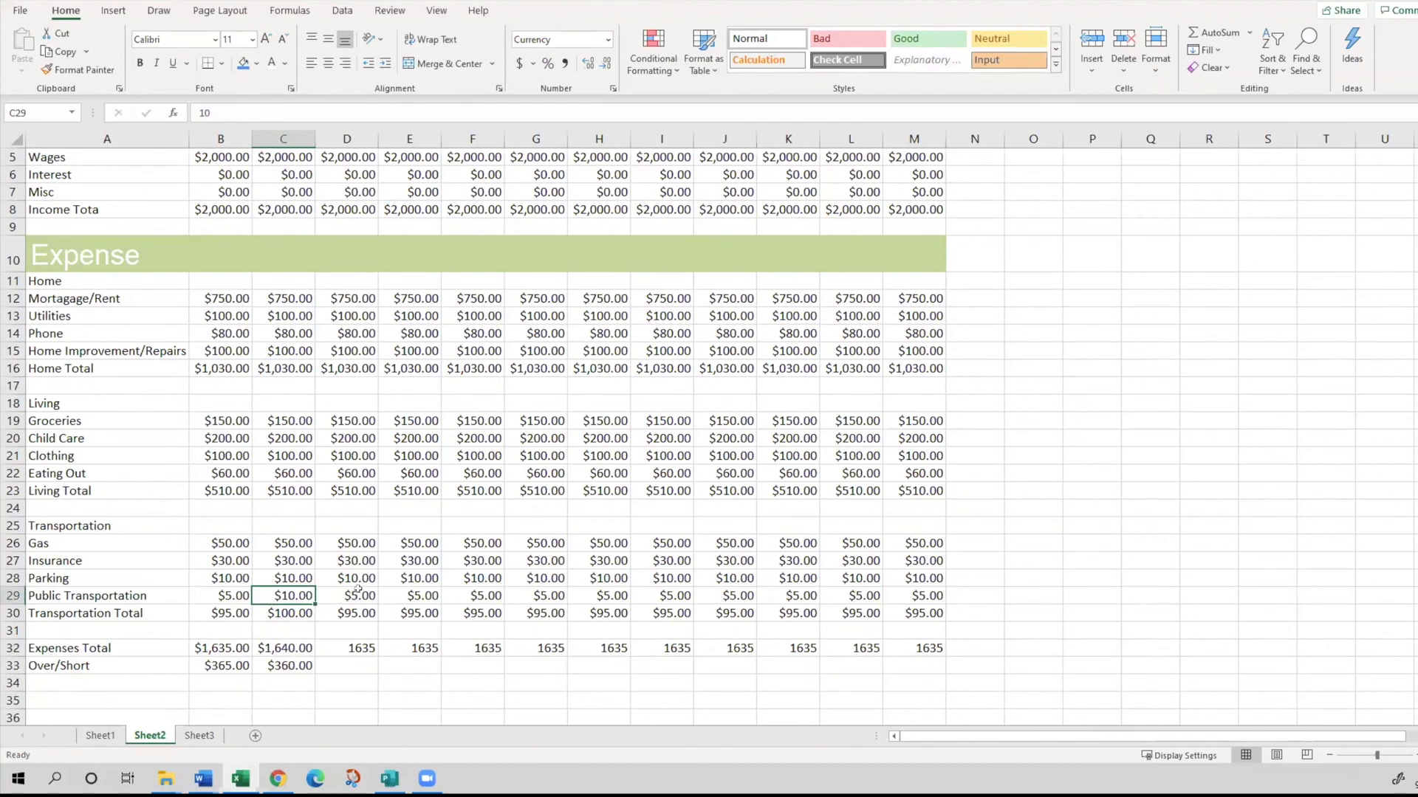
- Restore February's Public Transportation amount in C29 to 5
text(5)
key(Return)
key(Up)
key(Right)
key(Left)
key(Down)
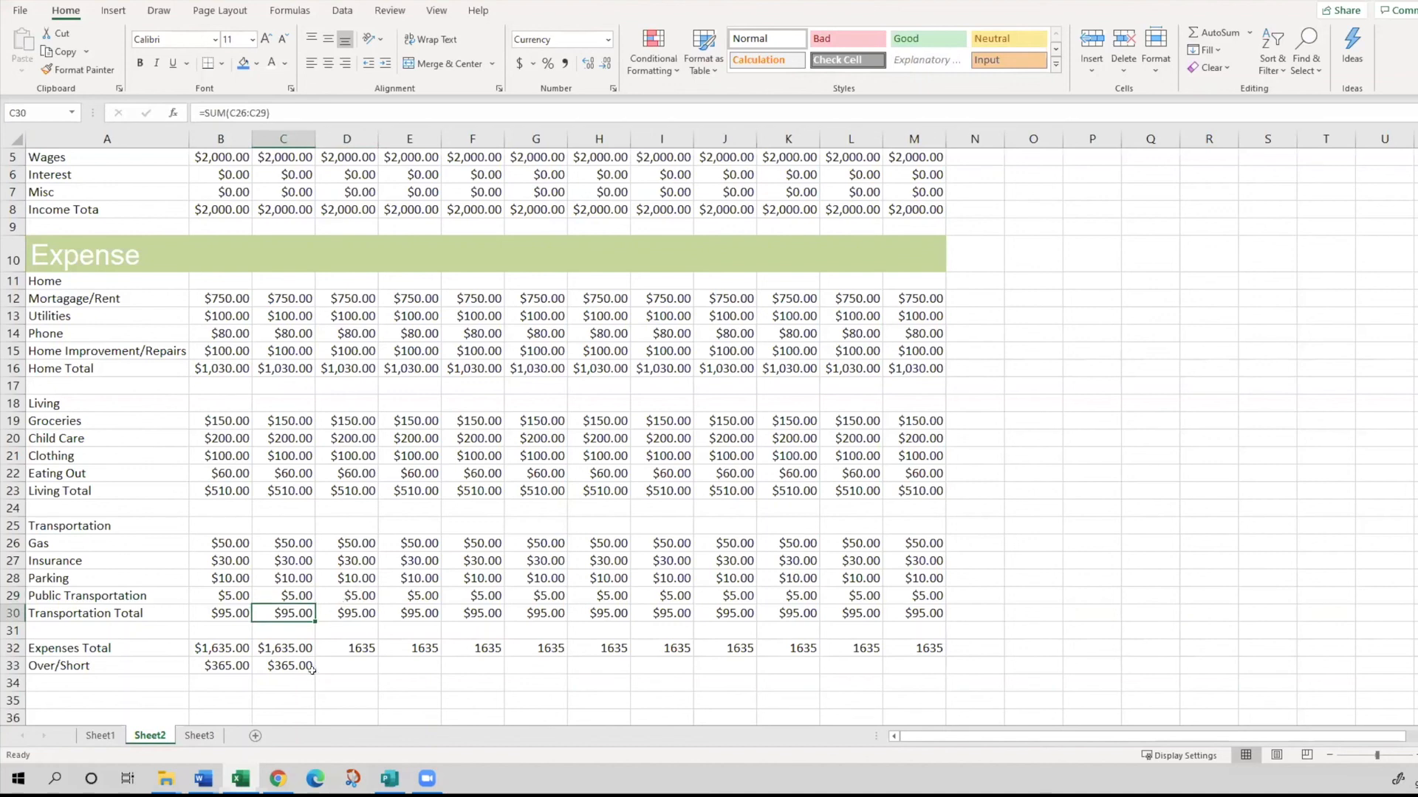
- Fill the Over/Short formula from C33 across to M33 and check the copied formulas in D33 and E33
click(264, 659)
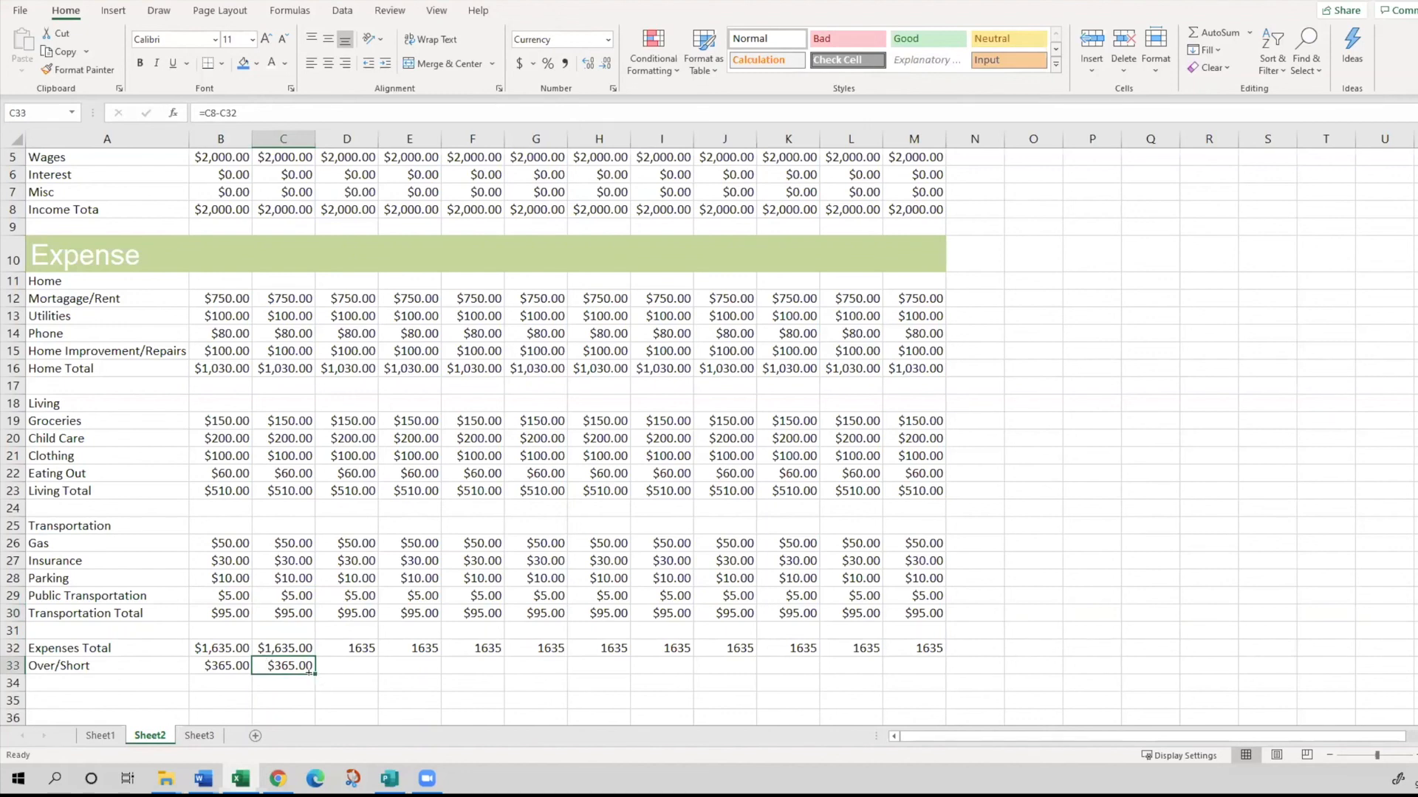
drag(310, 672, 919, 664)
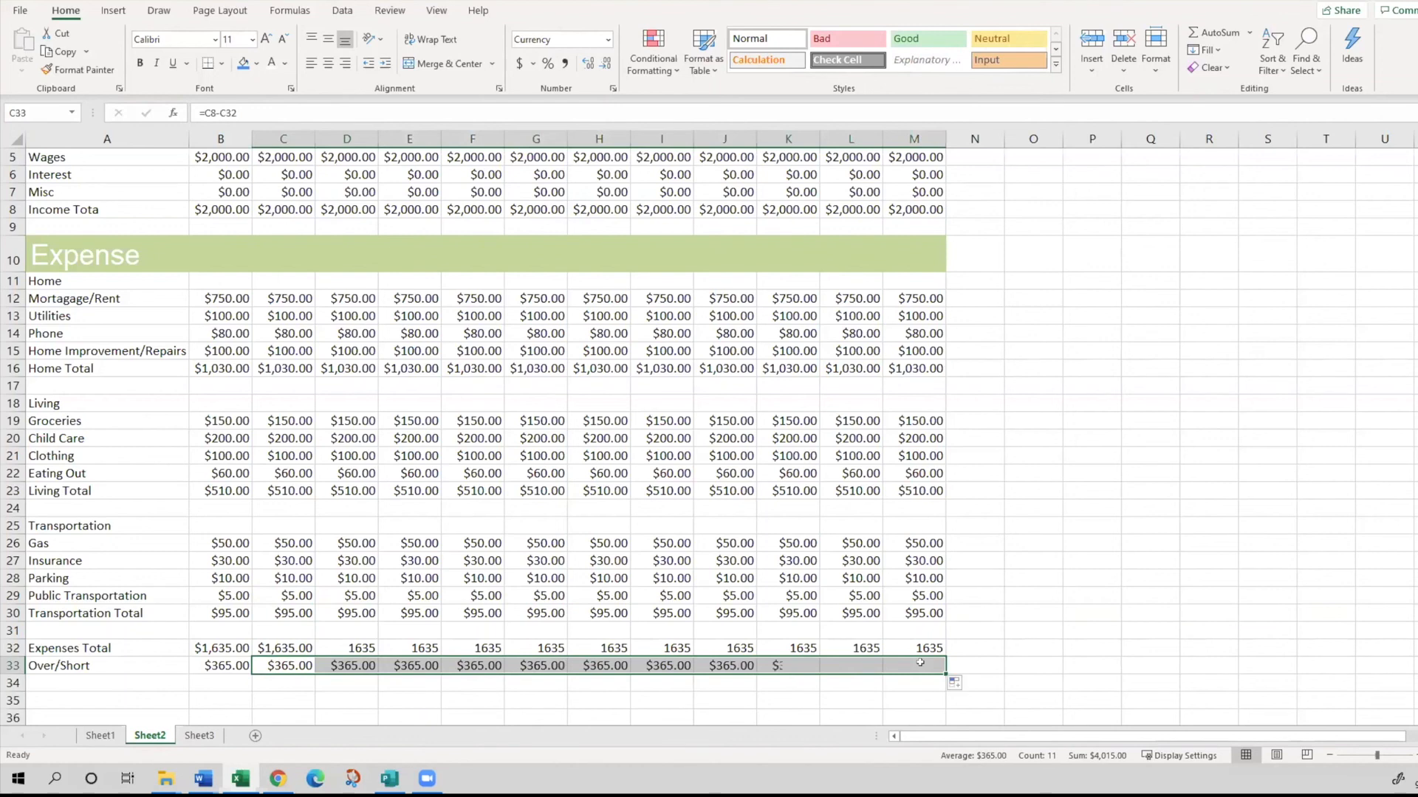
click(341, 668)
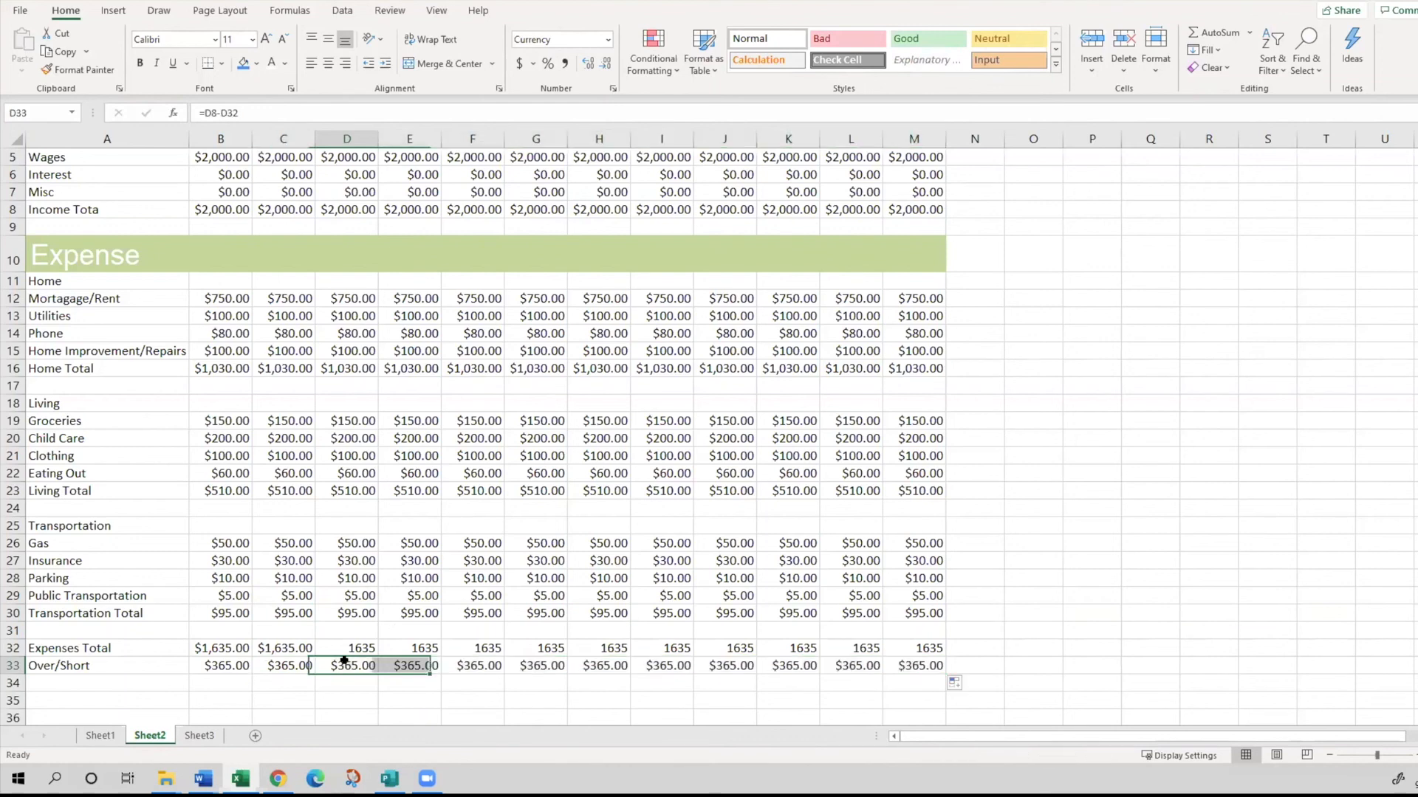
click(419, 659)
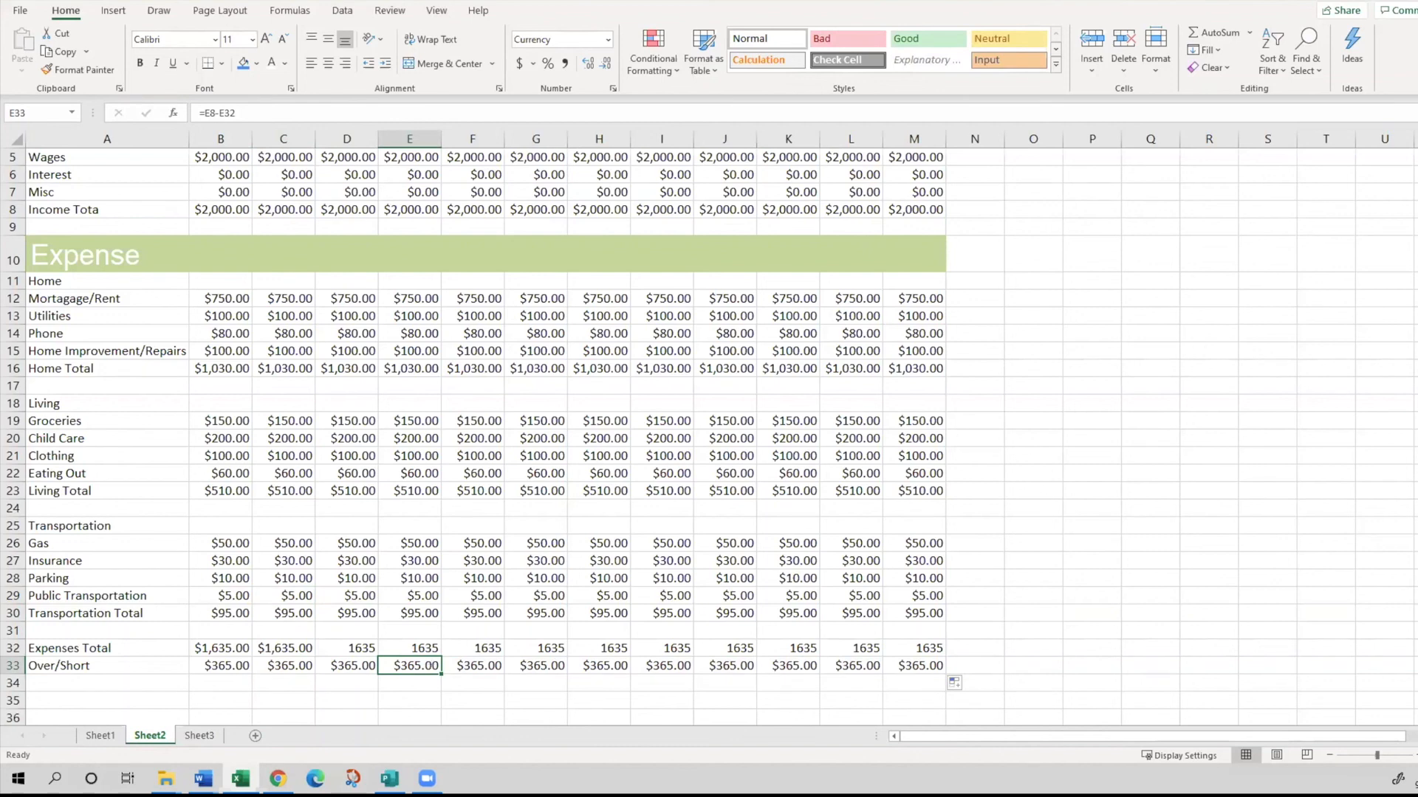
click(203, 779)
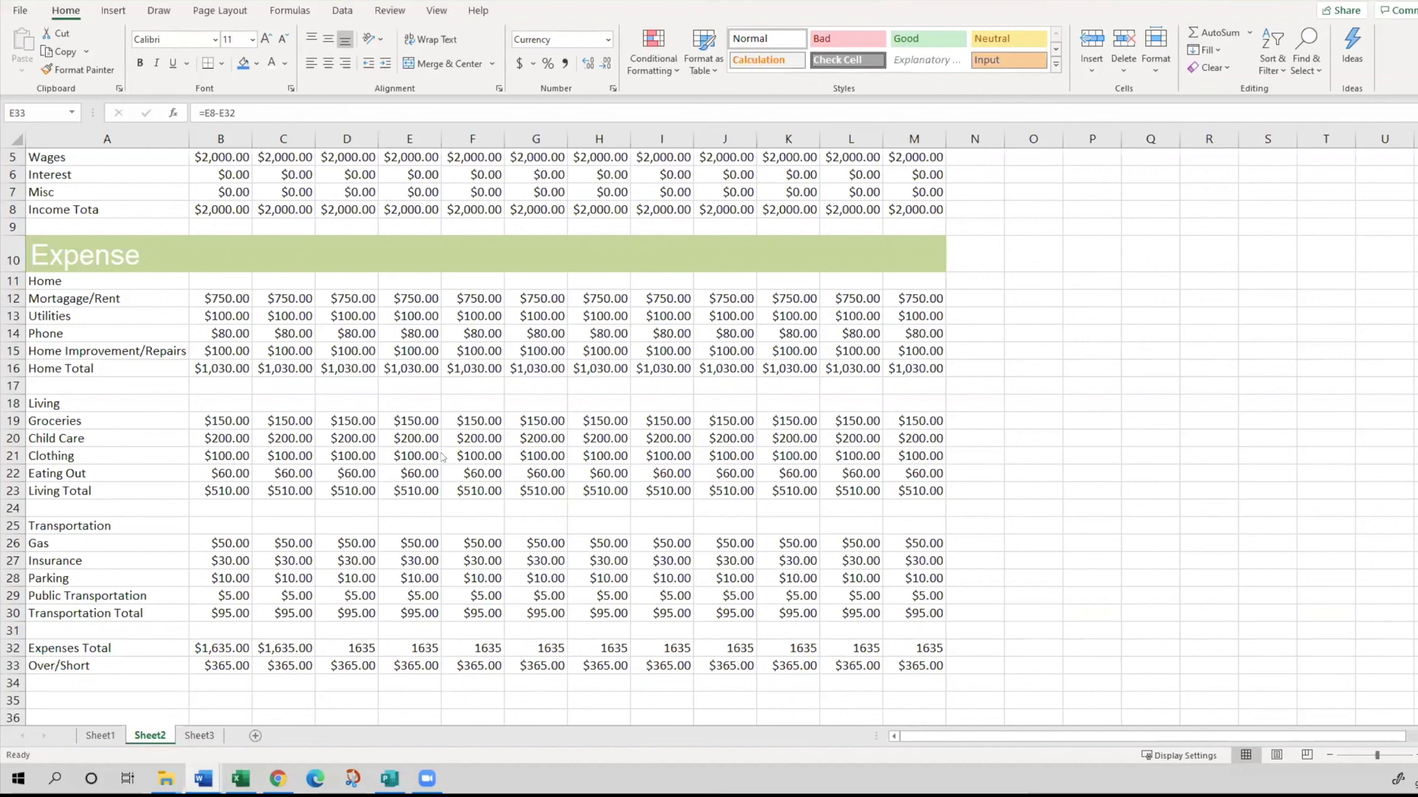
click(433, 625)
scroll(436, 591, up, 2)
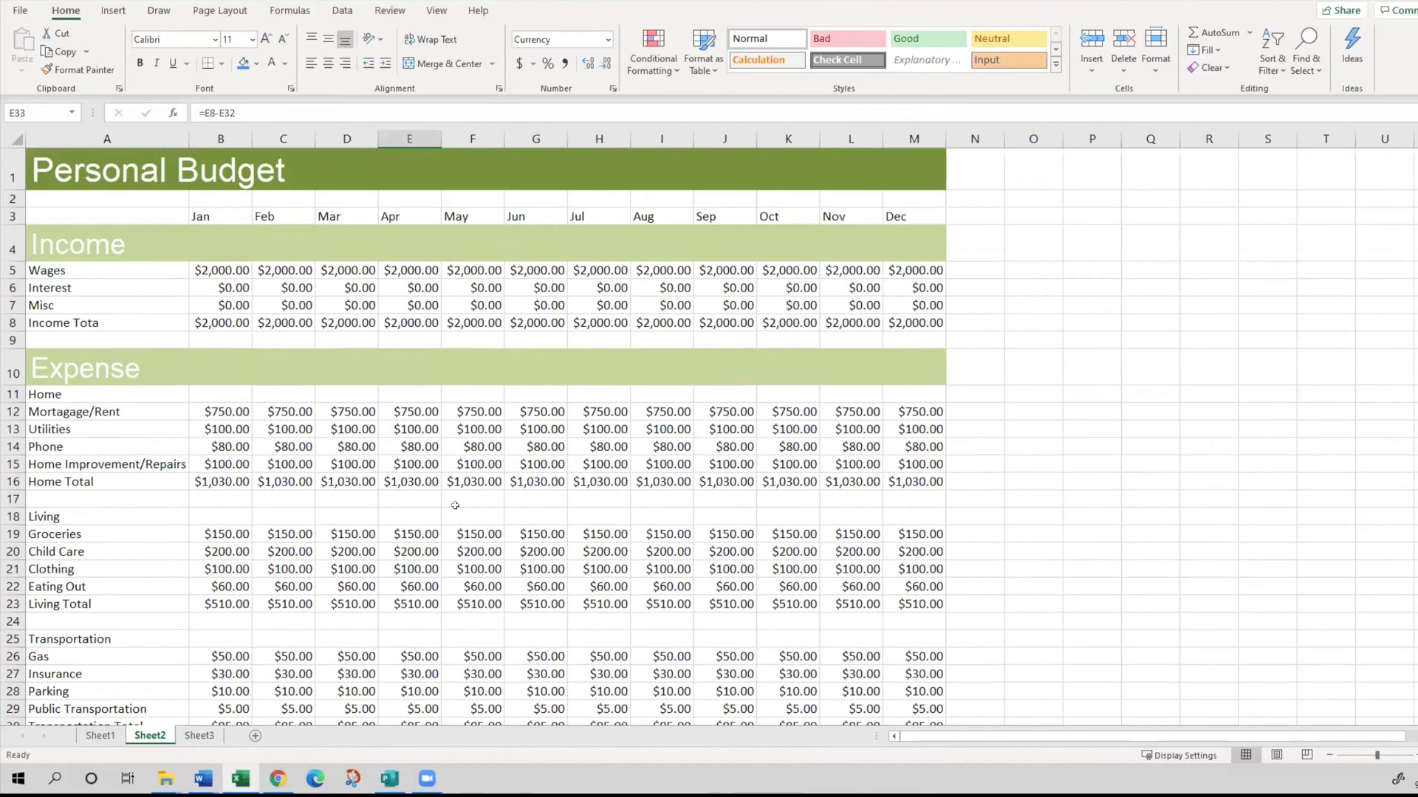
click(455, 508)
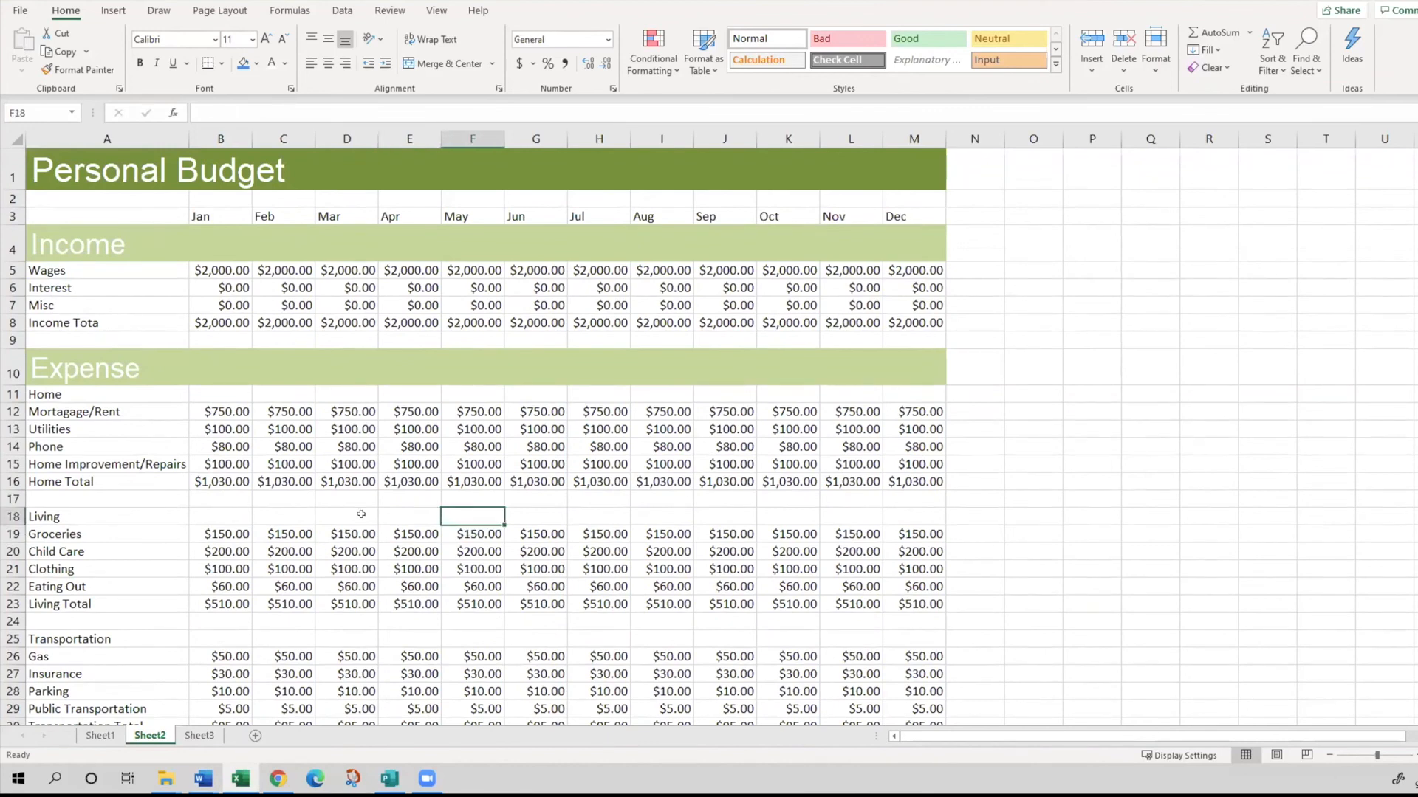
click(417, 410)
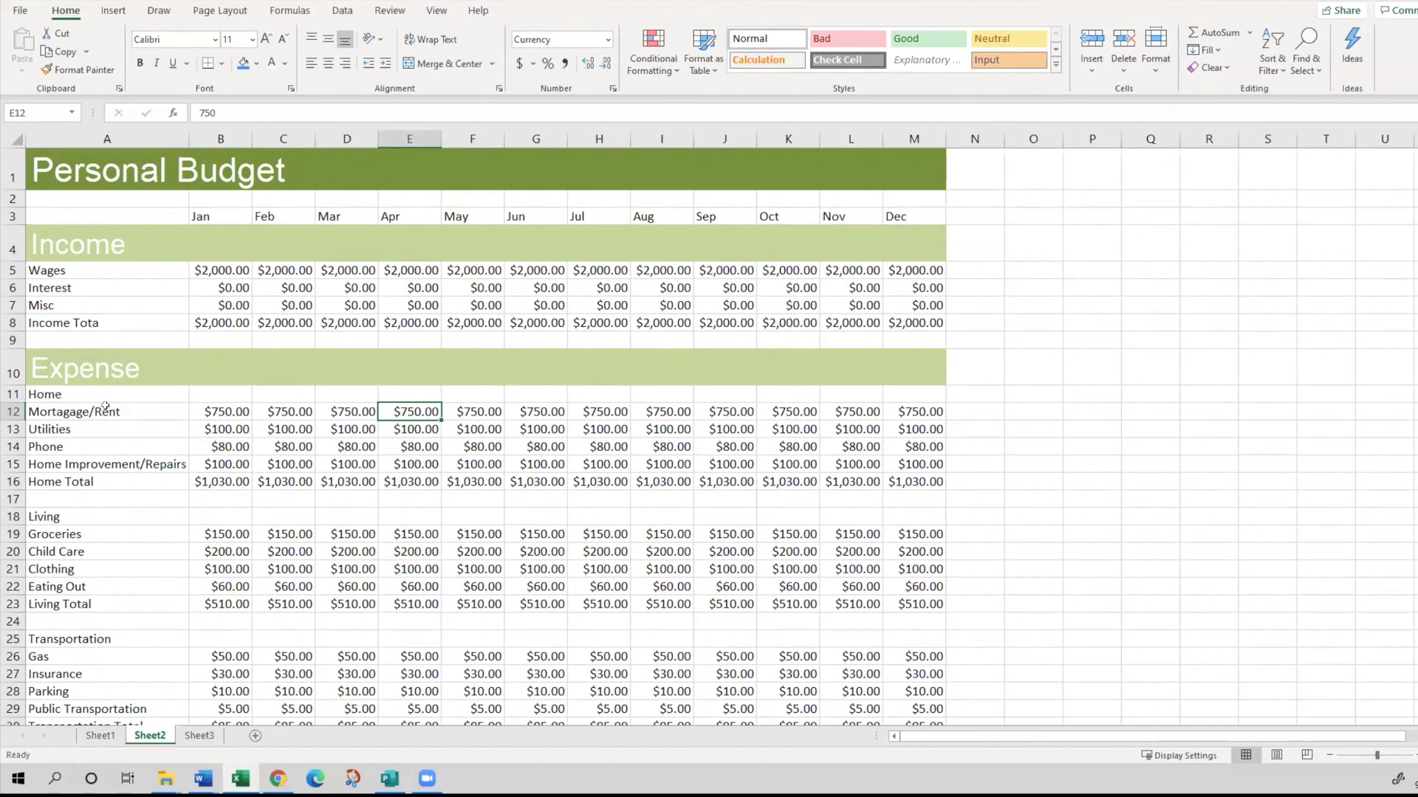
- Make the row labels in column A bold, from Income in A4 down to Over/Short in A33
click(53, 270)
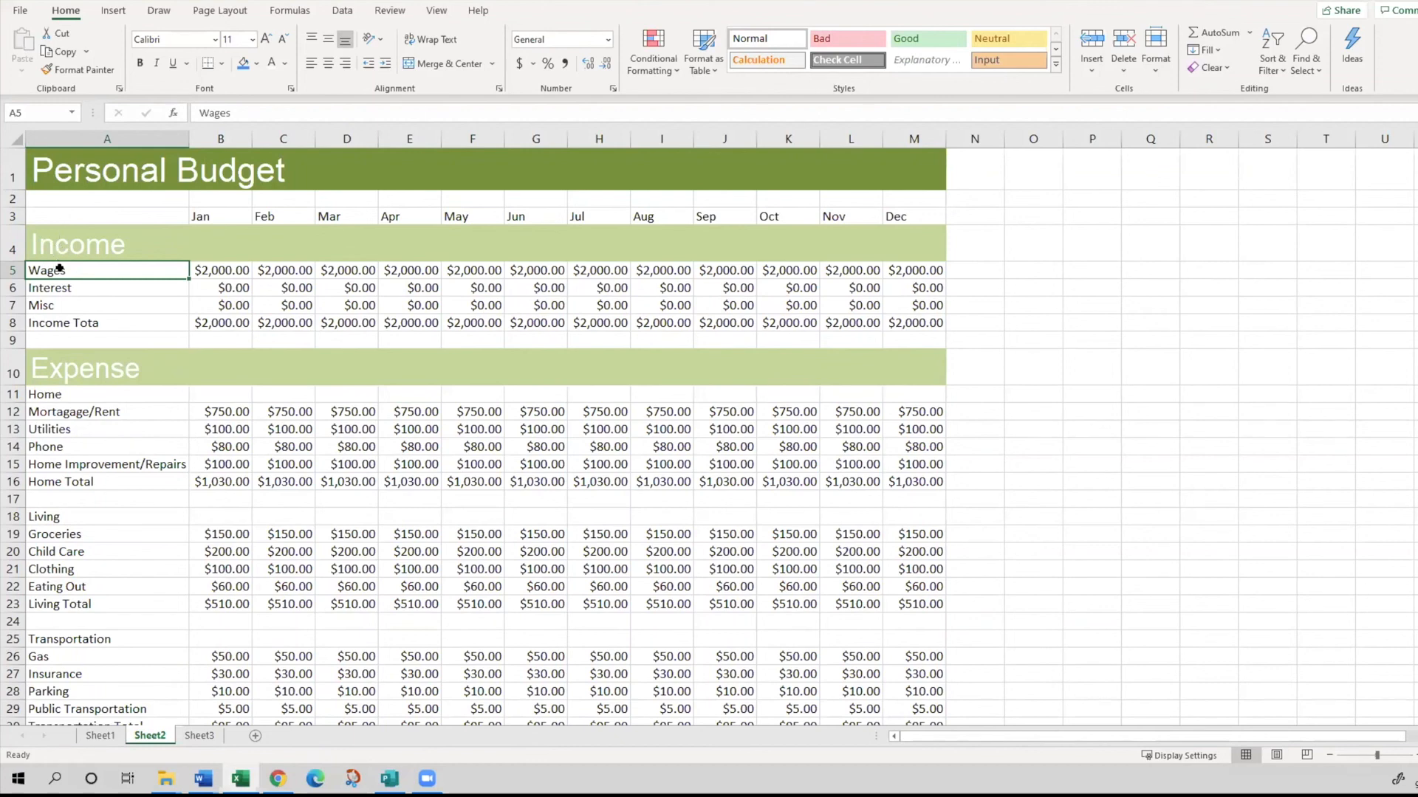
click(77, 238)
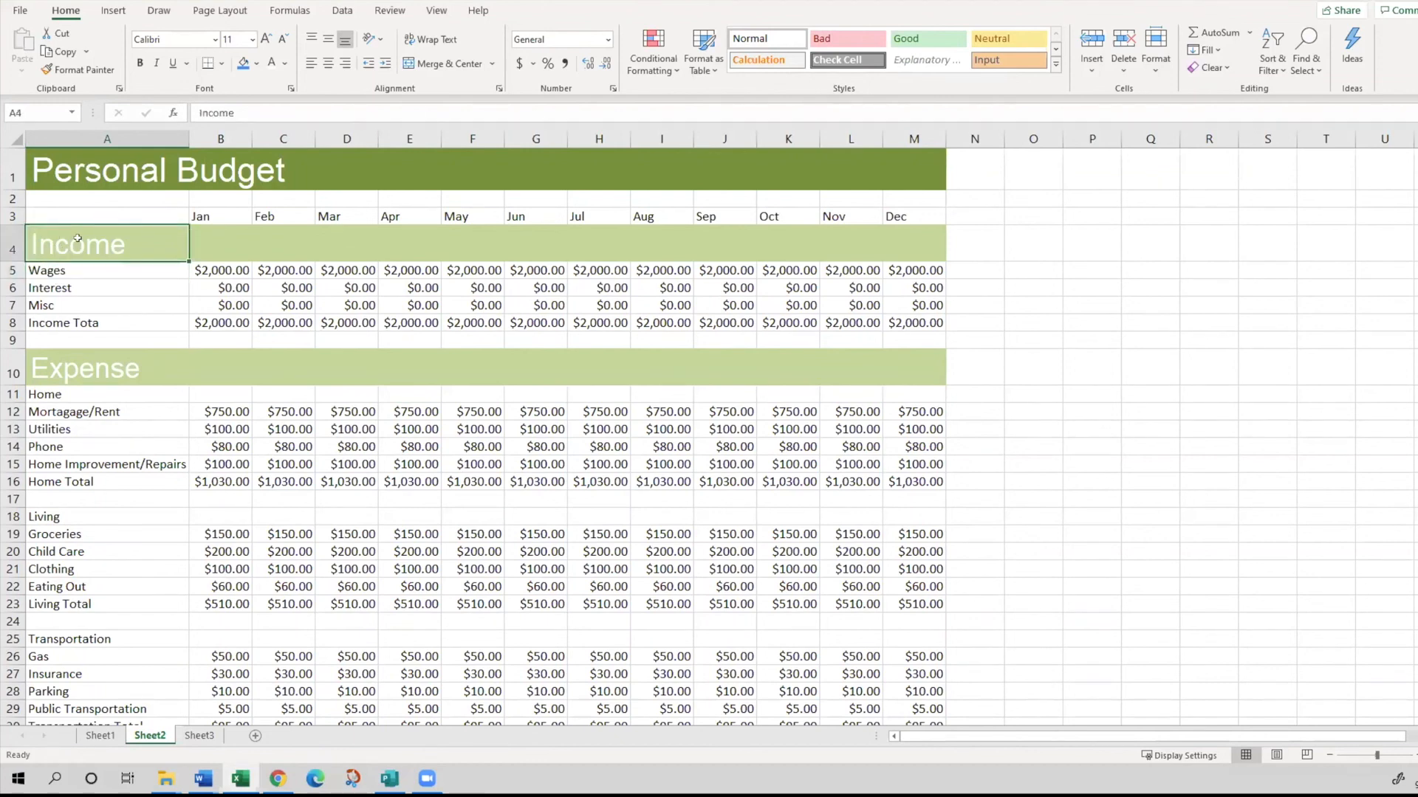
drag(77, 238, 80, 664)
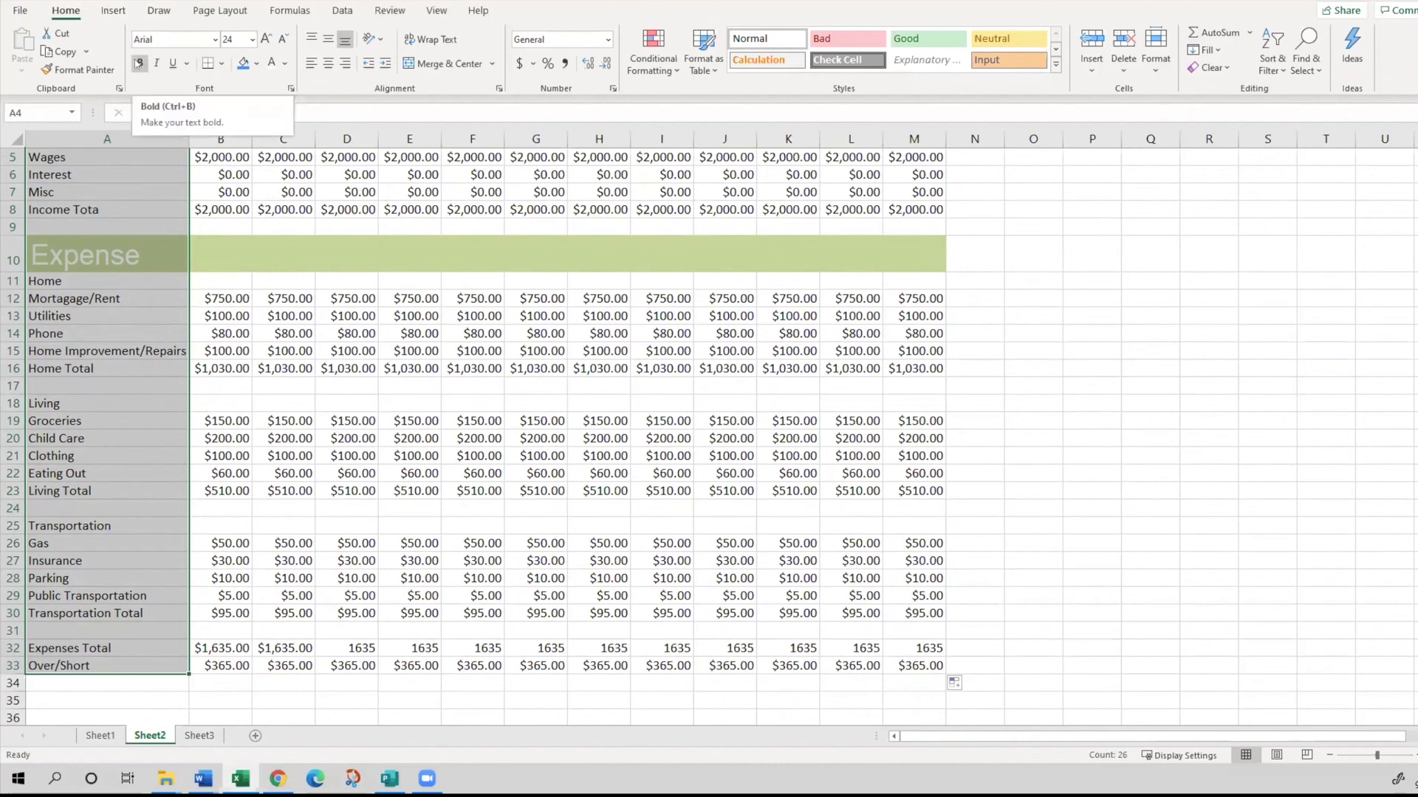
click(138, 65)
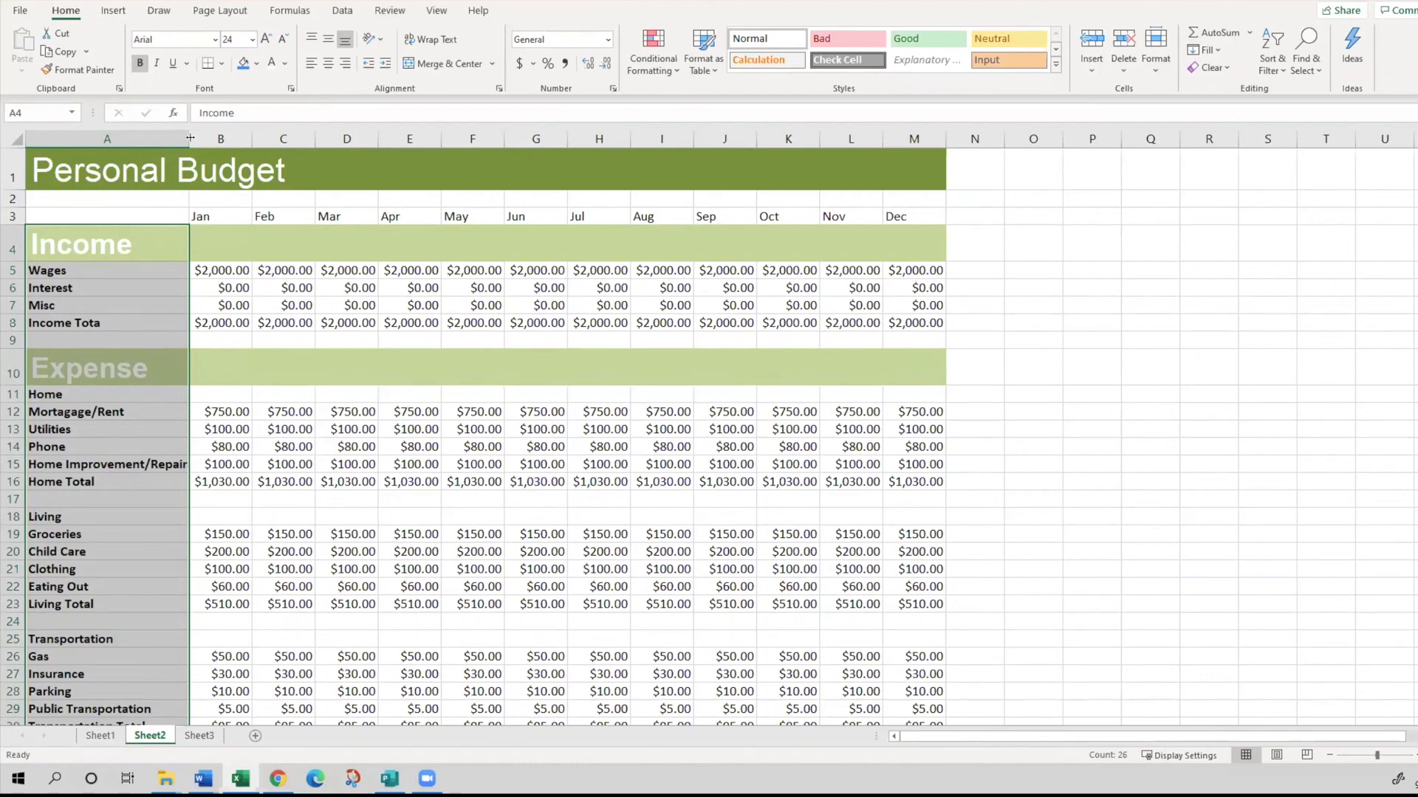
- Widen column A so the bold Home Improvement/Repairs label fits, leaving a small margin
drag(186, 135, 186, 135)
drag(201, 139, 213, 141)
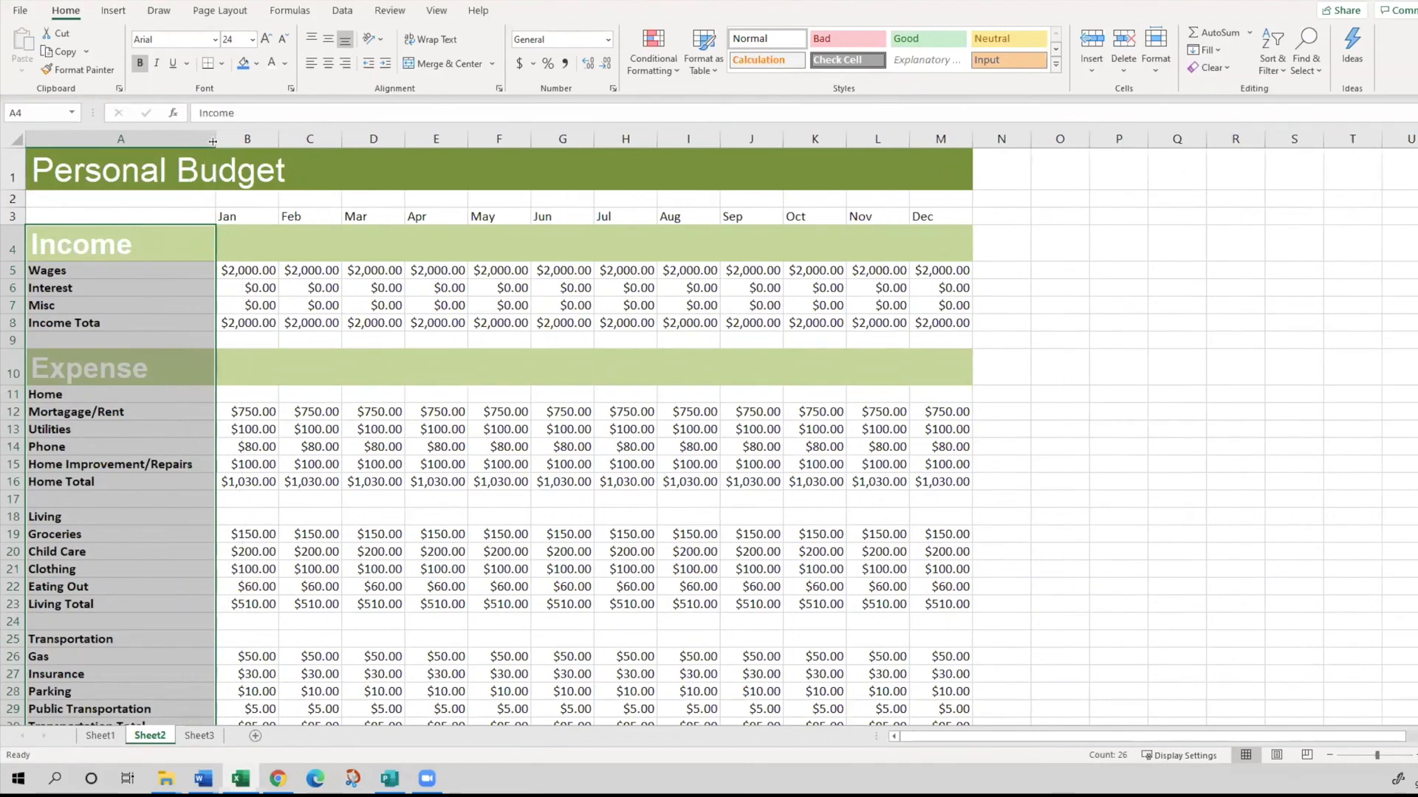
mouse_move(213, 141)
mouse_down()
mouse_move(142, 141)
mouse_move(207, 142)
mouse_up()
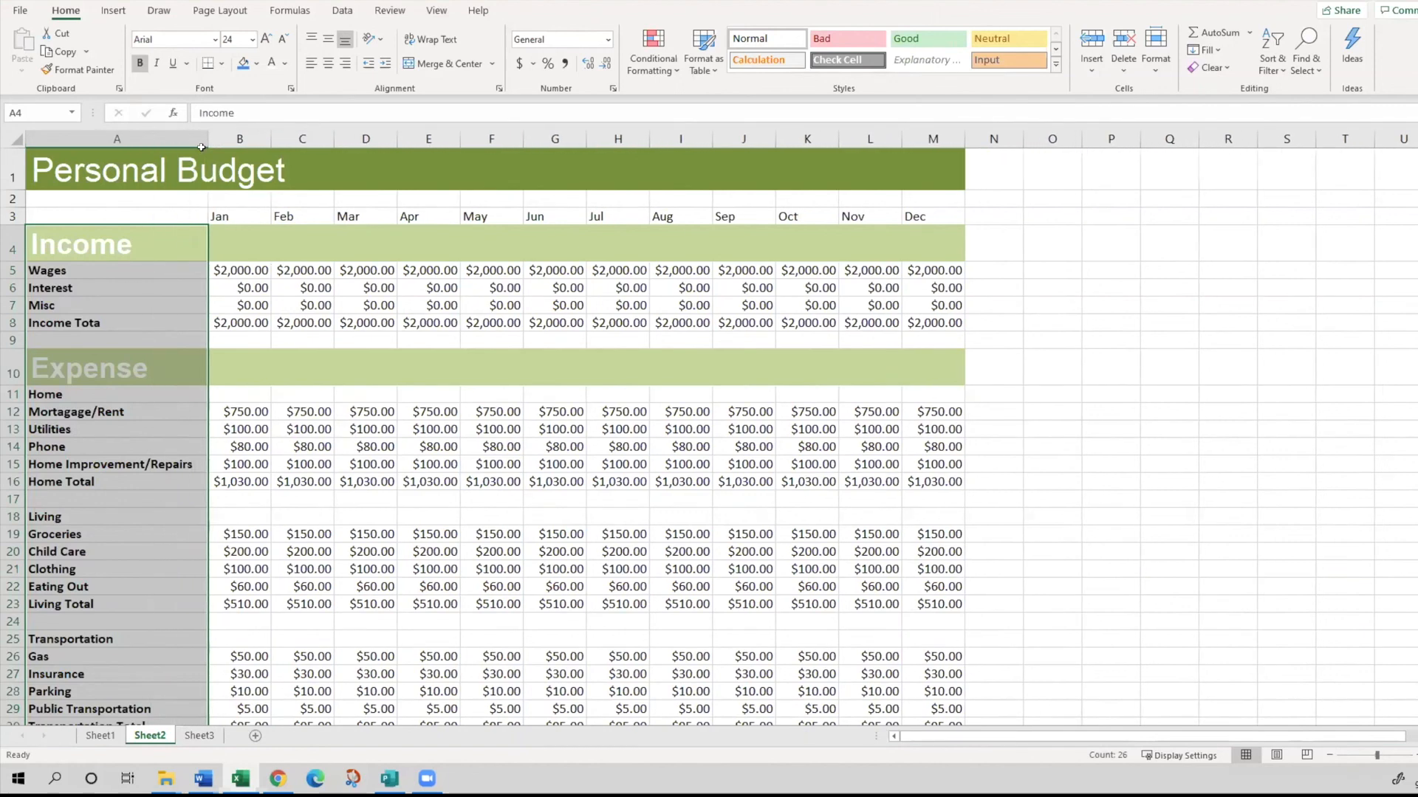
click(154, 305)
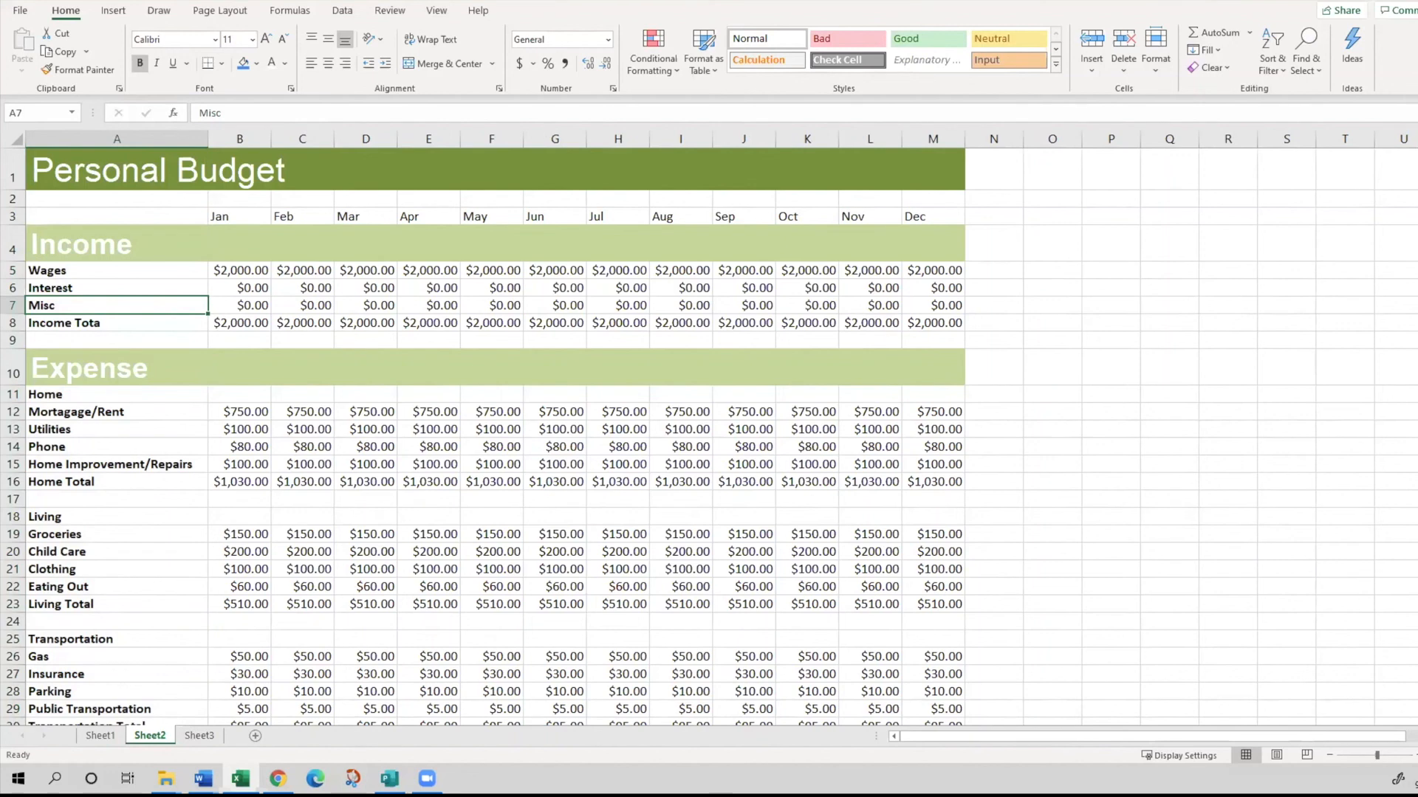
key(alt+Tab)
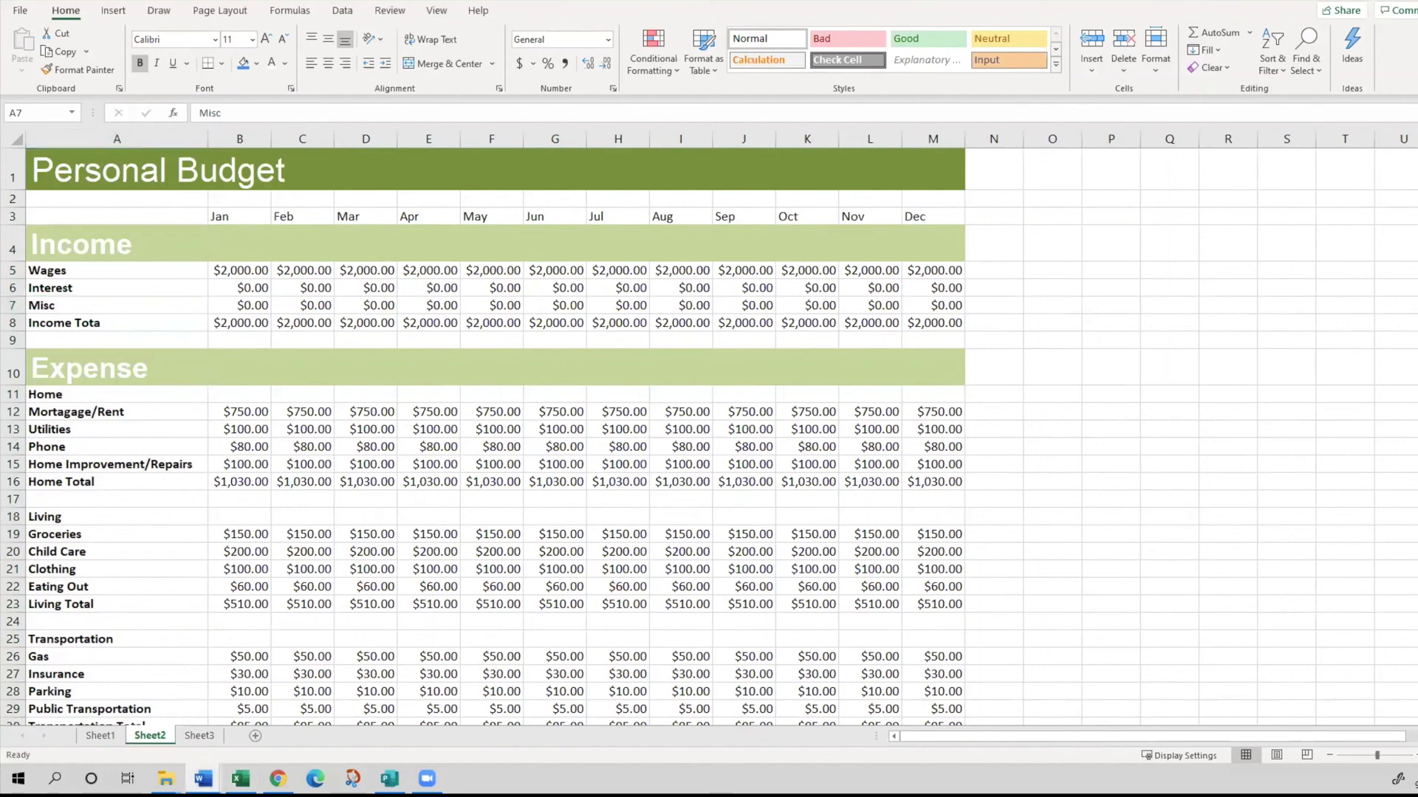
key(alt+Tab)
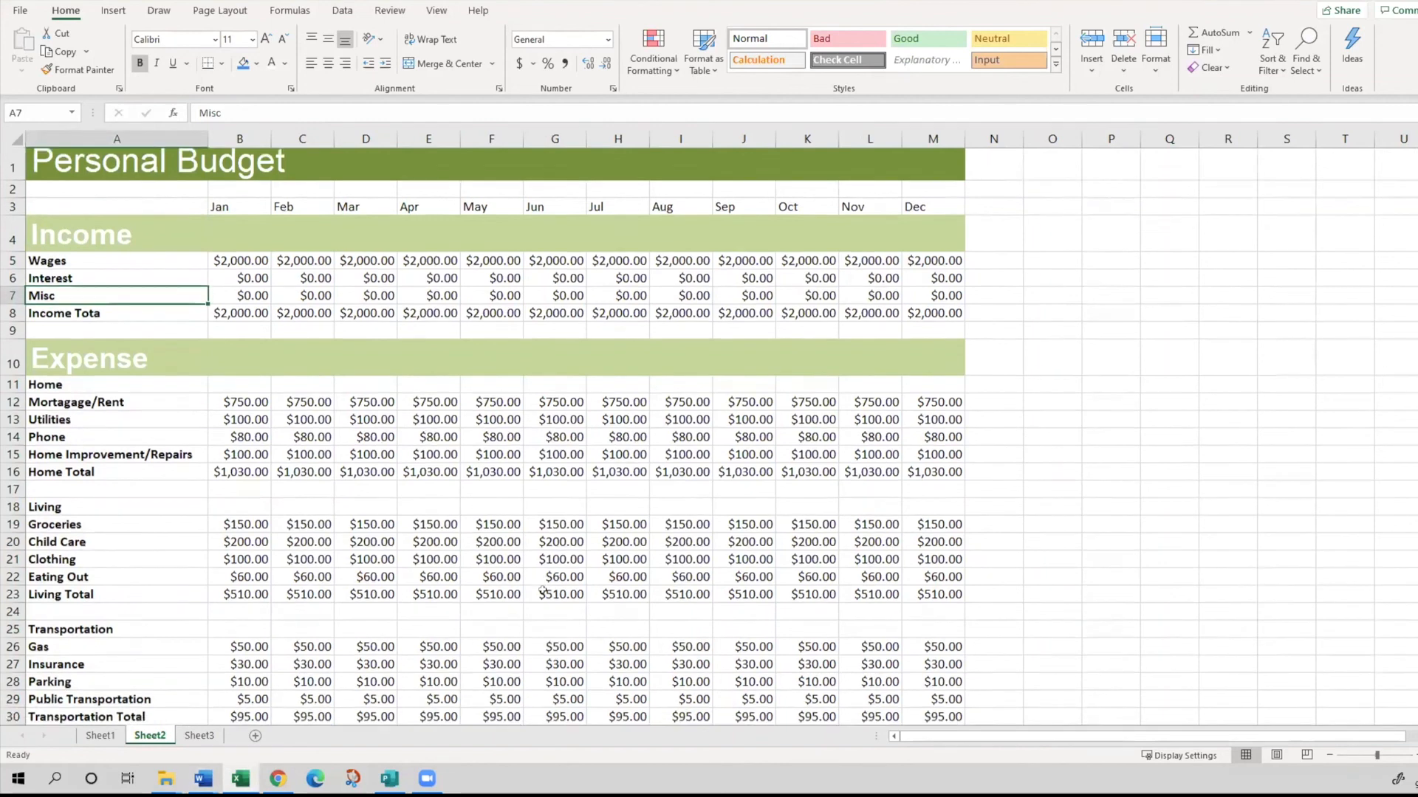
- Make the monthly Income Total amounts in B8:M8 bold
scroll(543, 588, down, 1)
click(231, 246)
drag(231, 245, 952, 247)
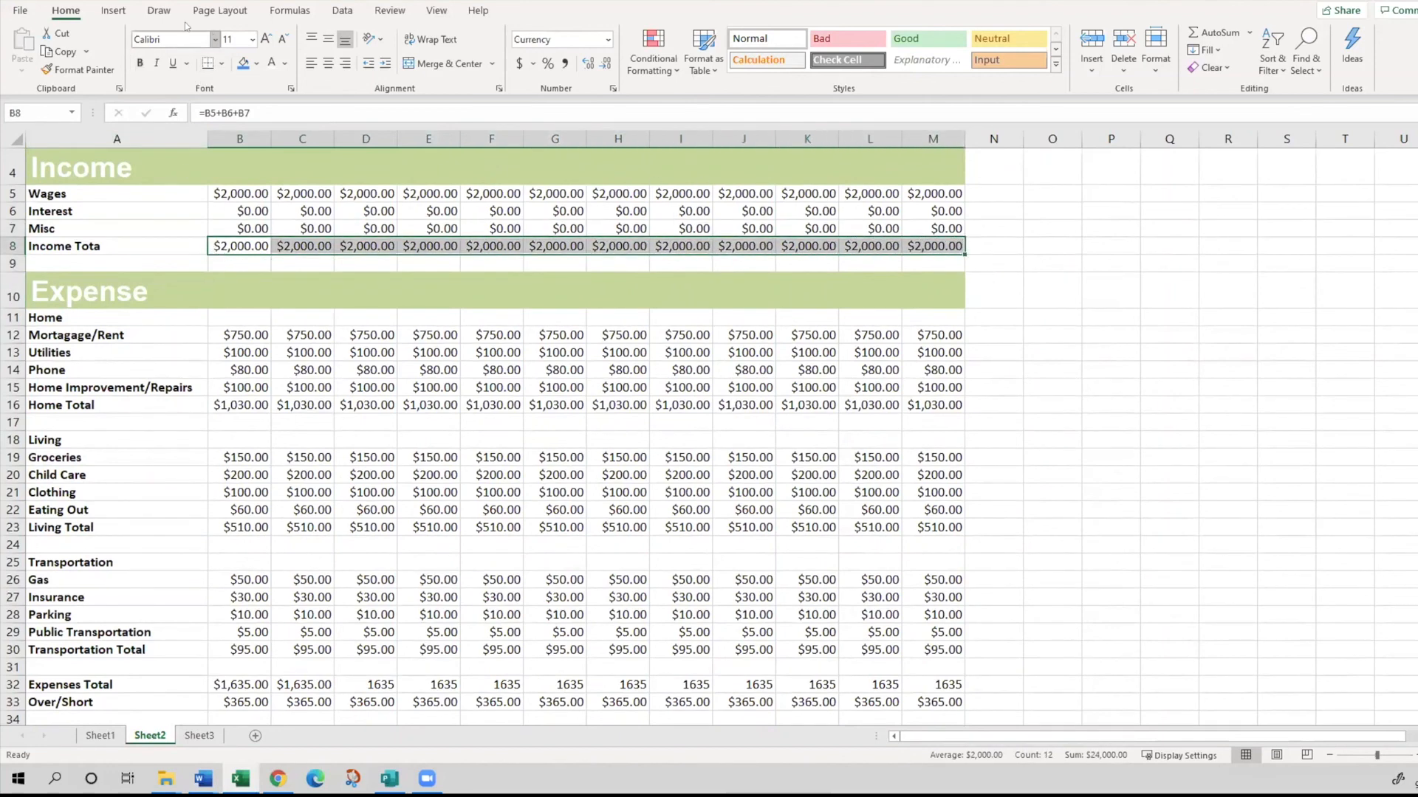
click(138, 63)
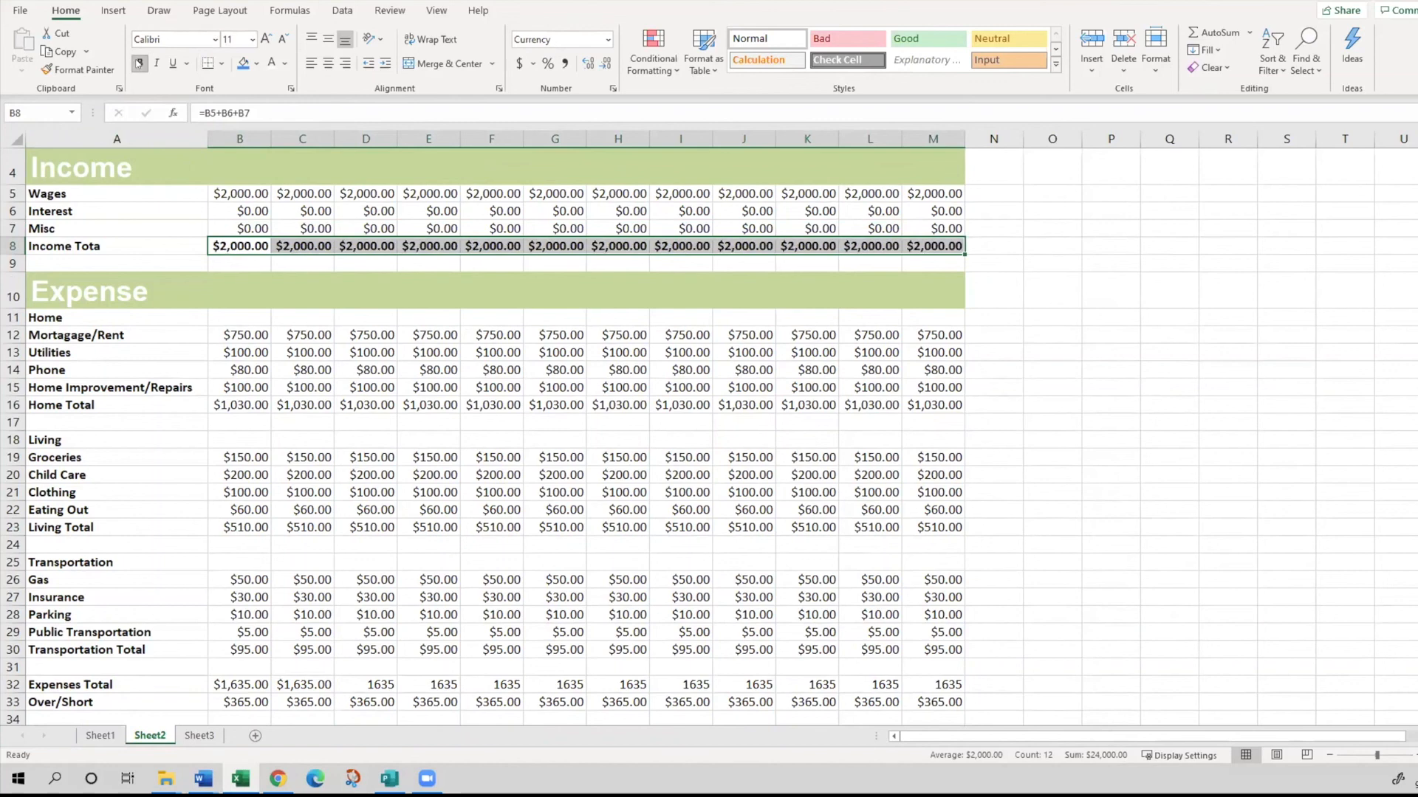
- Make the monthly Home Total amounts in B16:M16 and Living Total amounts in B23:M23 bold
drag(241, 405, 746, 405)
drag(831, 390, 934, 406)
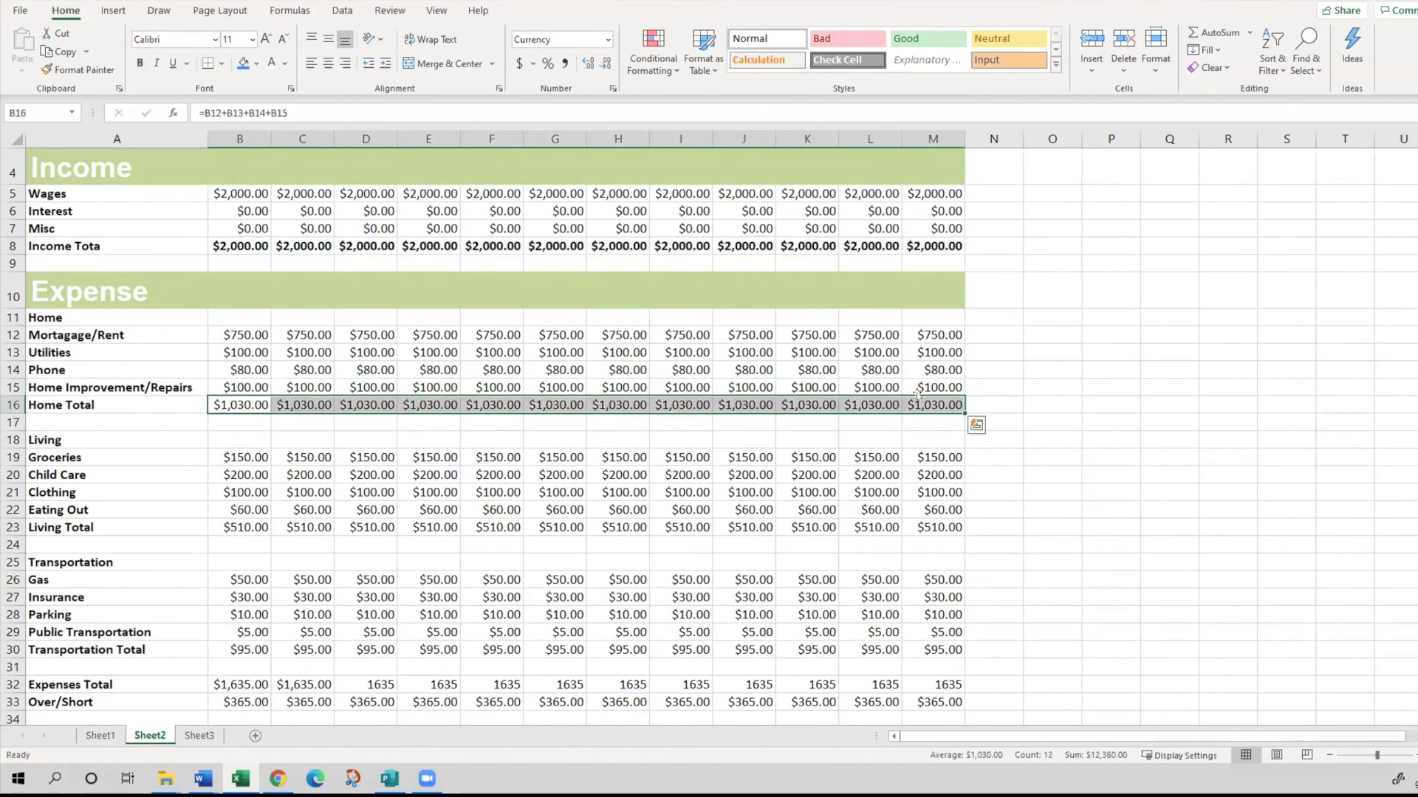
click(139, 62)
drag(240, 527, 959, 530)
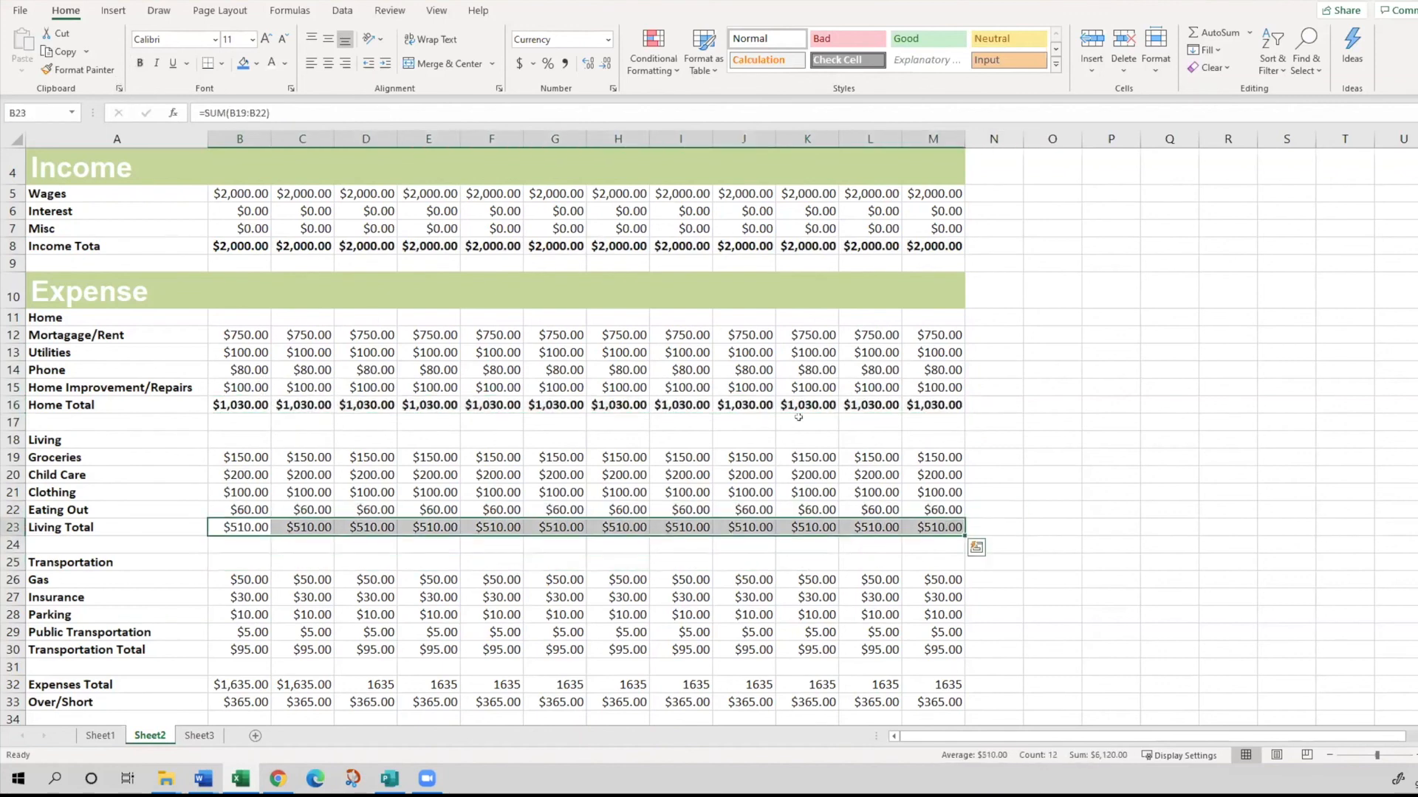
click(139, 62)
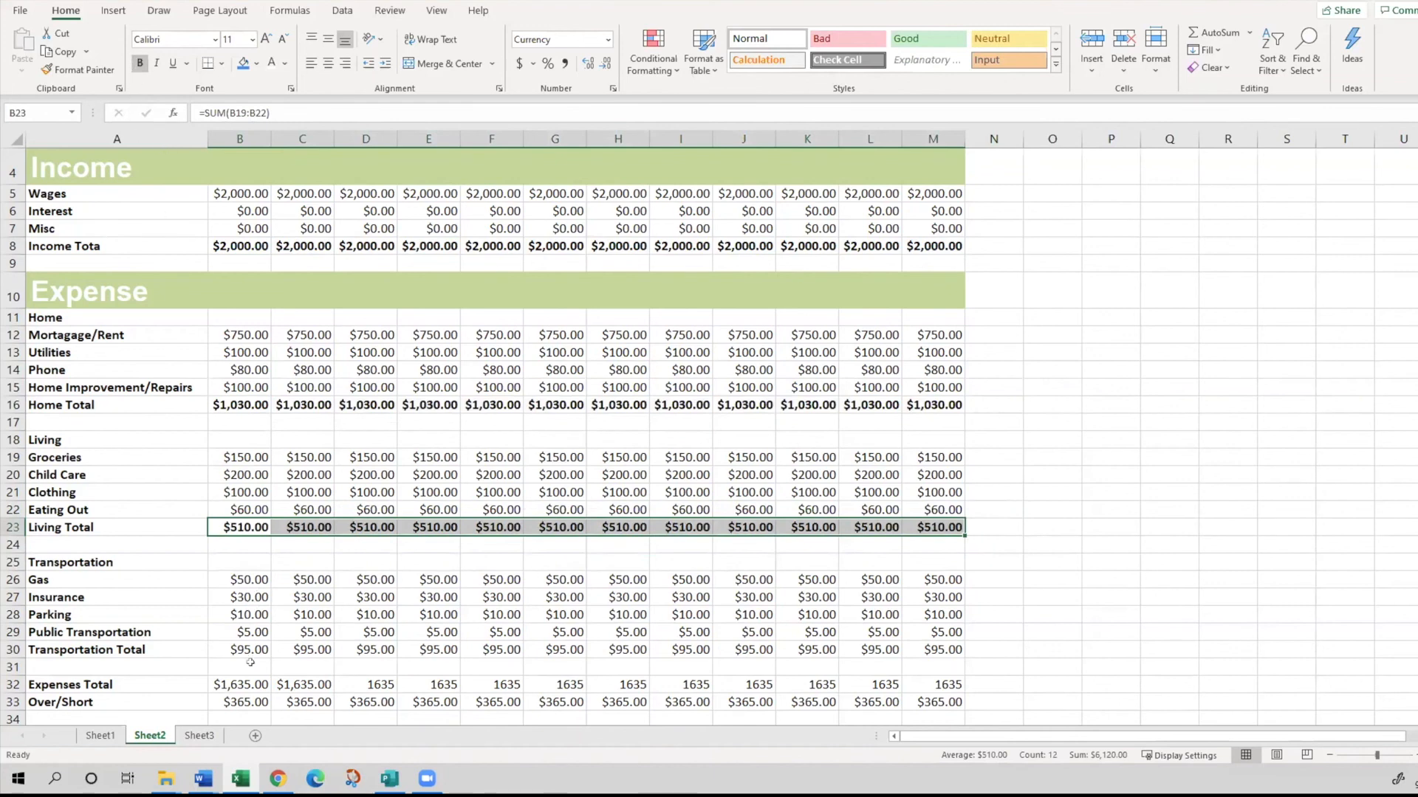
- Make the monthly Transportation Total amounts in B30:M30 bold
drag(238, 651, 934, 650)
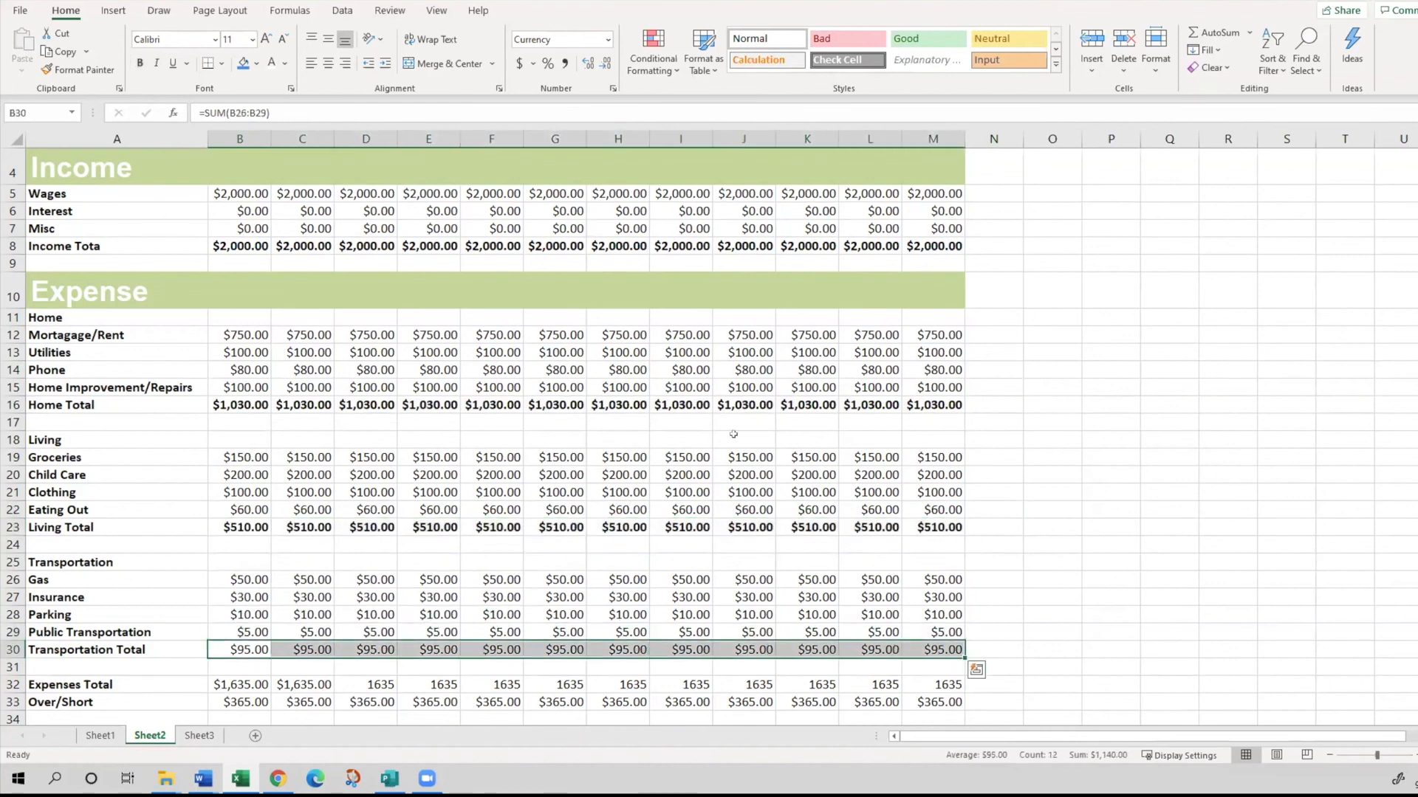
click(140, 62)
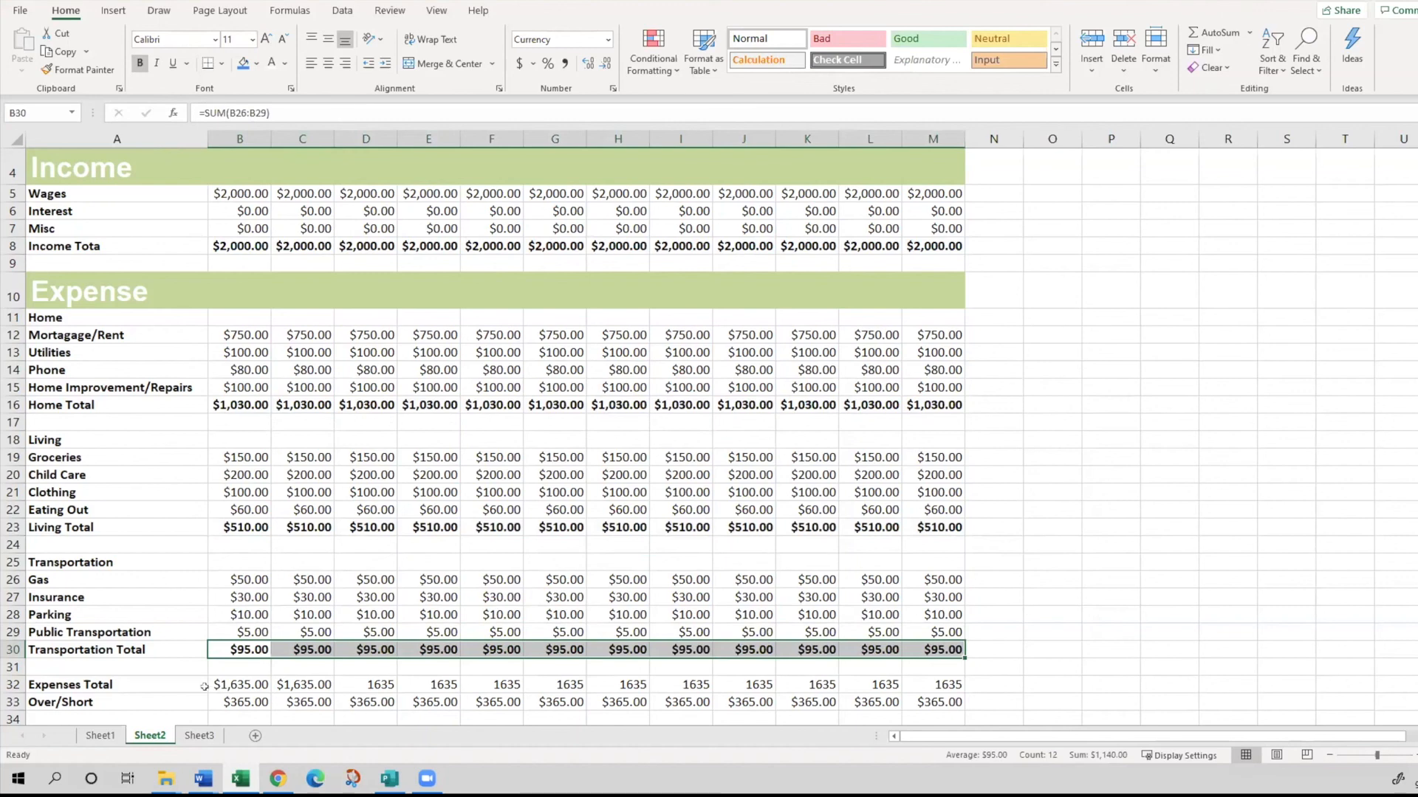
click(203, 779)
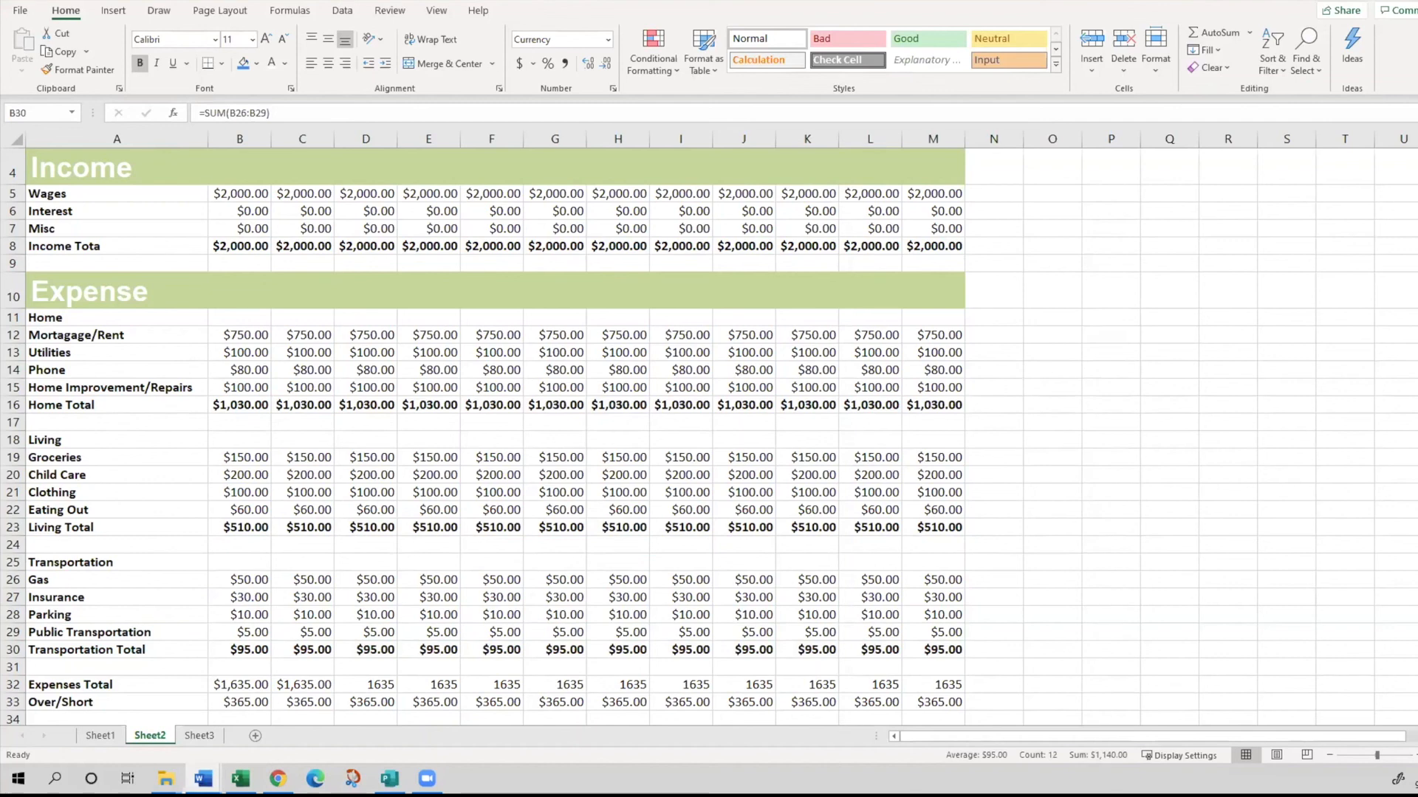
click(22, 6)
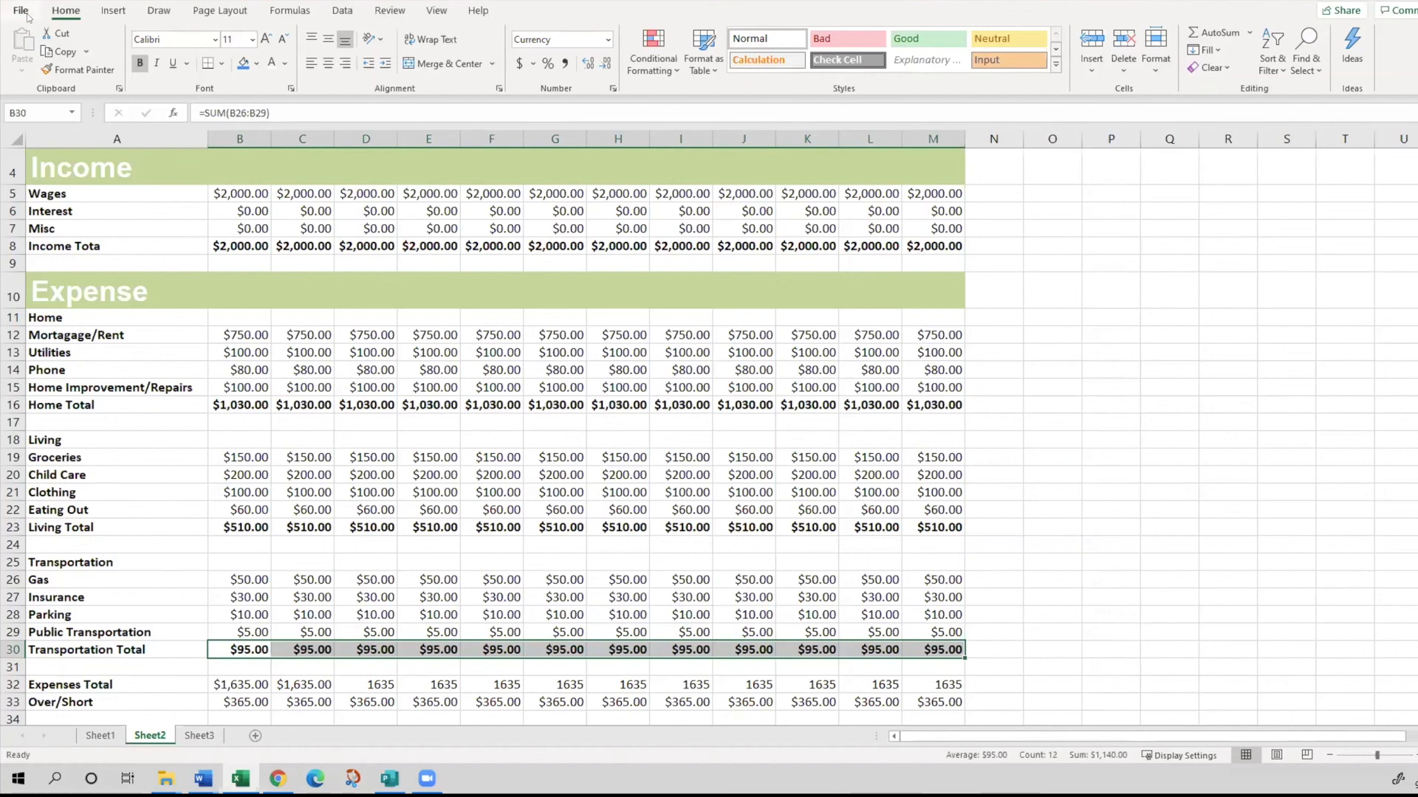
click(303, 387)
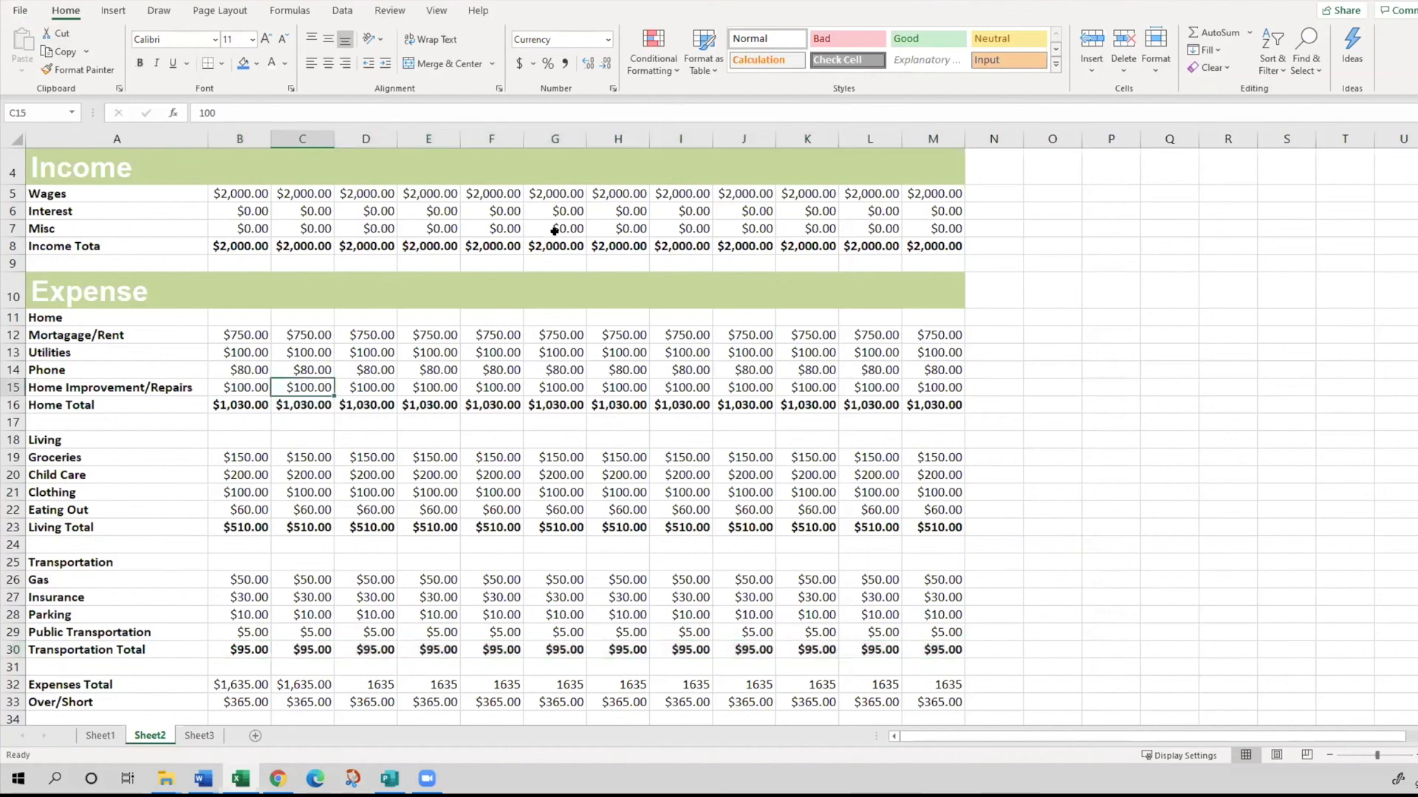
click(556, 273)
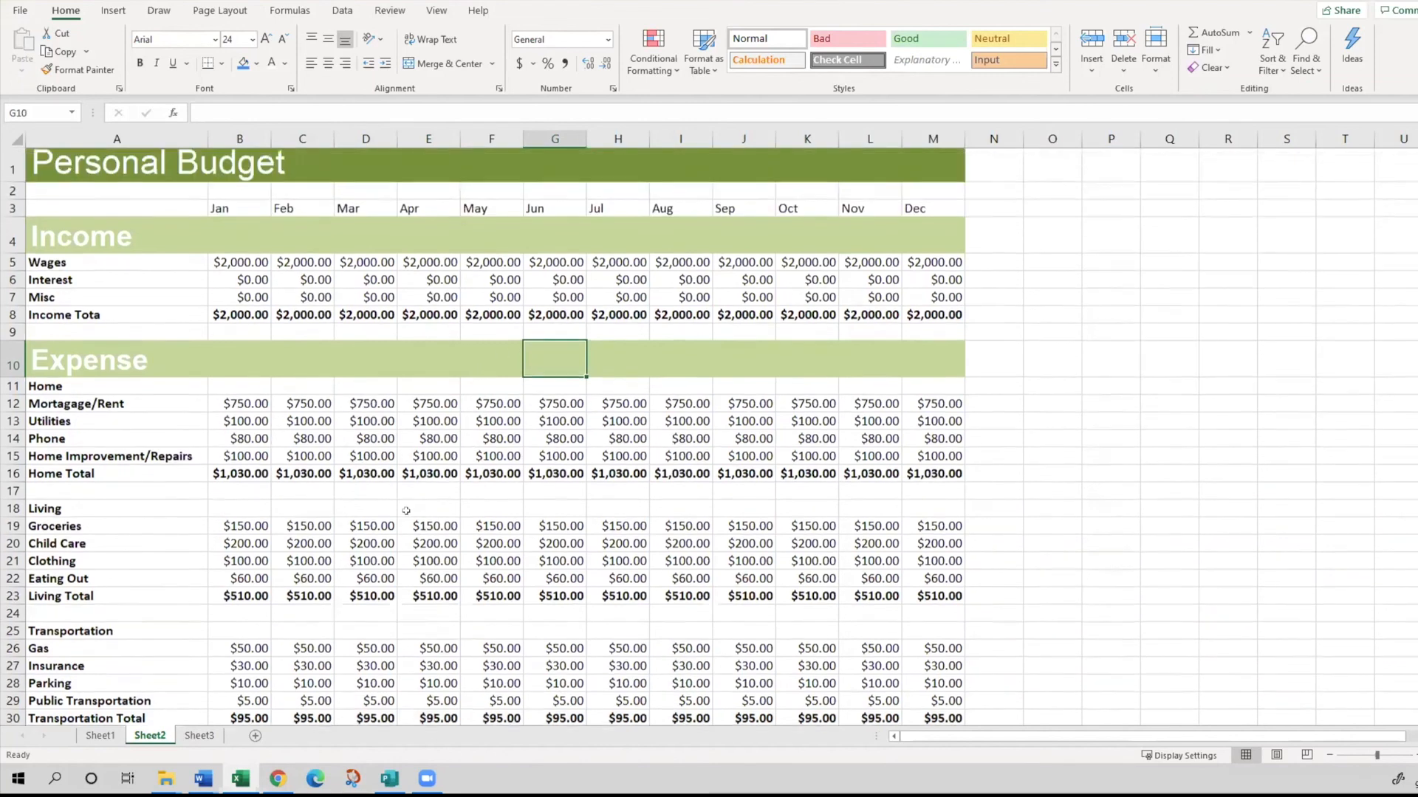
scroll(443, 428, up, 1)
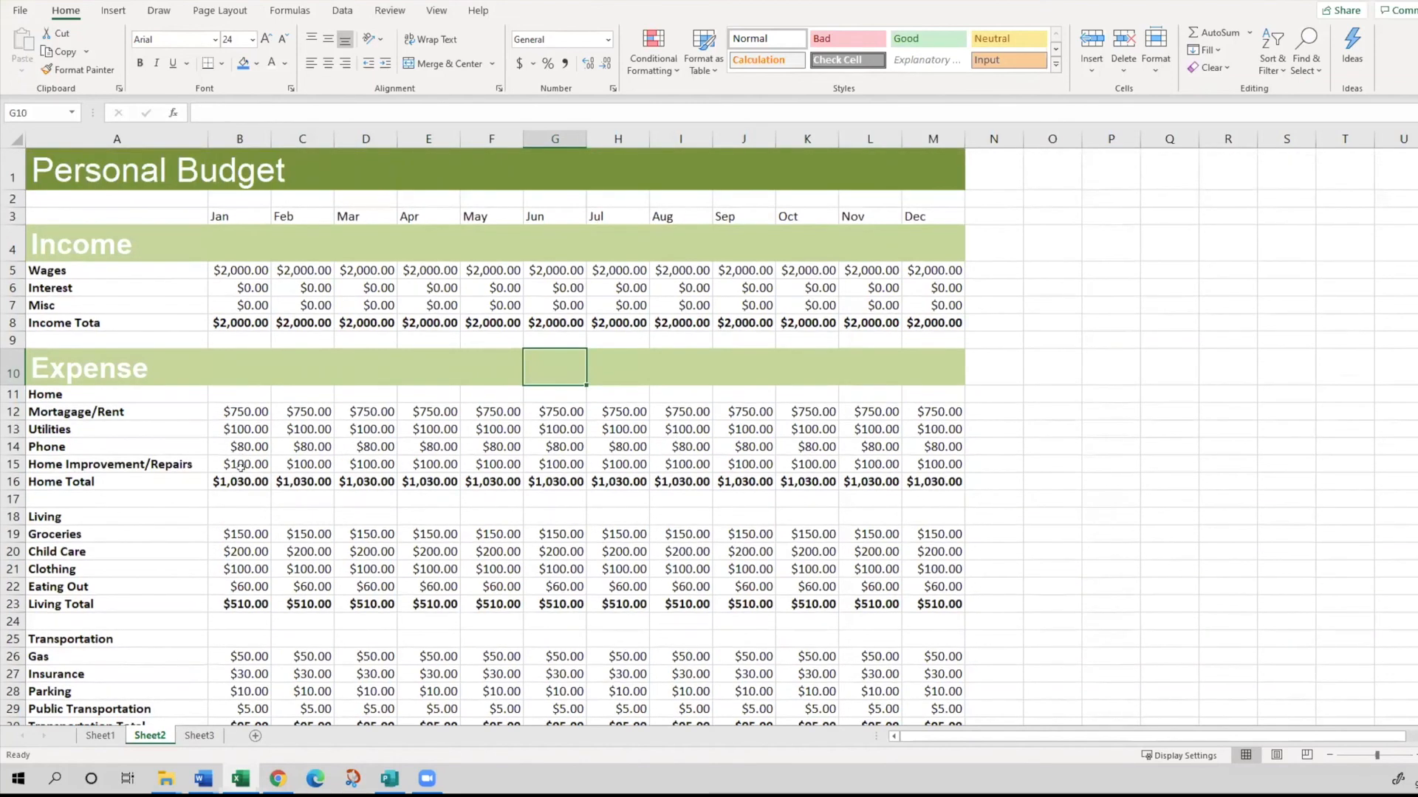
click(60, 291)
click(251, 443)
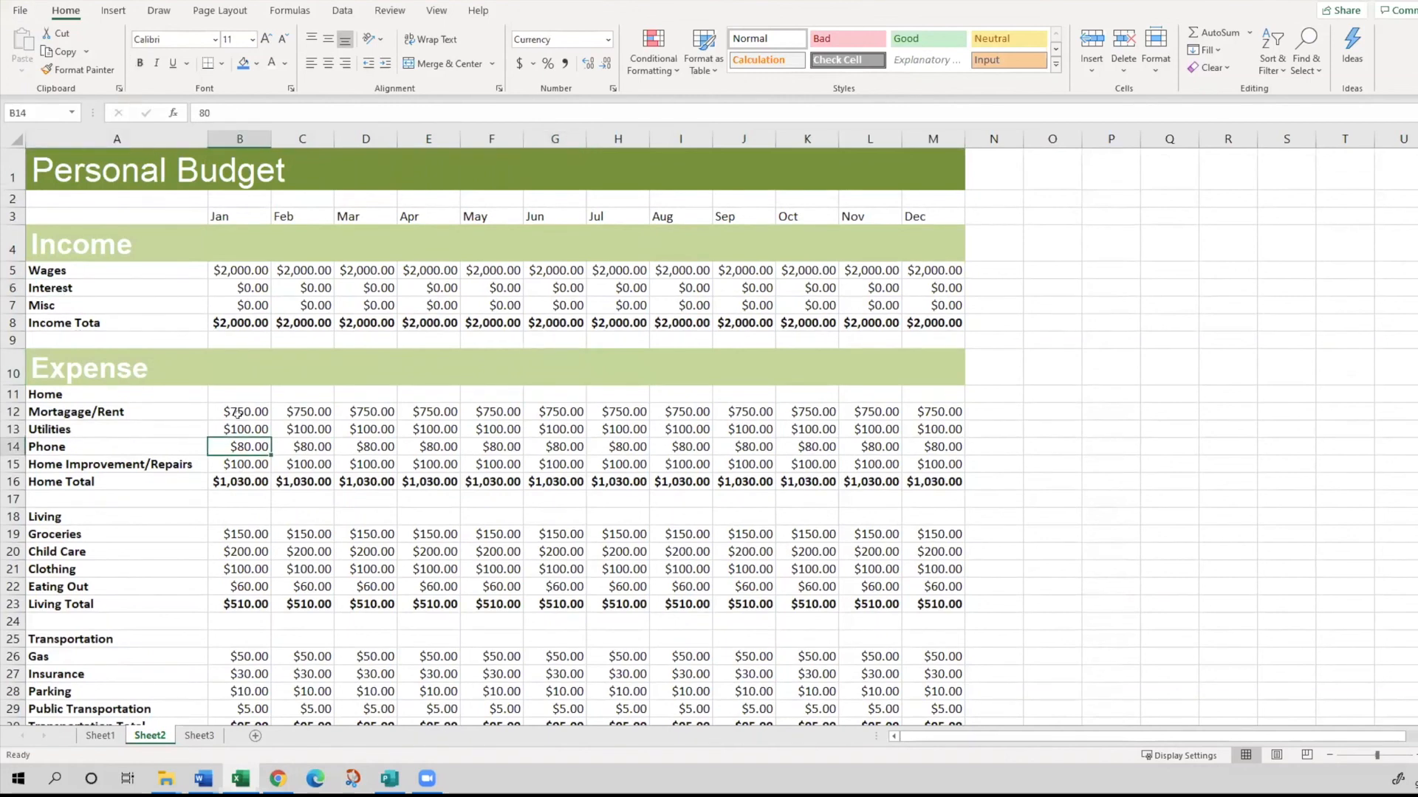
click(224, 305)
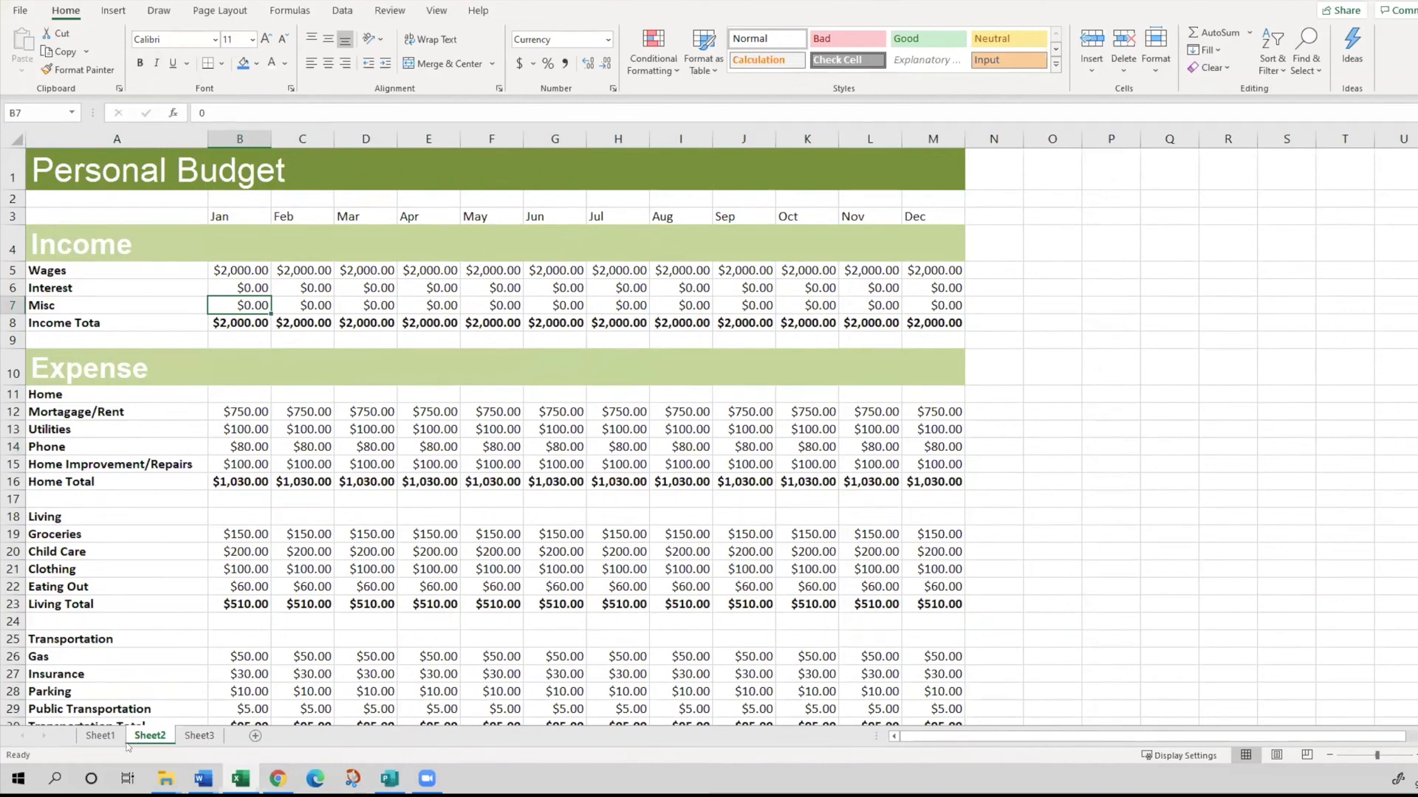
drag(332, 431, 447, 465)
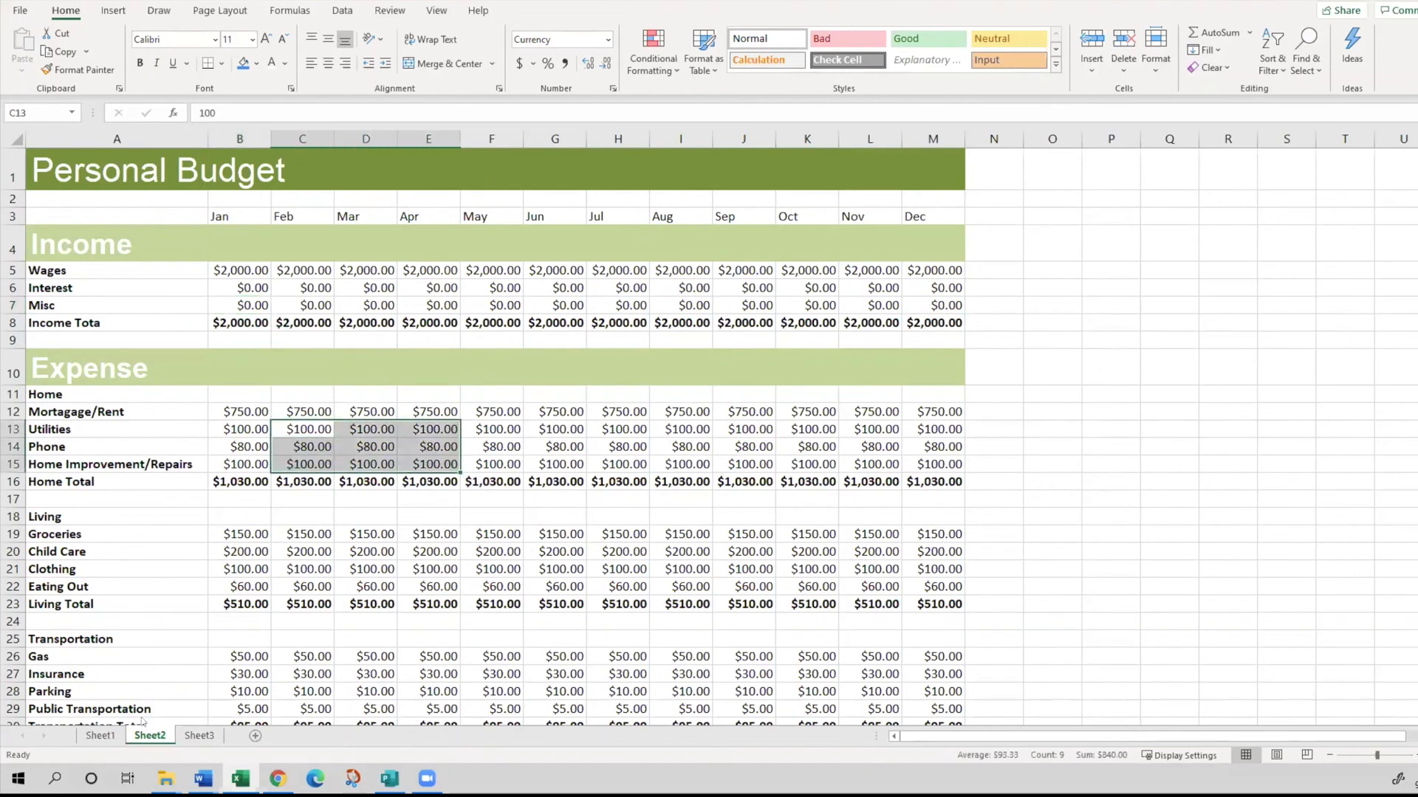
- Compare the section headings and total rows of the finished budget on Sheet1 with those on Sheet2
click(111, 739)
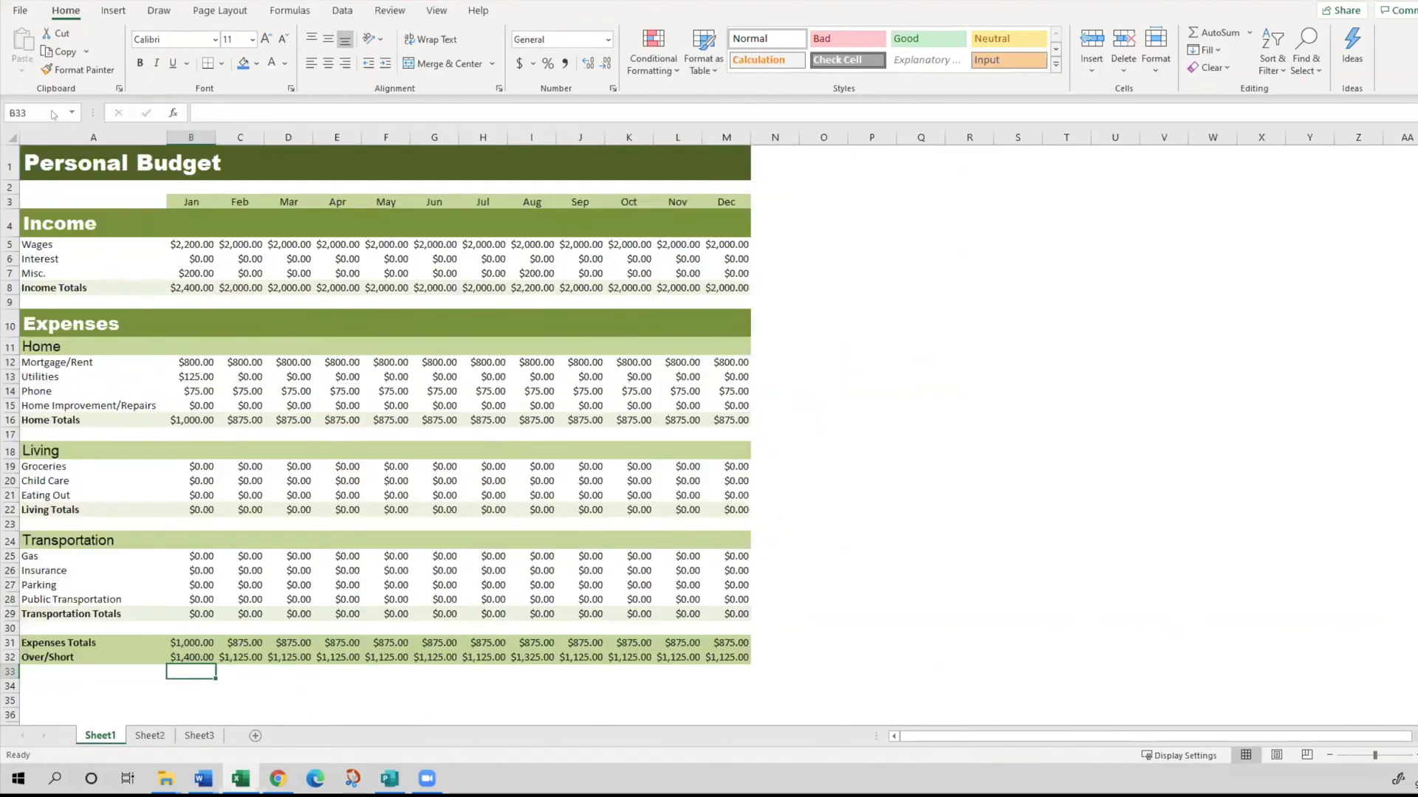
click(59, 221)
click(79, 355)
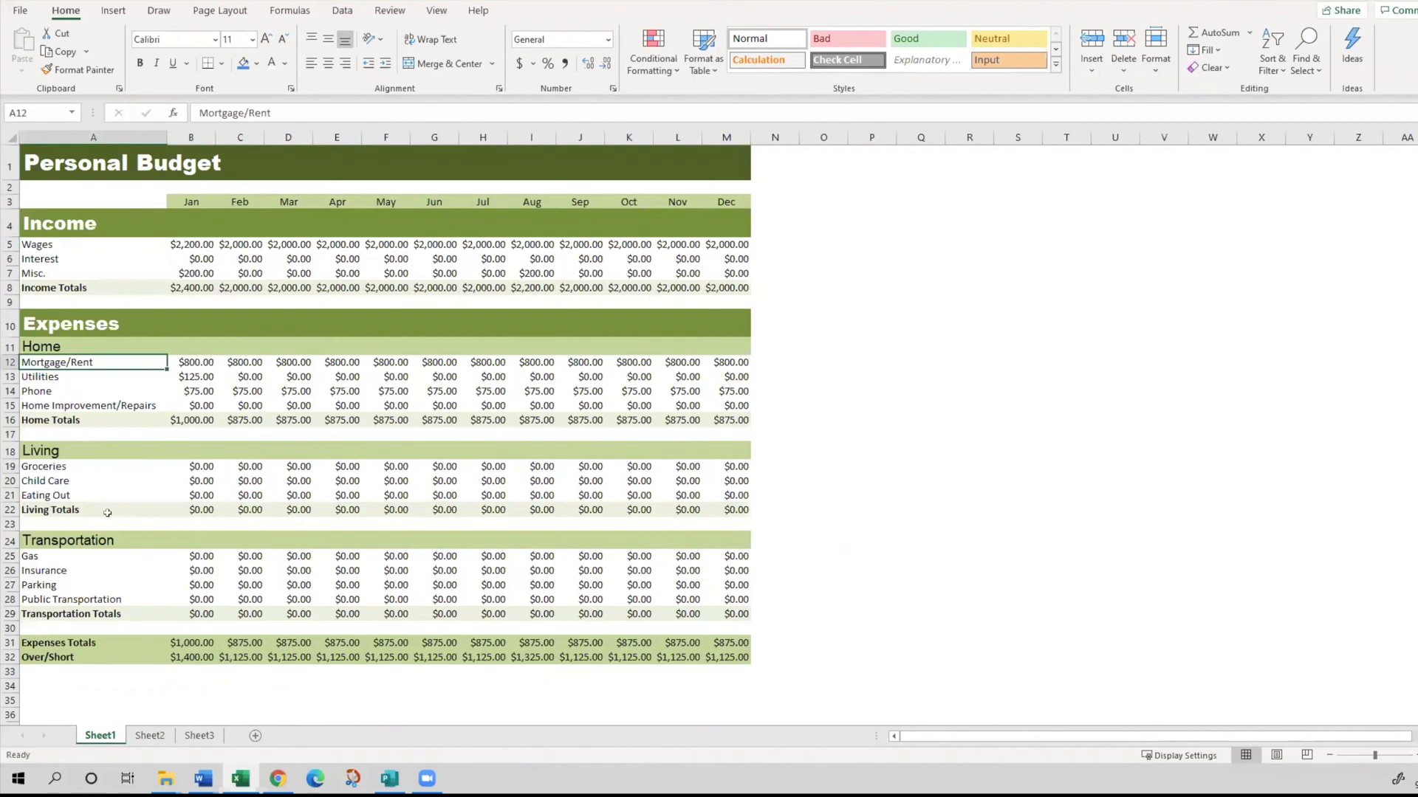
click(82, 508)
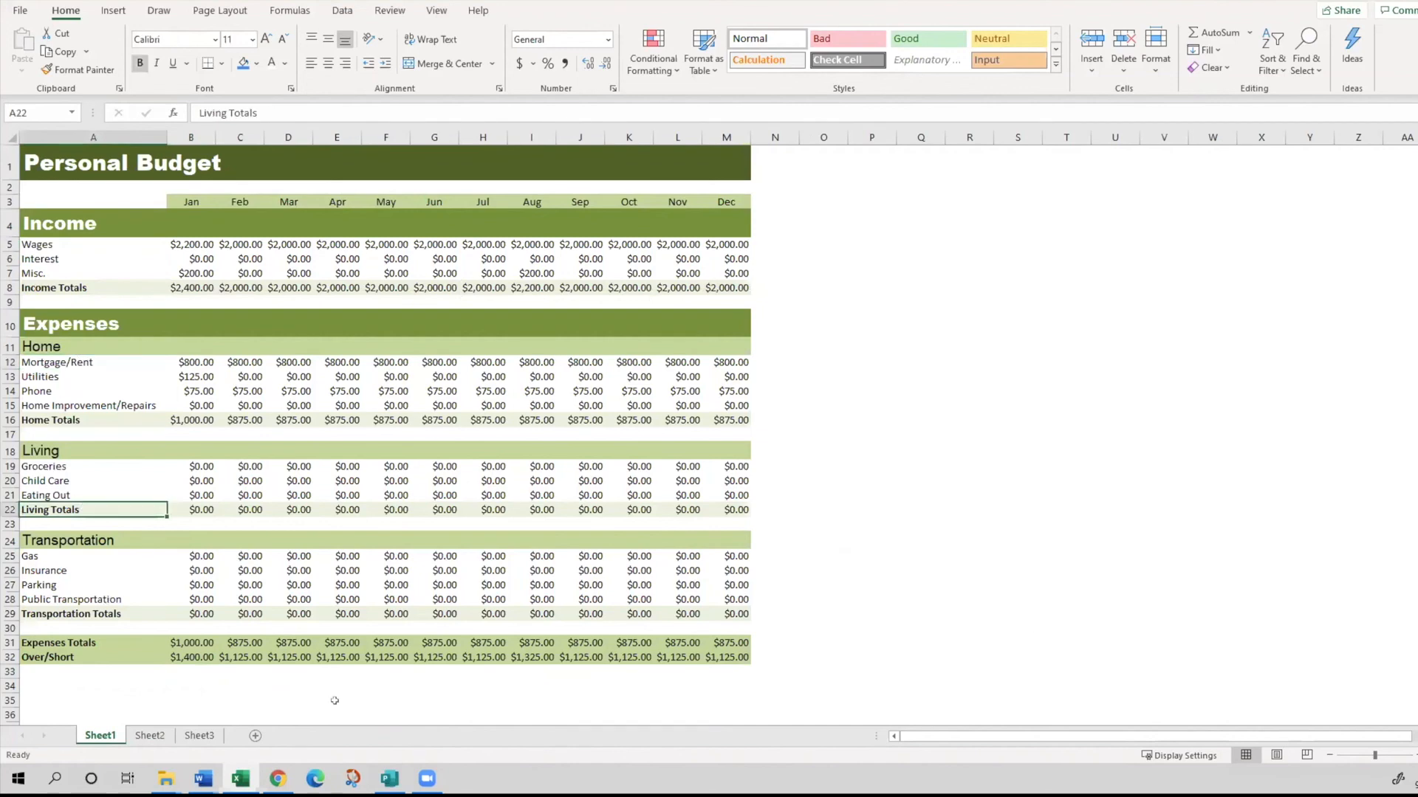
click(150, 734)
click(132, 369)
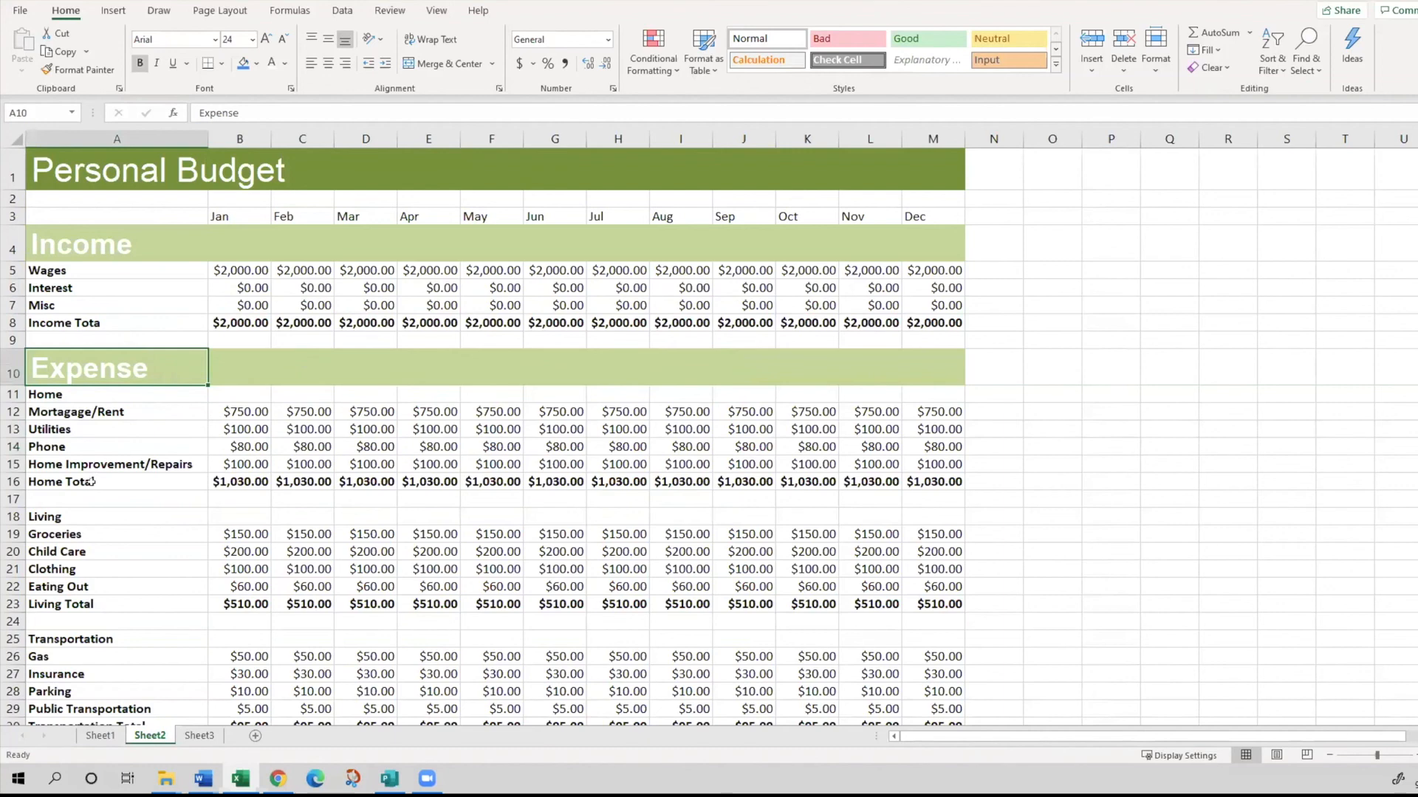
click(64, 528)
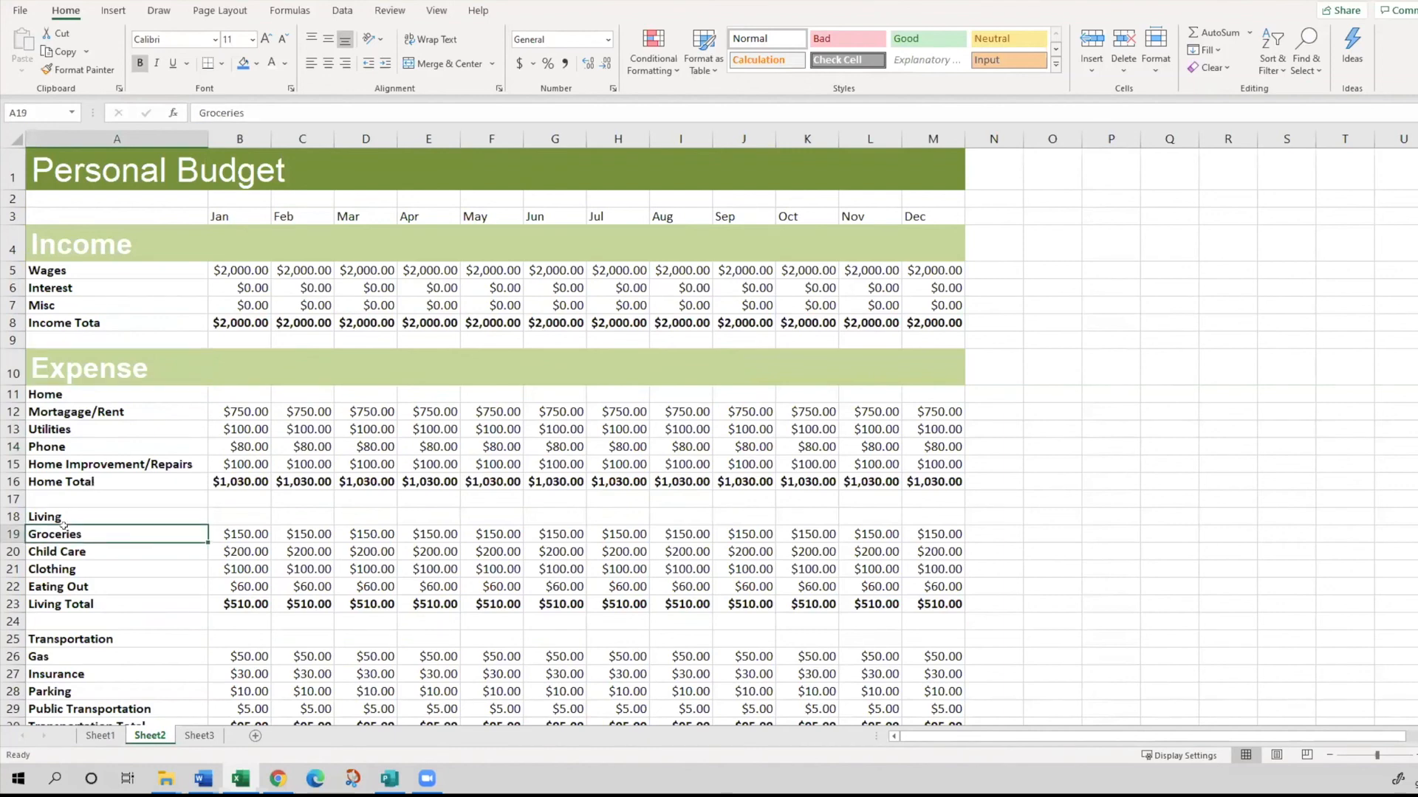